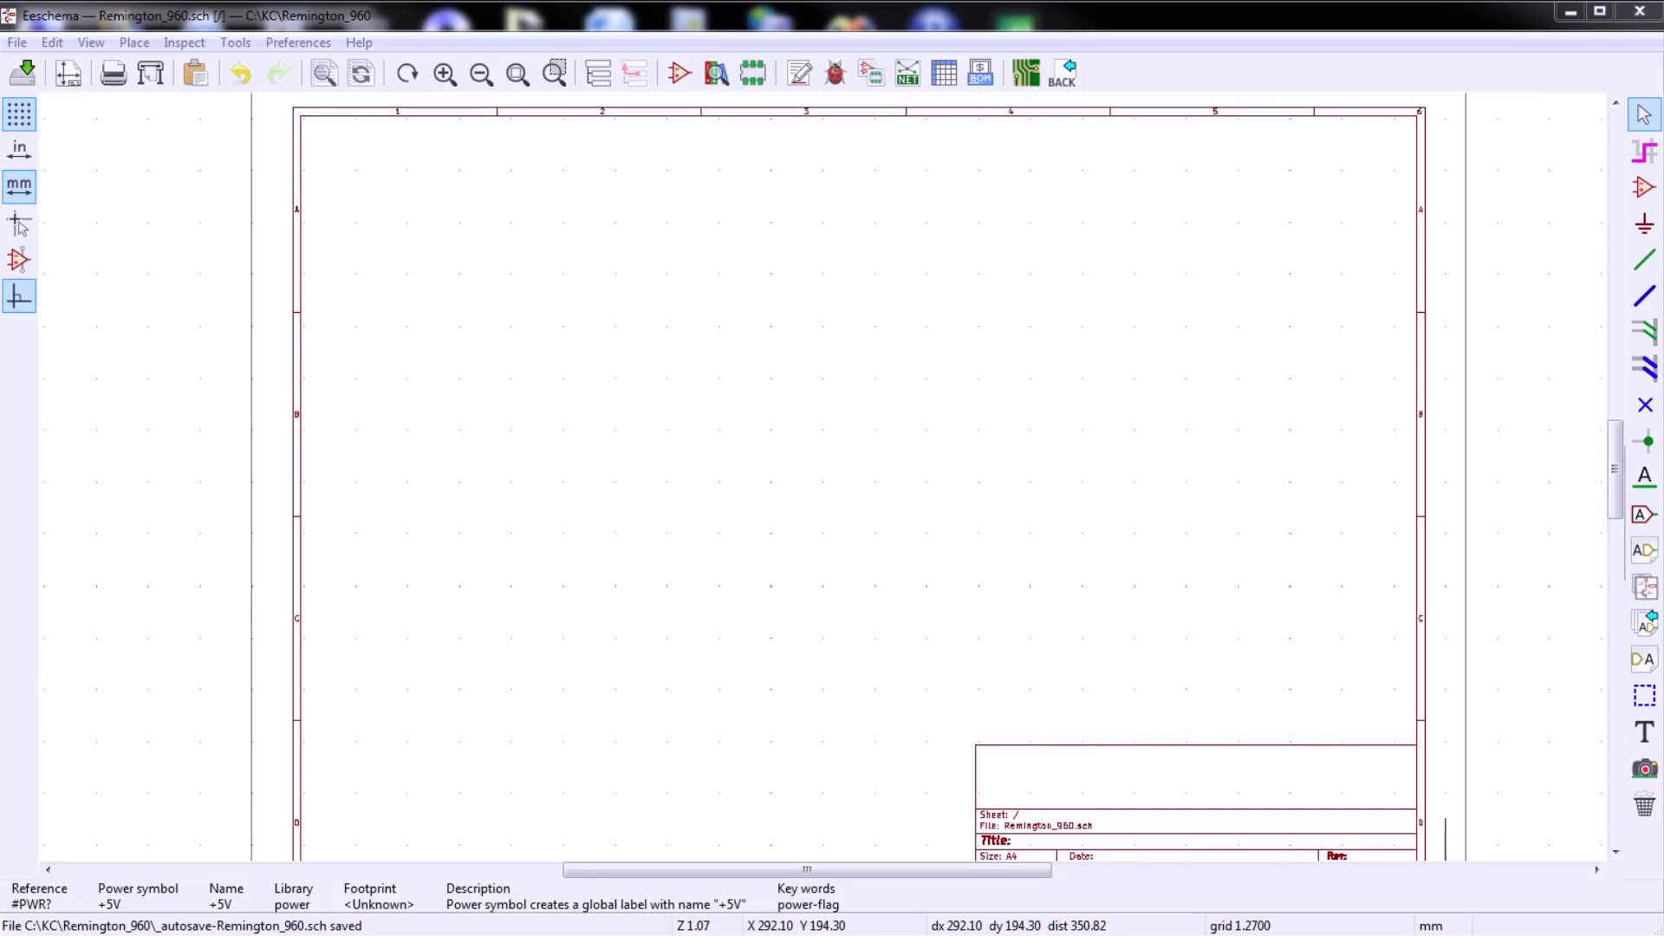
# - Place a +5V power symbol on the sheet and a GNDREF power symbol to its lower right
pyautogui.click(1644, 224)
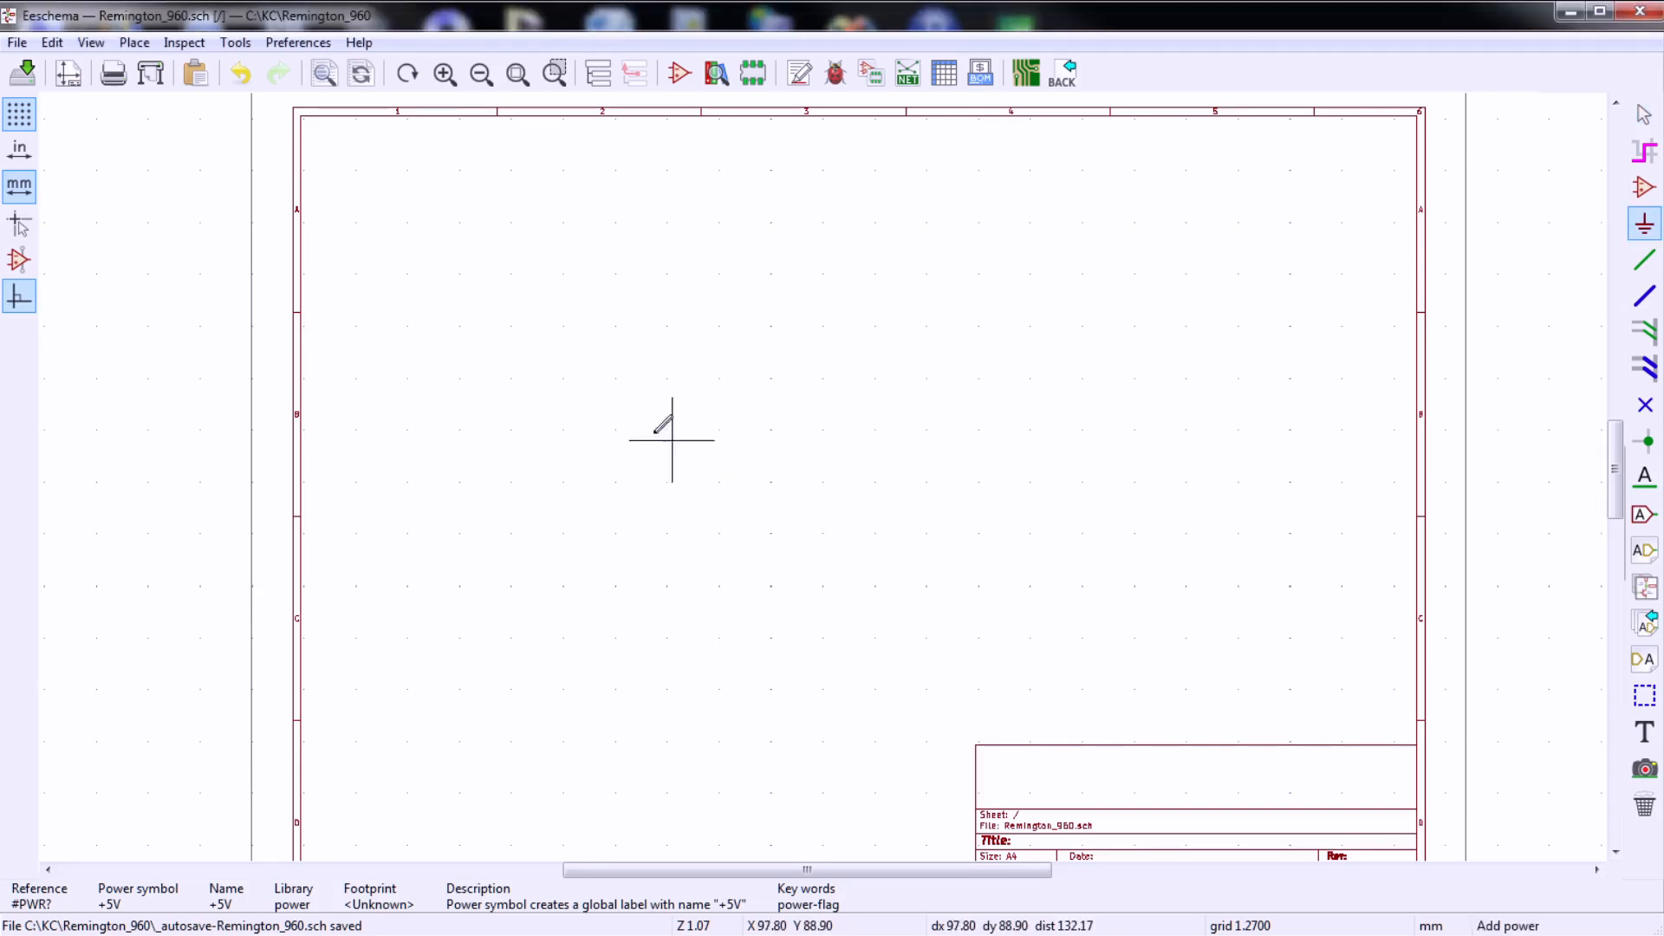
pyautogui.click(584, 396)
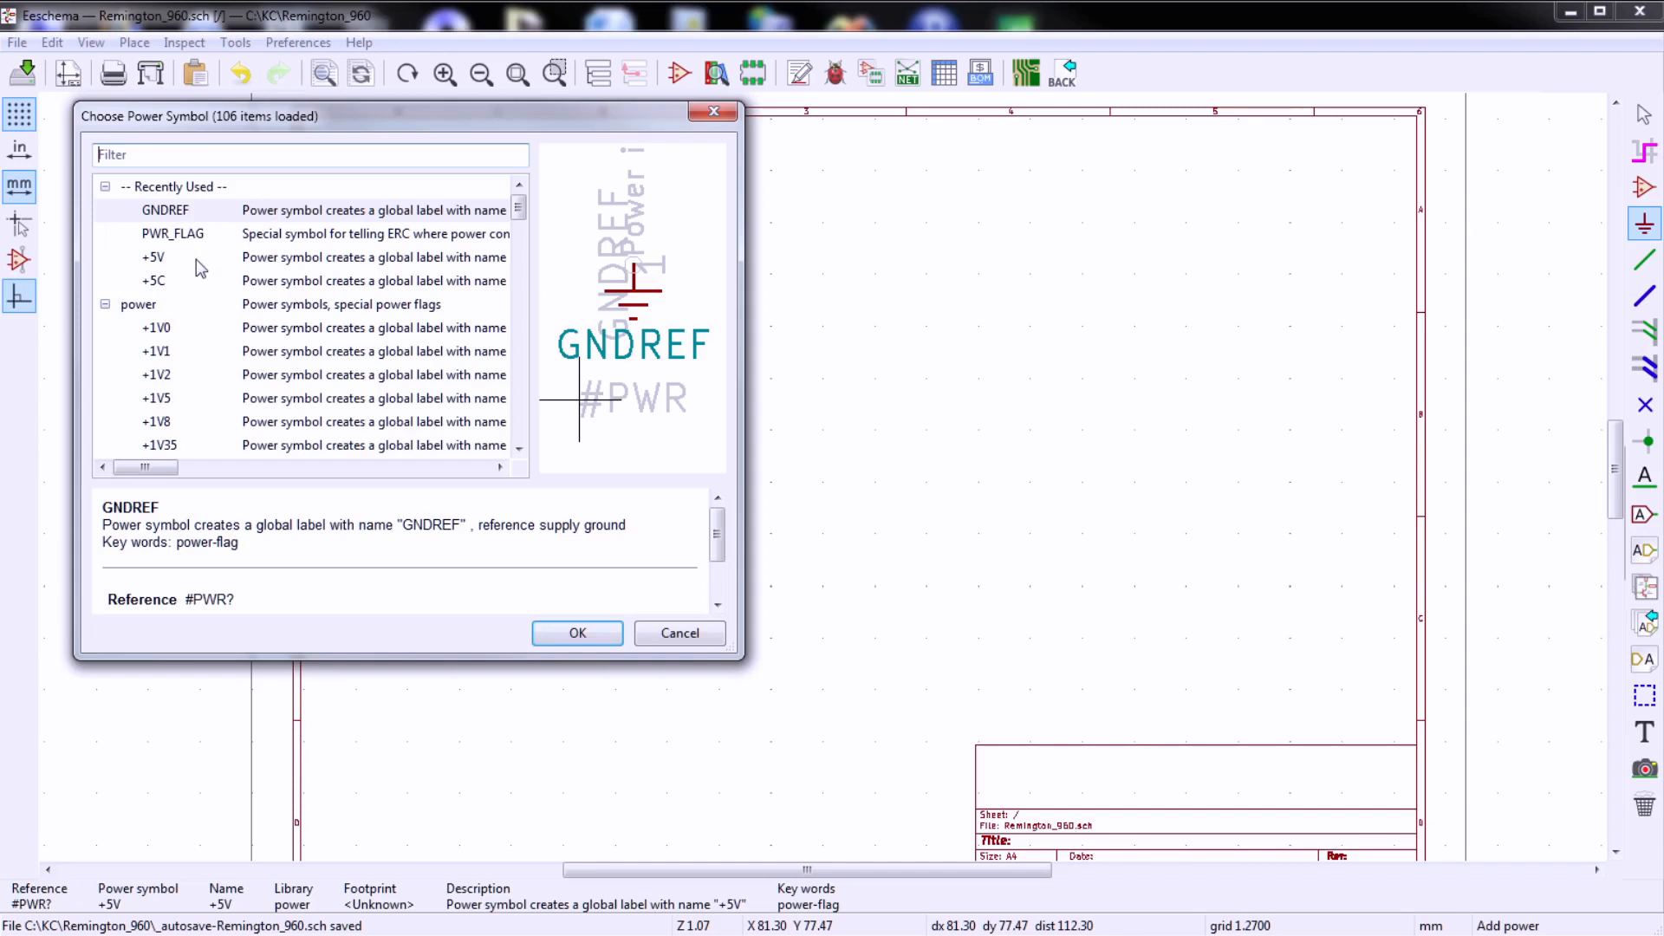
pyautogui.doubleClick(196, 258)
pyautogui.click(507, 471)
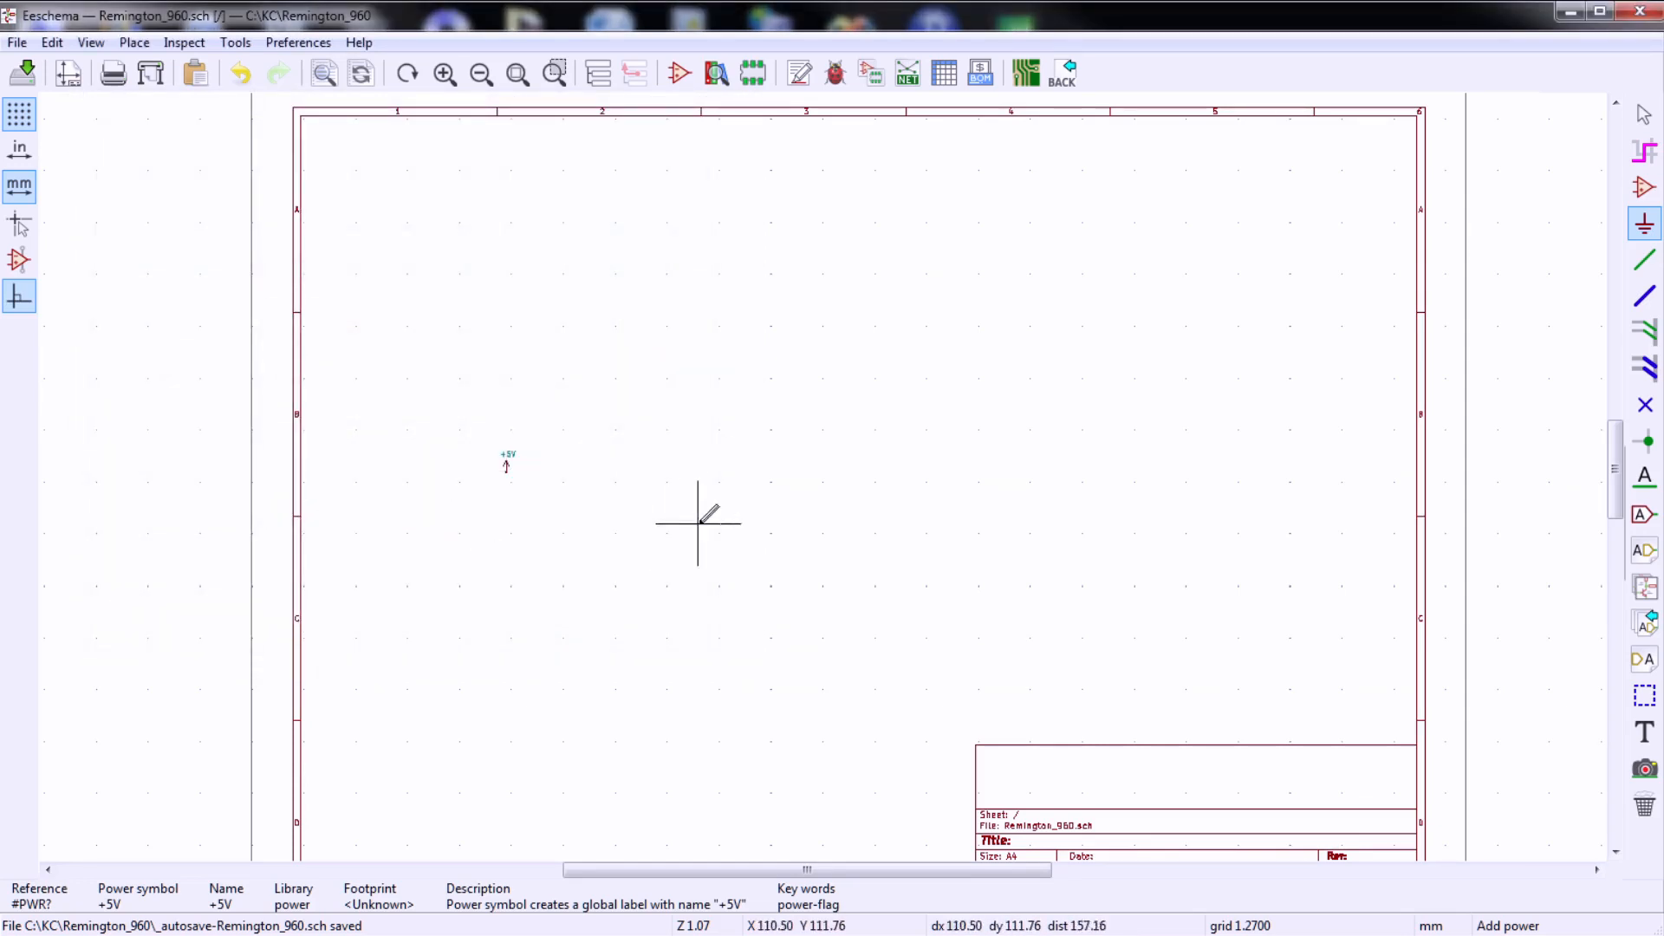
pyautogui.click(1641, 235)
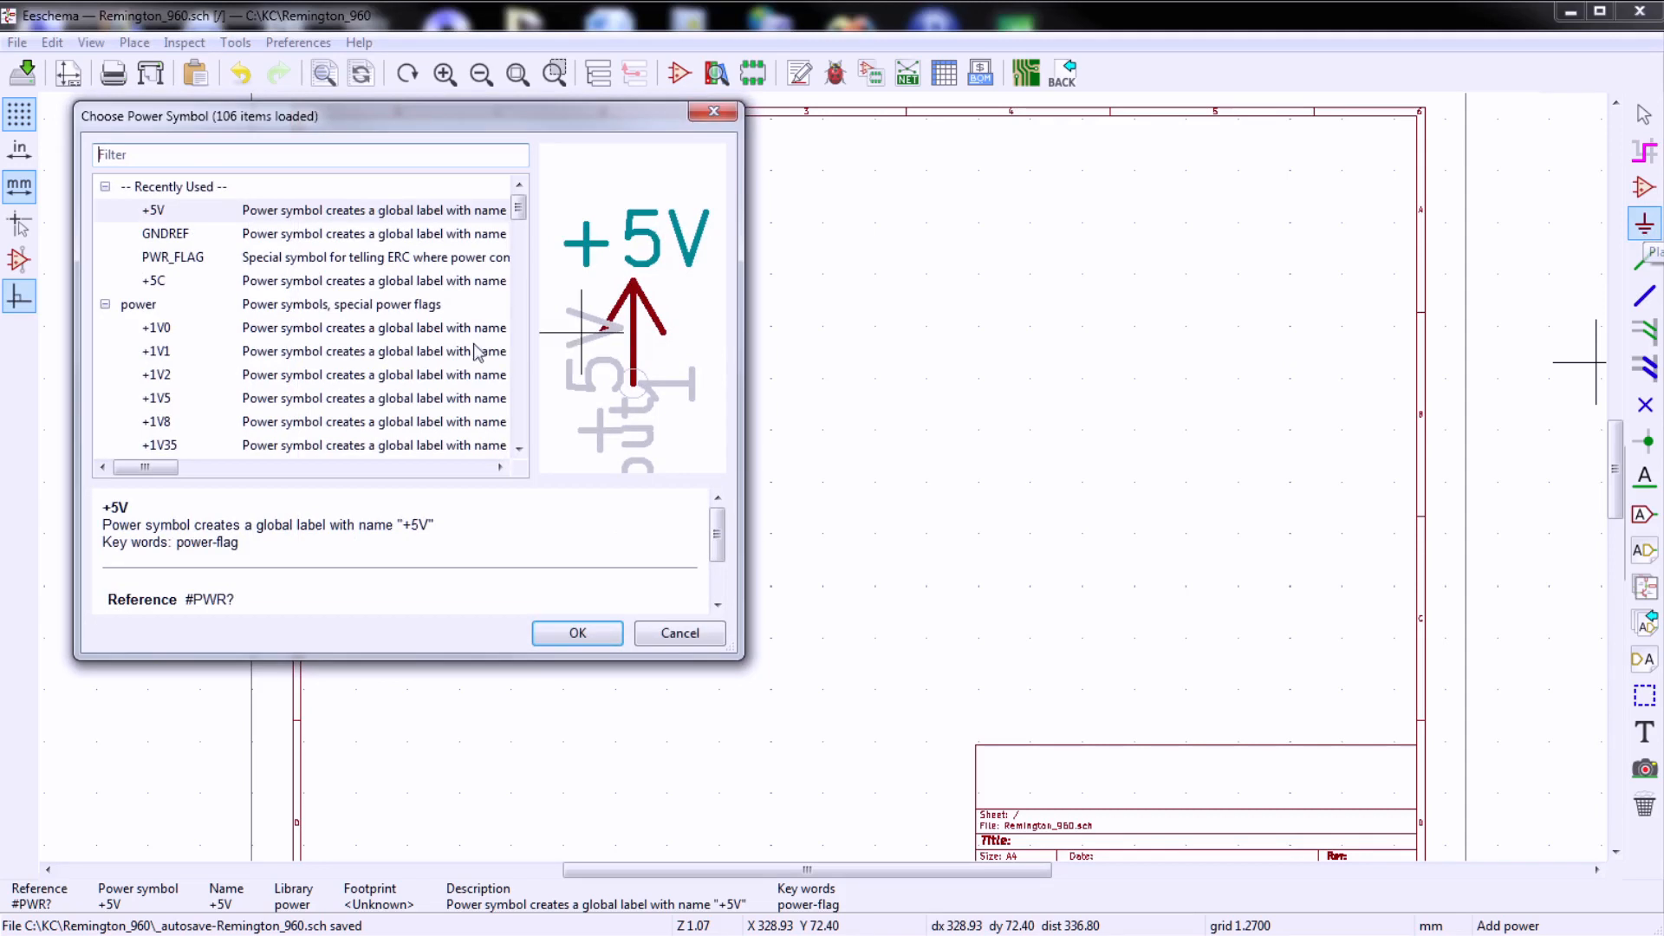
pyautogui.doubleClick(310, 236)
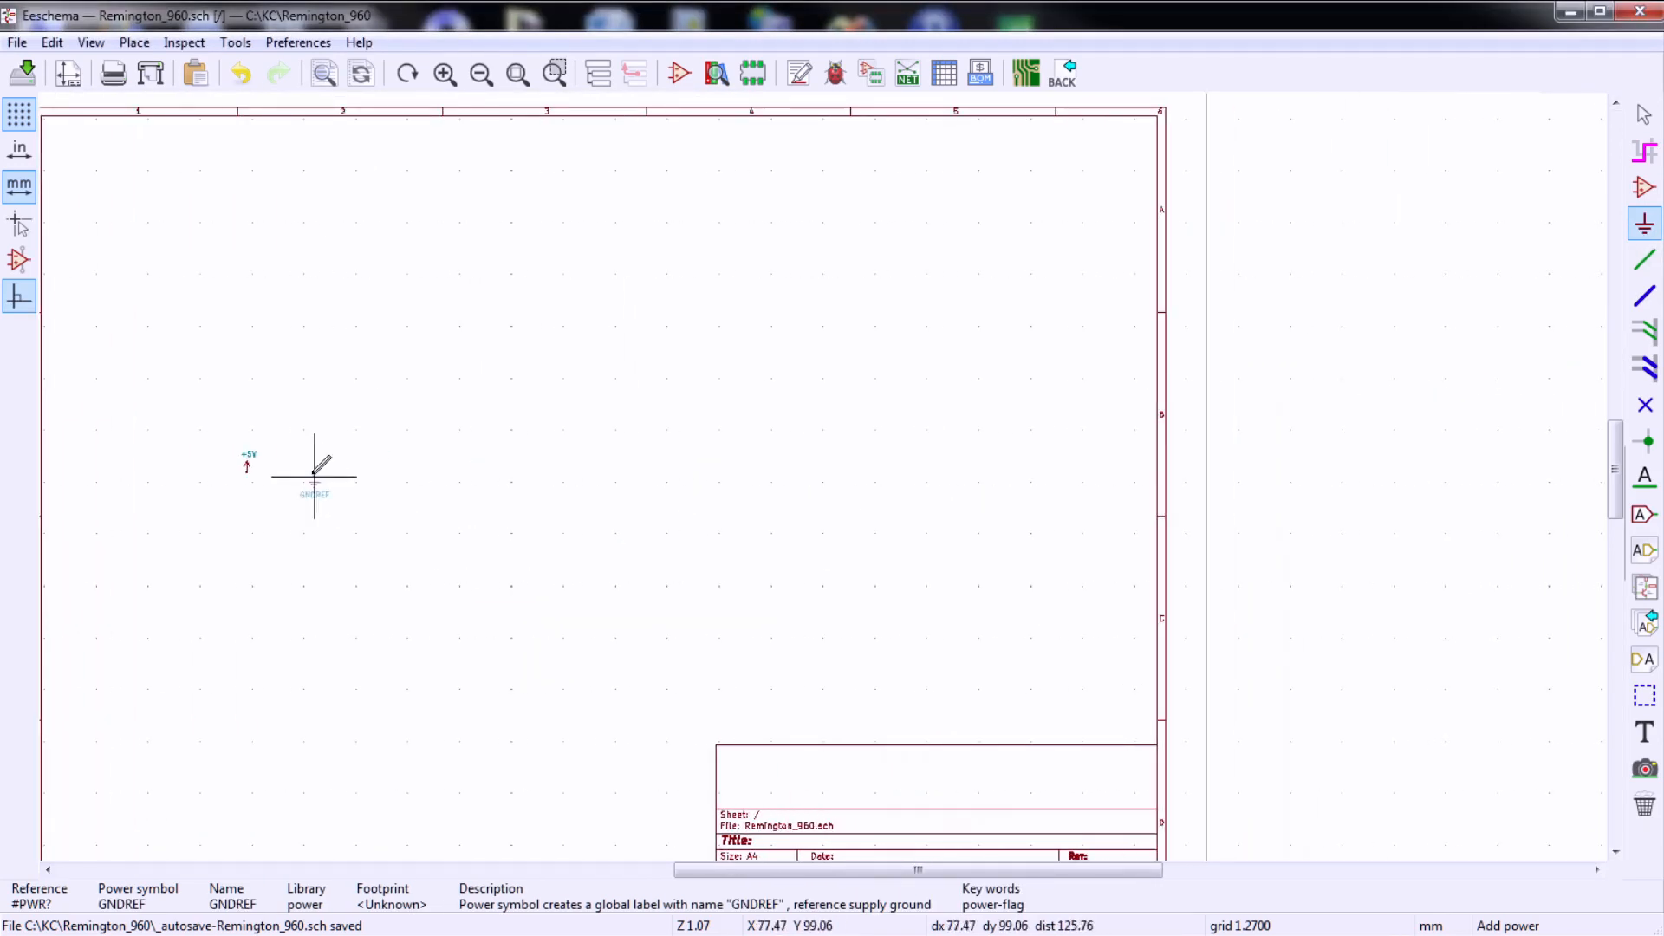
pyautogui.click(305, 508)
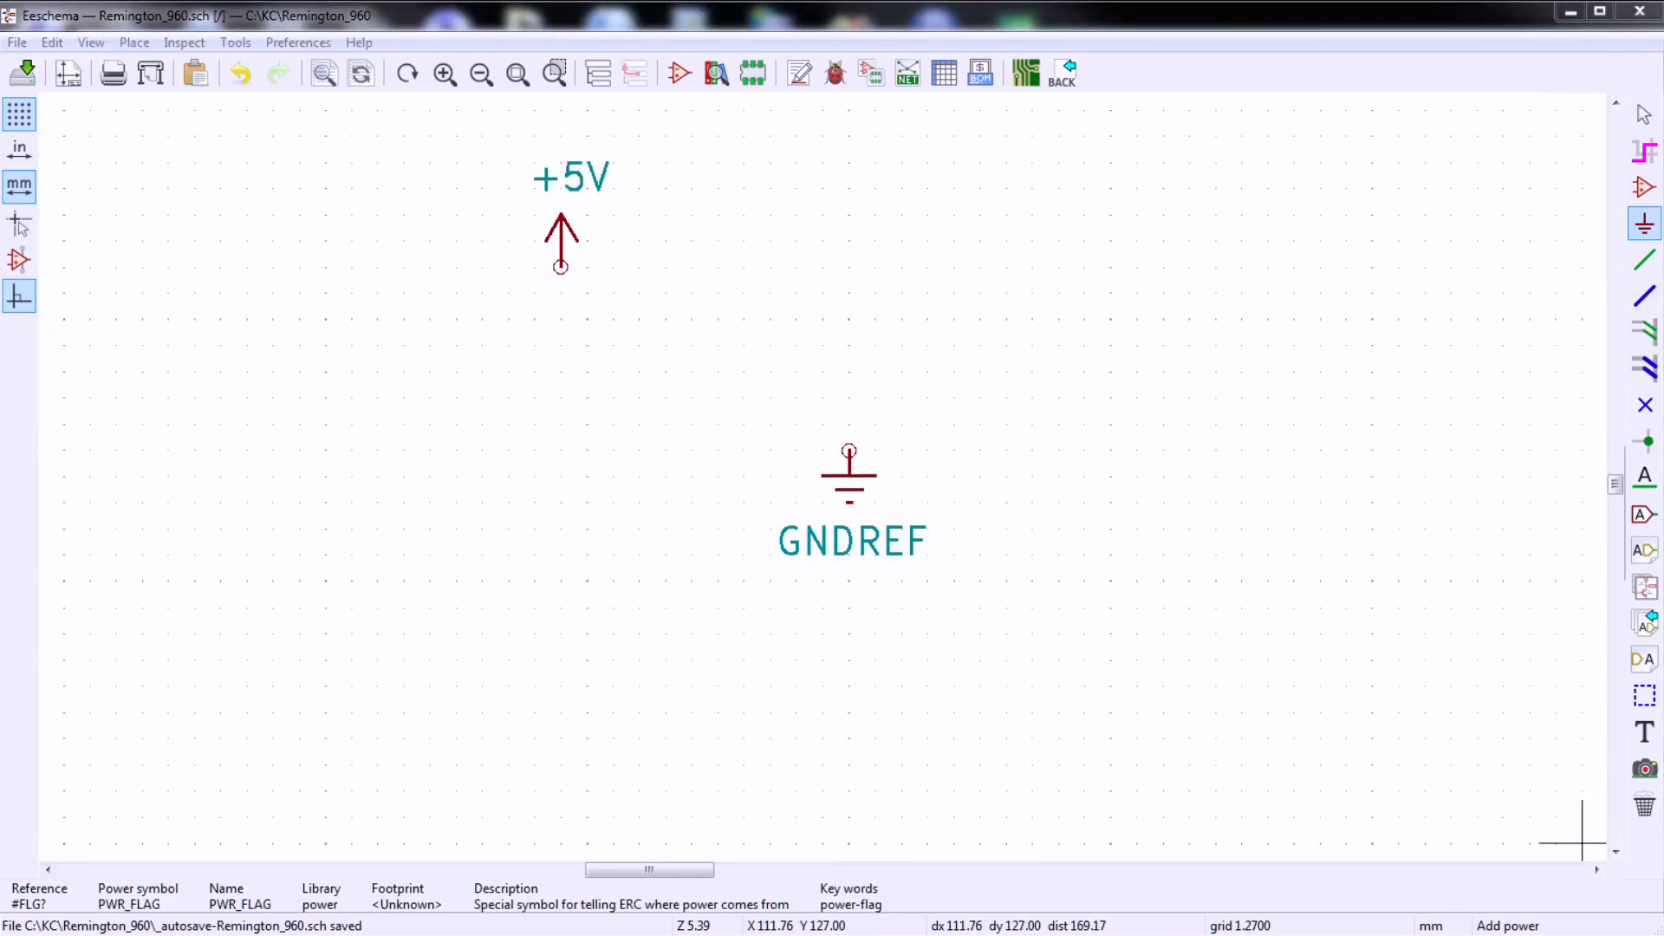
# - Place a PWR_FLAG symbol directly below the +5V symbol, rotated 180 degrees so its pin faces up
pyautogui.click(1228, 469)
pyautogui.doubleClick(234, 210)
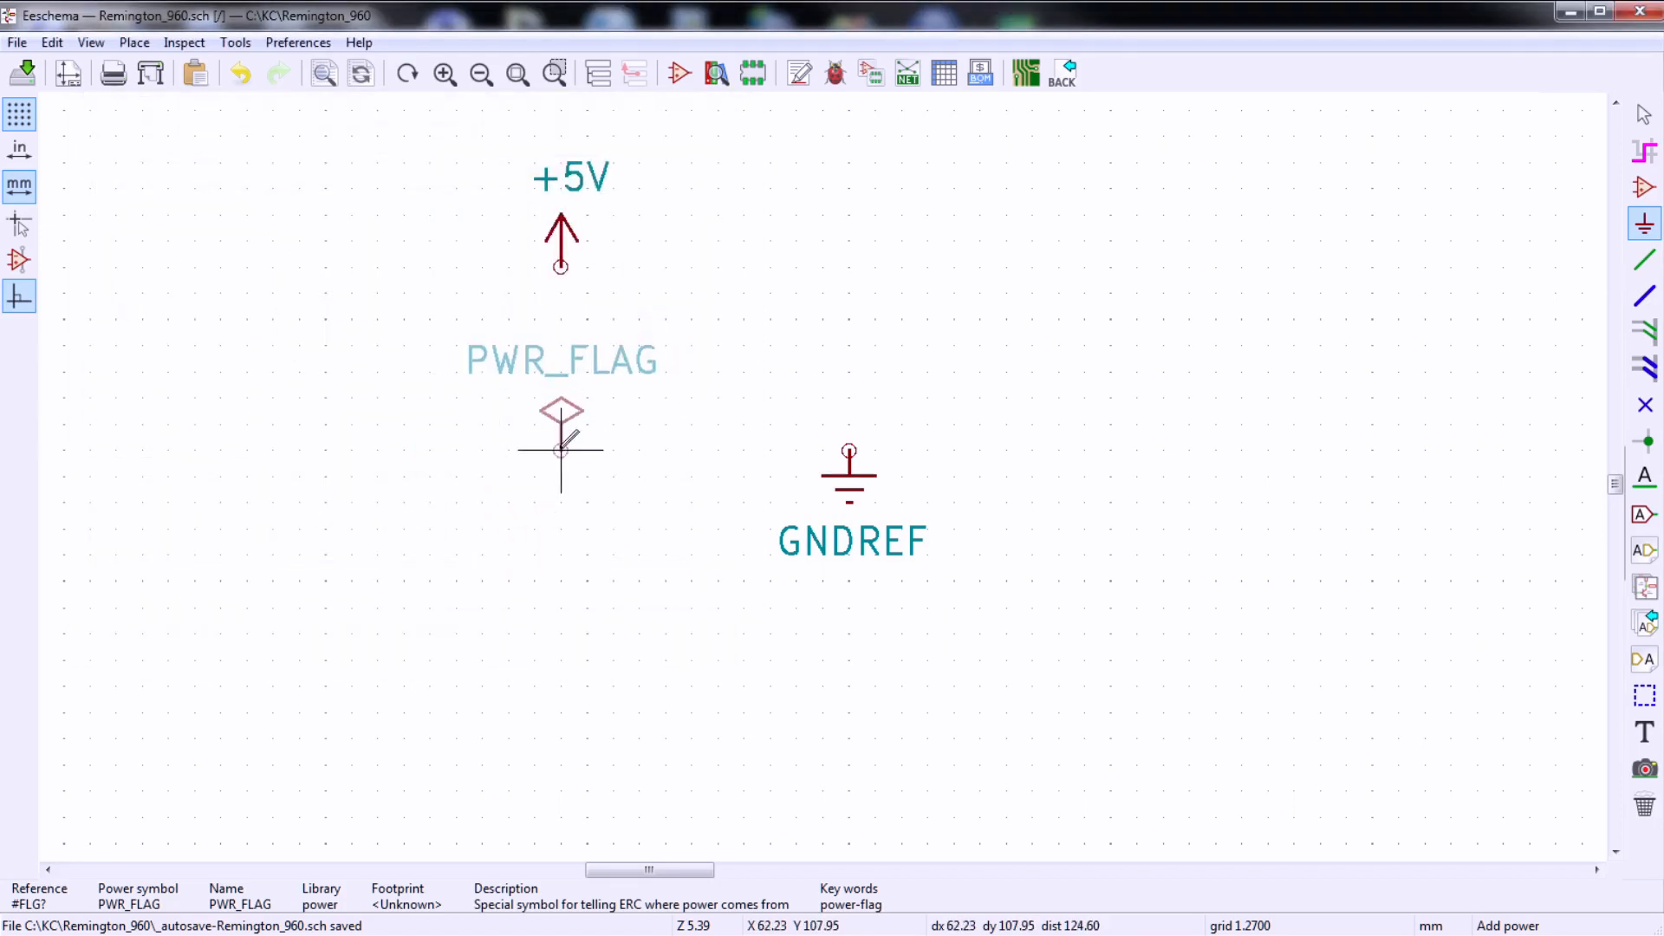
pyautogui.press('r')
pyautogui.press('r')
pyautogui.click(560, 449)
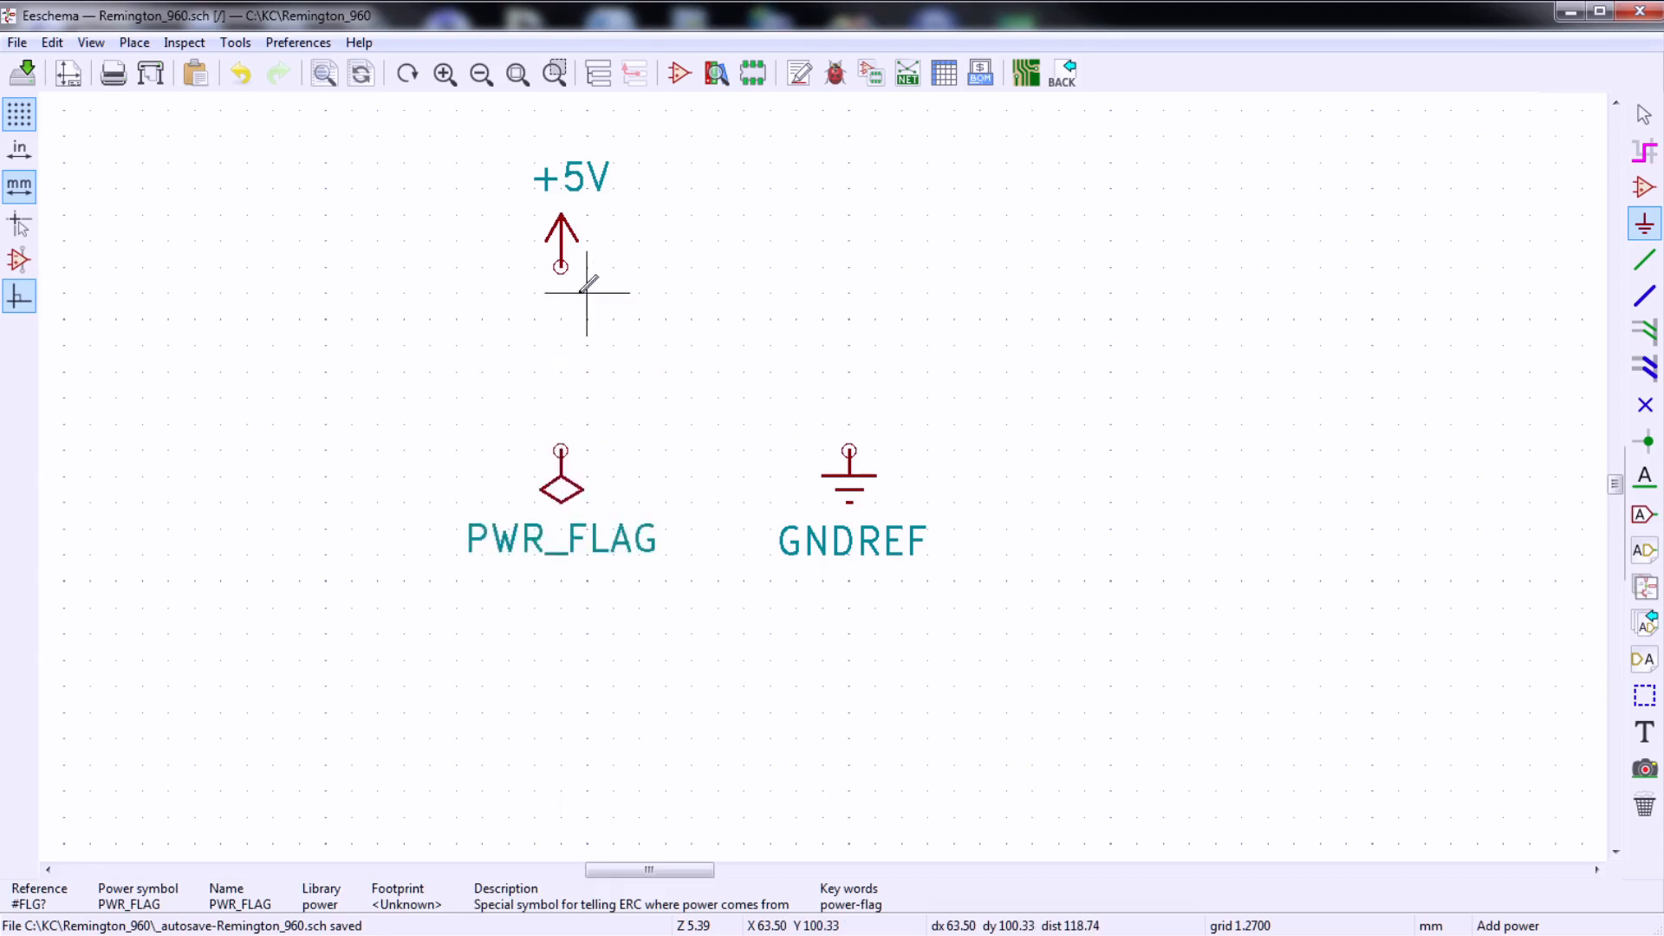
# - Place a second PWR_FLAG symbol directly above GNDREF, level with the +5V symbol
pyautogui.click(848, 292)
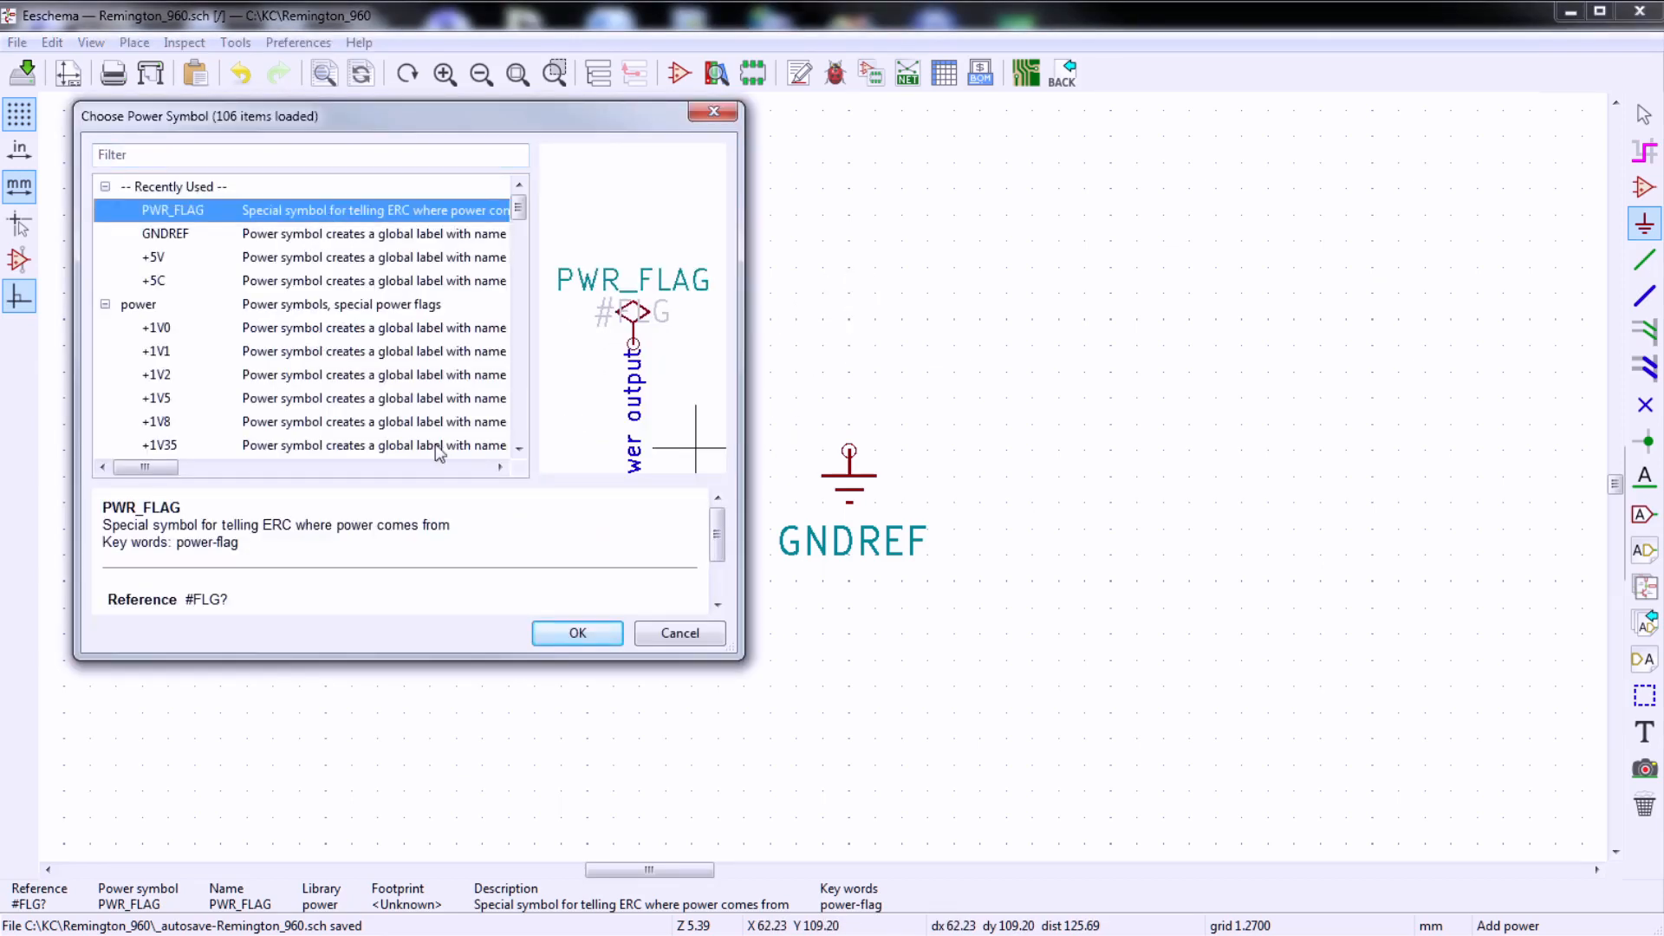
pyautogui.click(577, 633)
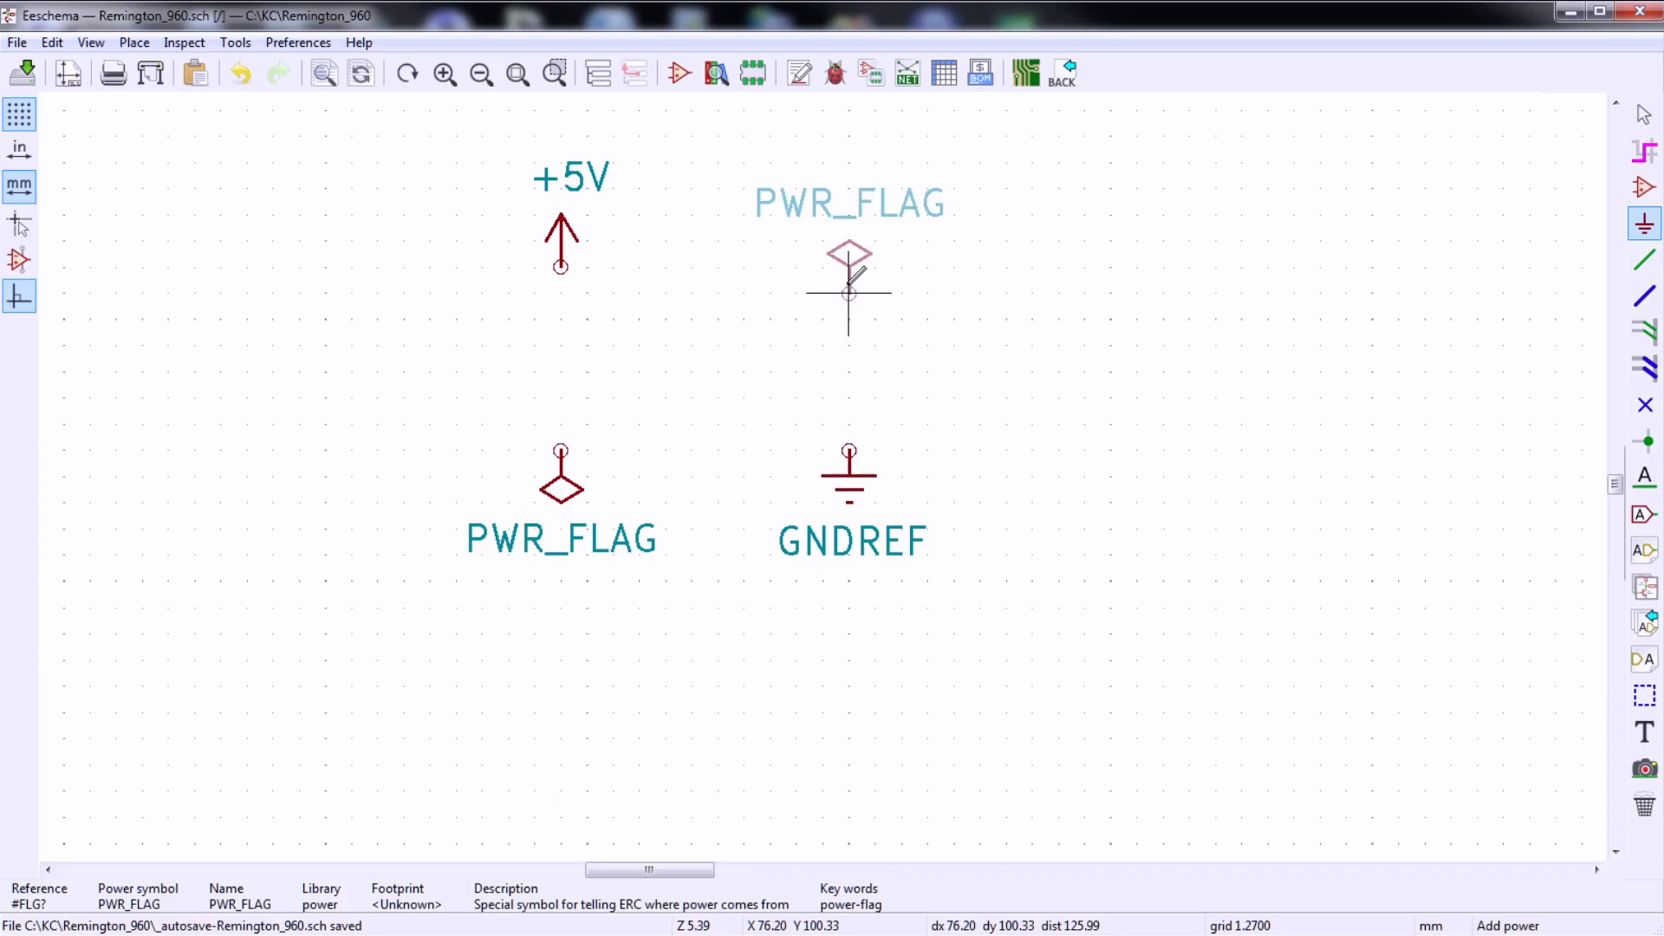
pyautogui.click(848, 266)
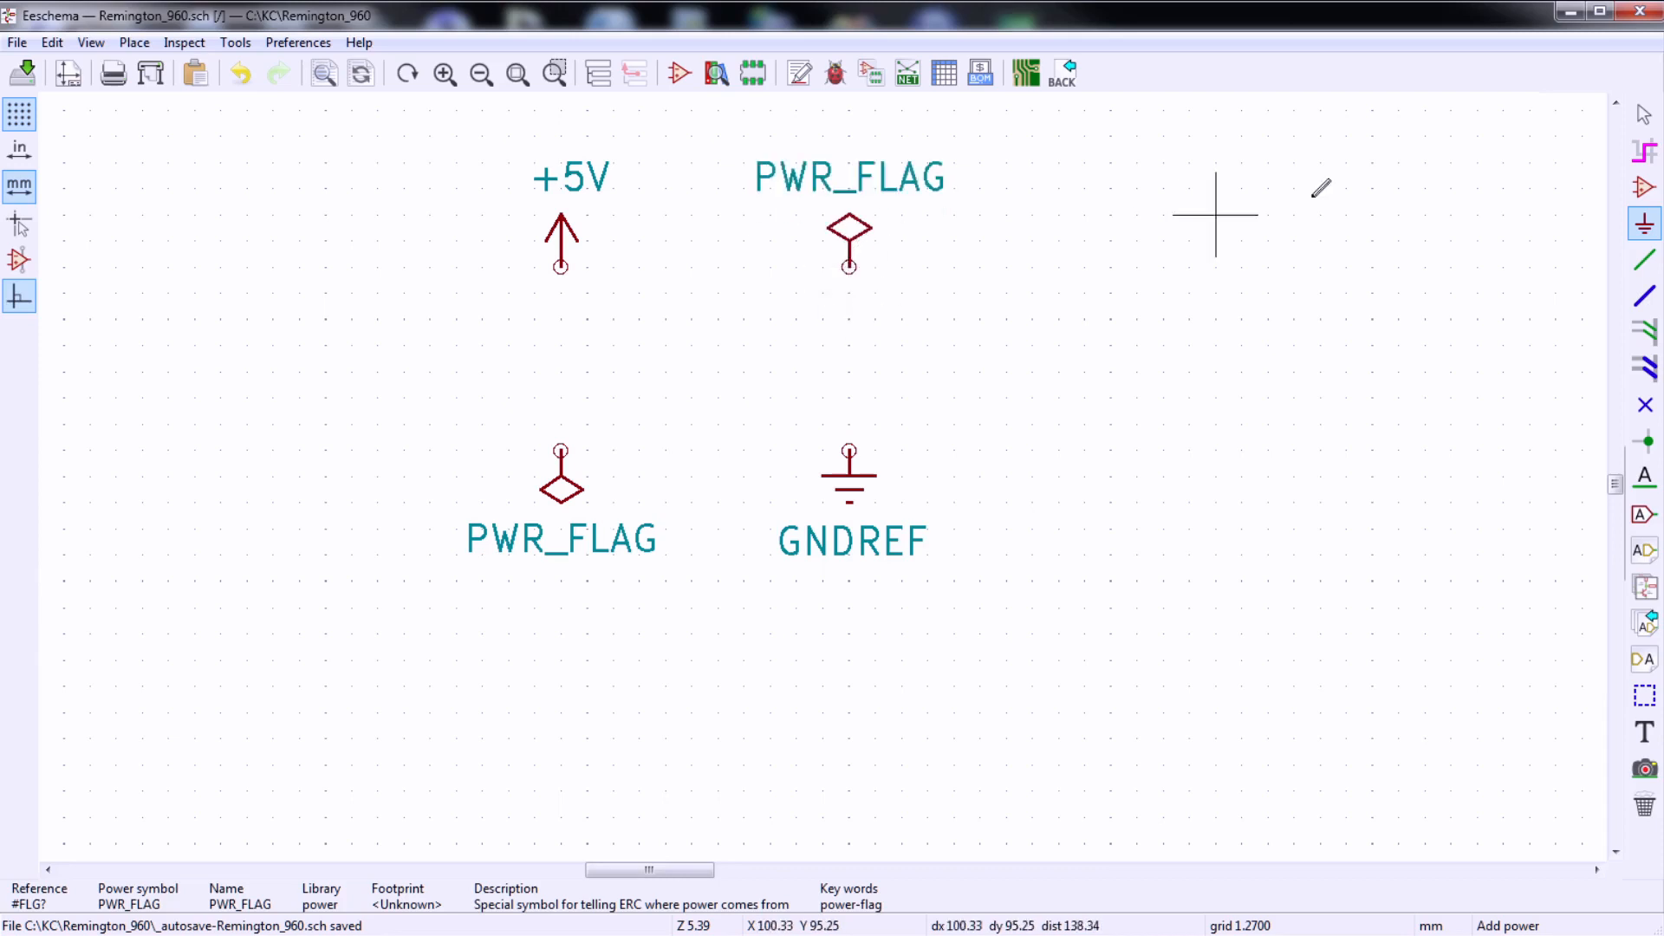
# - Wire the upper PWR_FLAG down to GNDREF and the +5V symbol down to the lower PWR_FLAG
pyautogui.click(1645, 259)
pyautogui.click(848, 266)
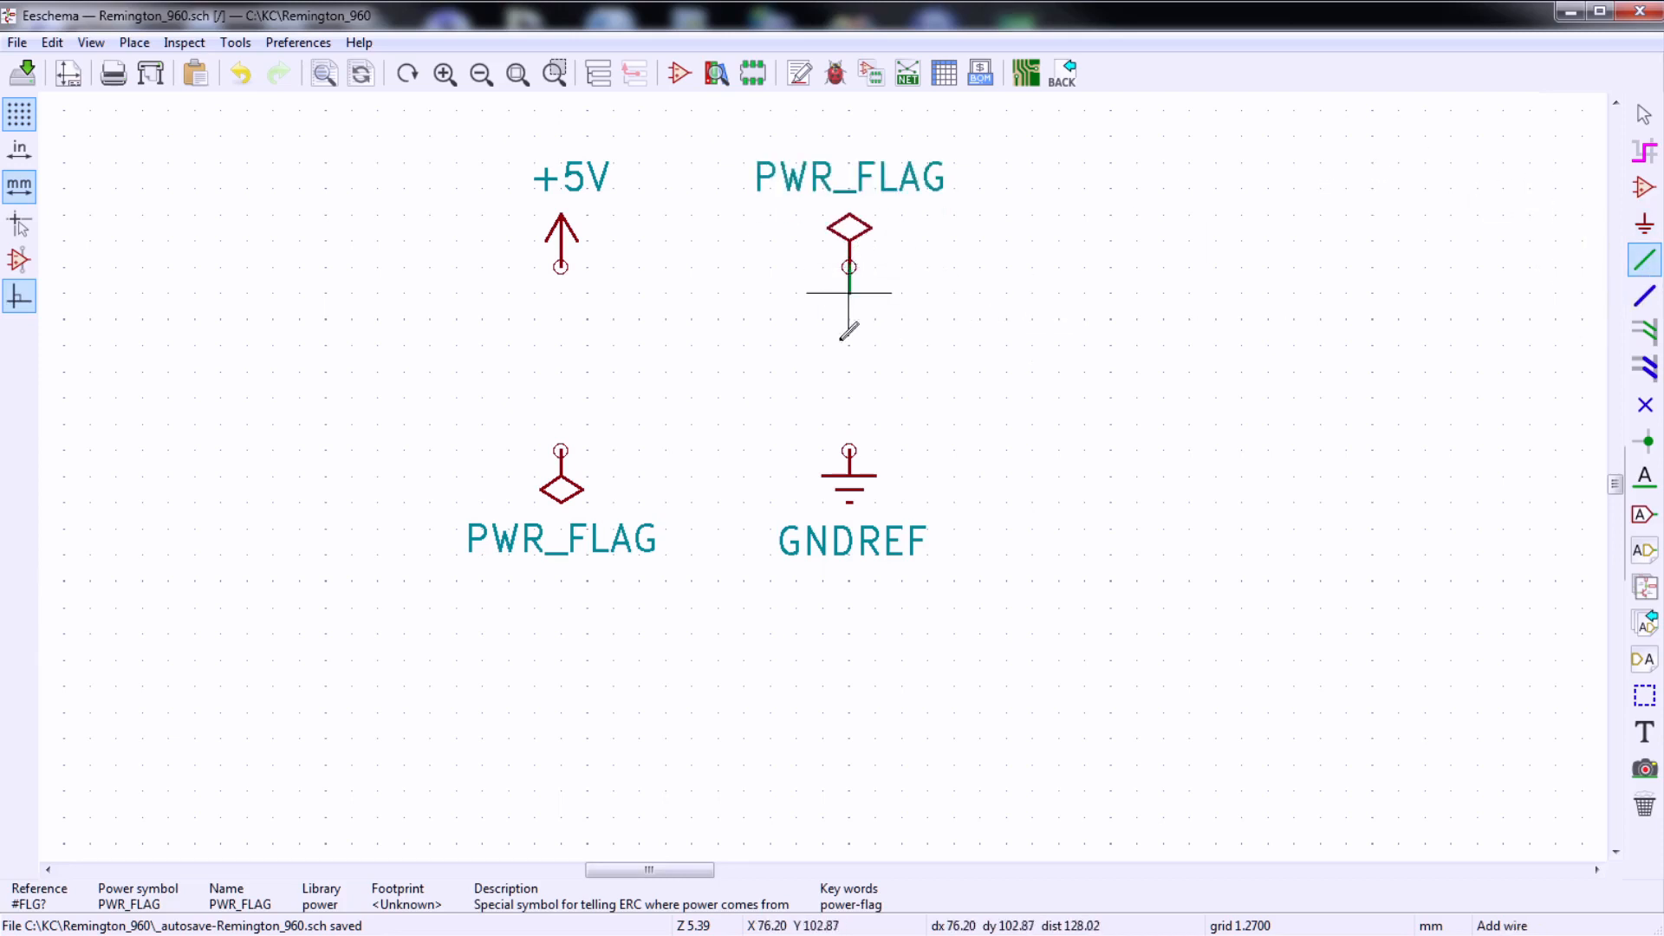
pyautogui.click(850, 450)
pyautogui.click(561, 267)
pyautogui.click(561, 450)
# - Place another +5V power symbol in the empty area above and to the right of the power flag pairs
pyautogui.scroll(-3, 958, 375)
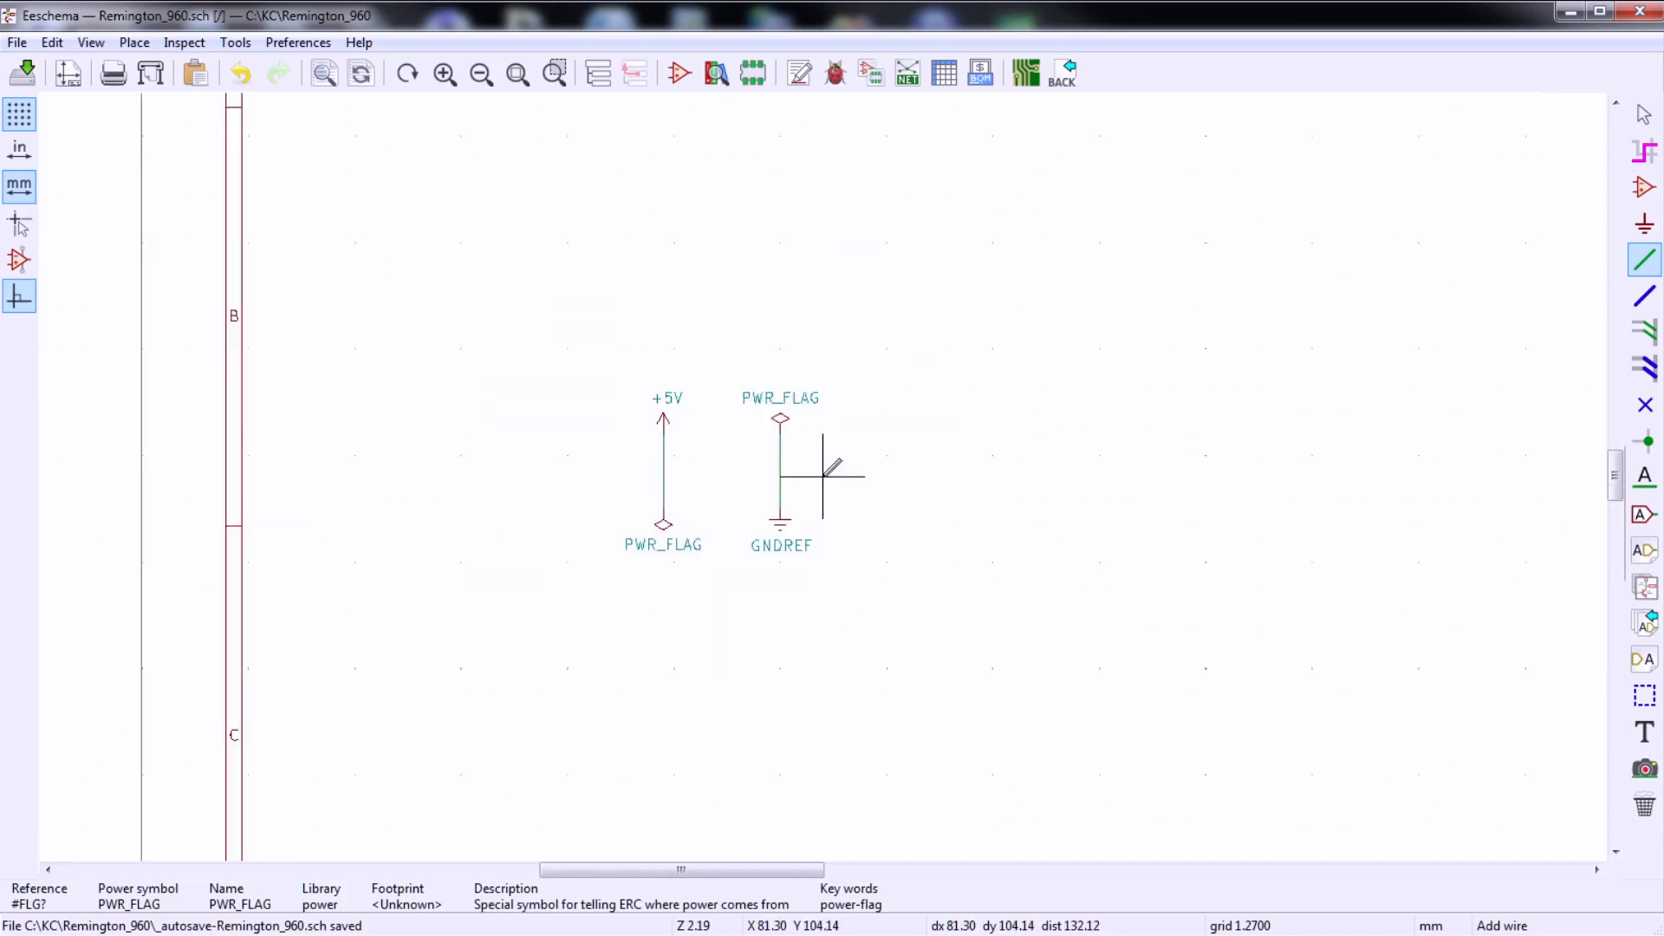
pyautogui.scroll(3, 867, 450)
pyautogui.click(1645, 224)
pyautogui.click(339, 270)
pyautogui.doubleClick(208, 257)
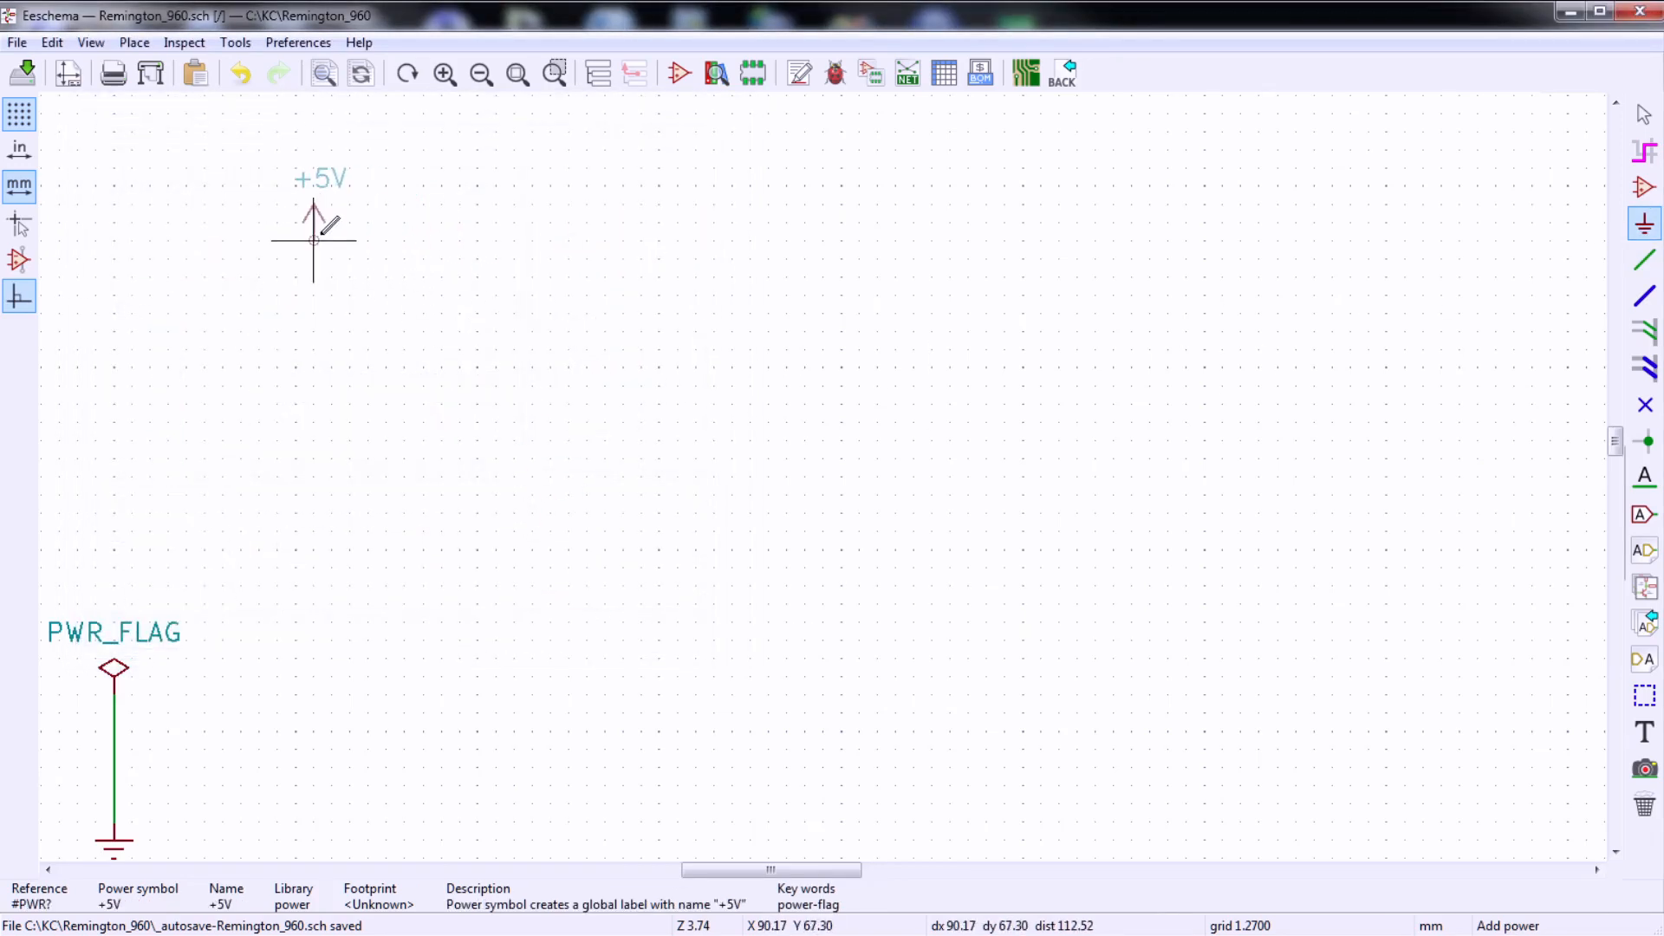
pyautogui.click(315, 238)
# - Find the Motor_DC symbol in the library and place it to the lower right of the new +5V symbol
pyautogui.scroll(-1, 191, 568)
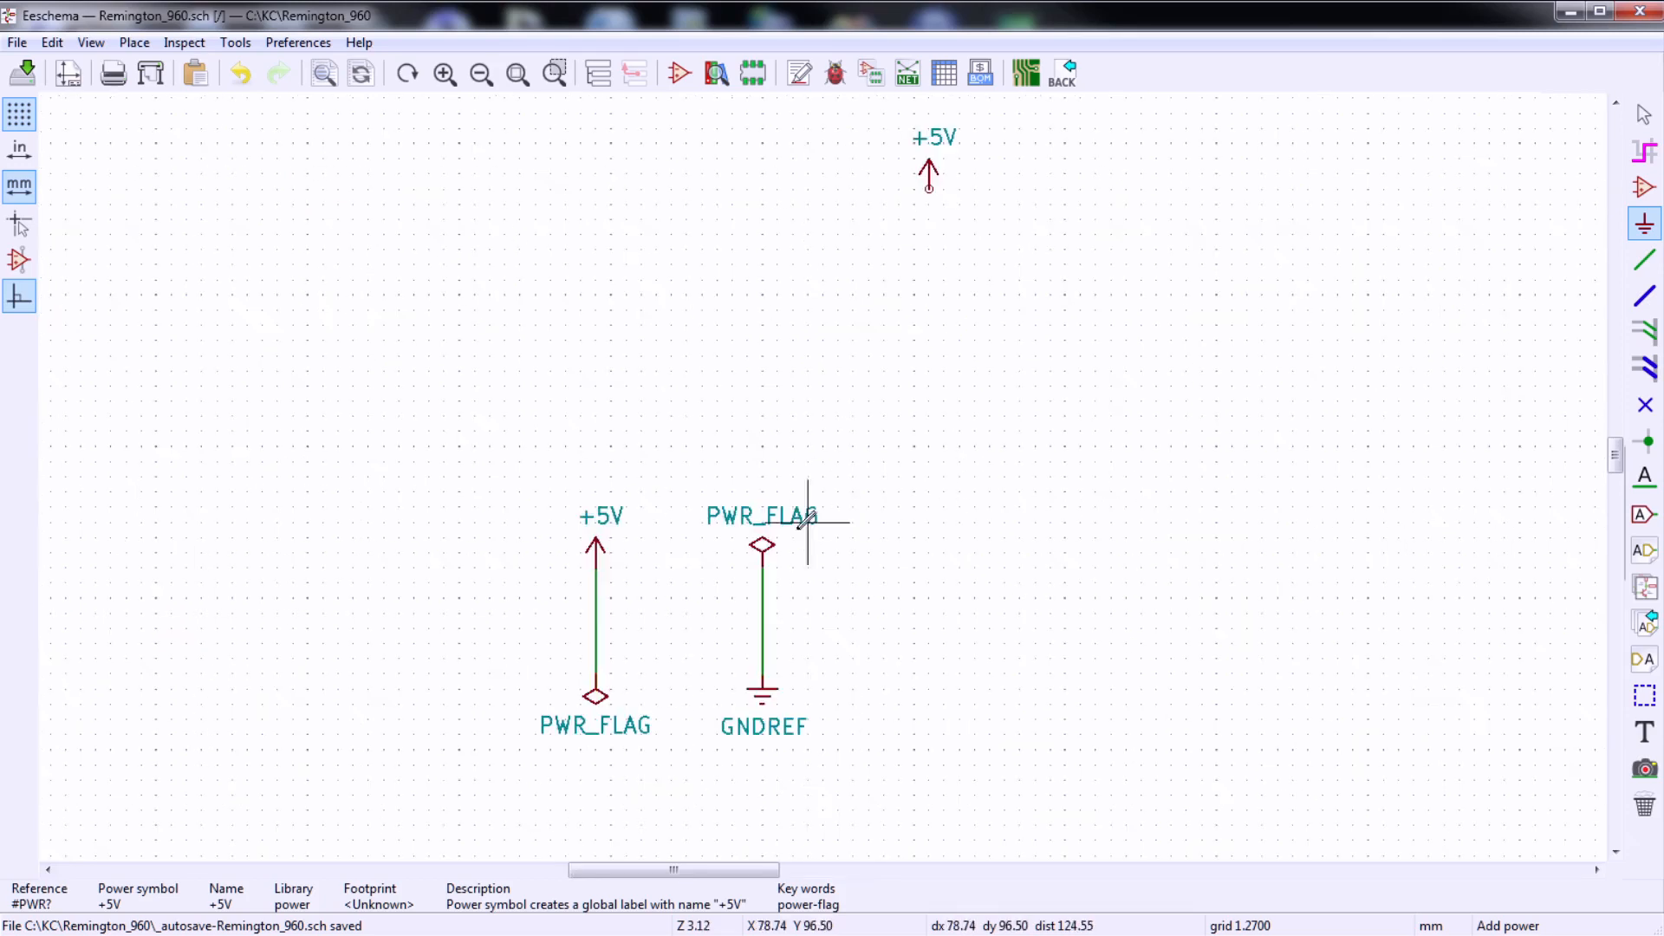
pyautogui.scroll(4, 1112, 289)
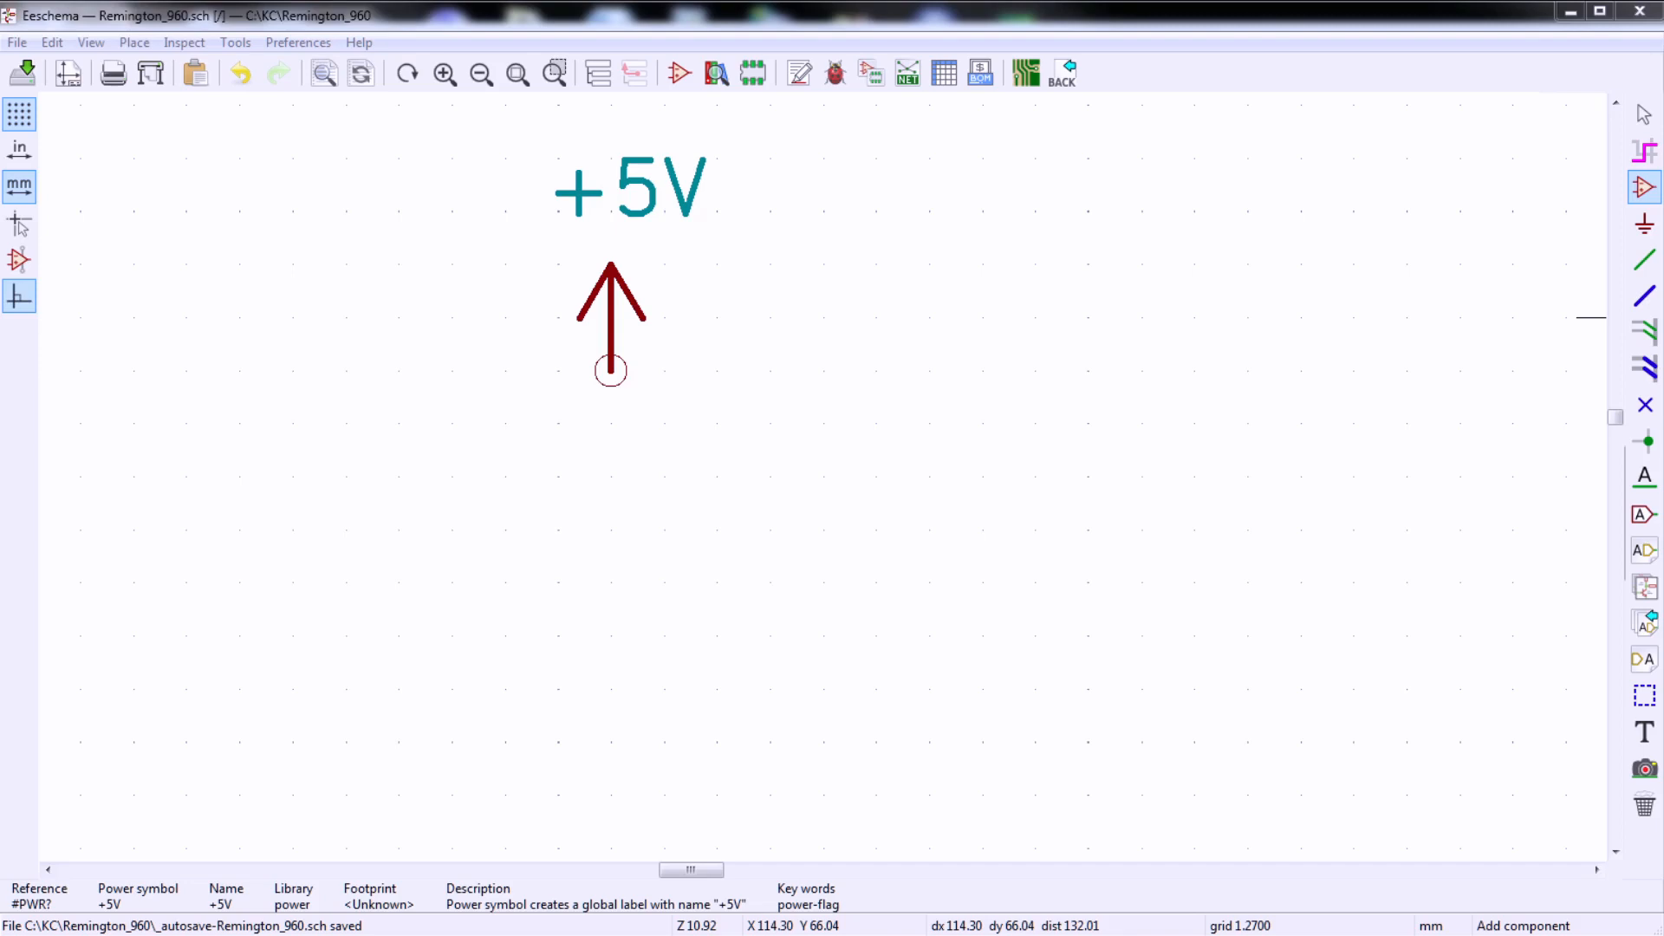
pyautogui.click(930, 317)
pyautogui.write('motor')
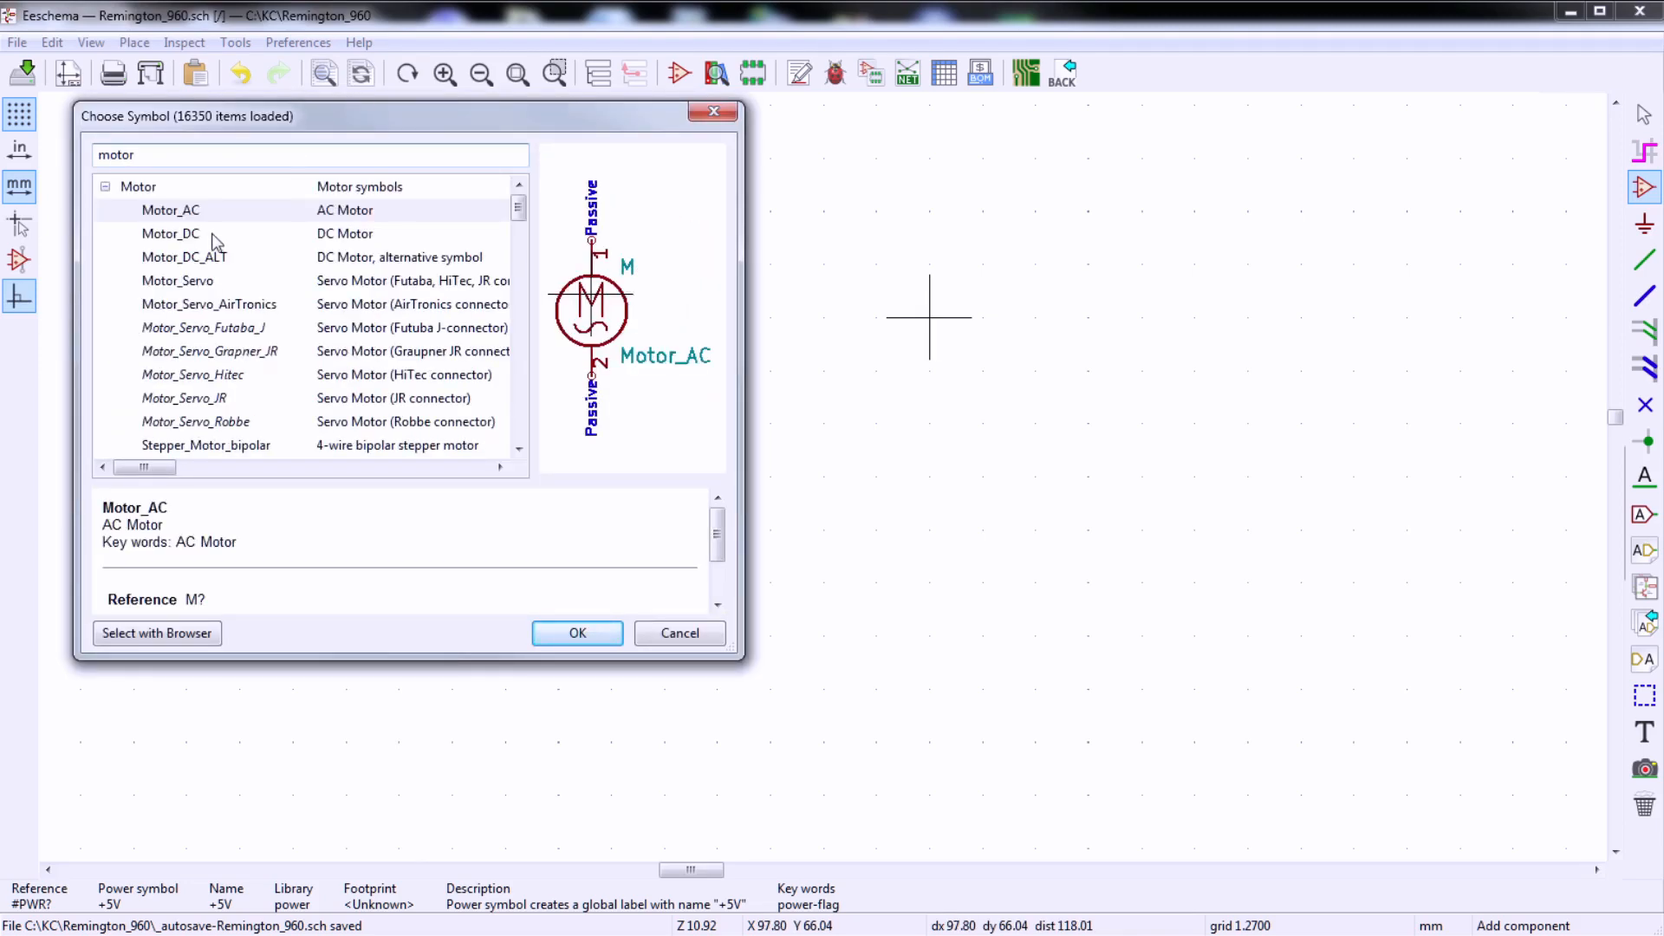
pyautogui.doubleClick(215, 243)
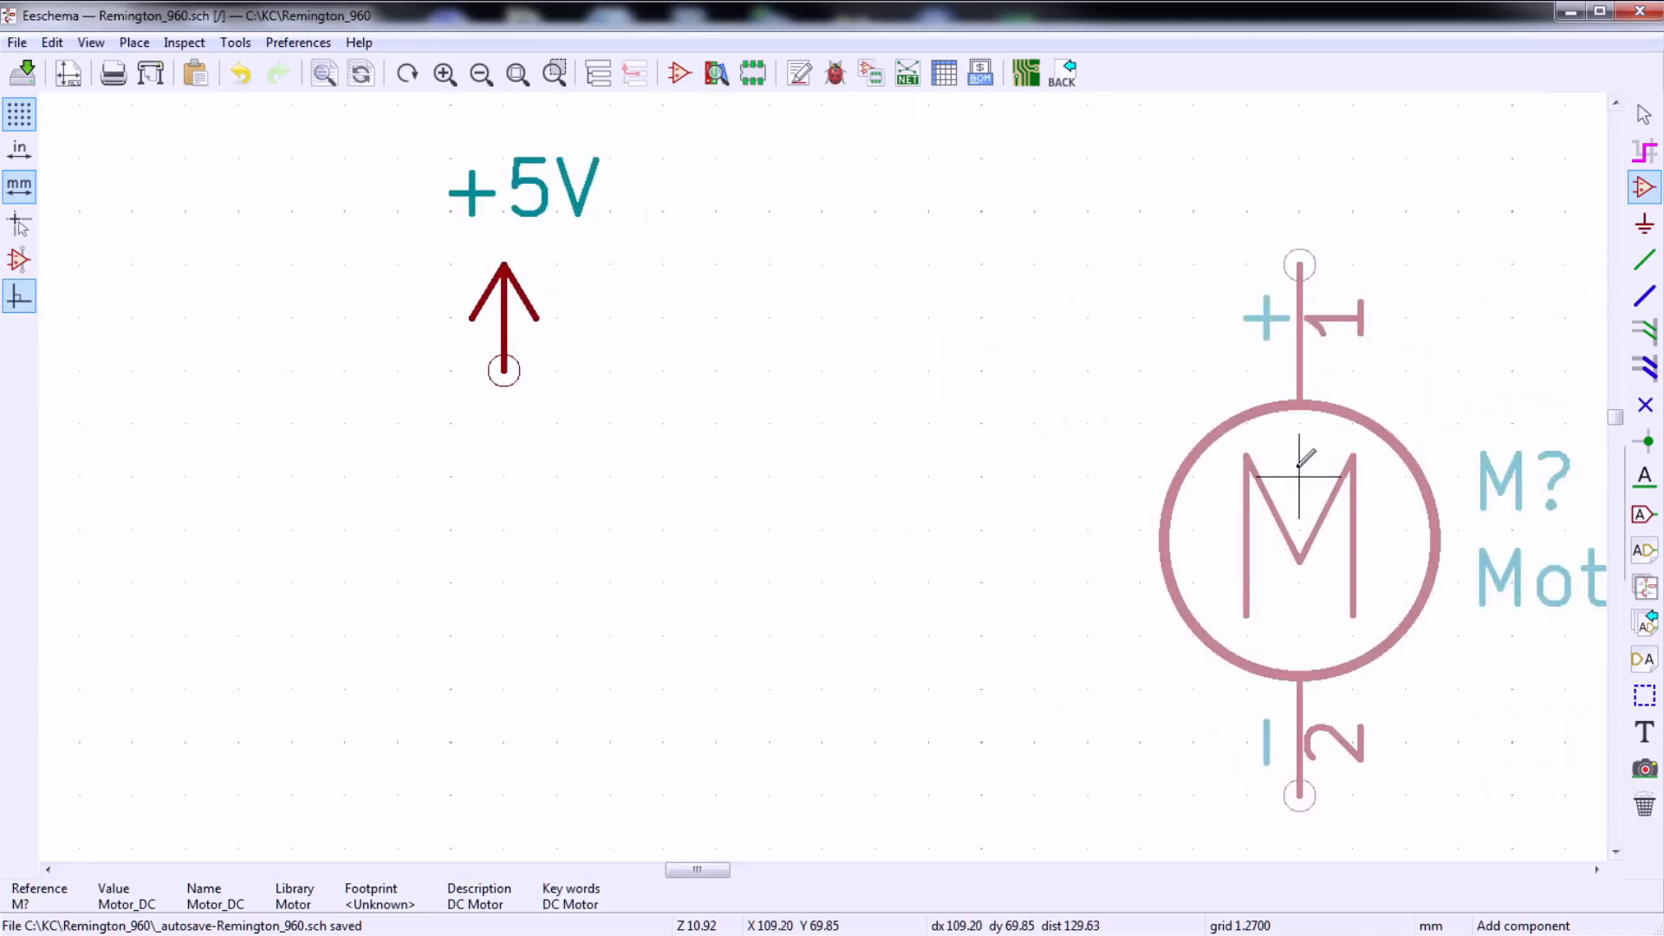
pyautogui.scroll(-3, 1300, 475)
pyautogui.click(1318, 564)
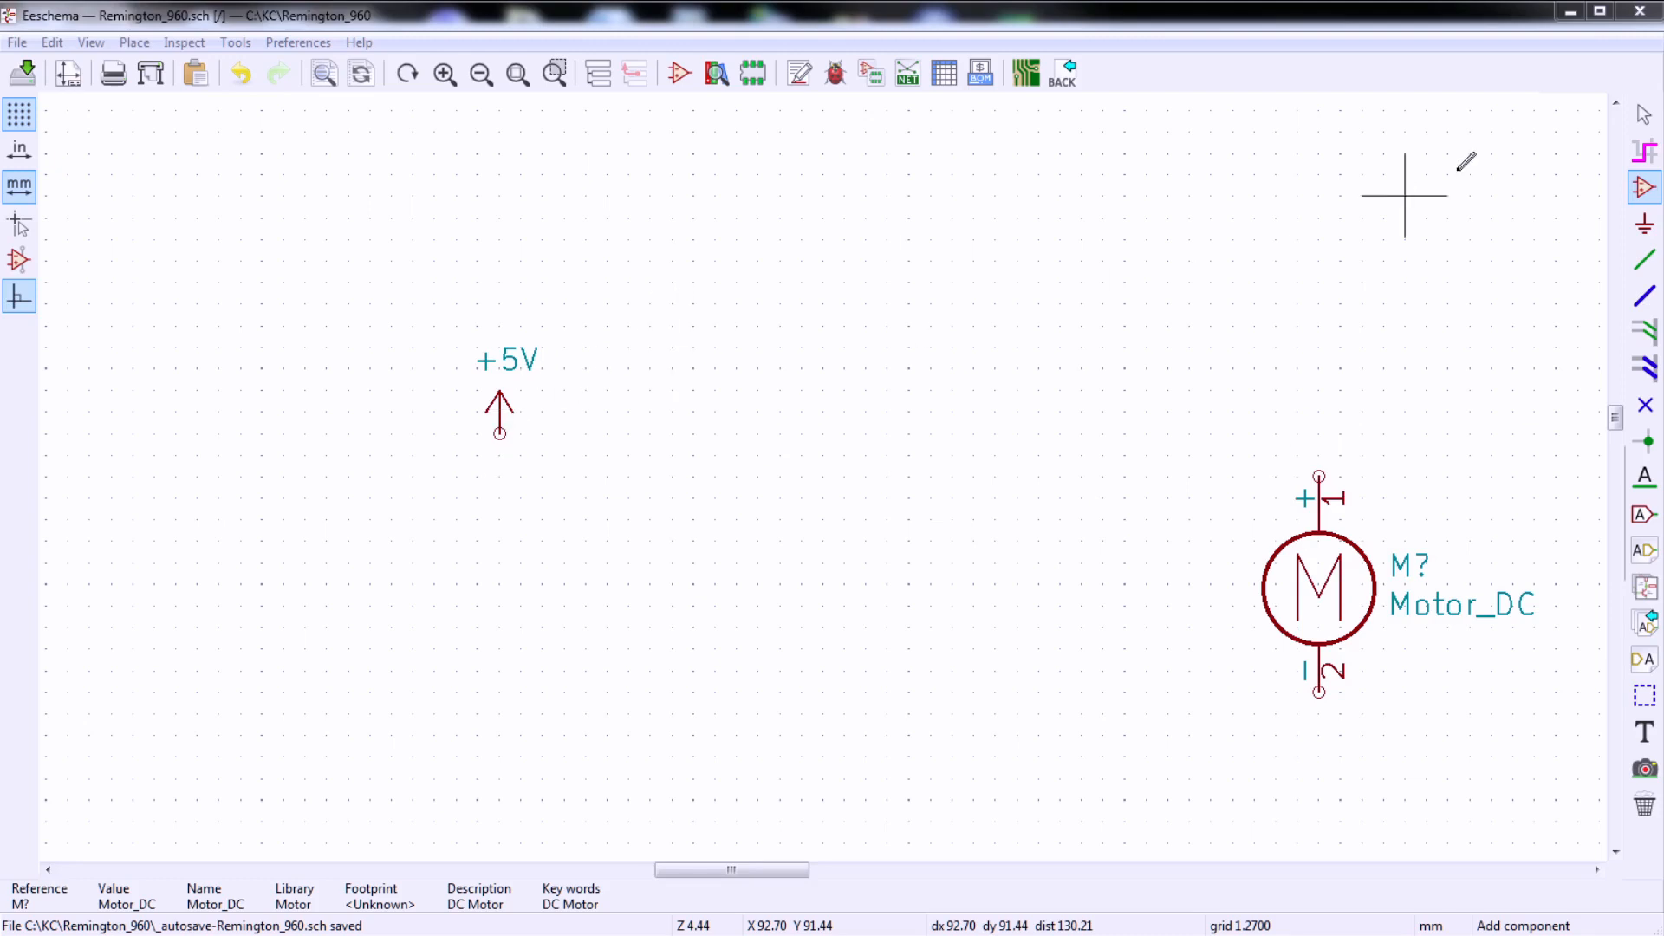
# - Place a 1N4001 diode to the right of the +5V symbol and rotate it so it points right
pyautogui.click(1125, 239)
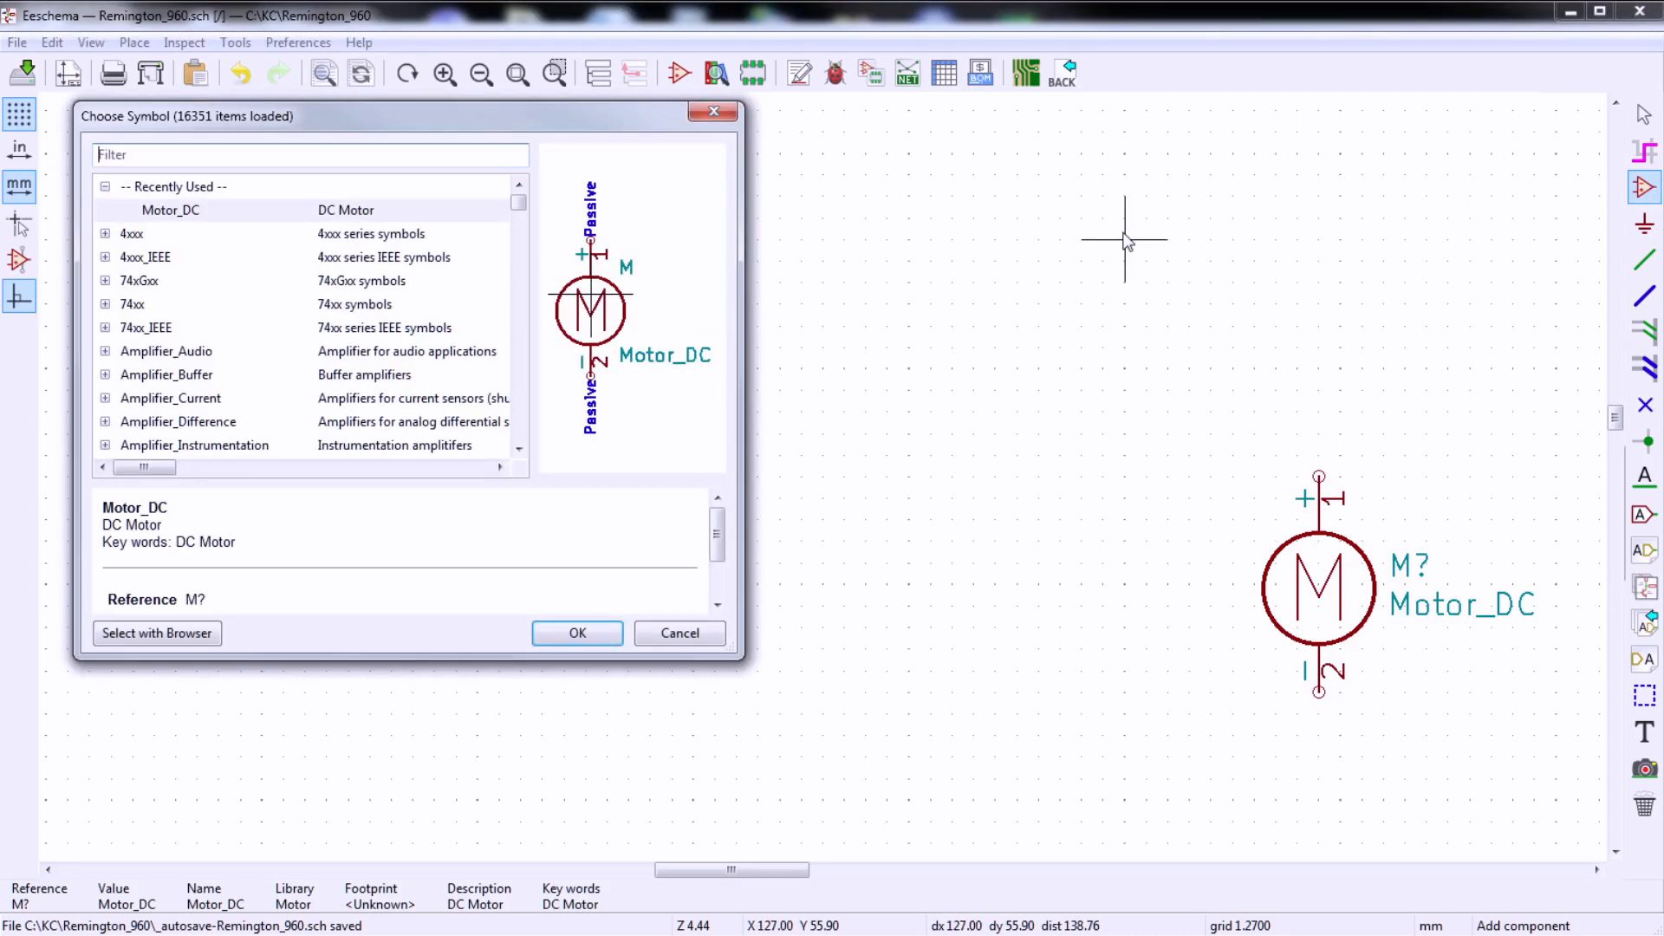
pyautogui.write('1n4001')
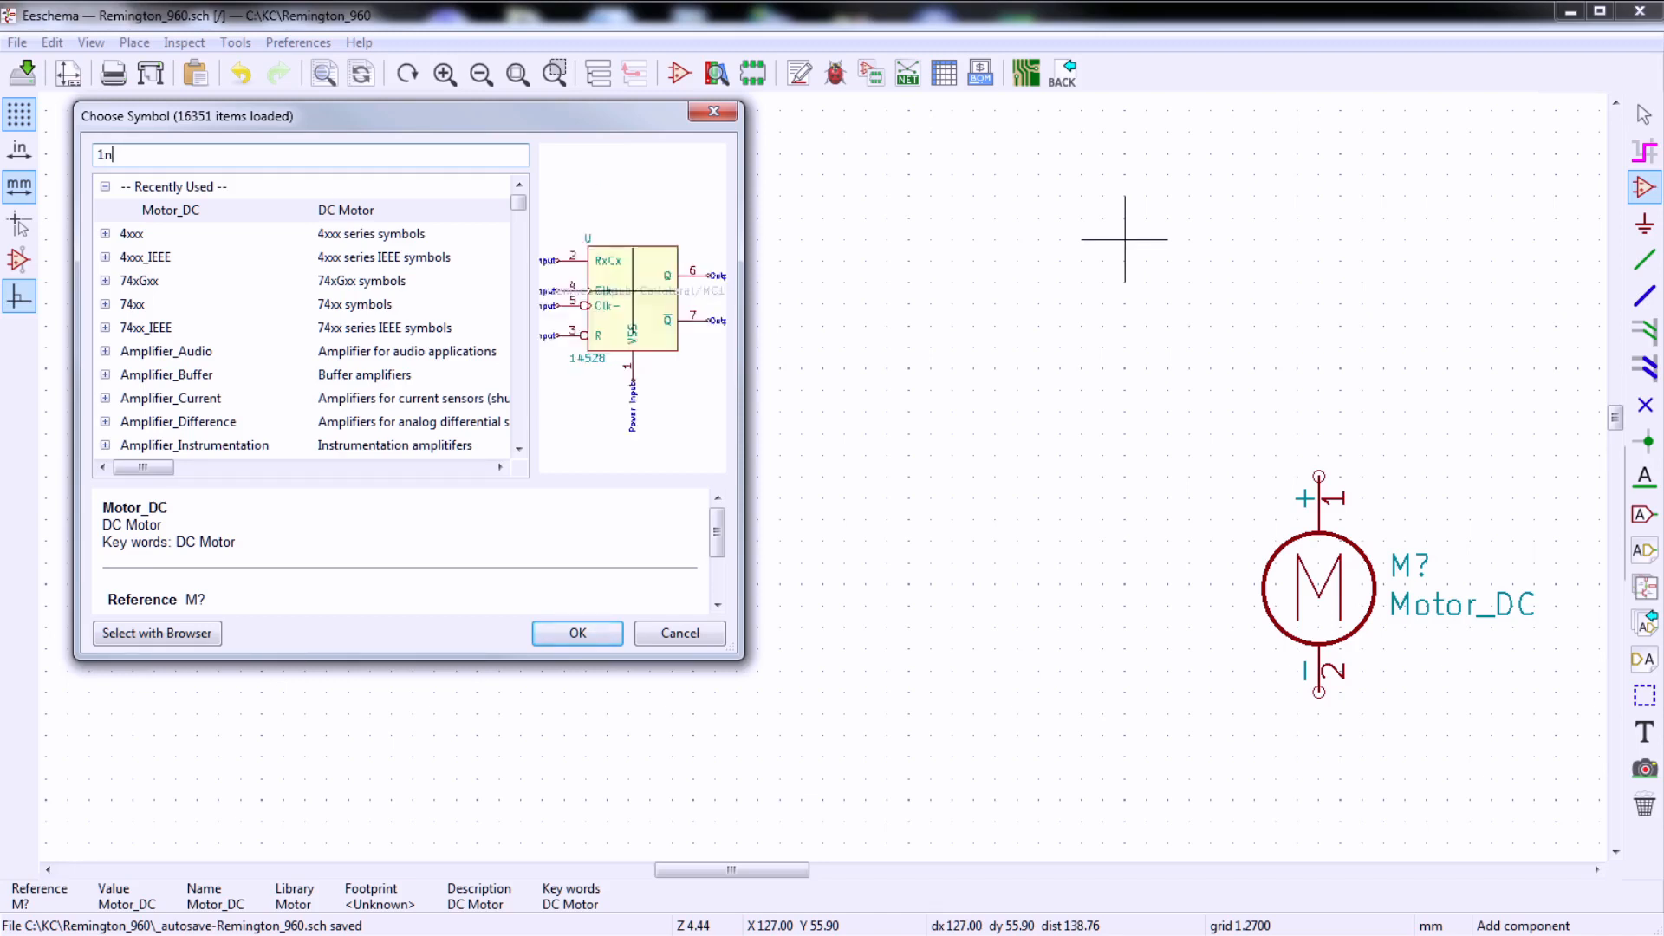
pyautogui.click(539, 637)
pyautogui.click(738, 415)
pyautogui.press('Escape')
pyautogui.press('r')
pyautogui.press('r')
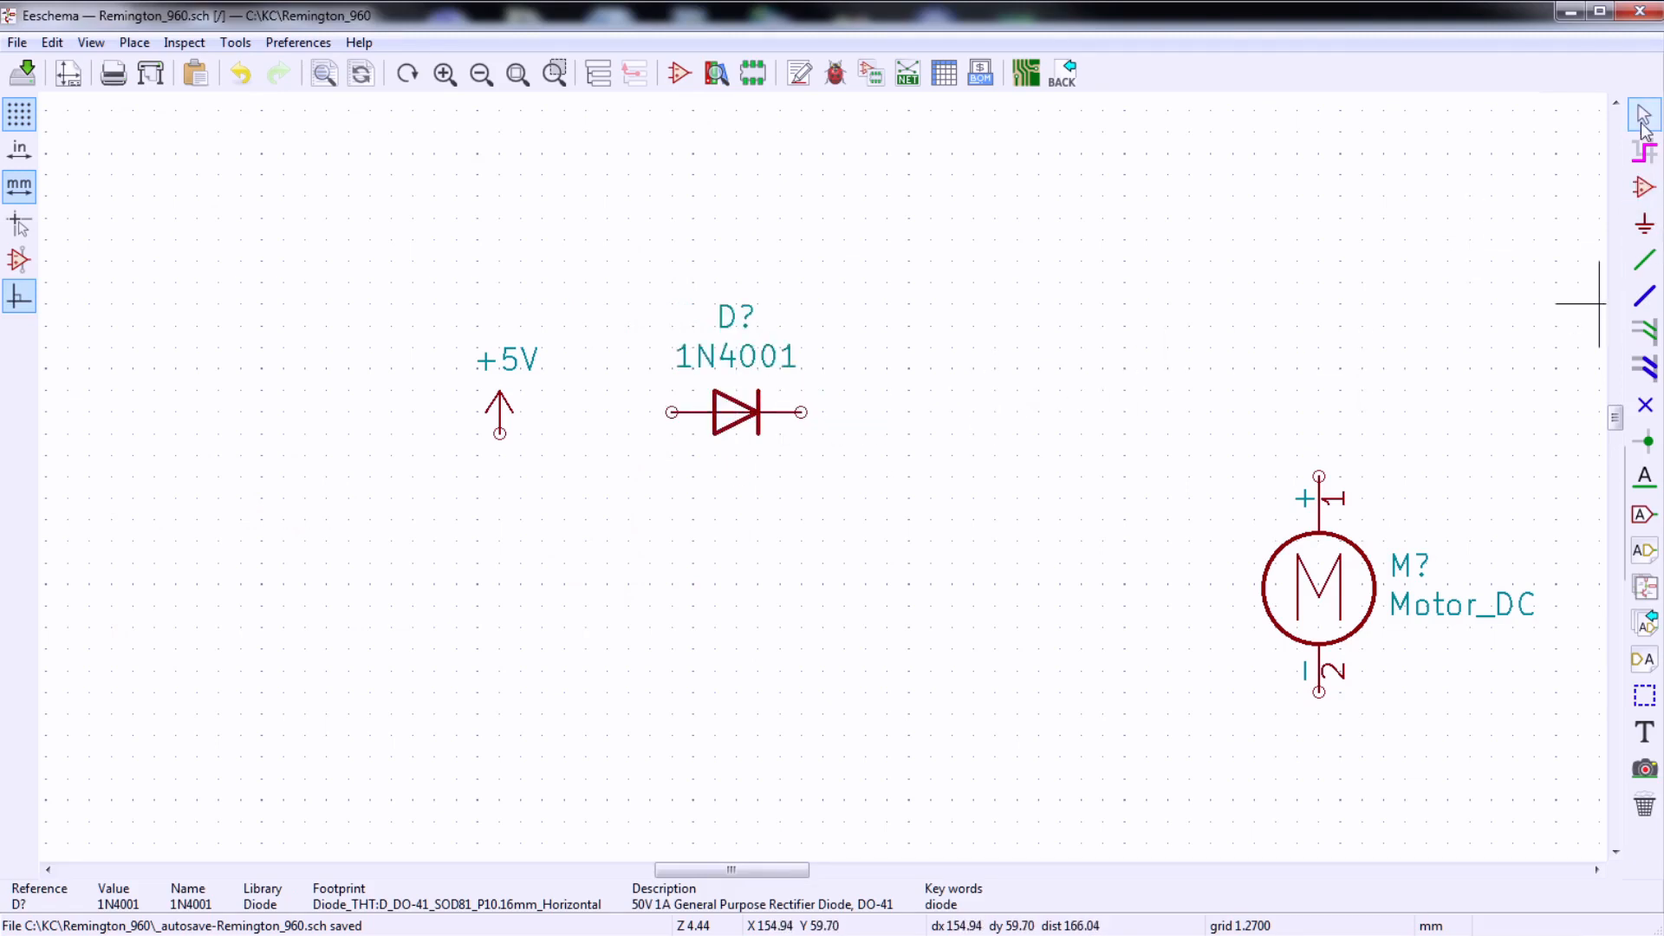
# - Place a second 1N4001 diode in line to the right of the first and mirror it to point right
pyautogui.click(1641, 193)
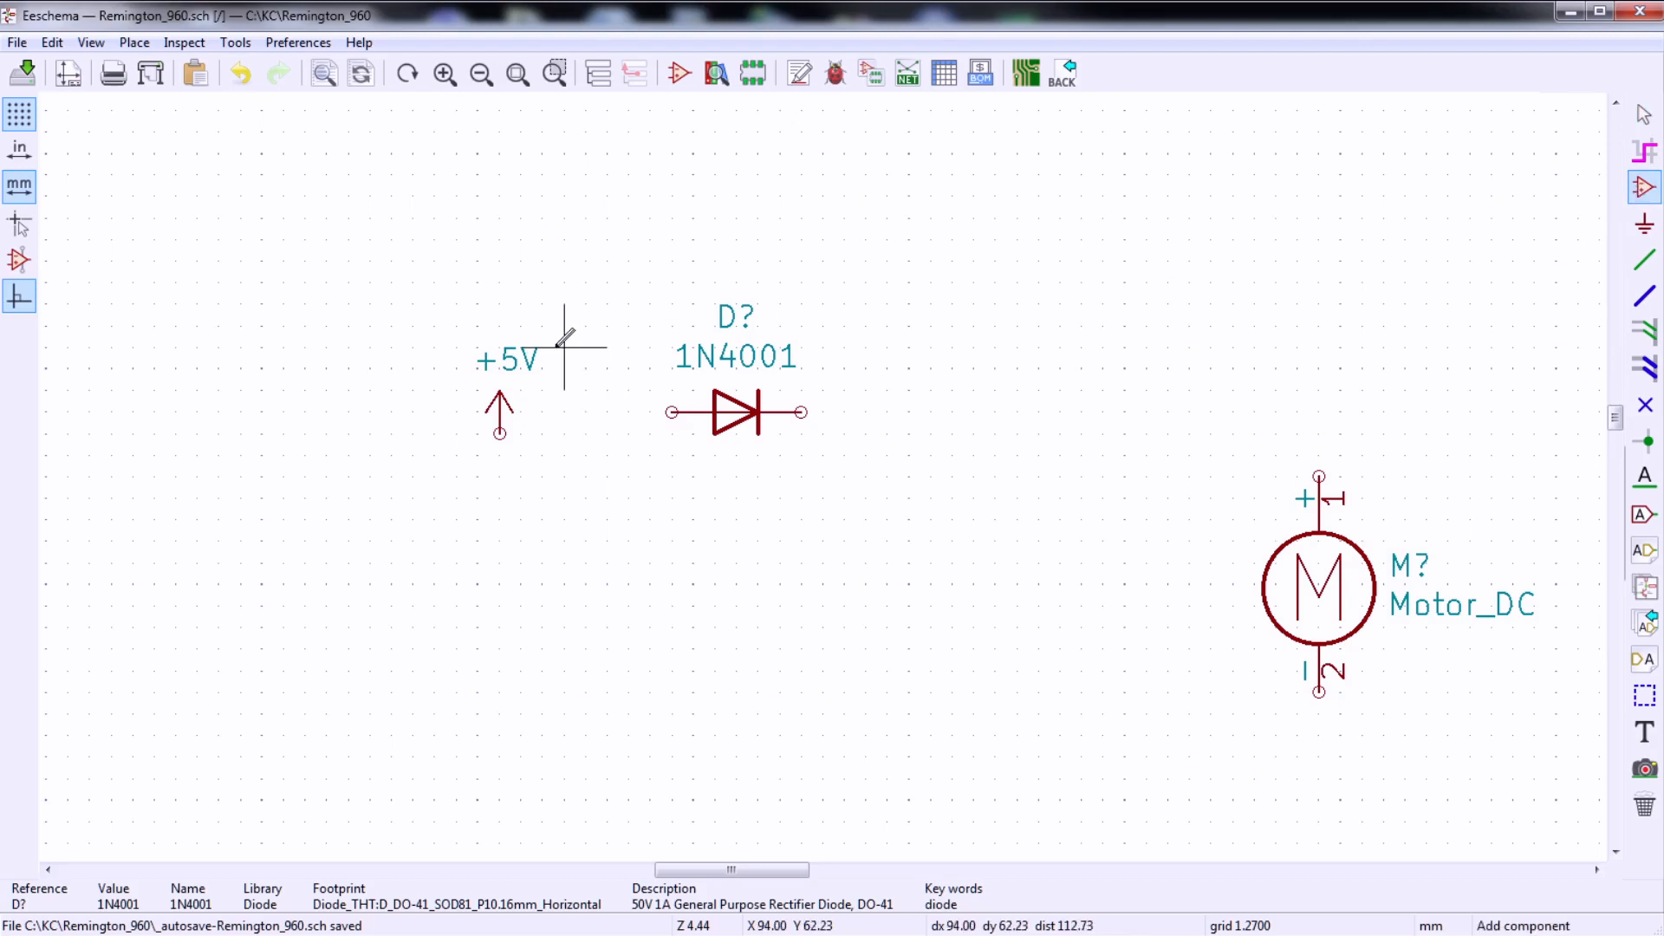
pyautogui.click(952, 412)
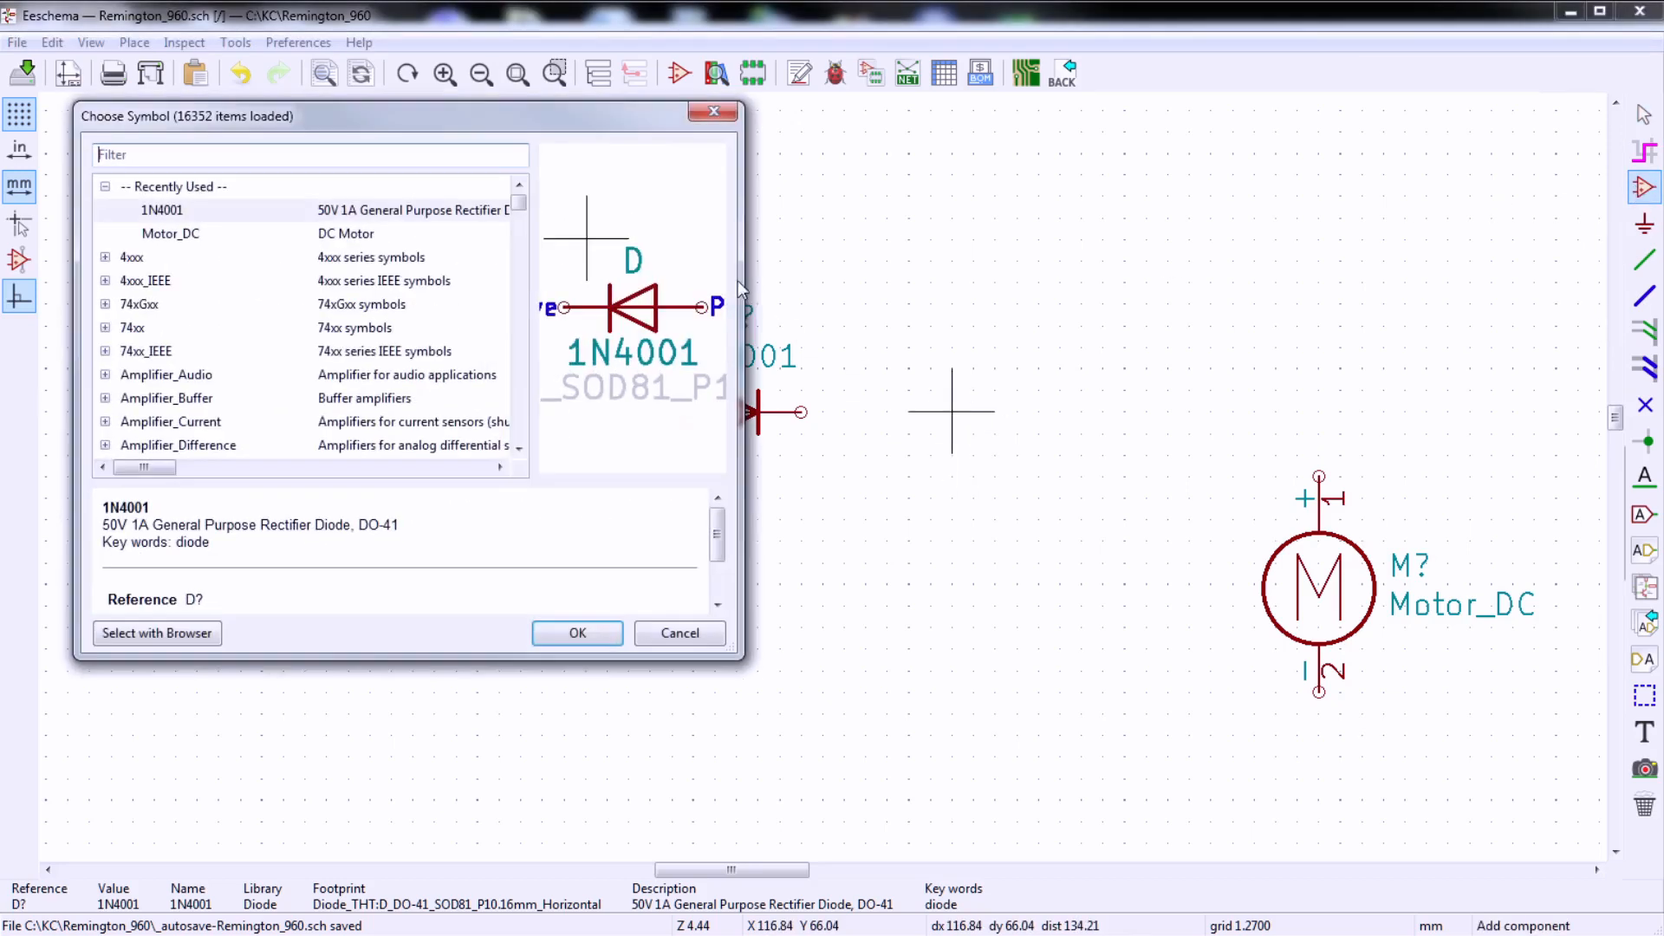
pyautogui.doubleClick(252, 212)
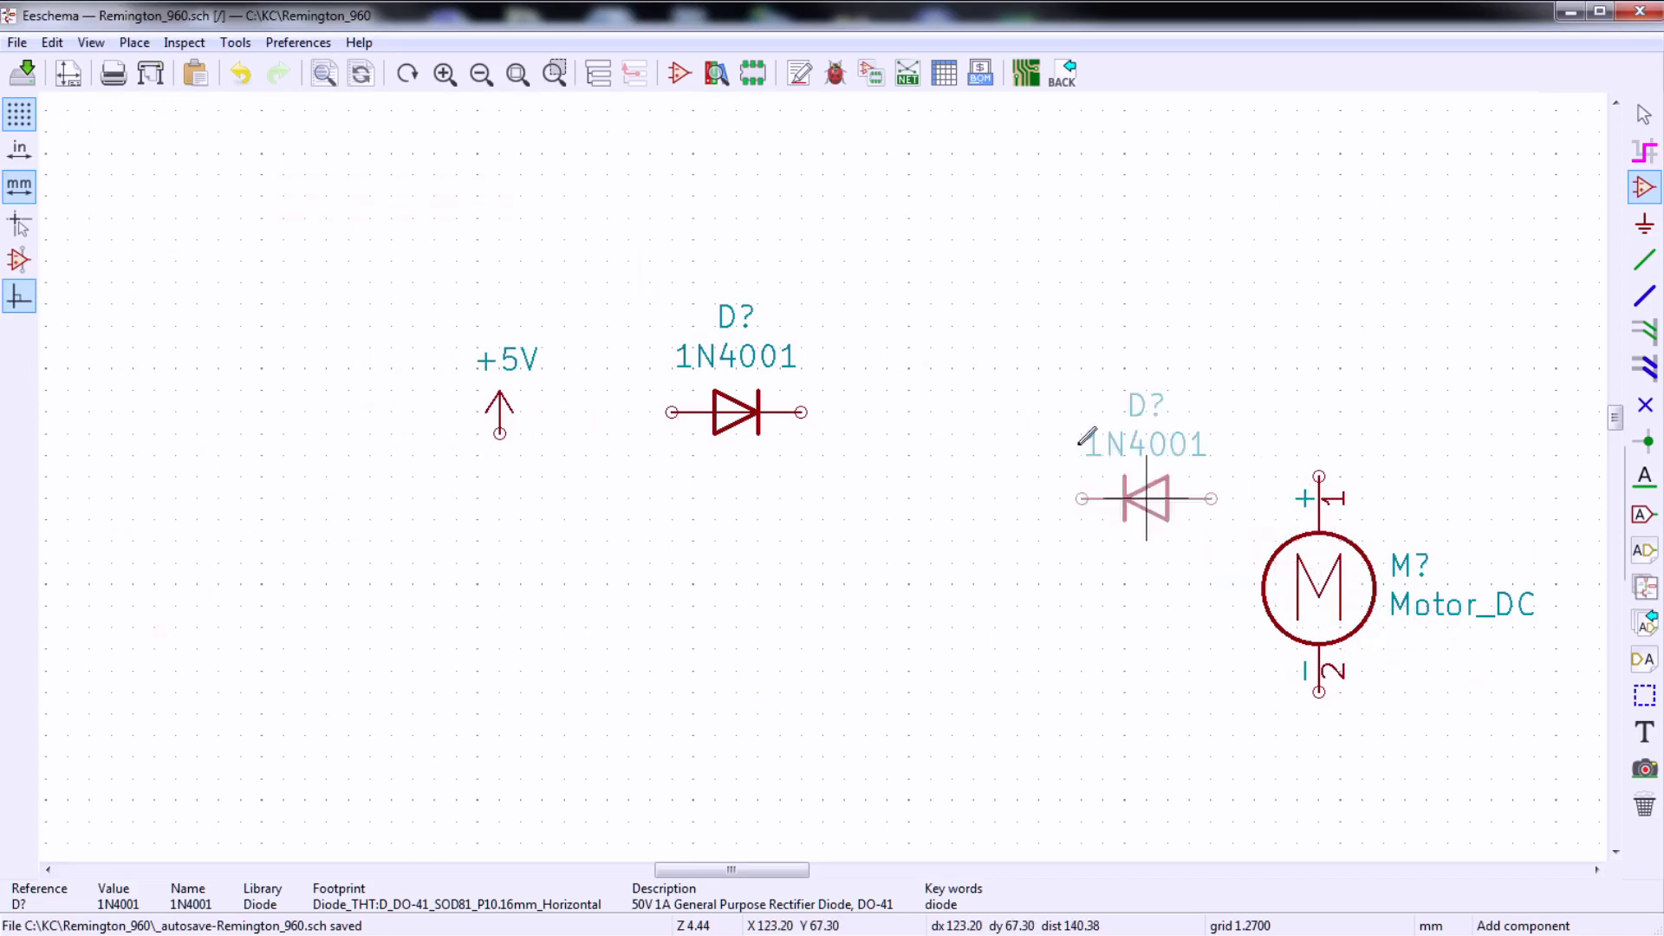
pyautogui.click(951, 411)
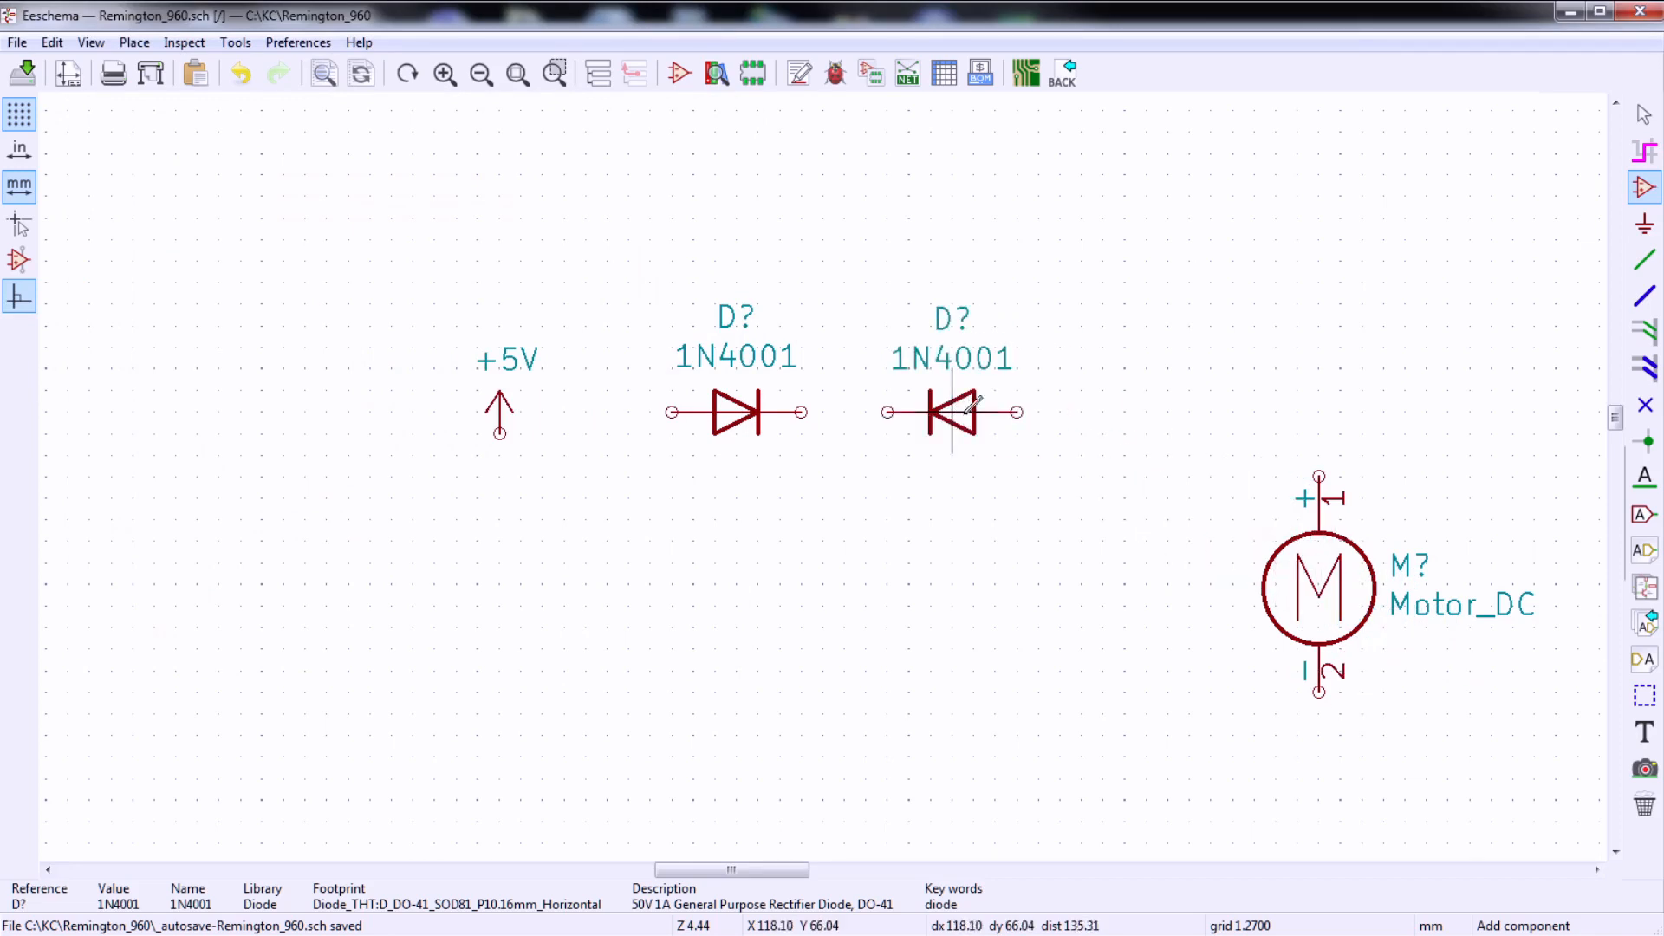
pyautogui.click(1645, 113)
pyautogui.press('y')
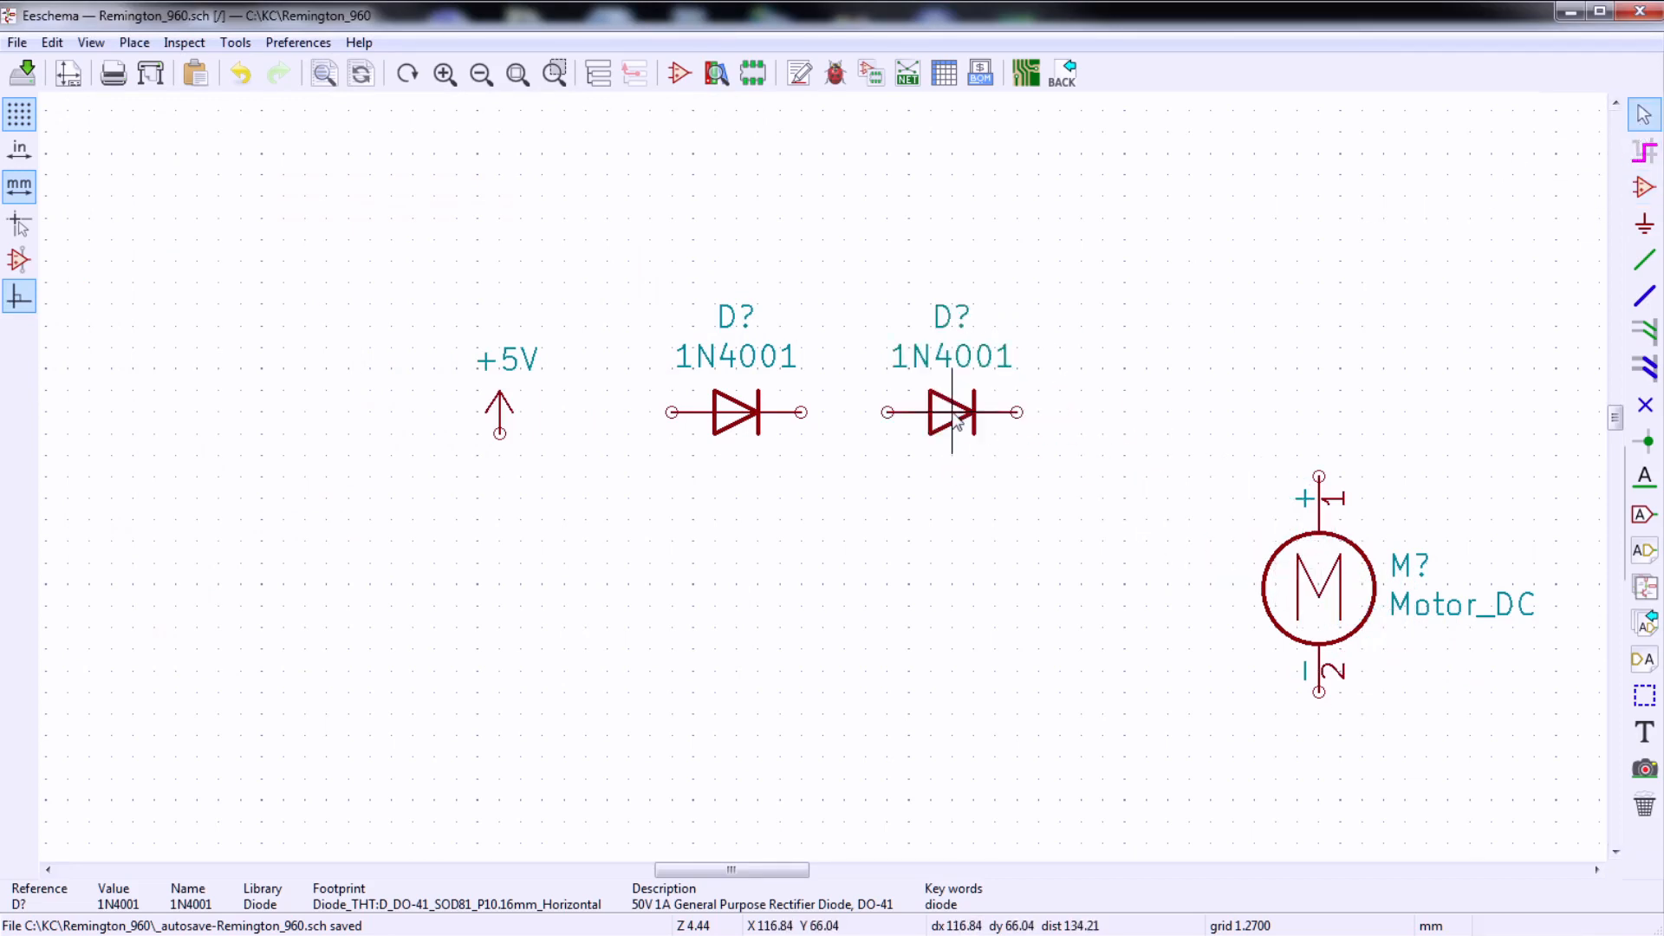
# - Place a polarized capacitor (CP) below the gap between the two diodes, with its positive pin up
pyautogui.click(1645, 186)
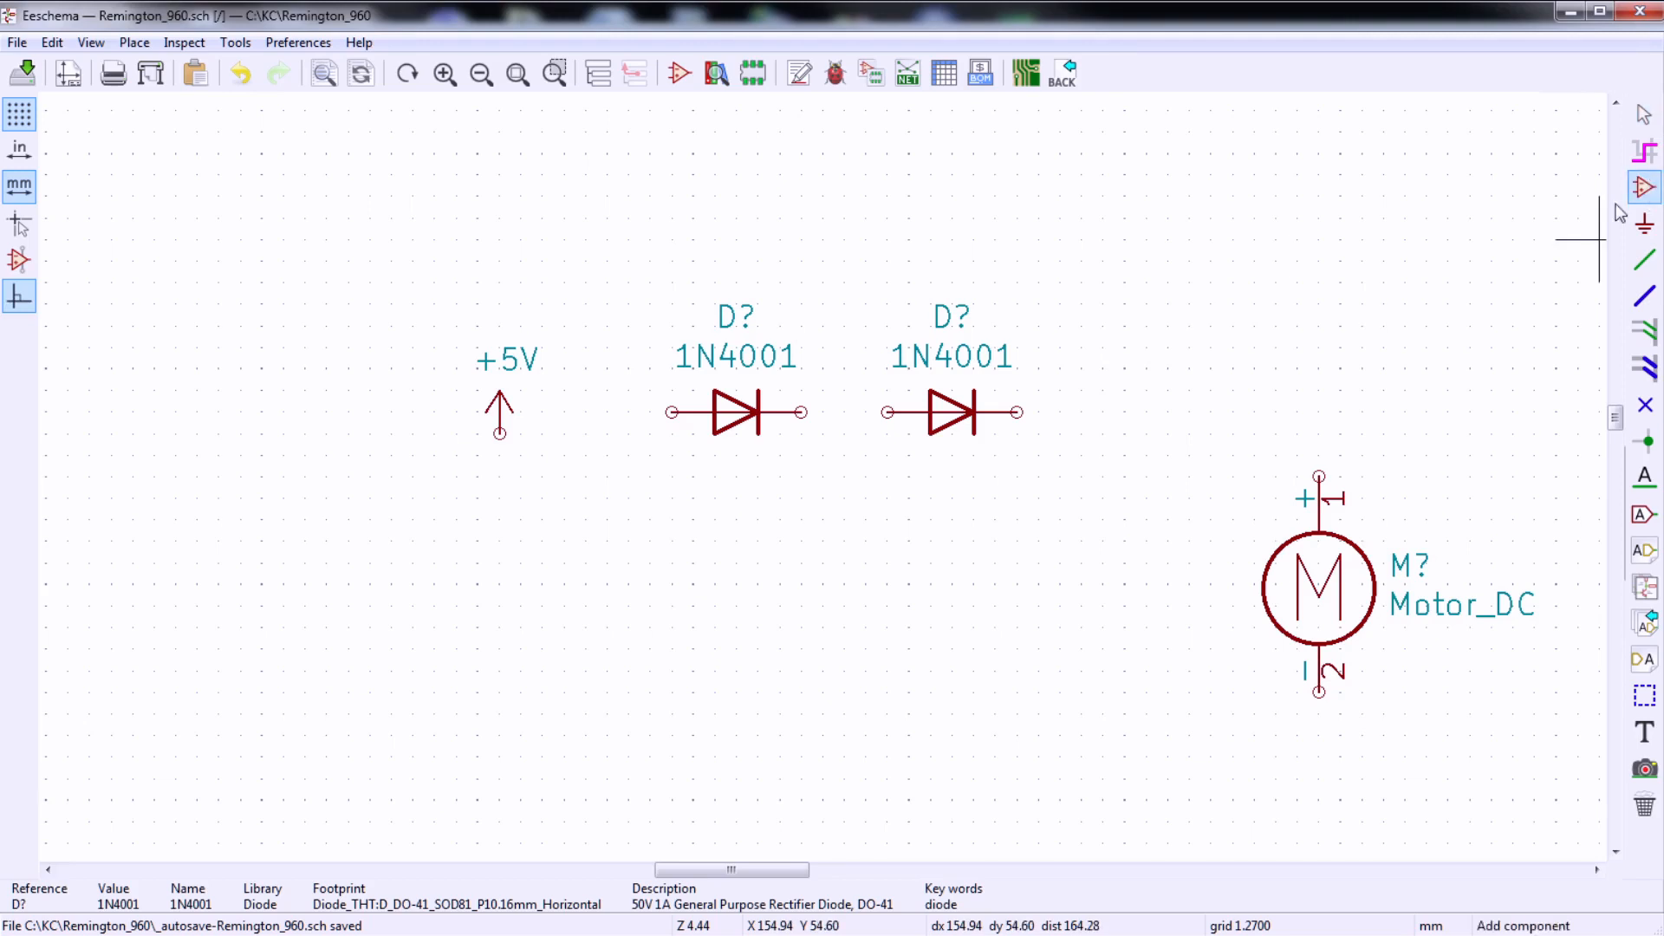
pyautogui.click(823, 455)
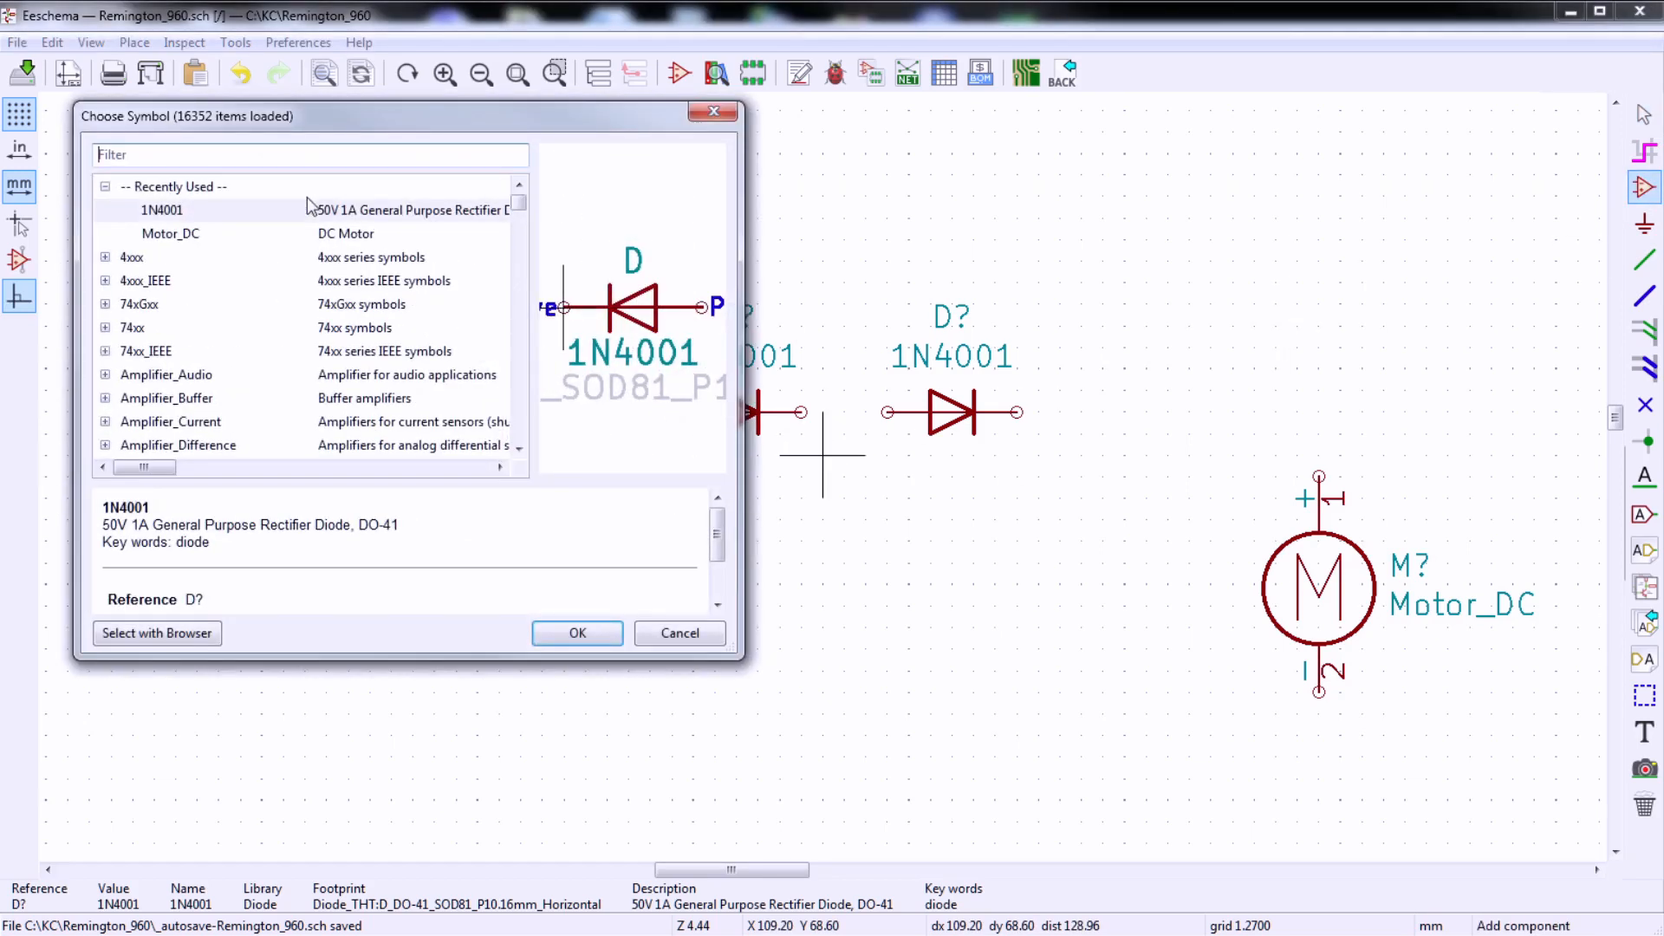
pyautogui.write('c')
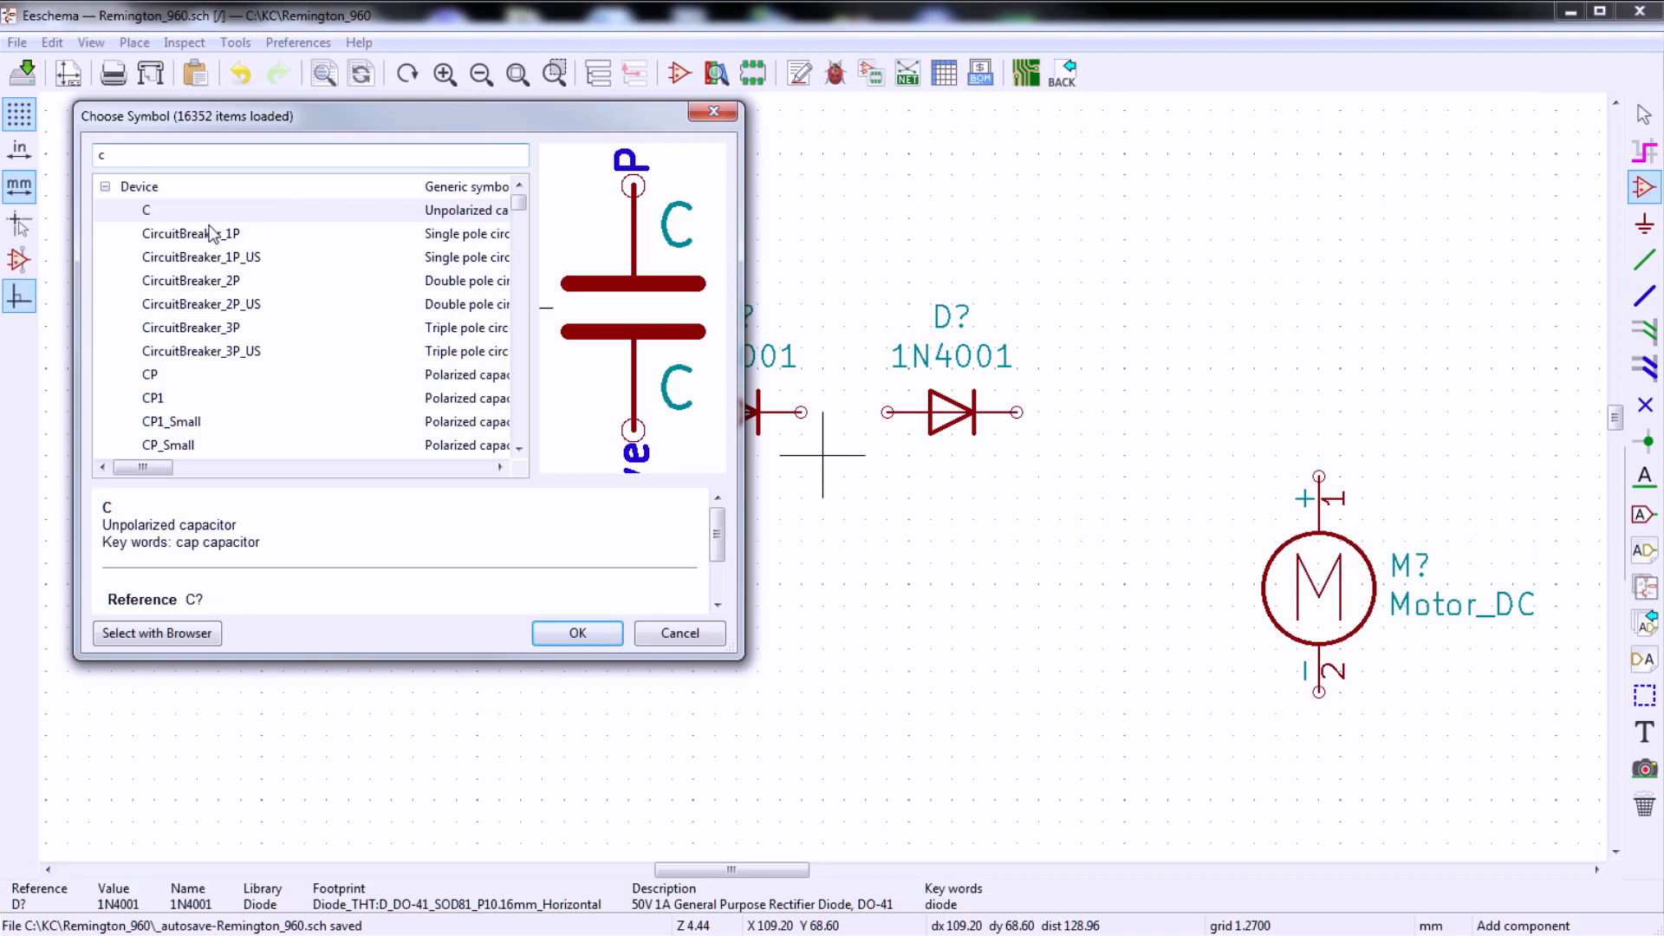
pyautogui.click(249, 375)
pyautogui.click(577, 633)
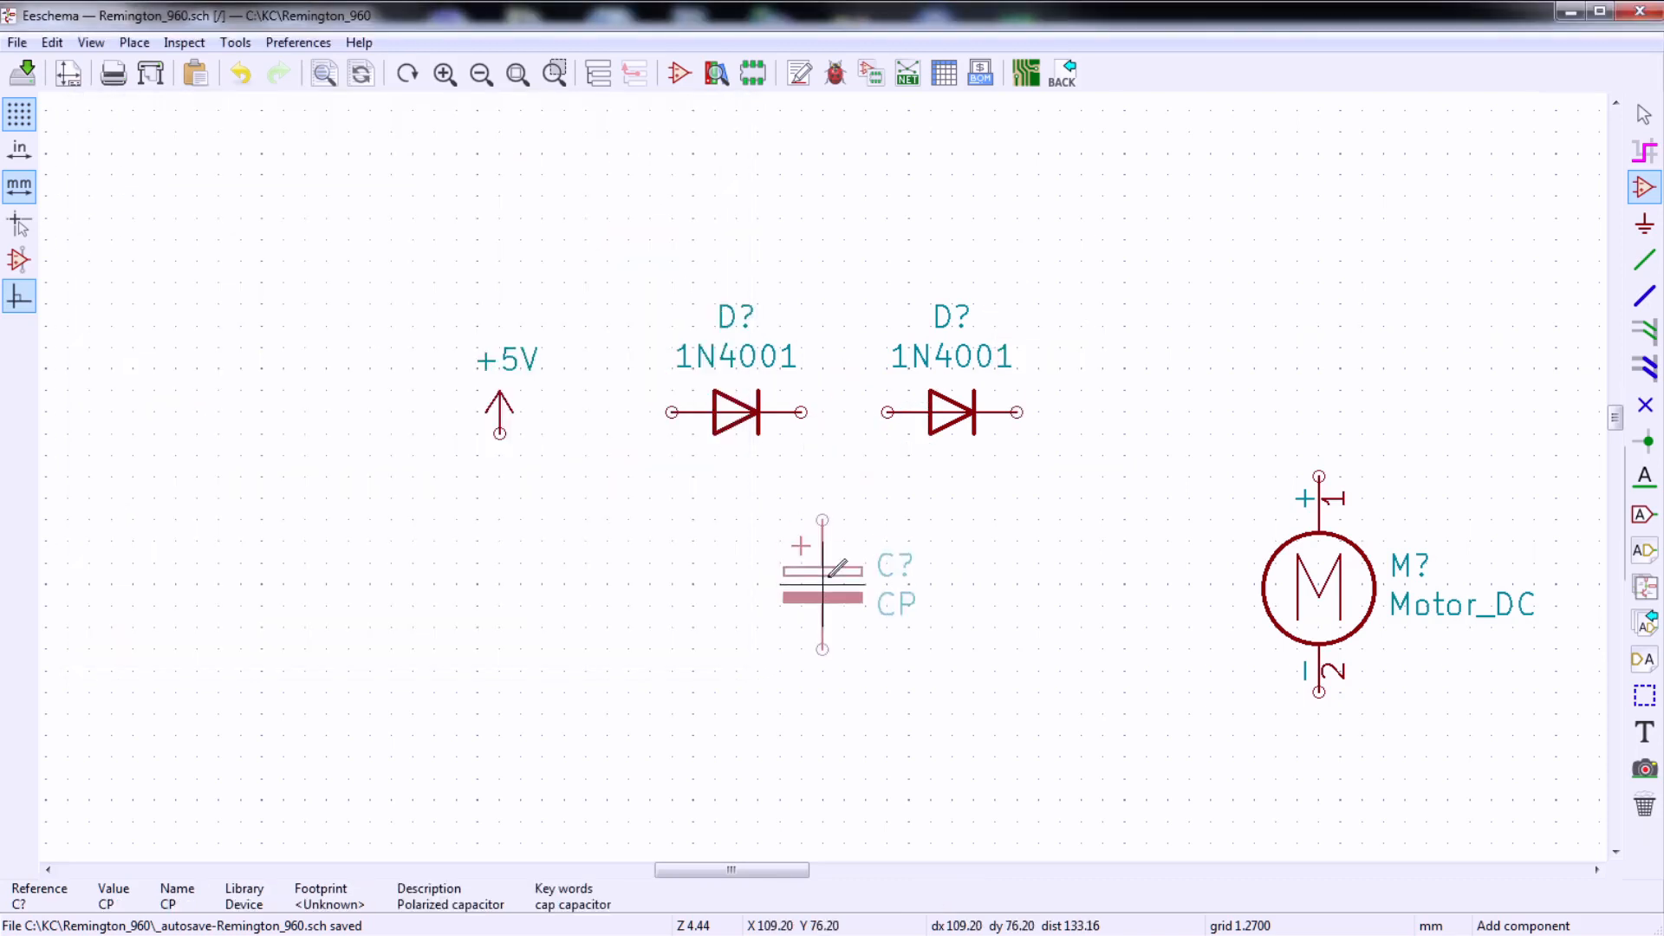
pyautogui.click(845, 562)
# - Wire the +5V symbol in series with both diodes and connect the capacitor's positive pin to the wire between them
pyautogui.press('w')
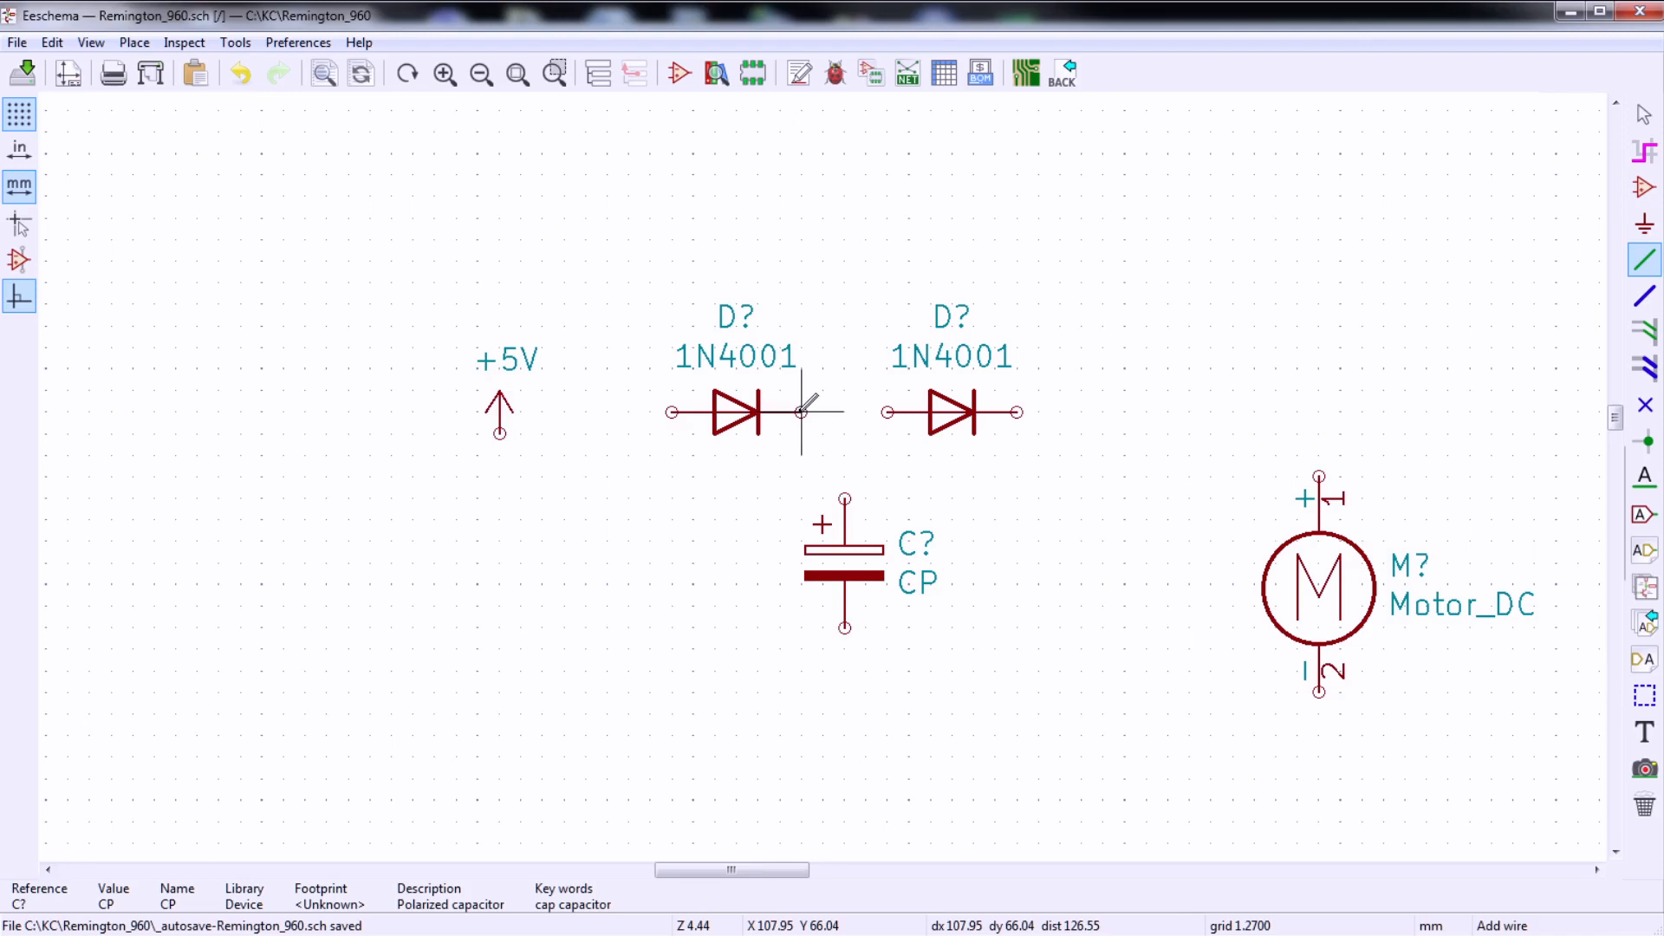
pyautogui.click(887, 412)
pyautogui.click(845, 499)
pyautogui.click(846, 411)
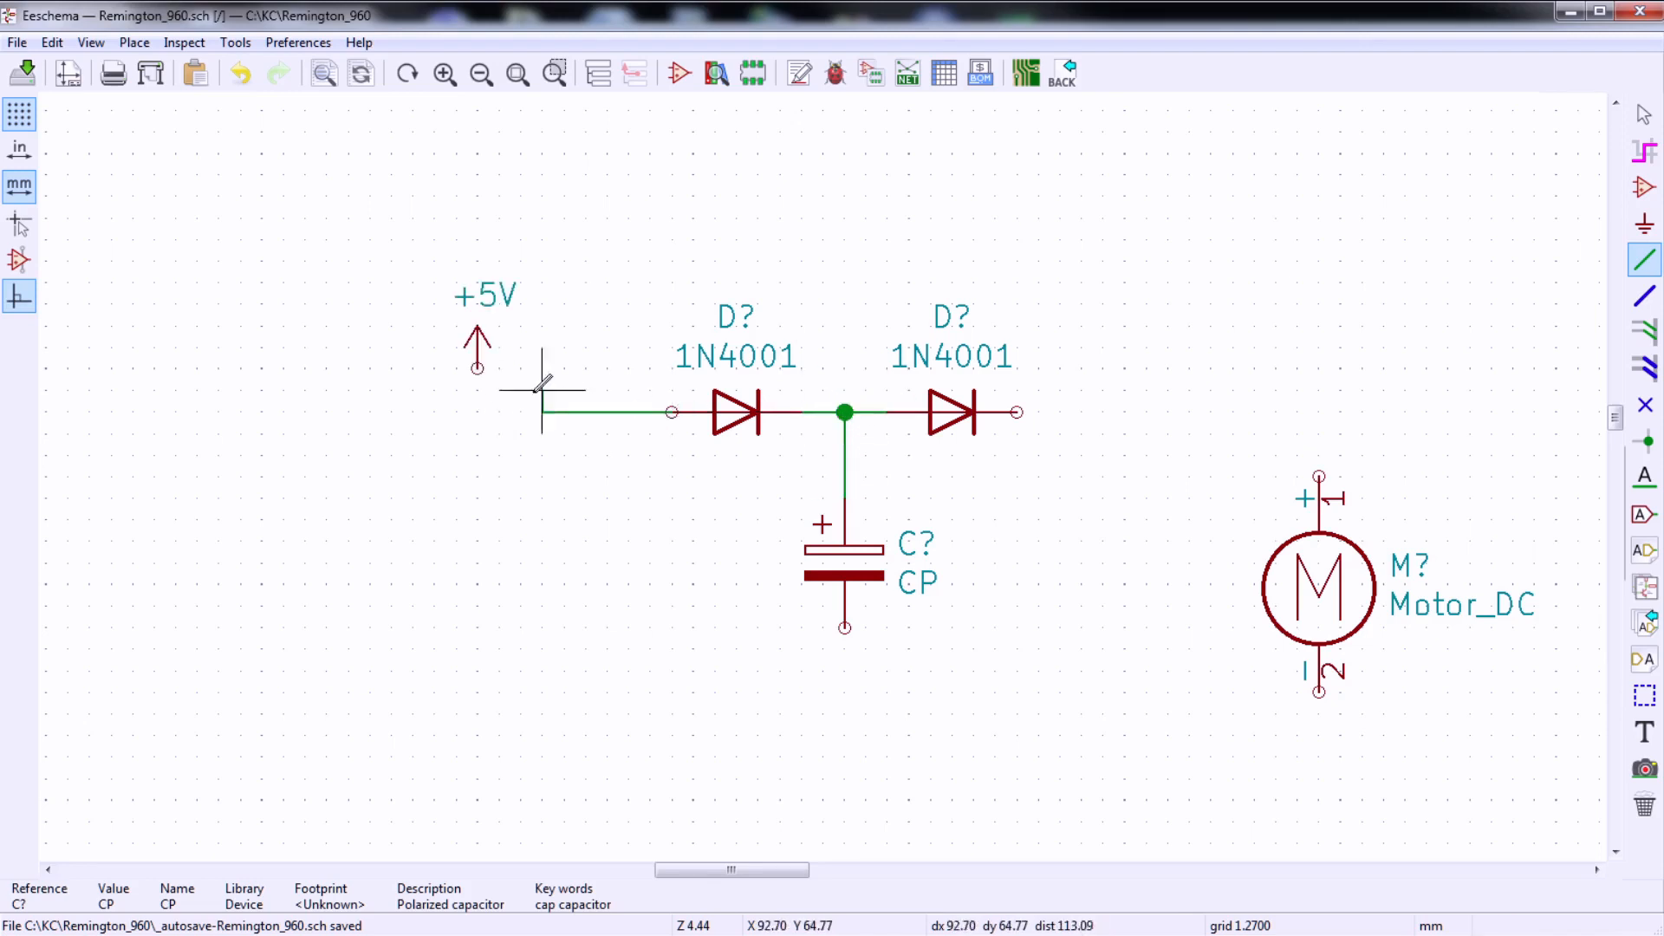
pyautogui.click(477, 367)
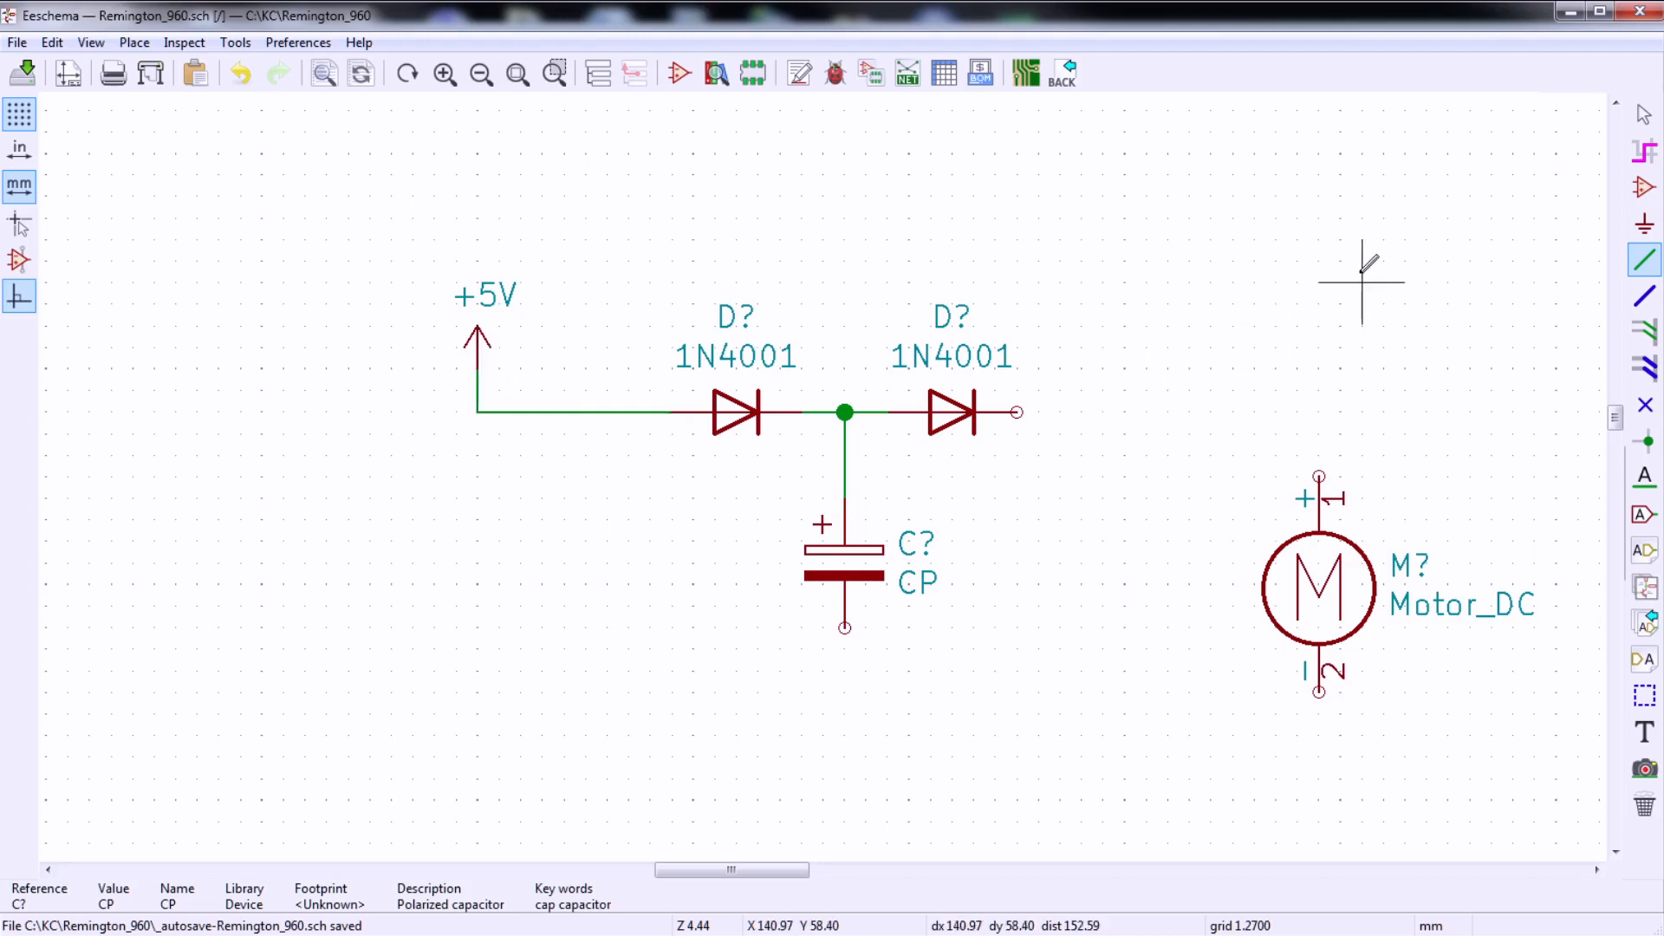
# - Place a GNDREF power symbol below the polarized capacitor and wire it to the capacitor's negative pin
pyautogui.click(1648, 225)
pyautogui.click(823, 713)
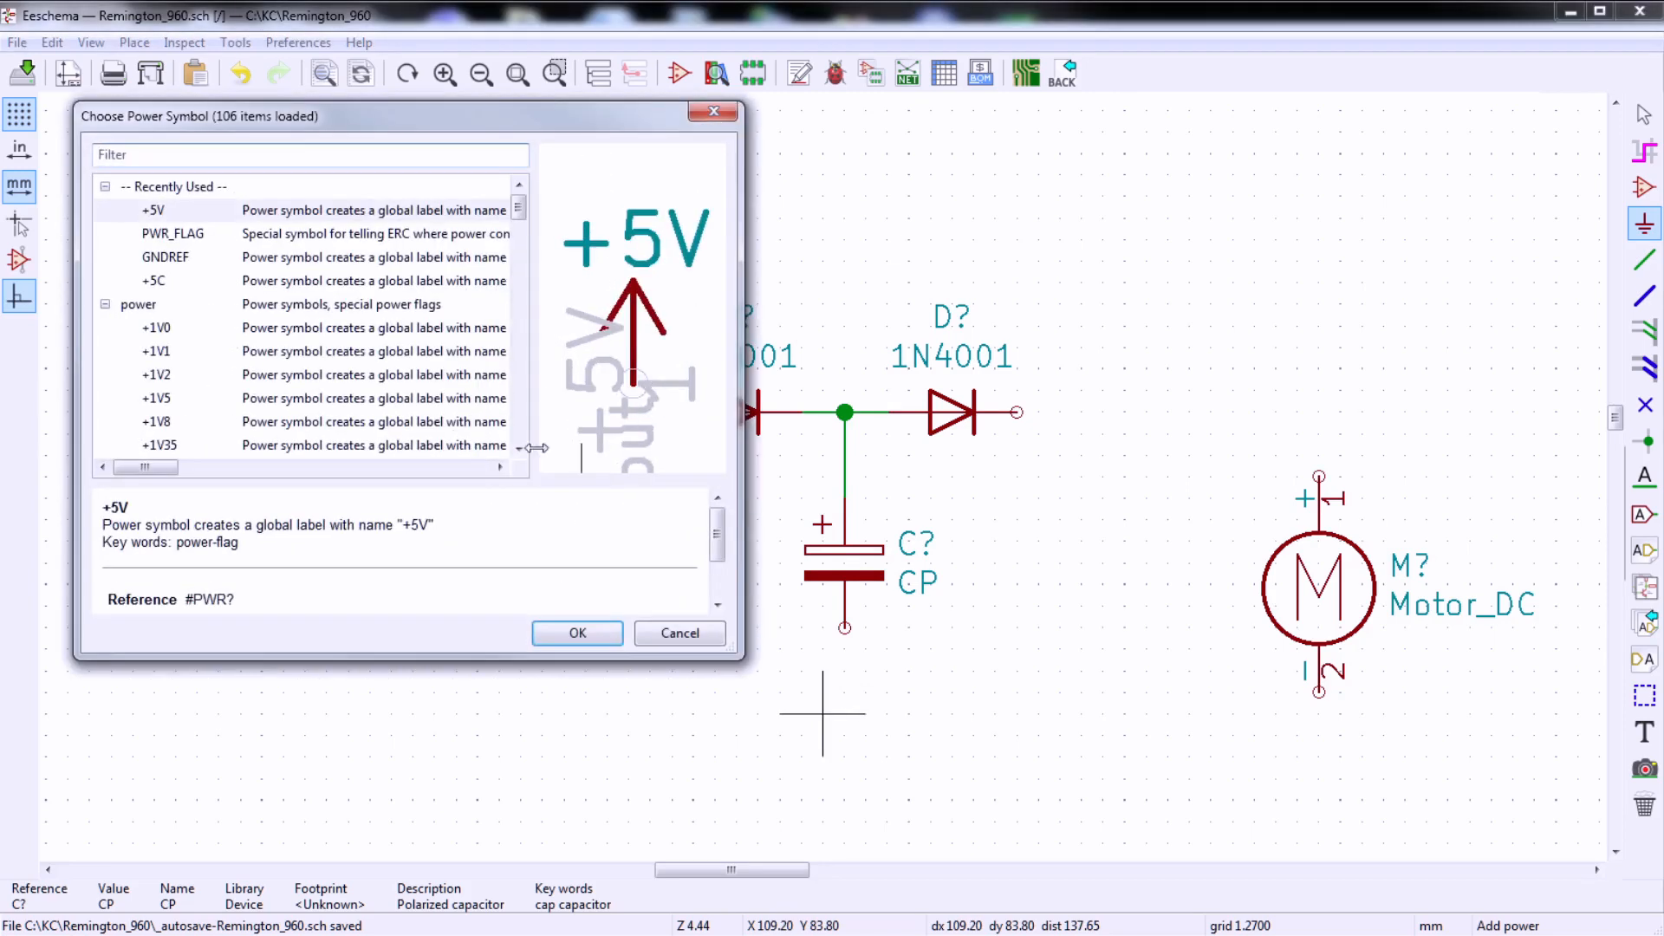
pyautogui.doubleClick(198, 258)
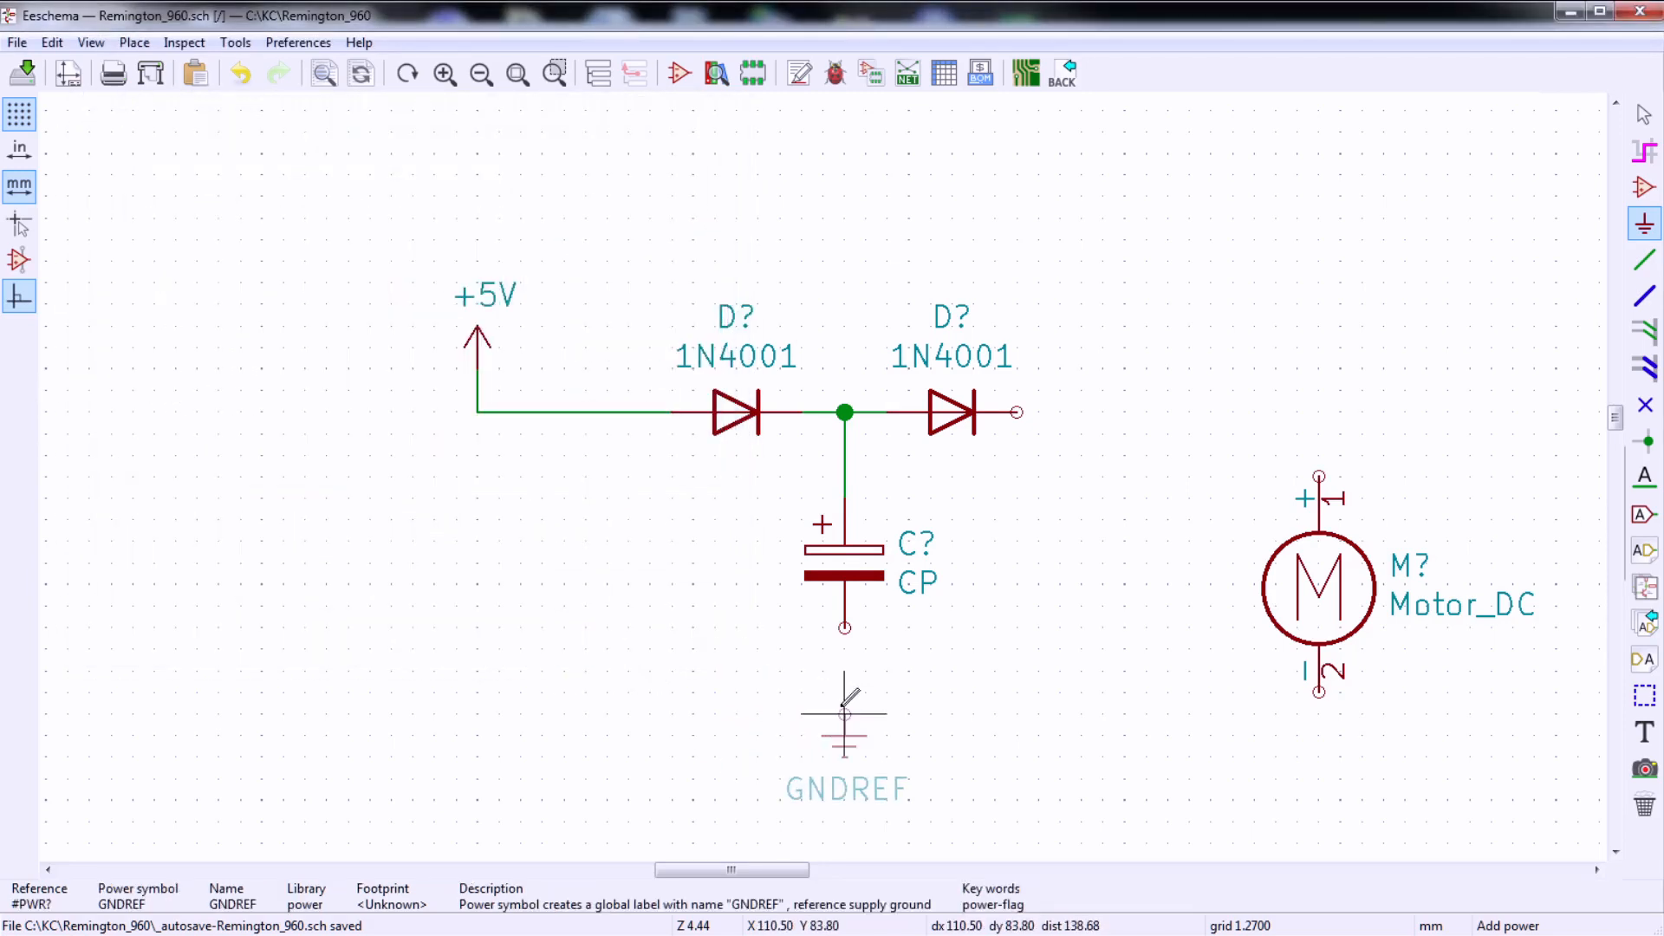
pyautogui.click(846, 711)
pyautogui.press('w')
pyautogui.click(846, 712)
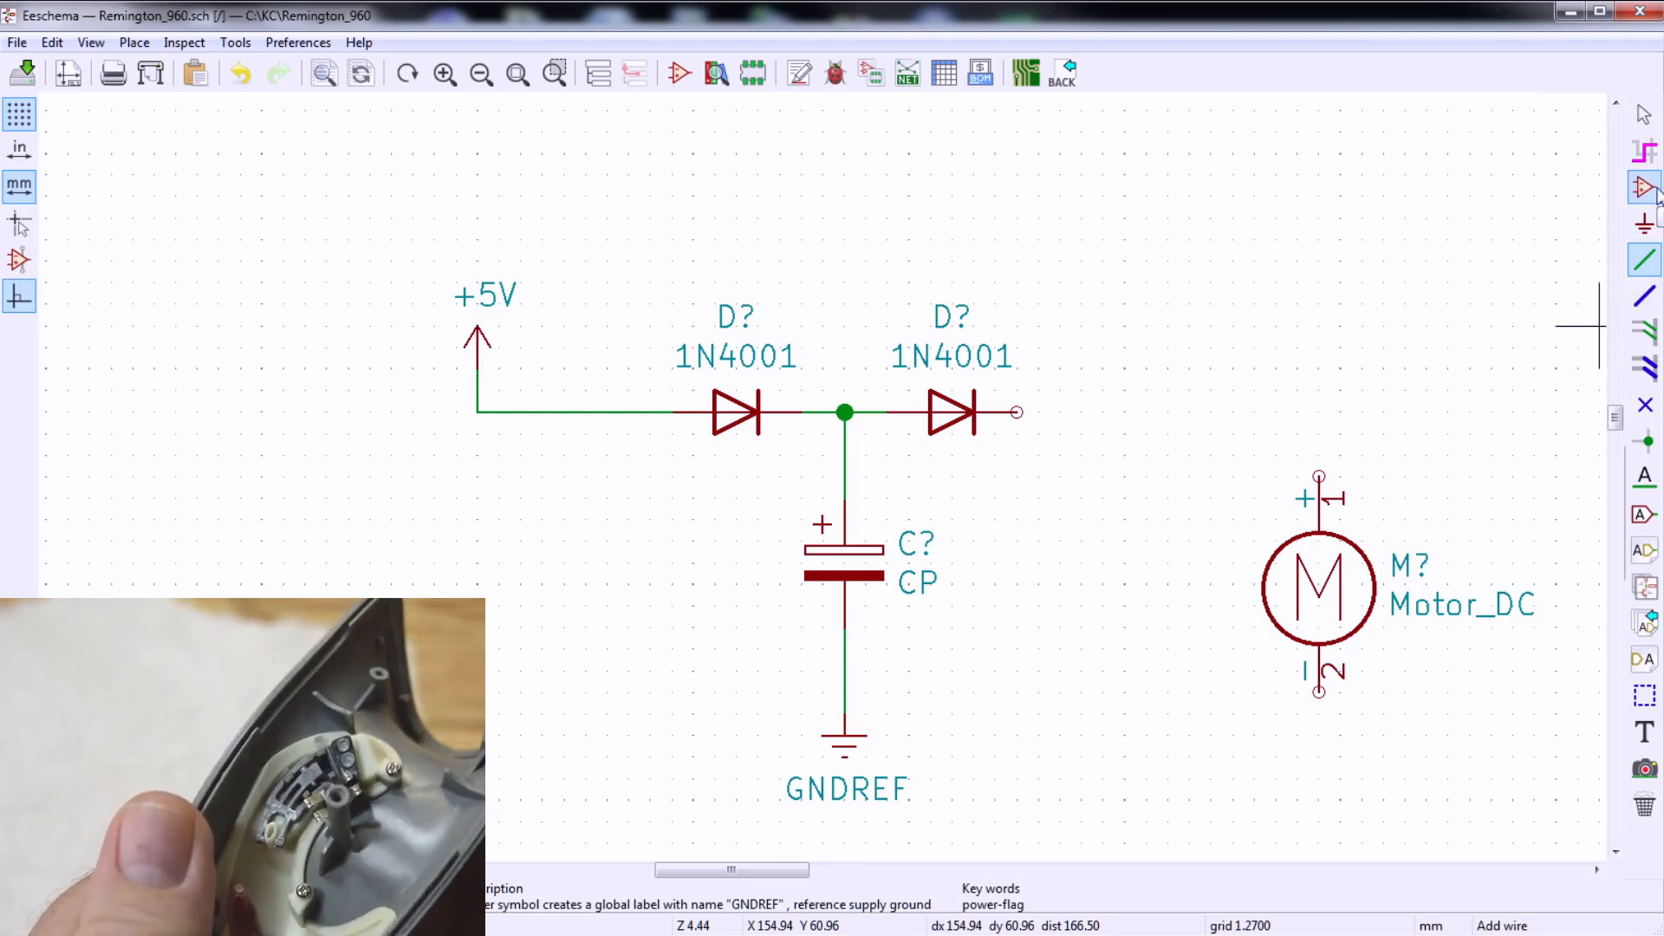
# - Place an SW_SPST switch in line to the right of the second 1N4001 diode
pyautogui.click(1651, 188)
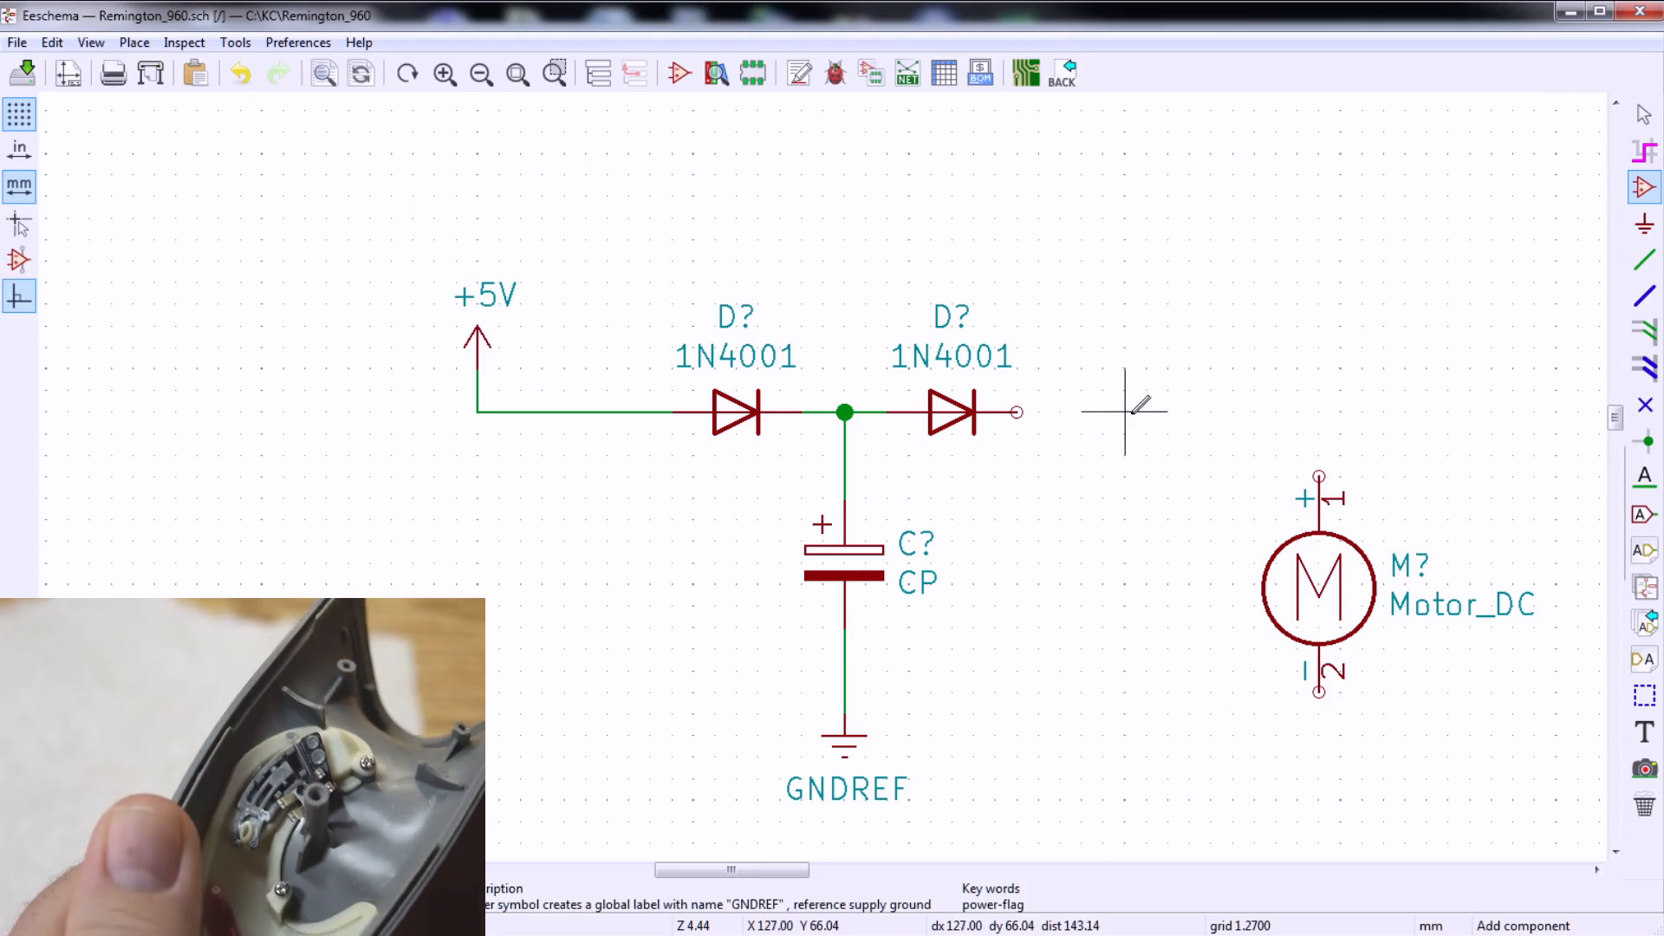
pyautogui.click(1102, 412)
pyautogui.write('spst')
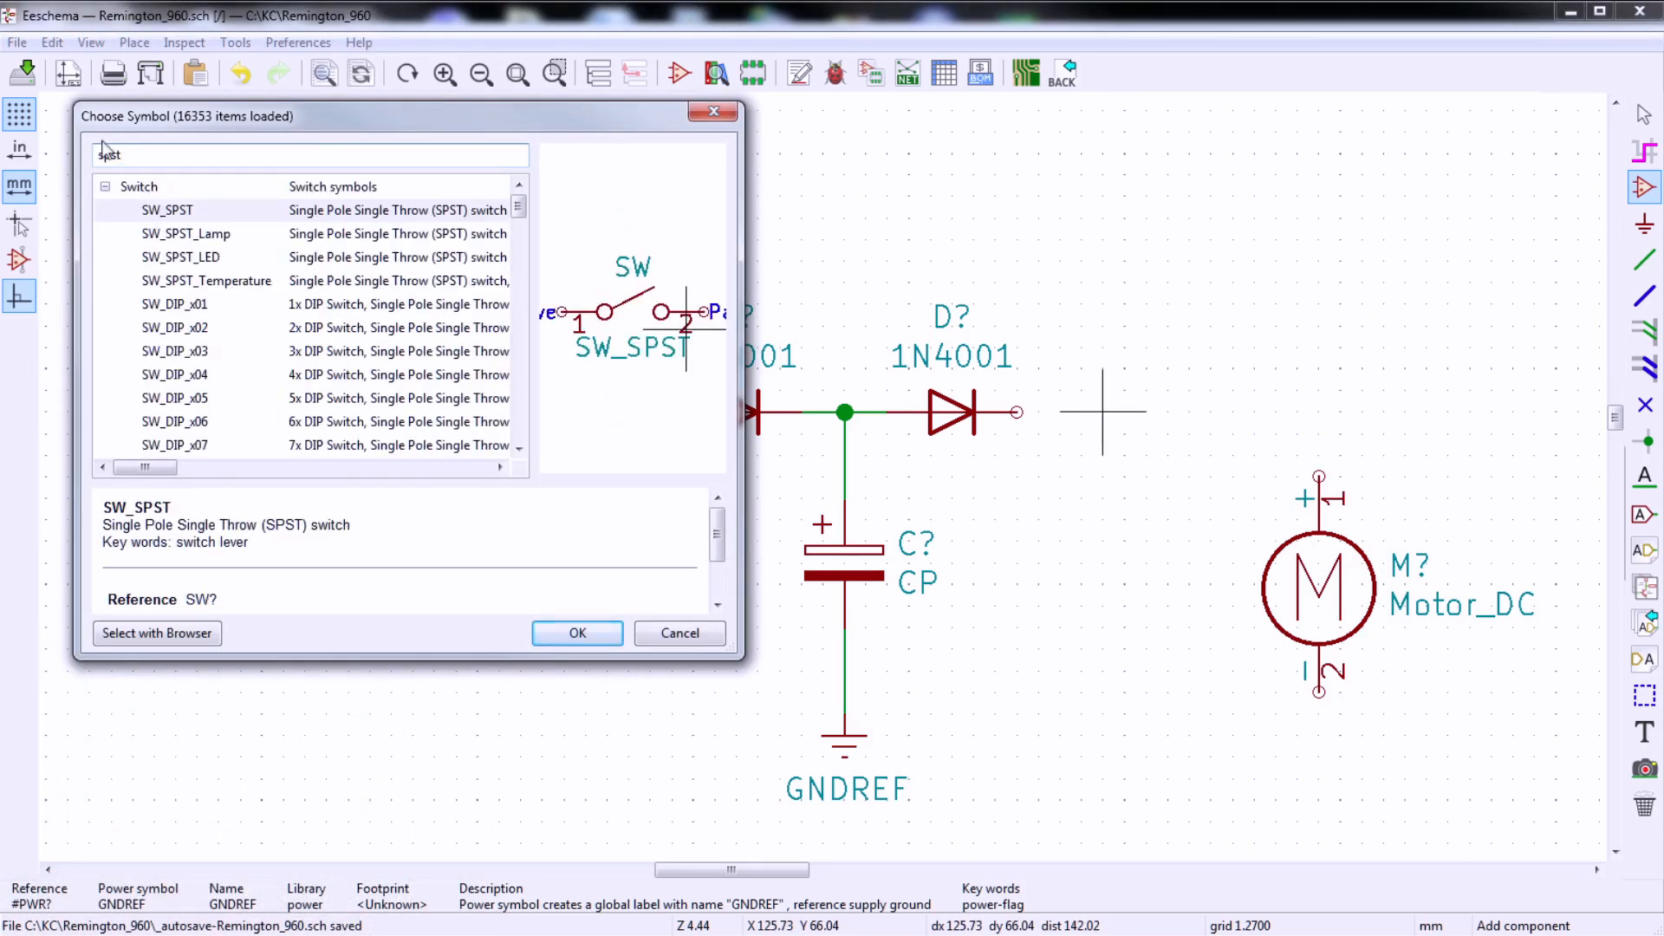
pyautogui.doubleClick(169, 210)
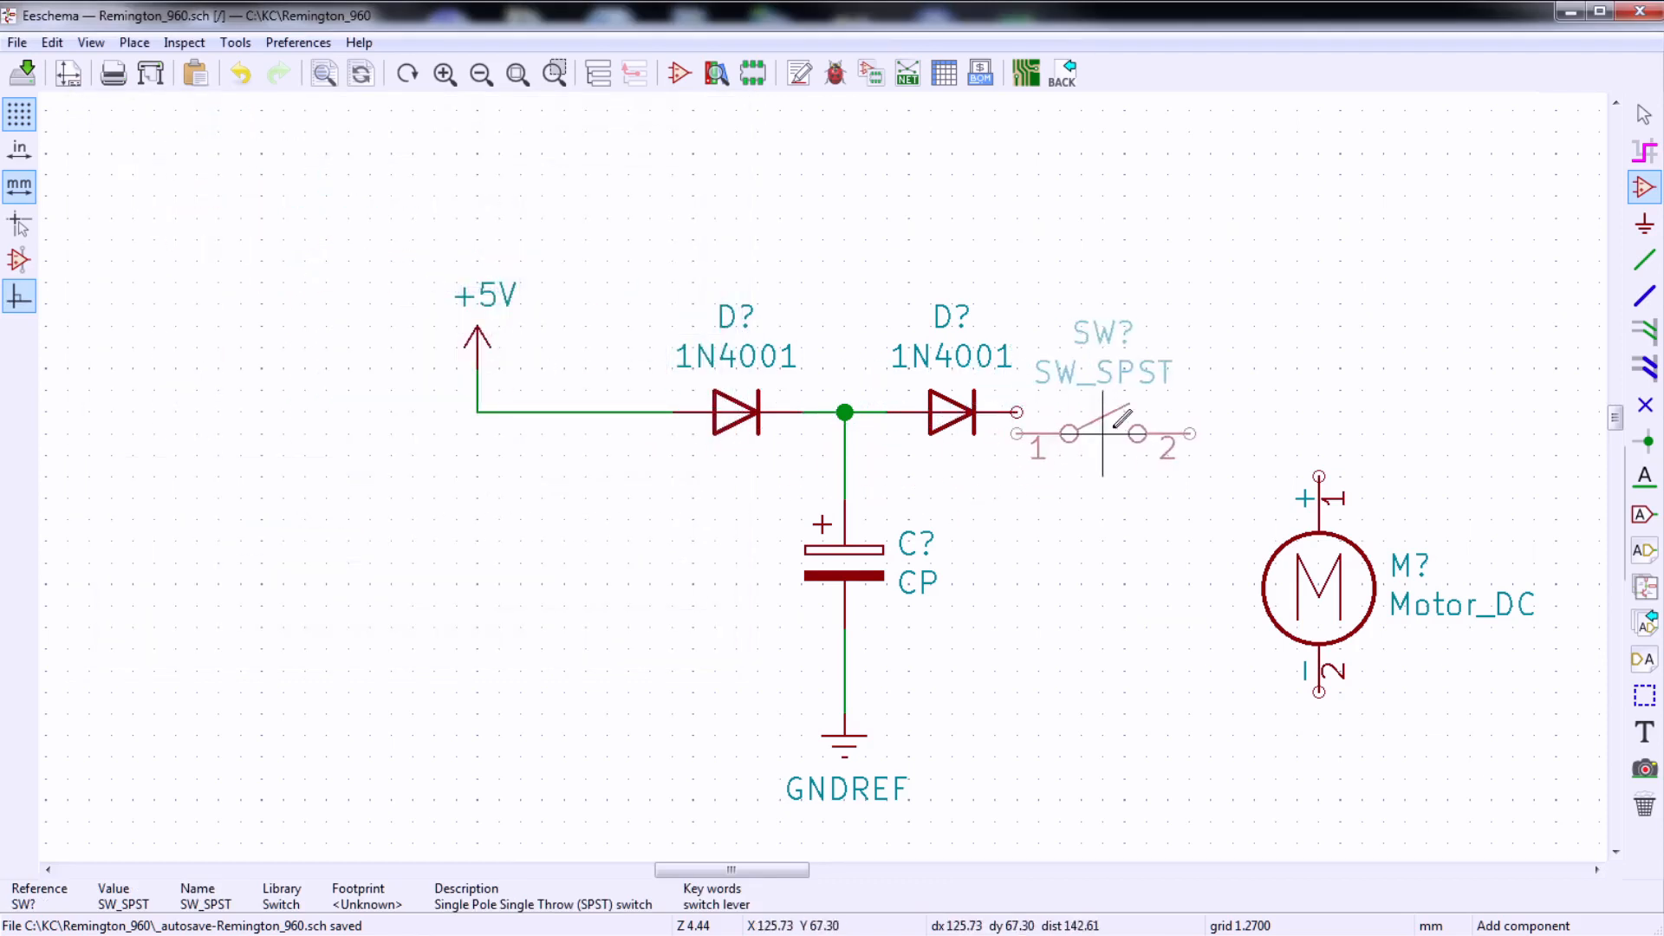
pyautogui.click(1211, 412)
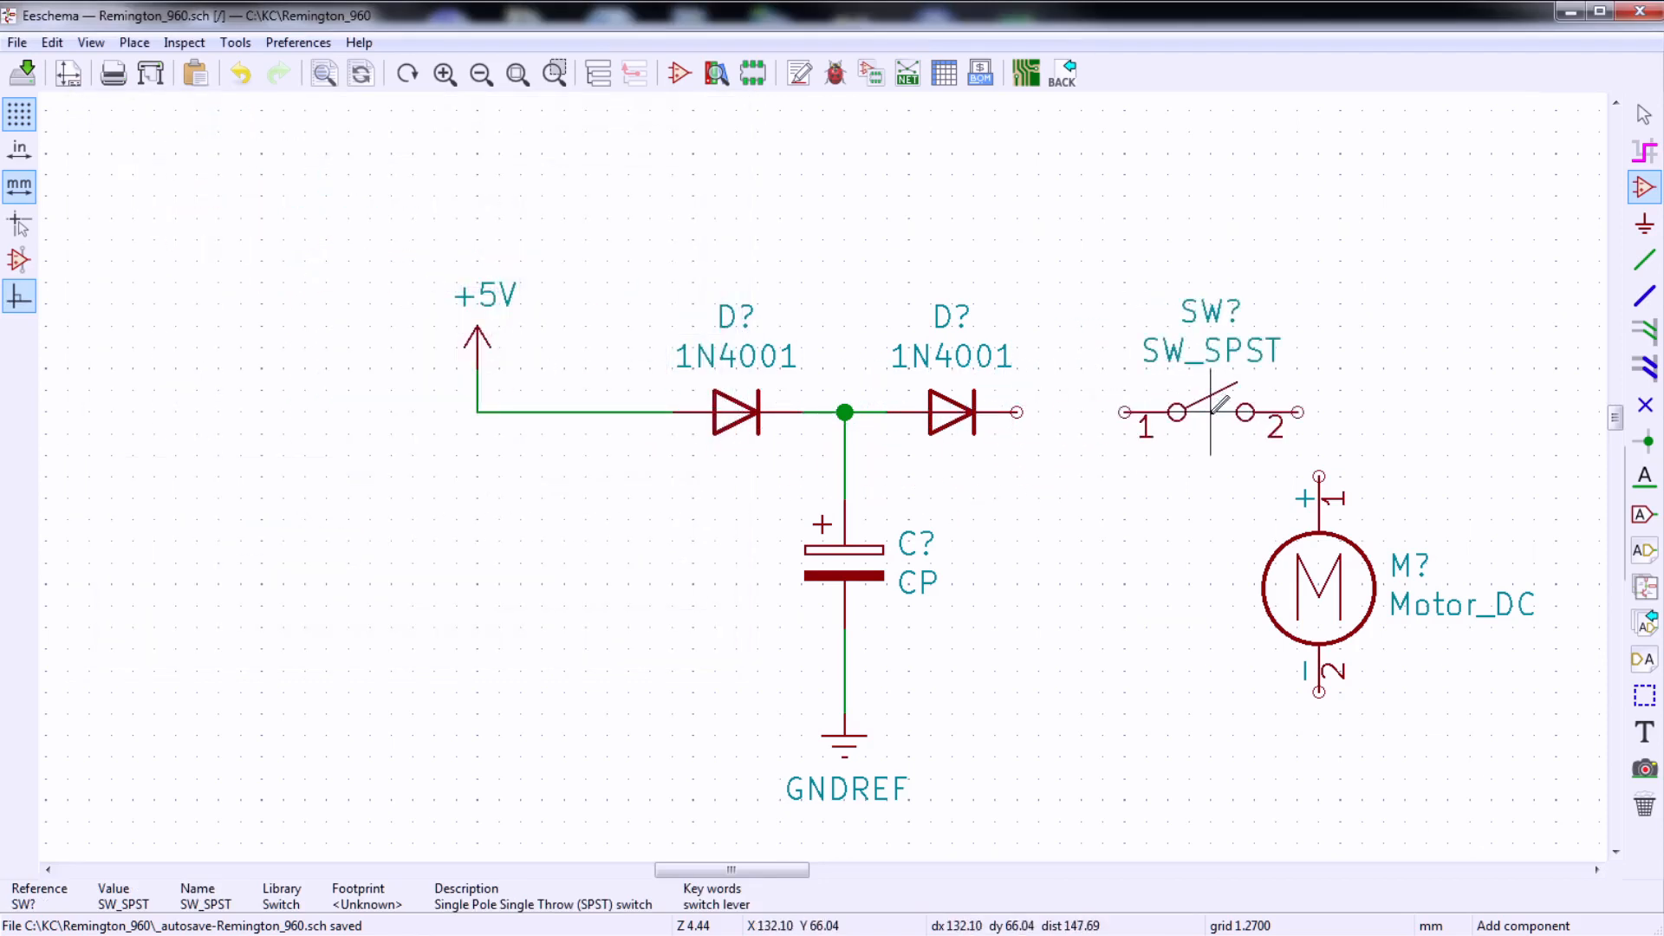
# - Move the DC motor farther right and shift the SPST switch right along the diode line to widen the spacing
pyautogui.scroll(-1, 1211, 411)
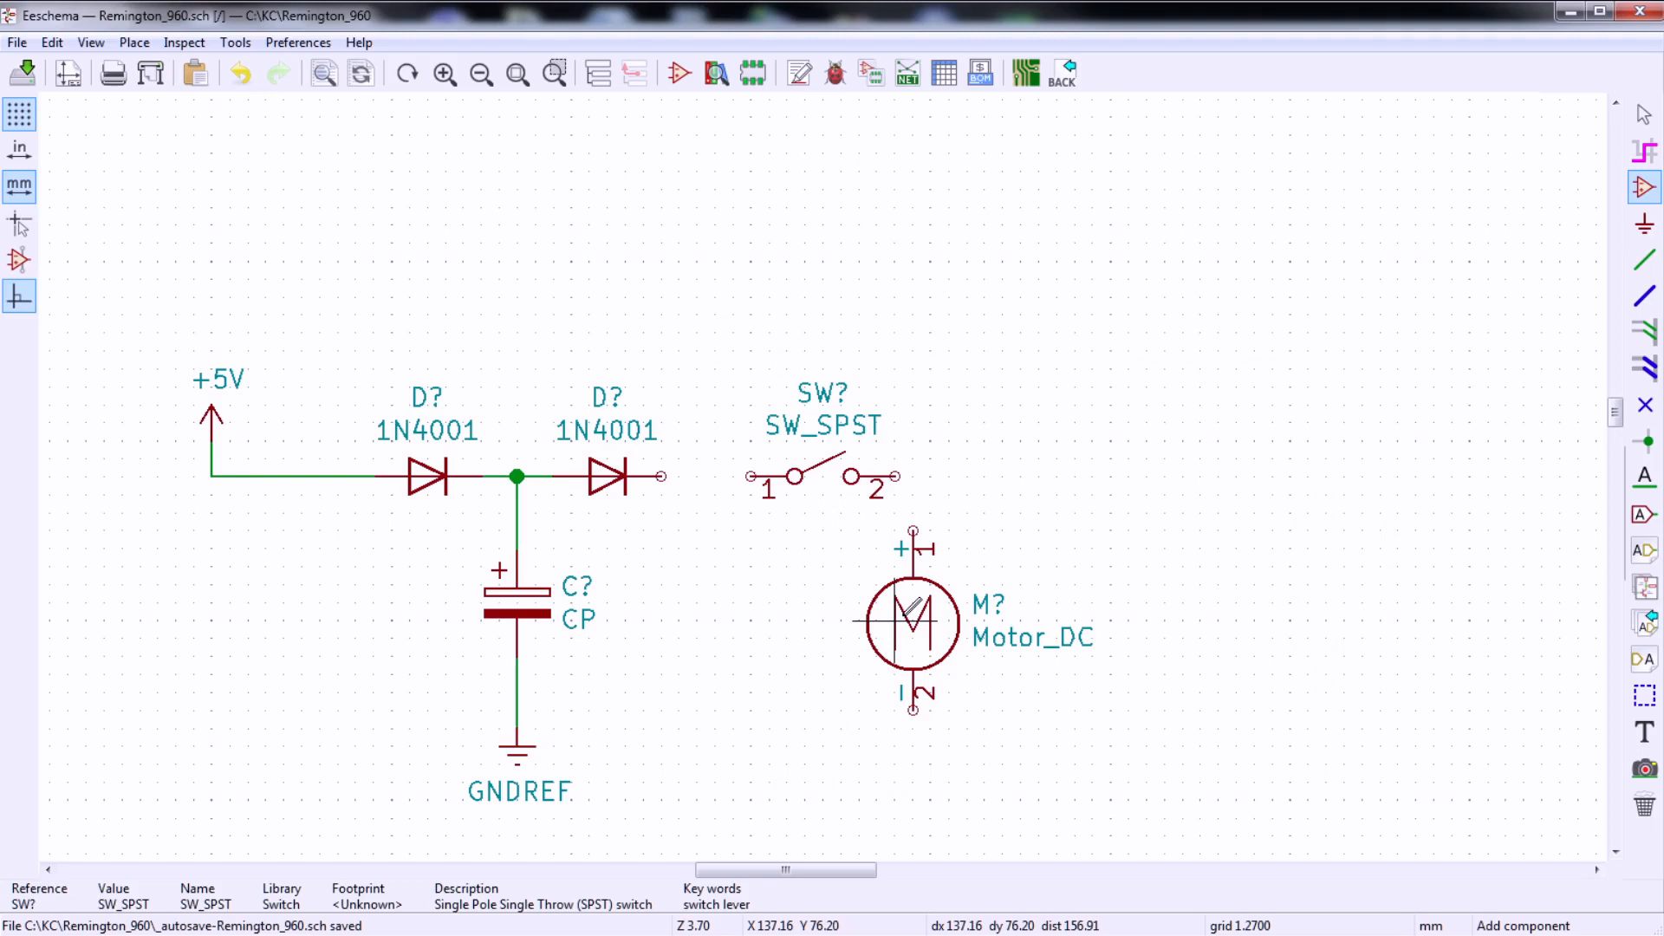
pyautogui.click(1146, 639)
pyautogui.press('m')
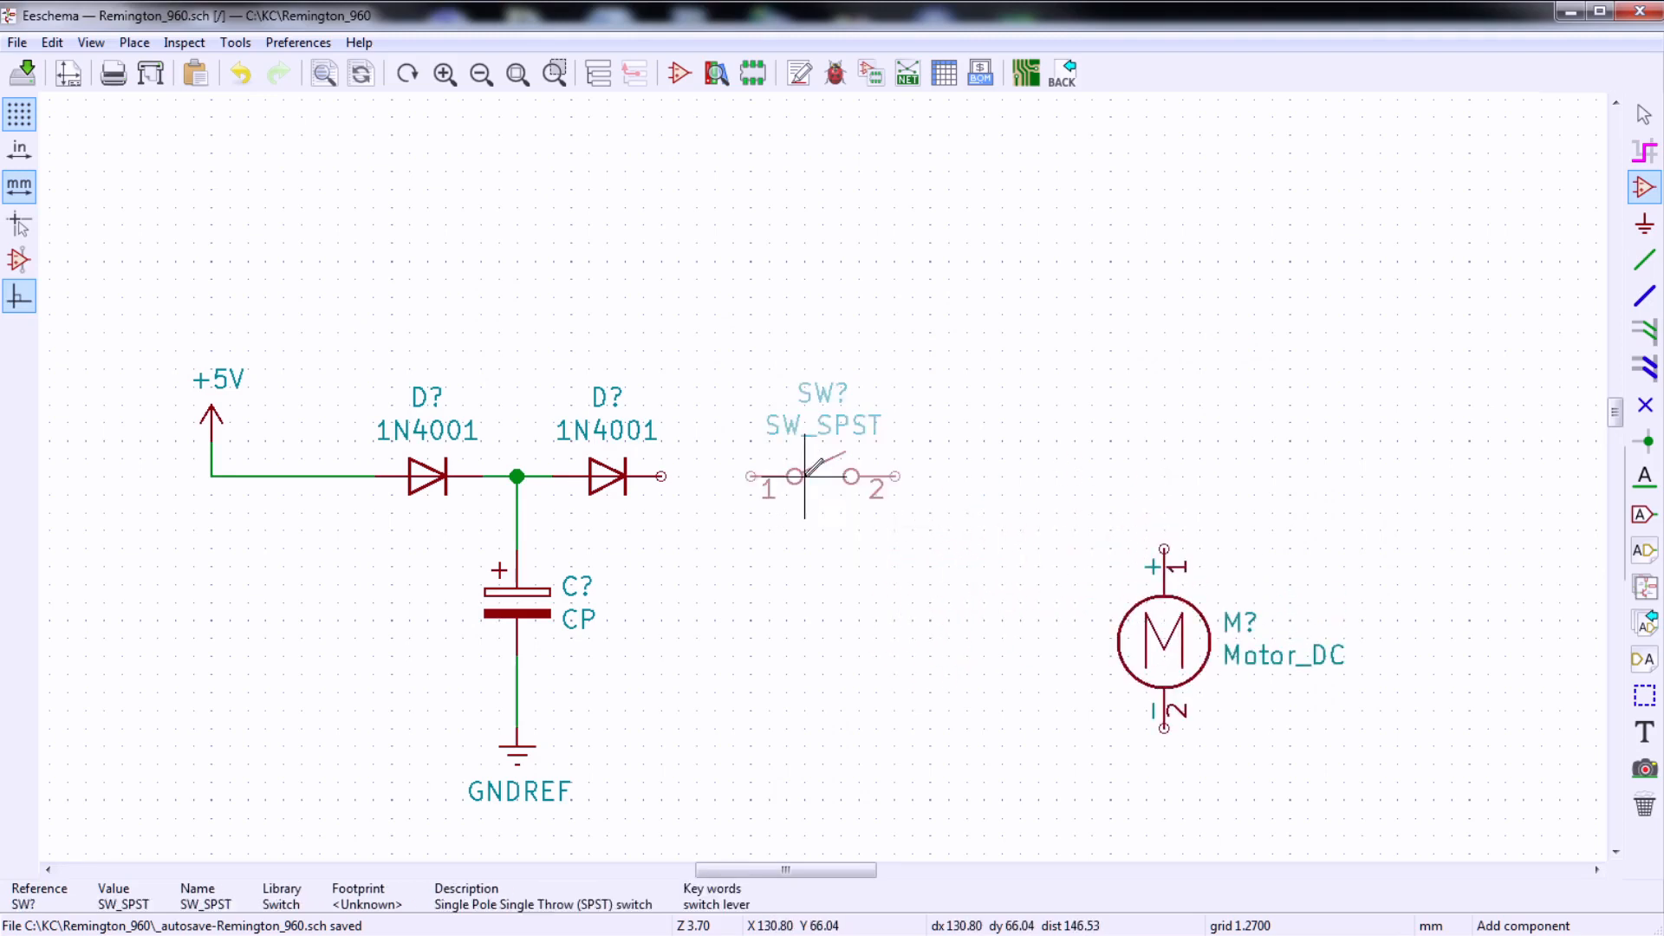
pyautogui.click(877, 476)
# - Wire the second diode's output to switch pin 1 and switch pin 2 to the motor's positive pin
pyautogui.click(1641, 269)
pyautogui.click(823, 476)
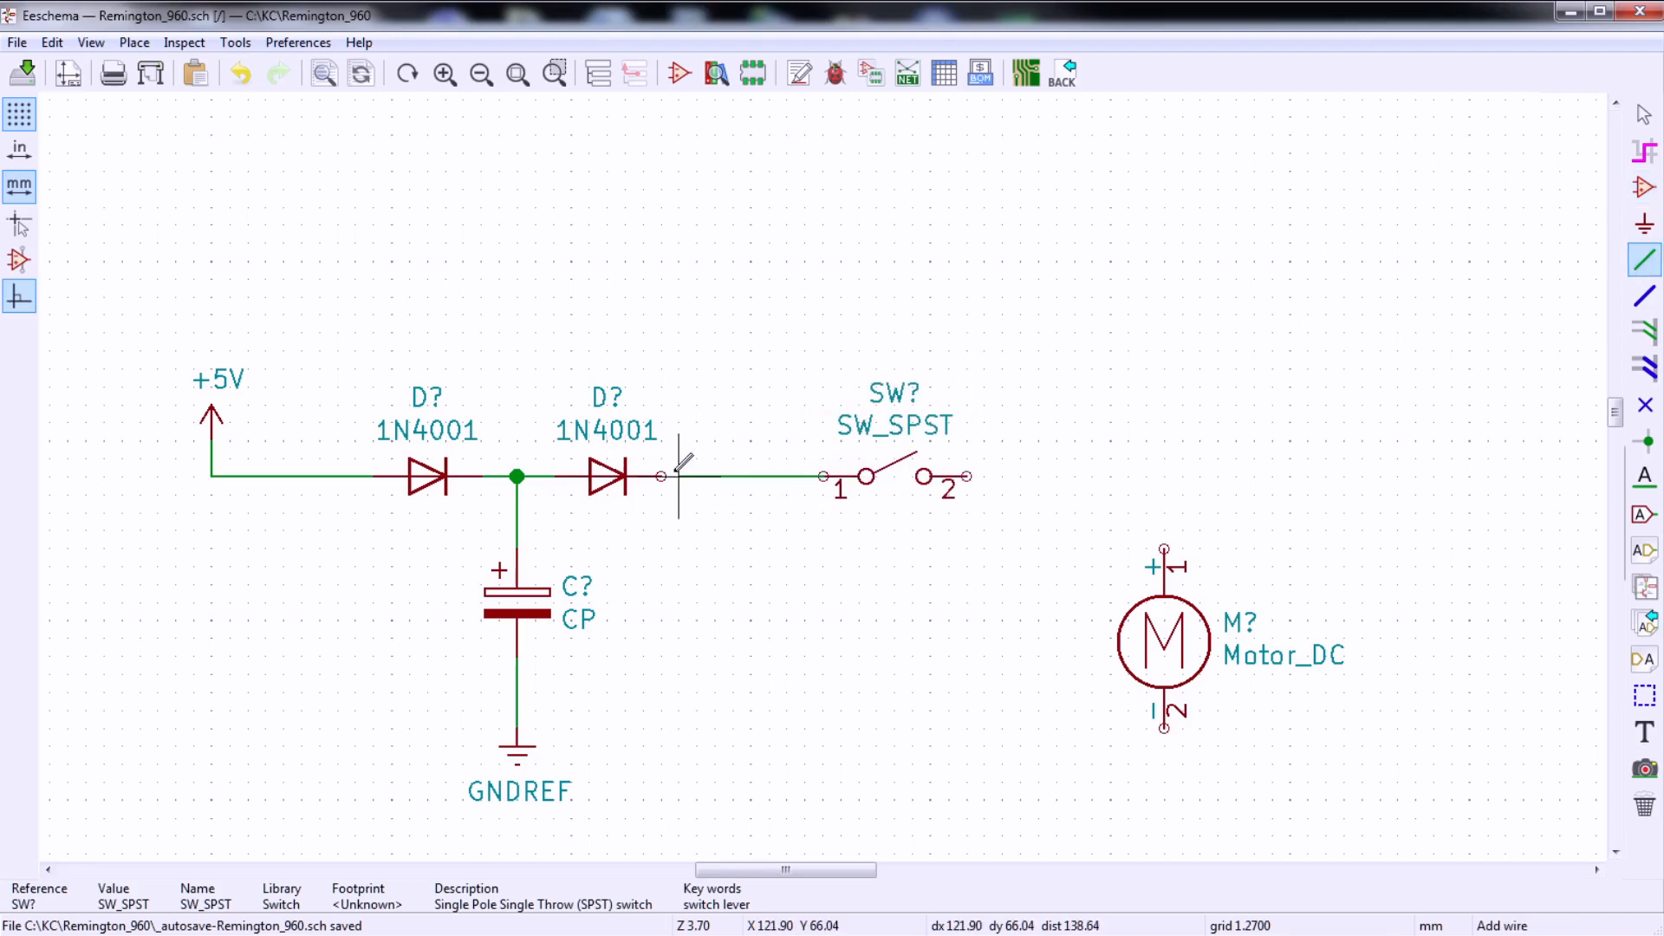
pyautogui.click(661, 475)
pyautogui.click(967, 476)
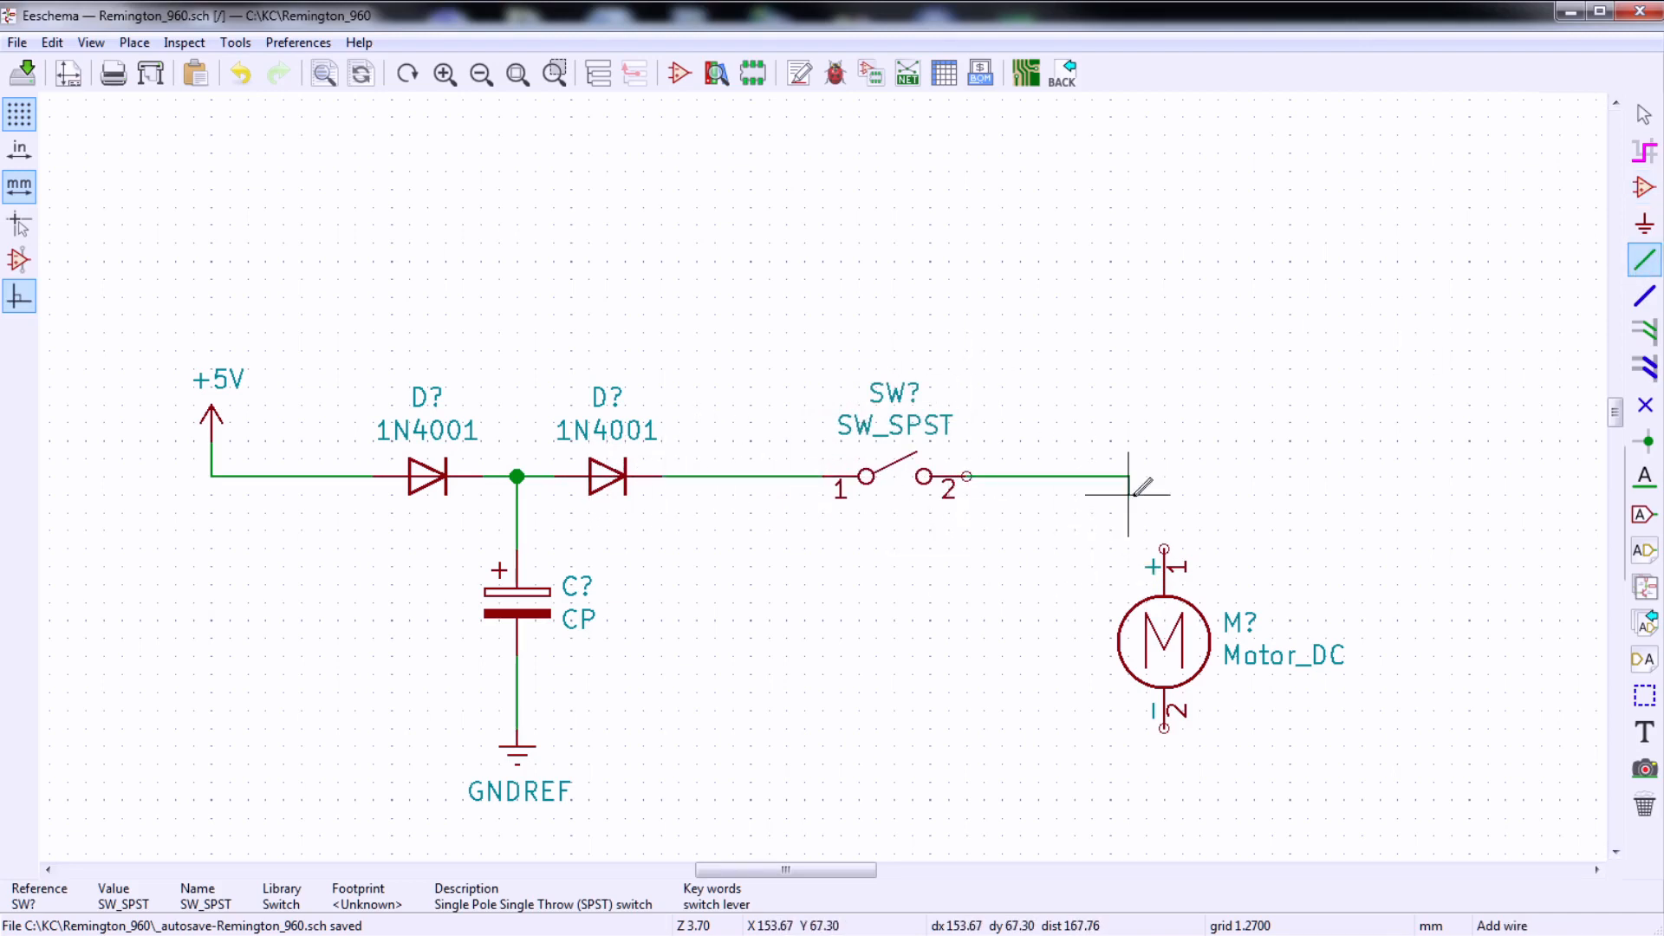
pyautogui.click(1164, 548)
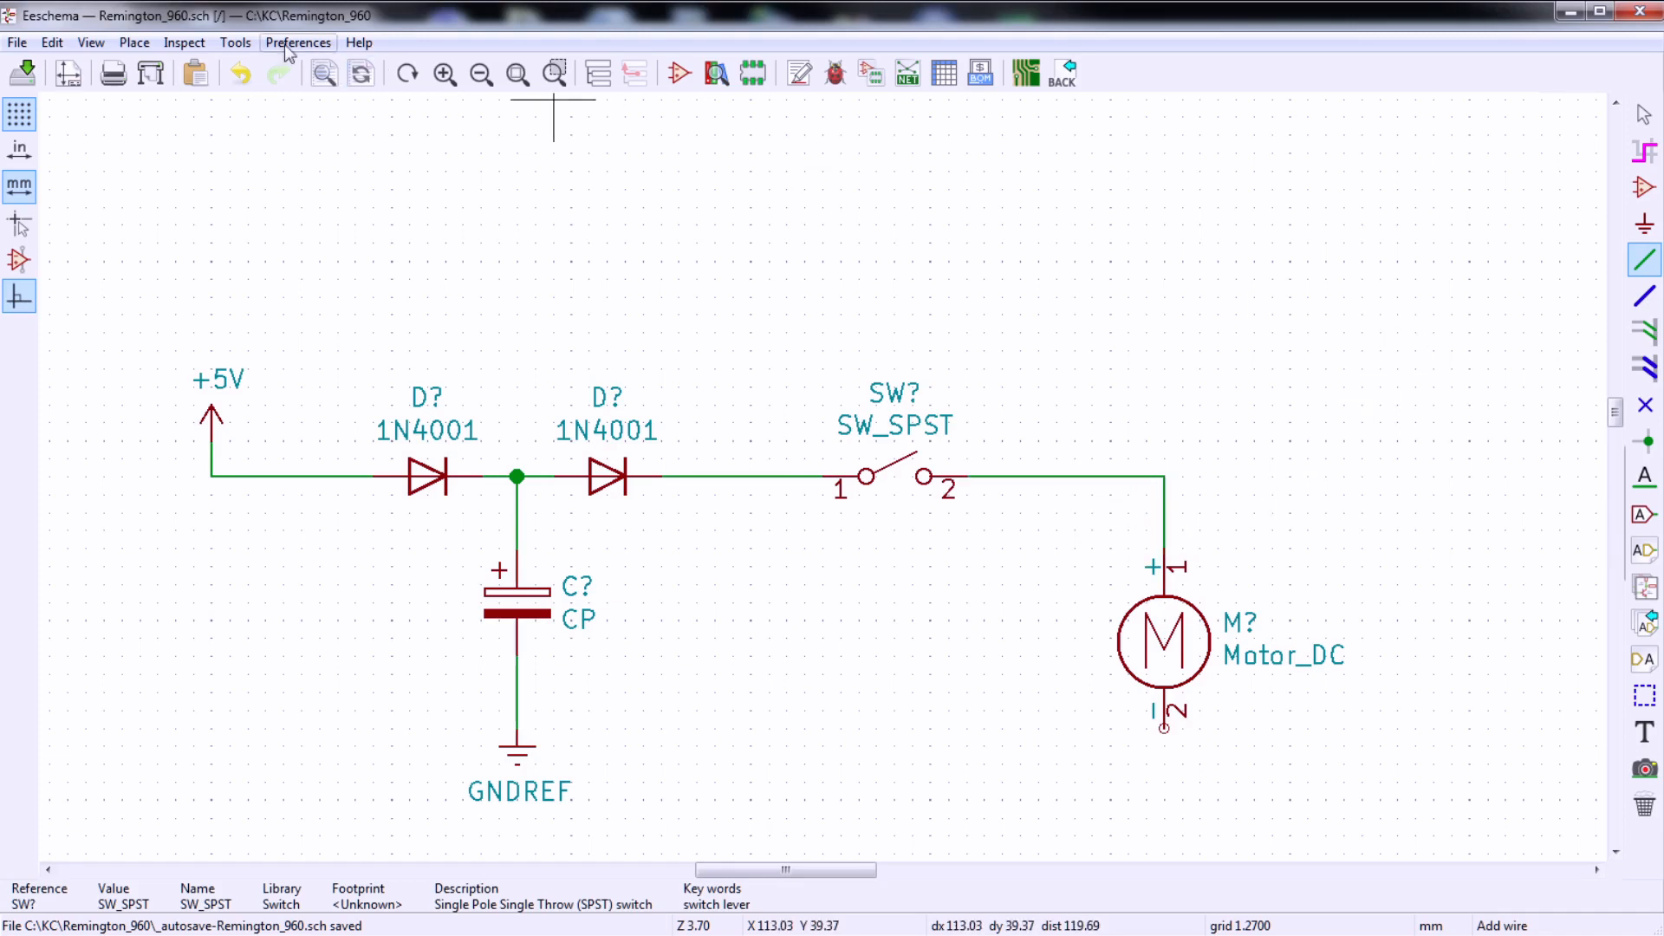
# - Place a GNDREF power symbol below the DC motor and wire it to the motor's negative pin
pyautogui.press('p')
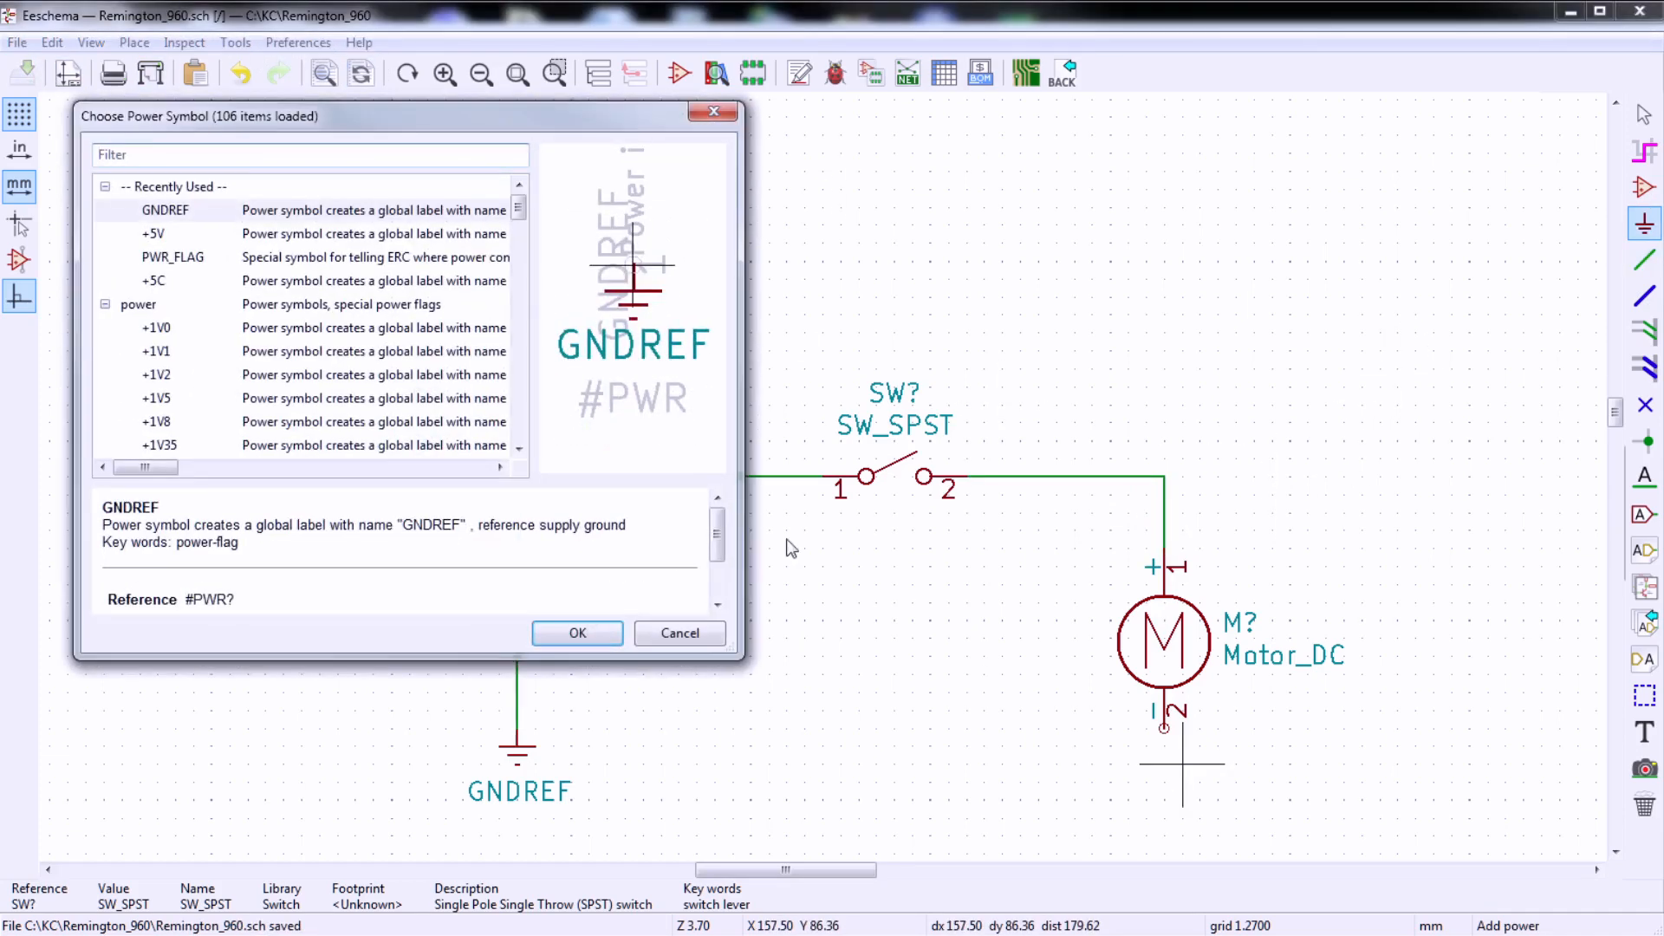
pyautogui.doubleClick(234, 213)
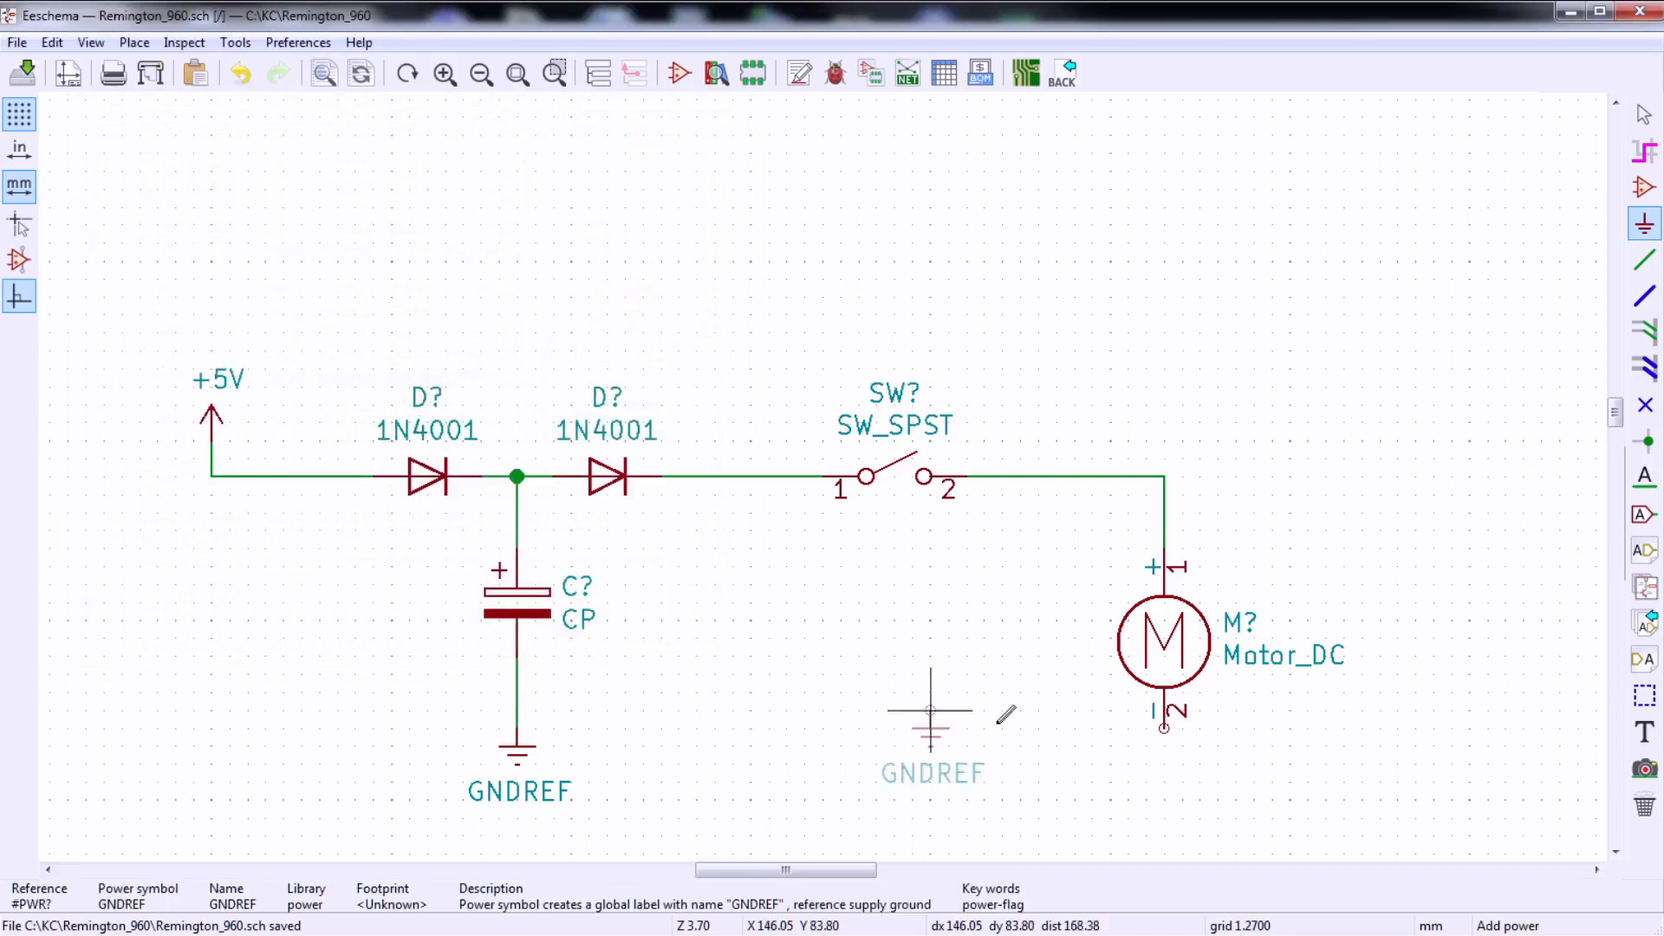
pyautogui.click(1164, 771)
pyautogui.press('w')
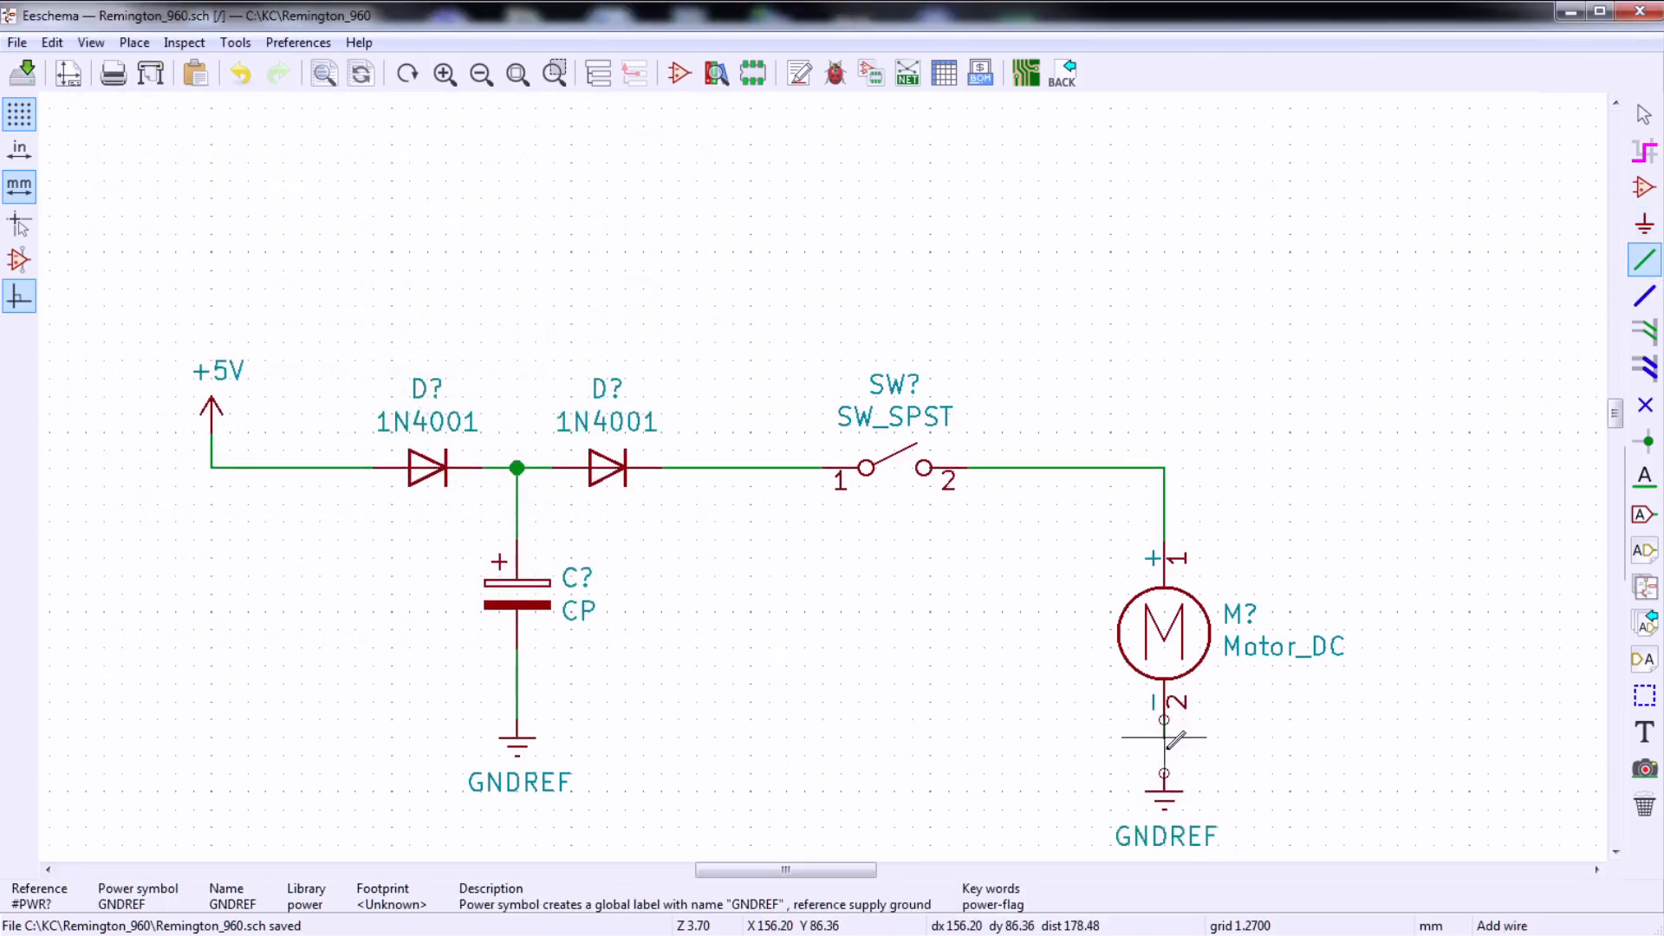
pyautogui.click(1164, 773)
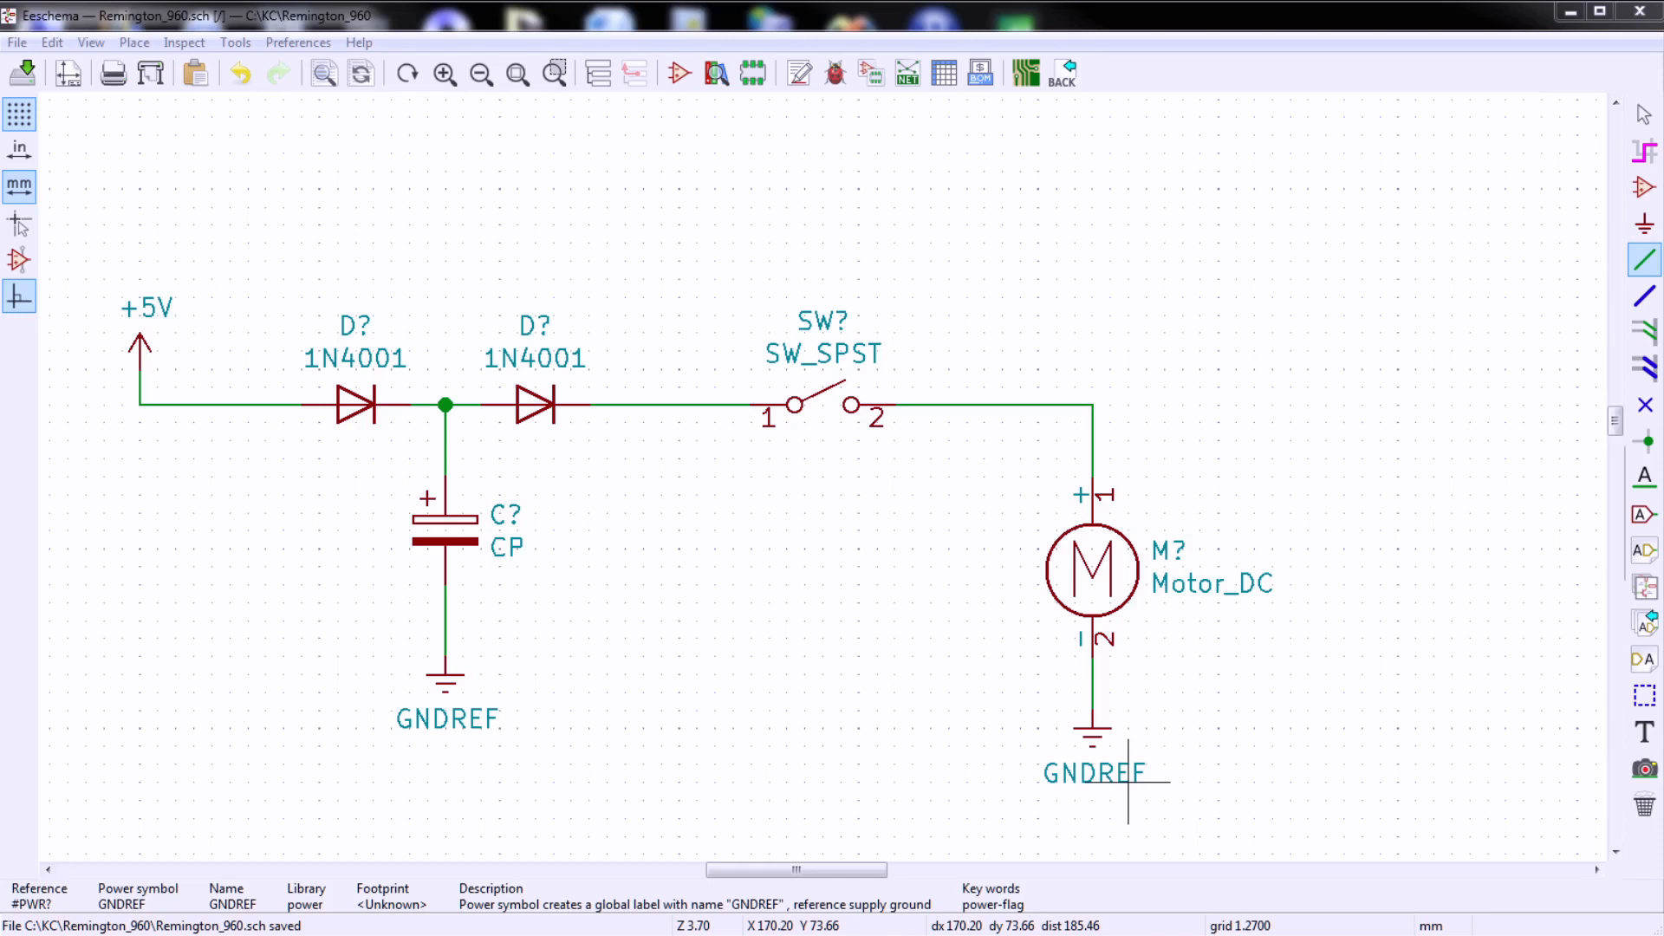
# - Place a 1N4148 diode to the right of the motor and rotate it so it points up
pyautogui.click(1645, 187)
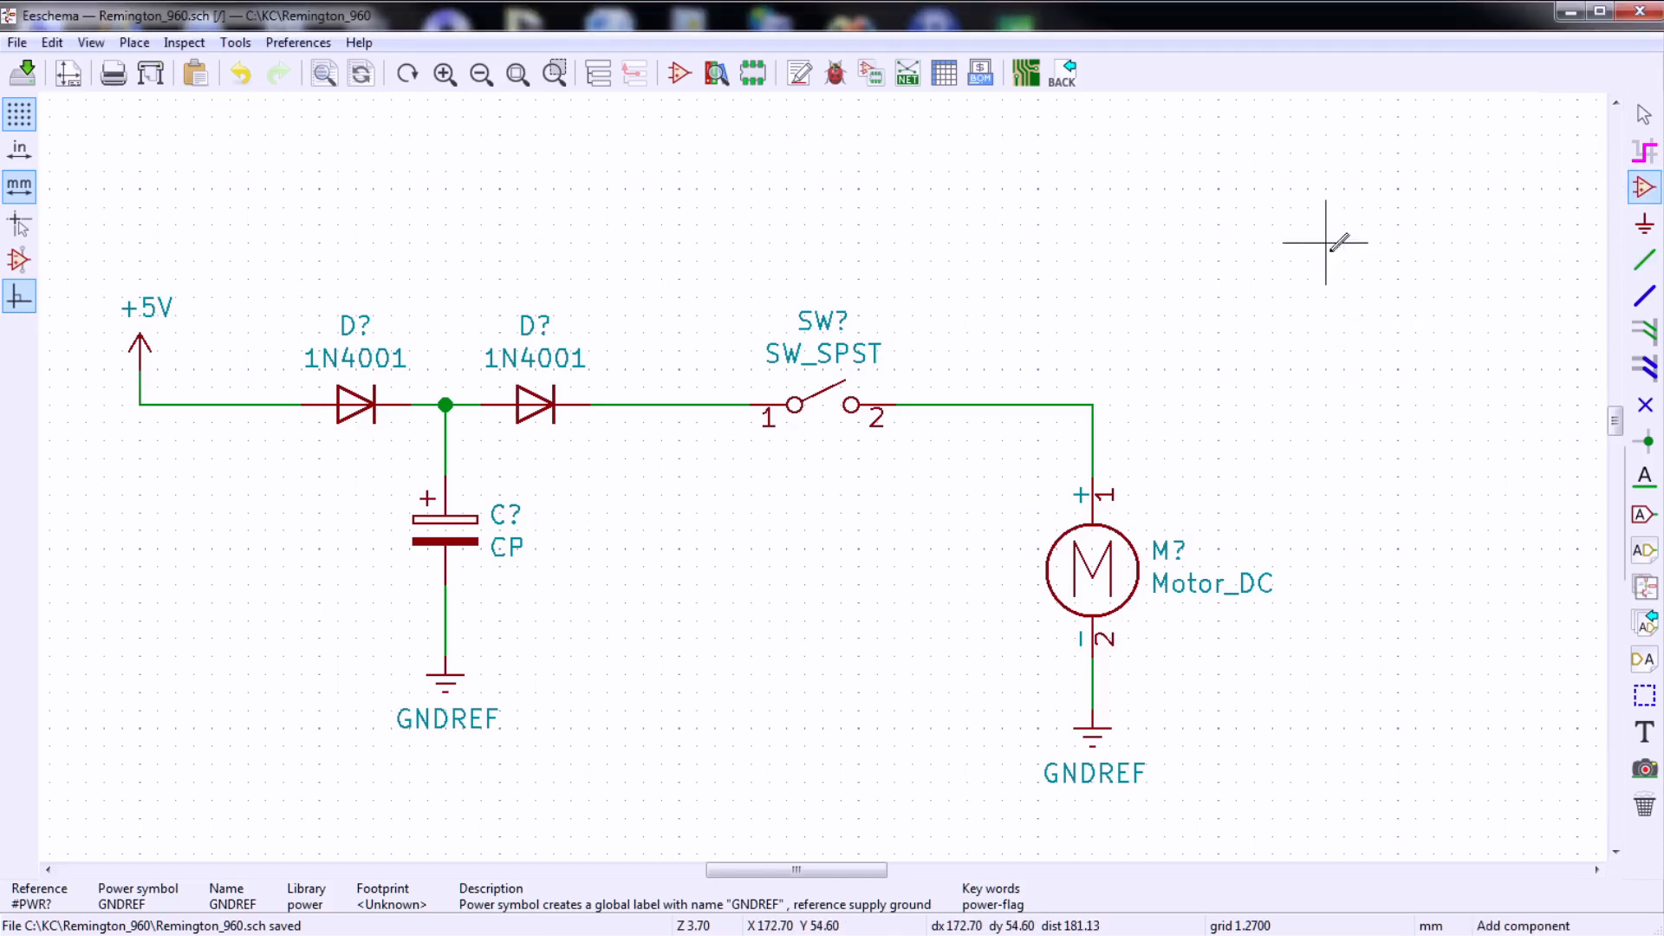
pyautogui.click(1291, 459)
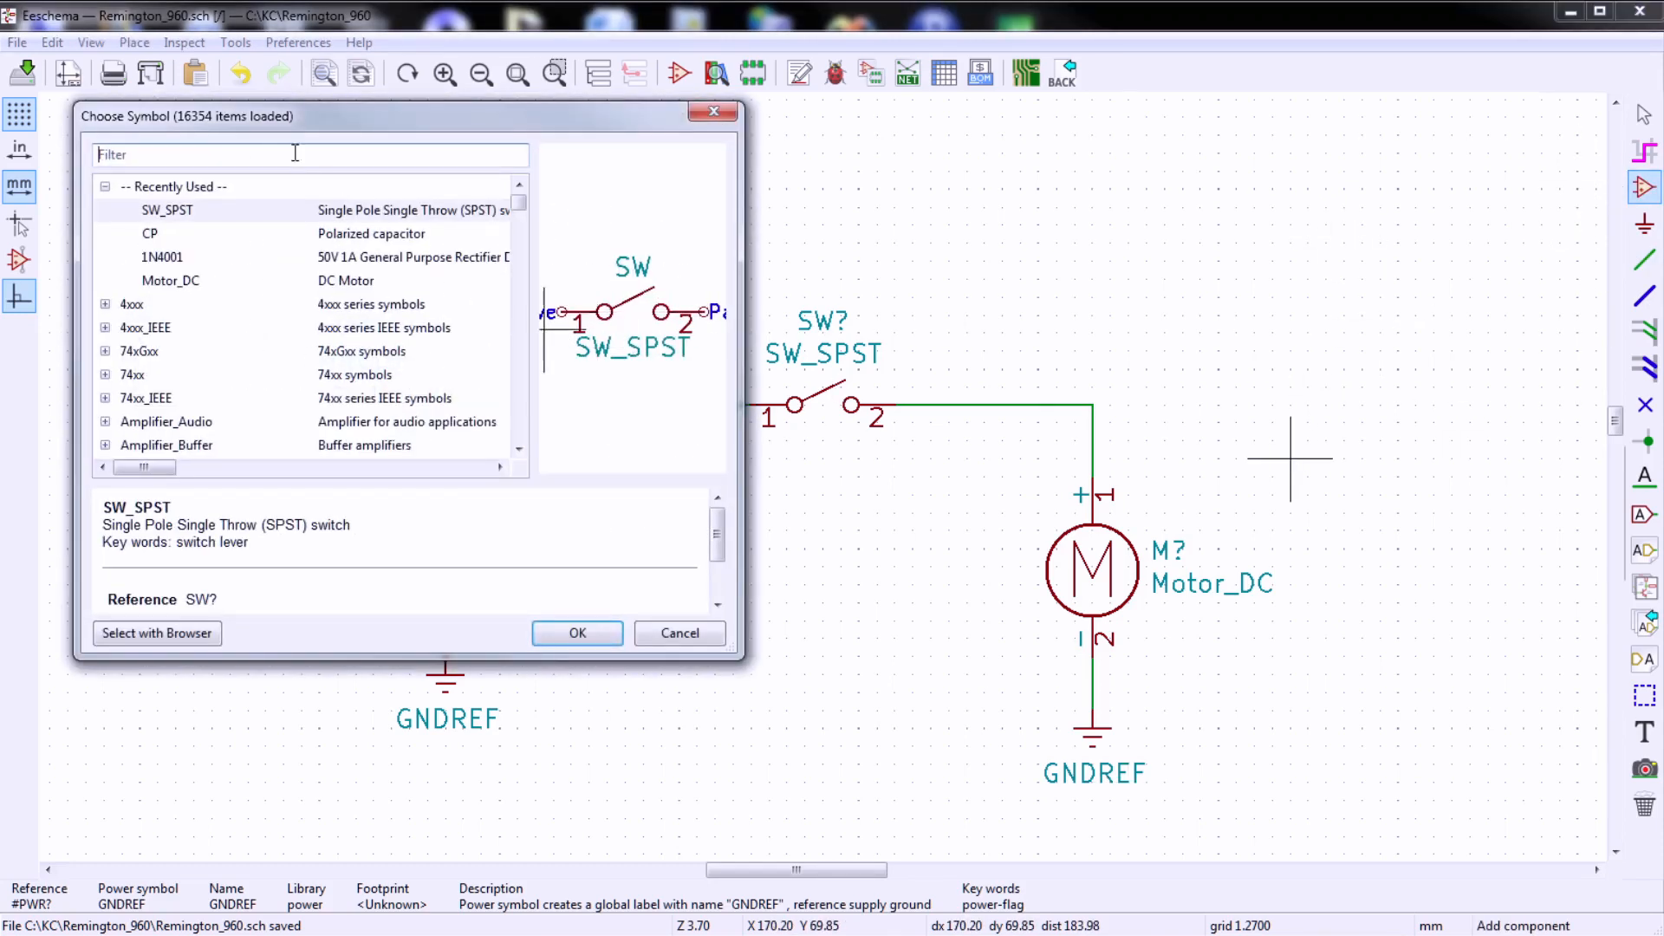
pyautogui.write('4148')
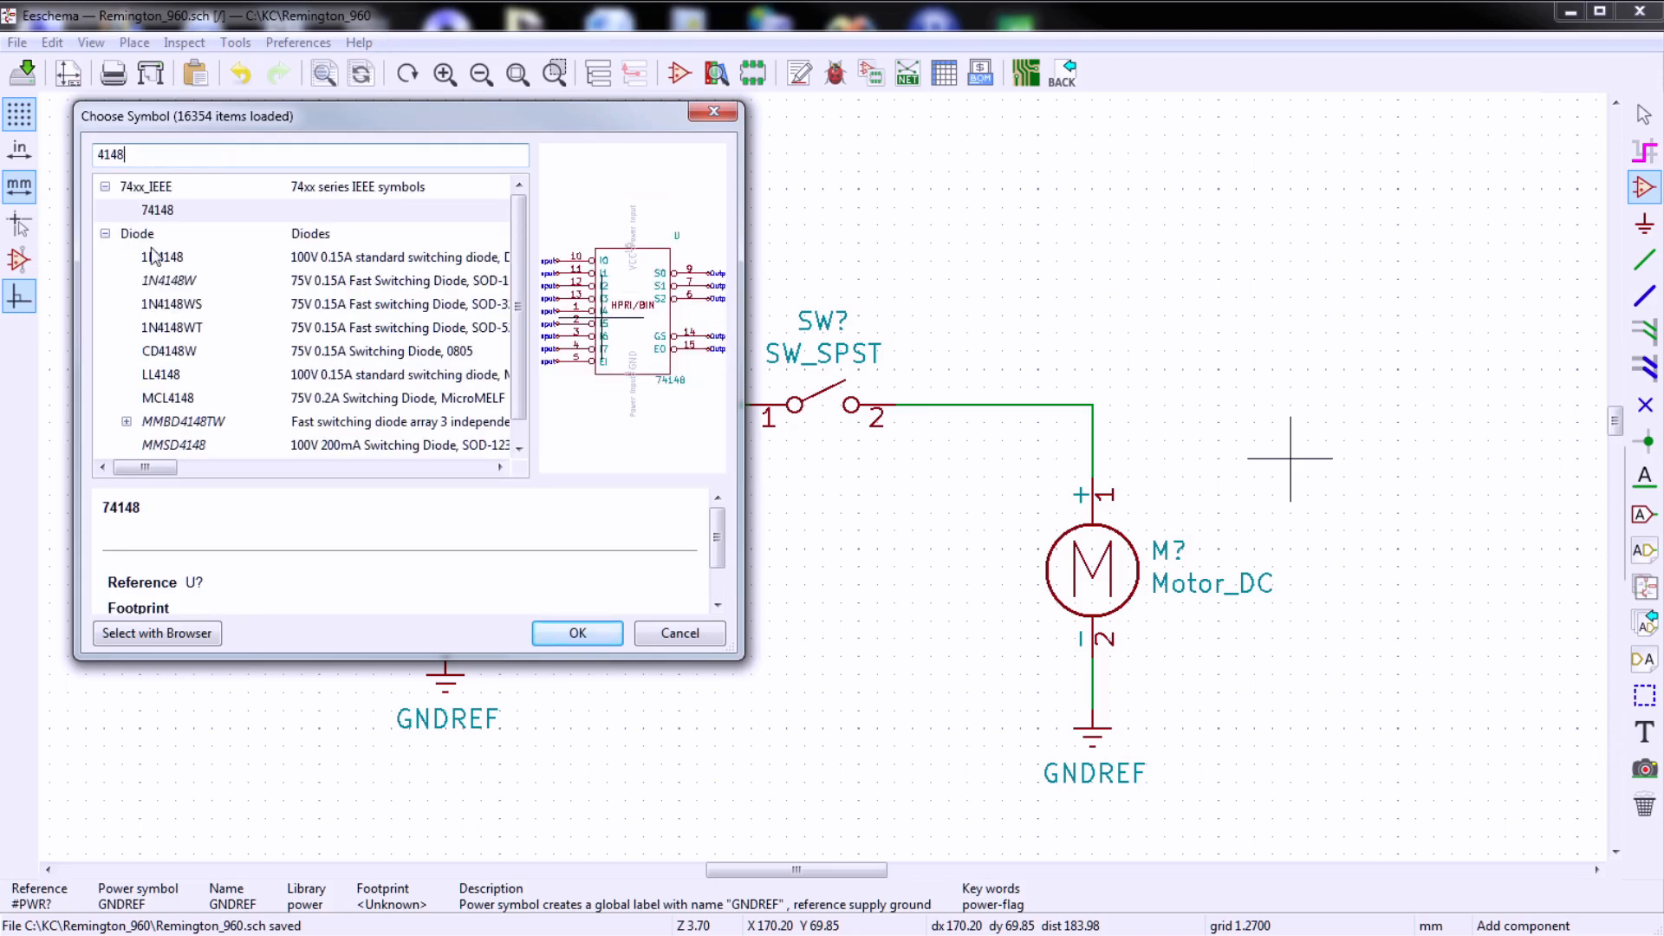
pyautogui.doubleClick(152, 256)
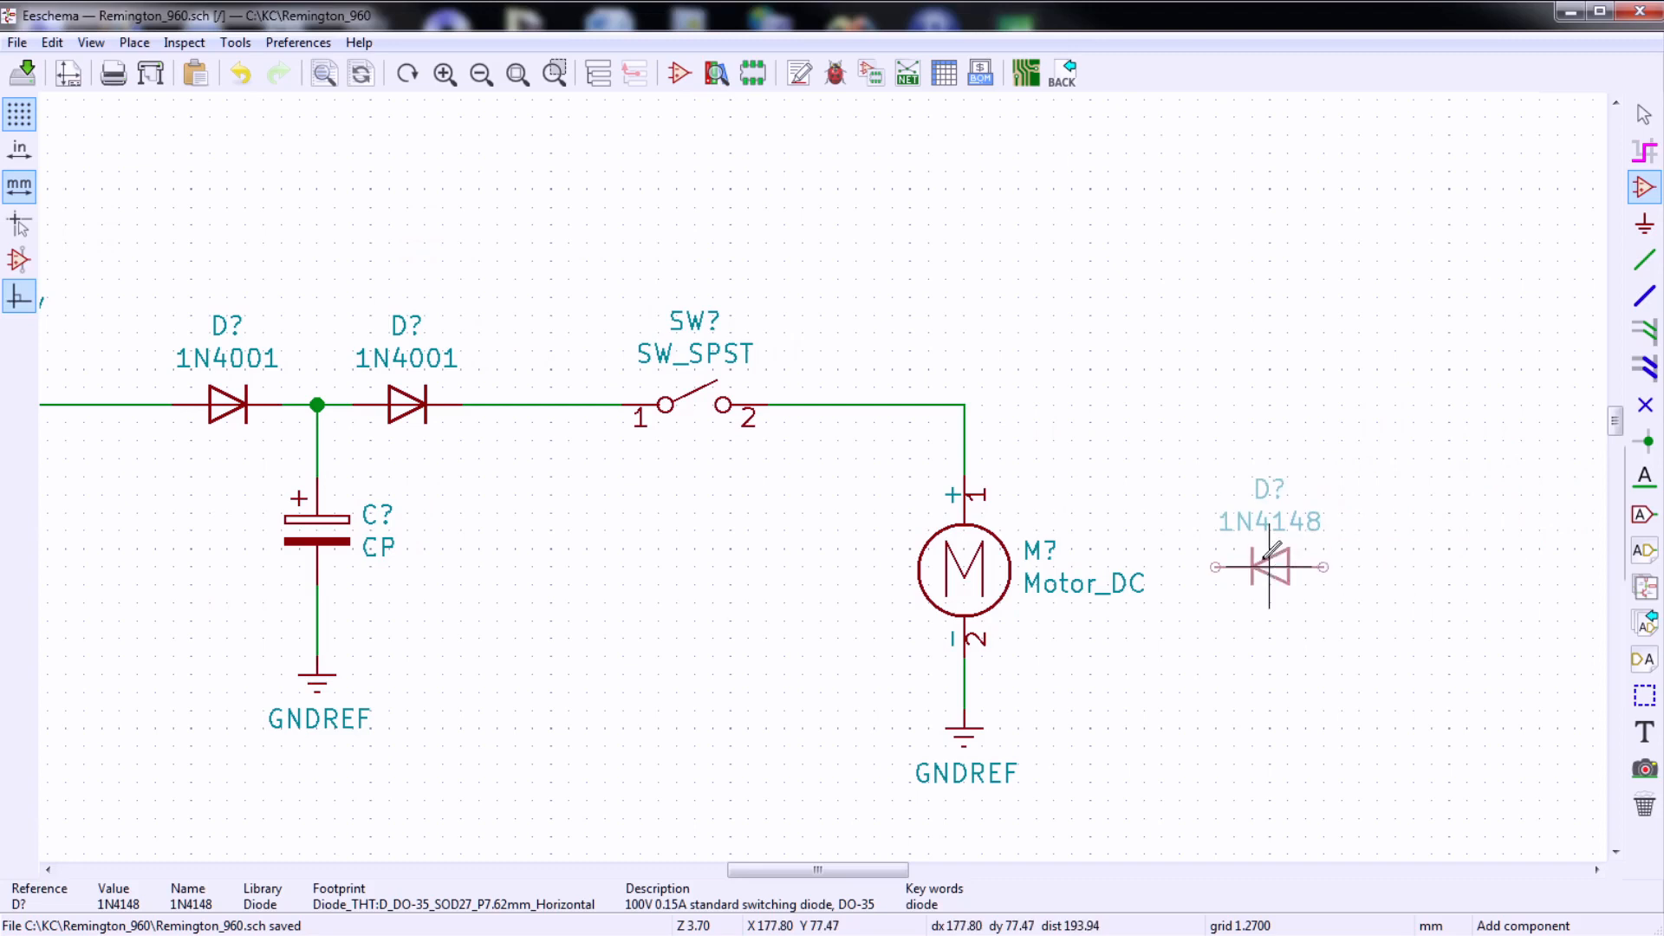
pyautogui.click(1252, 548)
pyautogui.press('Escape')
pyautogui.press('r')
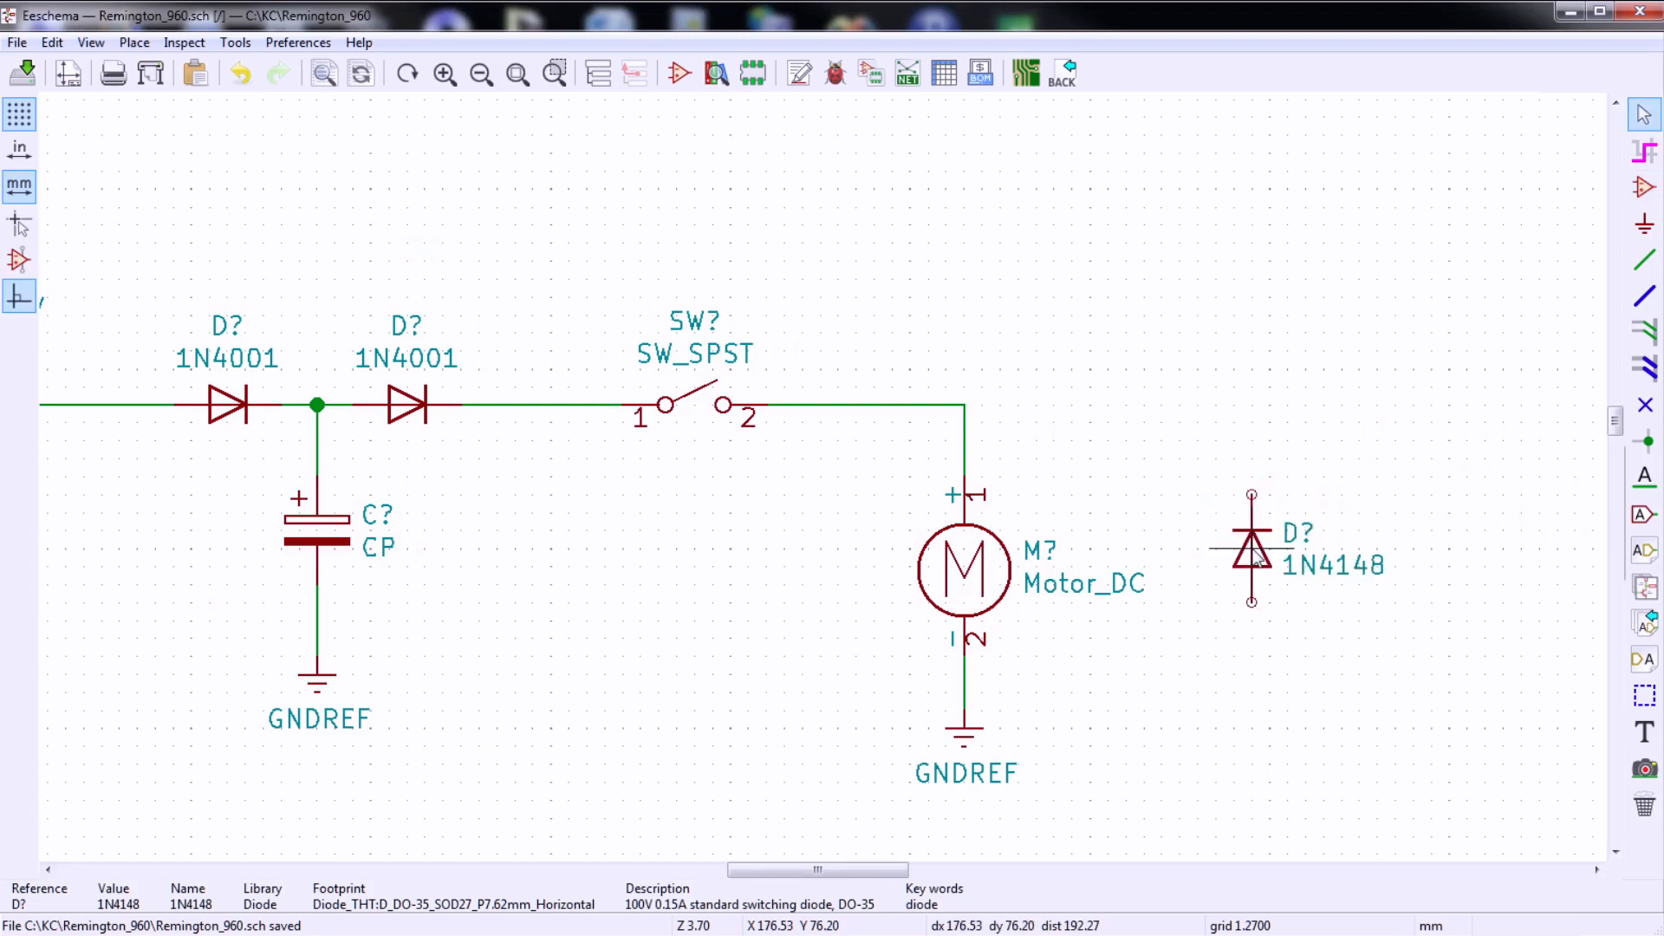
# - Wire the 1N4148's cathode to the corner of the wire between the switch and the motor's positive pin
pyautogui.click(1644, 259)
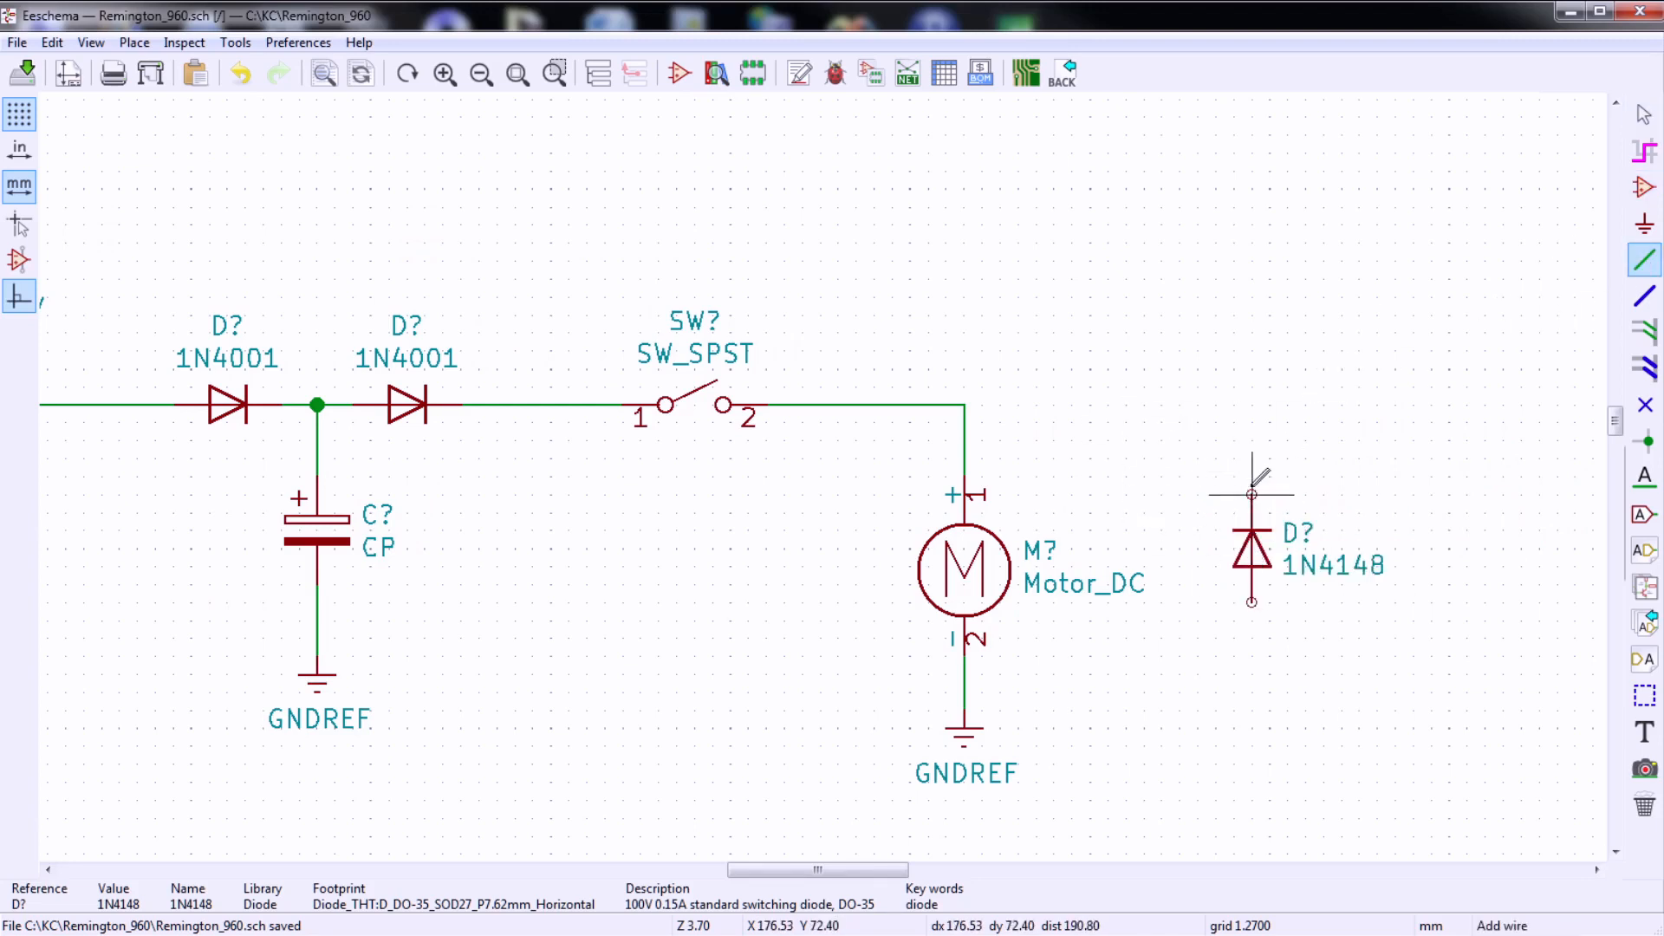
pyautogui.click(1251, 495)
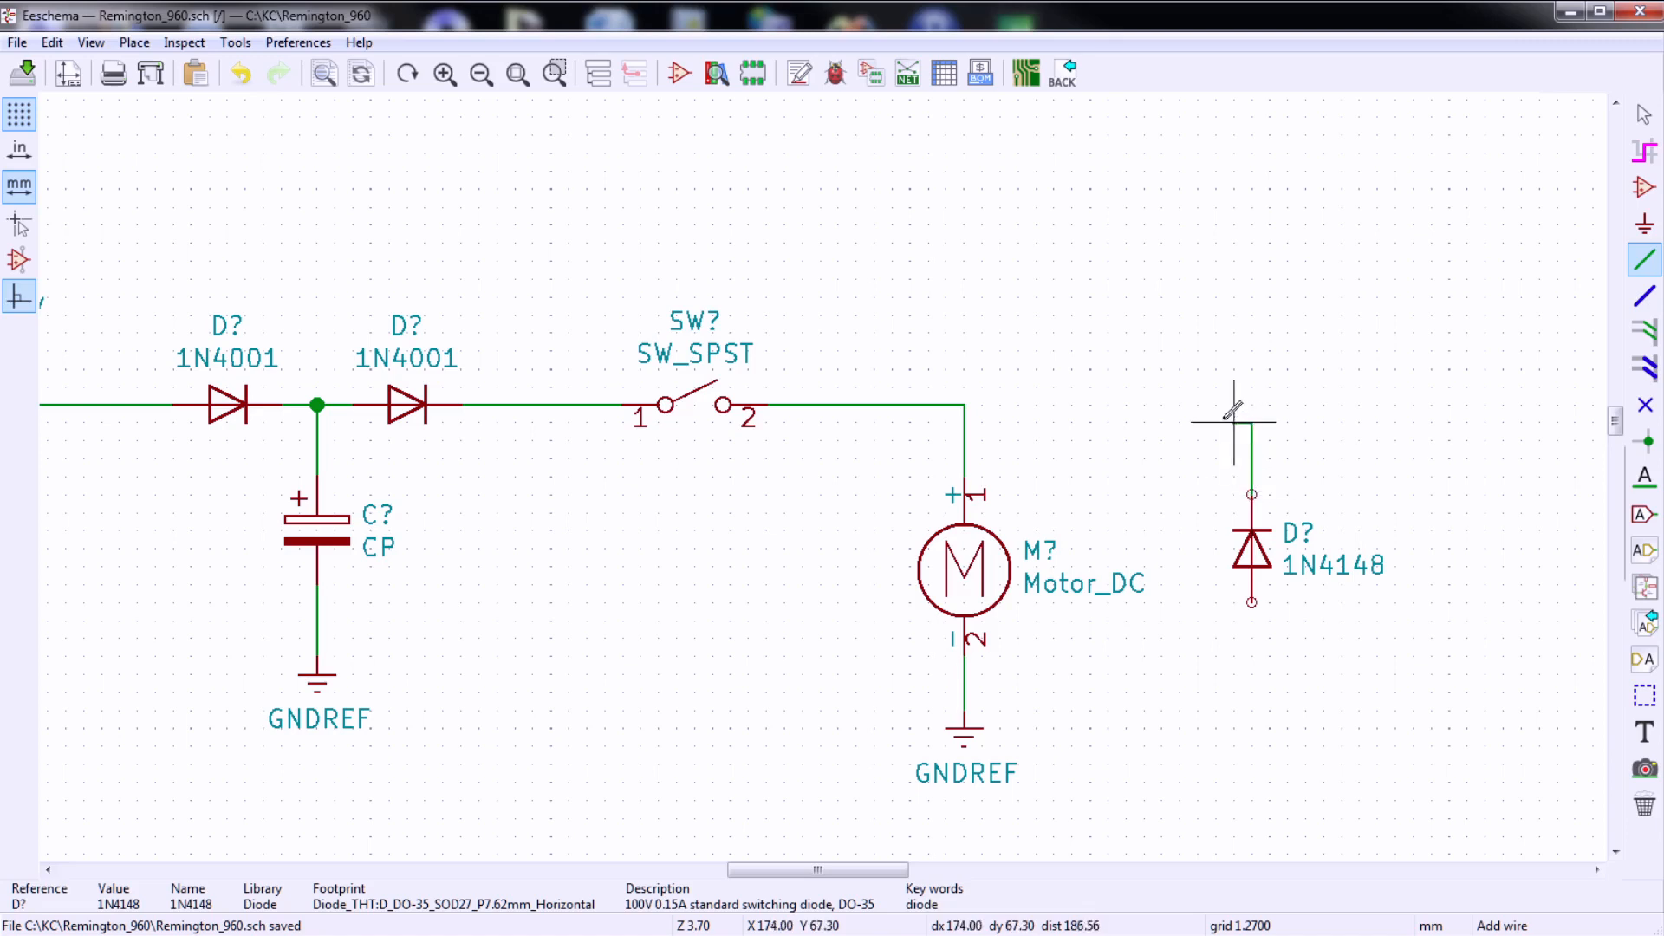
pyautogui.click(964, 405)
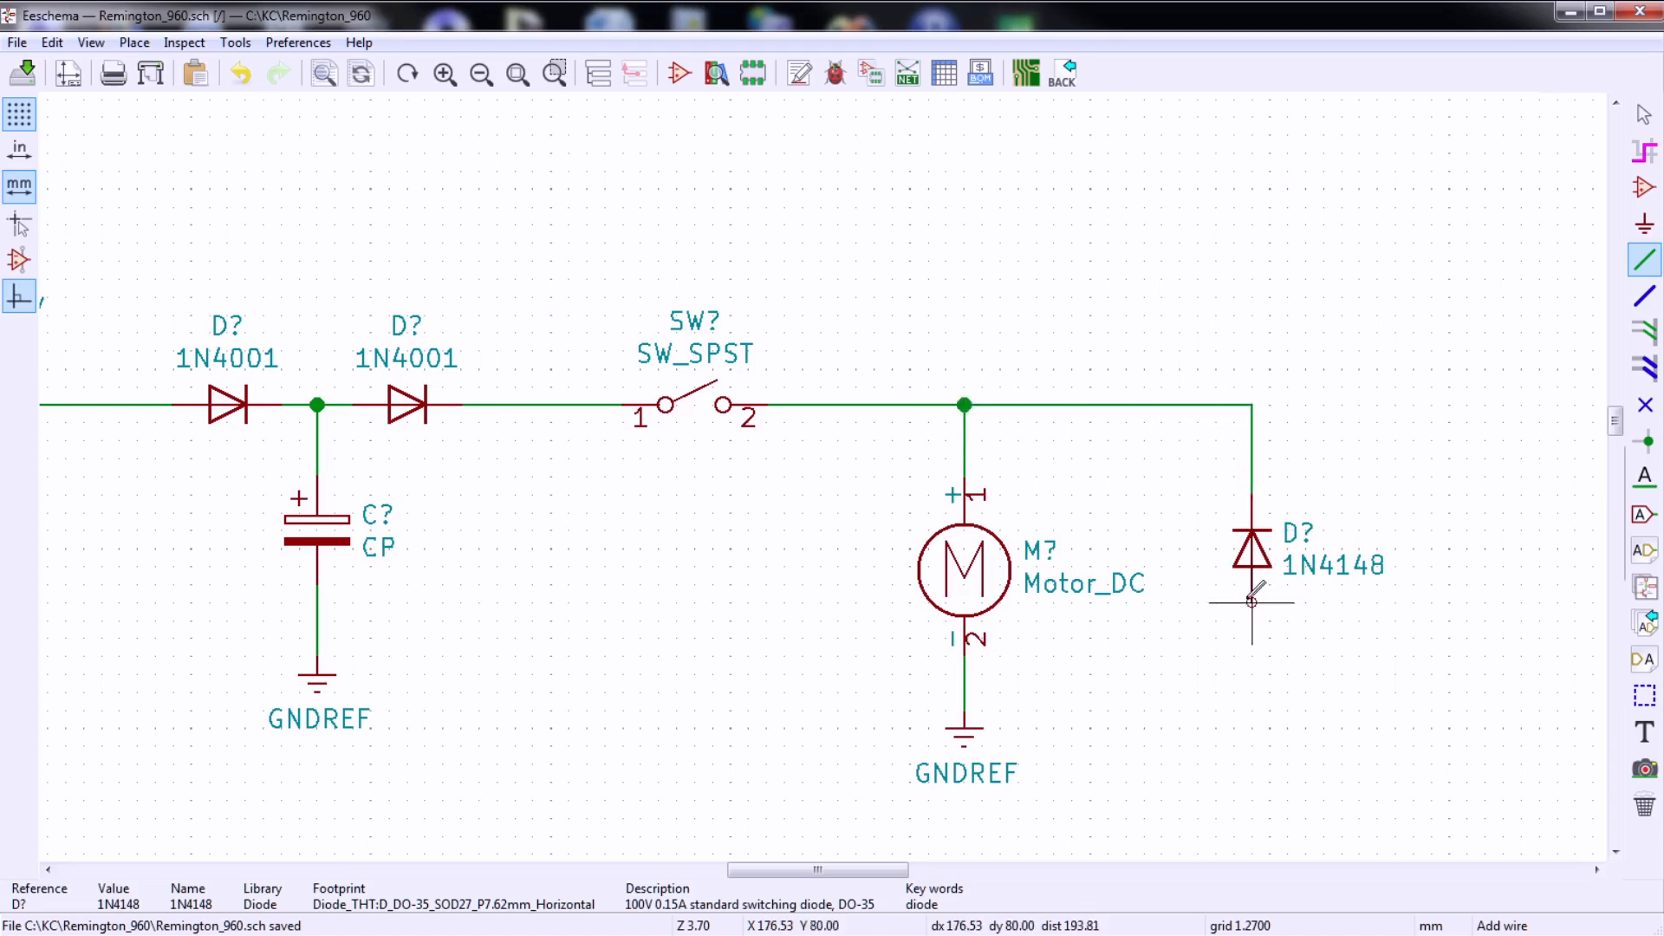
# - Place a GNDREF power symbol below the 1N4148 diode and wire it to the diode's anode
pyautogui.press('p')
pyautogui.click(1263, 700)
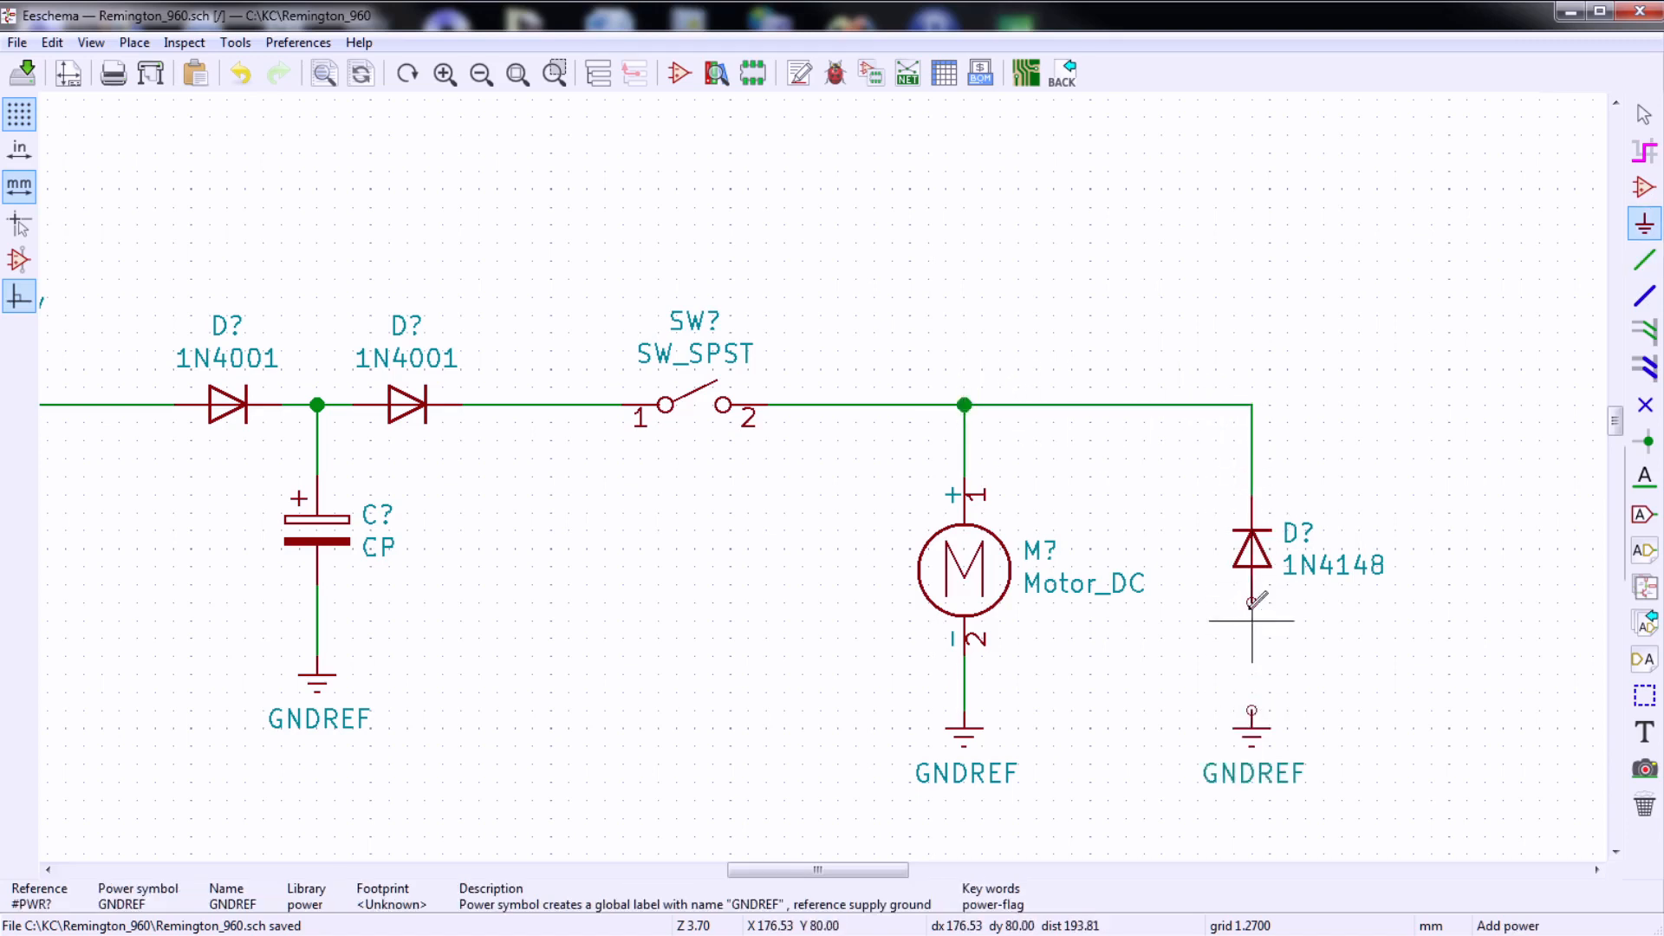
pyautogui.press('w')
pyautogui.click(1252, 711)
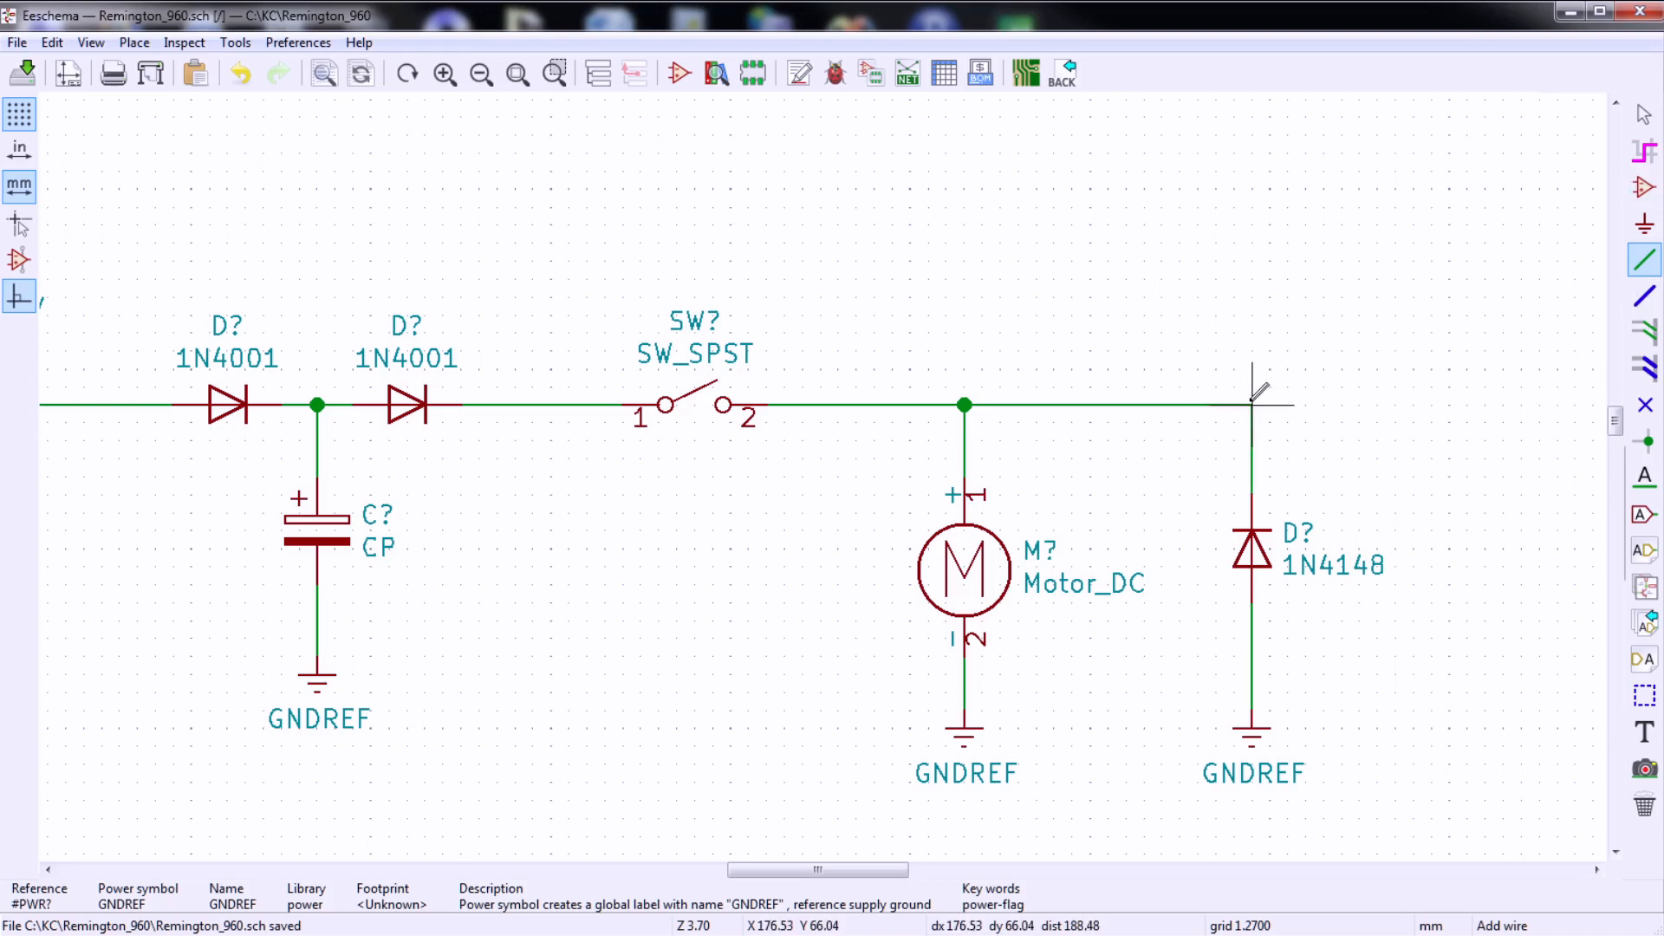
# - Place an unpolarized capacitor (C) vertically to the right of the 1N4148 diode
pyautogui.click(1645, 187)
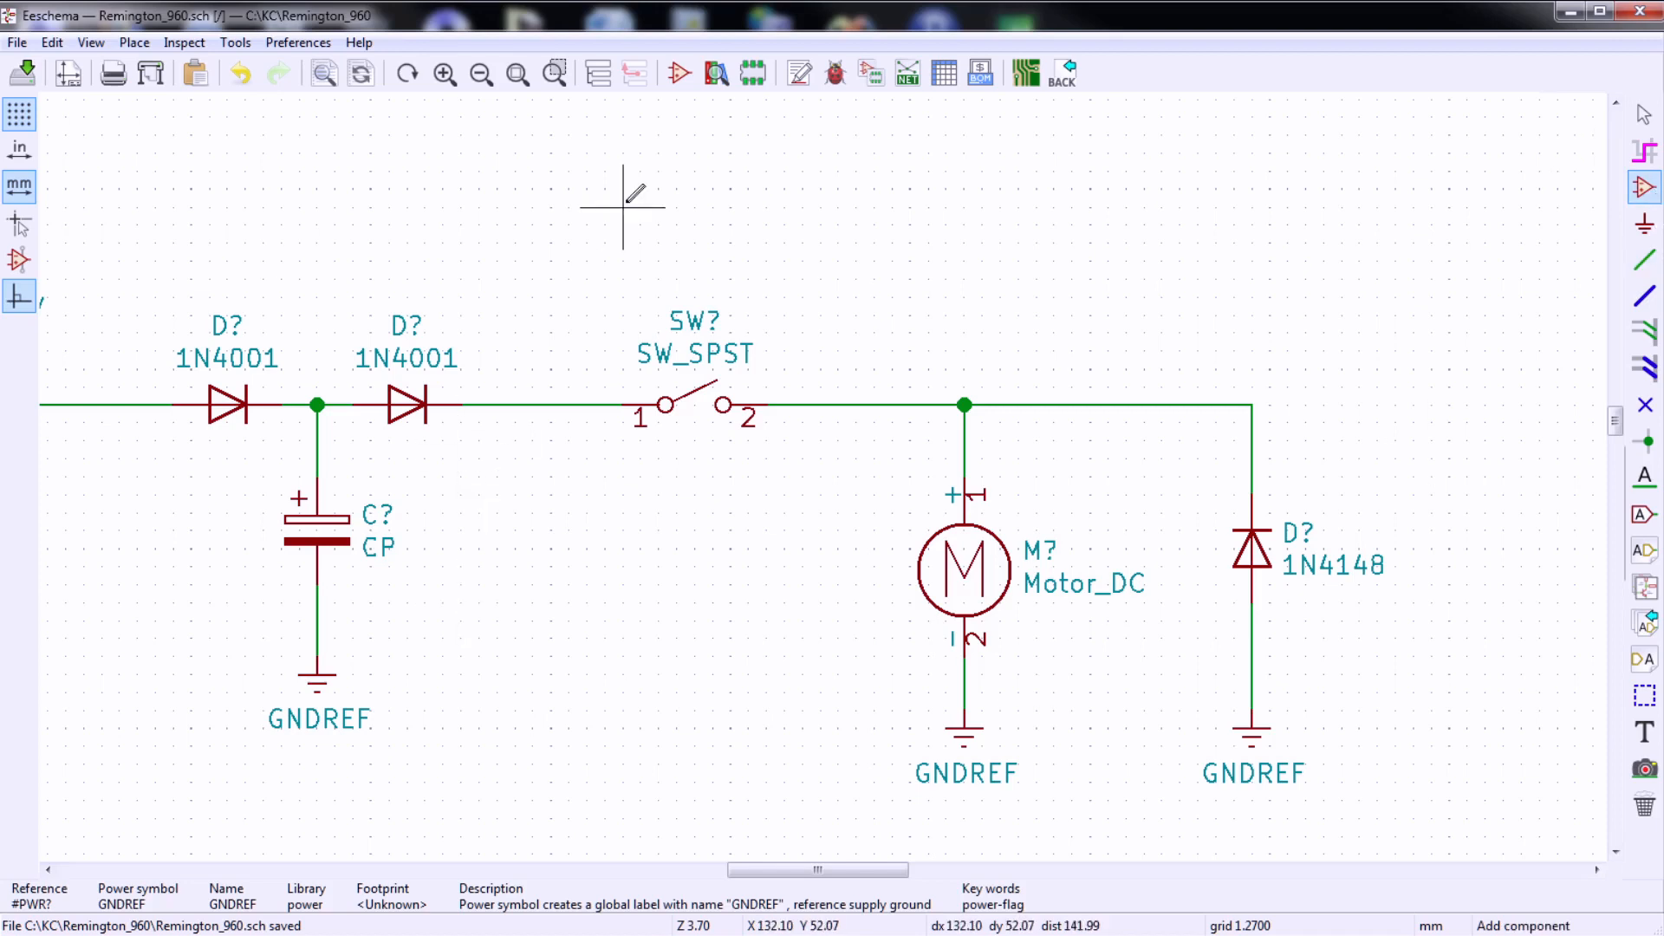
pyautogui.click(1503, 350)
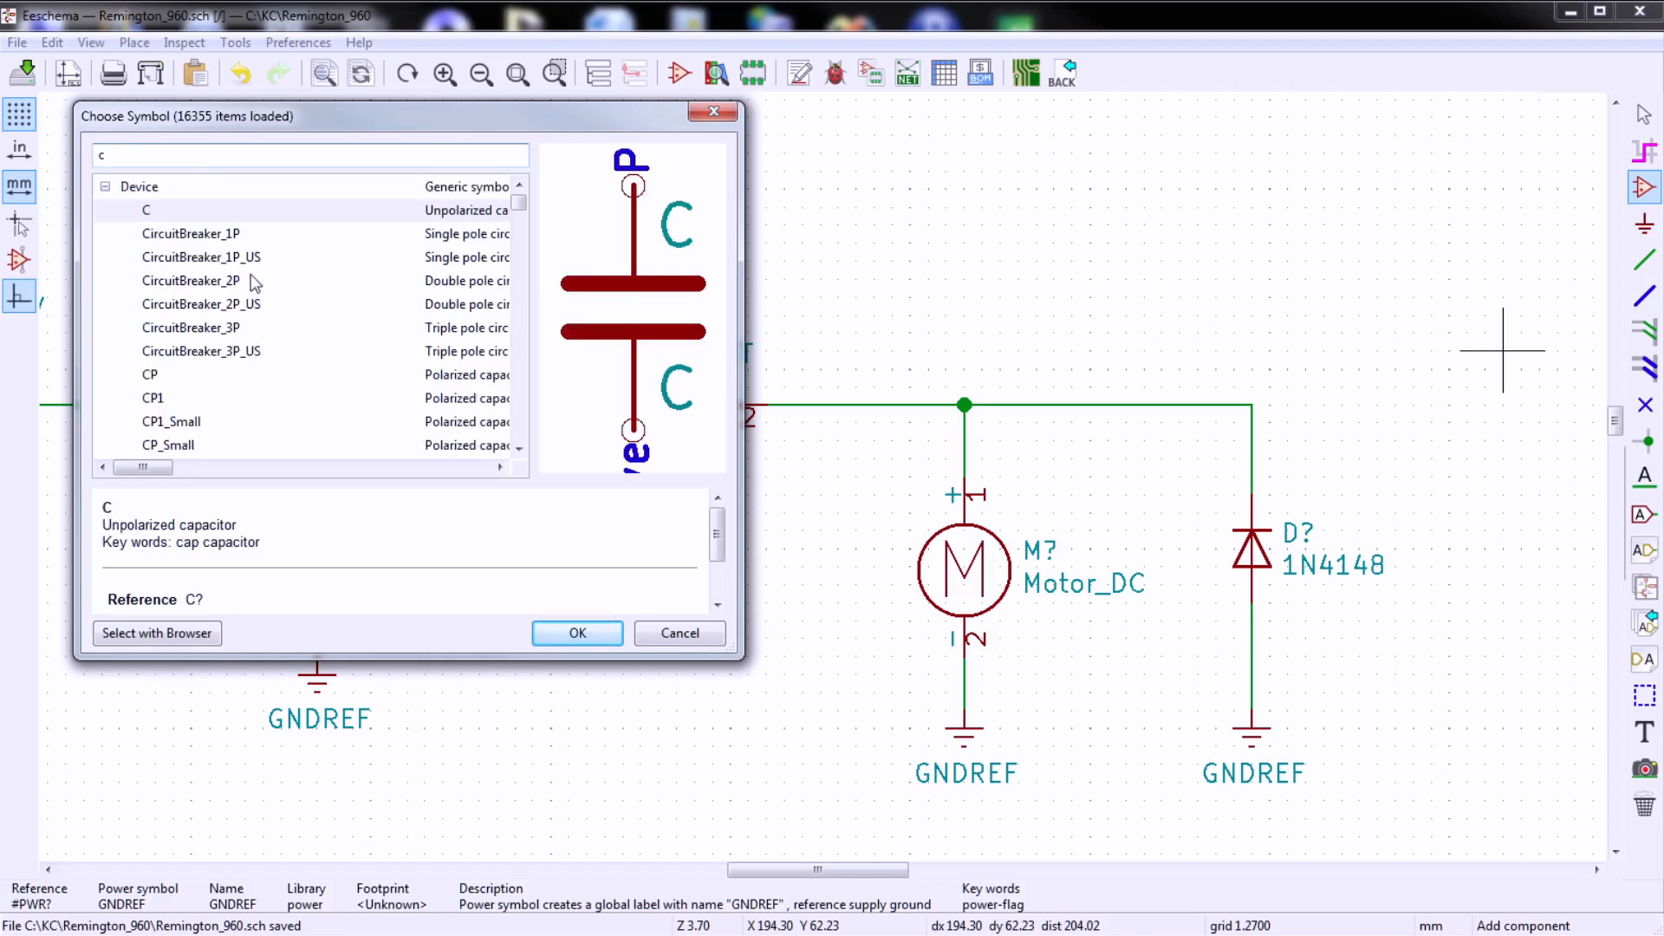
pyautogui.press('Return')
pyautogui.press('r')
pyautogui.press('r')
pyautogui.click(1389, 548)
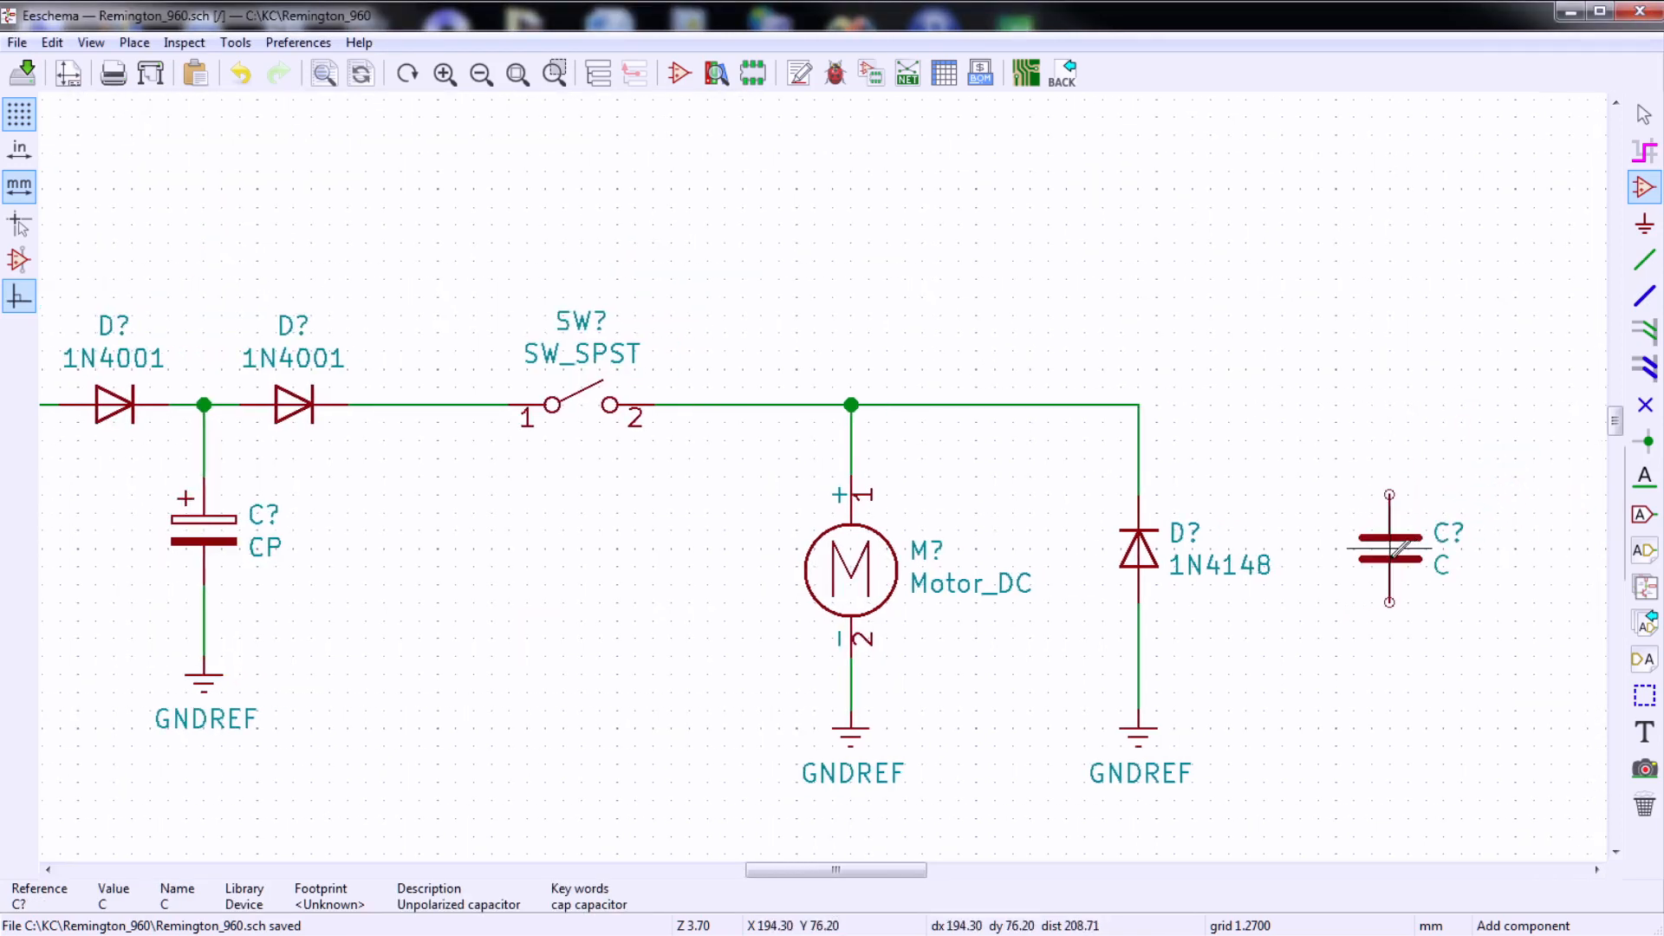
# - Wire the unpolarized capacitor's upper pin to the wire corner above the 1N4148 diode
pyautogui.click(1644, 260)
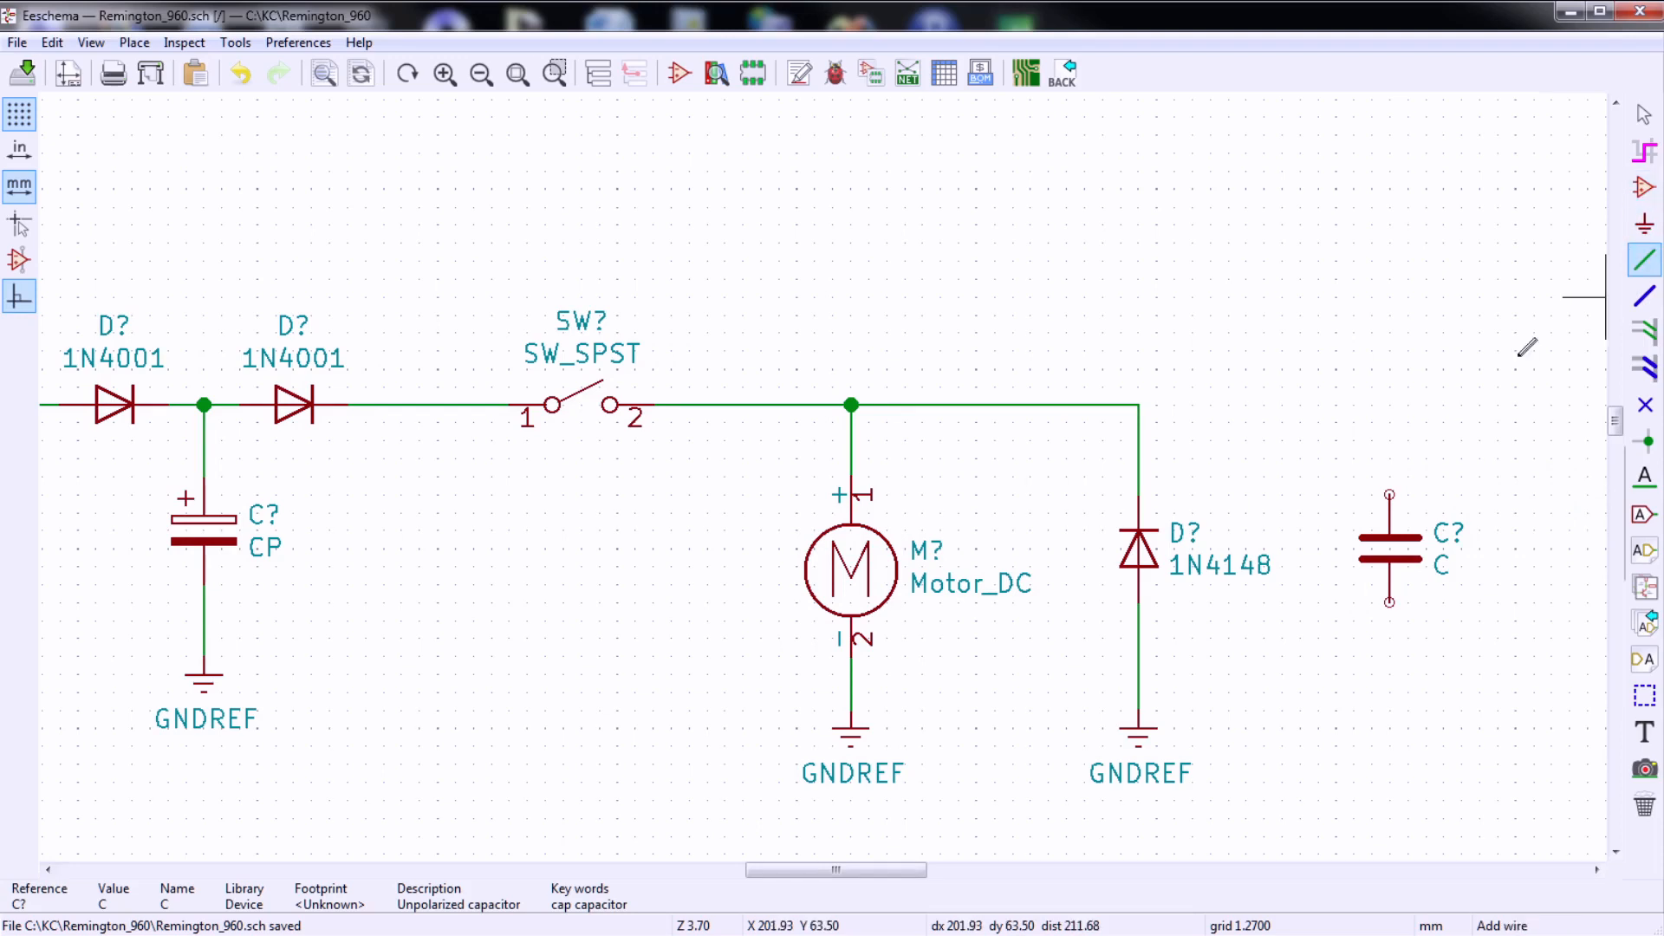
pyautogui.click(1389, 494)
pyautogui.click(1138, 405)
# - Place a GNDREF power symbol below the unpolarized capacitor and wire it to the capacitor's lower pin
pyautogui.press('p')
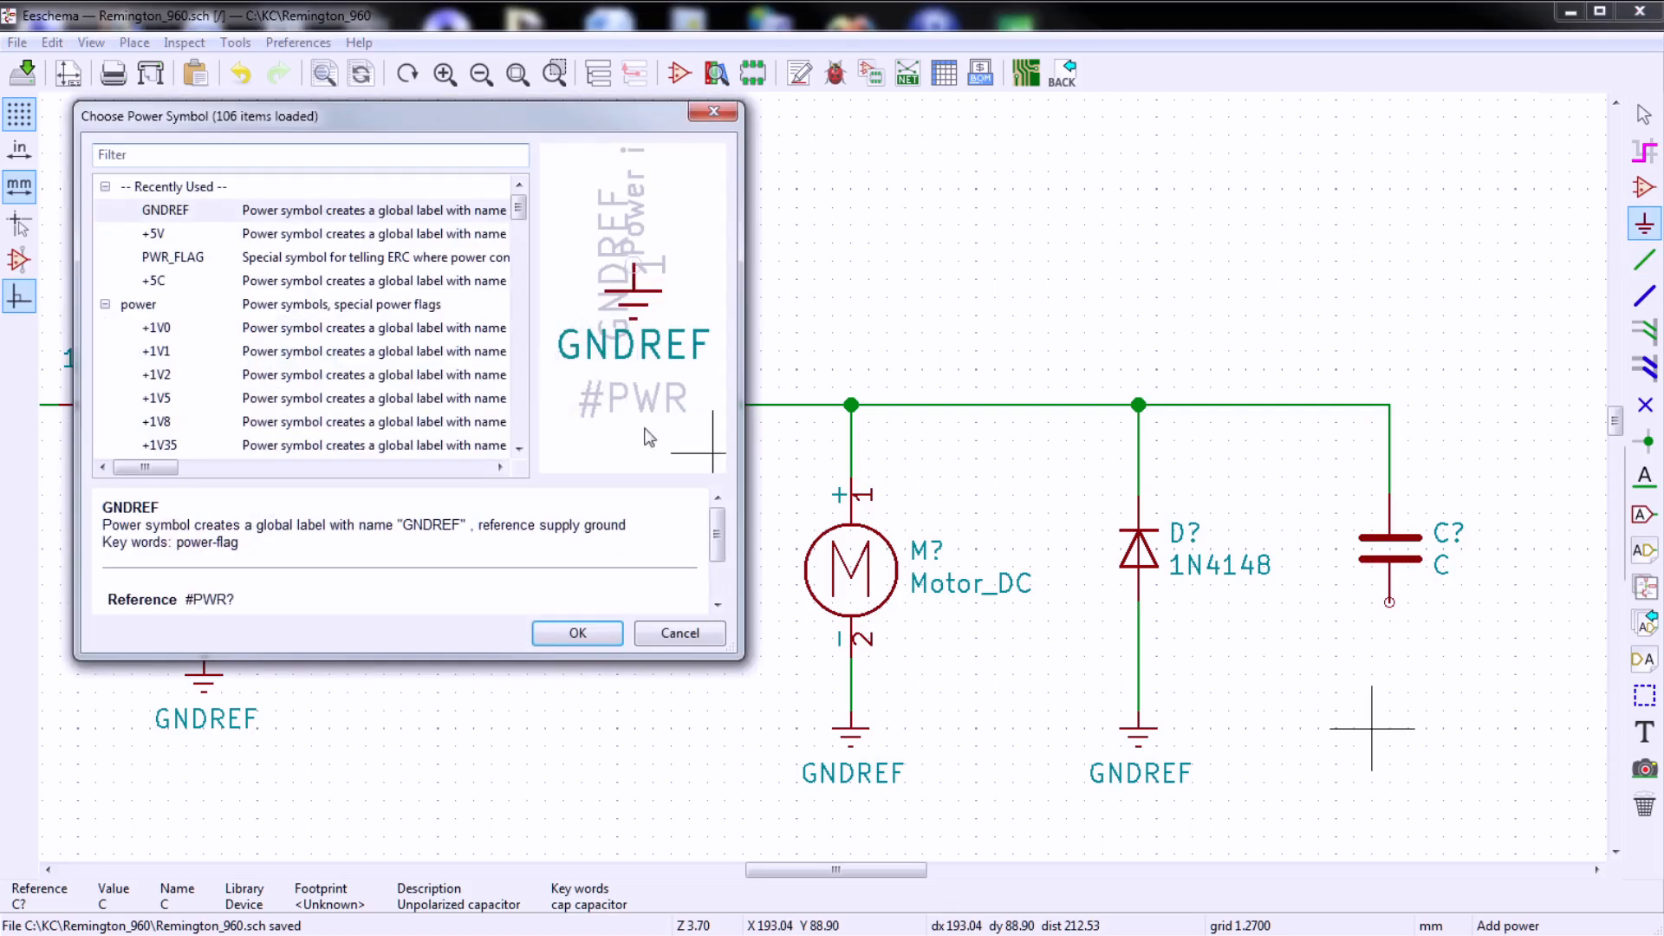
pyautogui.doubleClick(288, 215)
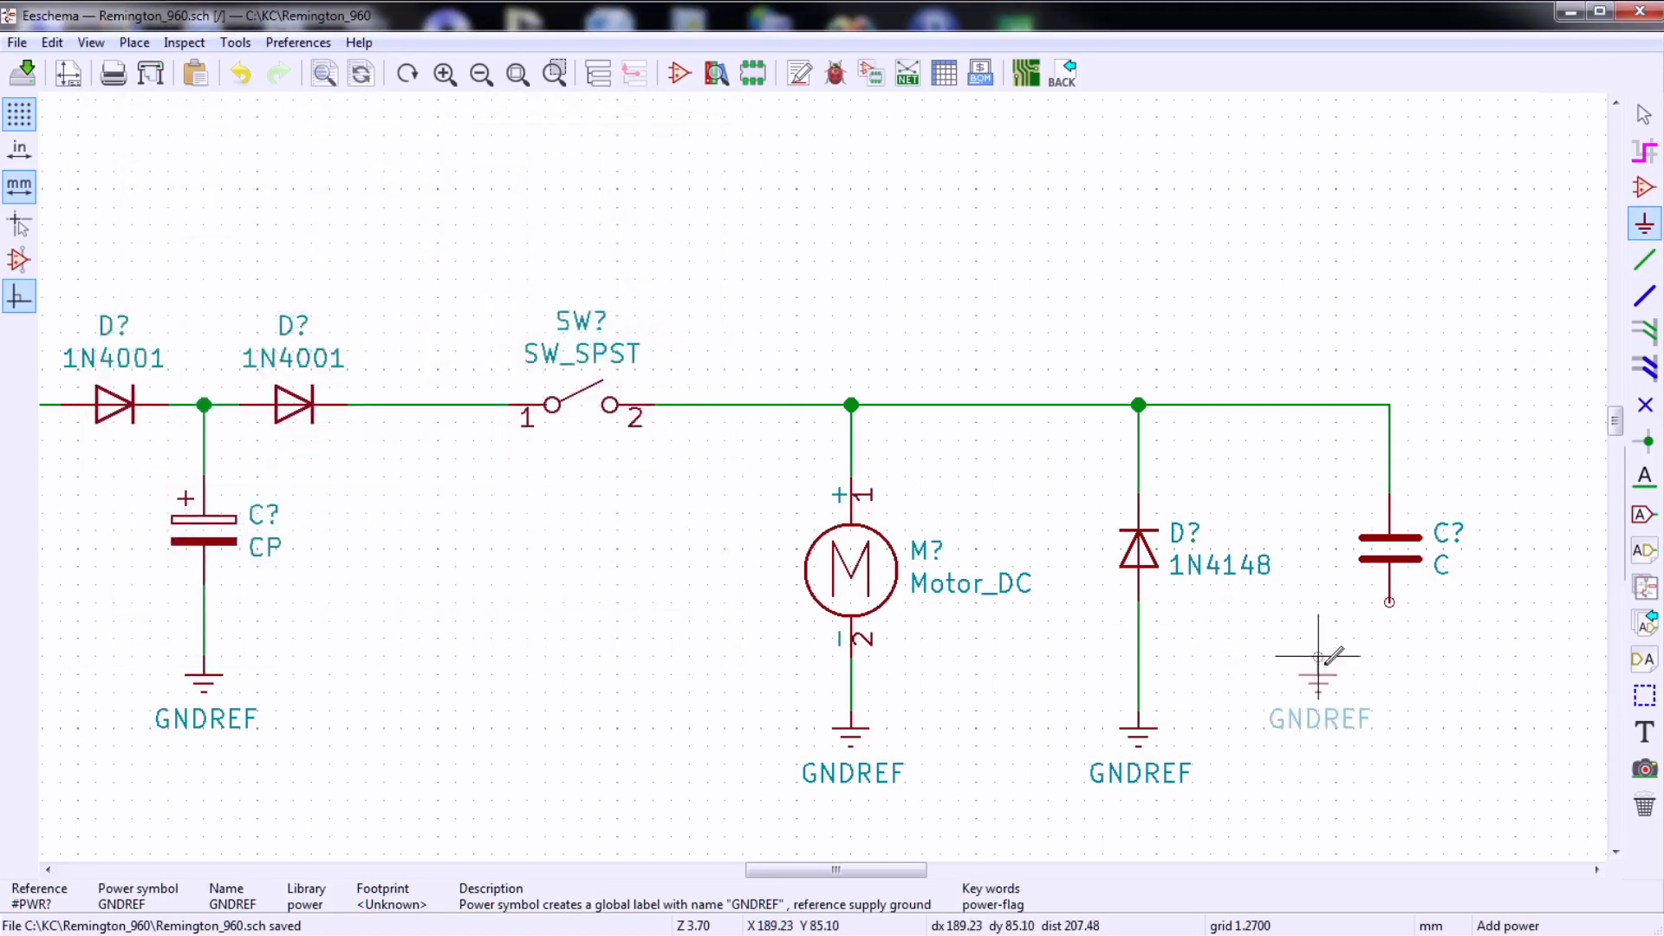
pyautogui.click(1389, 711)
pyautogui.press('w')
pyautogui.click(1389, 711)
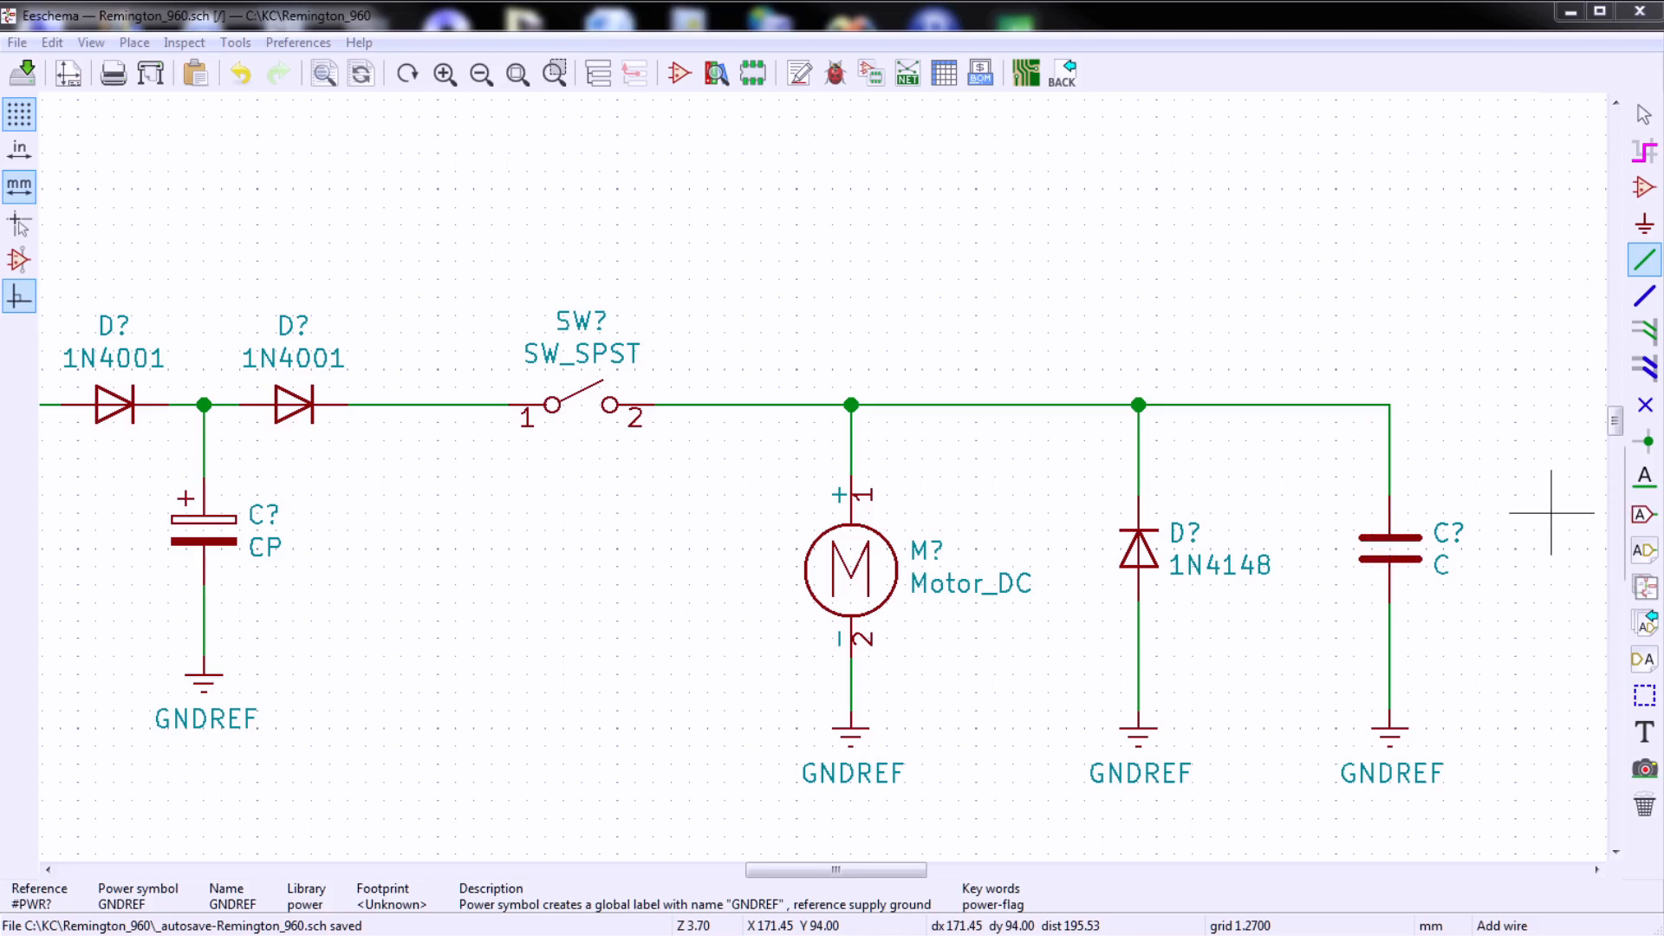
pyautogui.press('Escape')
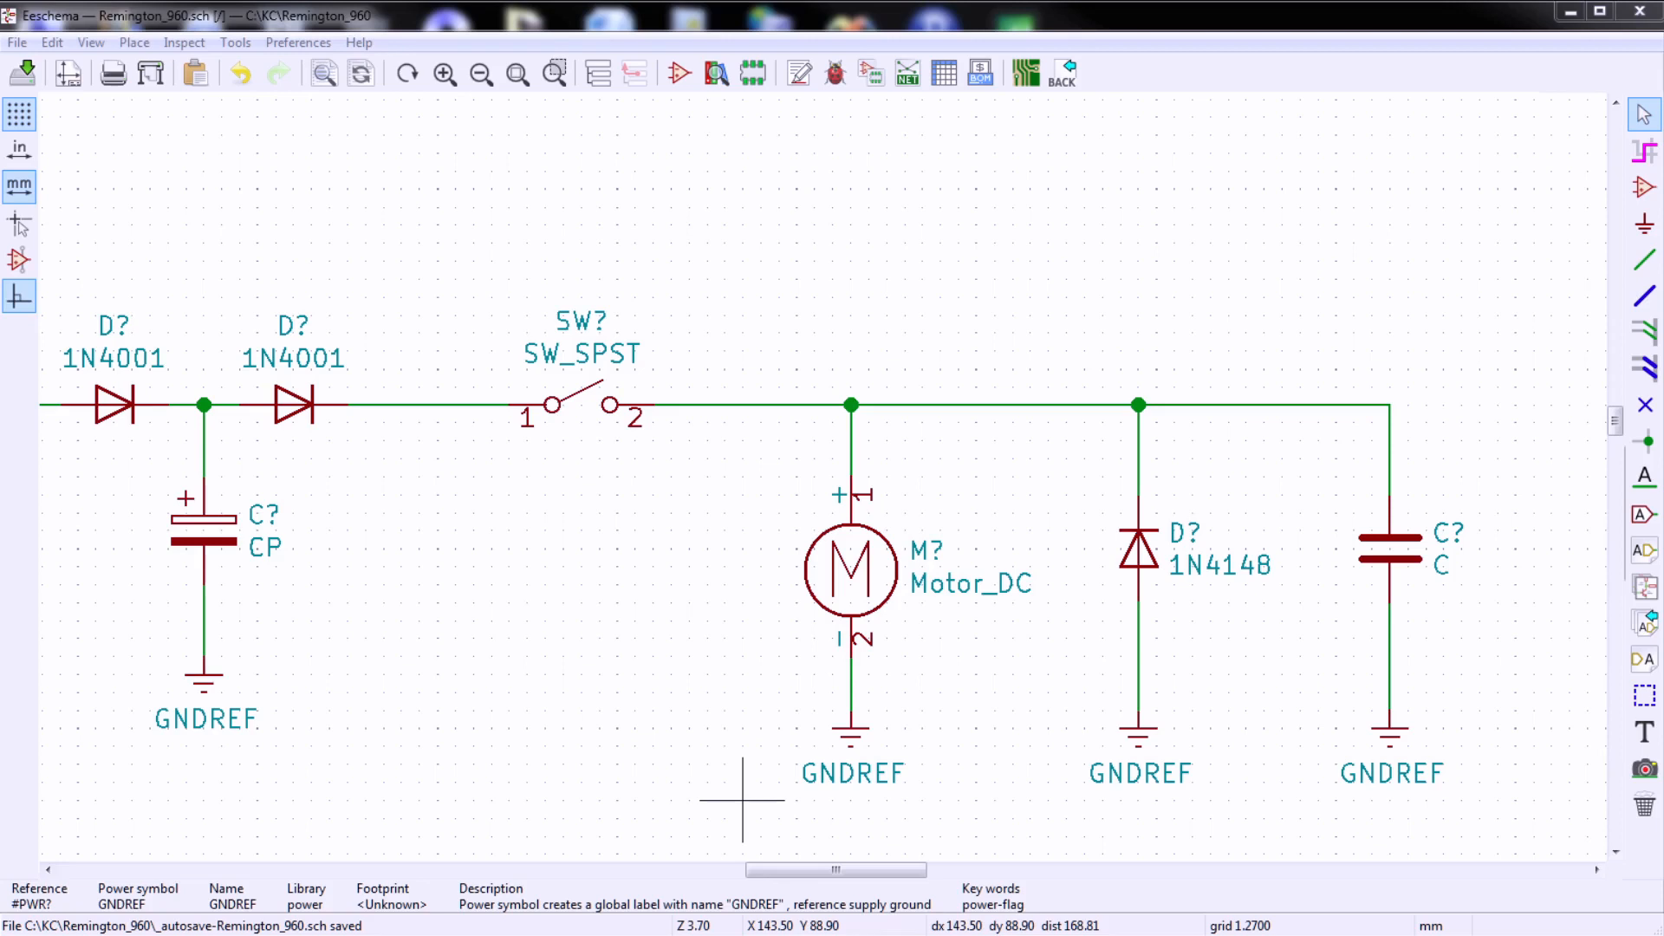
# - Place a net label MS1 with upward orientation above the wire between the second 1N4001 diode and the SPST switch
pyautogui.press('l')
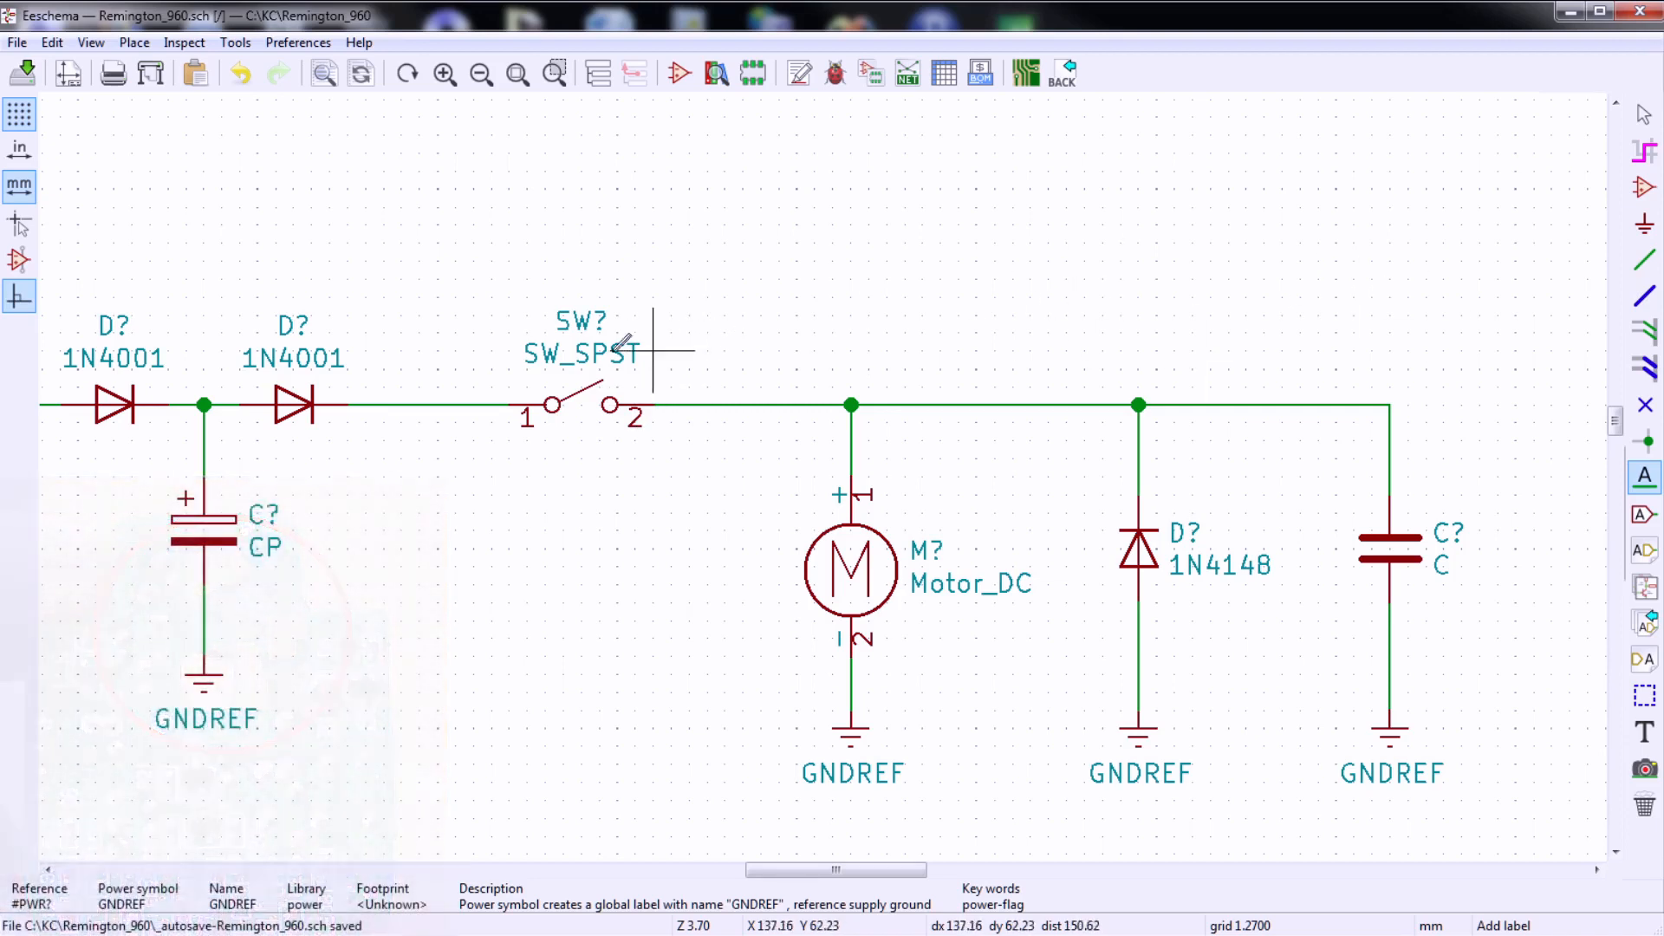
pyautogui.click(474, 260)
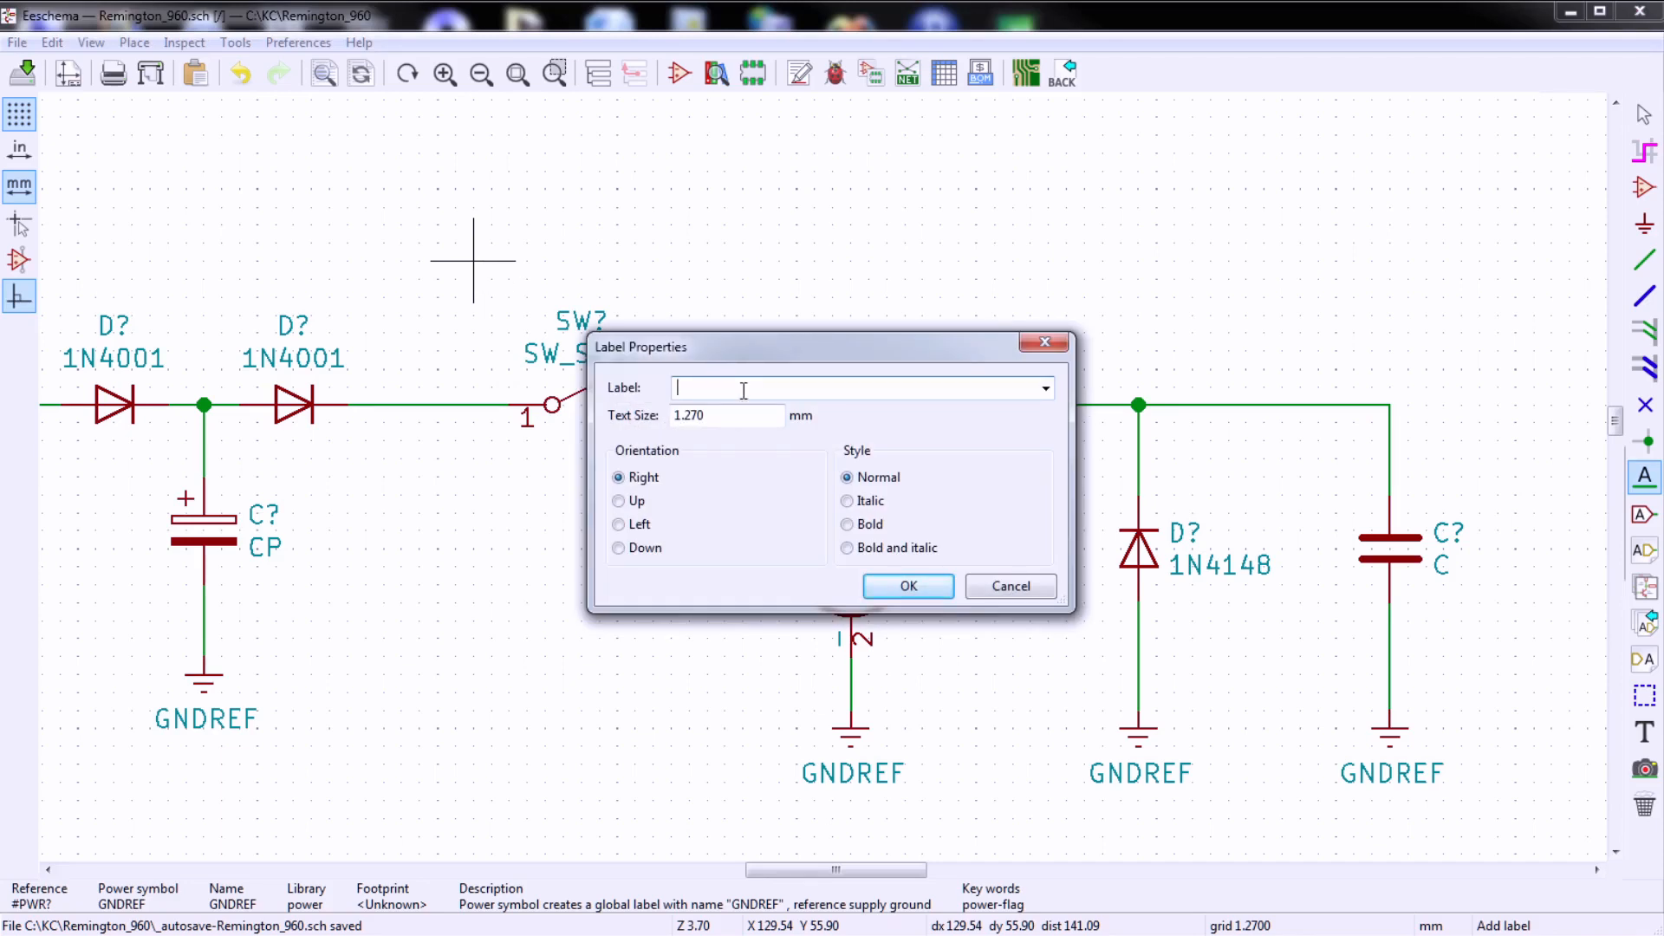
pyautogui.click(909, 586)
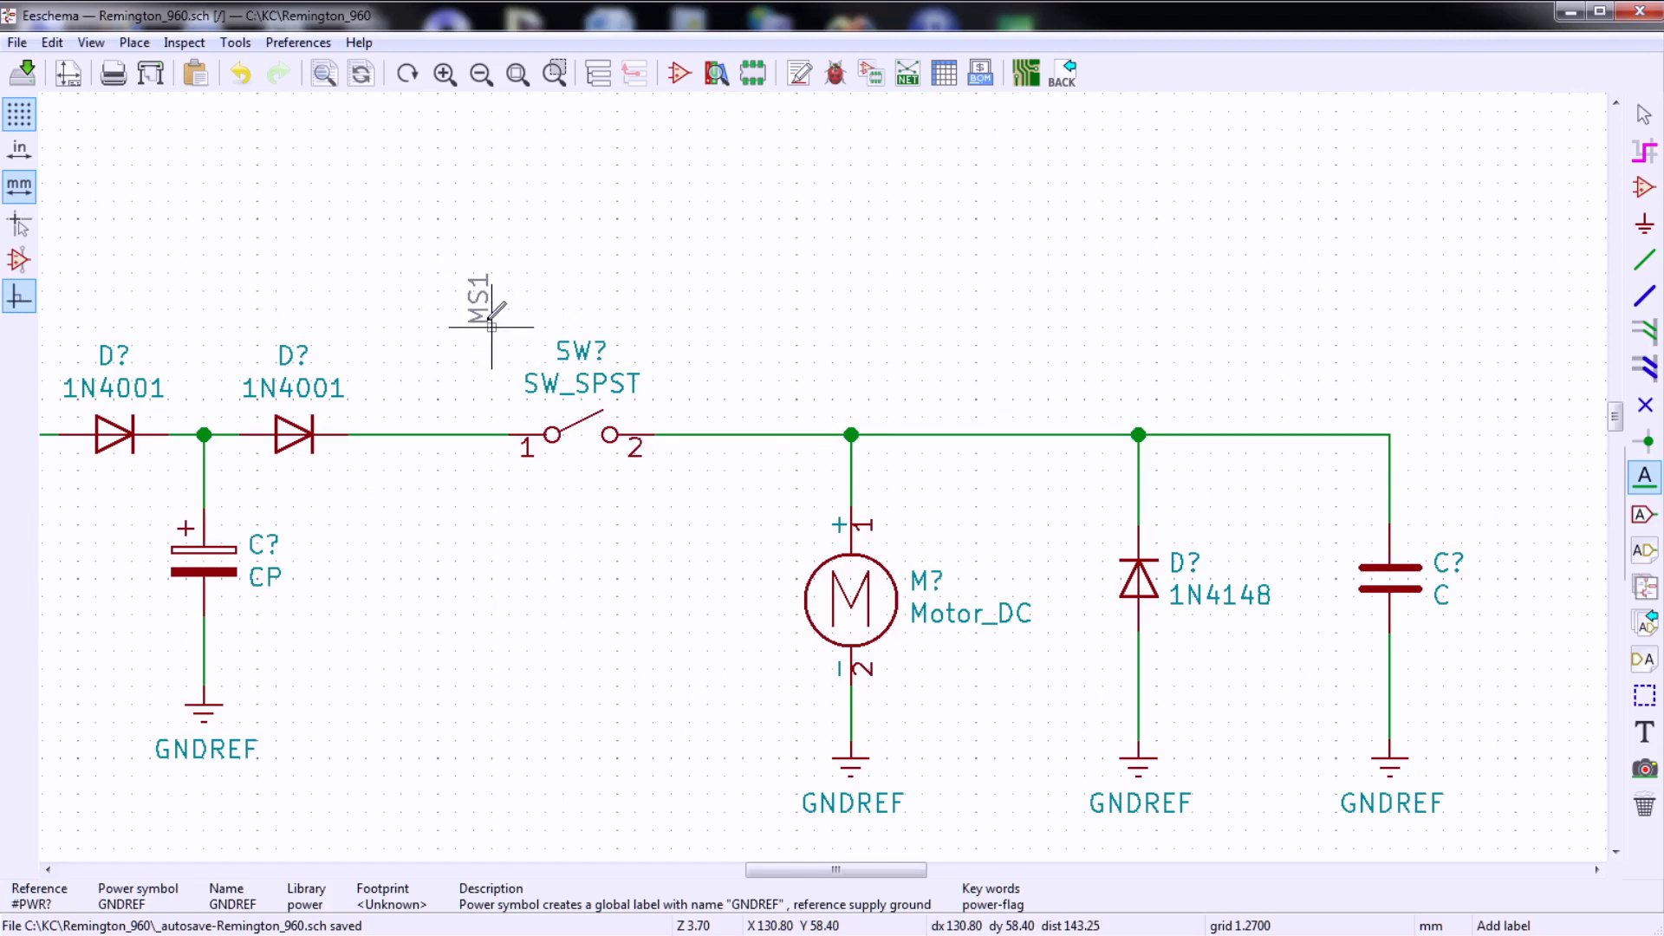
pyautogui.click(491, 327)
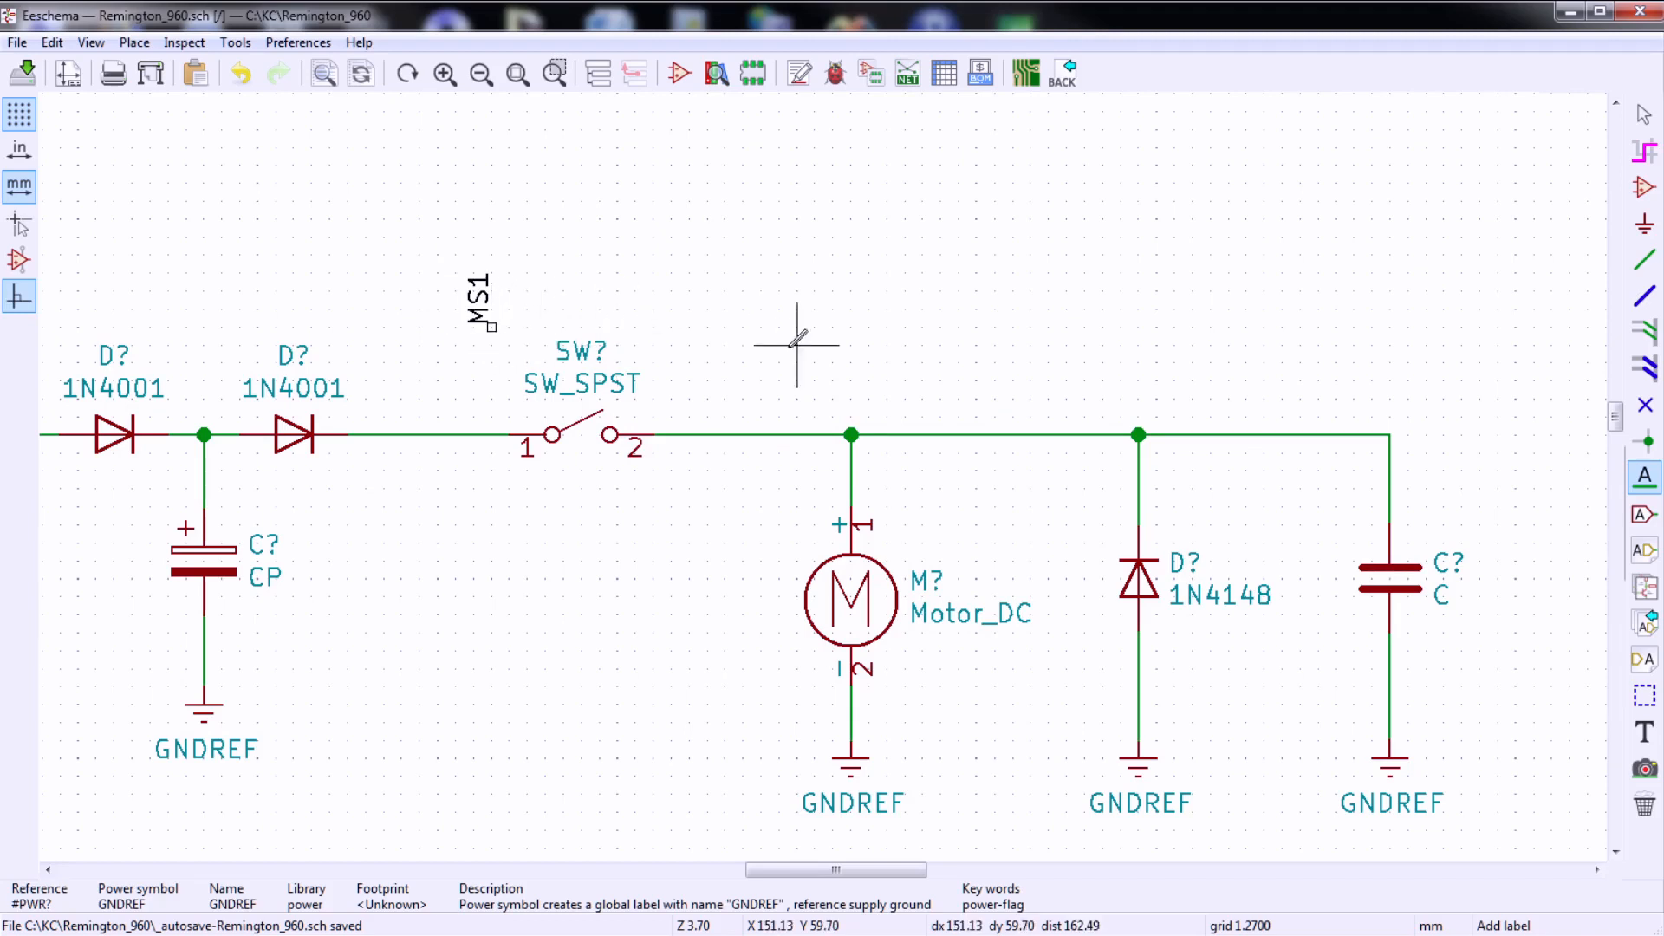
# - Place a net label MS2 with upward orientation above the wire between the SPST switch and the motor
pyautogui.click(689, 328)
pyautogui.write('MS')
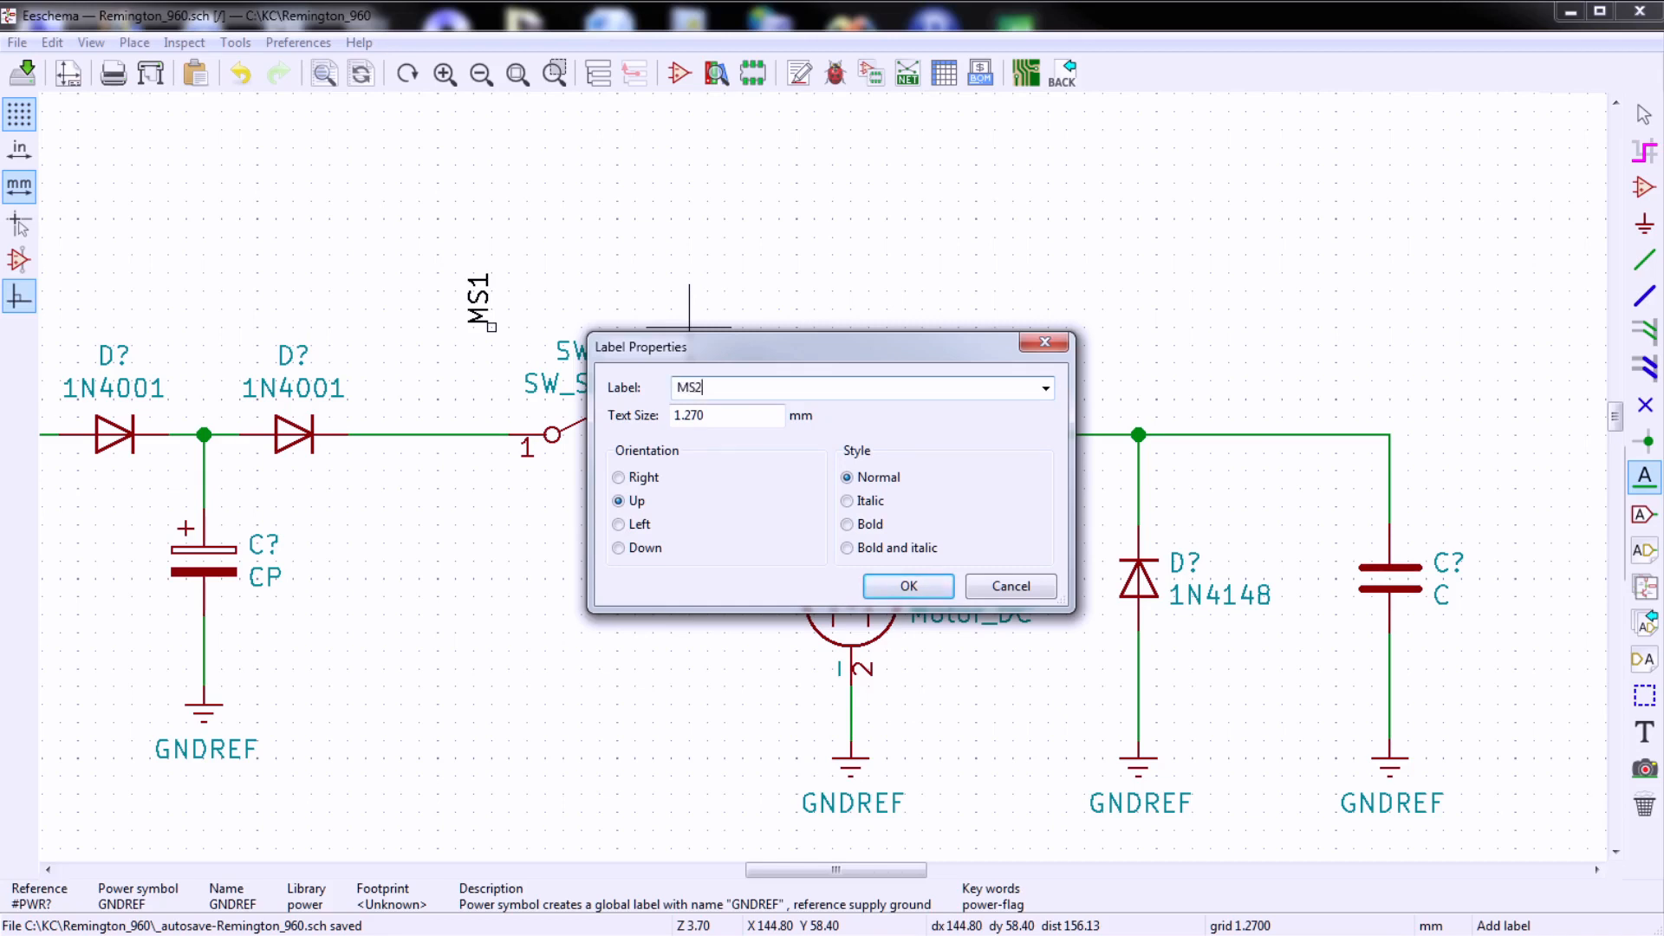
pyautogui.write('2')
pyautogui.click(908, 586)
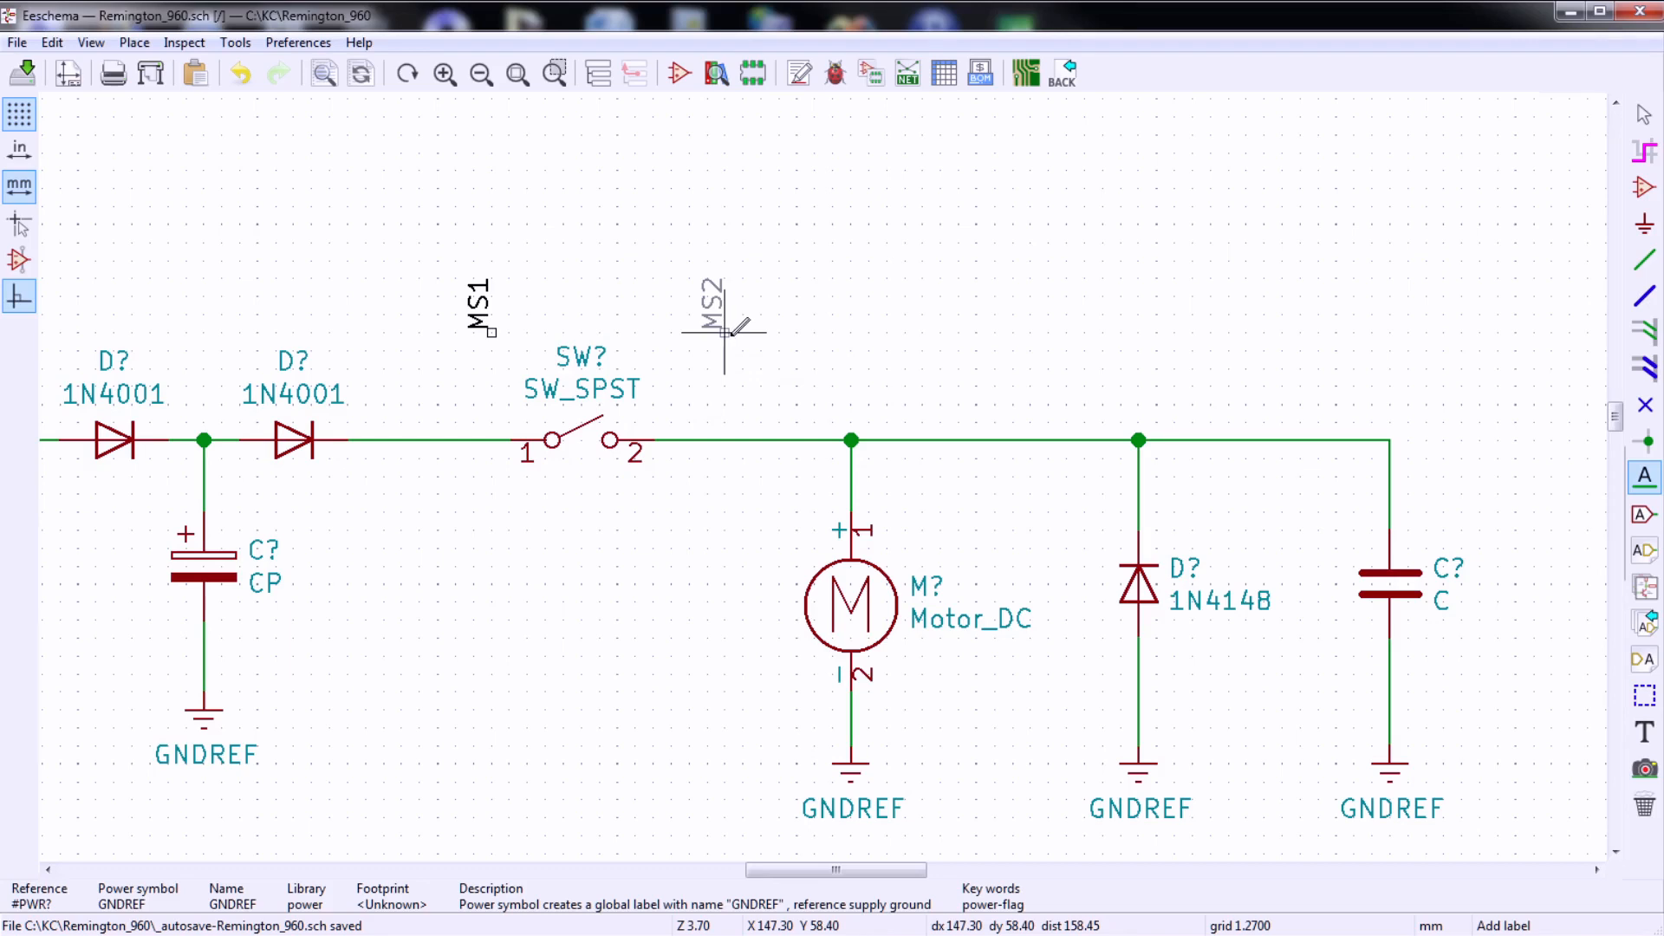
pyautogui.click(725, 332)
# - Wire the MS2 and MS1 labels down to the main supply line on either side of the switch
pyautogui.click(1644, 259)
pyautogui.click(725, 332)
pyautogui.click(725, 440)
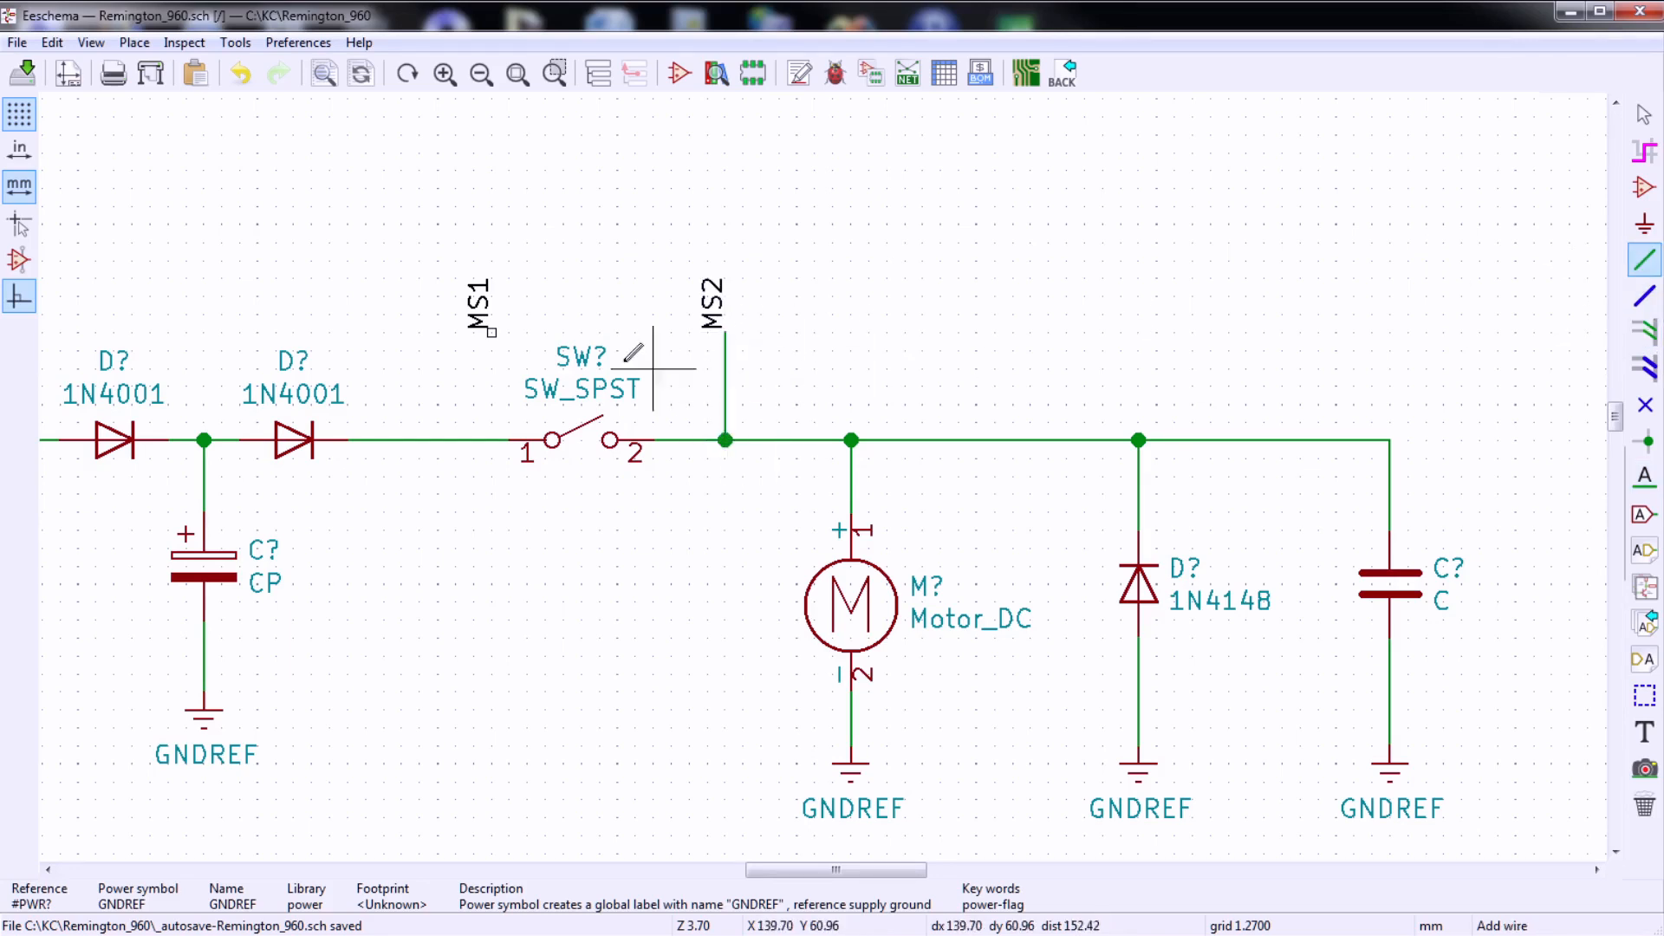
pyautogui.click(492, 332)
pyautogui.click(485, 439)
# - Annotate the entire schematic, sorting components by X position and keeping existing annotations
pyautogui.scroll(-1, 564, 350)
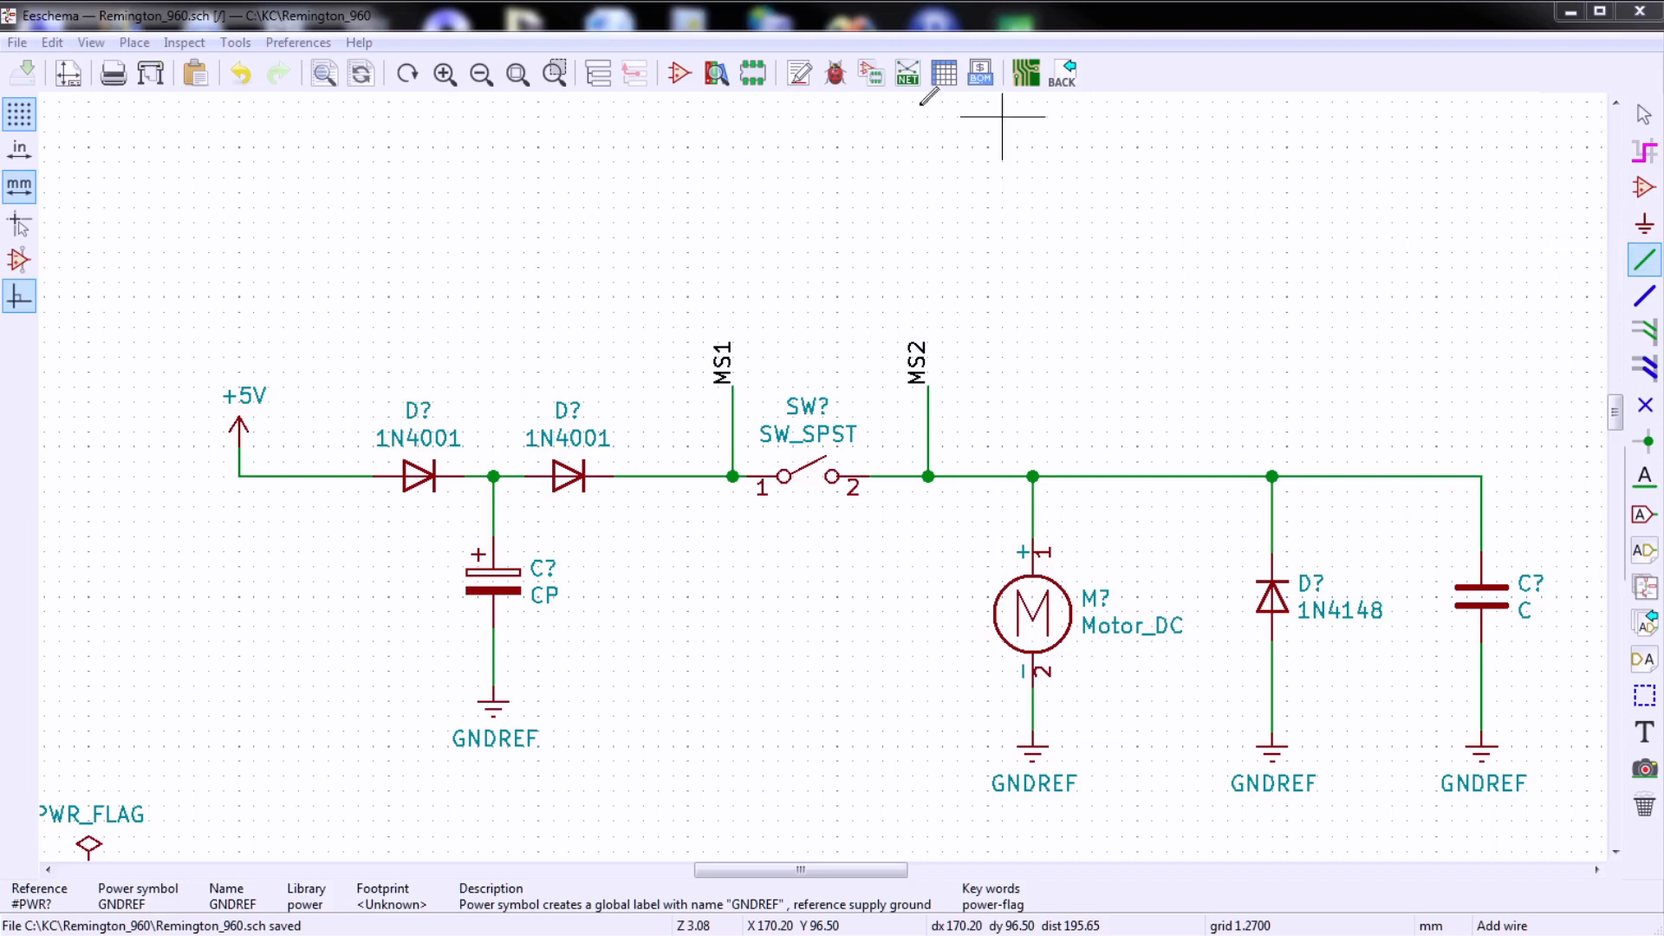
pyautogui.click(799, 73)
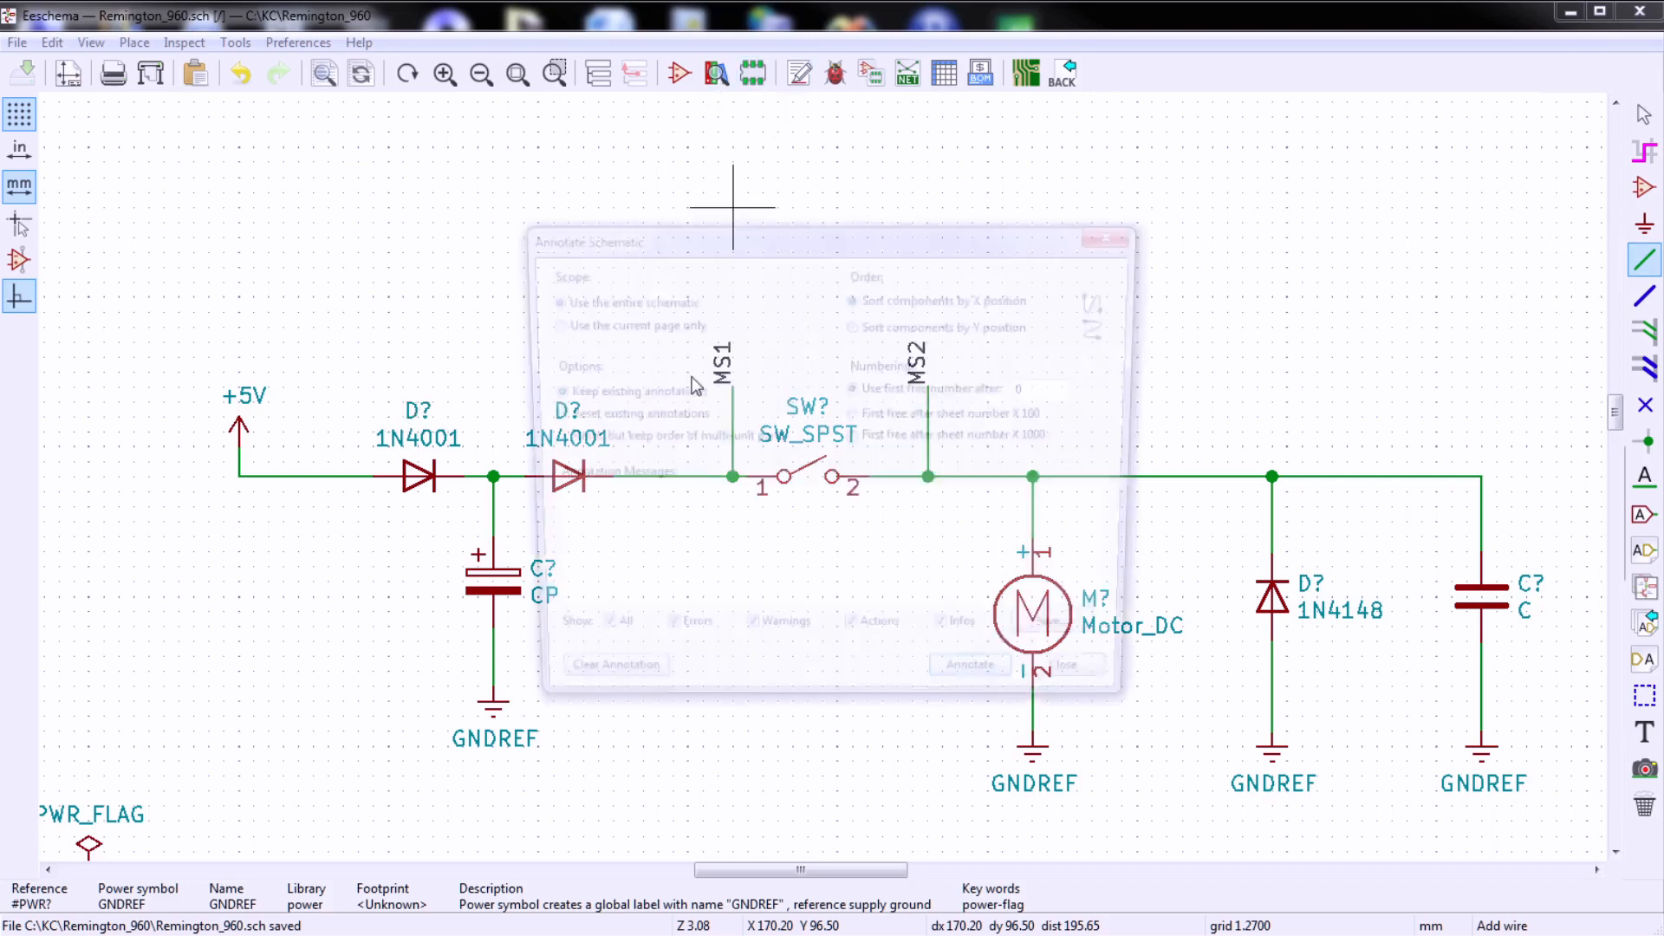
pyautogui.click(983, 690)
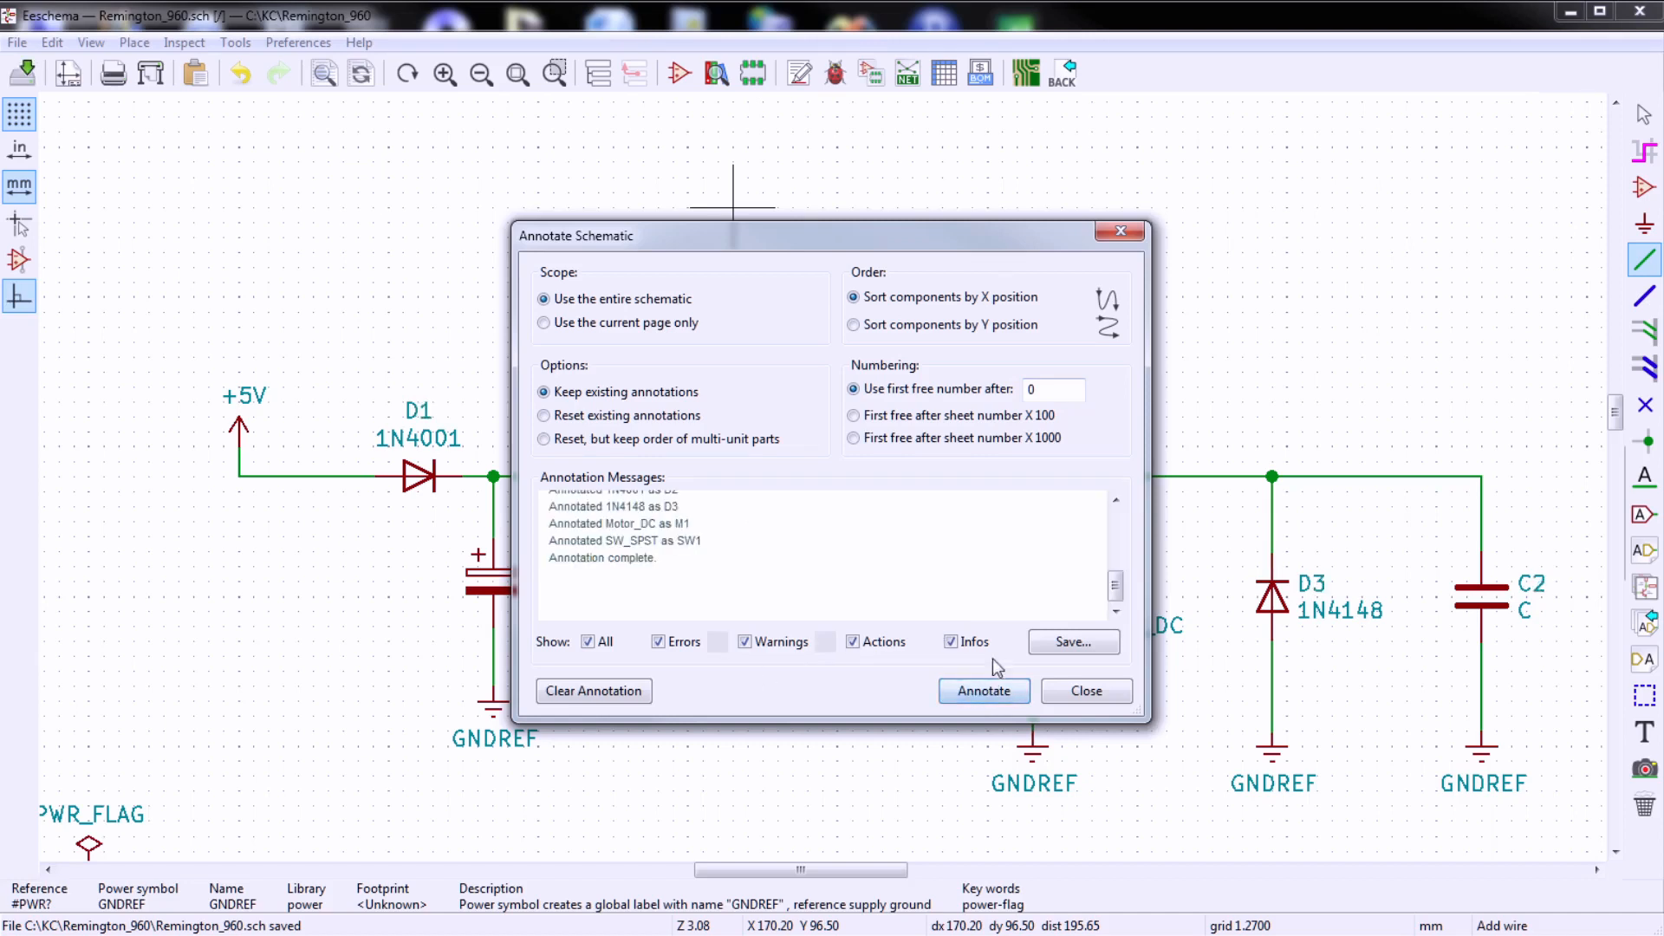
pyautogui.click(1087, 691)
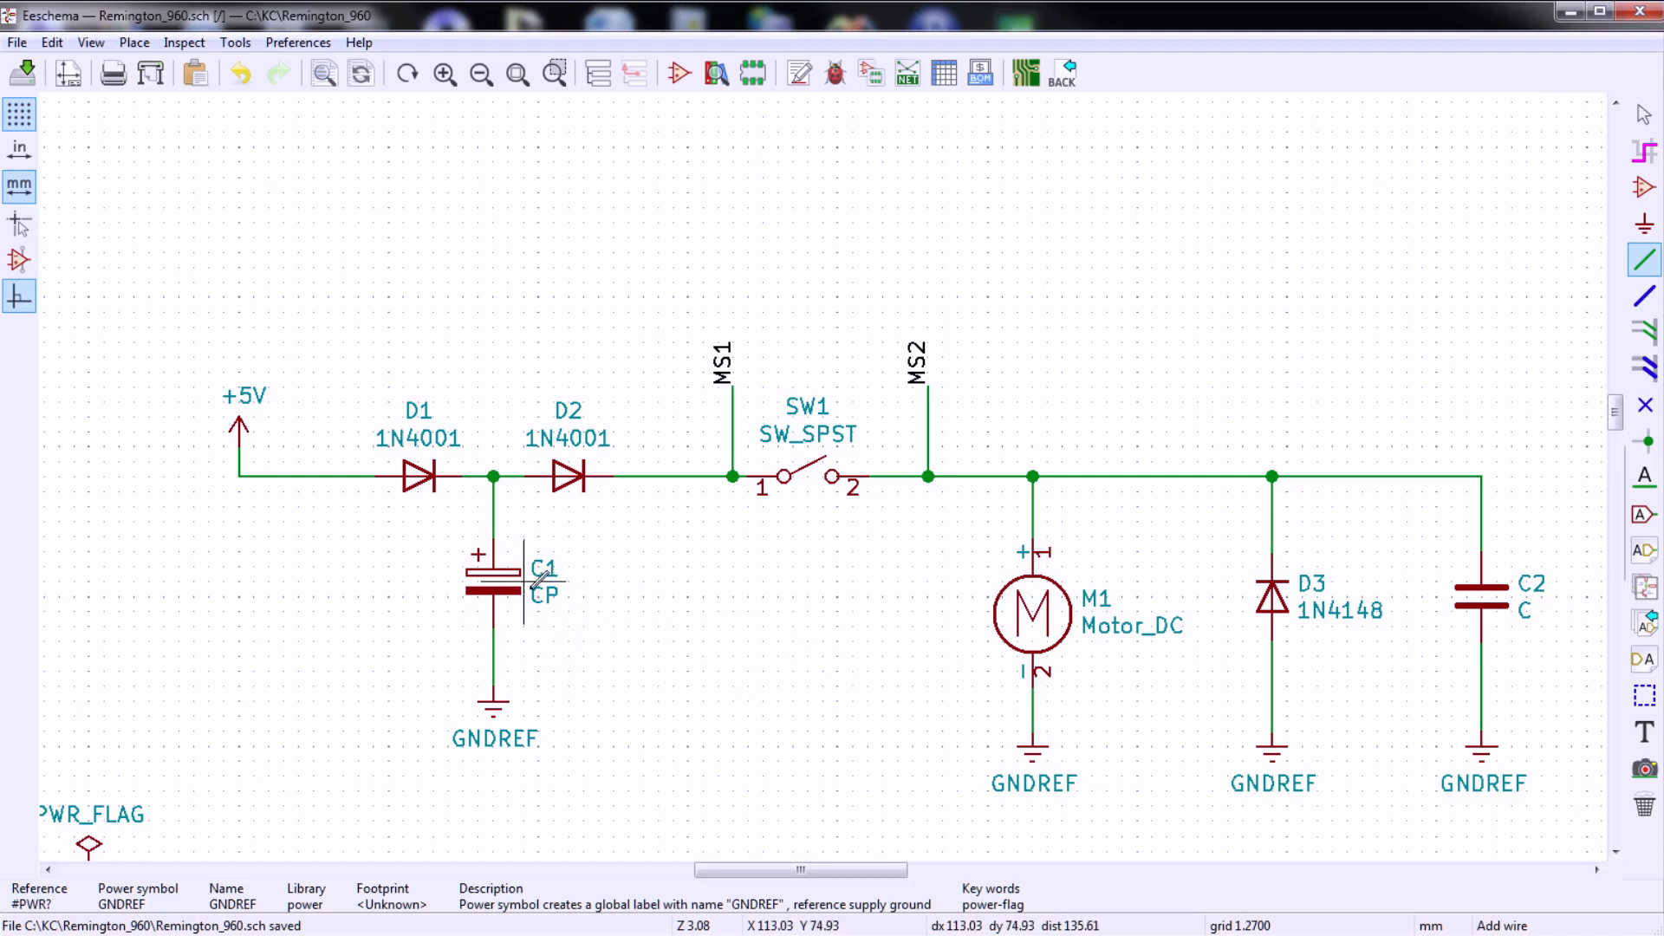
# - Set the value of polarized capacitor C1 to 100uF
pyautogui.click(1644, 115)
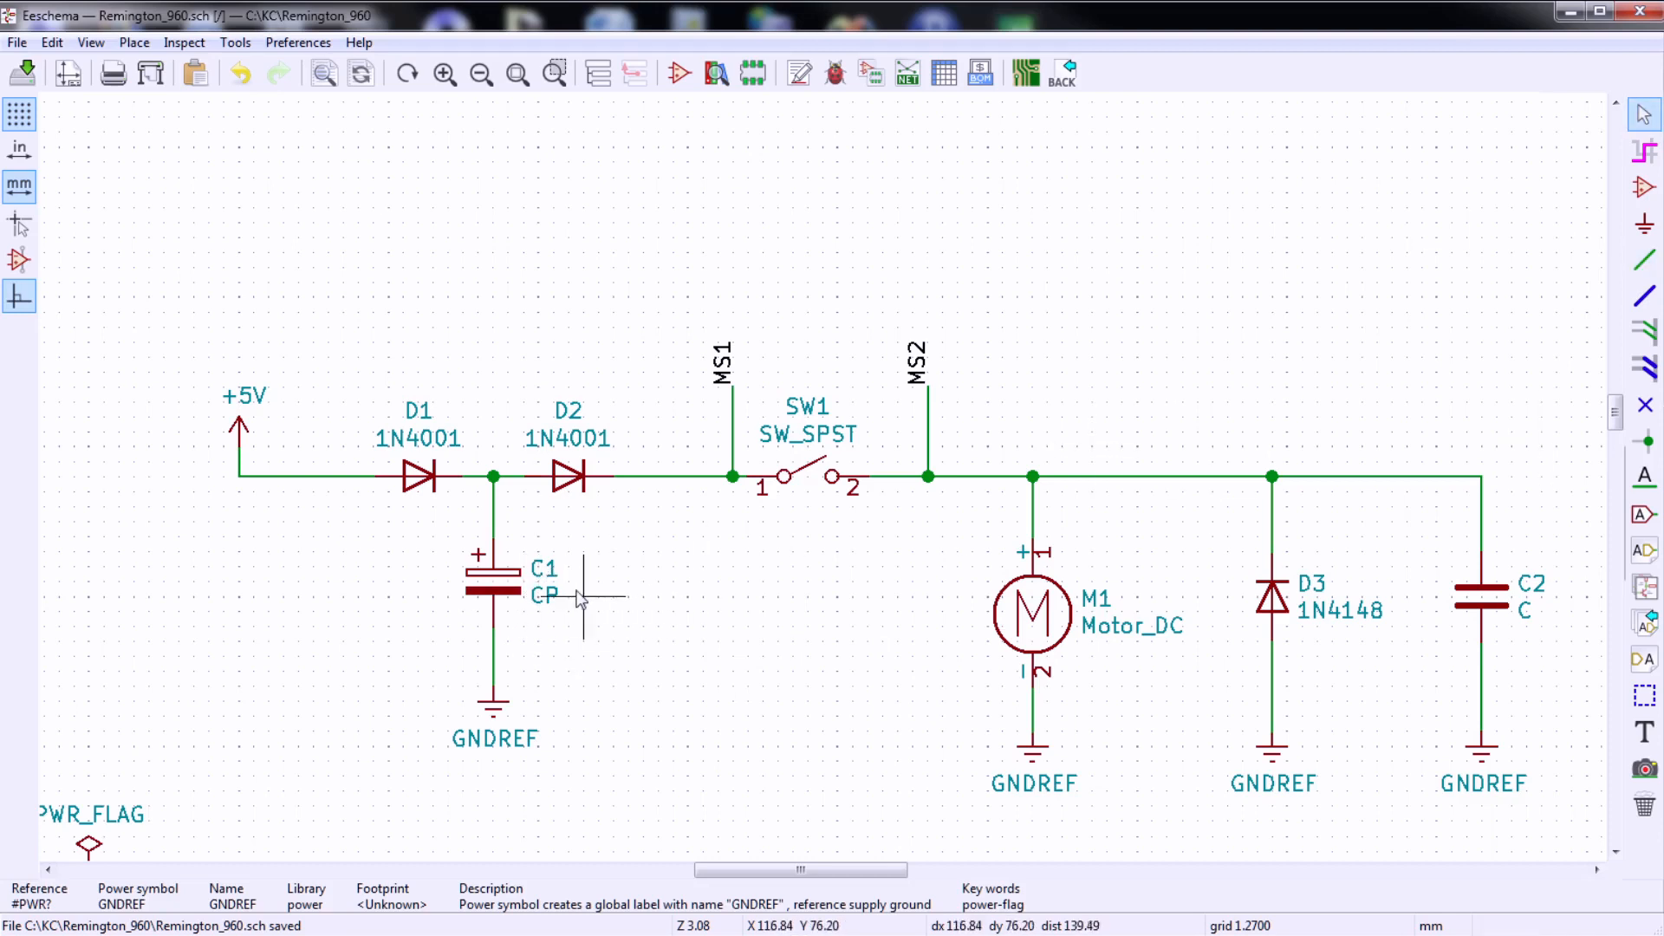
pyautogui.rightClick(534, 592)
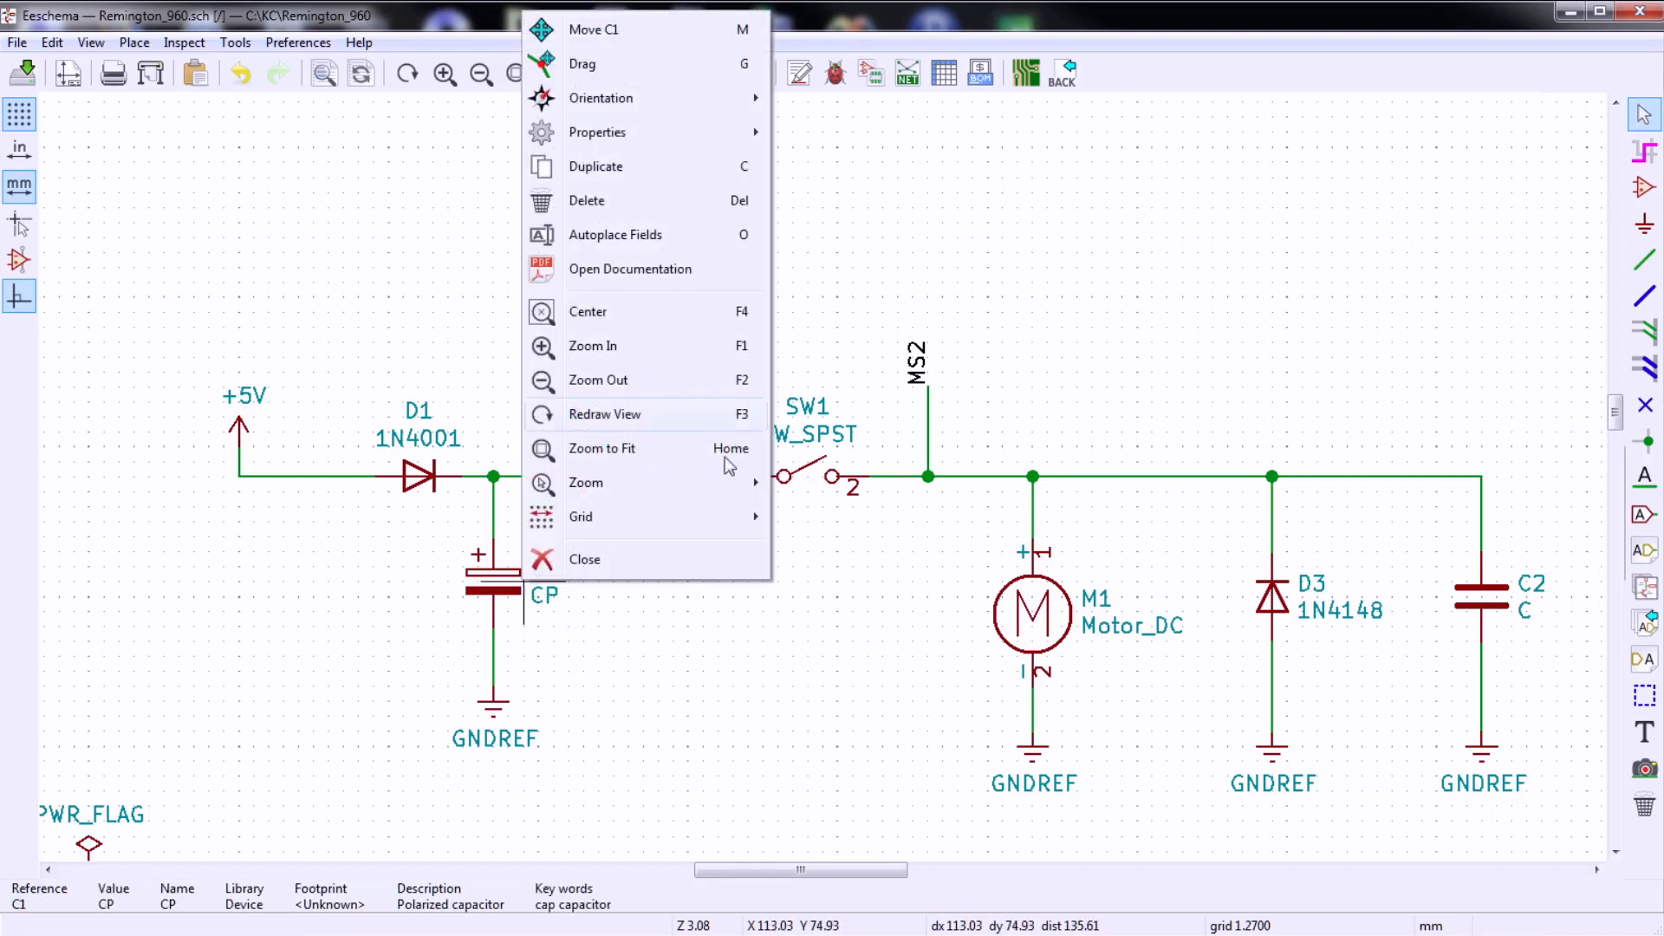
pyautogui.moveTo(670, 137)
pyautogui.click(845, 165)
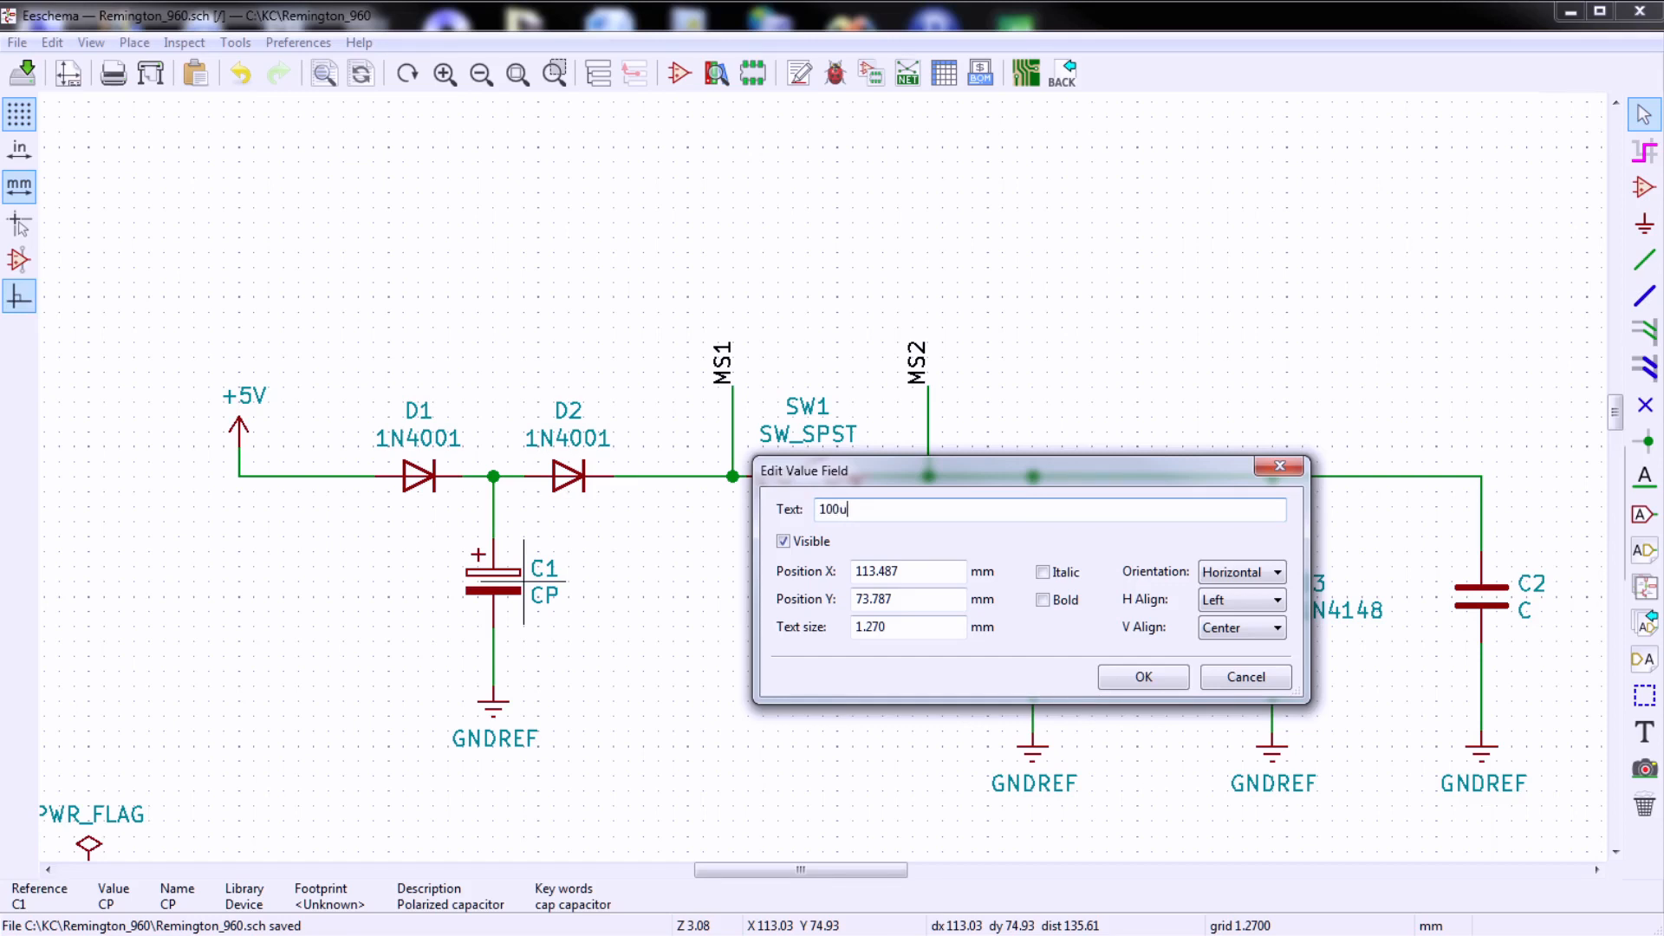
pyautogui.click(1143, 677)
# - Set the value of unpolarized capacitor C2 to 100nF
pyautogui.press('v')
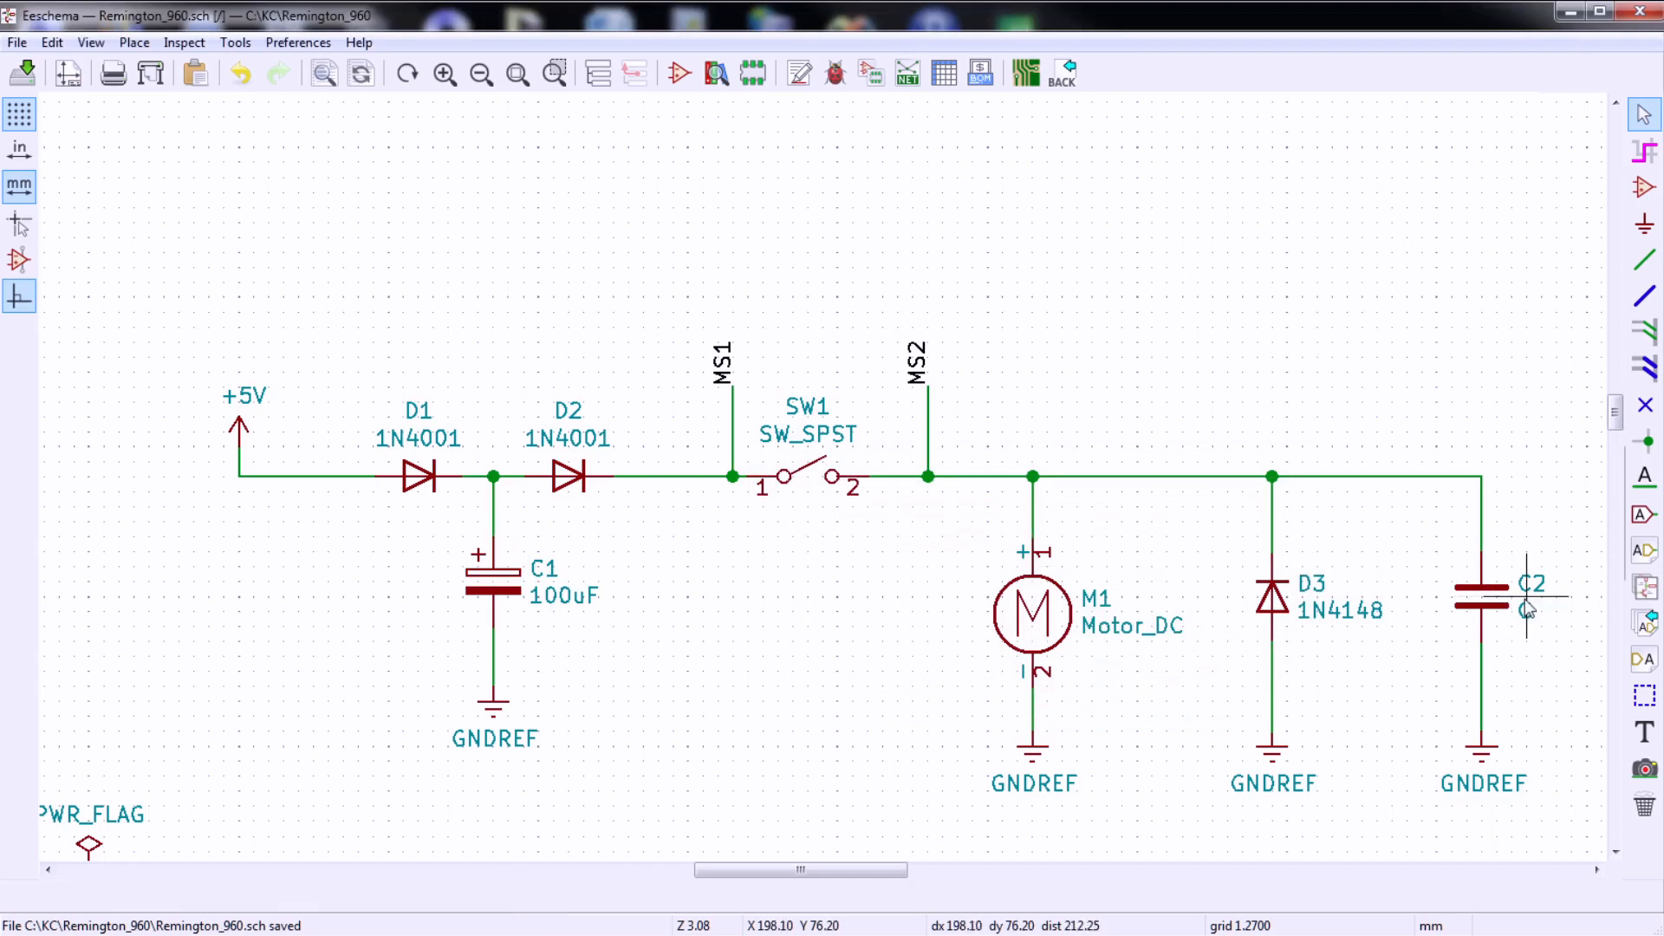
pyautogui.rightClick(1528, 610)
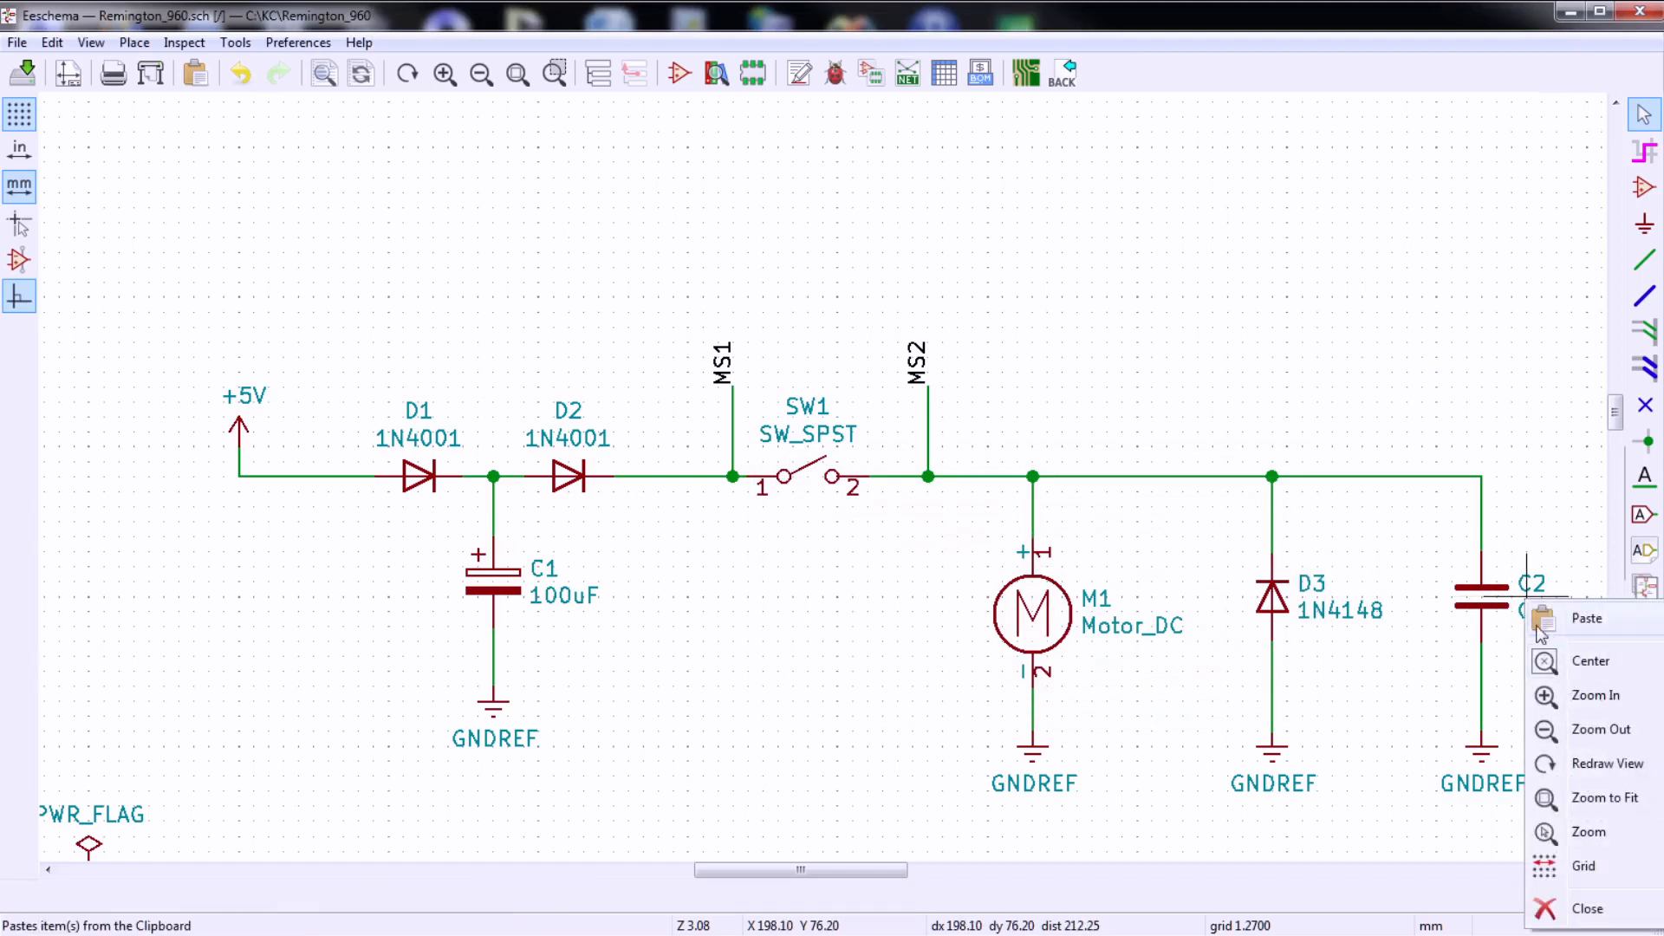
pyautogui.click(1500, 609)
pyautogui.rightClick(1500, 609)
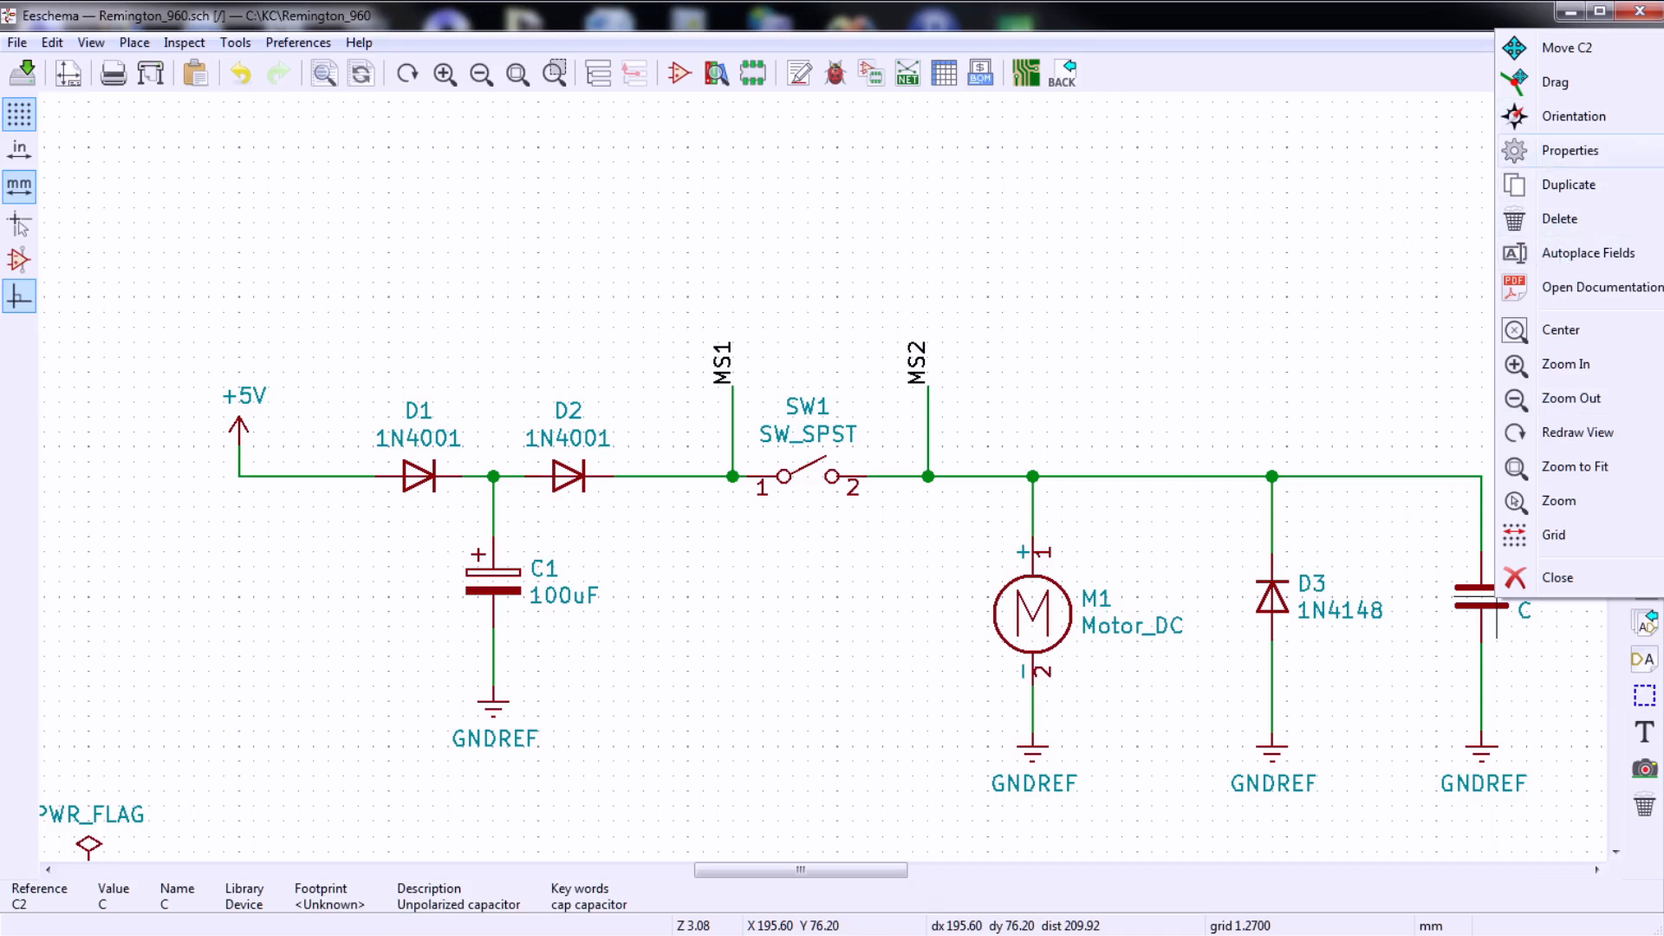
pyautogui.click(1663, 185)
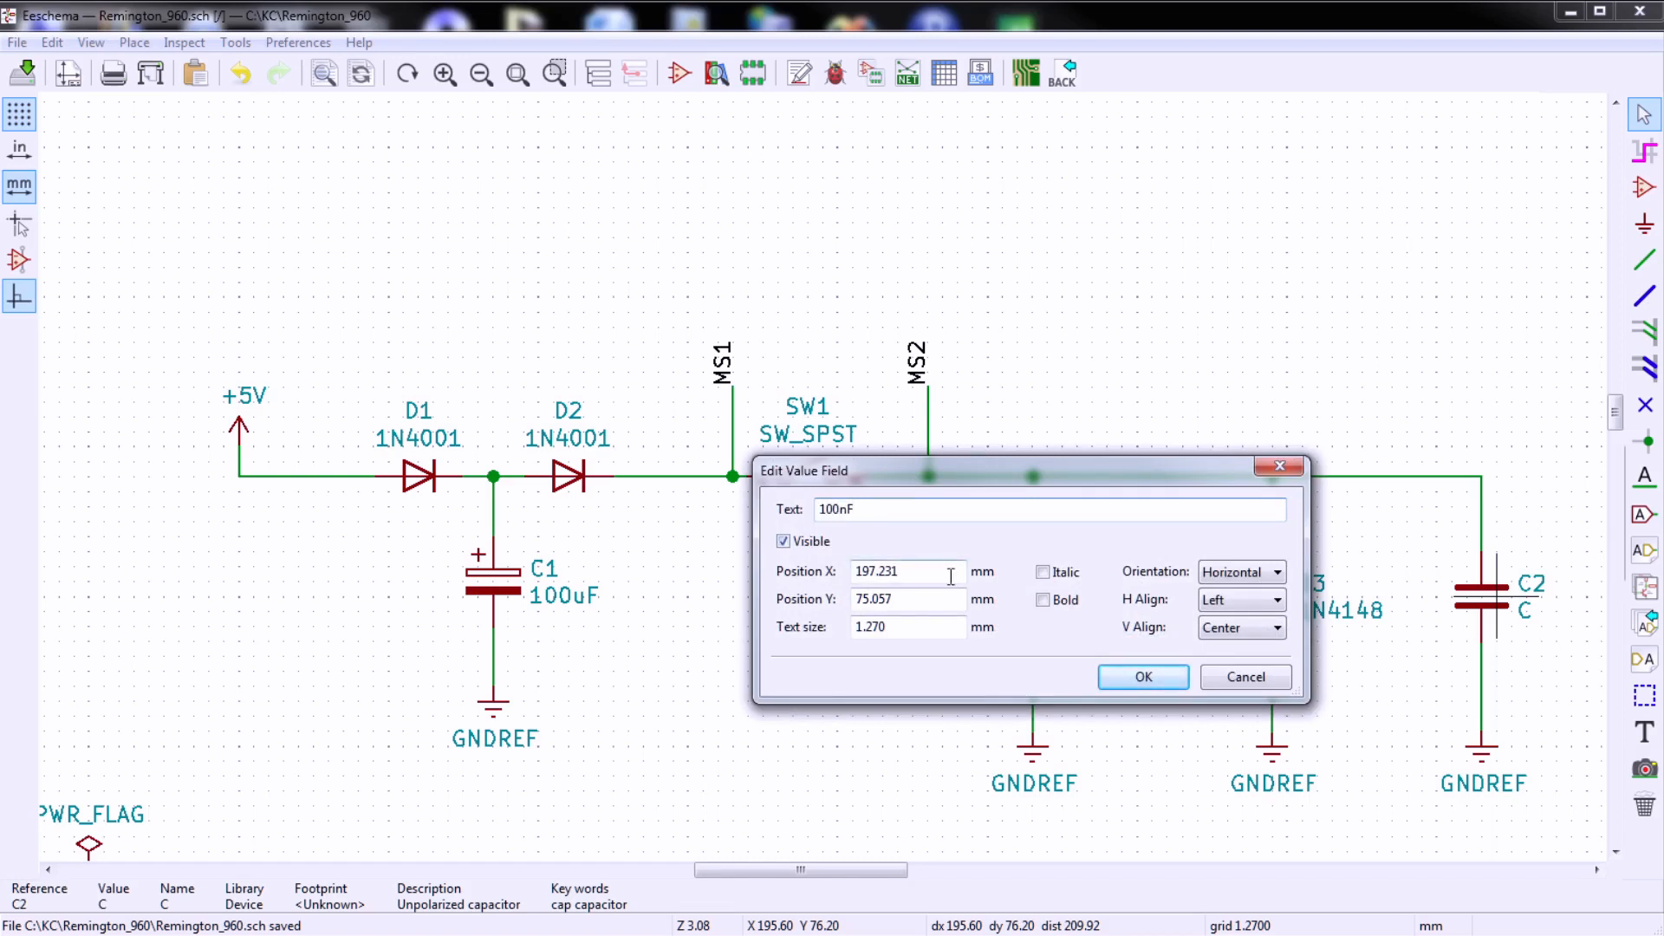
pyautogui.click(1127, 678)
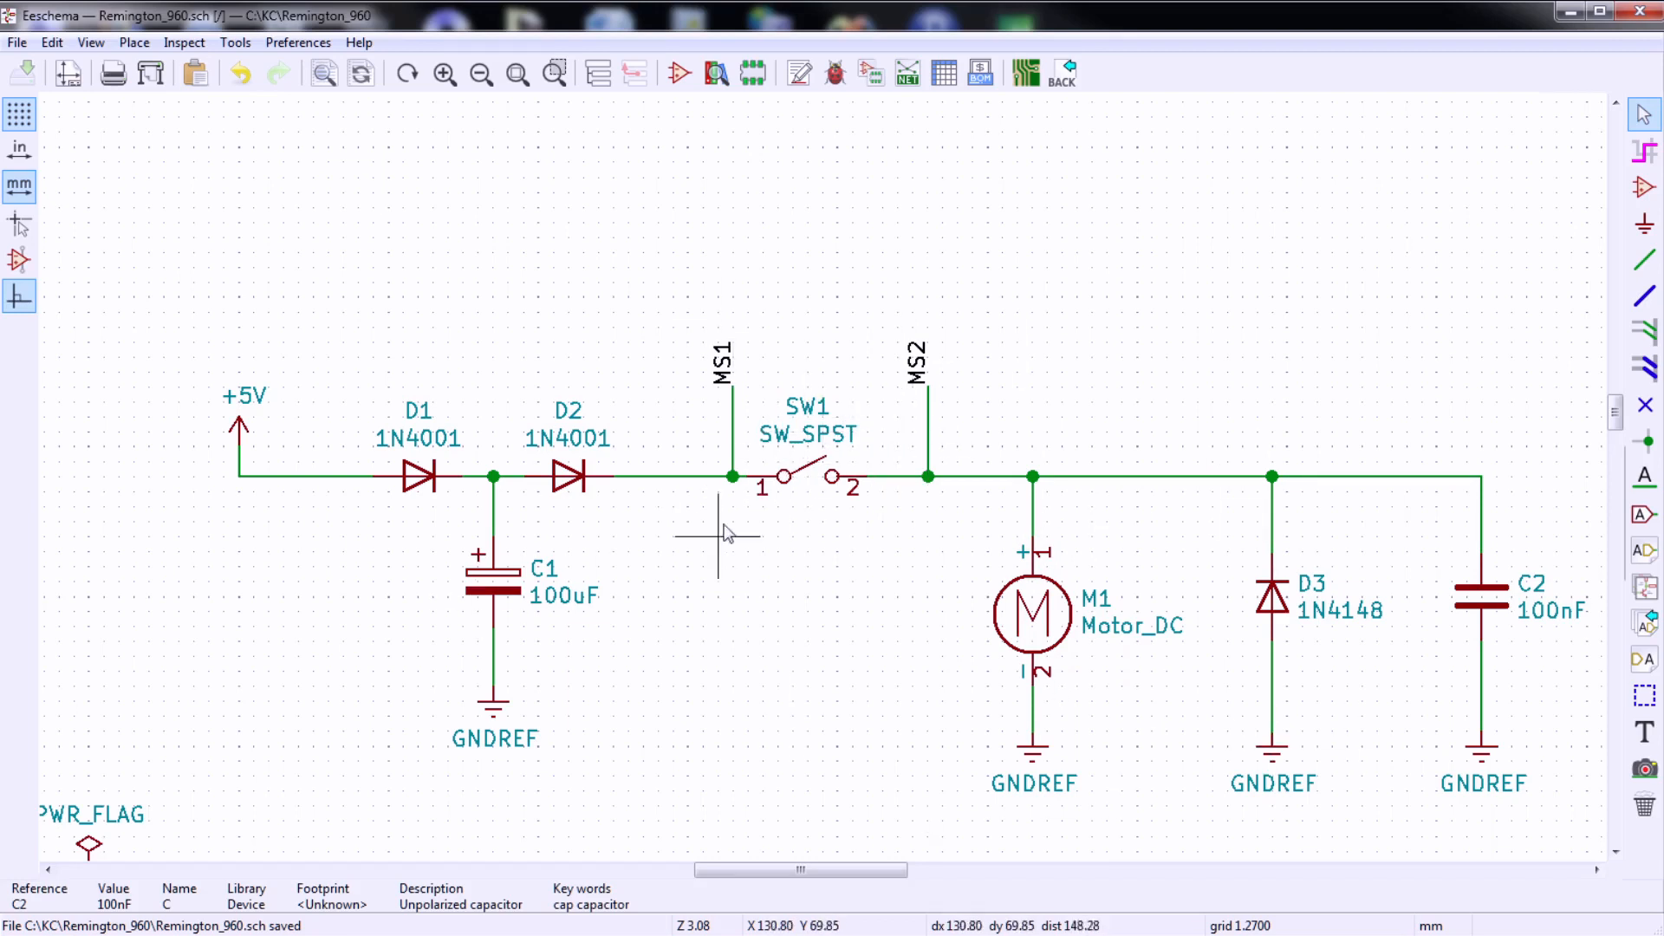
# - Change the SPST switch's reference to #SW1 in its symbol properties
pyautogui.rightClick(822, 464)
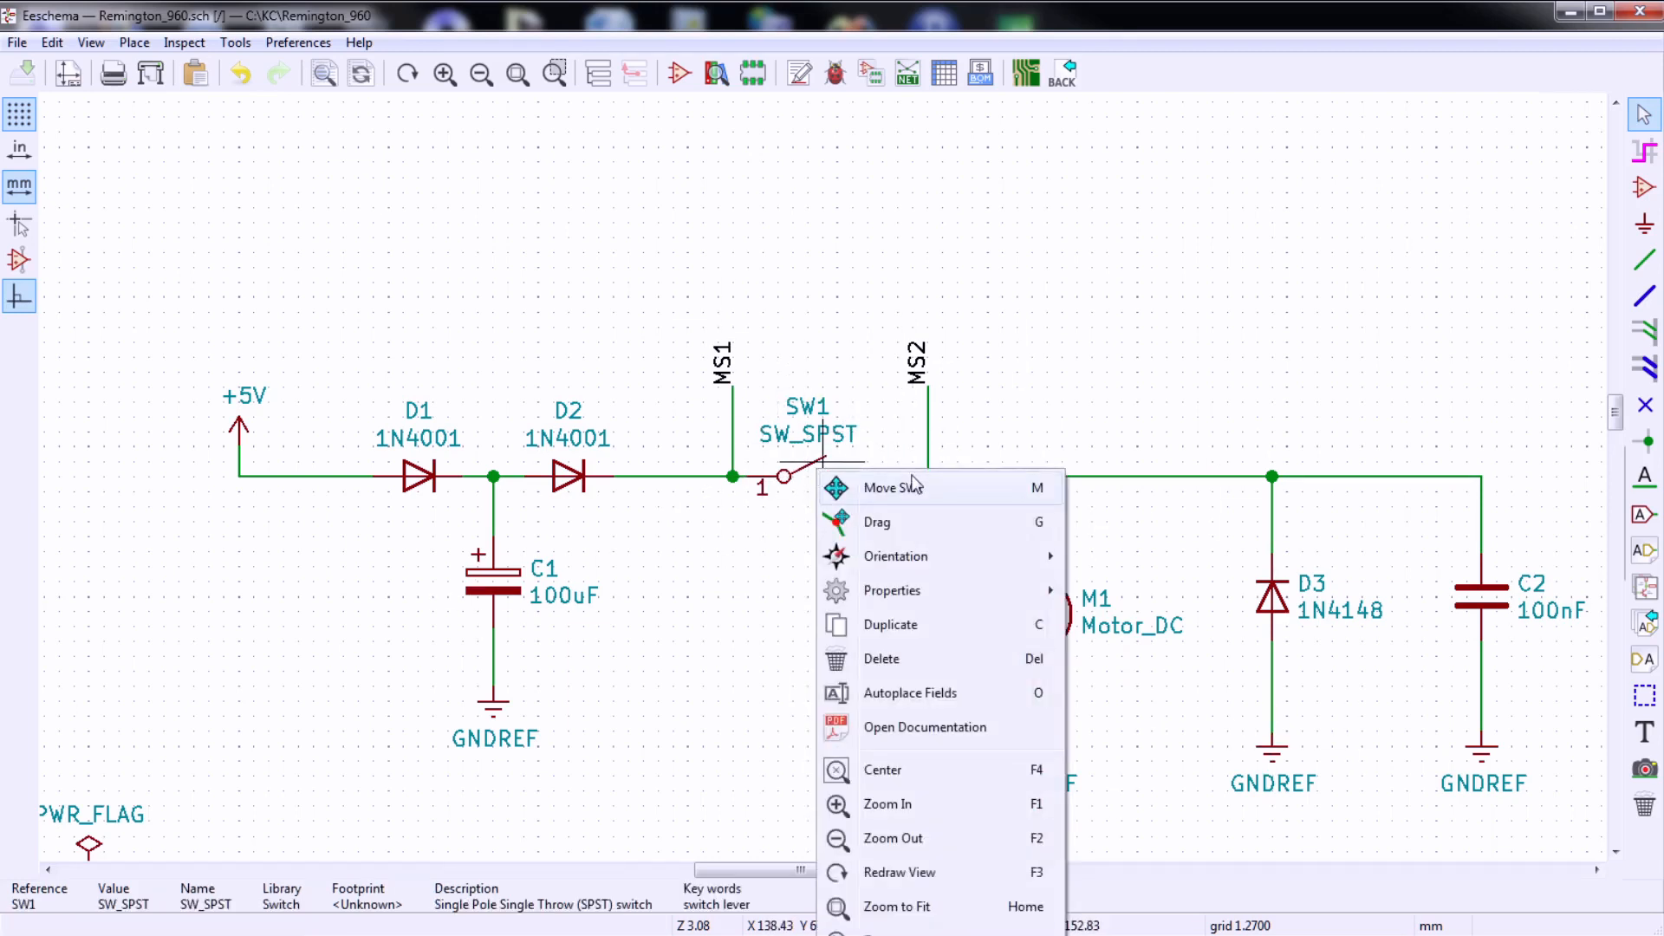
pyautogui.moveTo(872, 592)
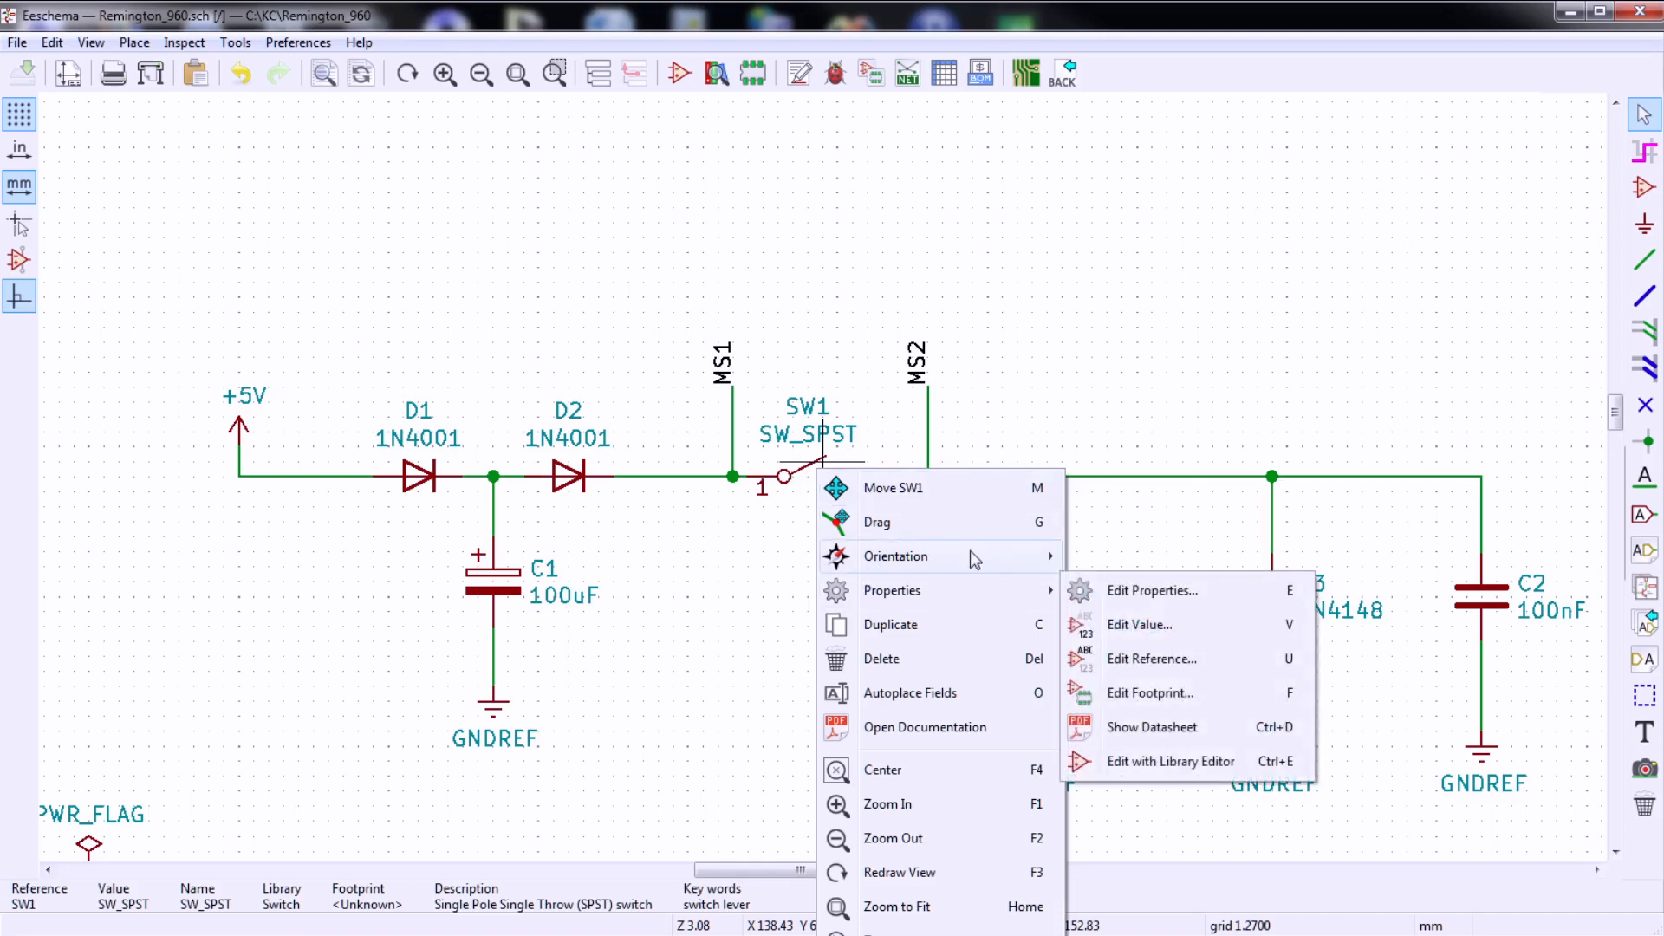
pyautogui.click(1152, 590)
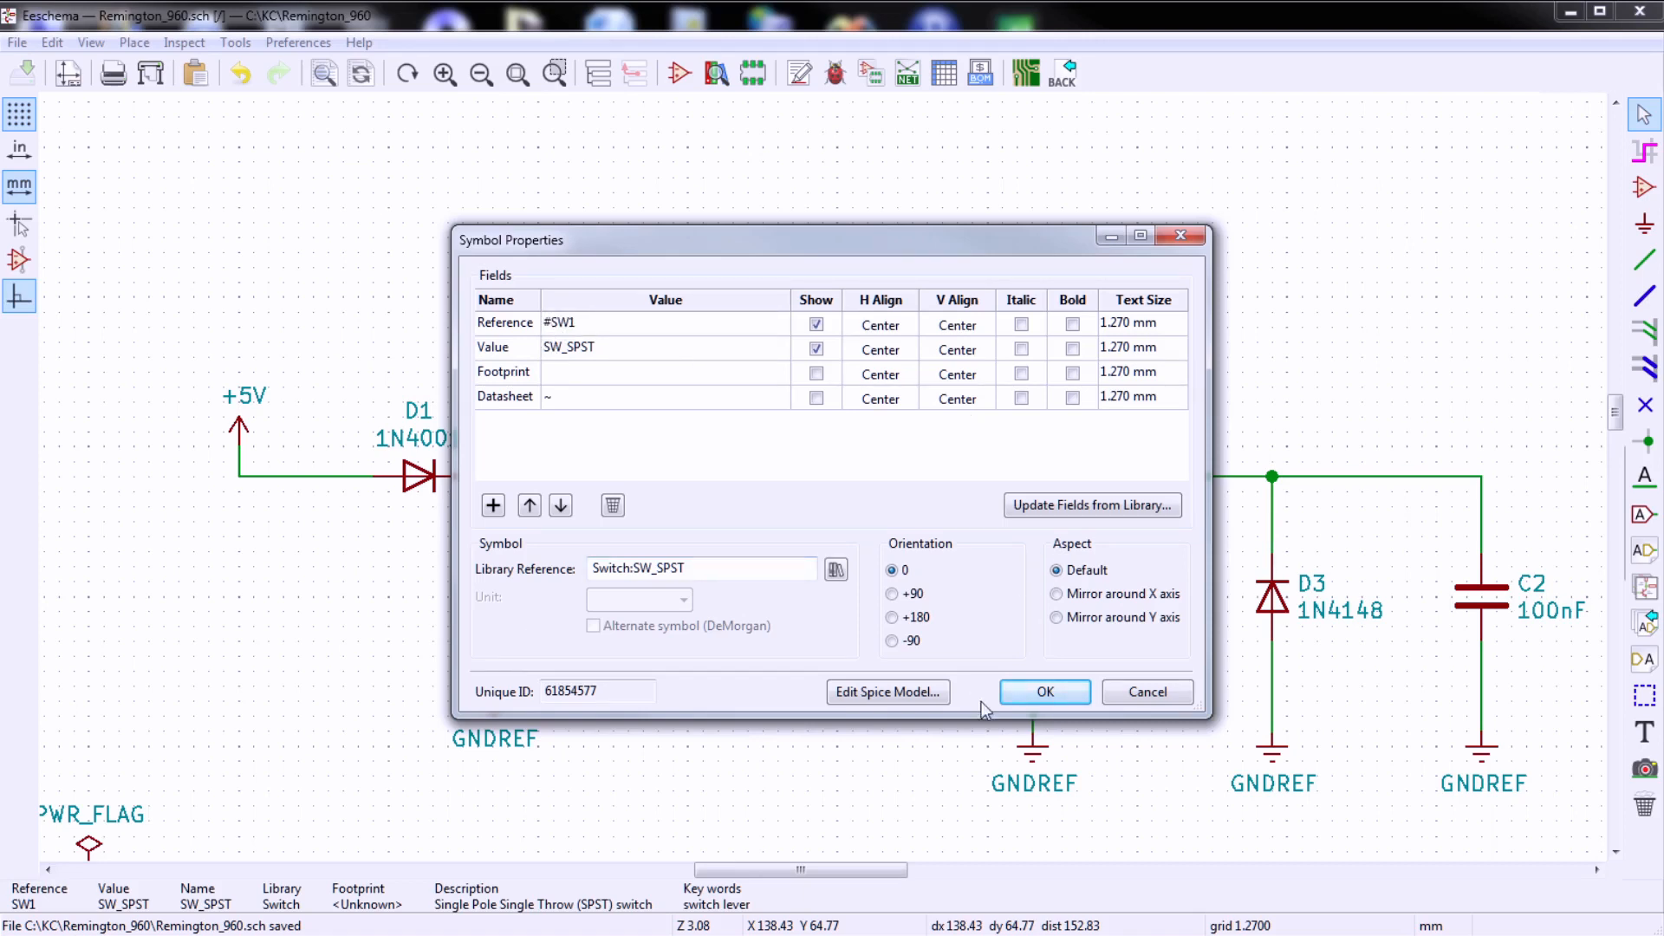
pyautogui.click(1032, 693)
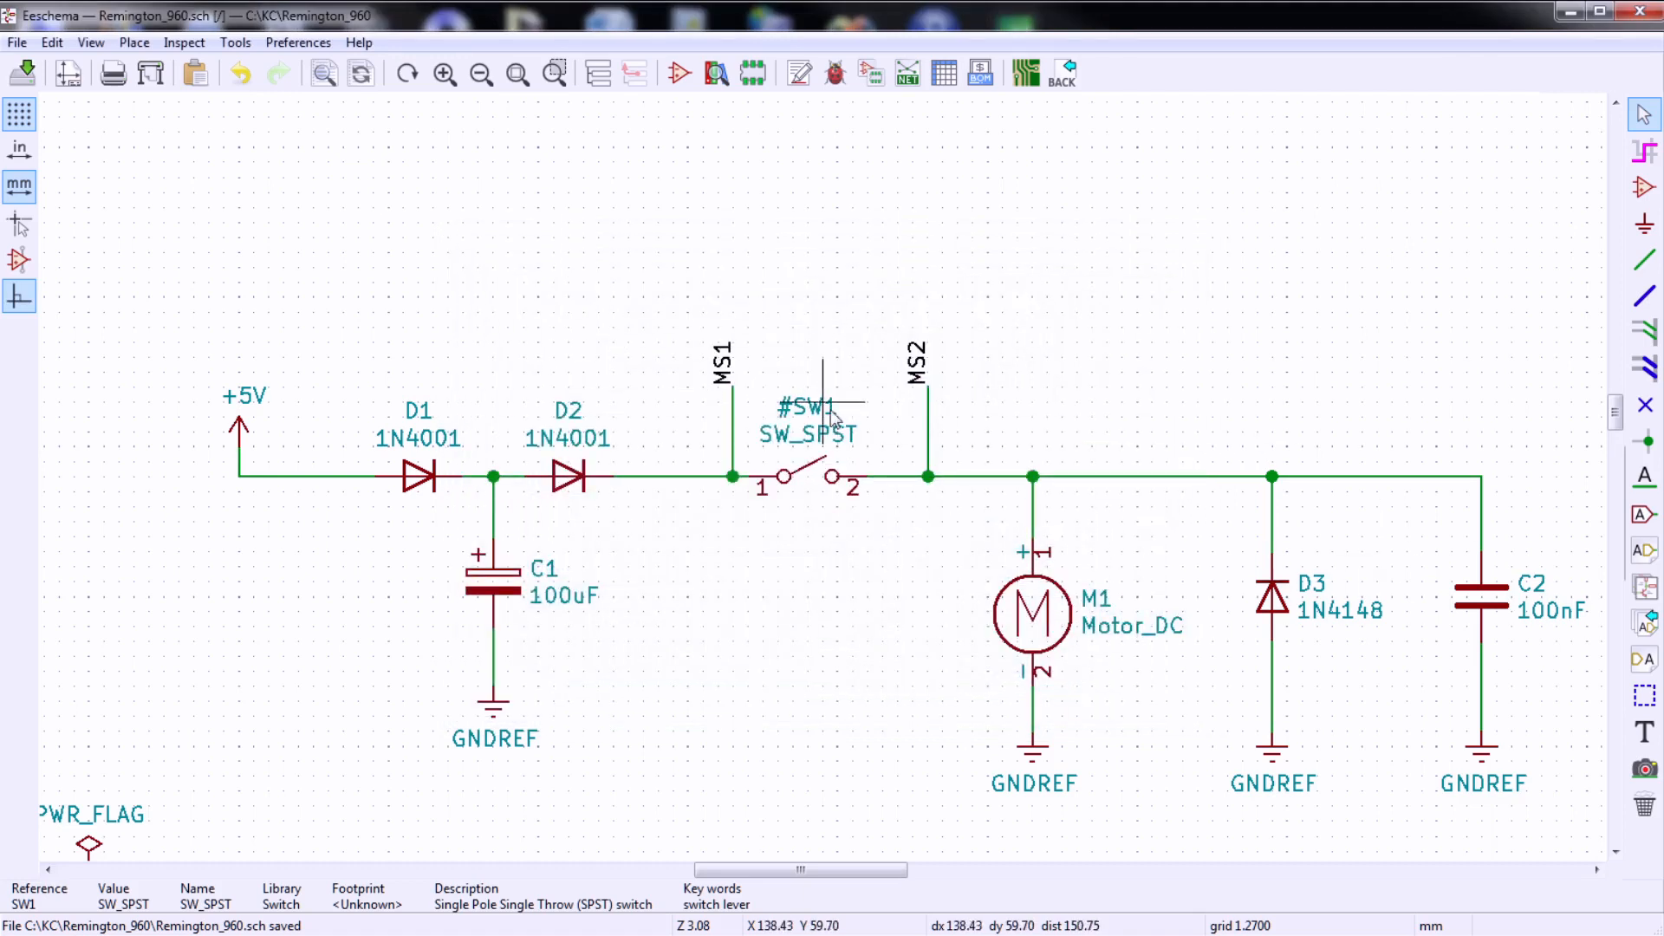
# - Change the DC motor's reference to #M1 in its symbol properties
pyautogui.rightClick(1095, 598)
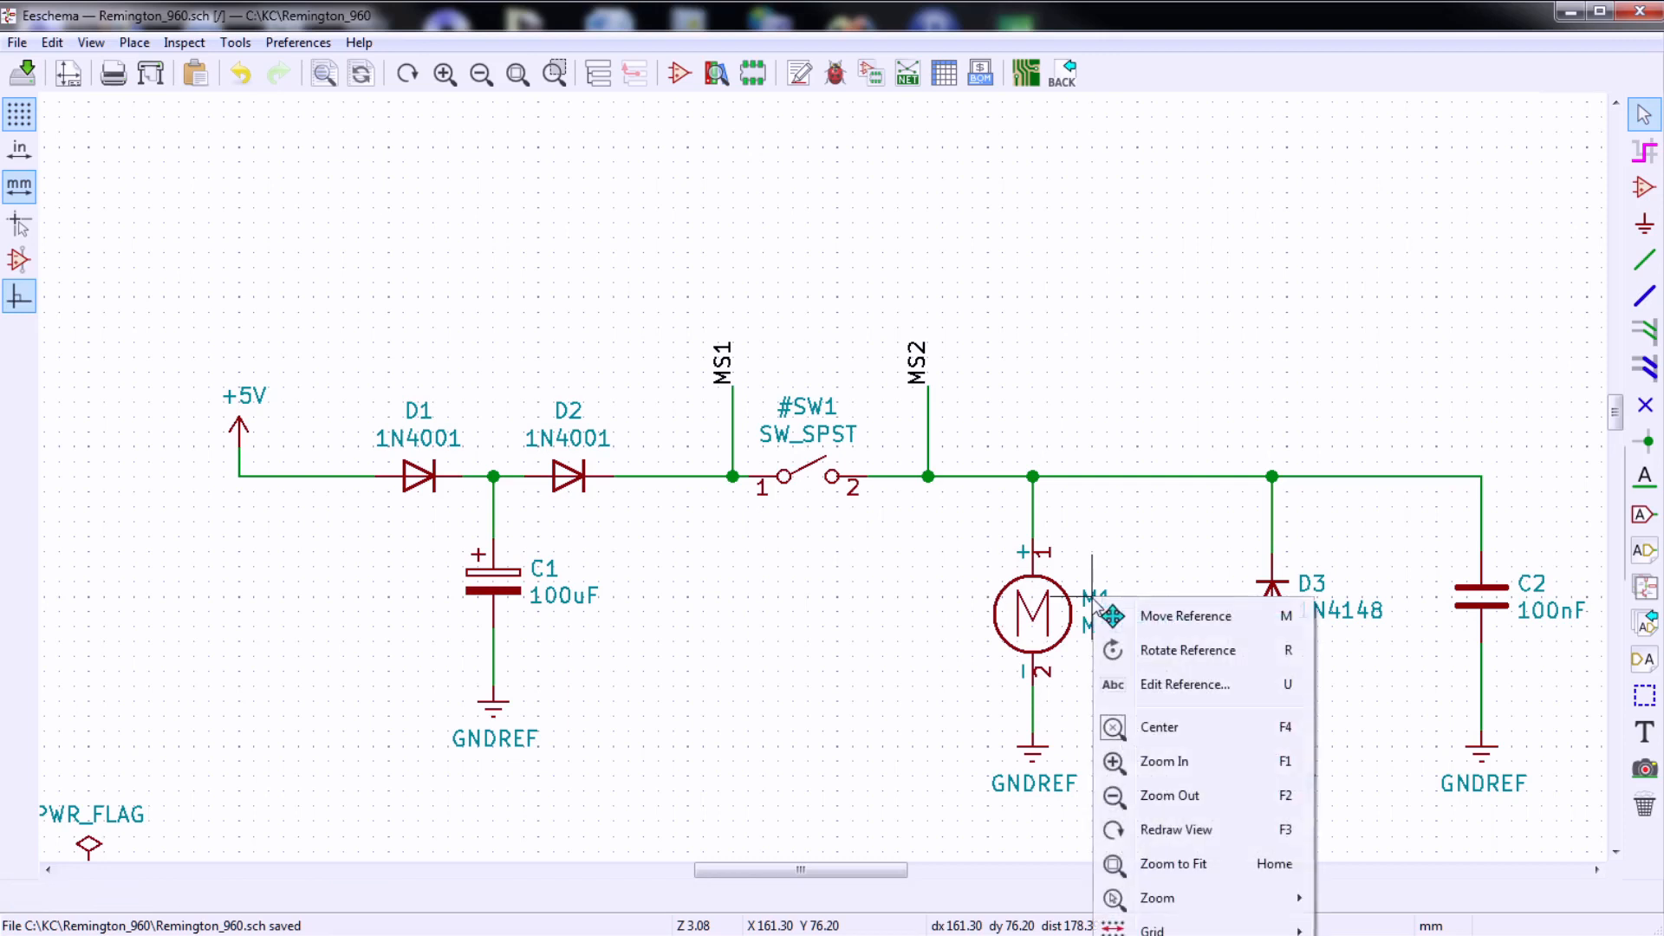
pyautogui.rightClick(1043, 615)
pyautogui.moveTo(1158, 164)
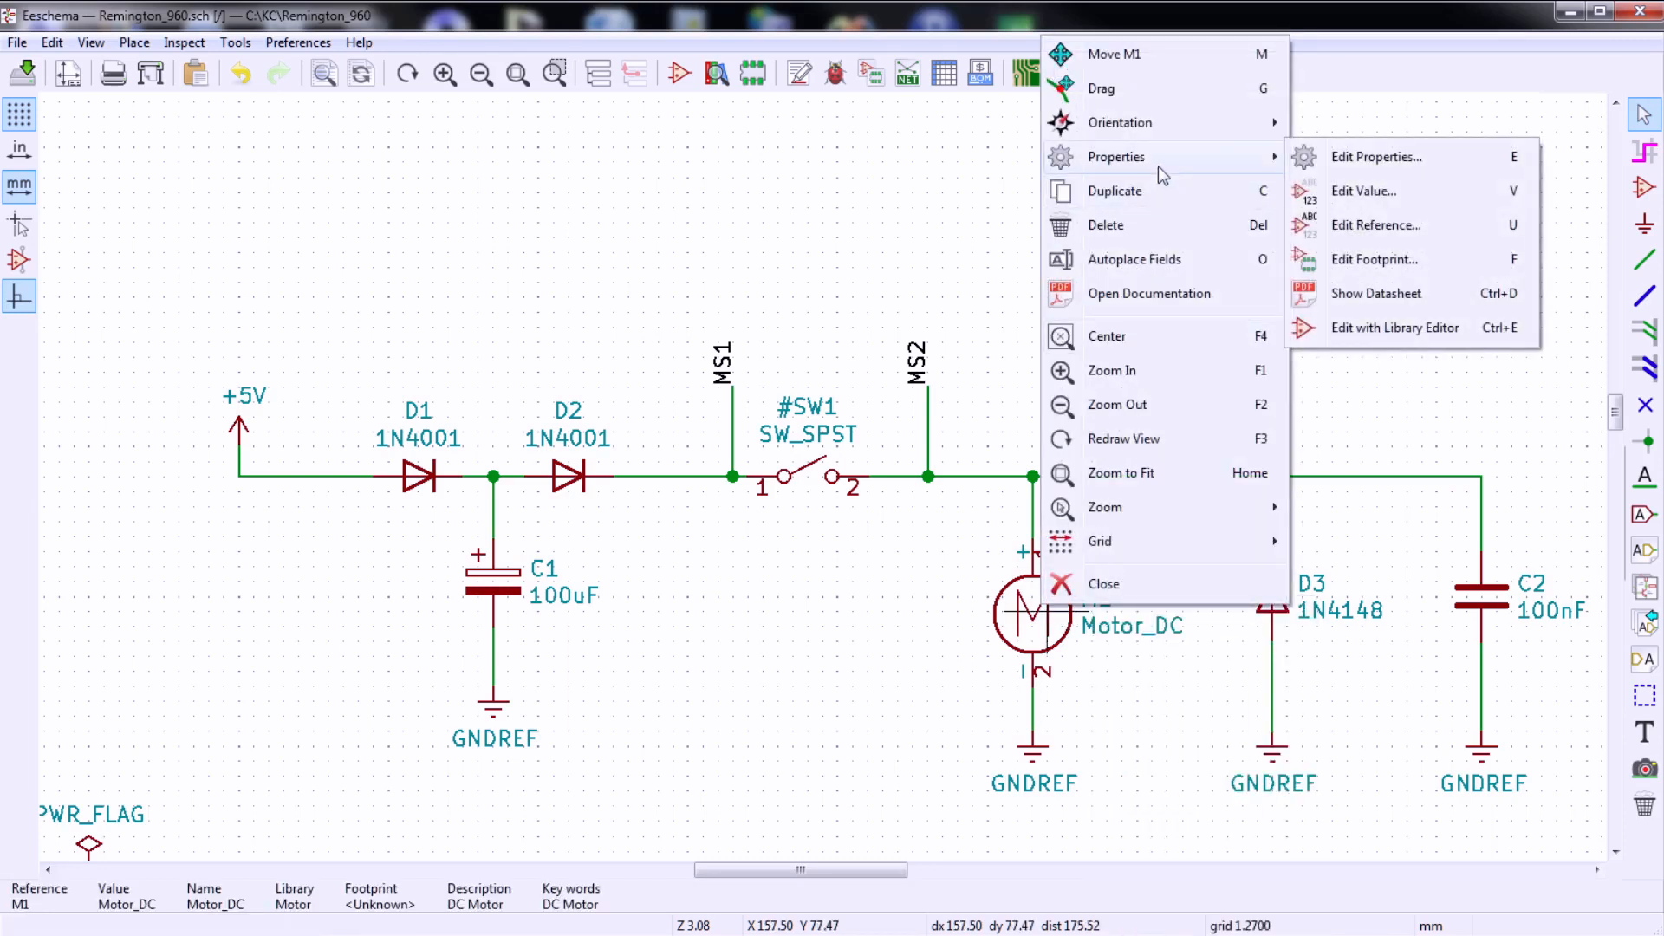
pyautogui.click(1370, 168)
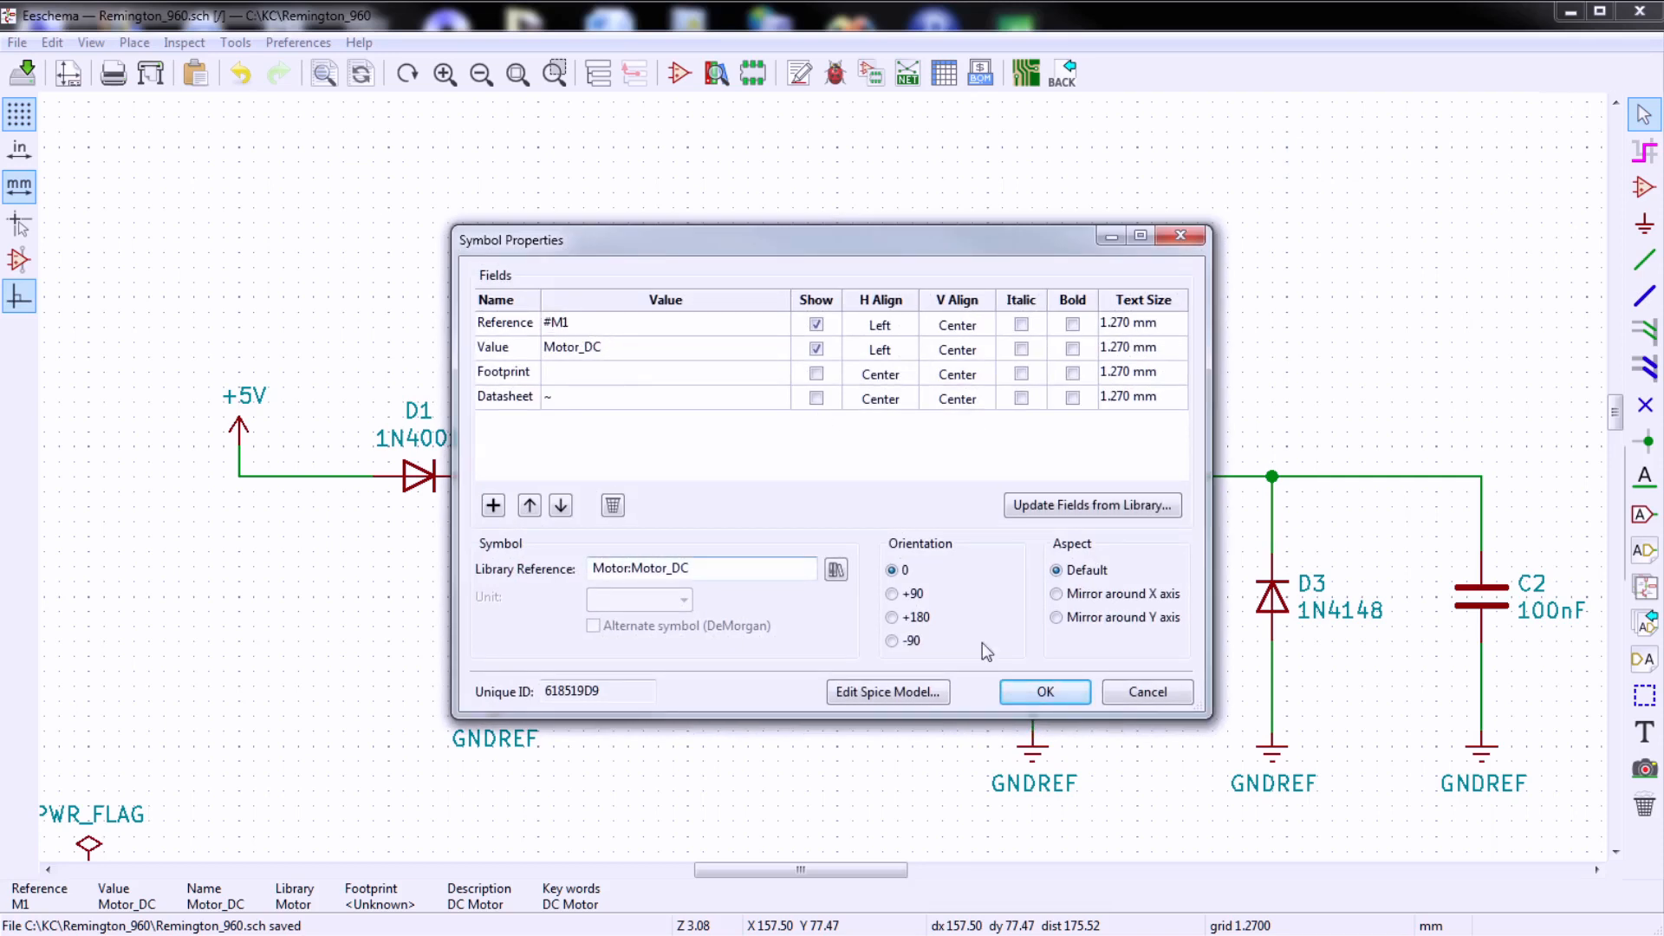
pyautogui.click(1031, 693)
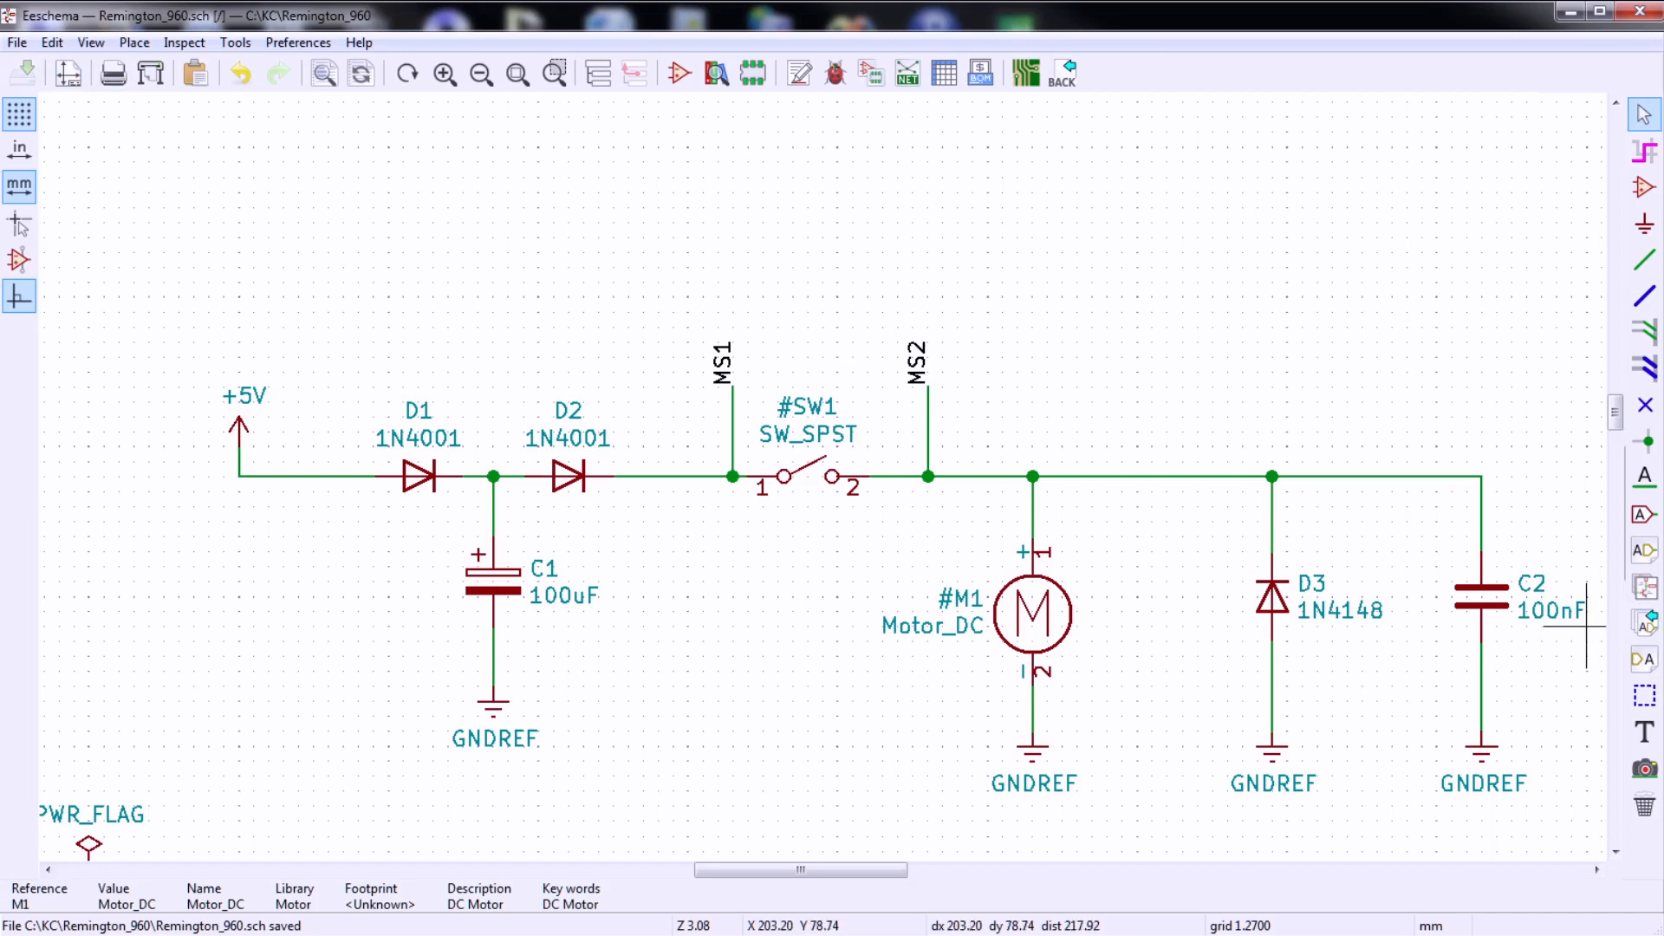
# - Place a single-cell battery symbol (Battery_Cell) in the empty area below the circuit, between C1 and the motor
pyautogui.press('a')
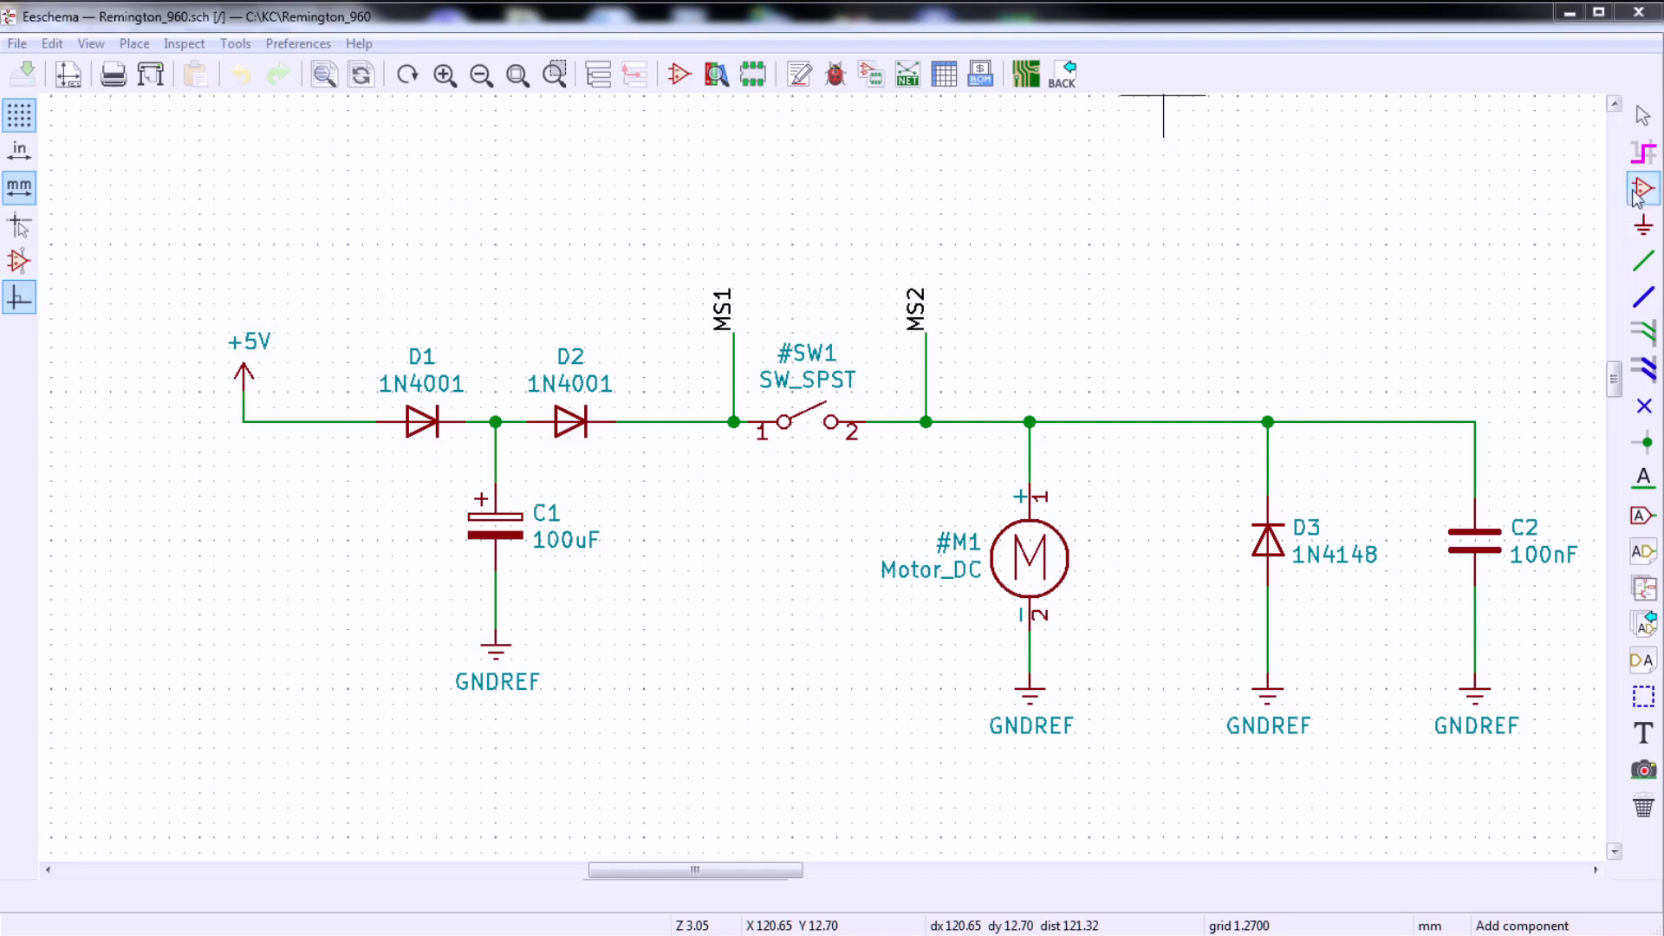
pyautogui.click(467, 257)
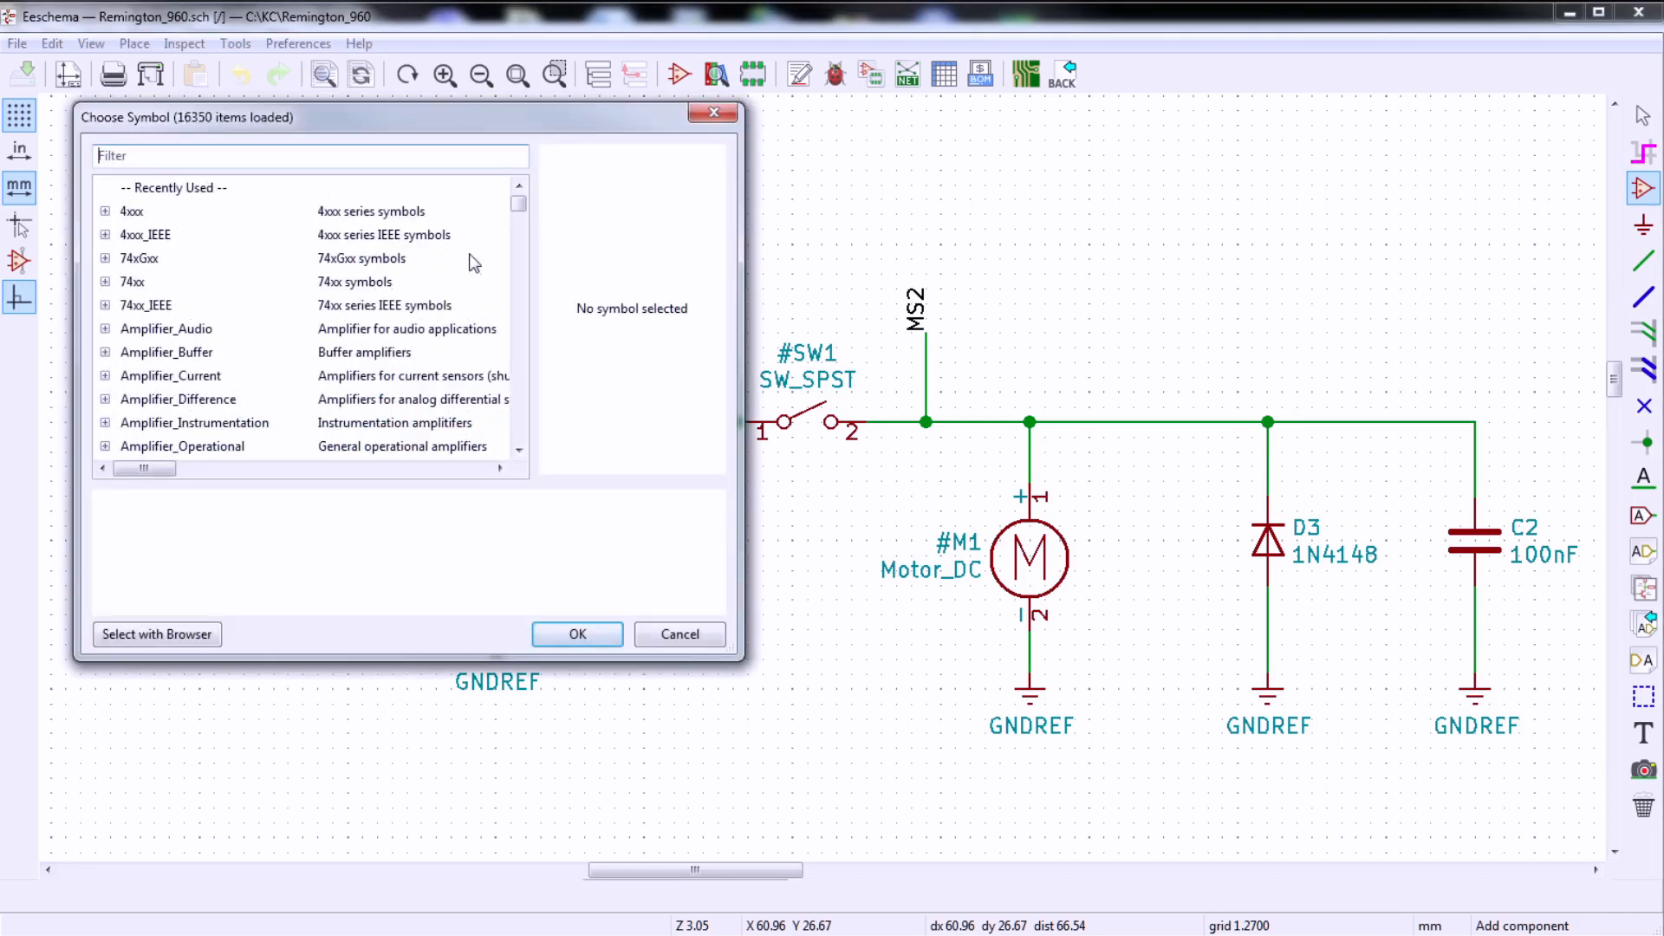
pyautogui.write('bat')
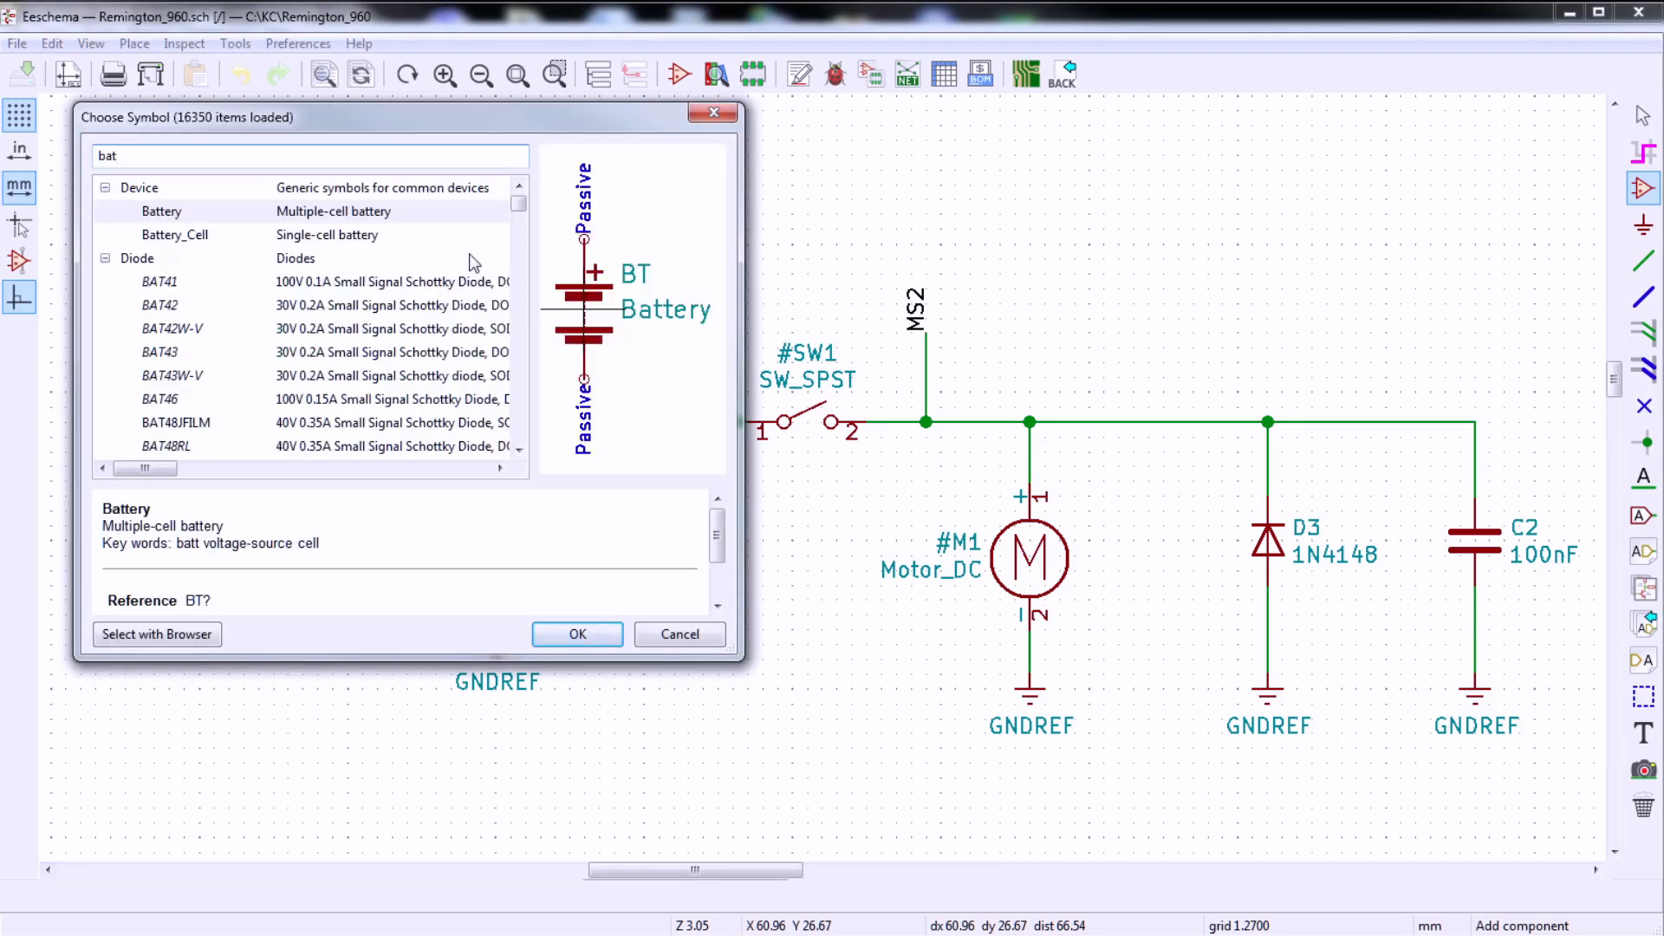
pyautogui.doubleClick(295, 236)
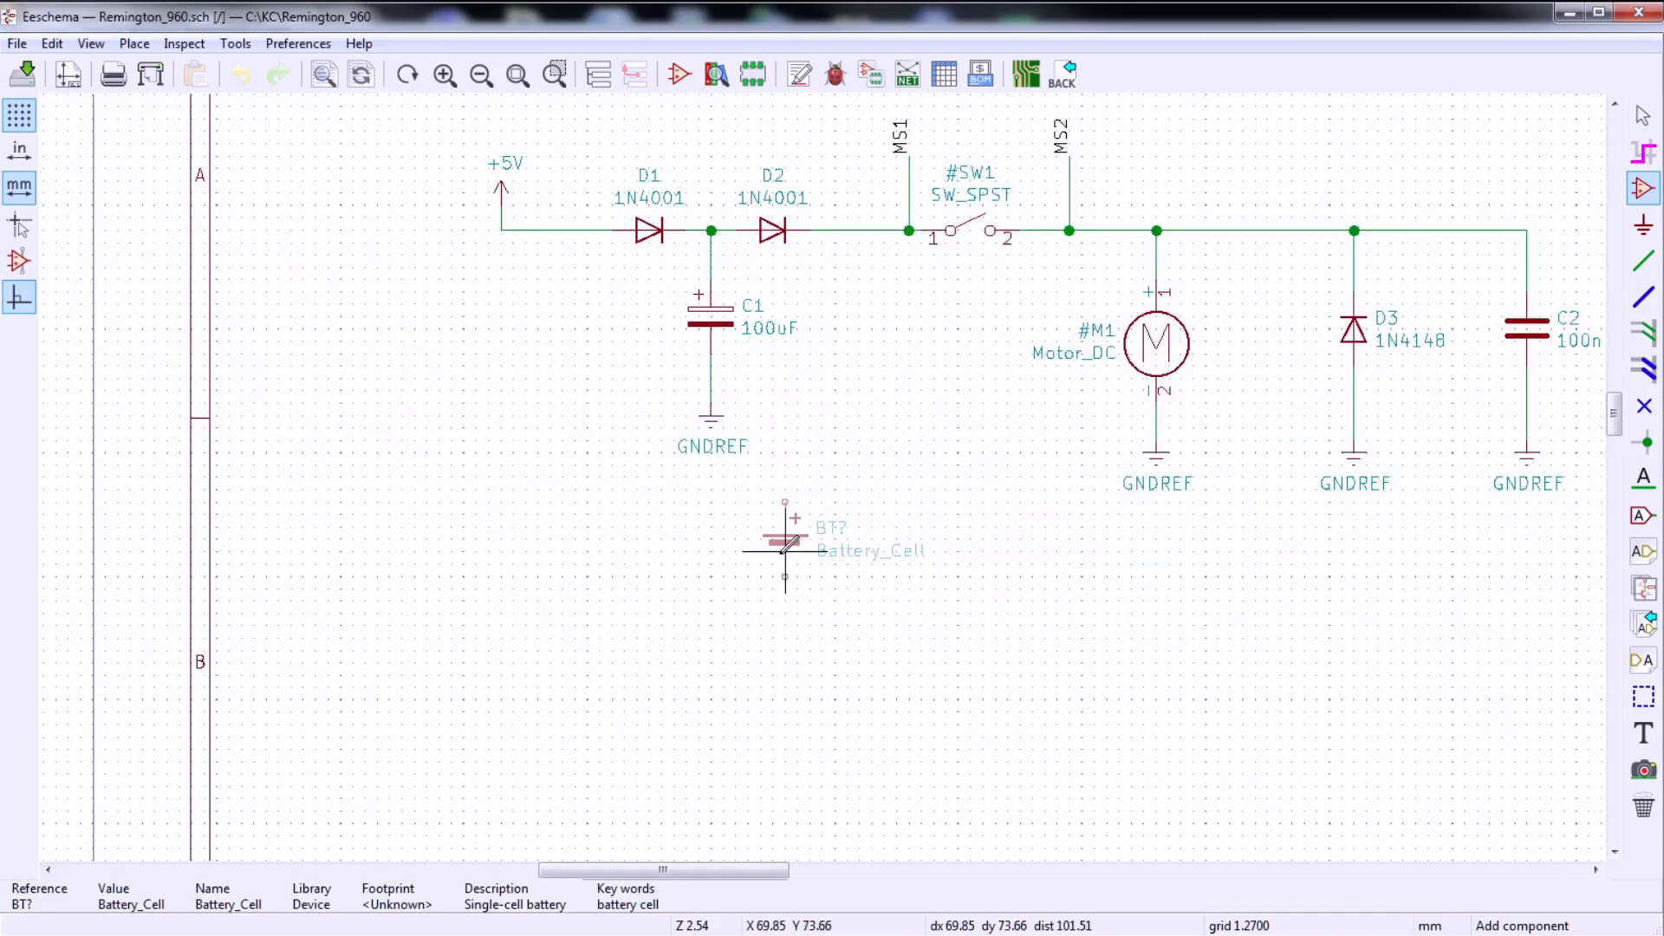
pyautogui.click(835, 588)
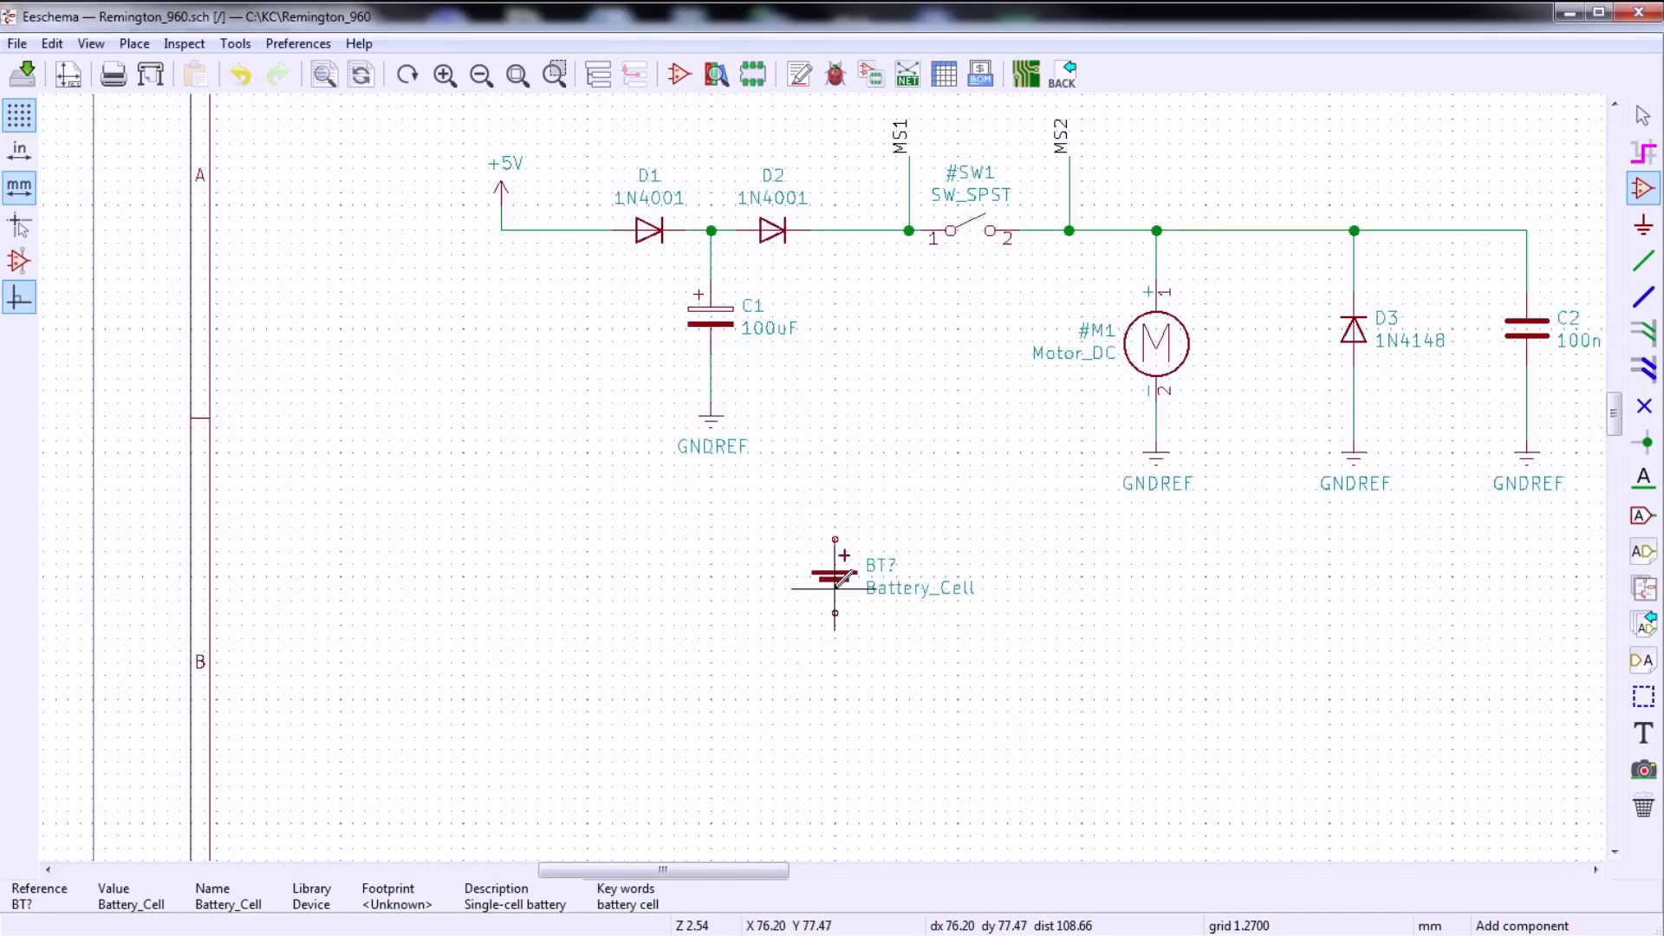
pyautogui.press('Escape')
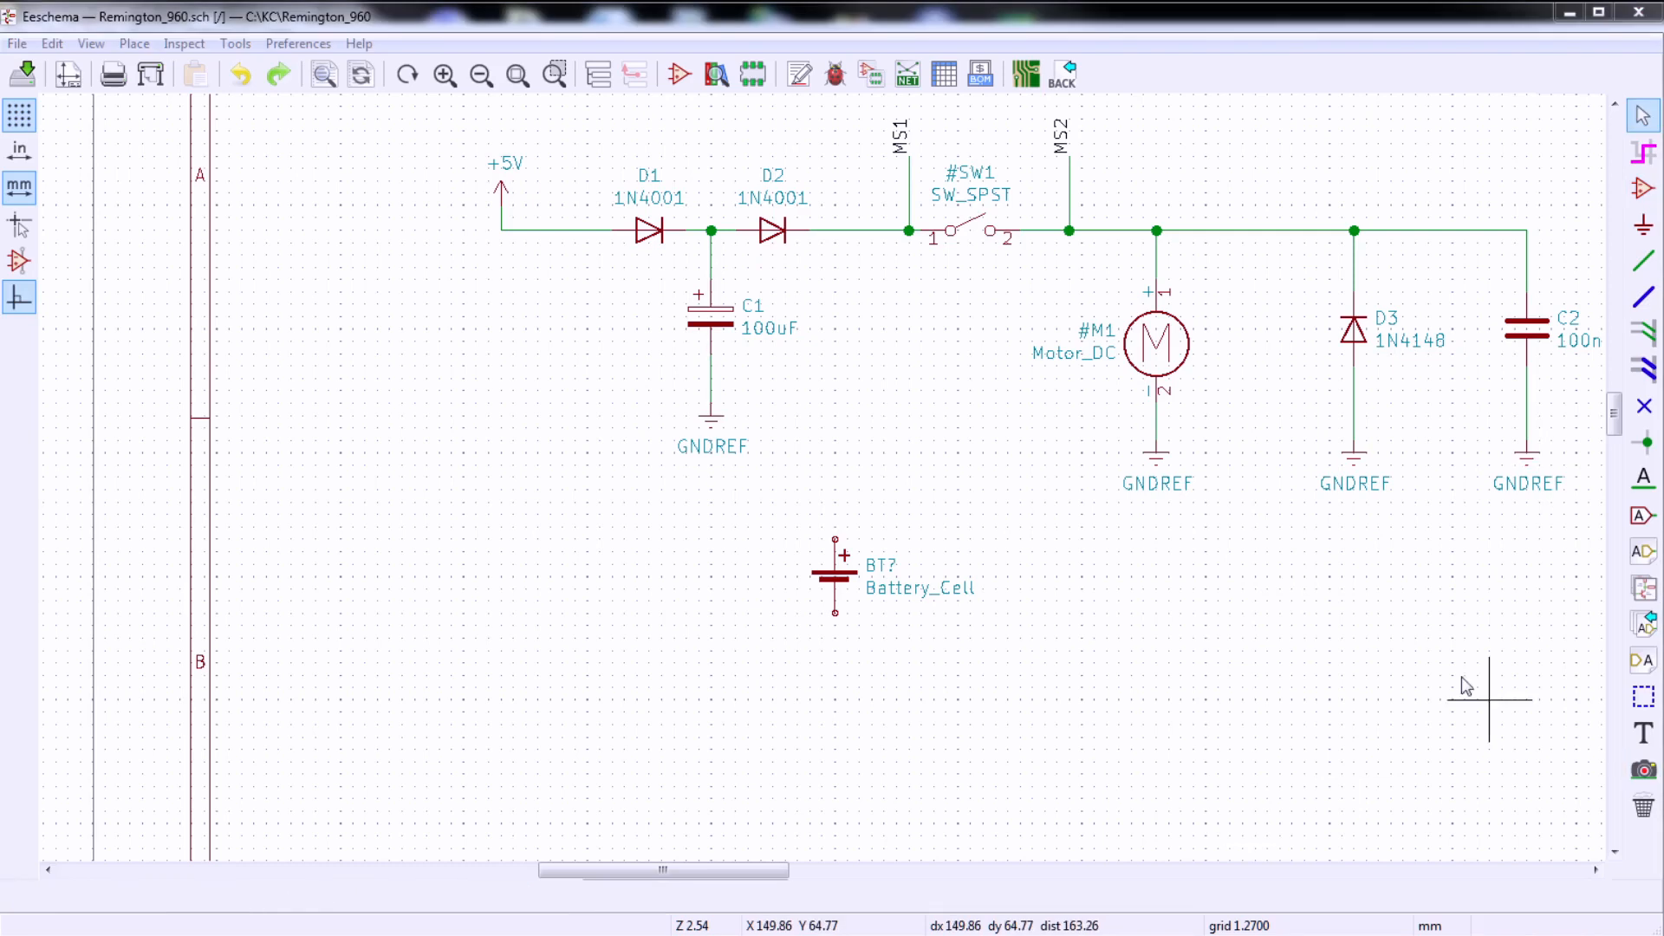
# - Set the battery cell's value to 3.7V in its symbol properties
pyautogui.doubleClick(834, 575)
pyautogui.click(841, 431)
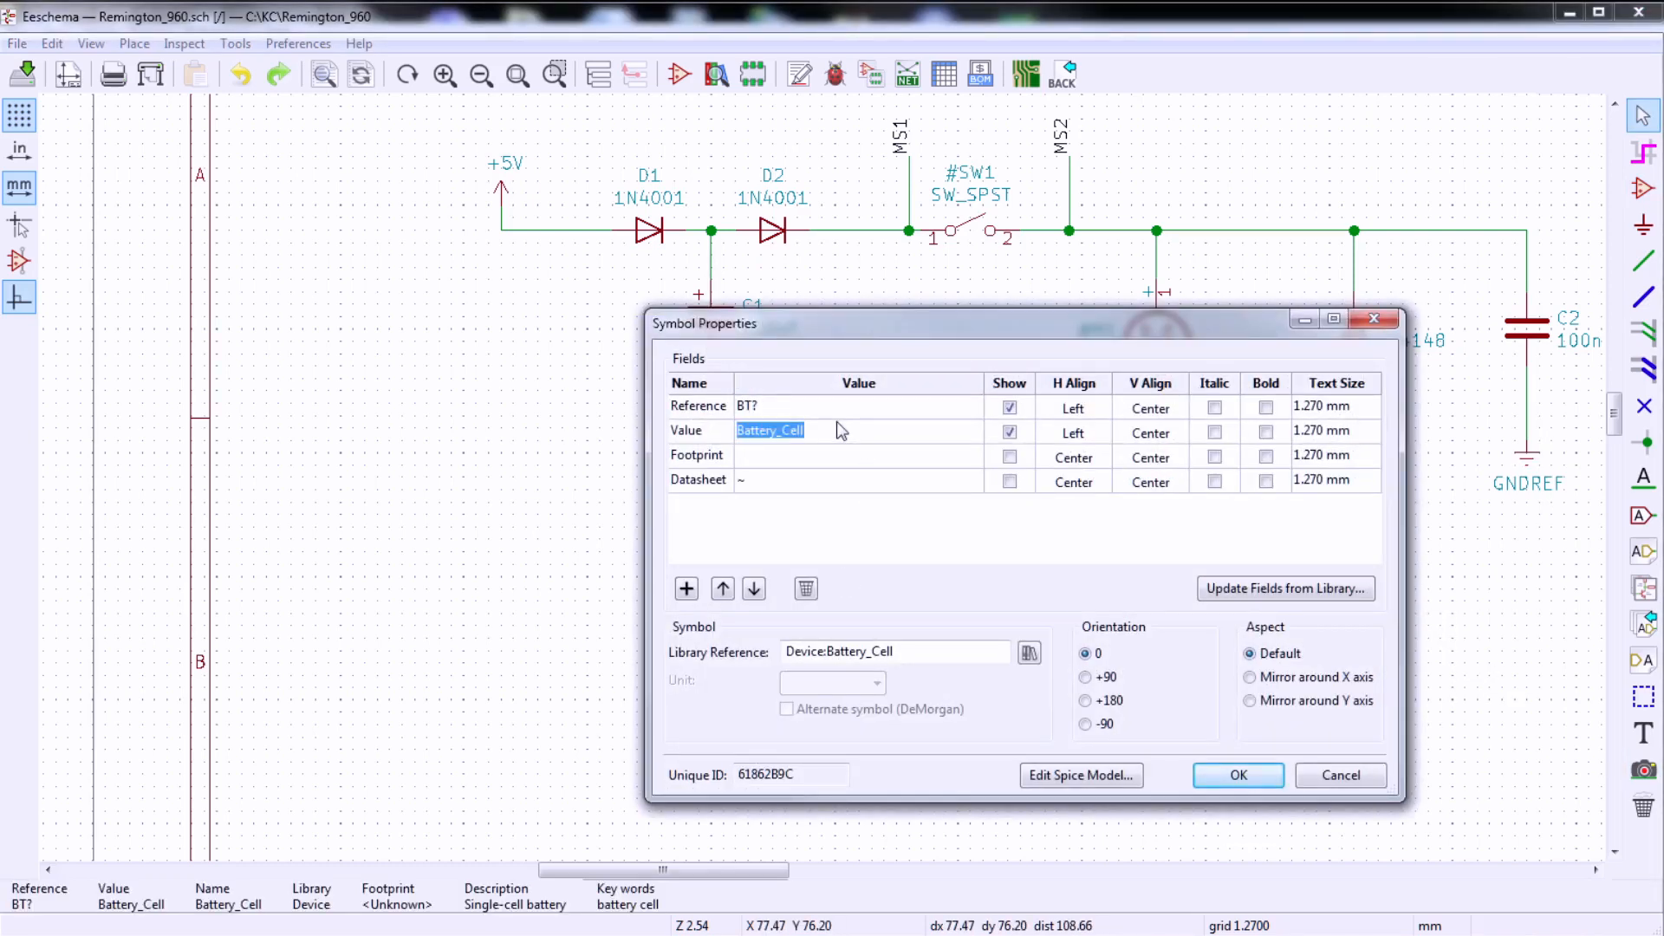
pyautogui.write('3.7V')
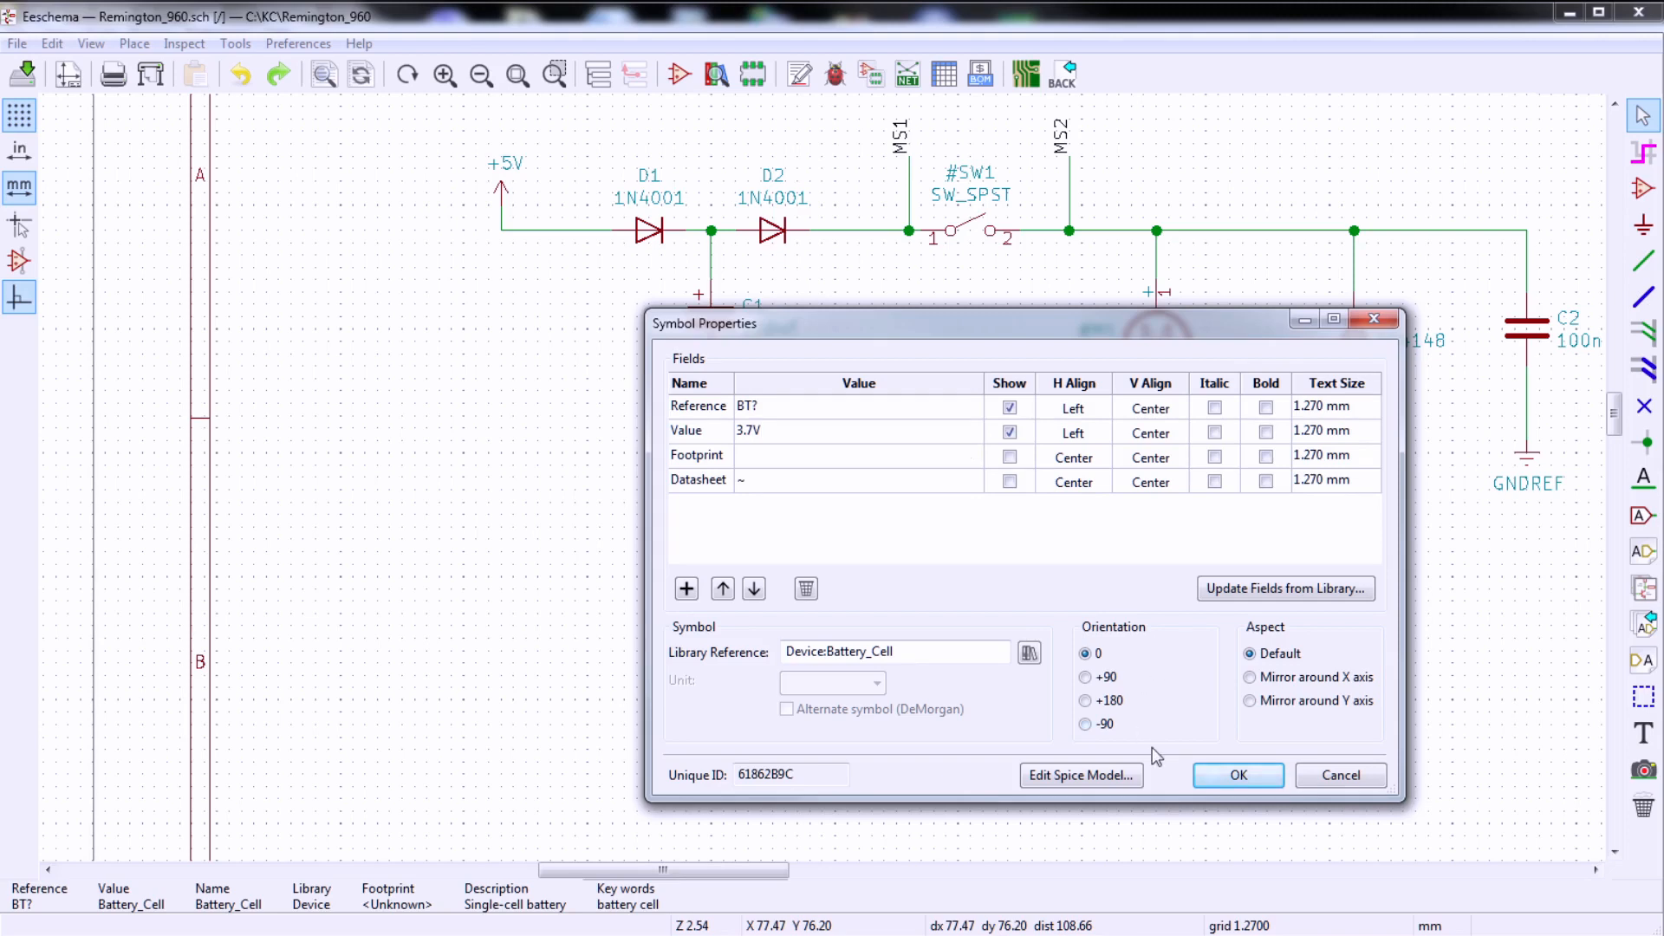
pyautogui.click(1239, 775)
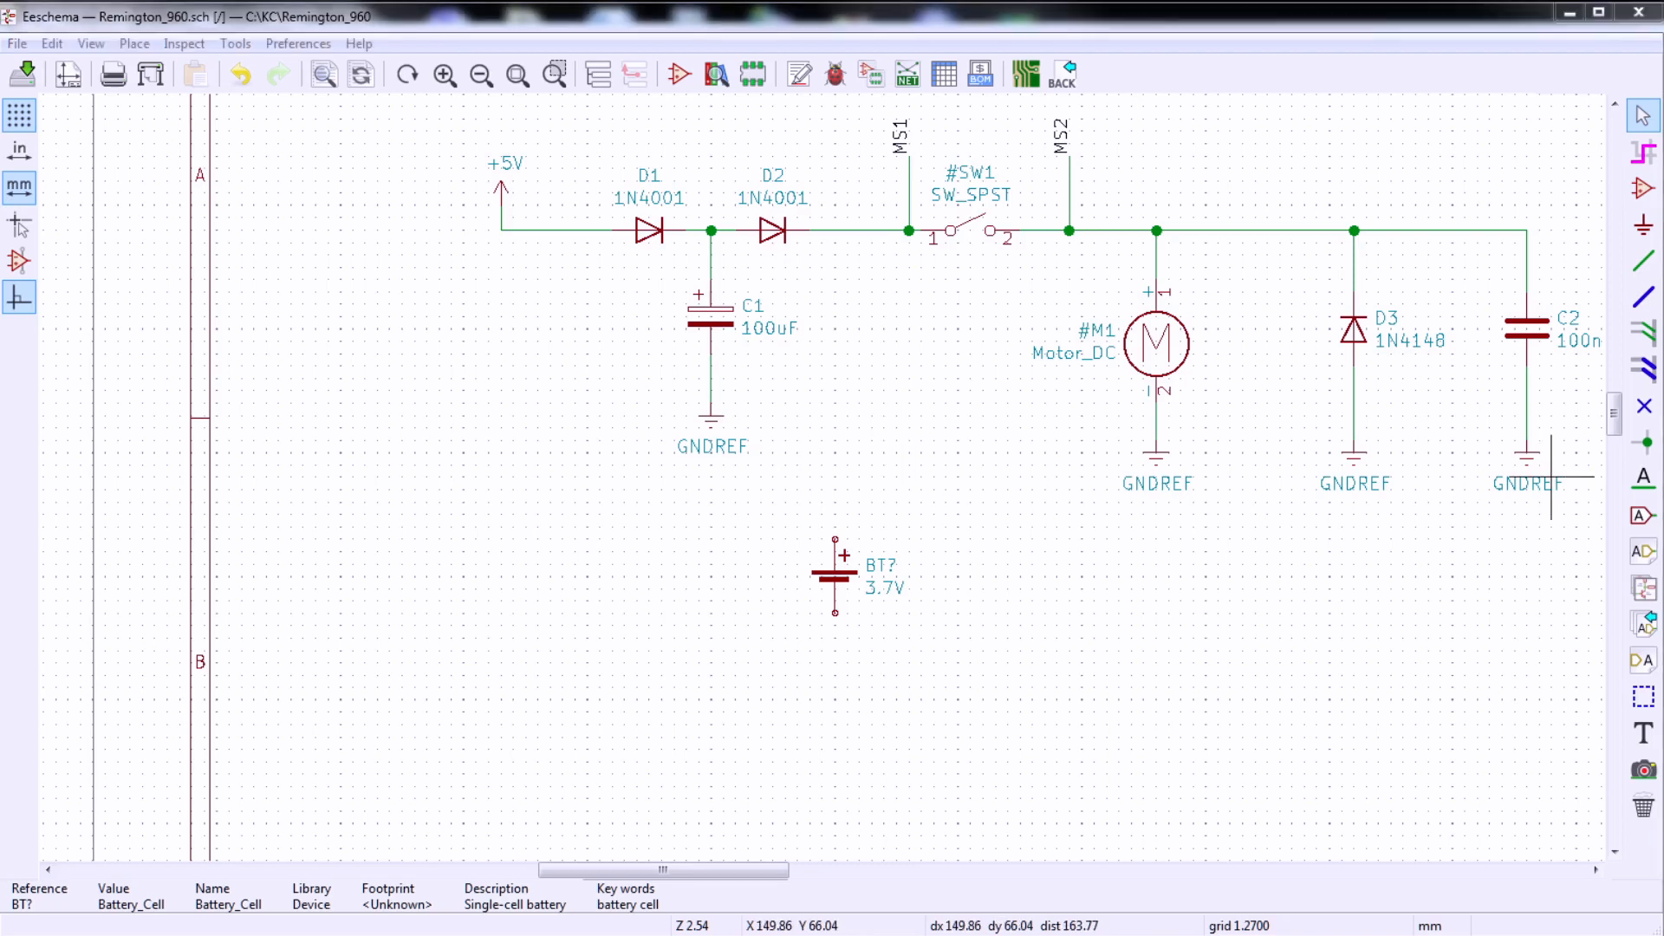
# - Place an IRLML6402 P-channel MOSFET symbol in the empty area above and beside the battery
pyautogui.press('a')
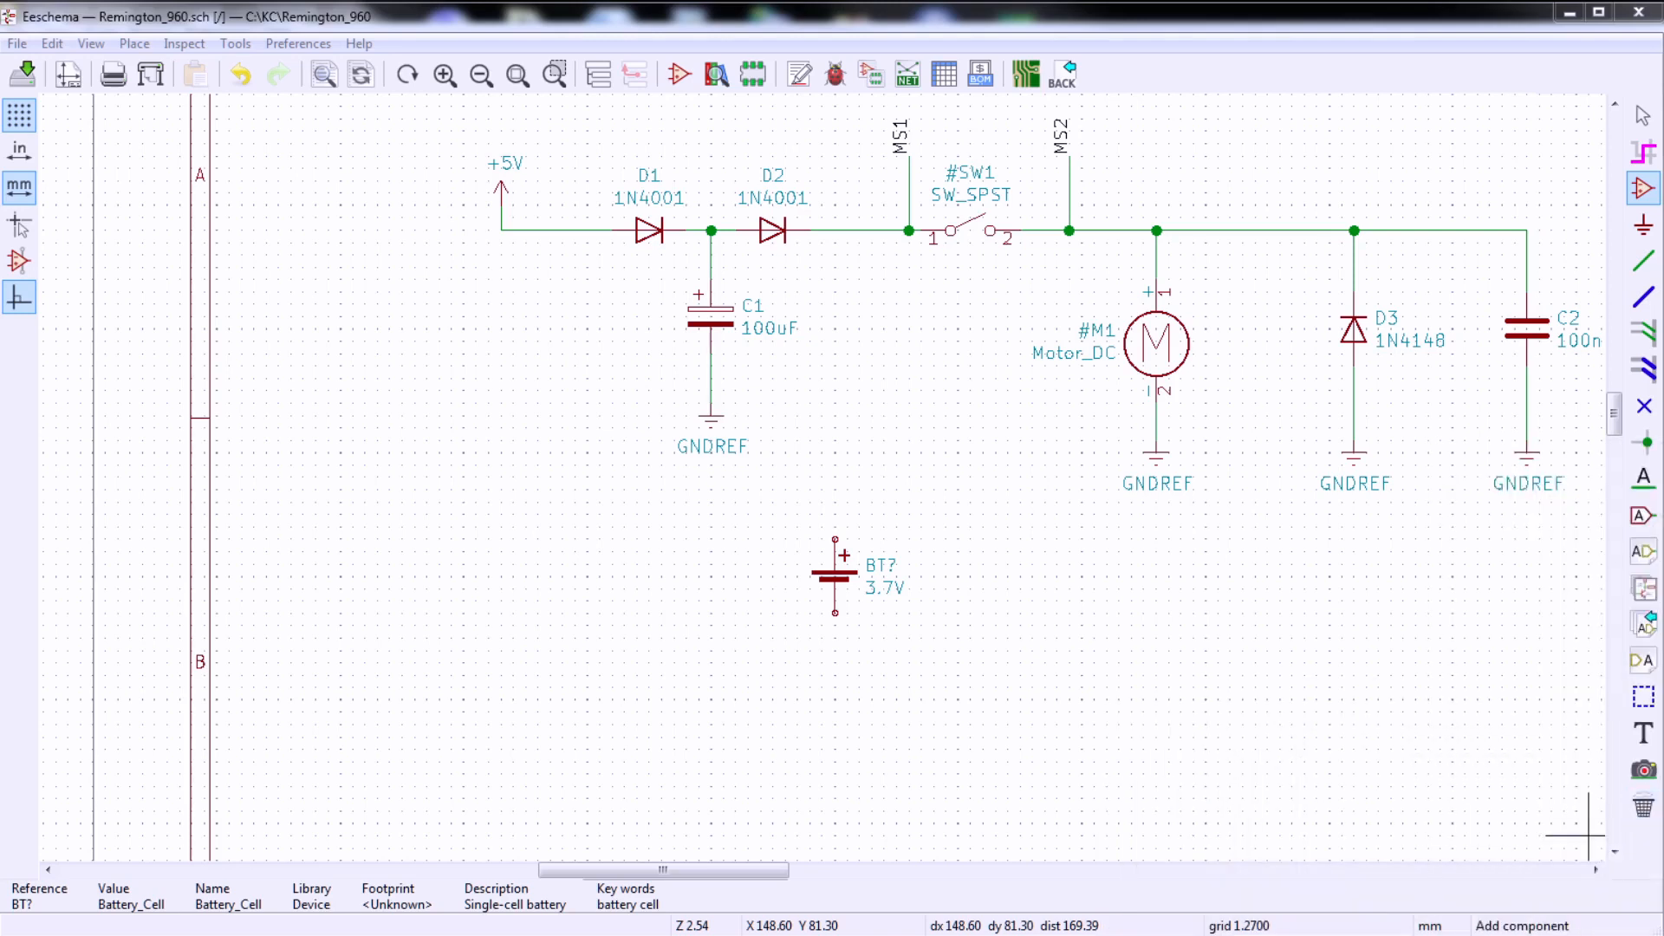
pyautogui.click(1194, 538)
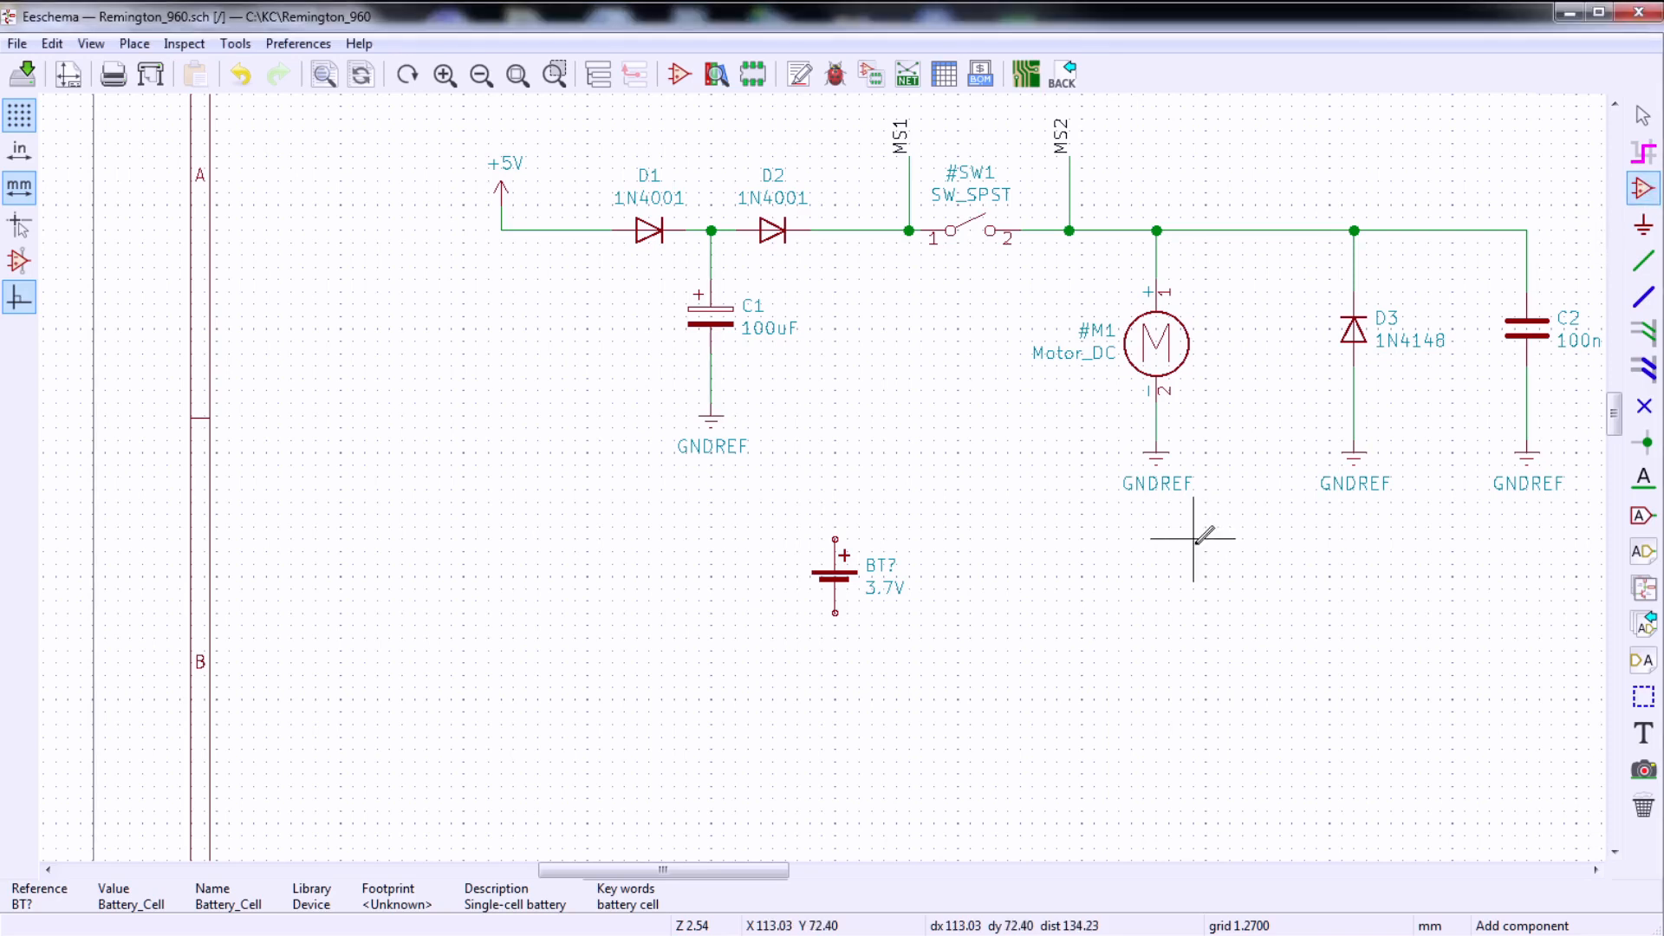
pyautogui.write('6402')
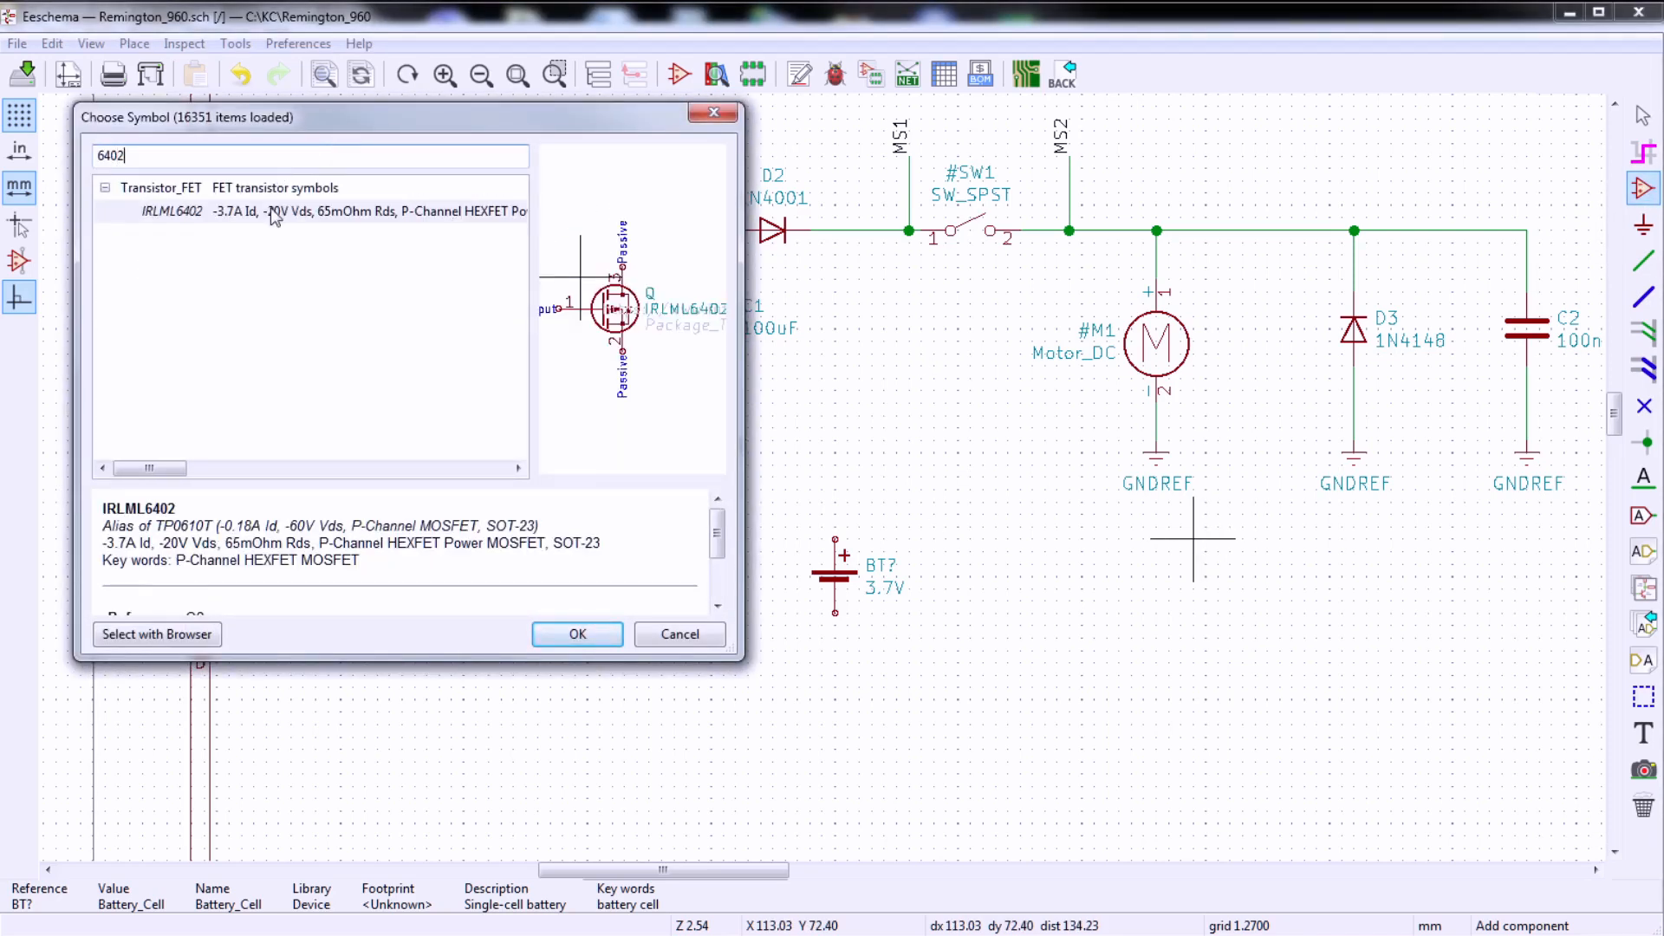
pyautogui.doubleClick(274, 217)
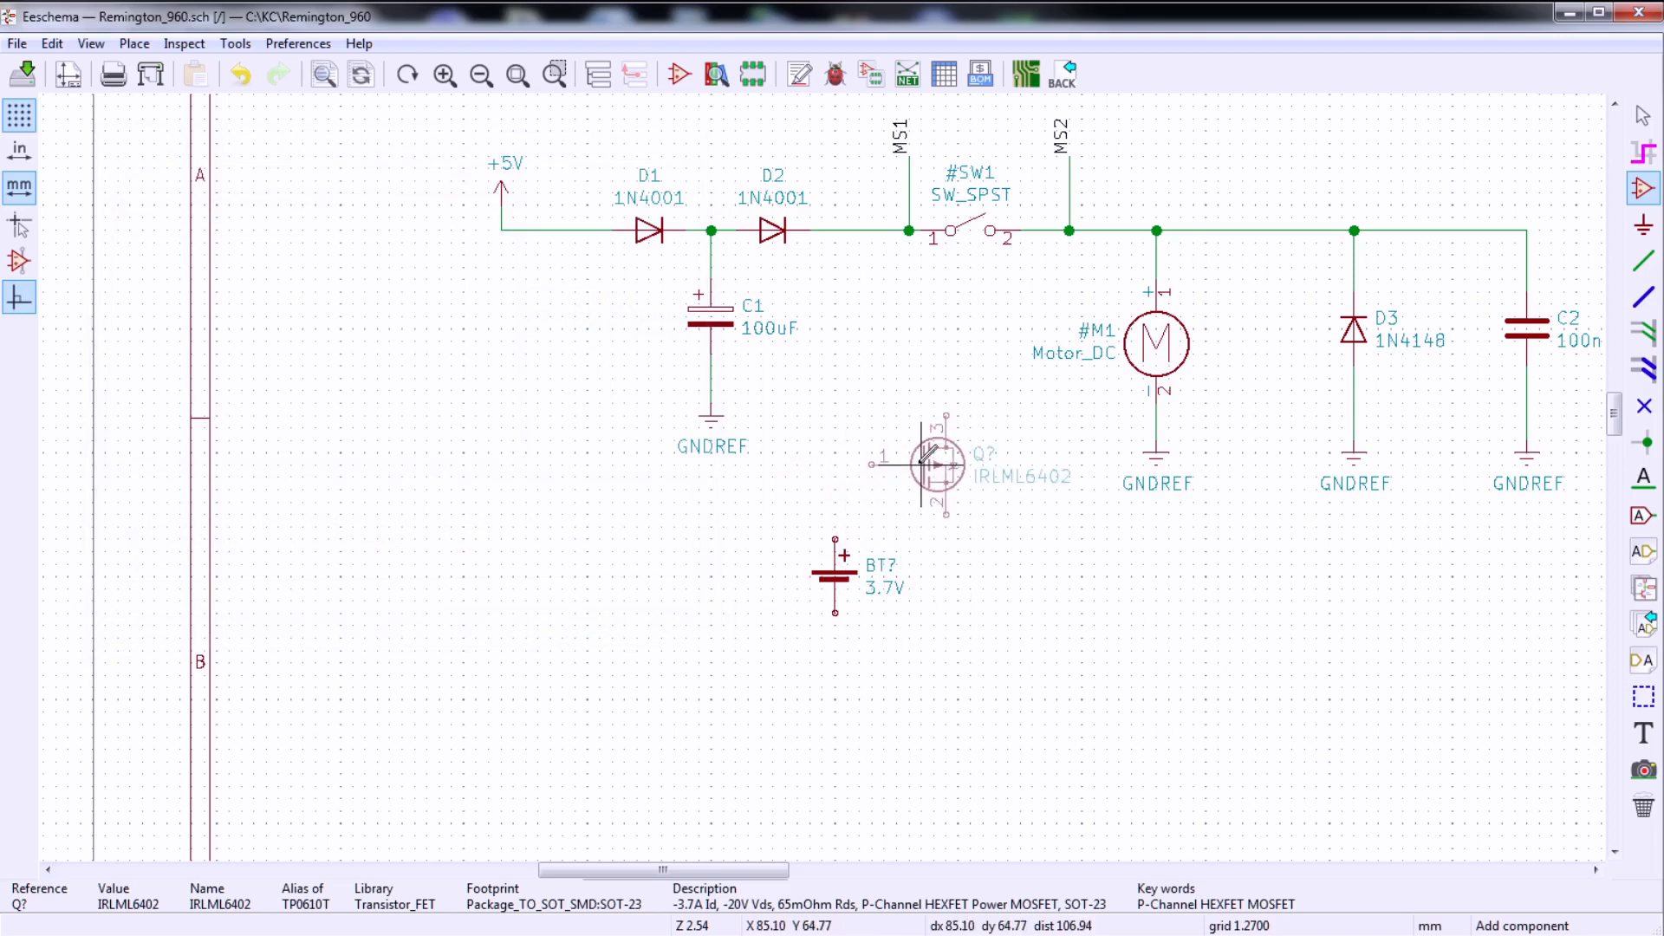
pyautogui.click(924, 490)
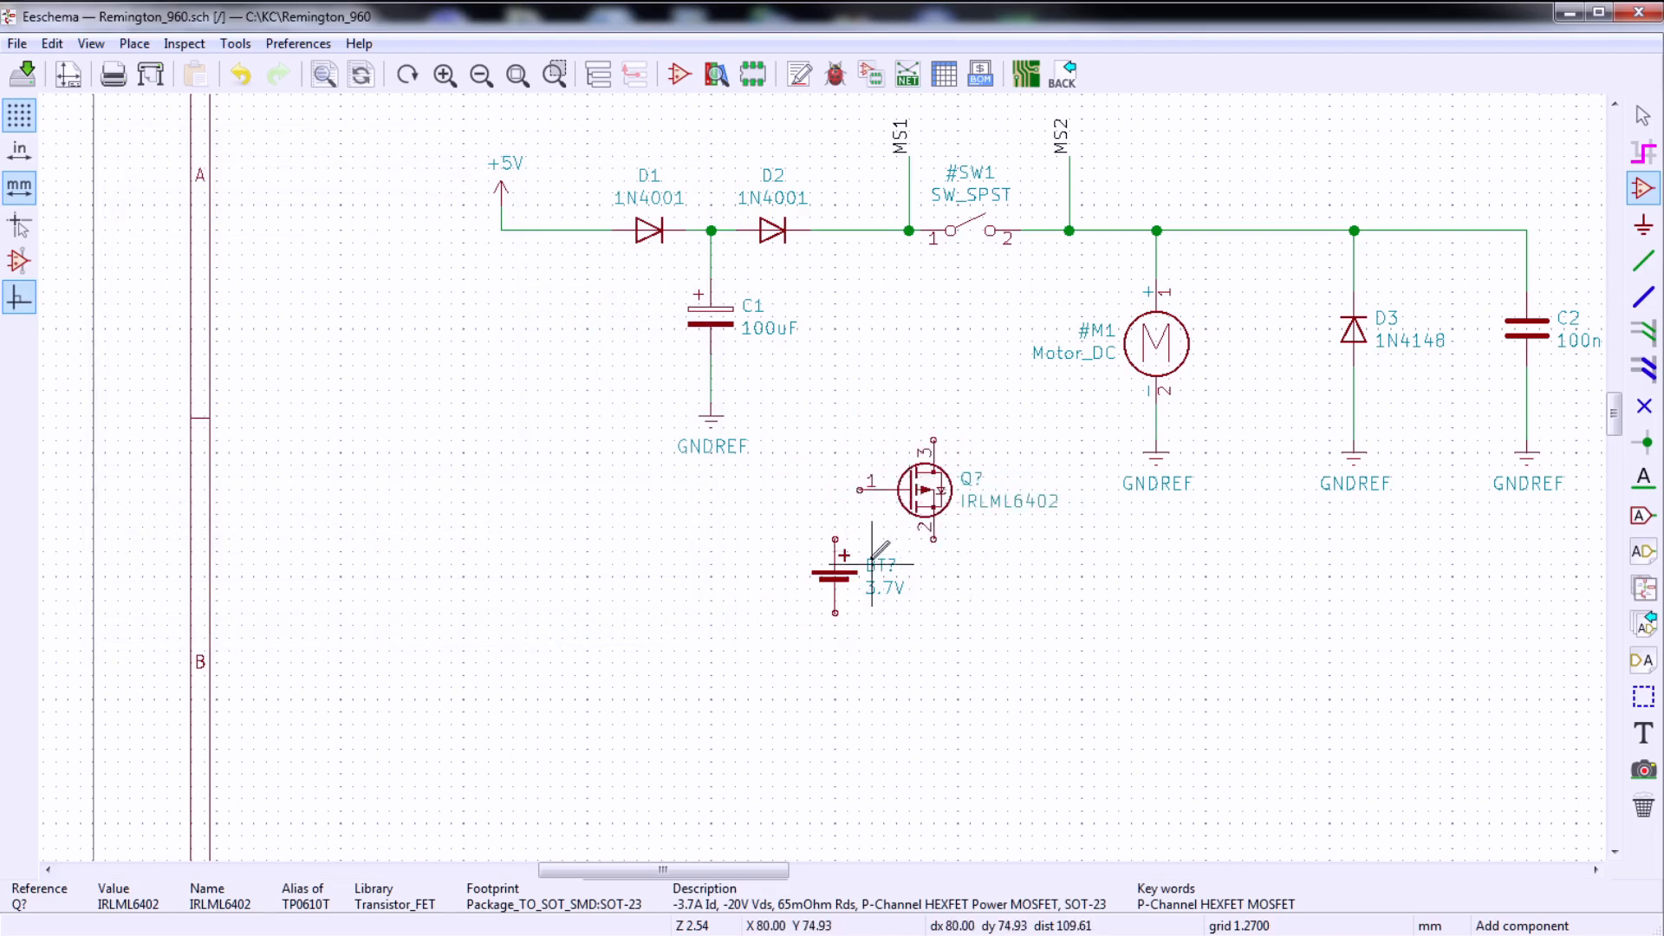
# - Move the battery down and left, and shift the IRLML6402 MOSFET to just above and beside it
pyautogui.press('m')
pyautogui.click(761, 624)
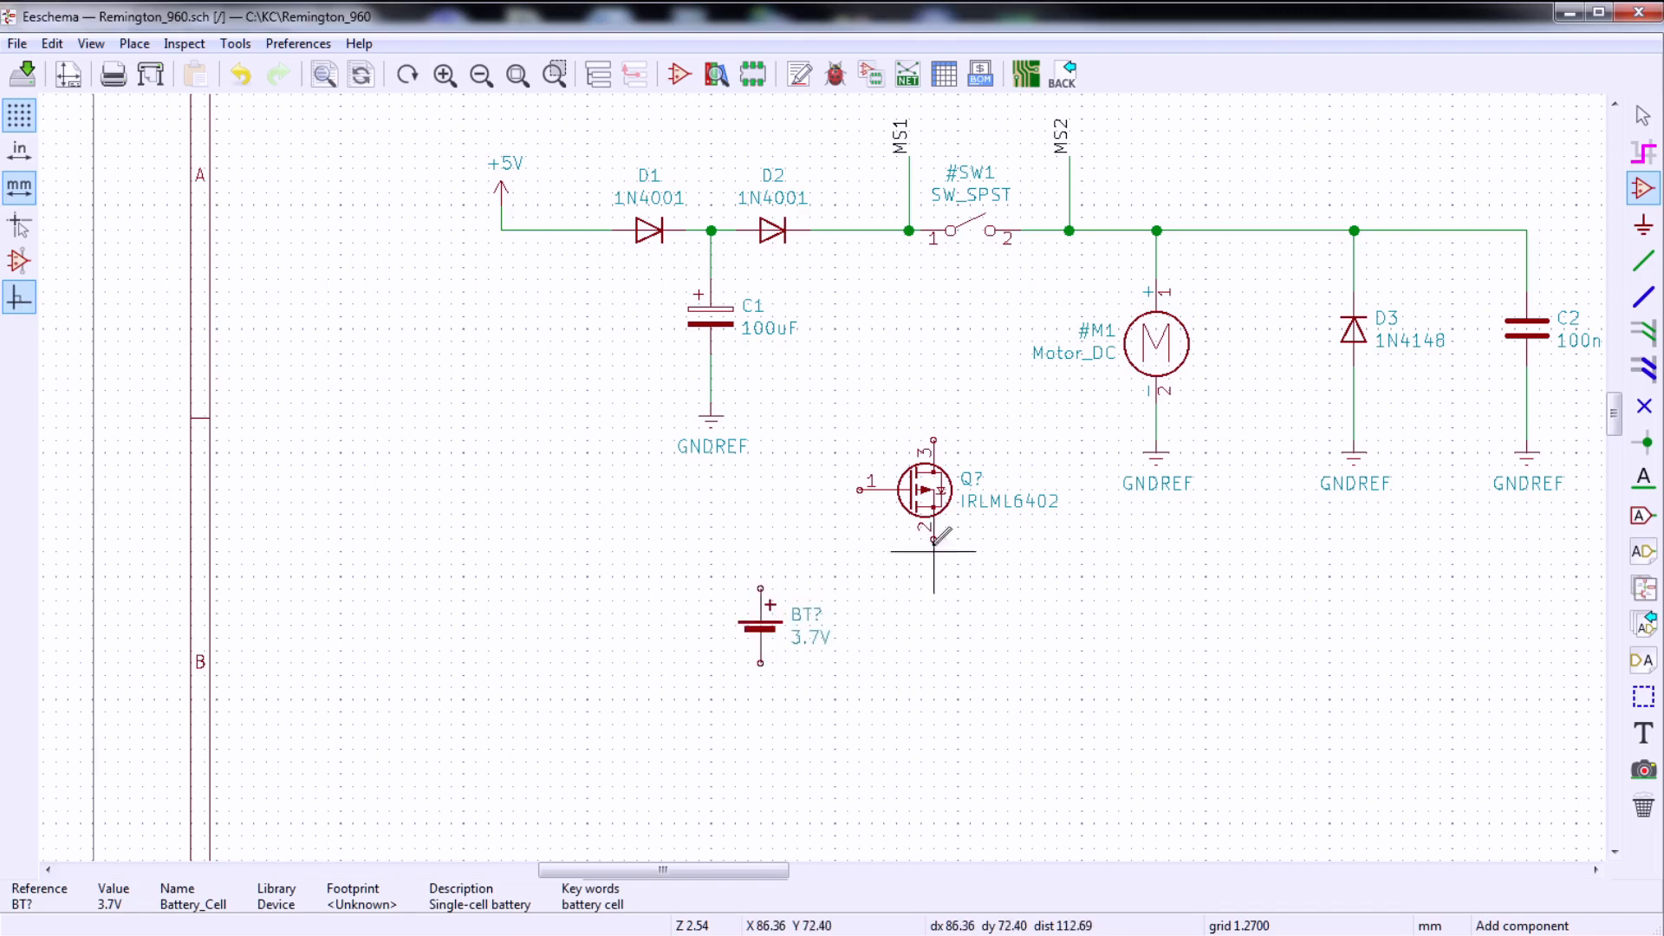
pyautogui.press('m')
pyautogui.click(887, 526)
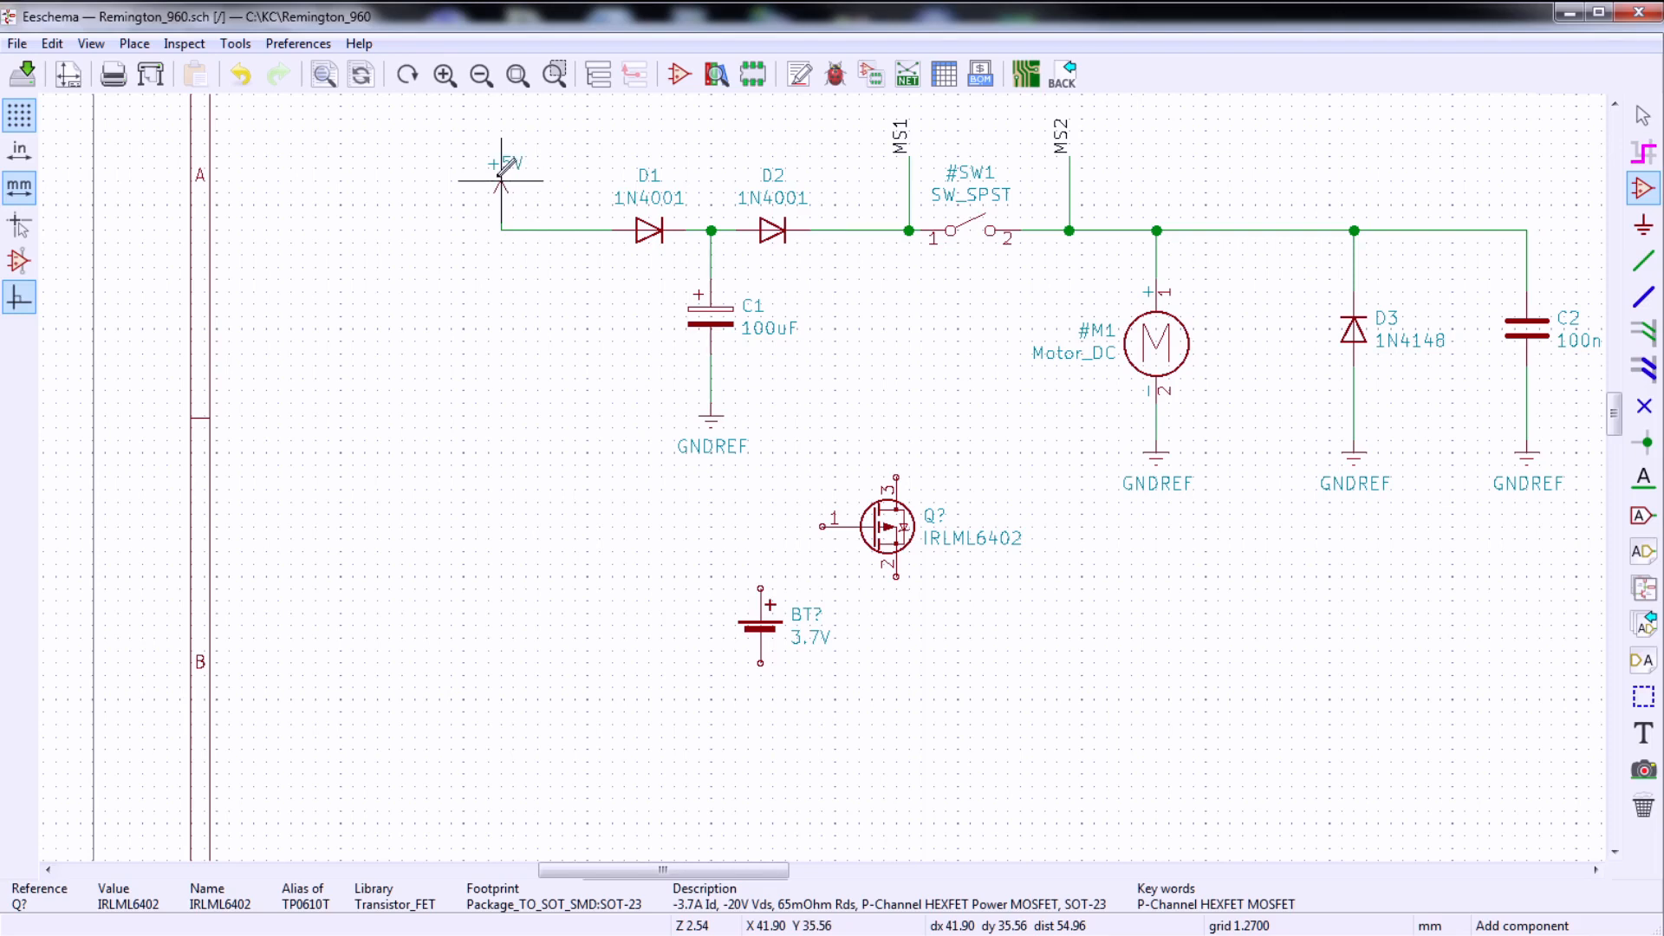
pyautogui.press('Escape')
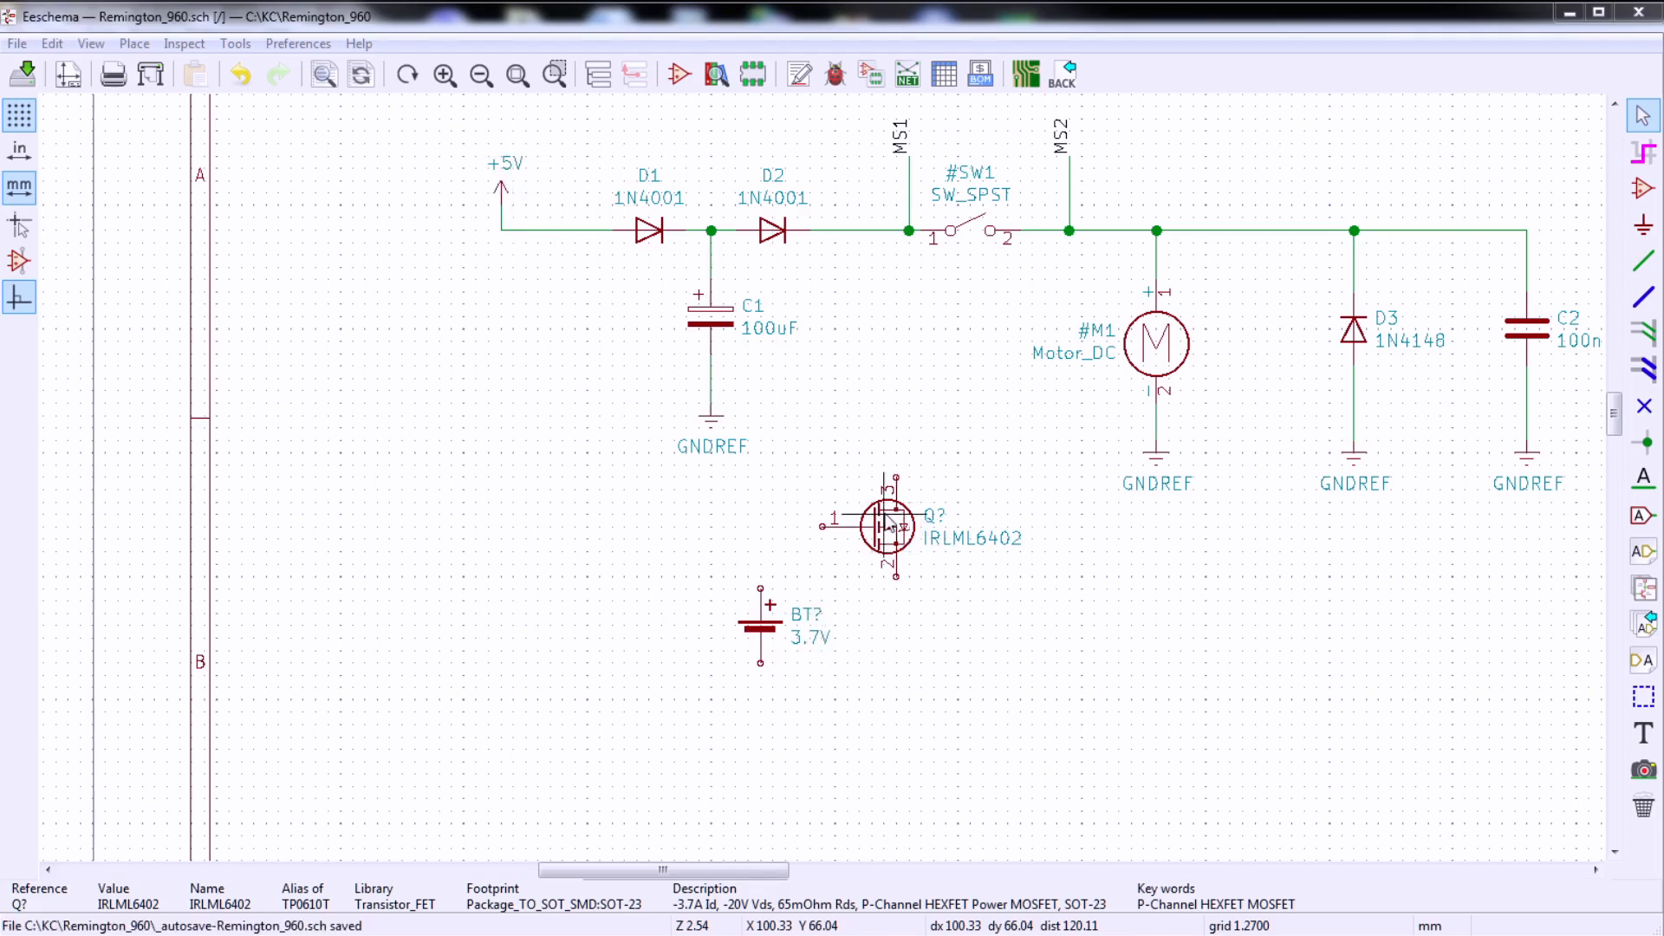
# - Rotate the MOSFET so its gate pin 1 faces up, and move it slightly right, clear of the battery
pyautogui.press('r')
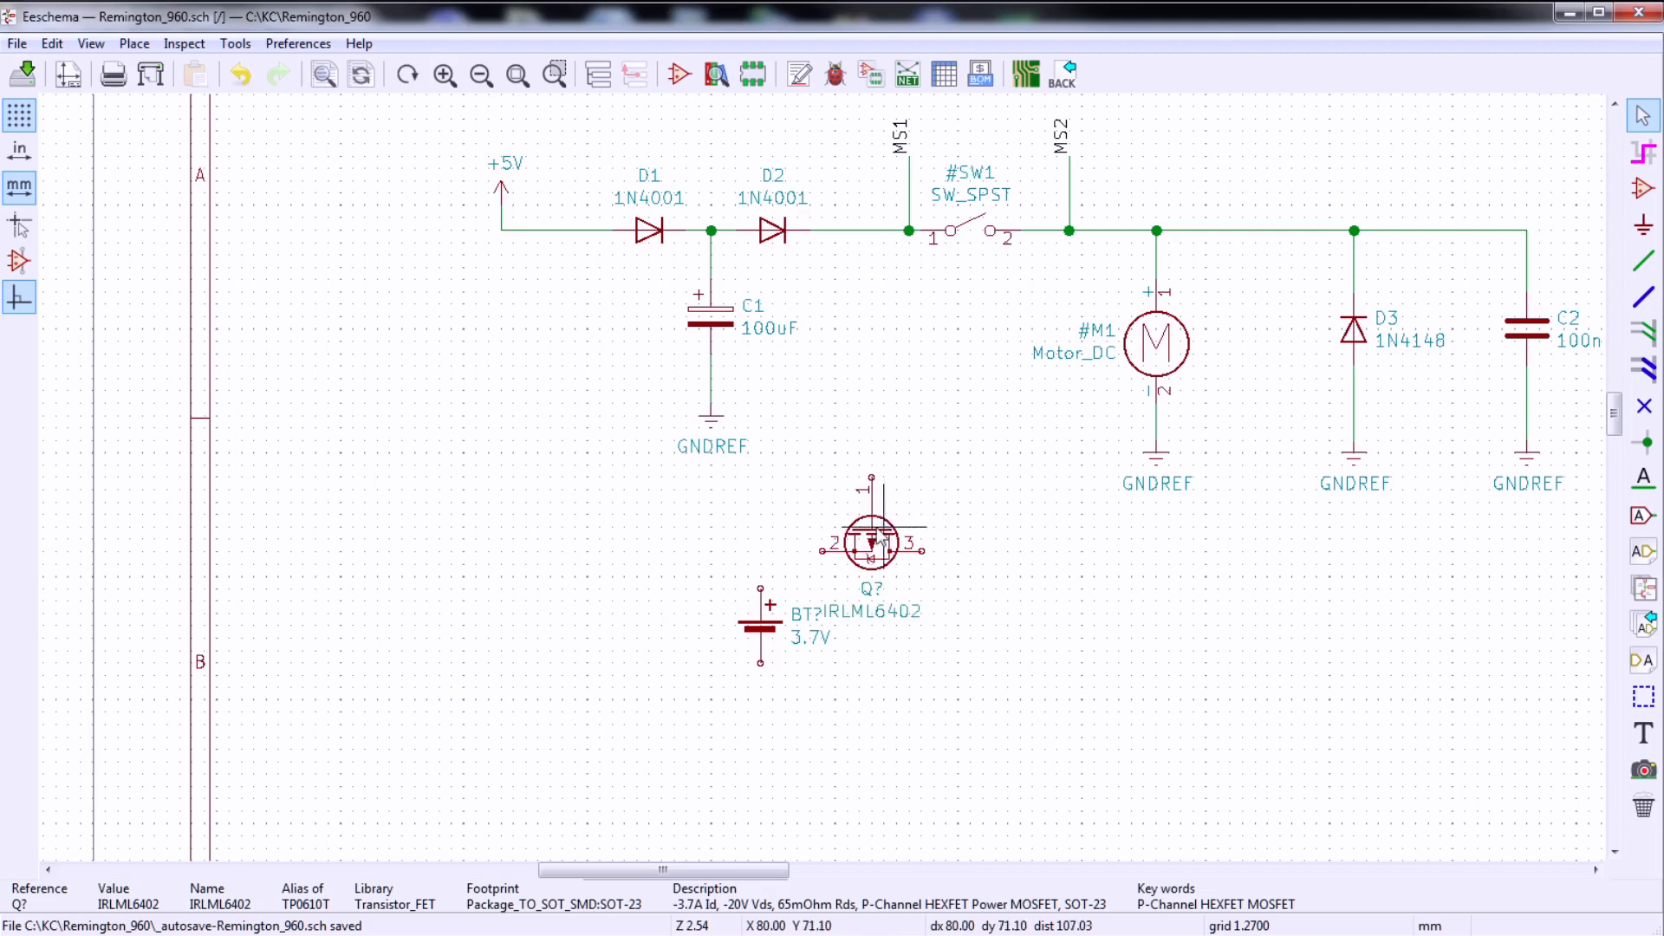
pyautogui.press('m')
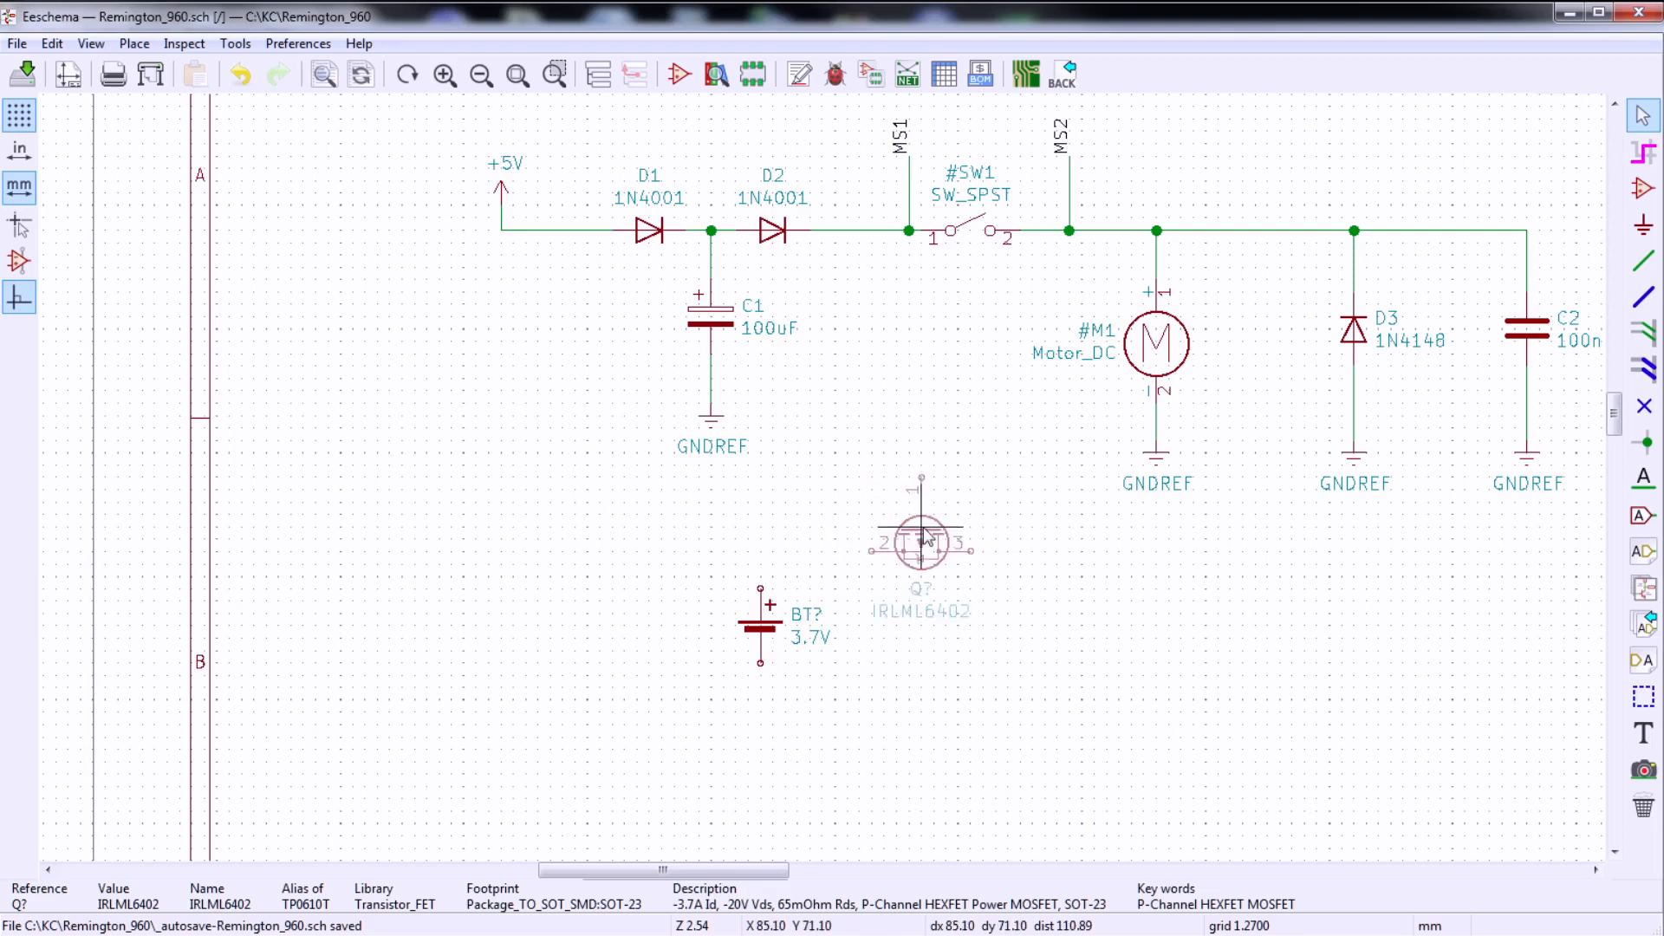
pyautogui.click(947, 537)
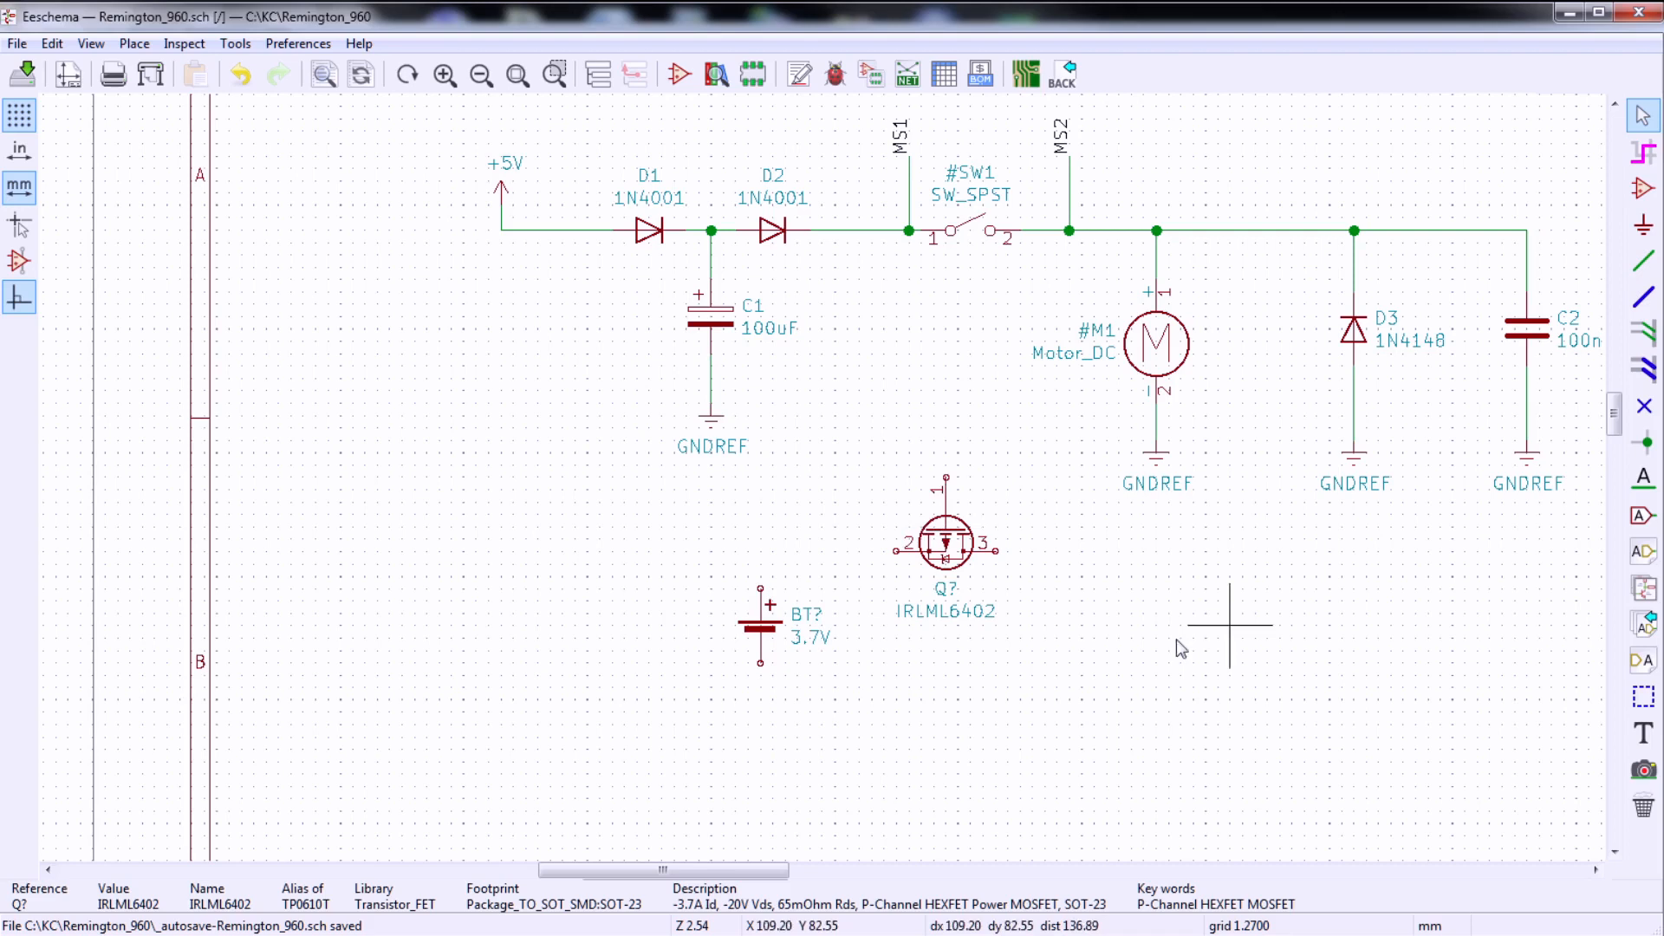
# - Wire MOSFET pin 2 to the battery's positive terminal
pyautogui.click(1645, 260)
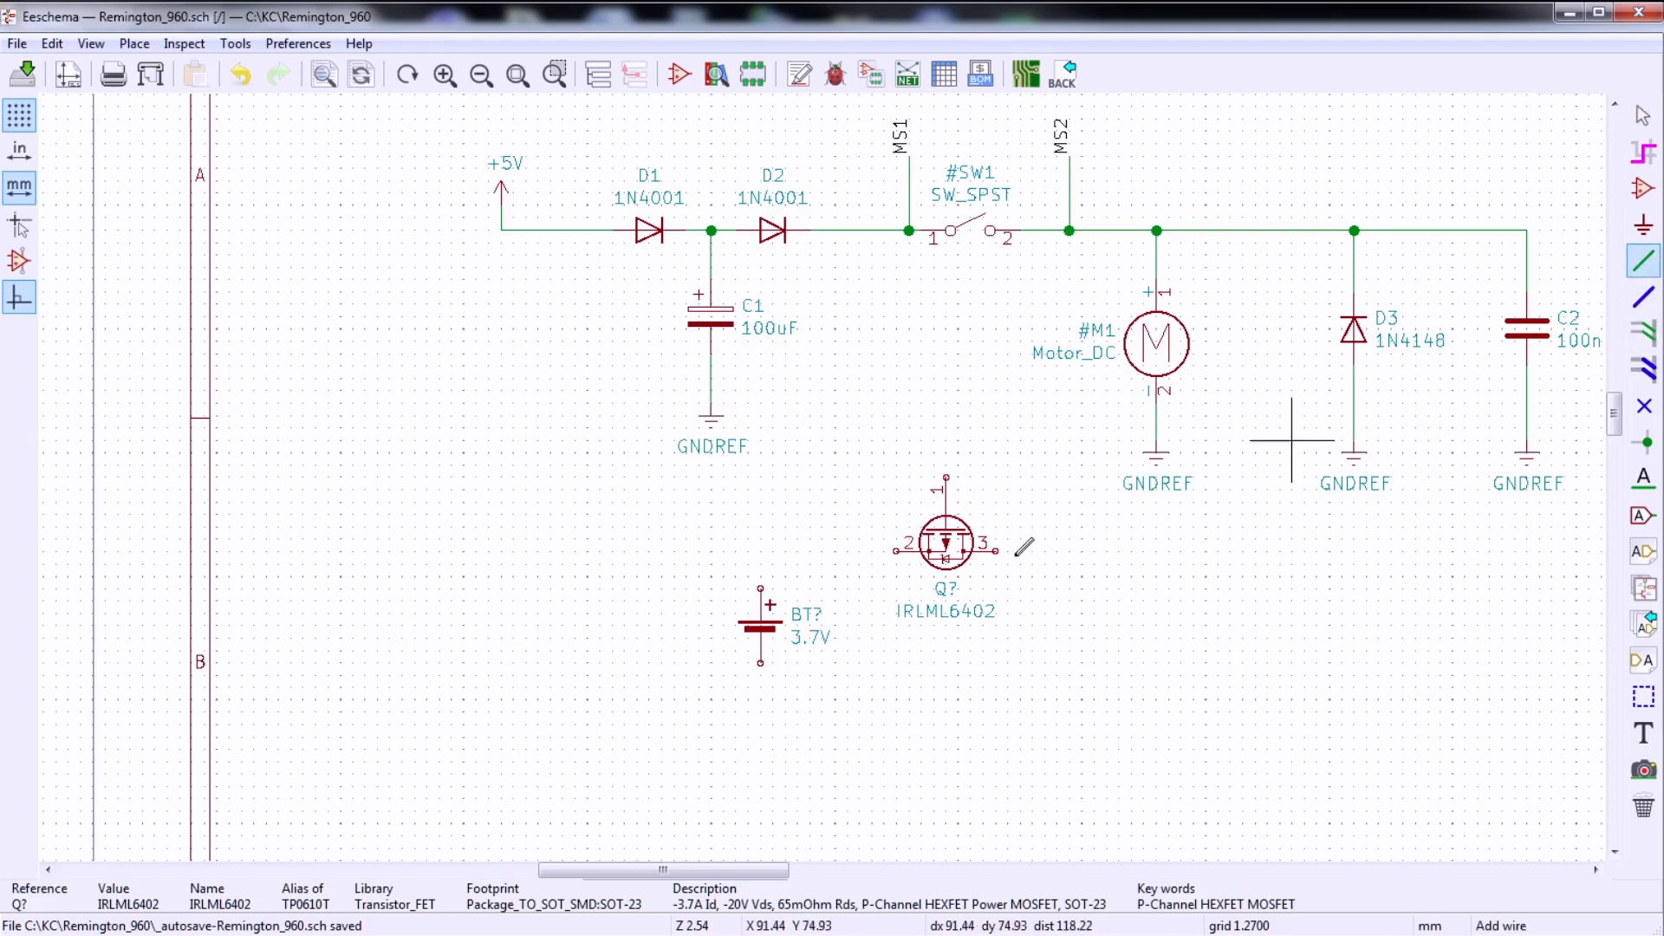
pyautogui.click(896, 550)
pyautogui.click(761, 589)
pyautogui.press('Escape')
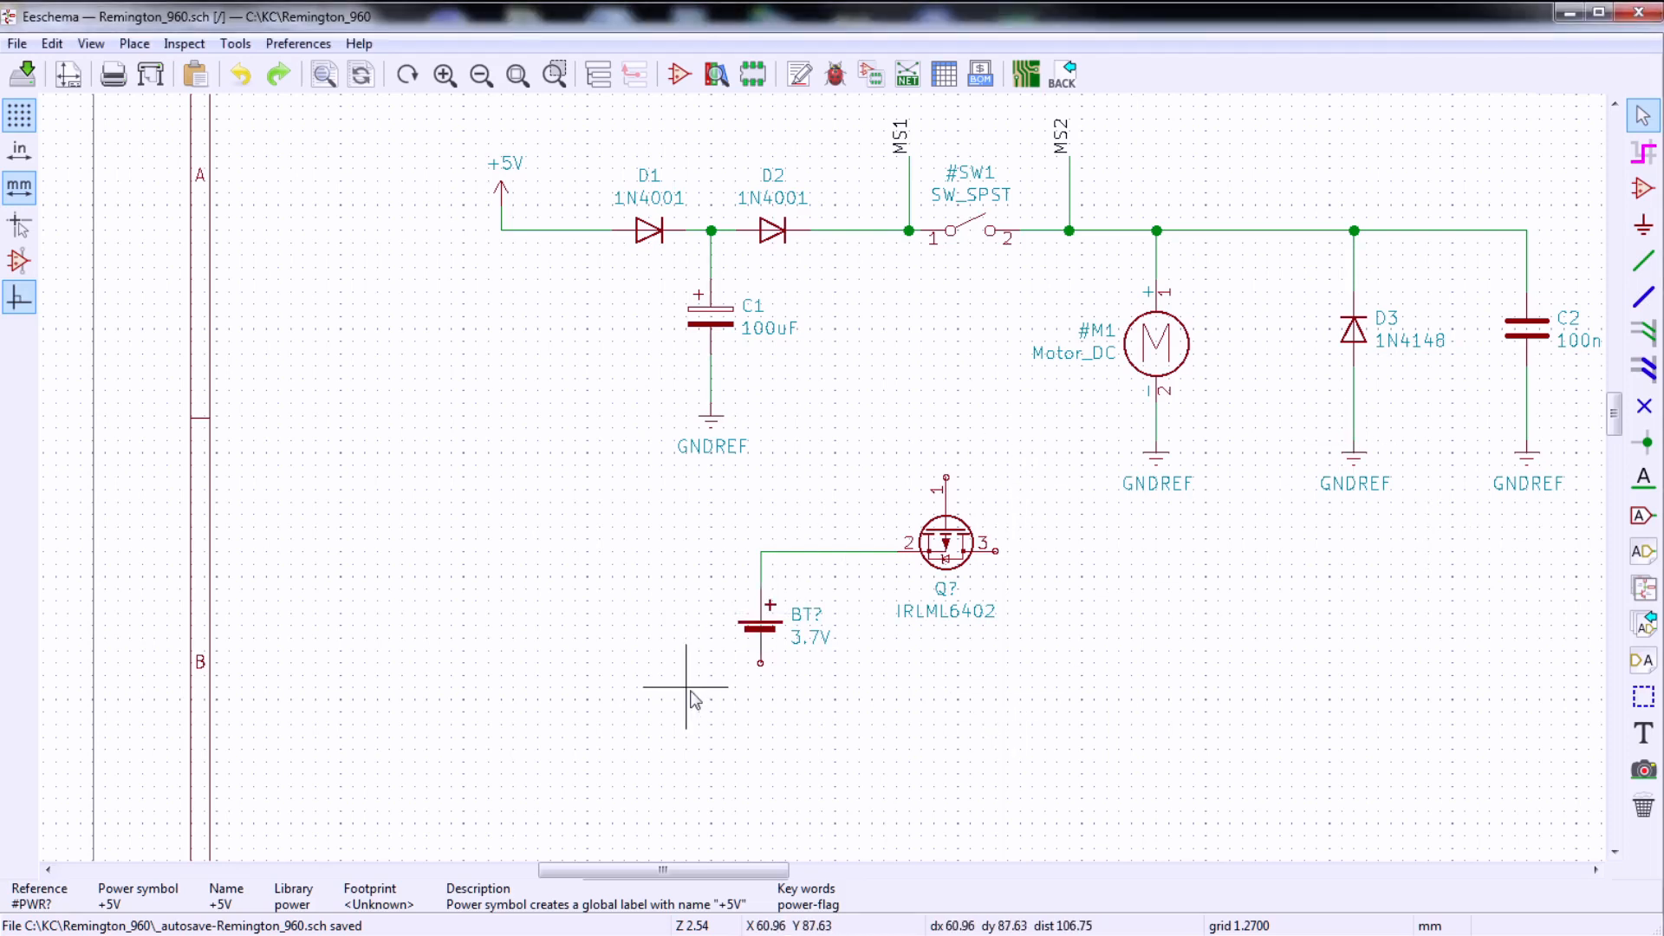
# - Move the wired battery and MOSFET group down and left, and wire MOSFET pin 3 up to the MS1 junction
pyautogui.moveTo(698, 482); pyautogui.dragTo(1064, 713)
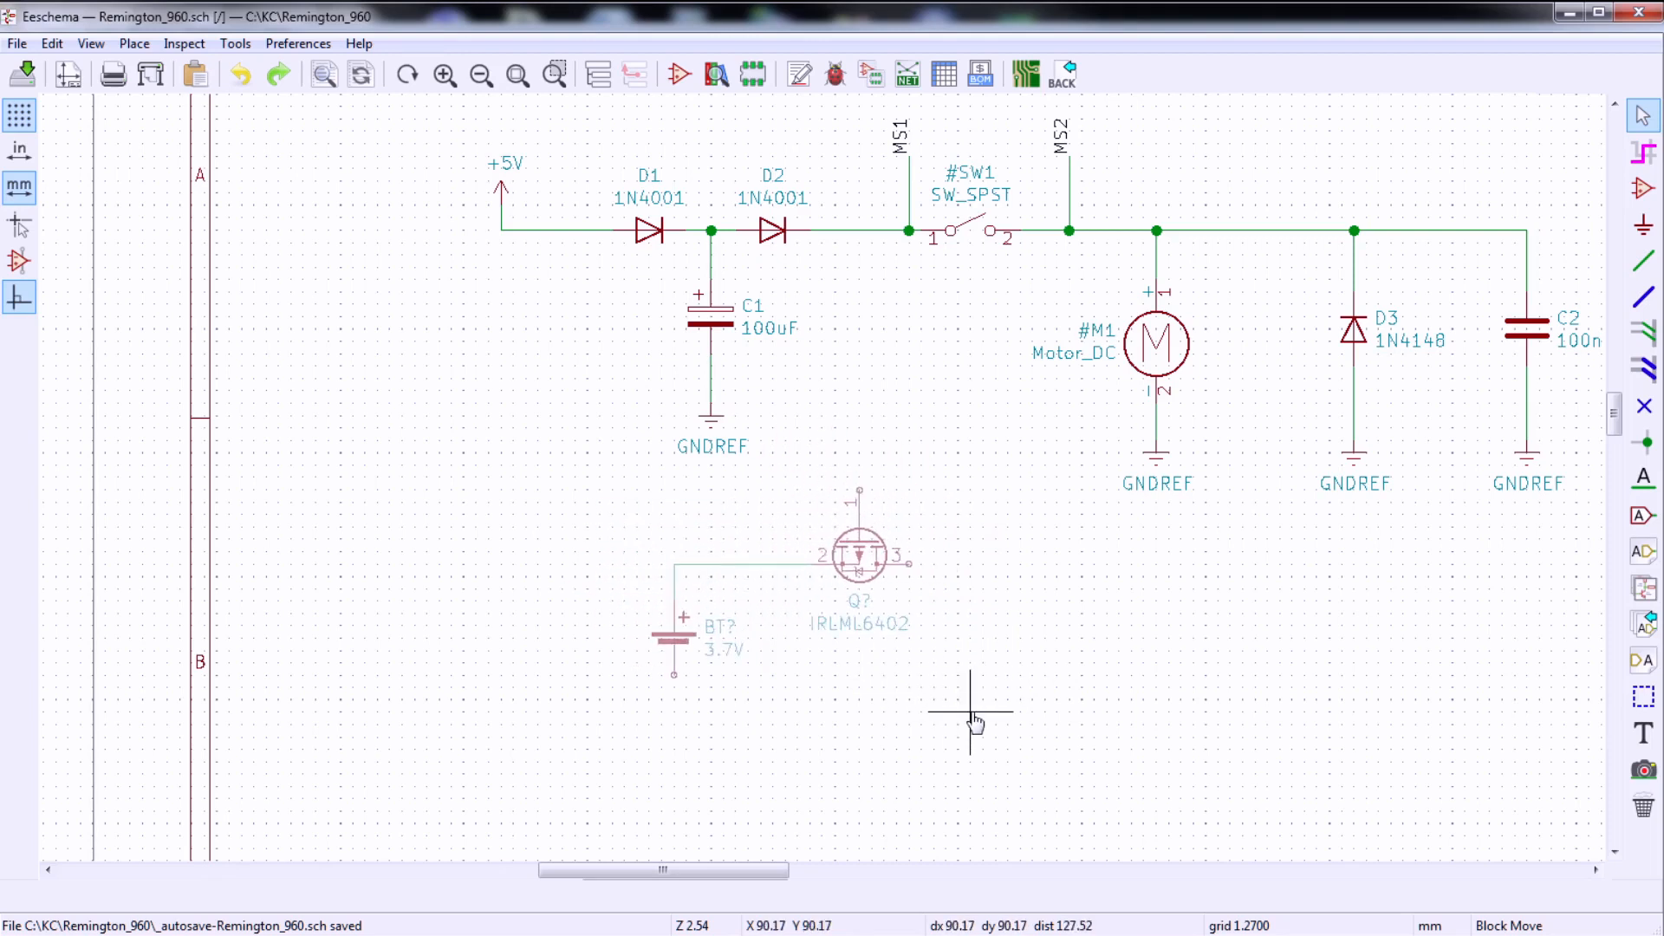
pyautogui.click(949, 763)
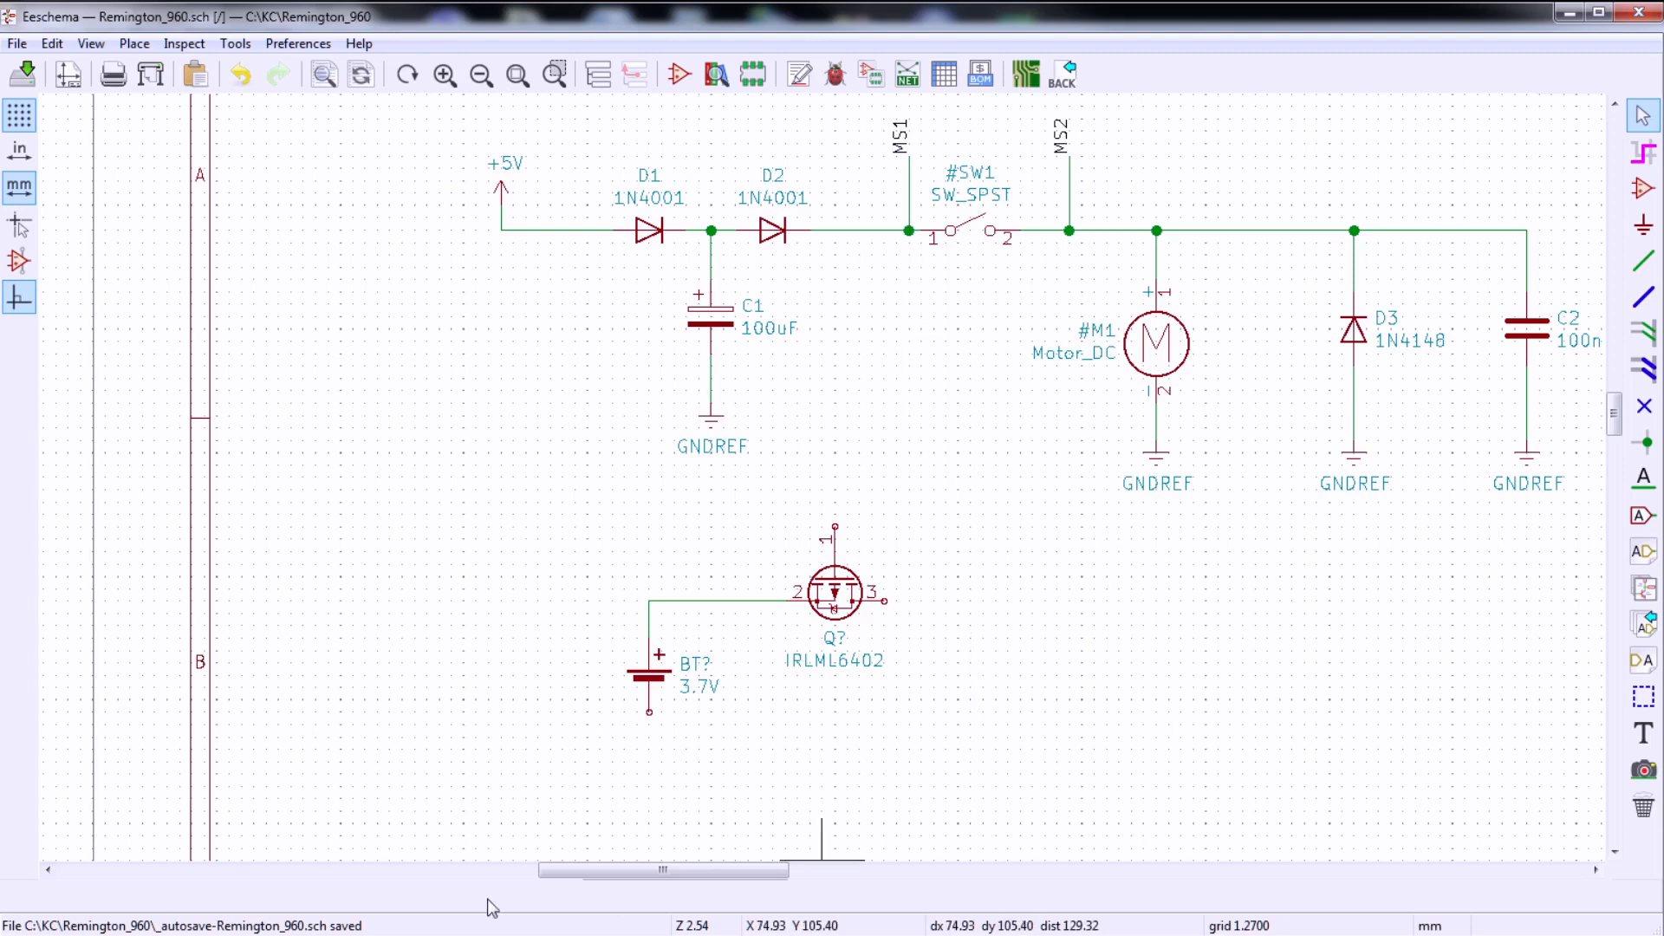
pyautogui.click(1643, 260)
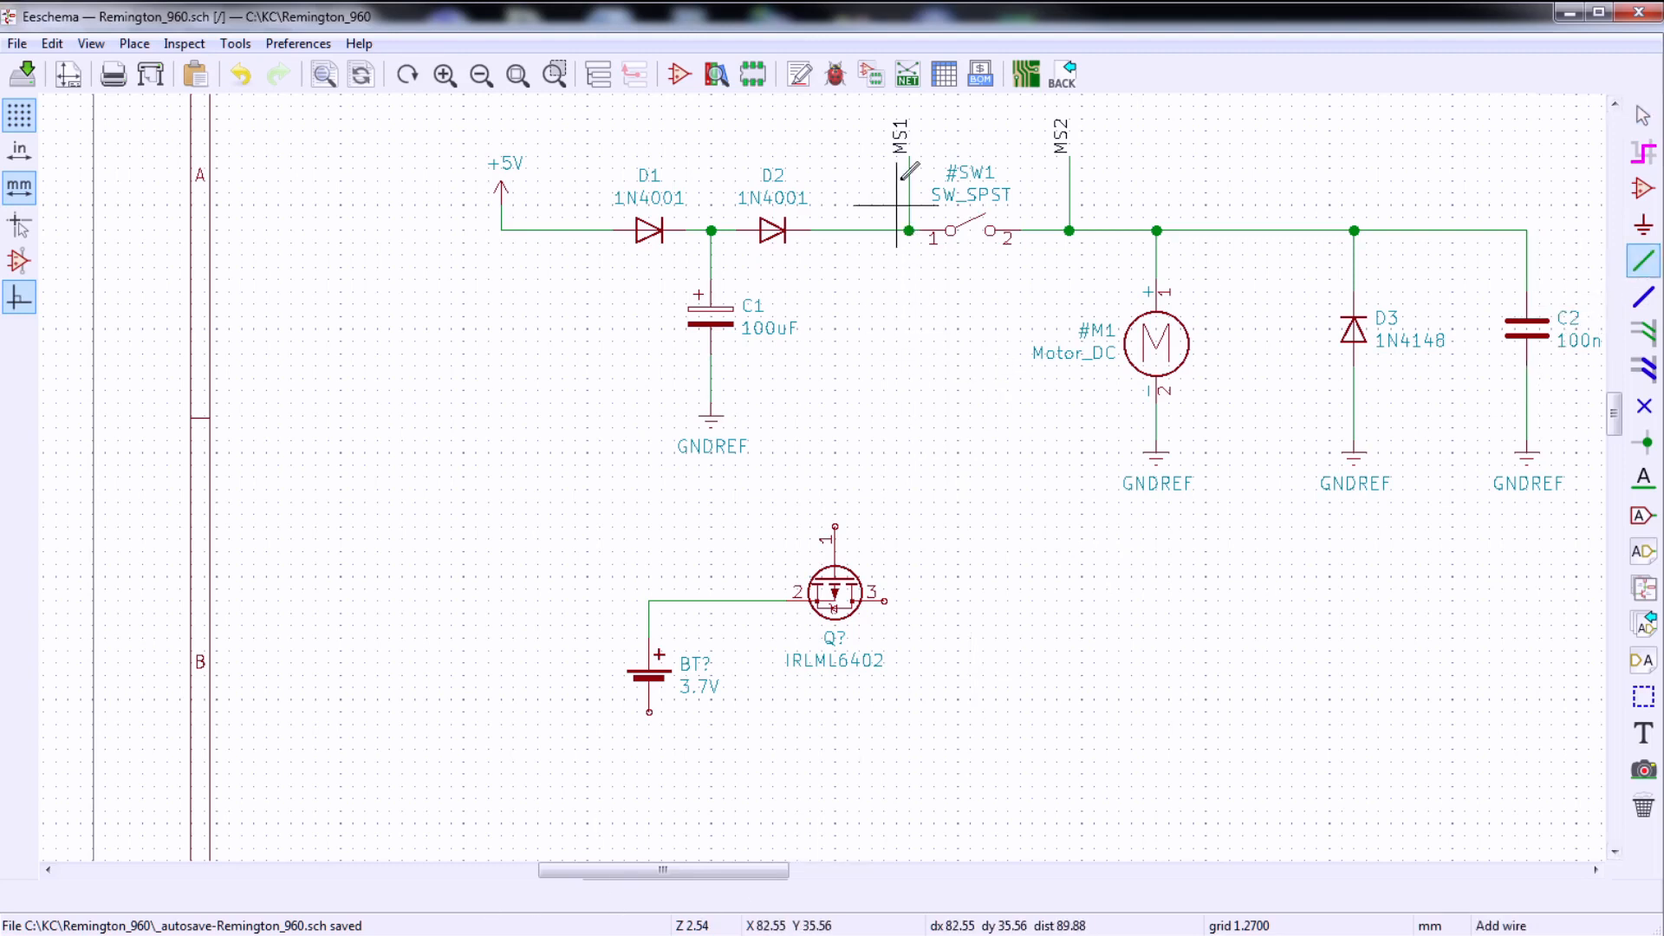
pyautogui.click(884, 600)
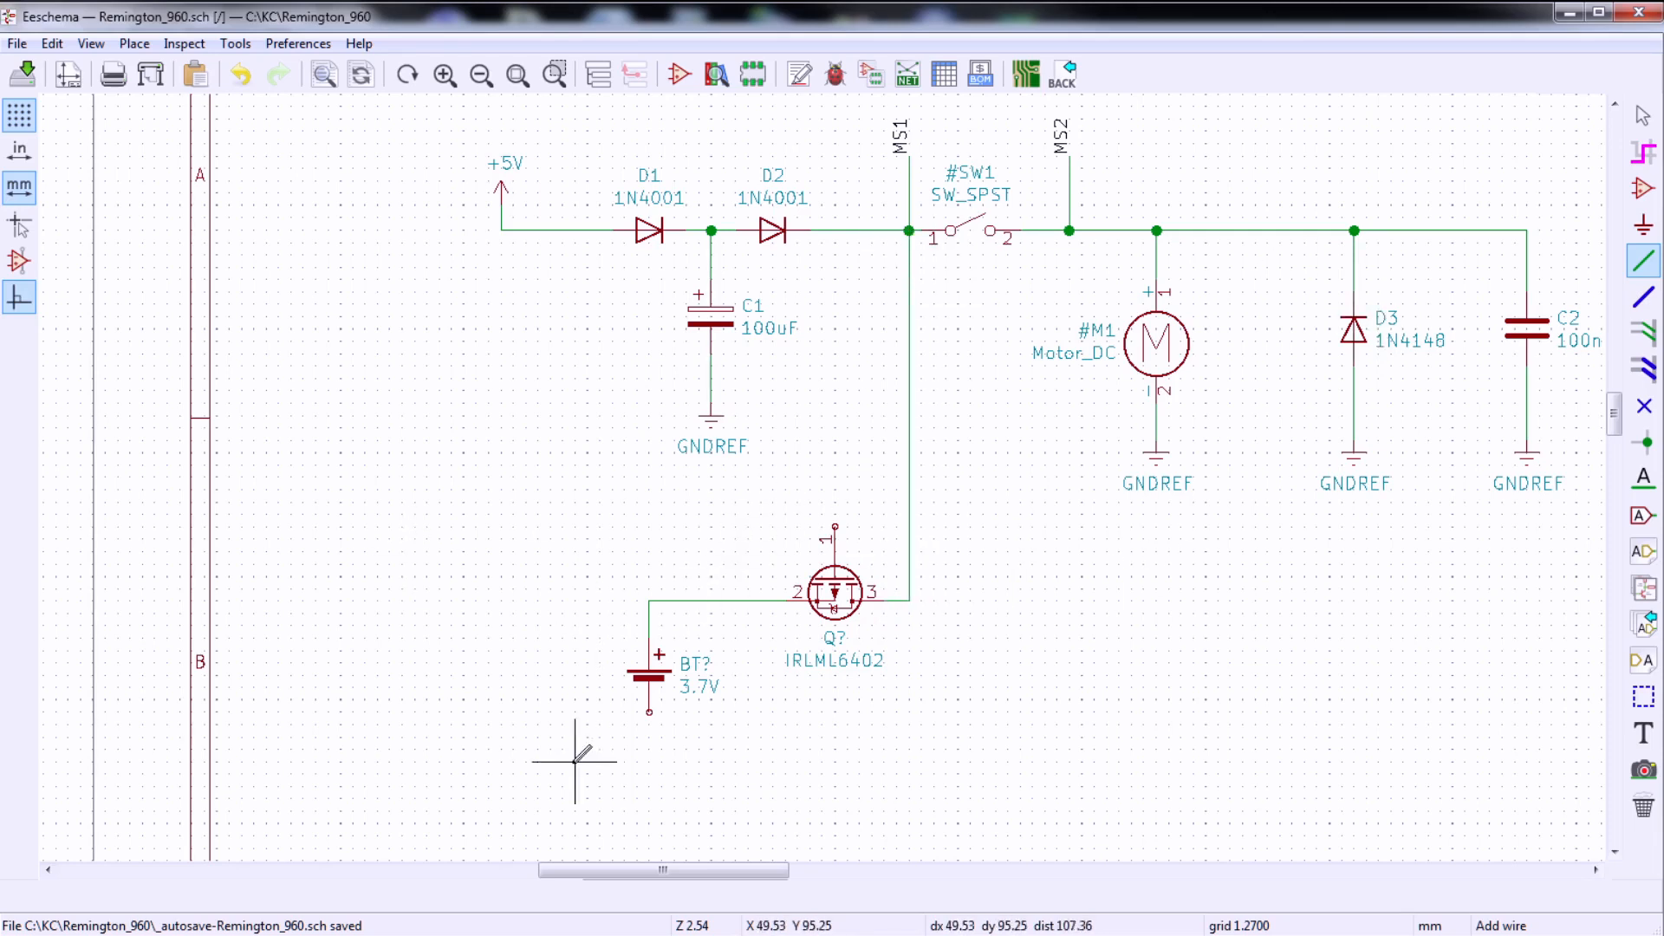
# - Place a GNDREF ground symbol below the battery and wire it to the battery's negative terminal
pyautogui.click(1644, 226)
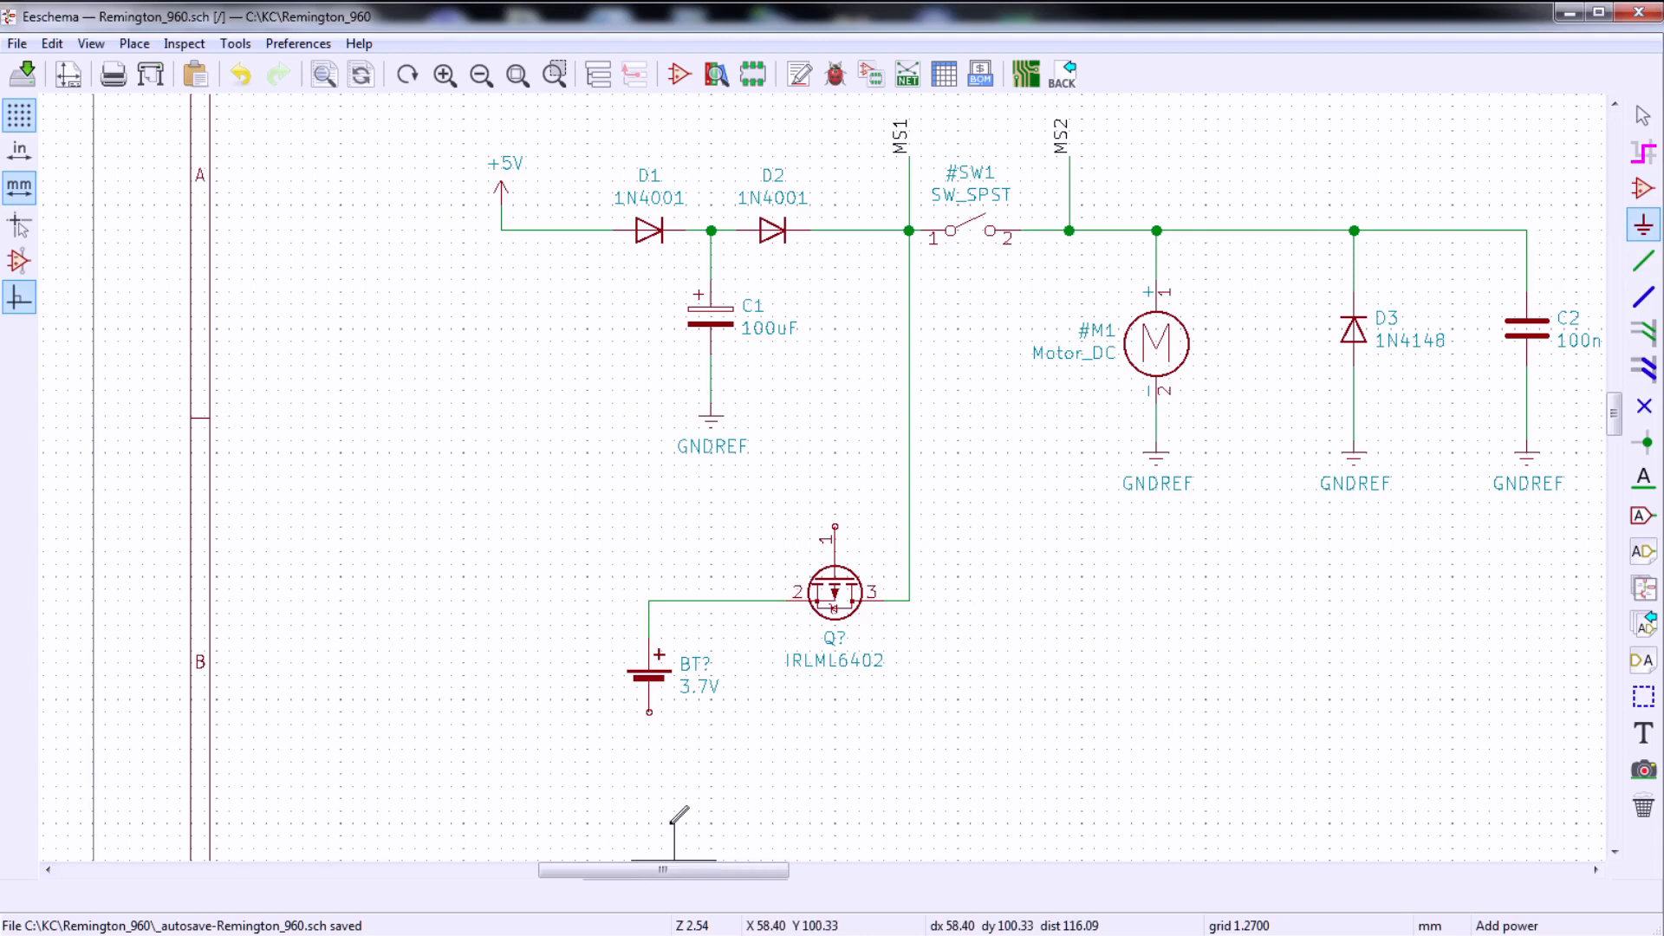
pyautogui.click(650, 761)
pyautogui.press('Return')
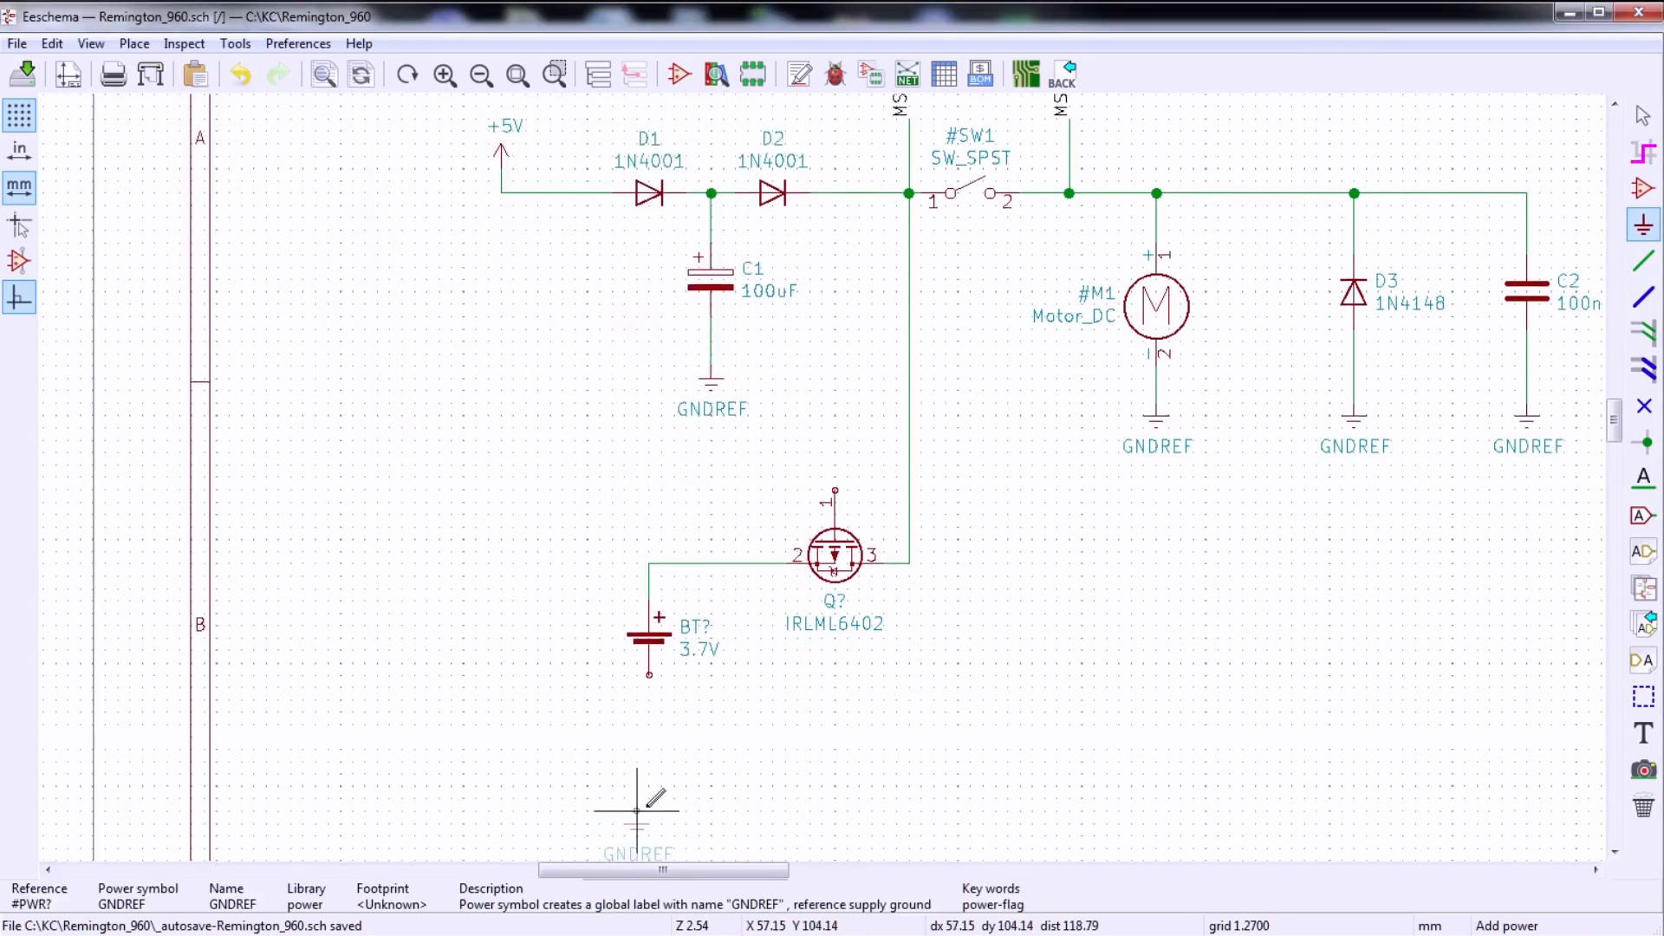
pyautogui.click(649, 744)
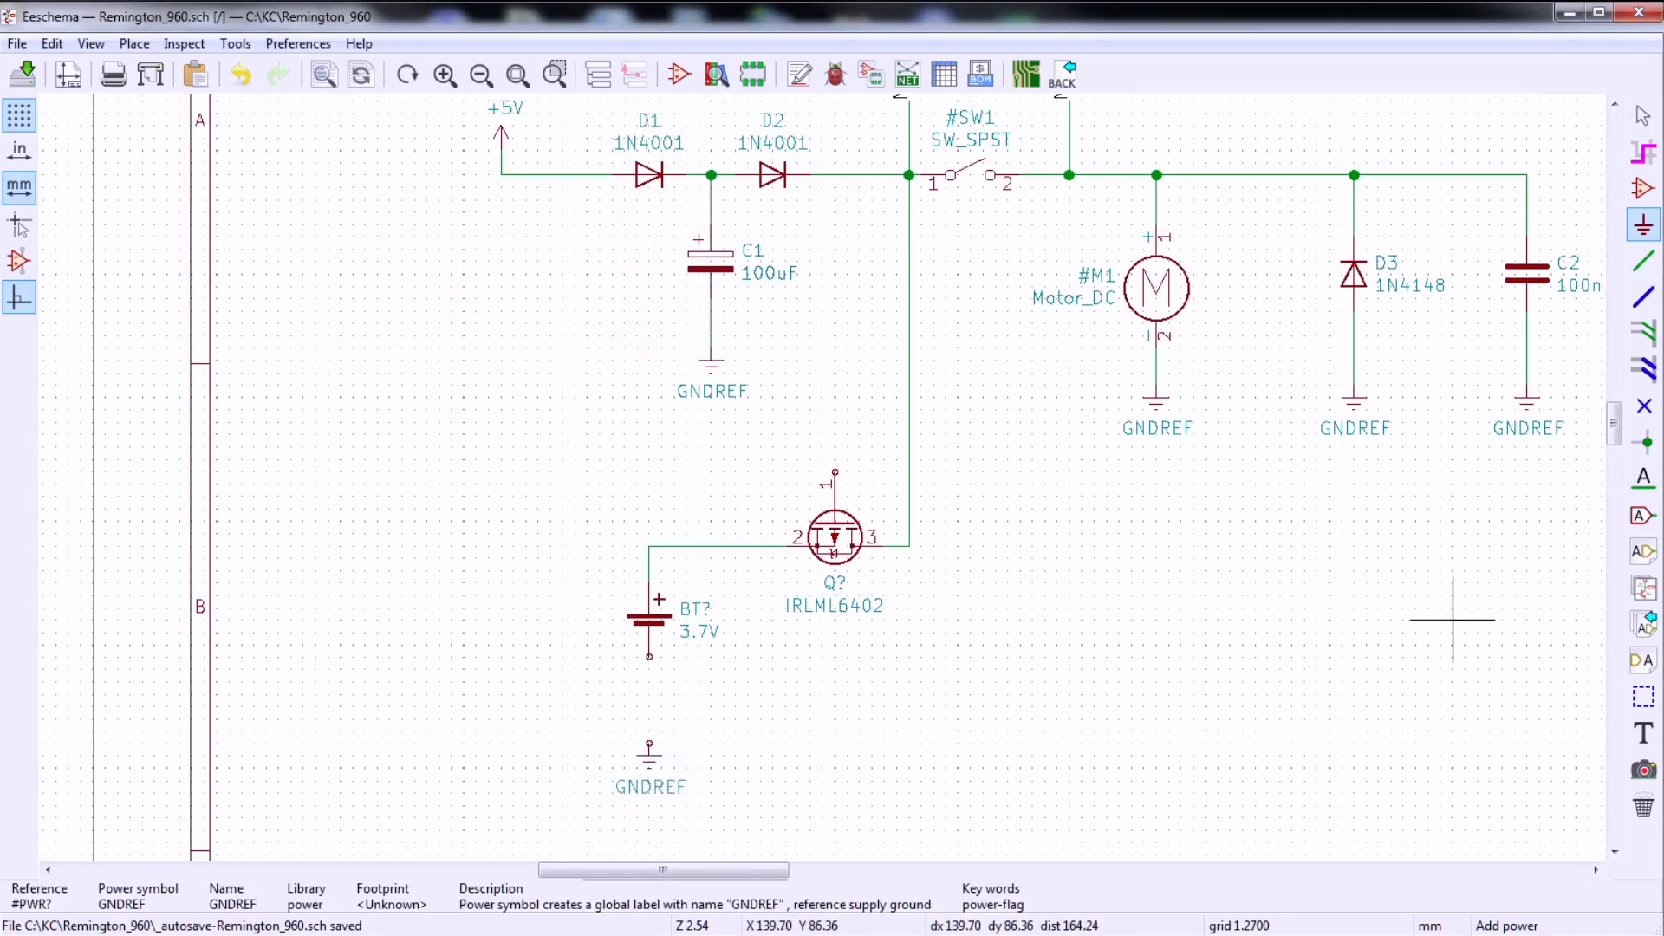
pyautogui.click(1640, 269)
pyautogui.click(649, 657)
pyautogui.click(650, 743)
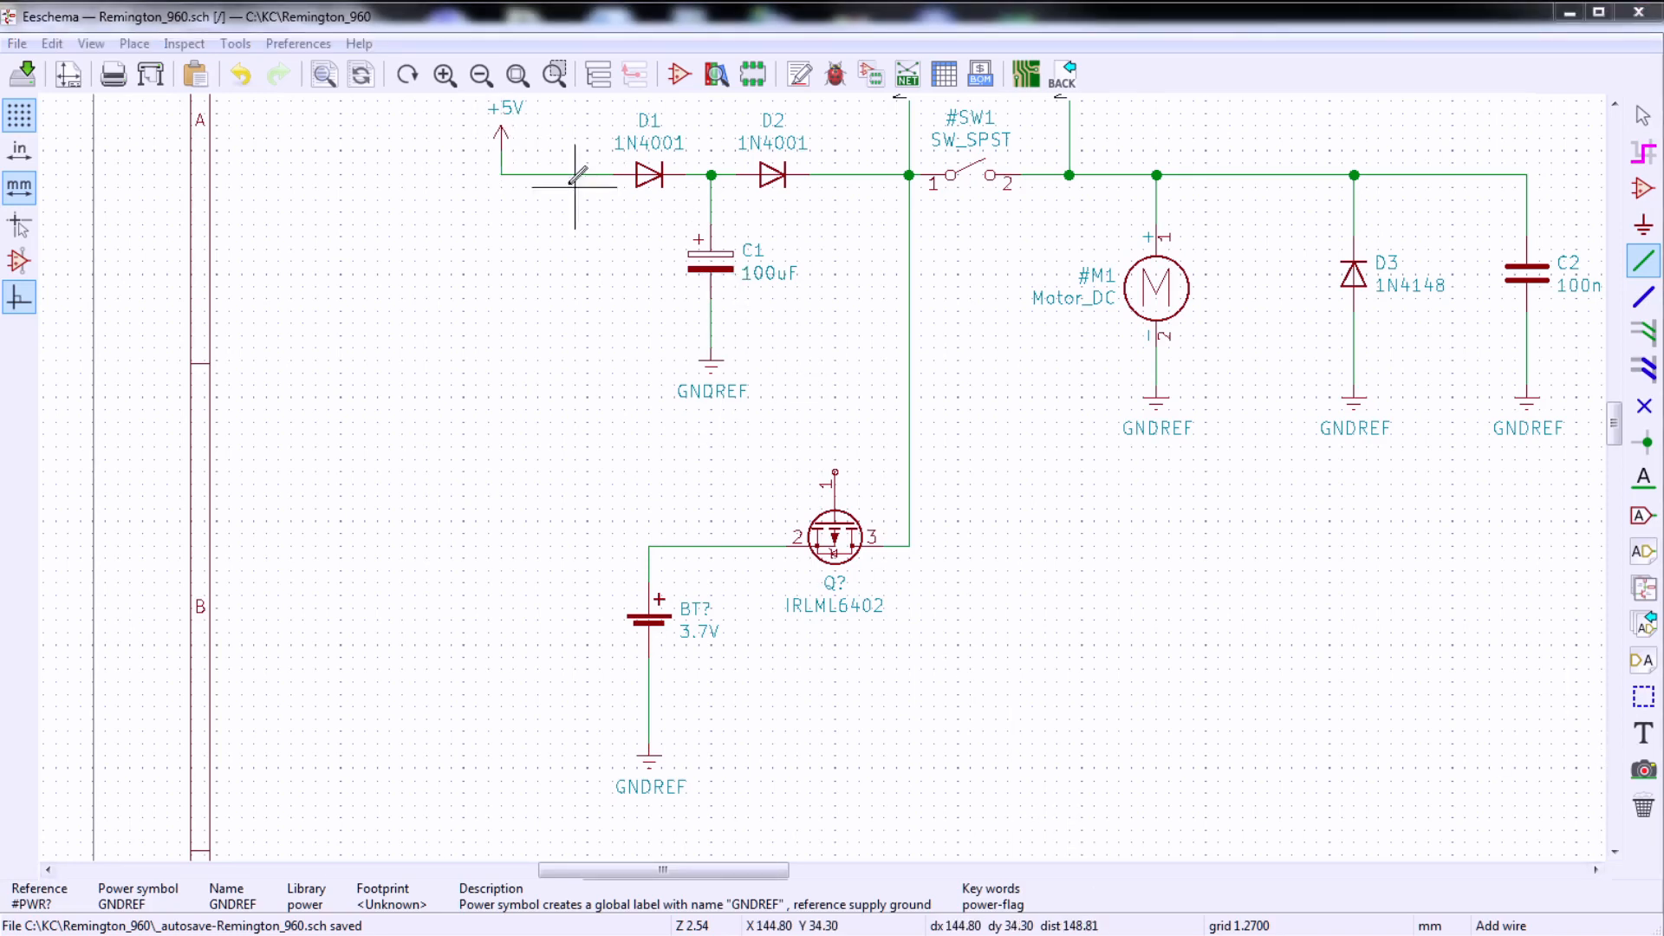
# - Place a +5V power symbol above the MOSFET and wire it to gate pin 1
pyautogui.click(1651, 225)
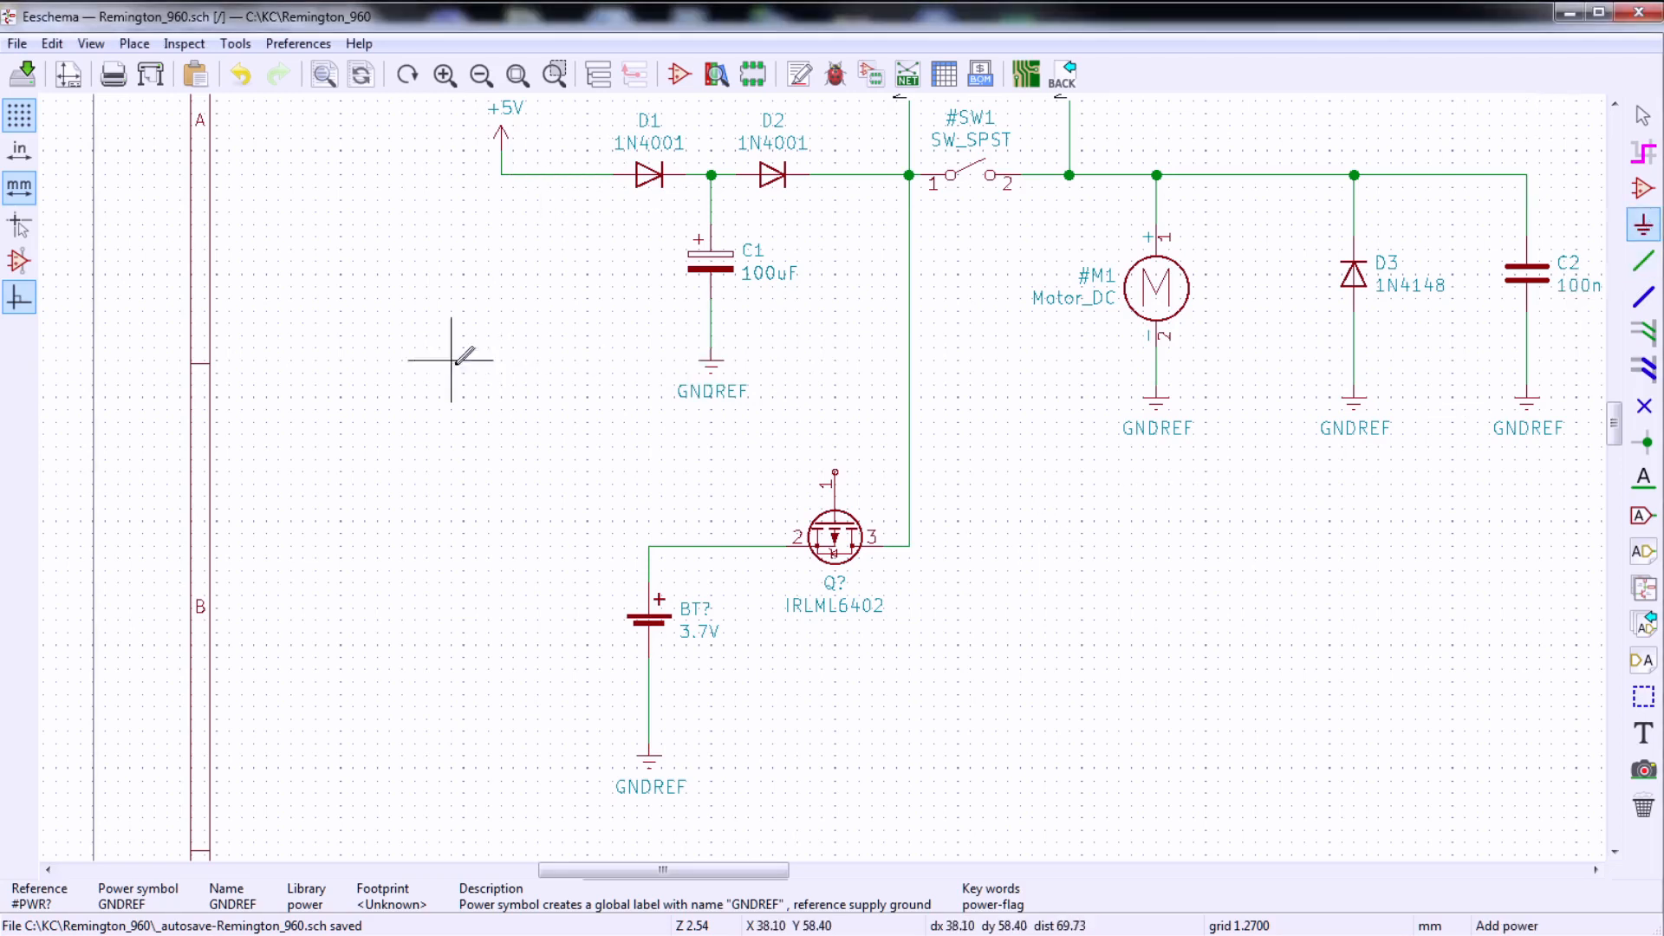
pyautogui.click(834, 397)
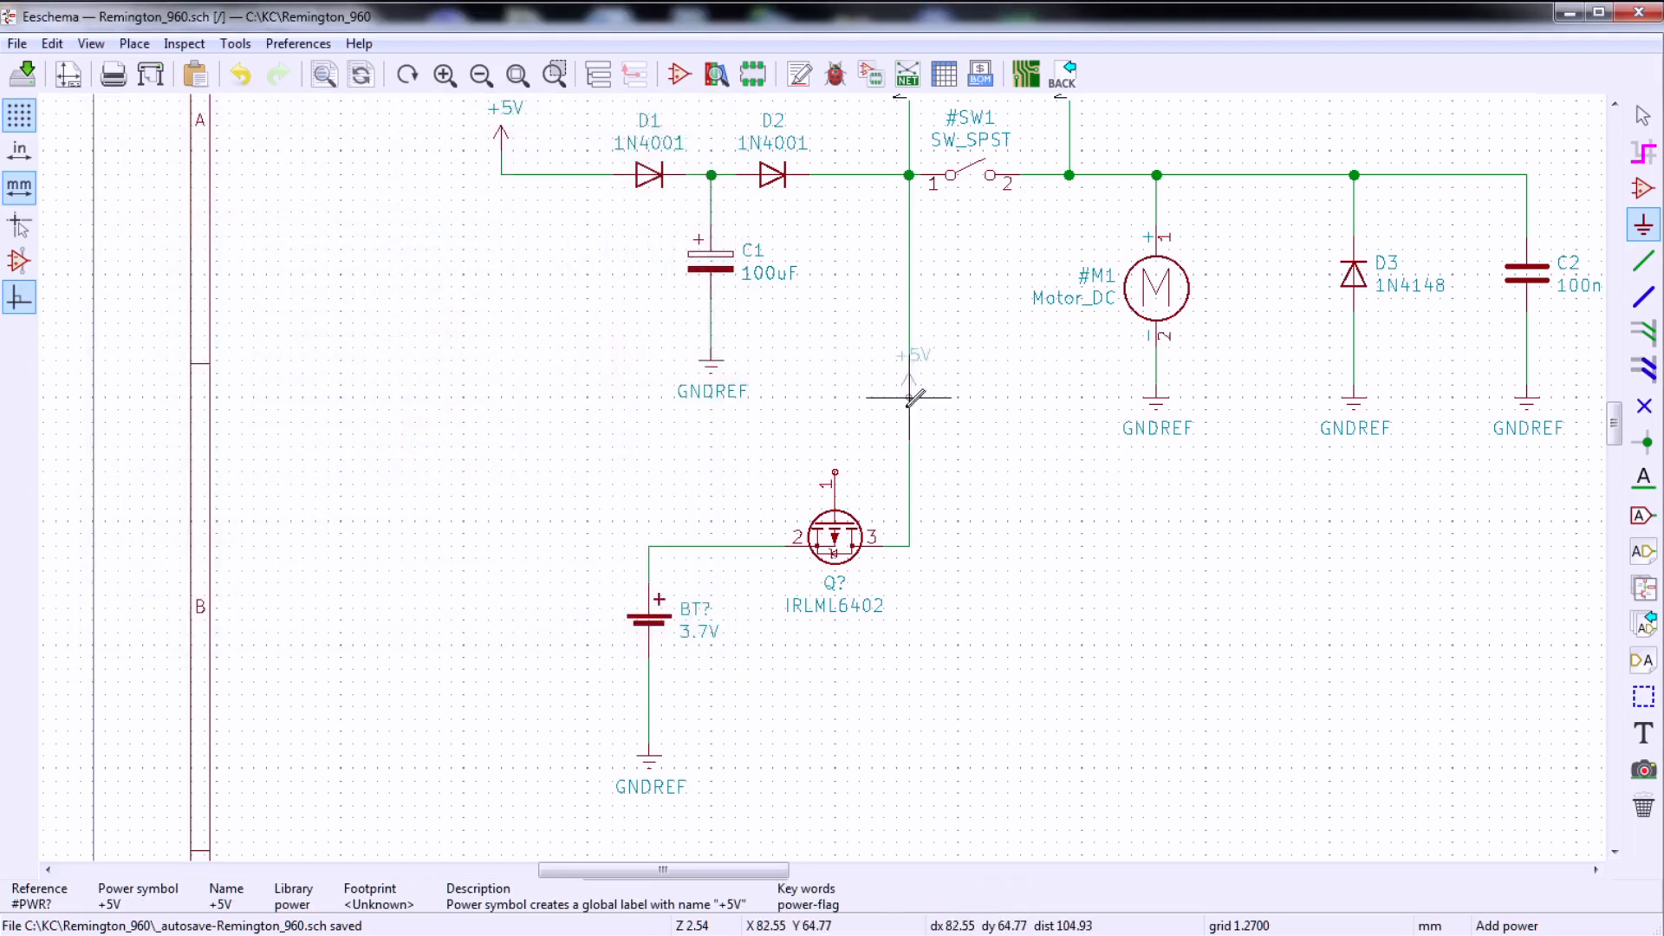
pyautogui.click(835, 360)
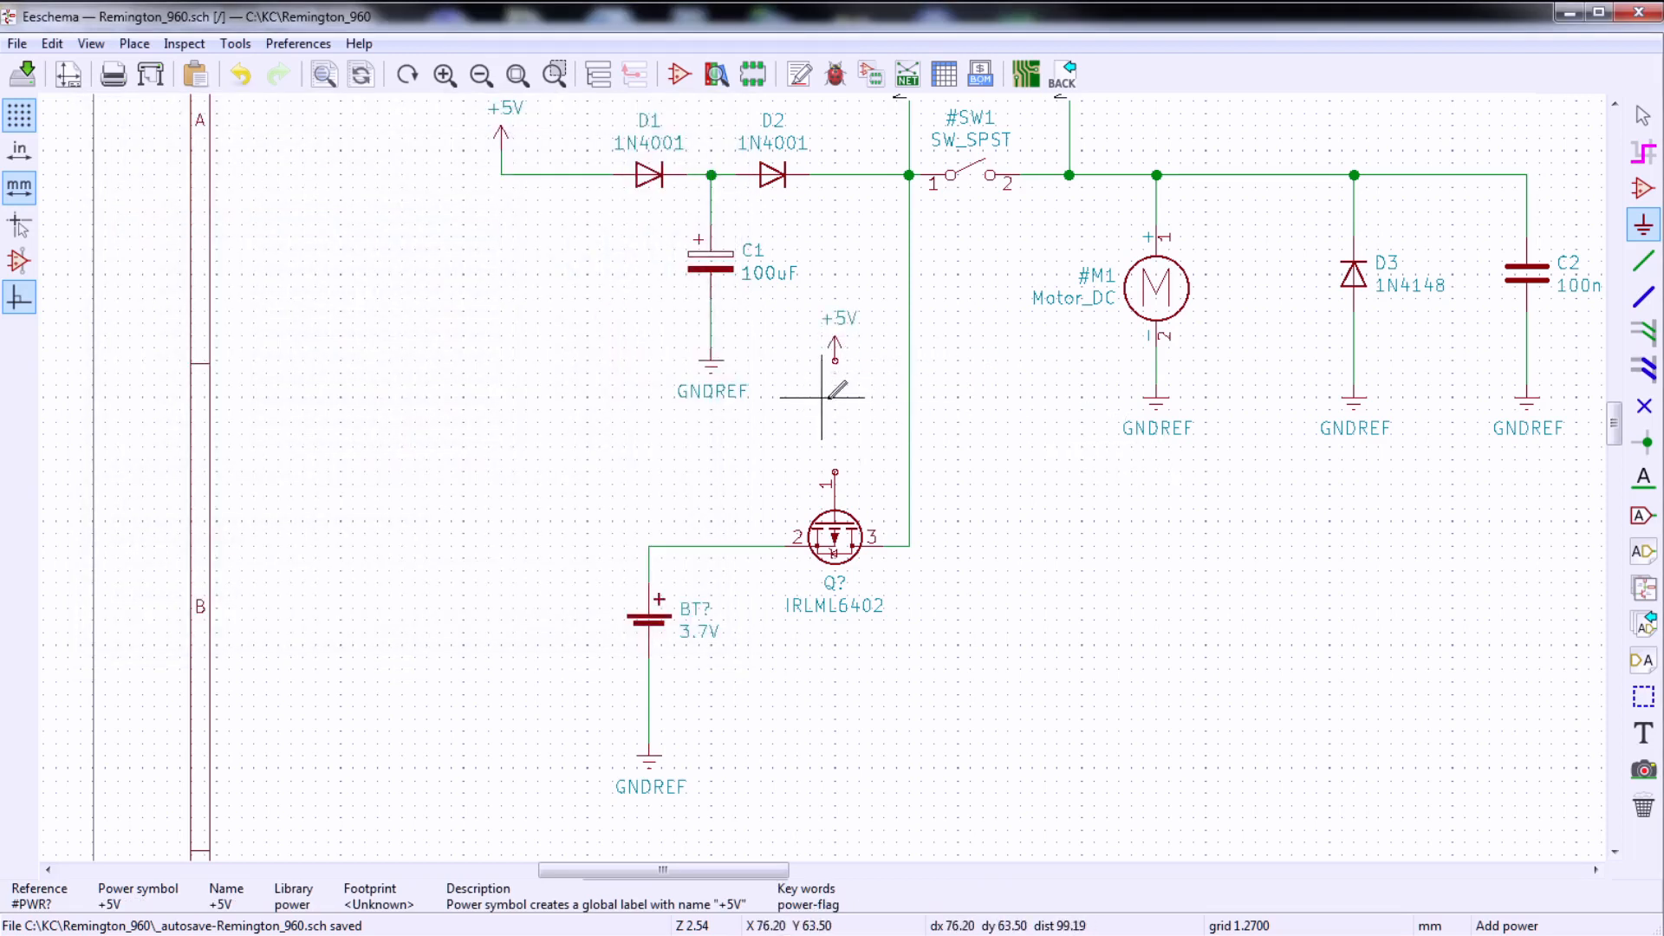
pyautogui.click(1643, 262)
pyautogui.click(834, 360)
pyautogui.click(835, 472)
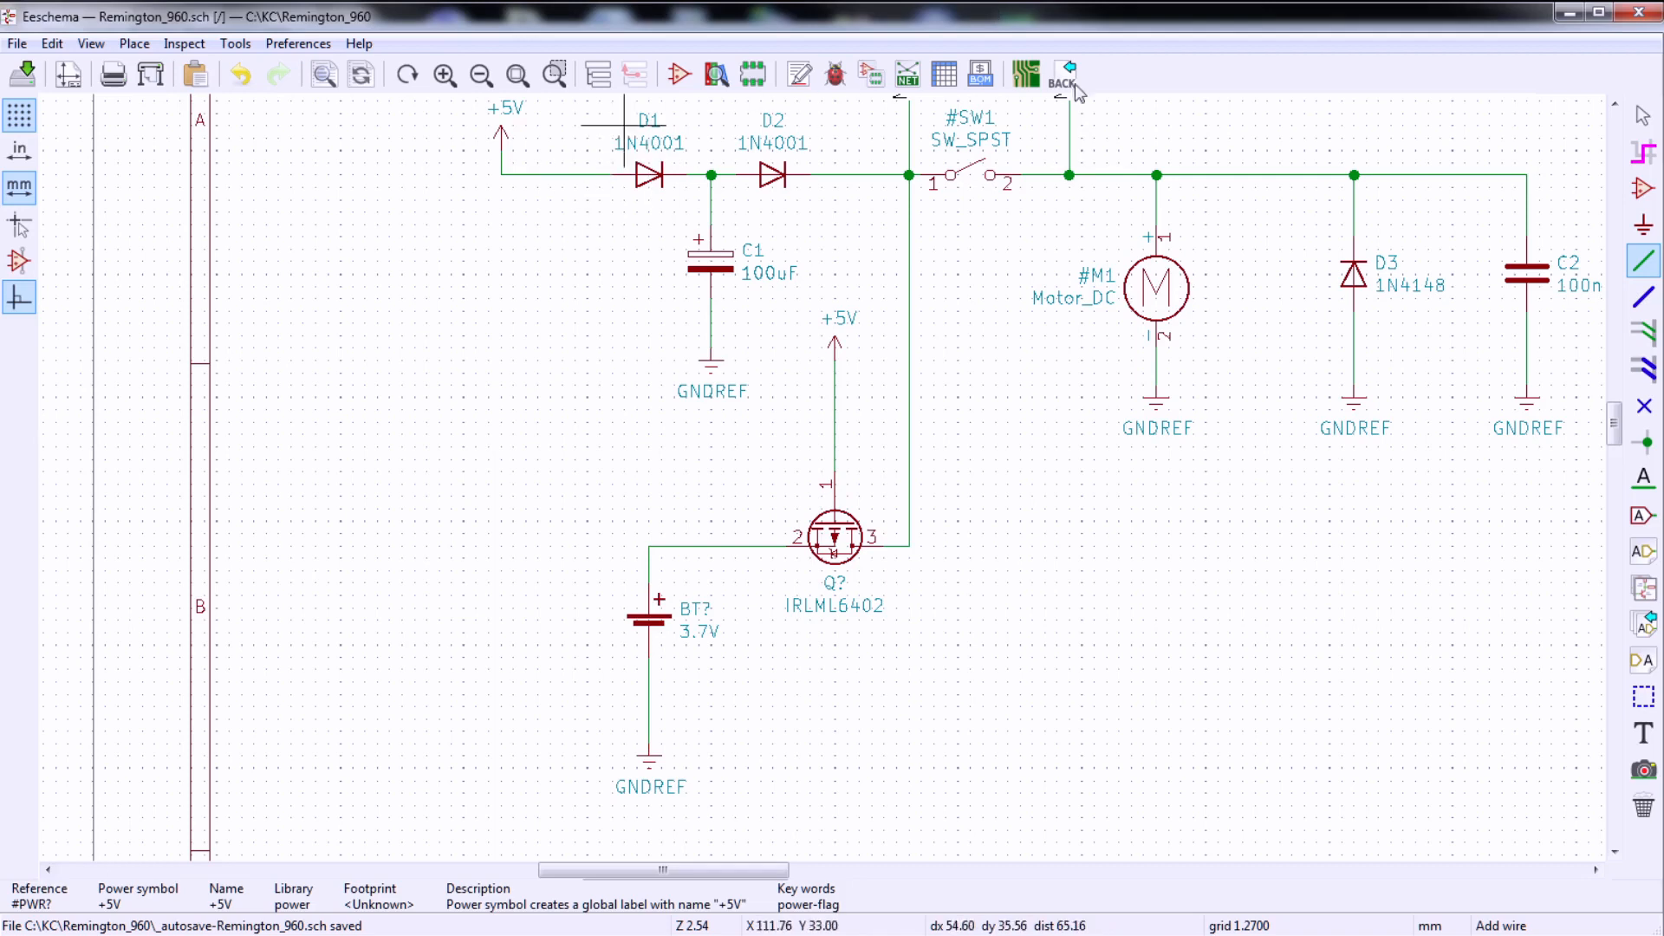
# - Place a horizontal resistor (R) beside the MOSFET's gate wire, below C1's ground symbol
pyautogui.click(1614, 103)
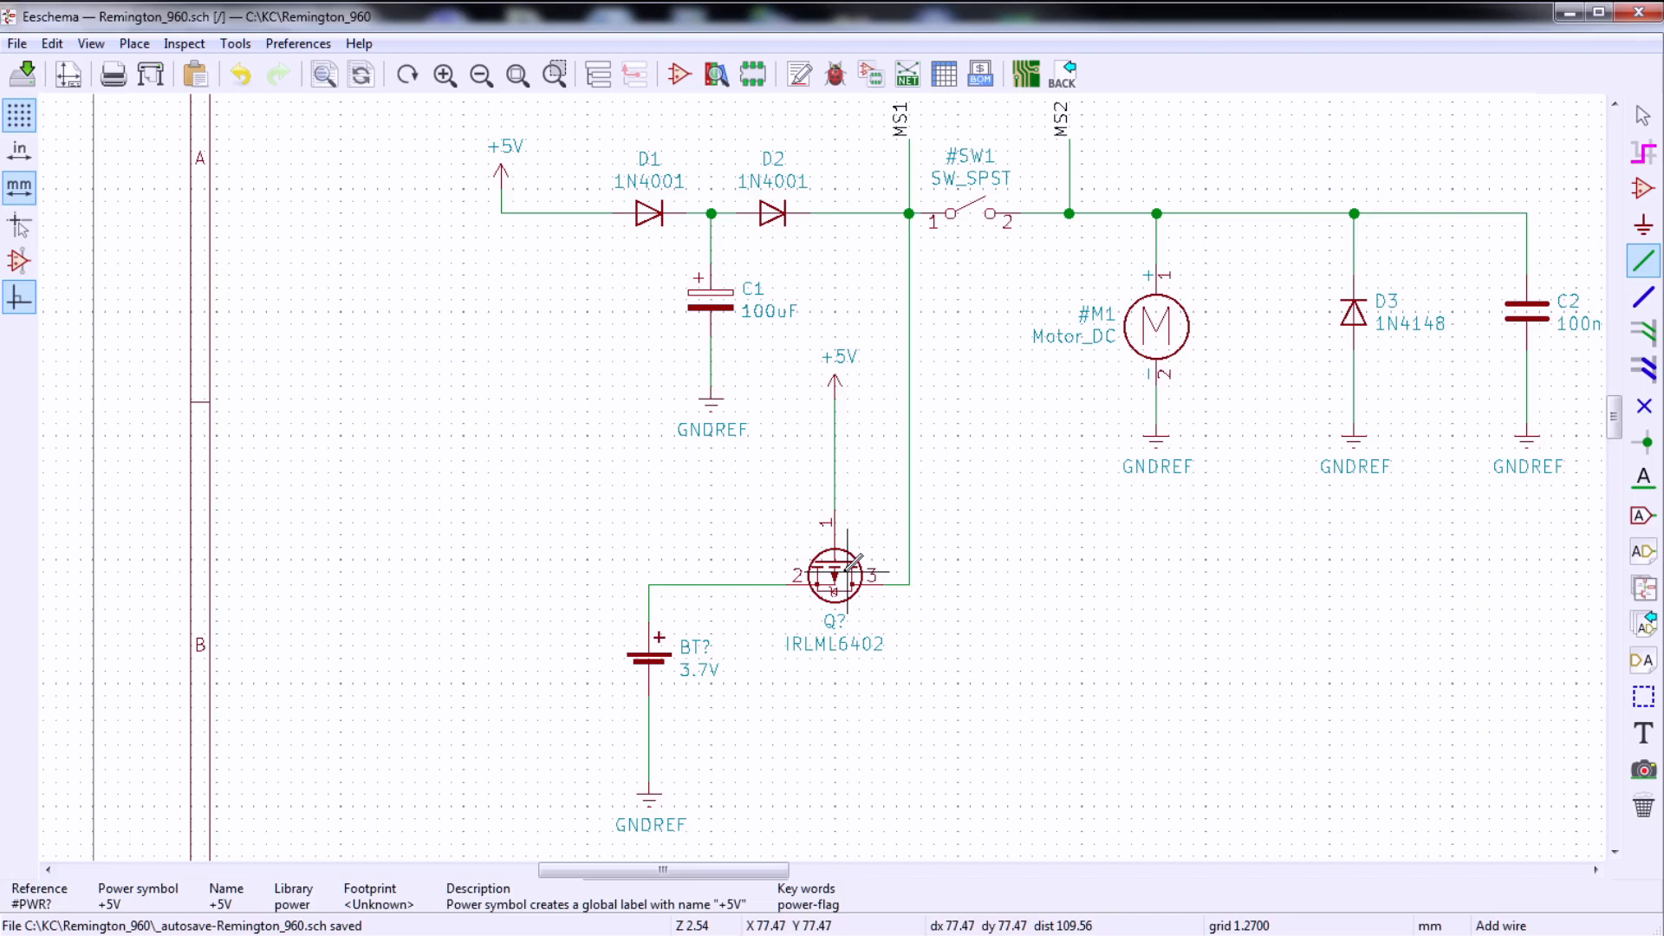
pyautogui.click(834, 382)
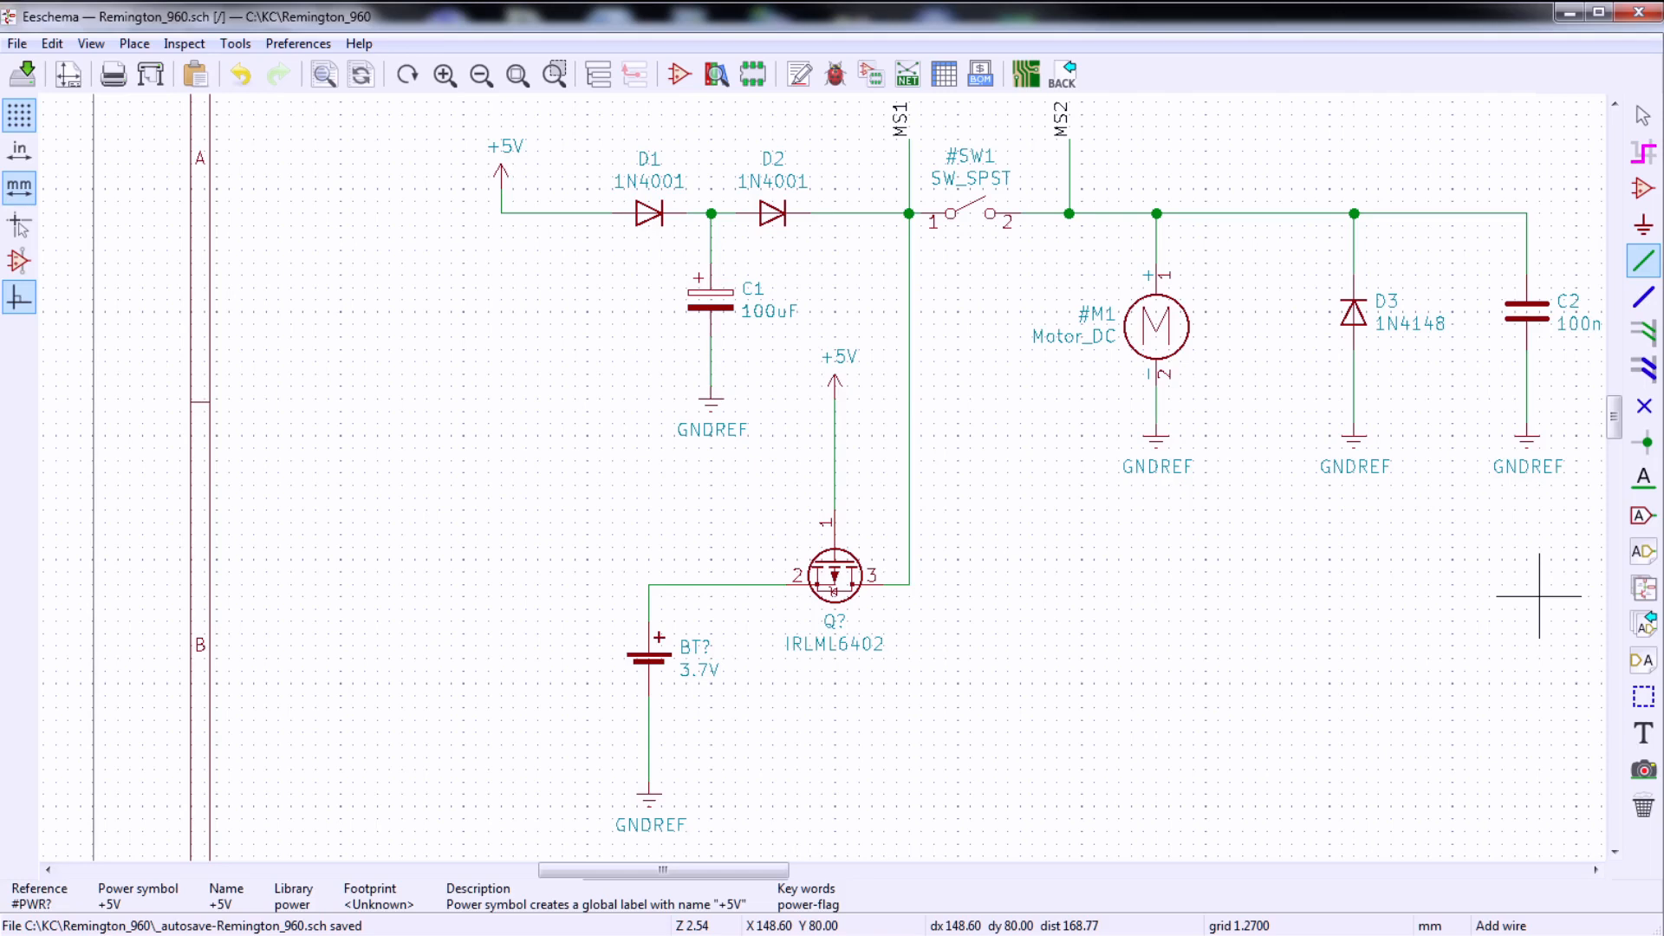
pyautogui.press('a')
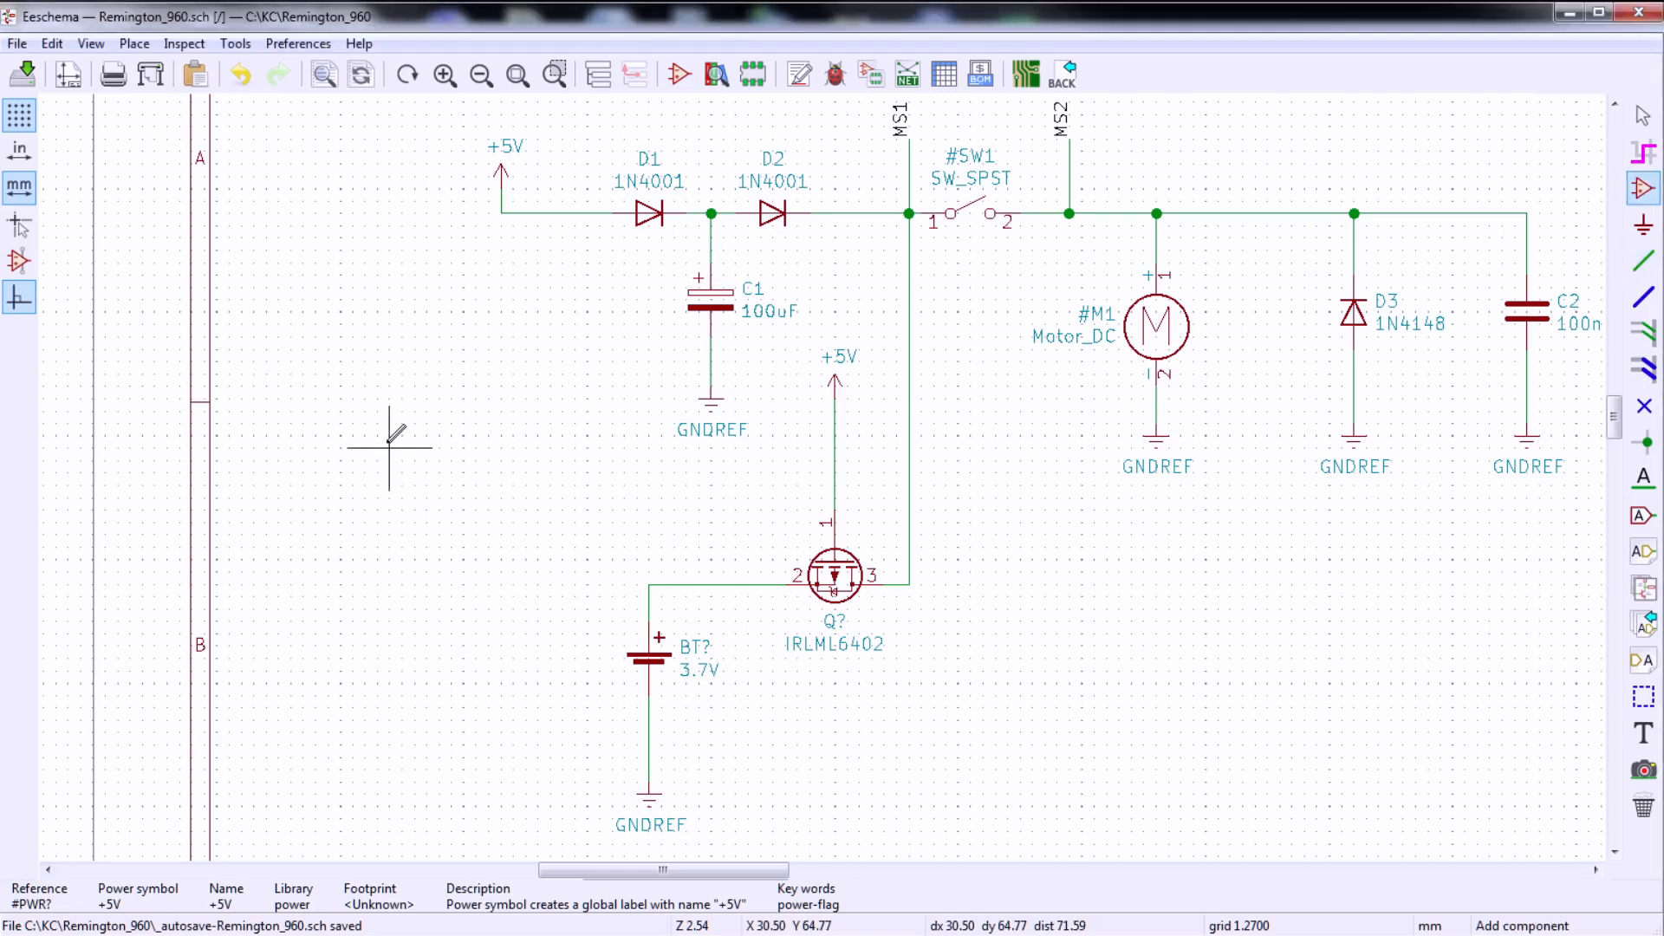
pyautogui.click(389, 447)
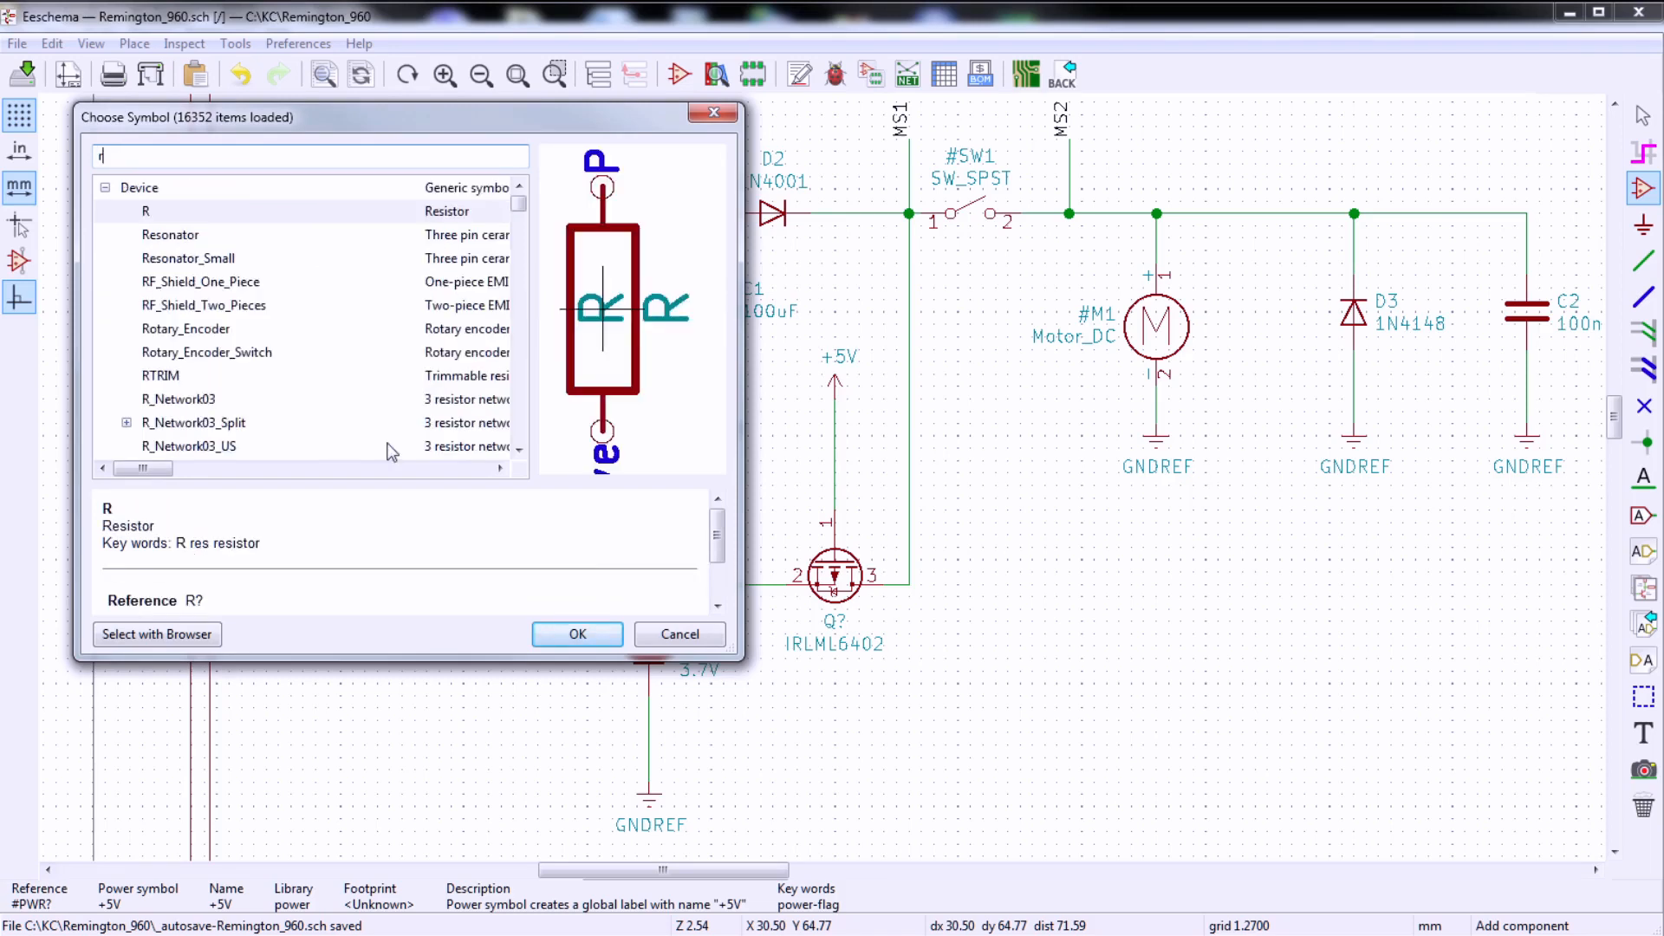
pyautogui.click(574, 633)
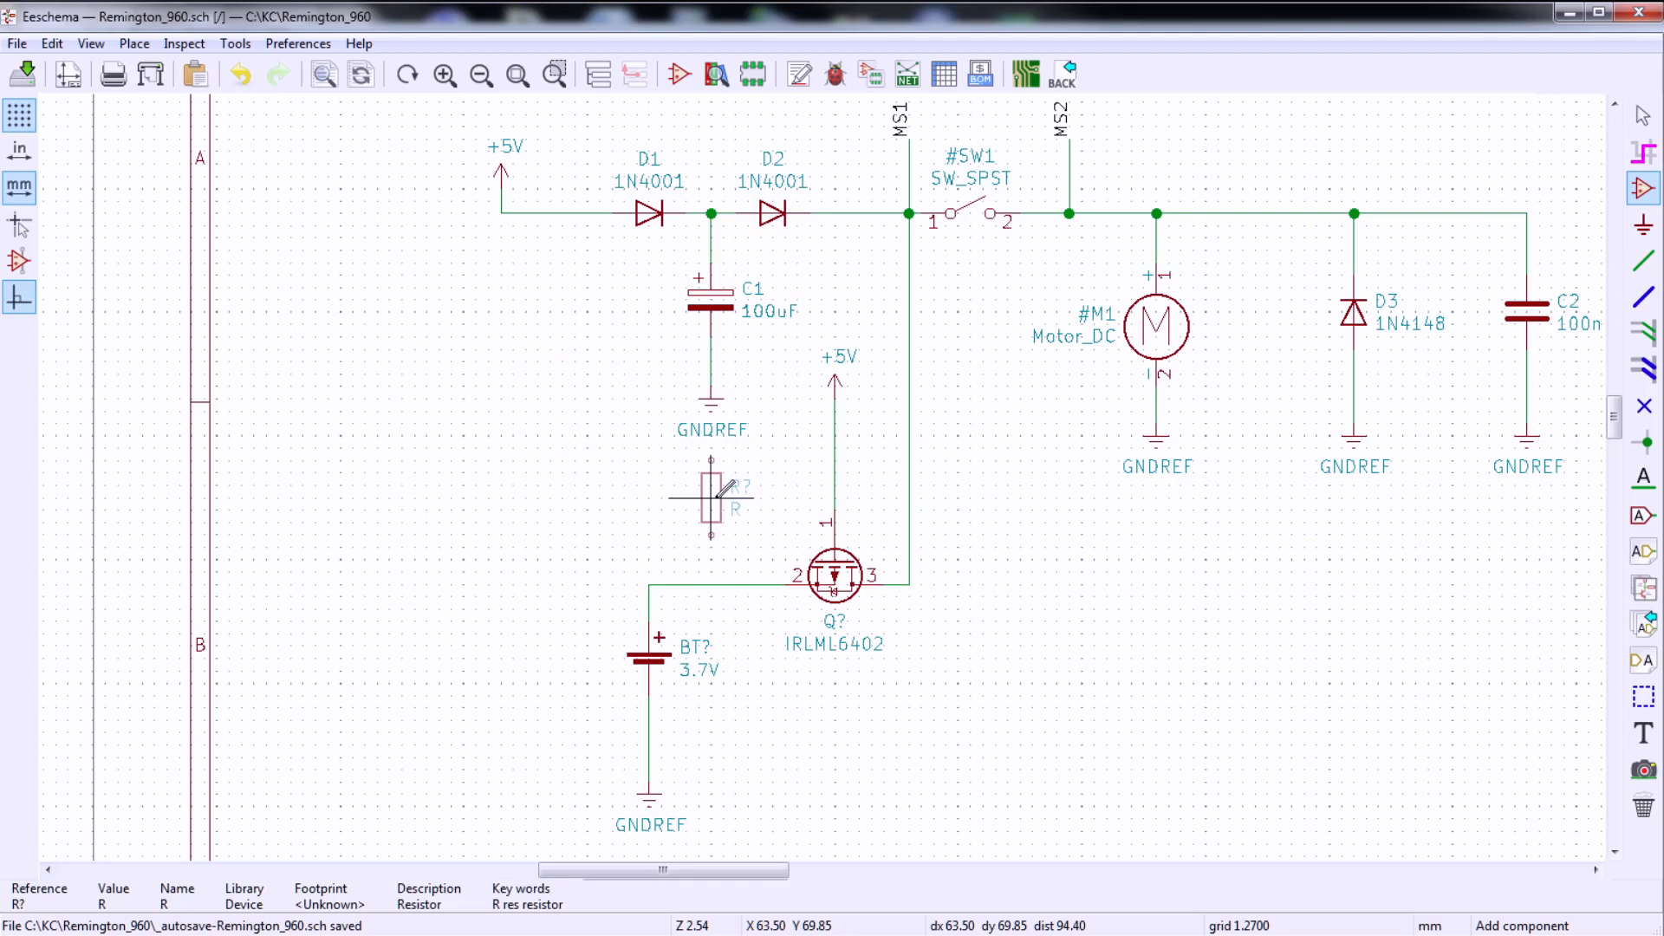
pyautogui.press('r')
pyautogui.click(712, 496)
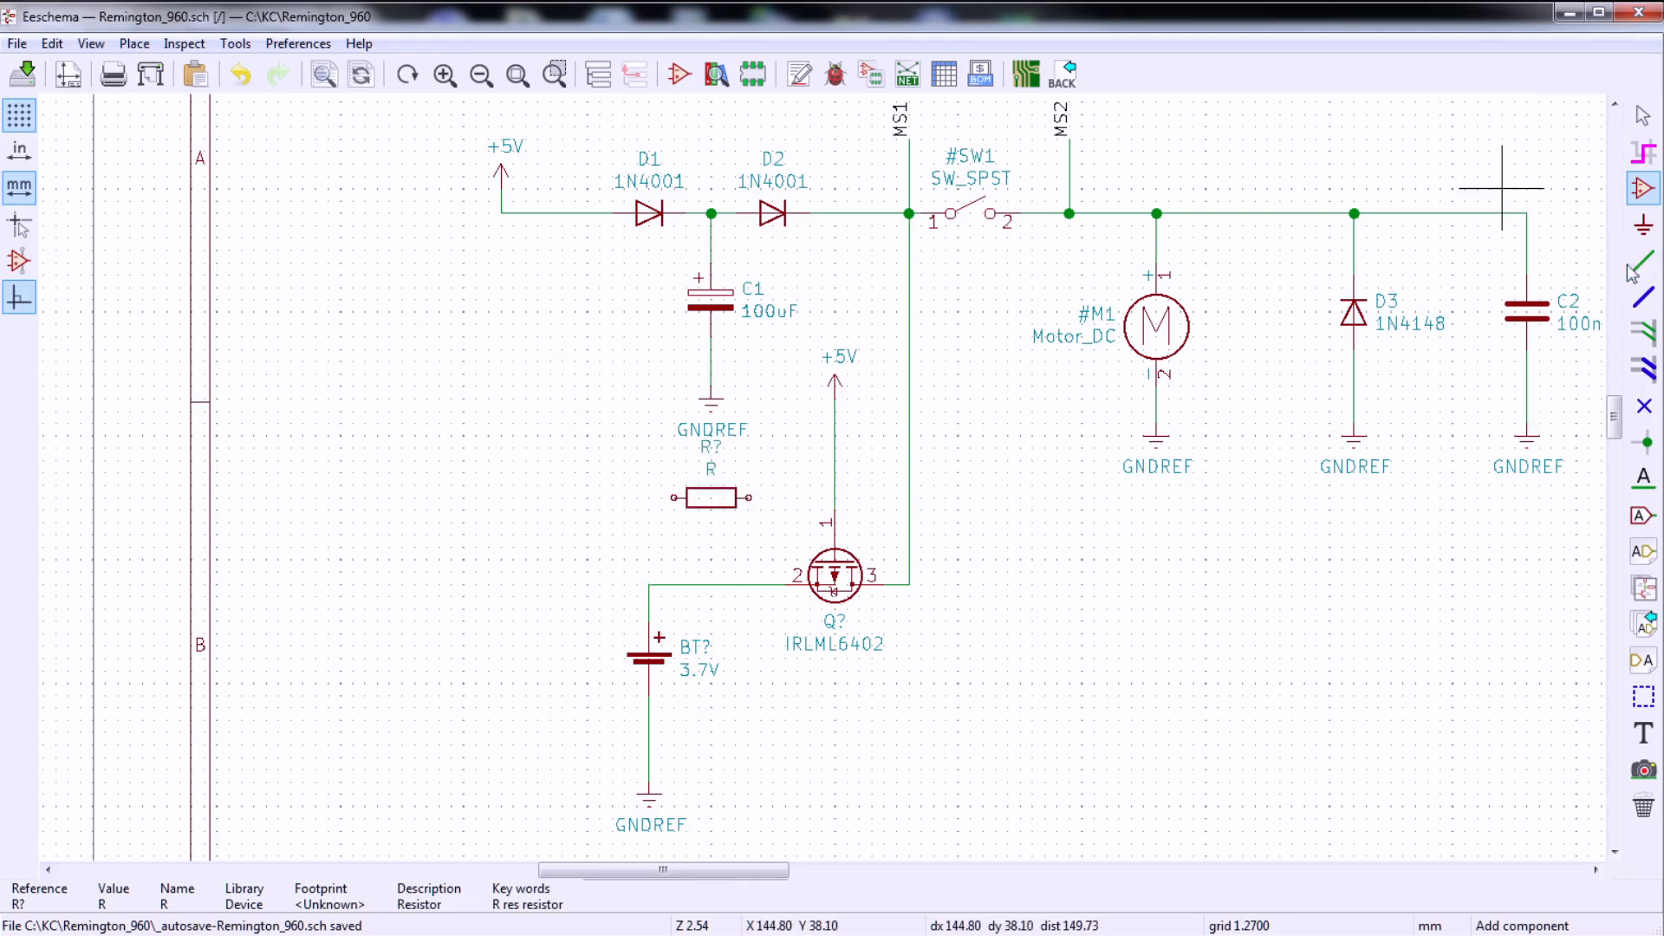
# - Place a GNDREF ground symbol just below and to the left of the horizontal resistor
pyautogui.click(1644, 231)
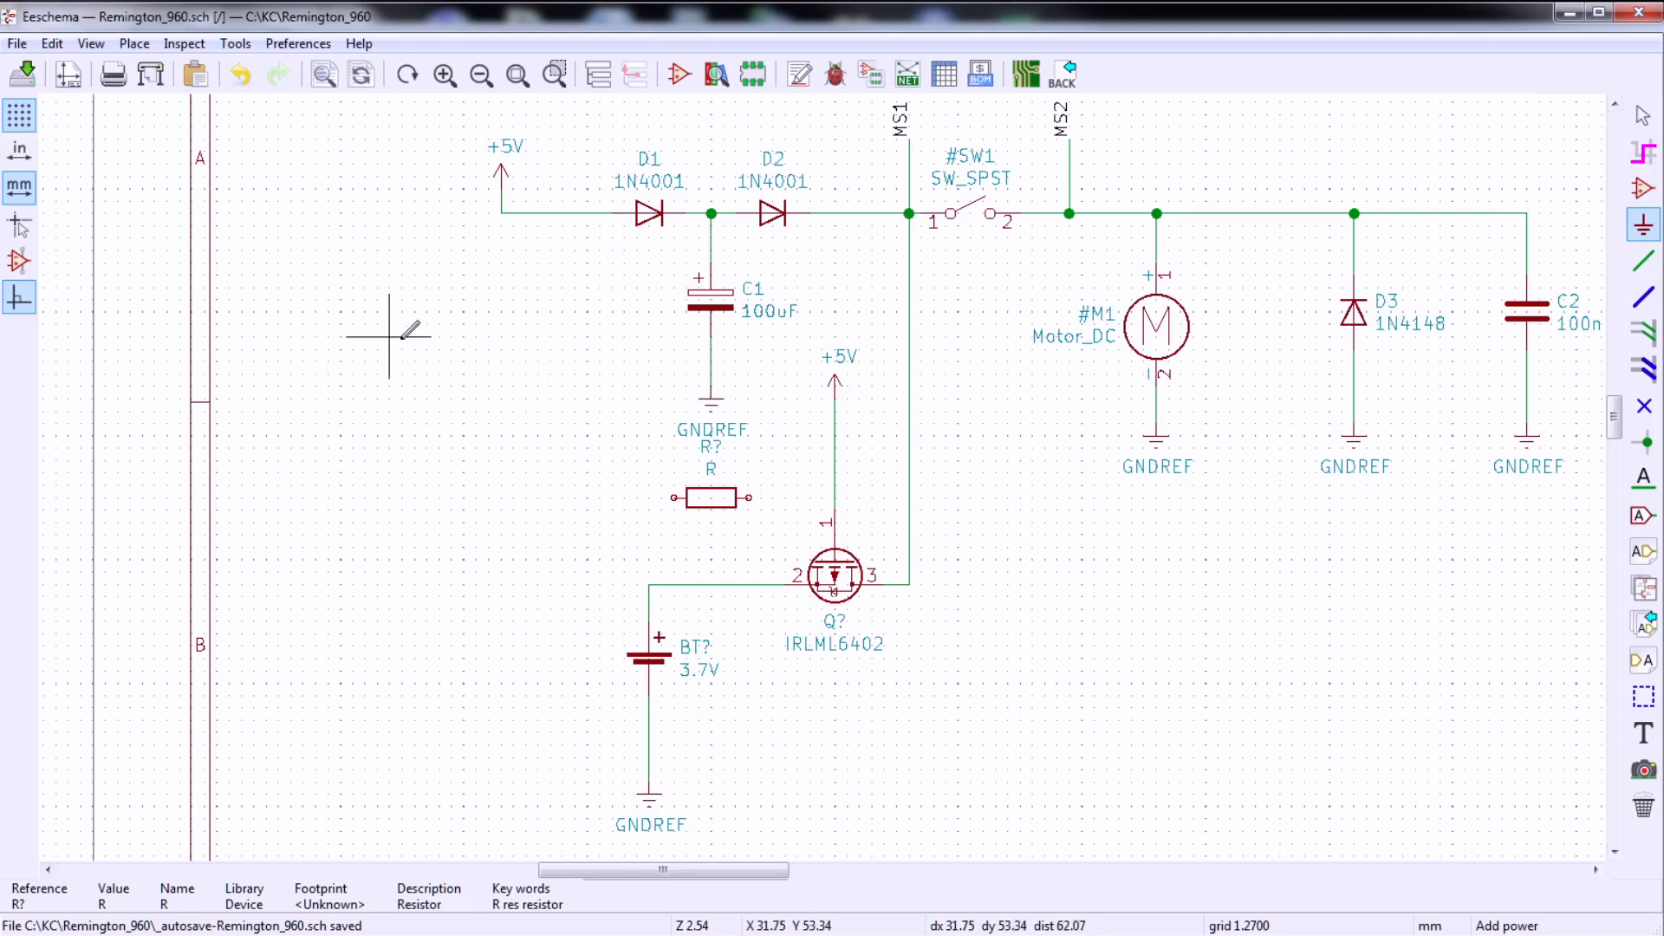
pyautogui.click(426, 373)
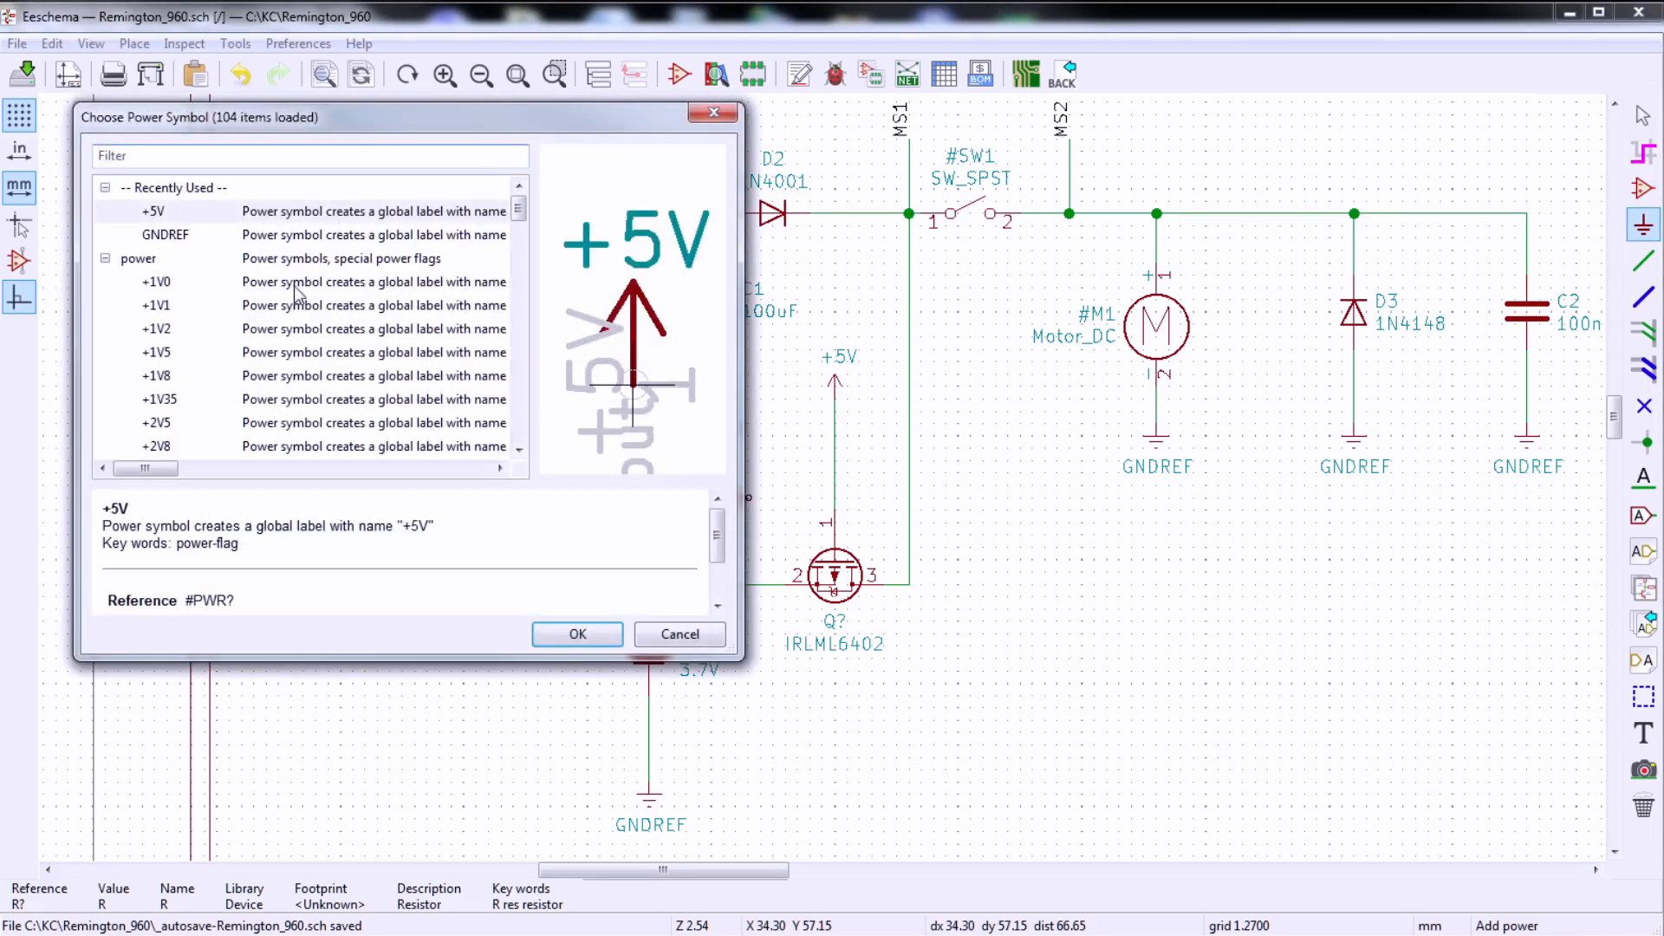
pyautogui.doubleClick(257, 235)
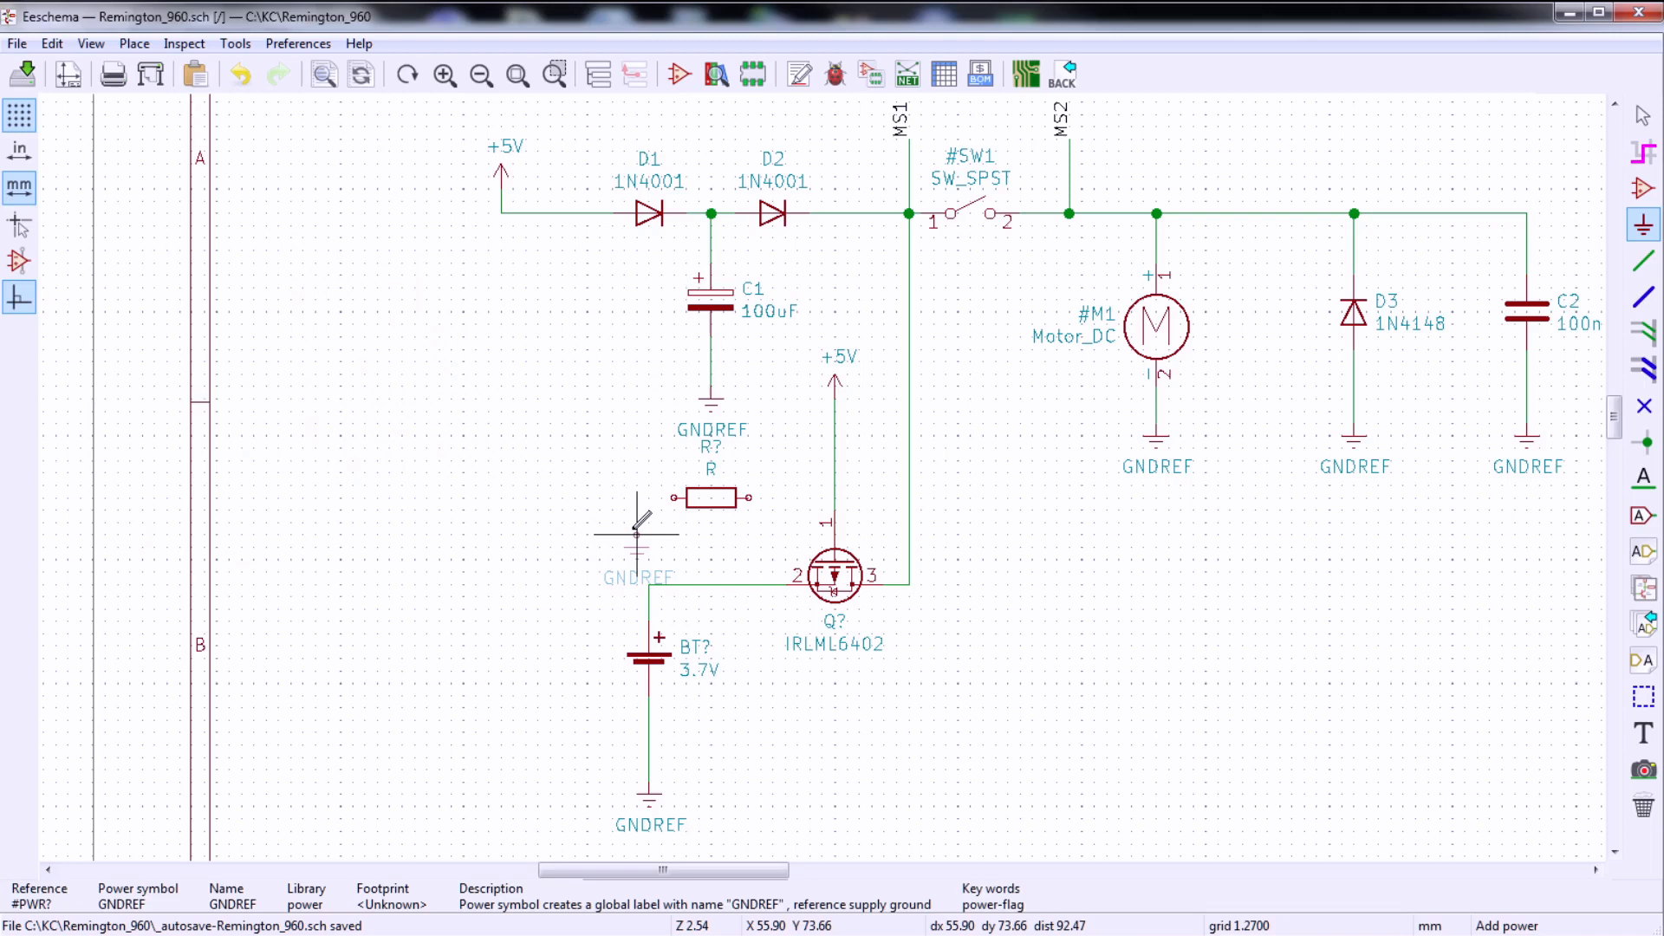
pyautogui.click(637, 533)
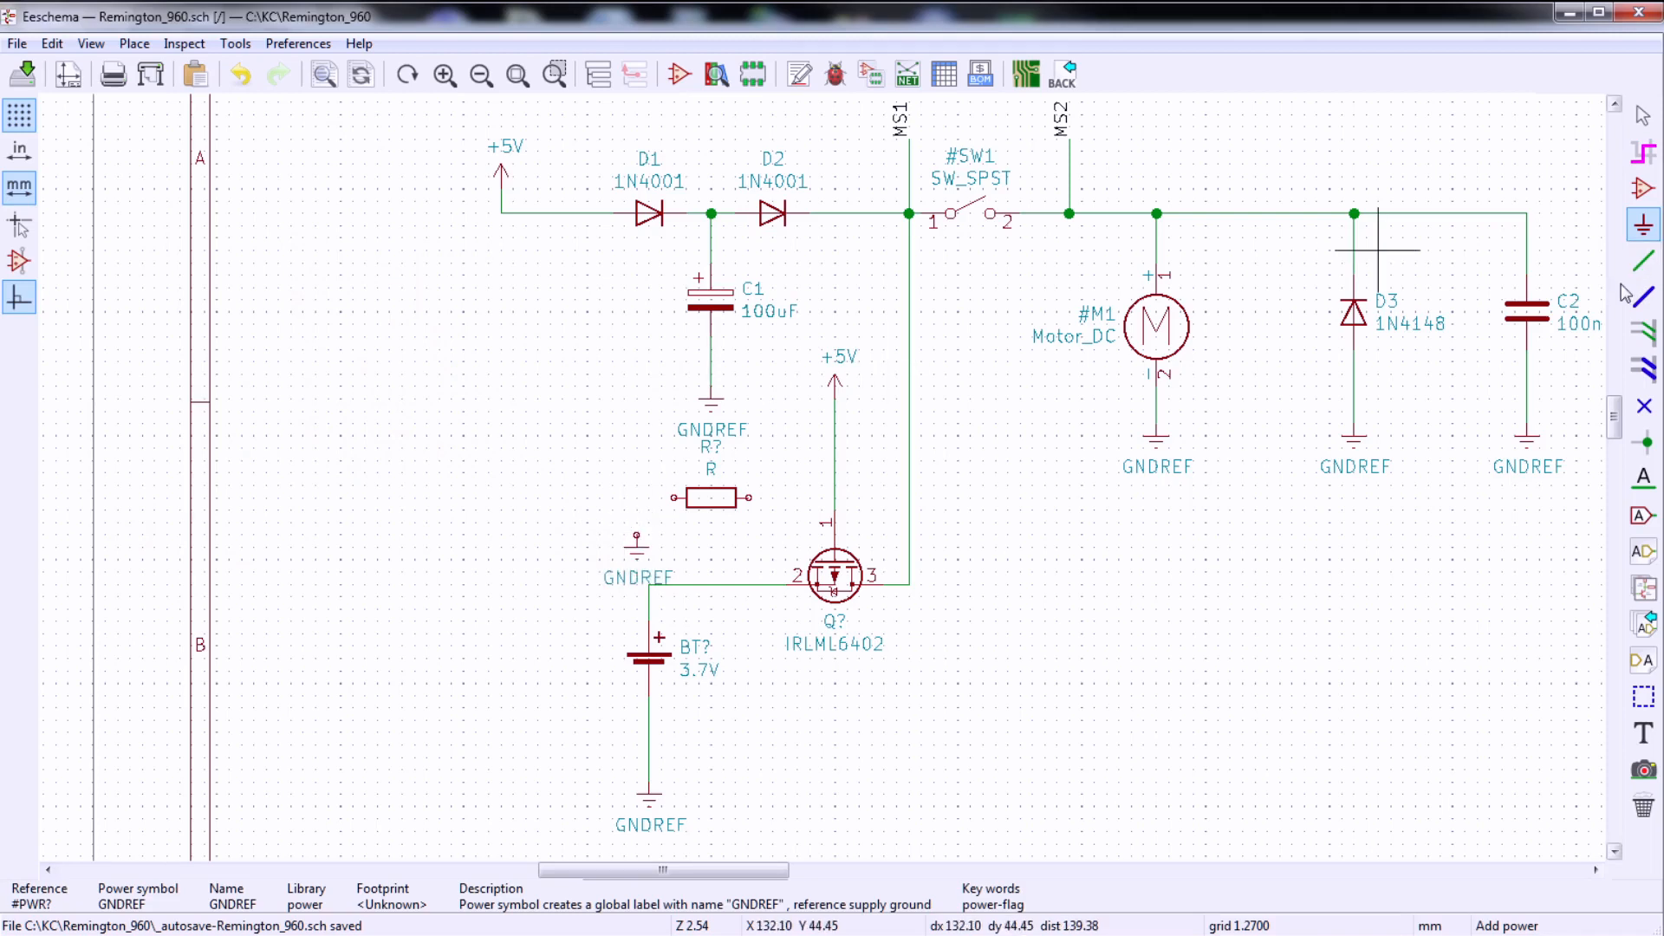
# - Wire the resistor's right end to the MOSFET gate wire and its left end to the new ground, and save the schematic
pyautogui.click(1644, 260)
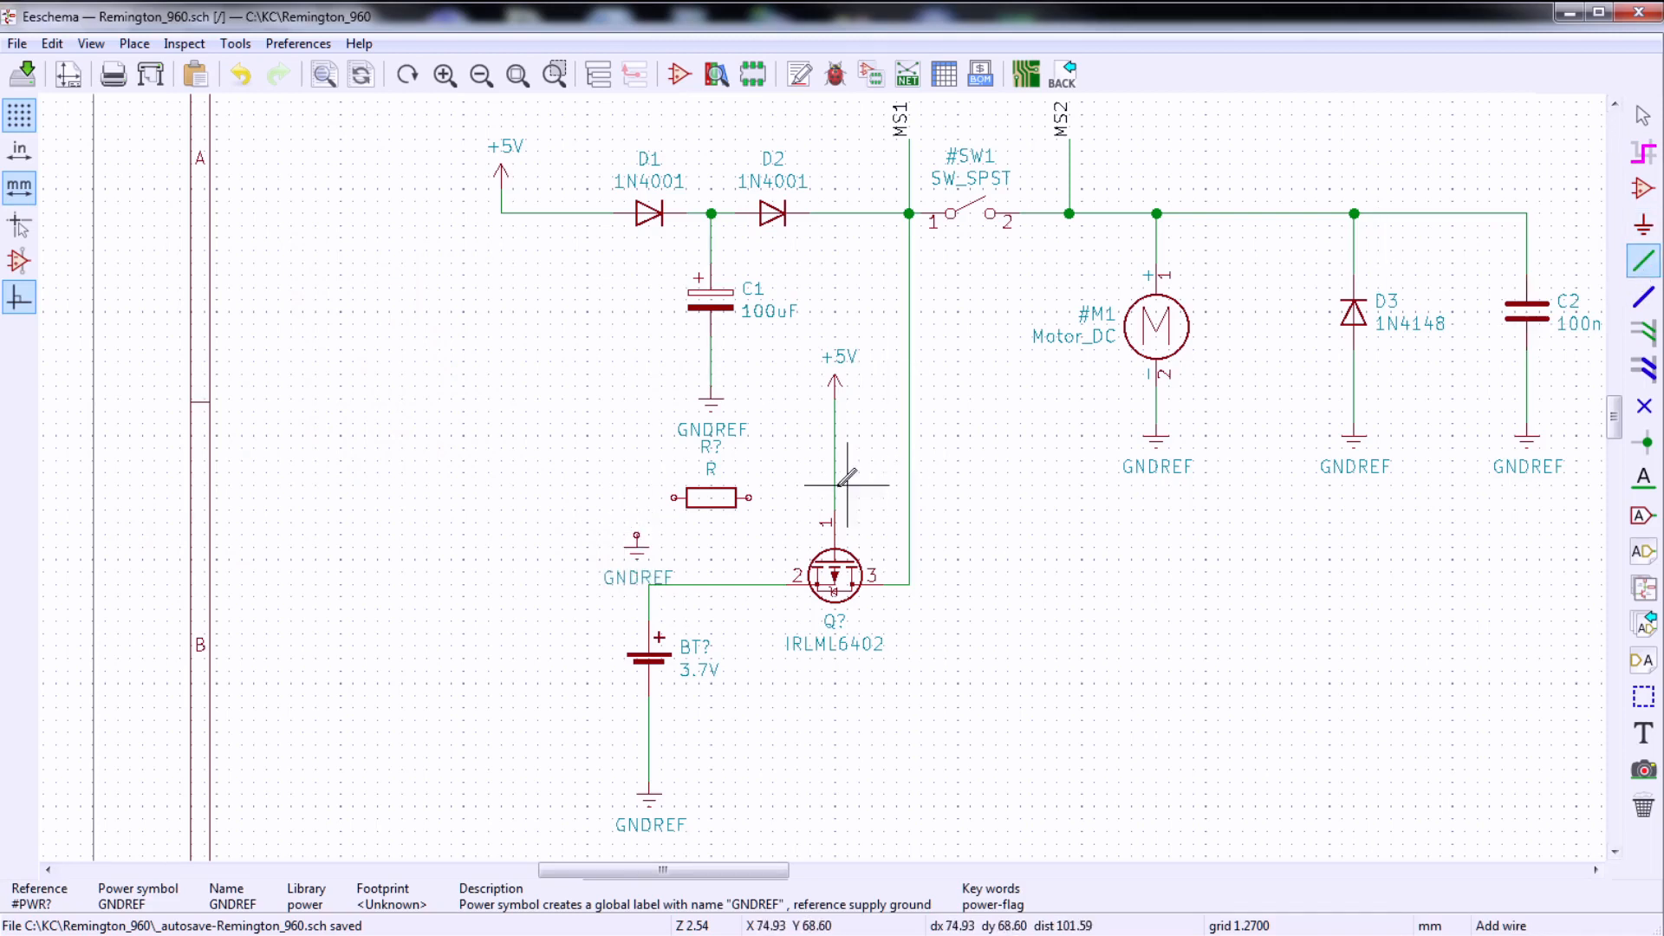
pyautogui.click(749, 497)
pyautogui.click(835, 498)
pyautogui.click(674, 498)
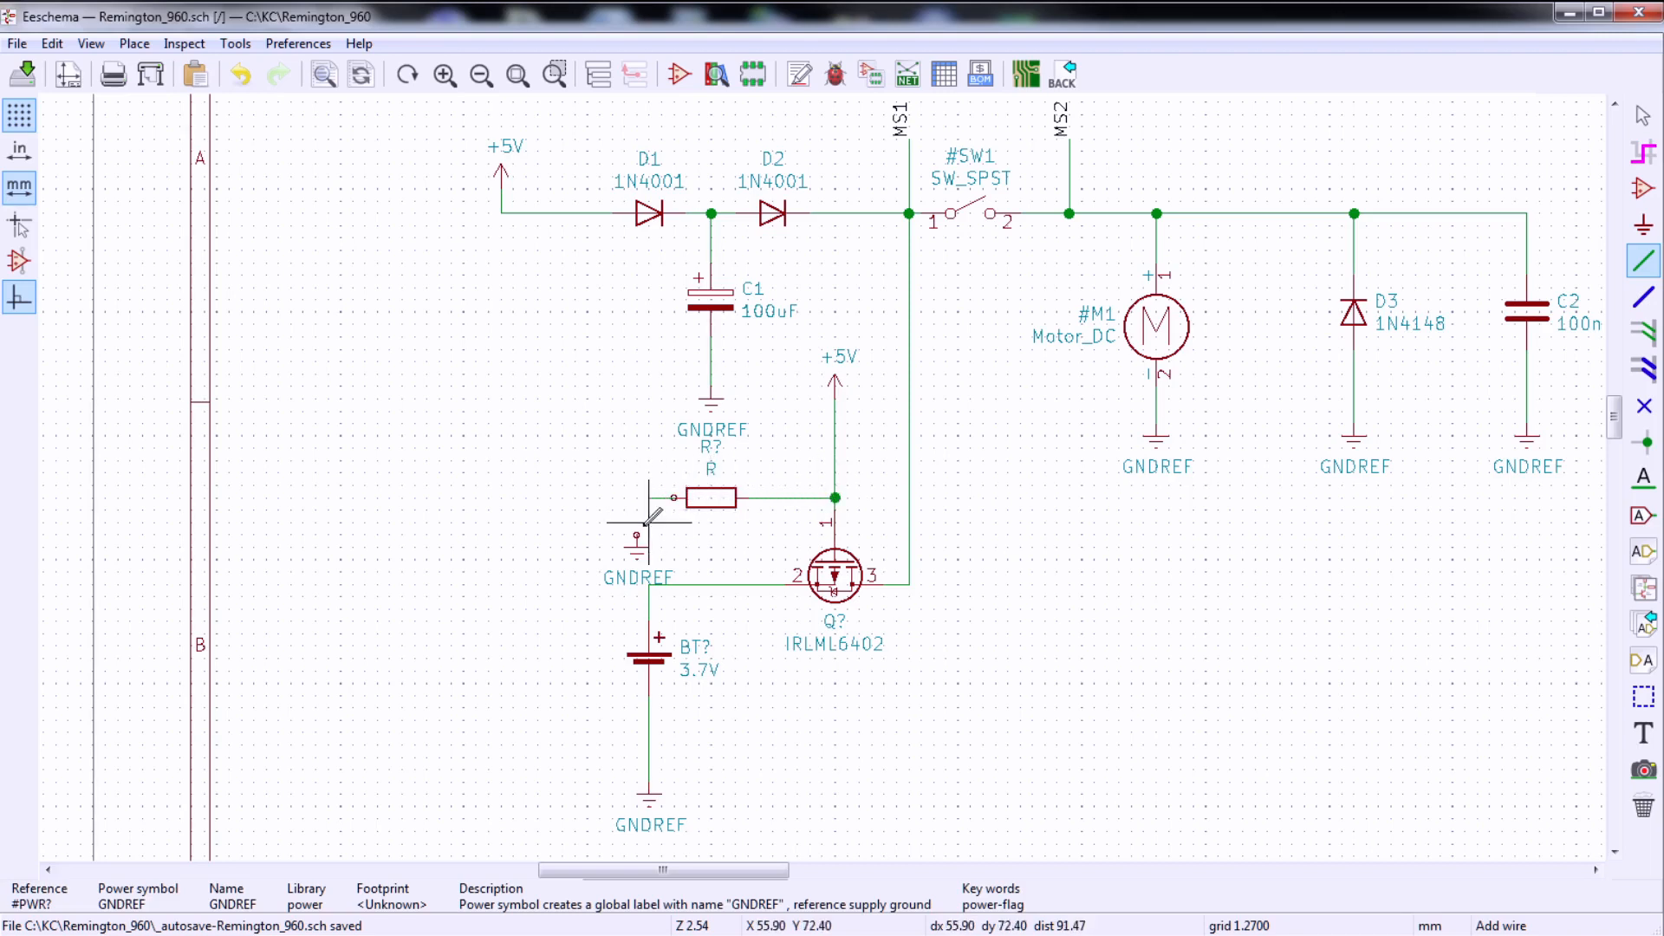
pyautogui.click(638, 546)
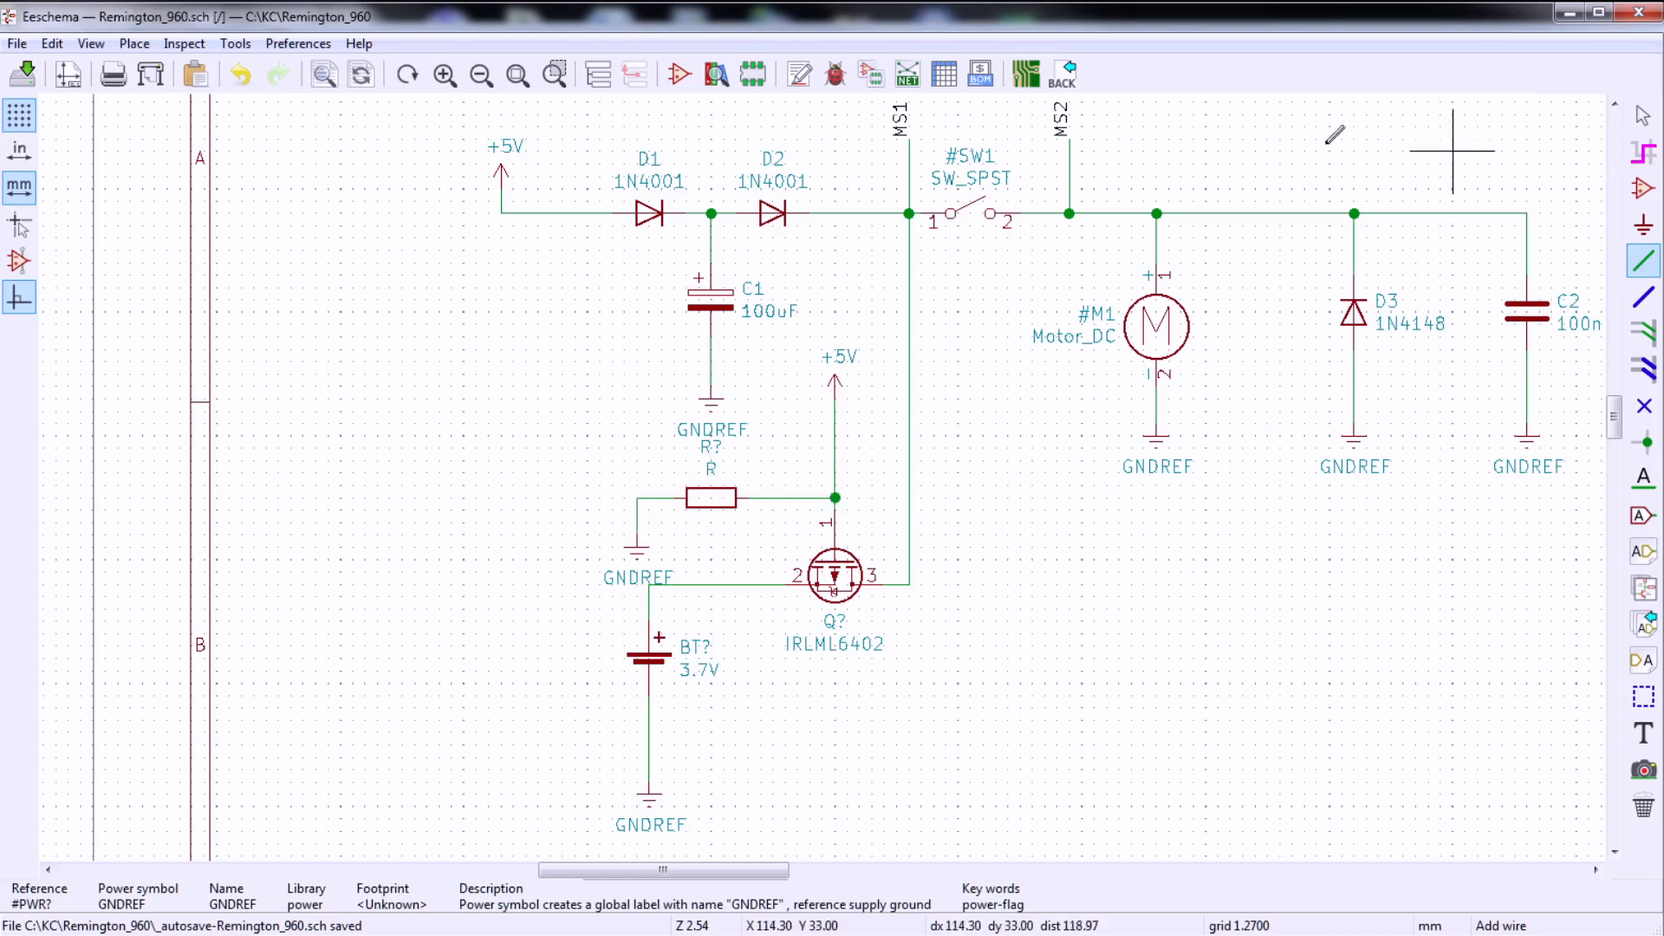
pyautogui.click(22, 73)
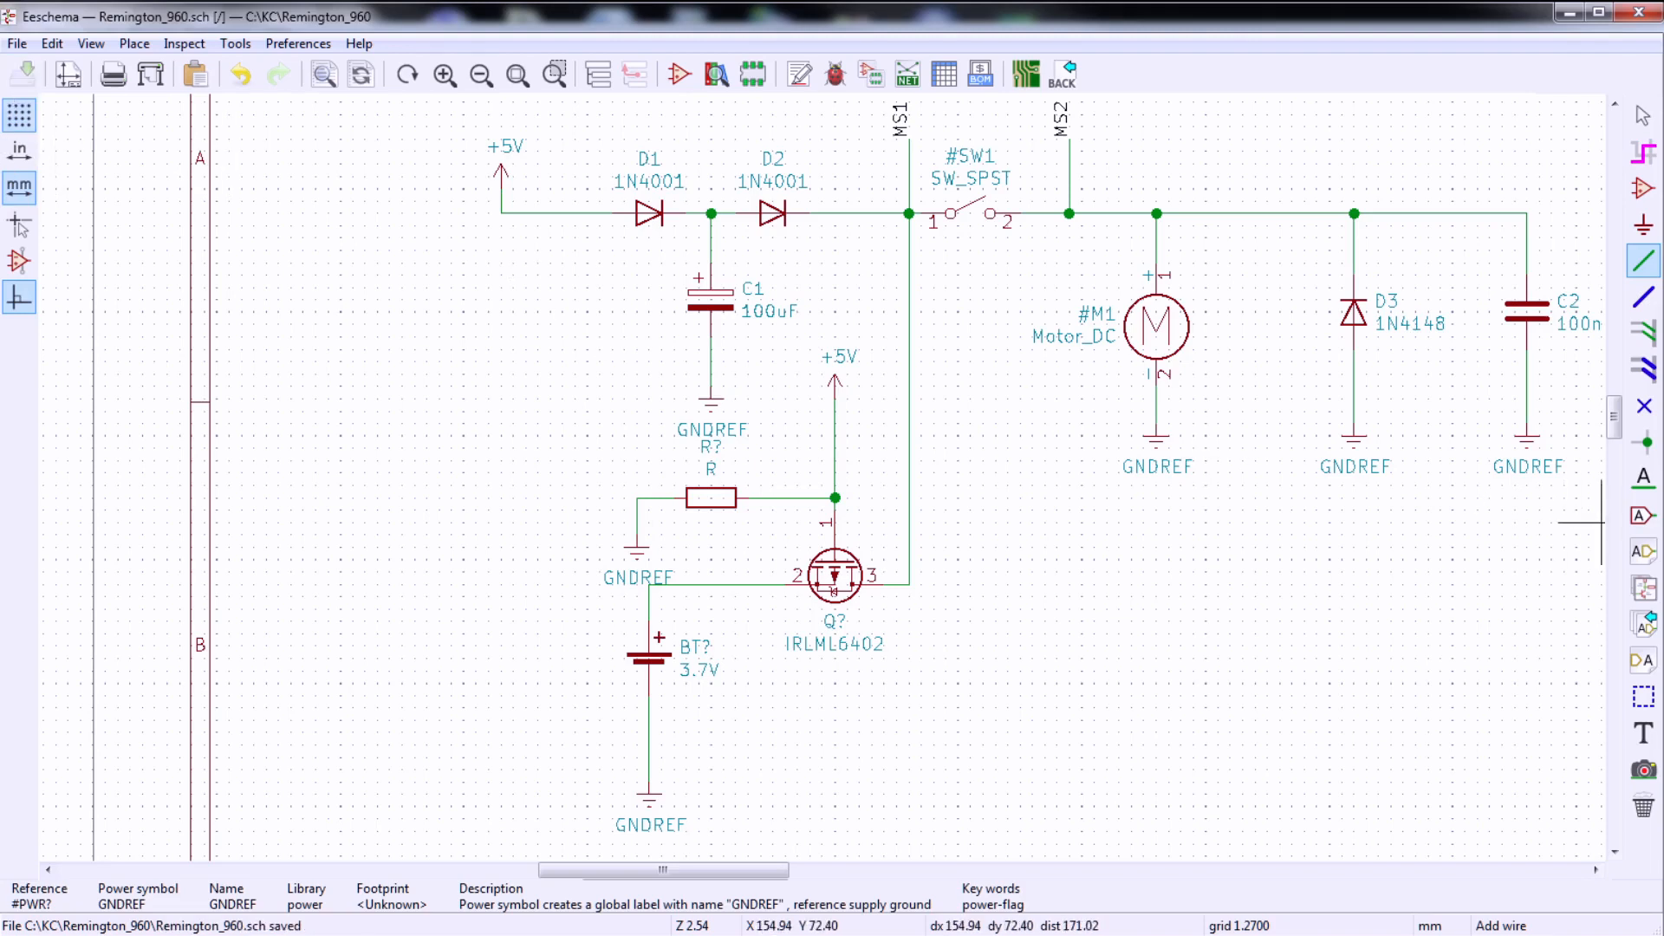
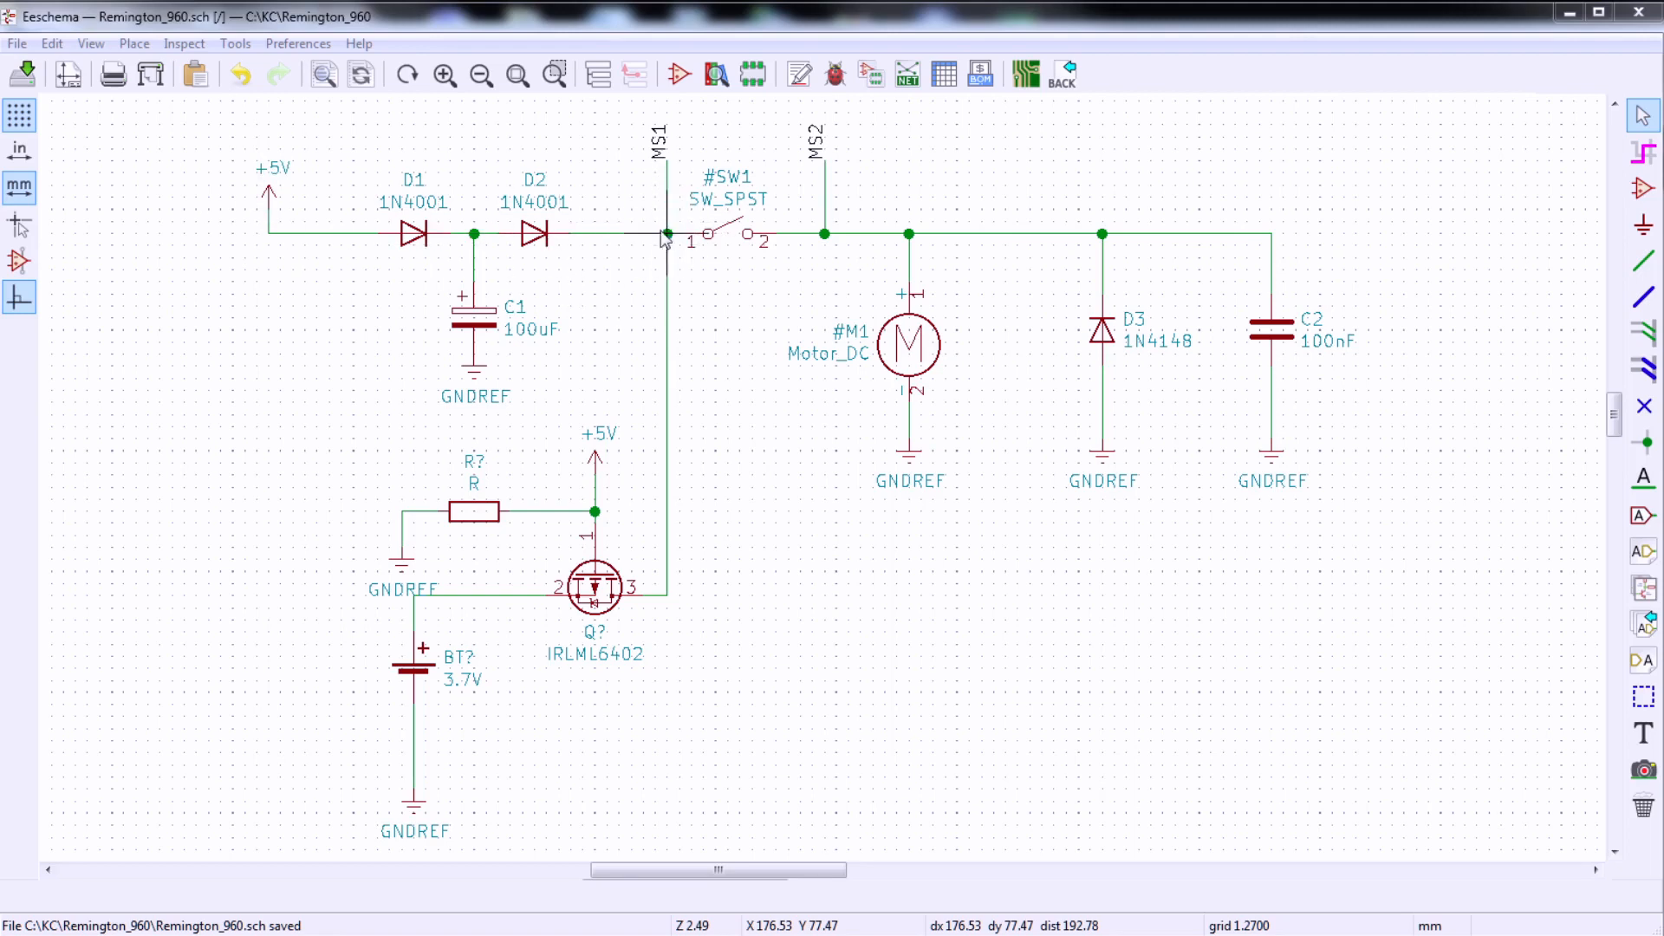
# - Delete the vertical wire between the MOSFET's pin 3 and the MS1 junction
pyautogui.press('j')
pyautogui.scroll(1, 637, 663)
pyautogui.scroll(1, 929, 468)
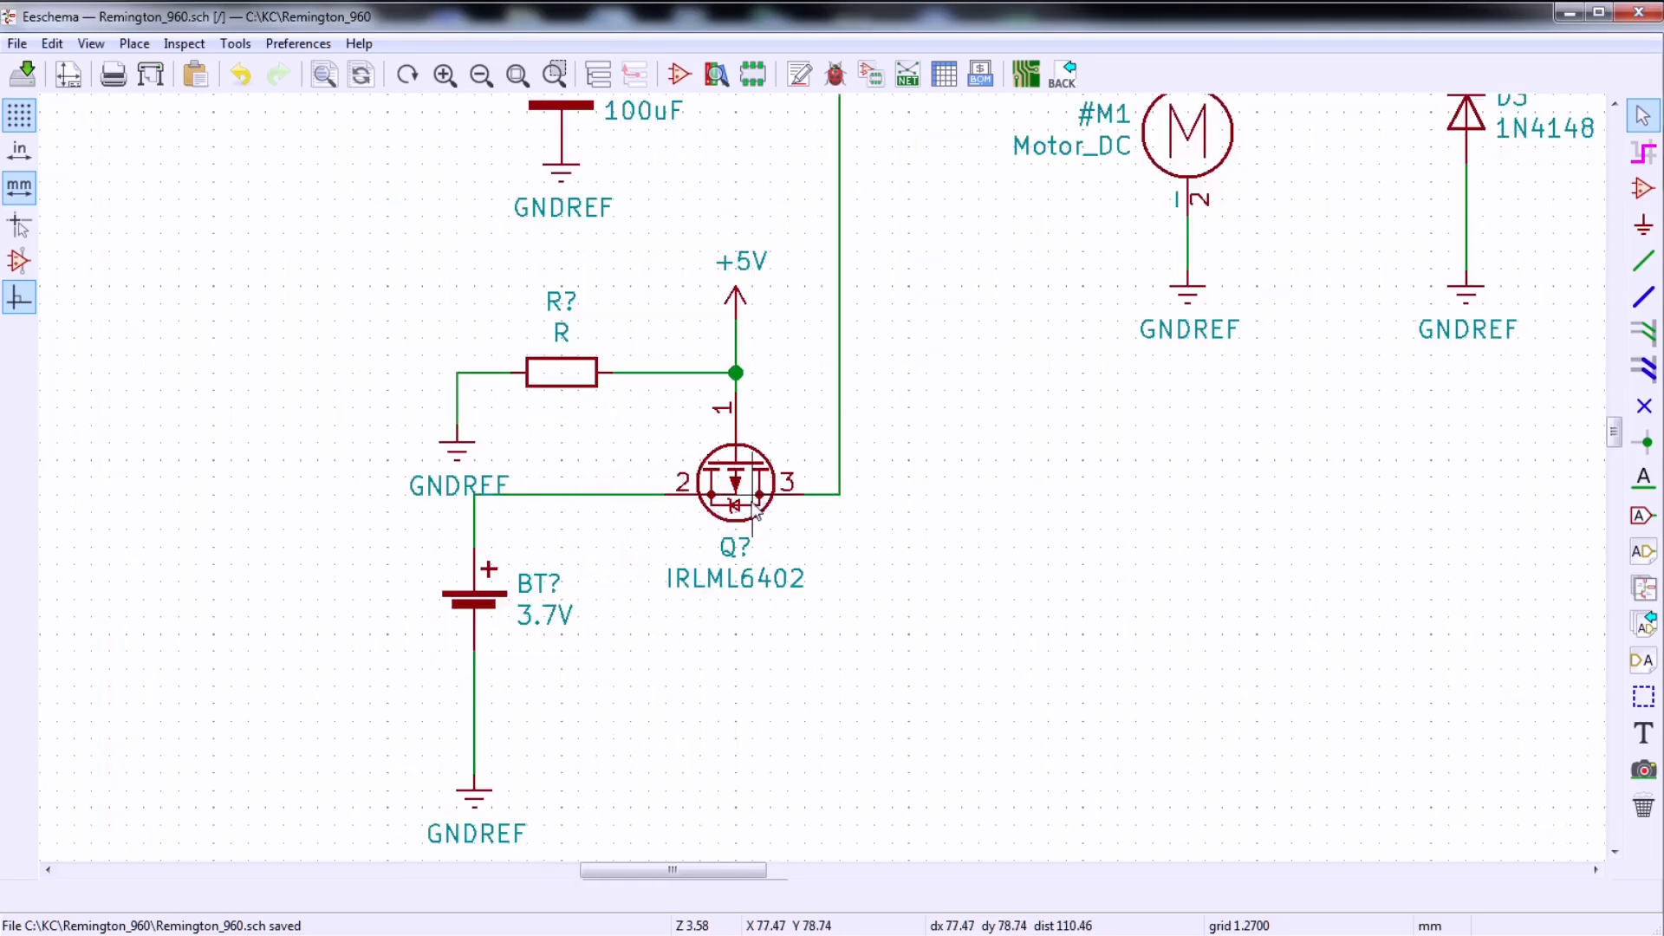
pyautogui.scroll(3, 754, 513)
pyautogui.scroll(-5, 951, 469)
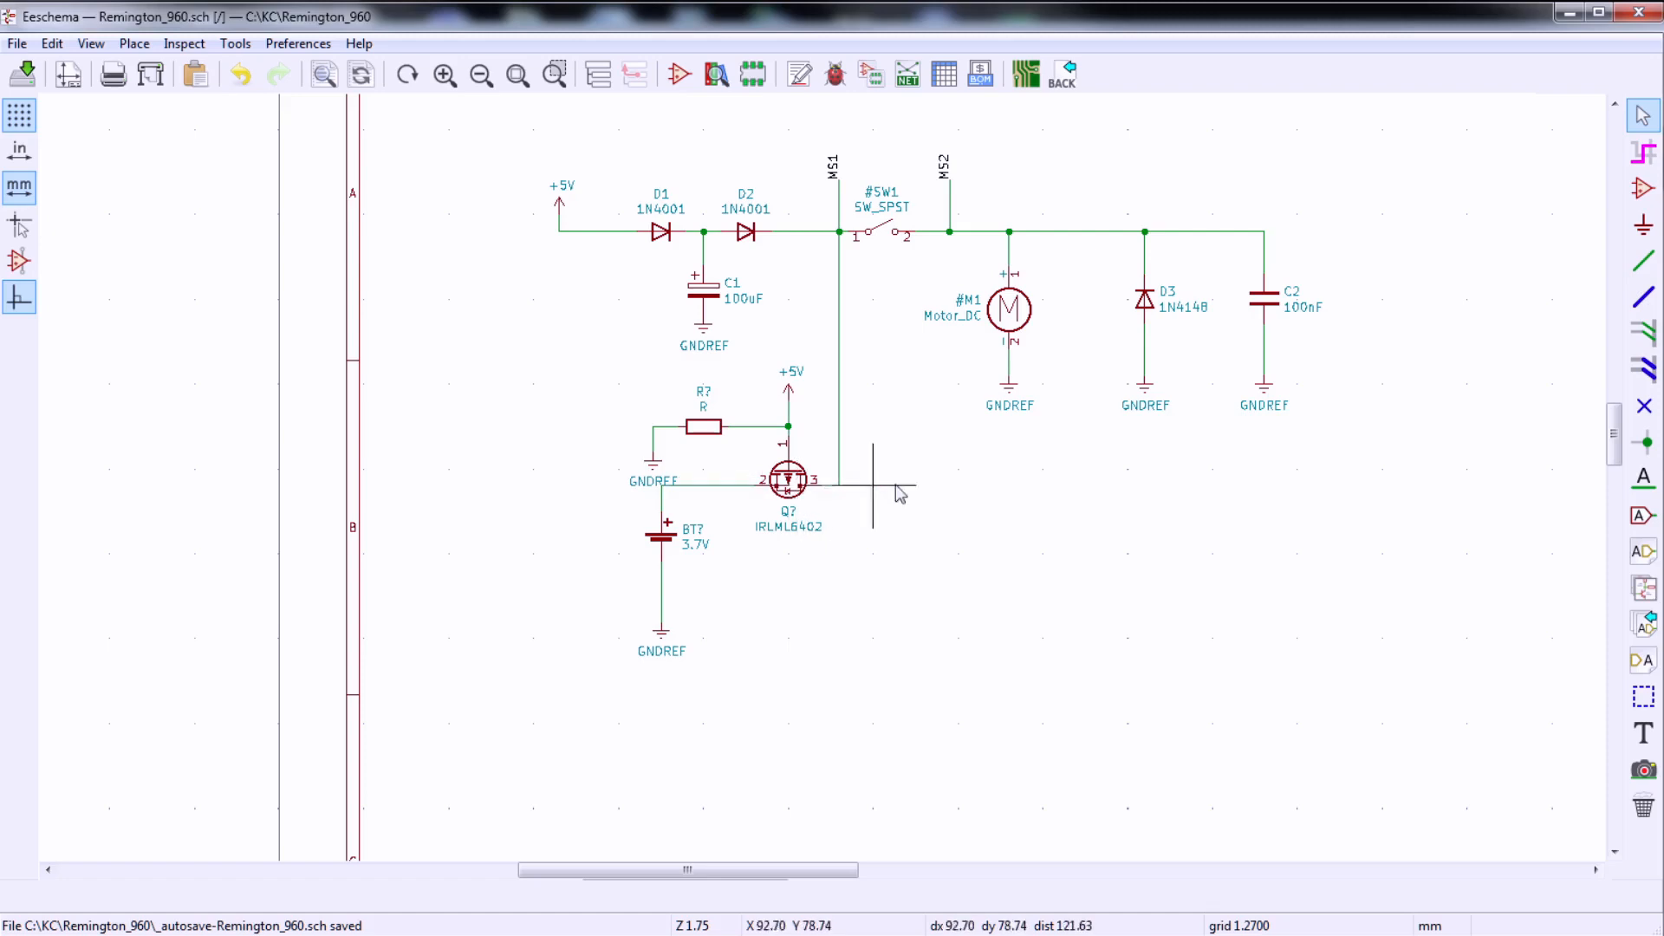
pyautogui.scroll(1, 962, 420)
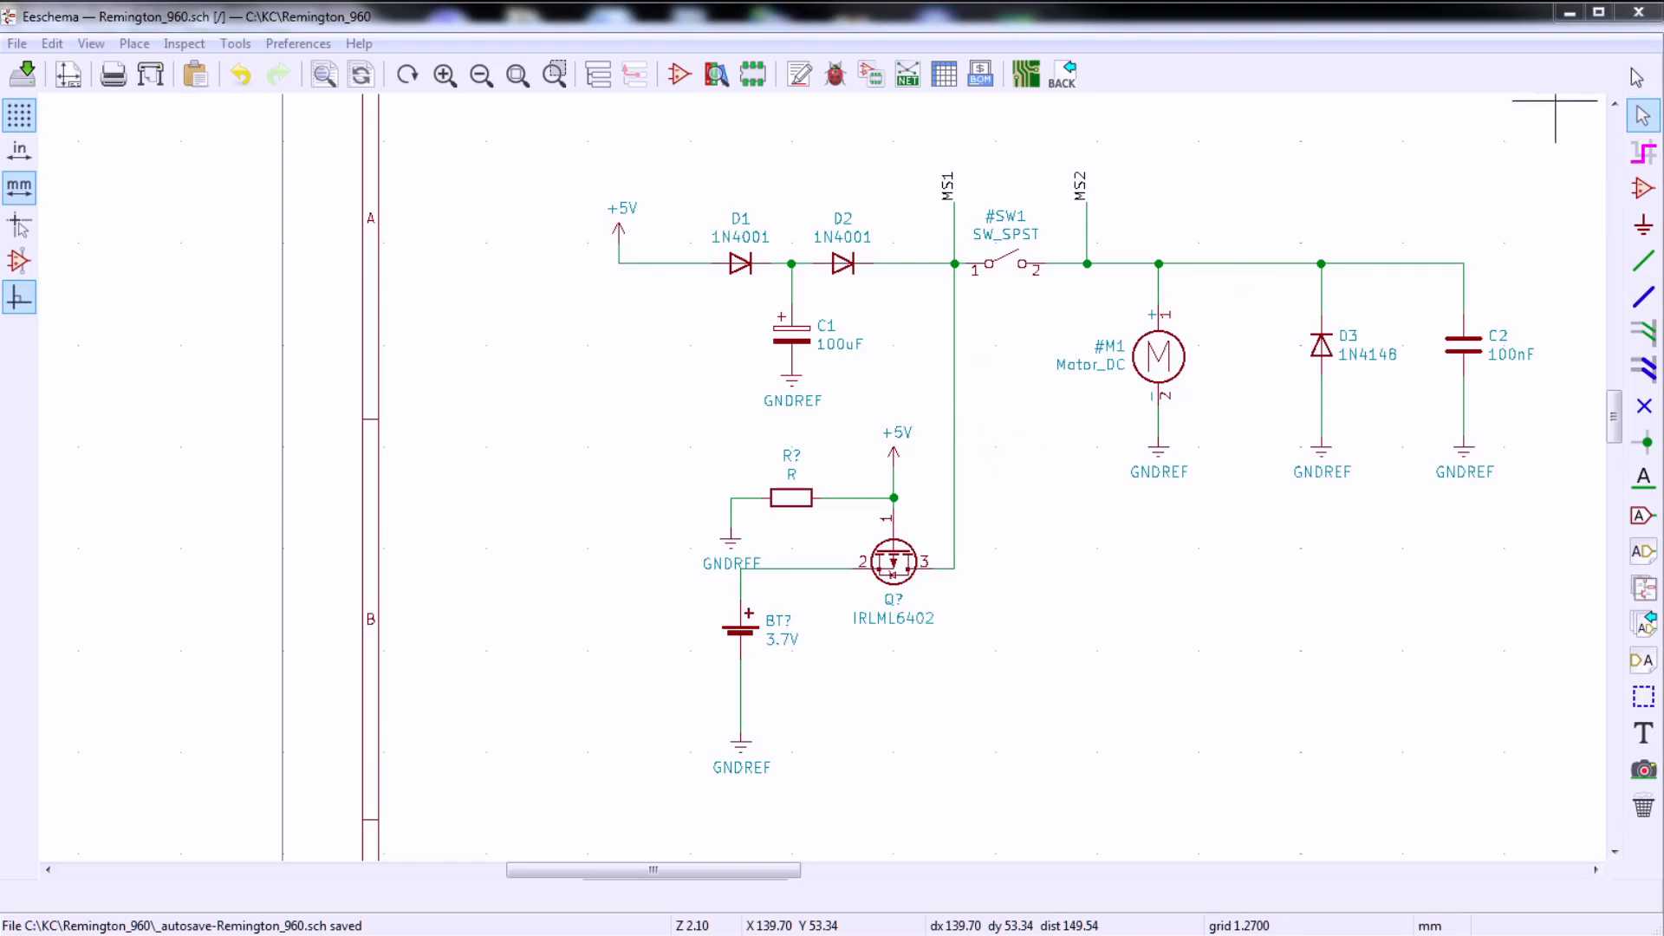
pyautogui.press('Delete')
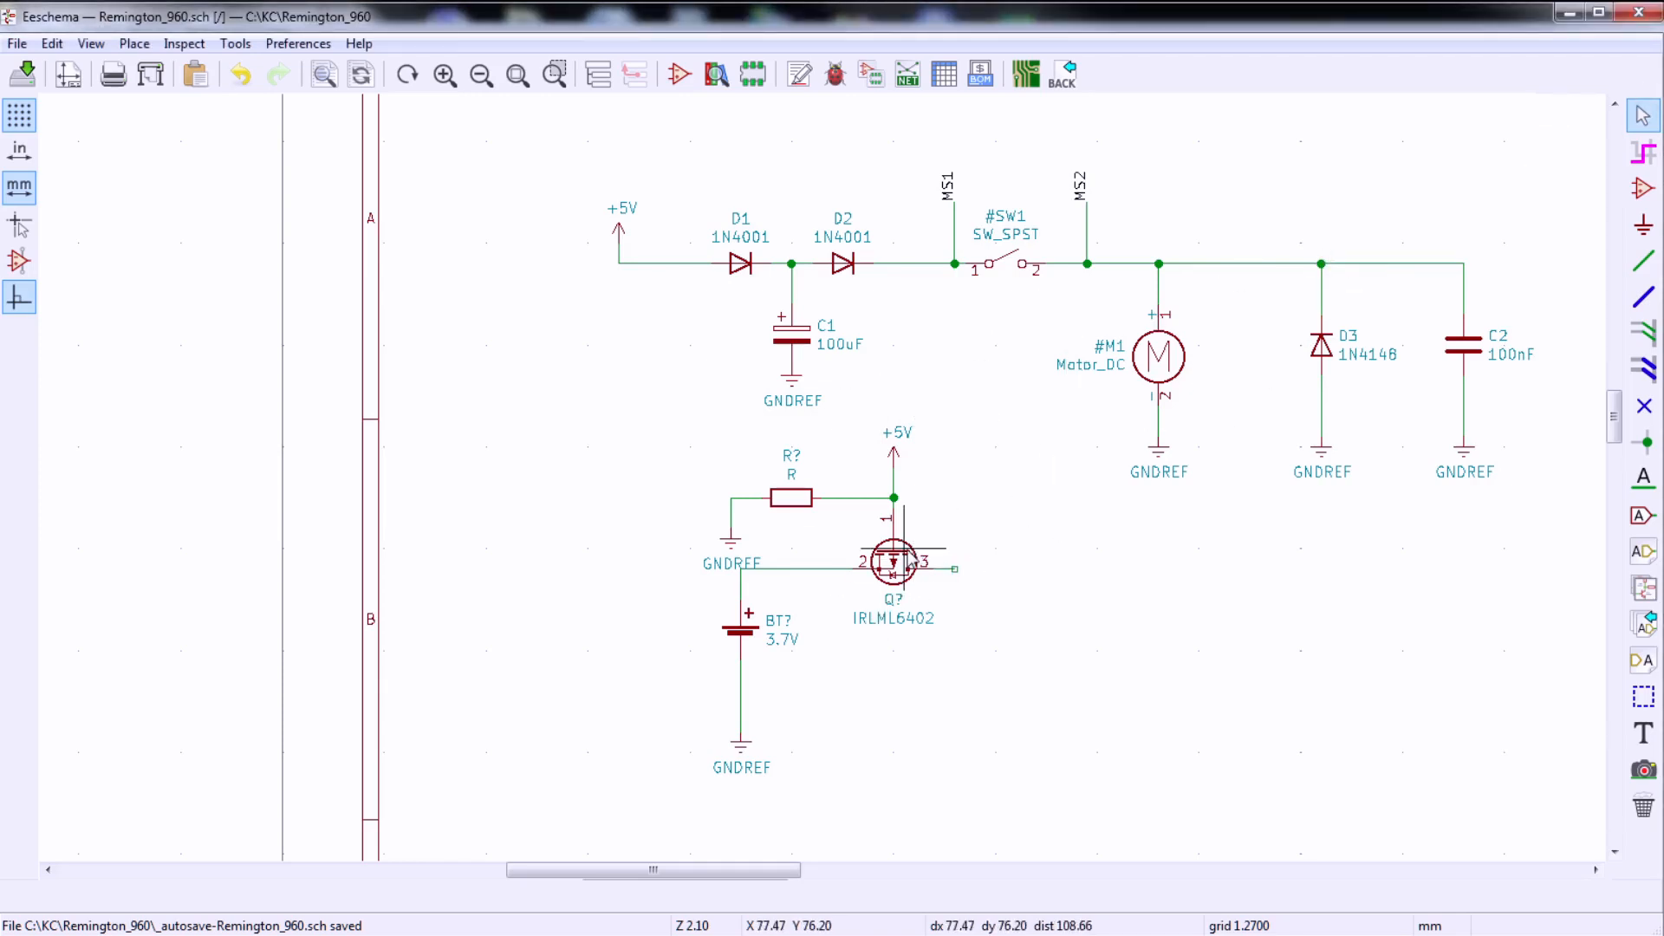
# - Add a second IRLML6402 MOSFET in the free area below switch SW1, above and to the right of the first one
pyautogui.click(1642, 196)
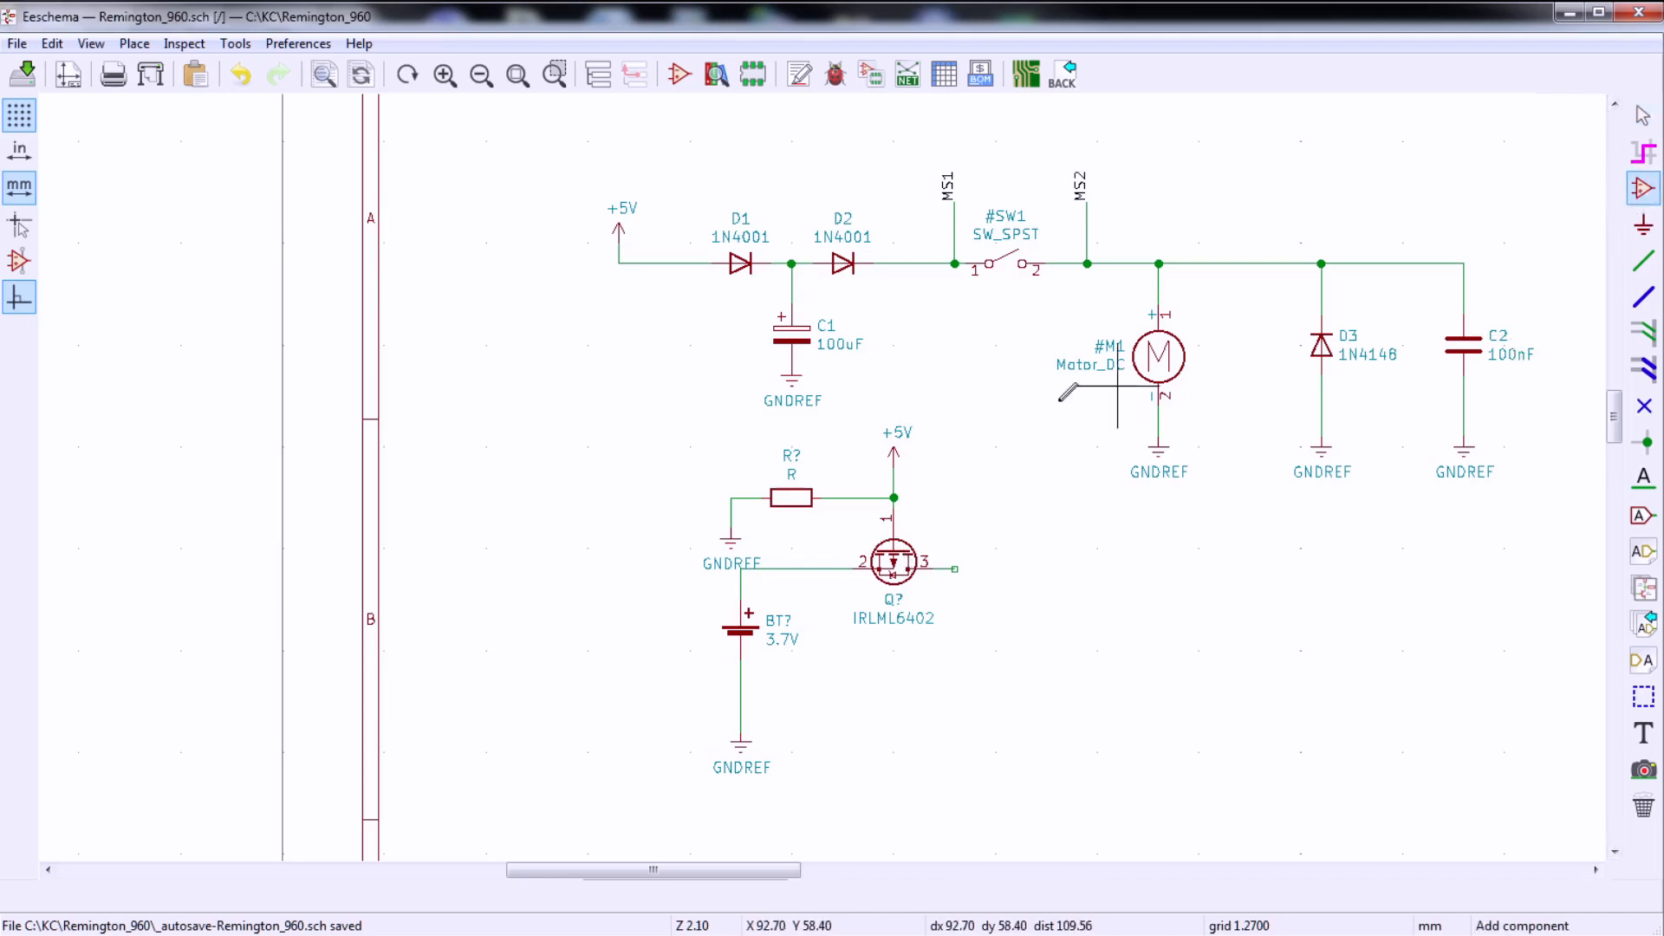
pyautogui.click(986, 395)
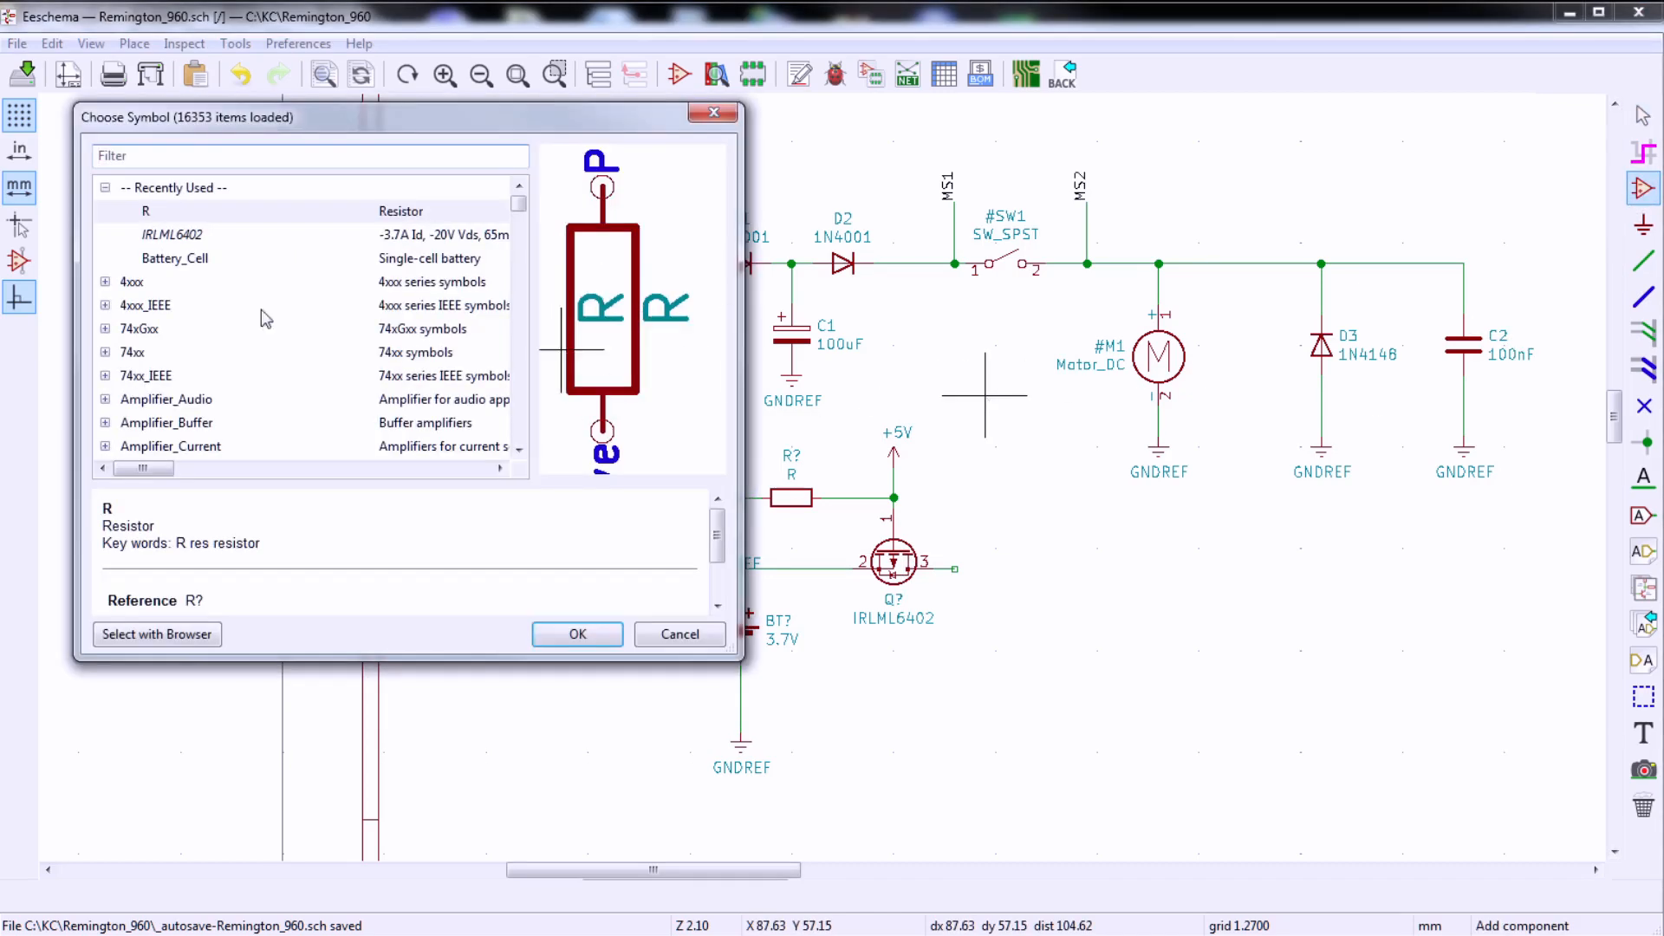
pyautogui.doubleClick(172, 235)
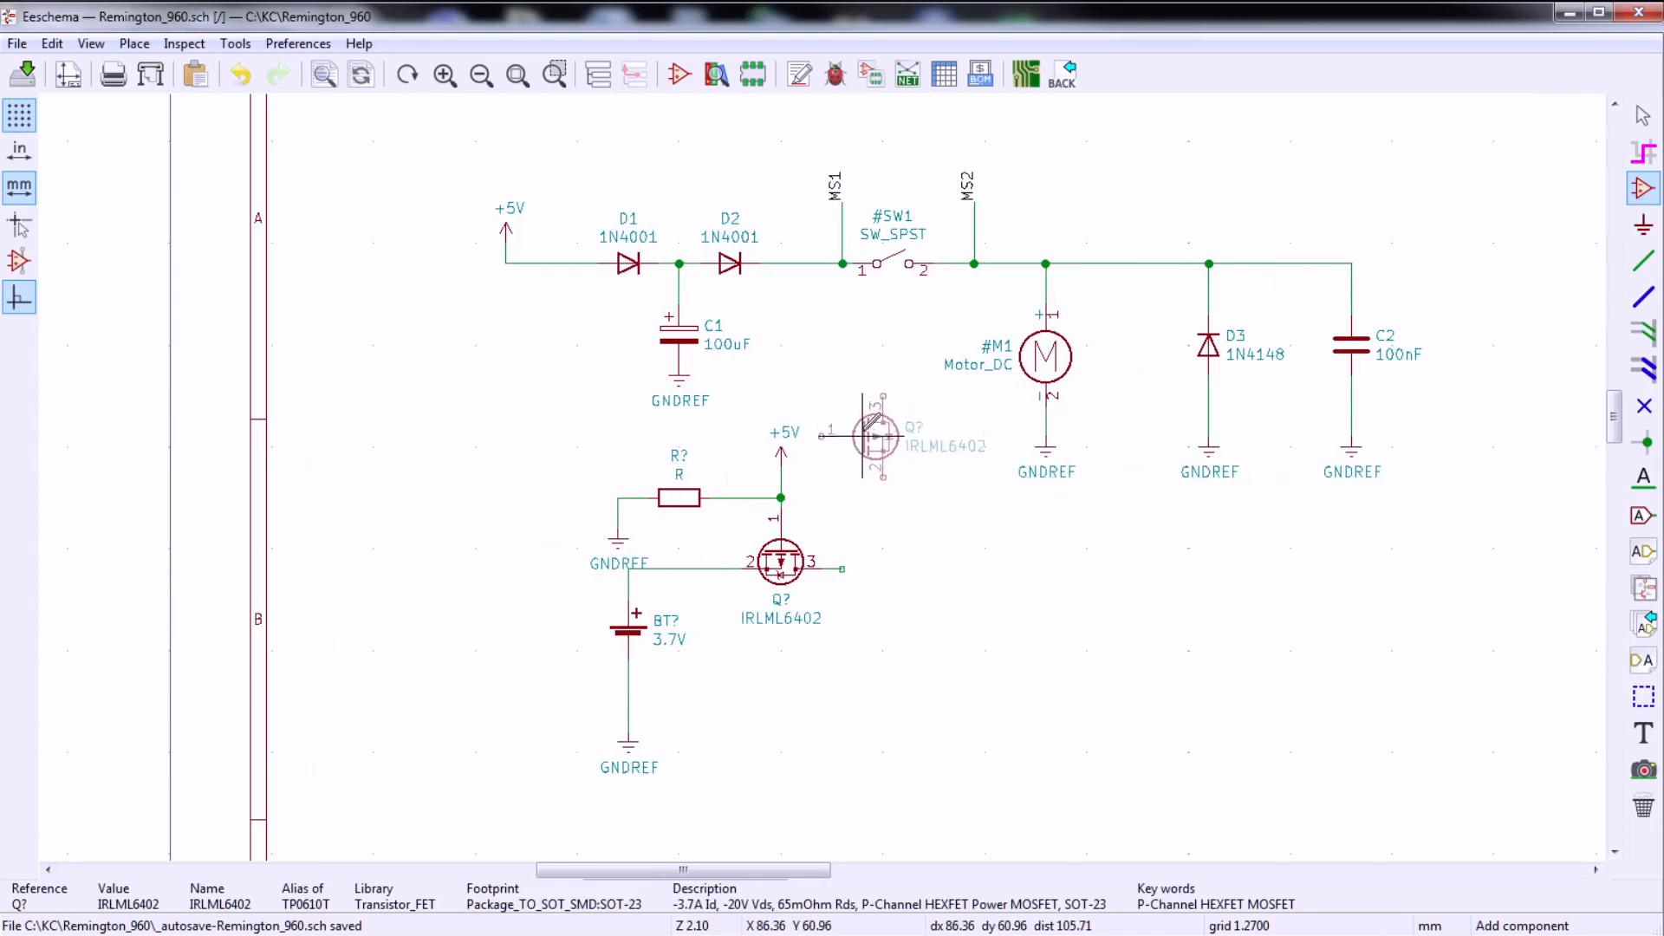
pyautogui.click(874, 414)
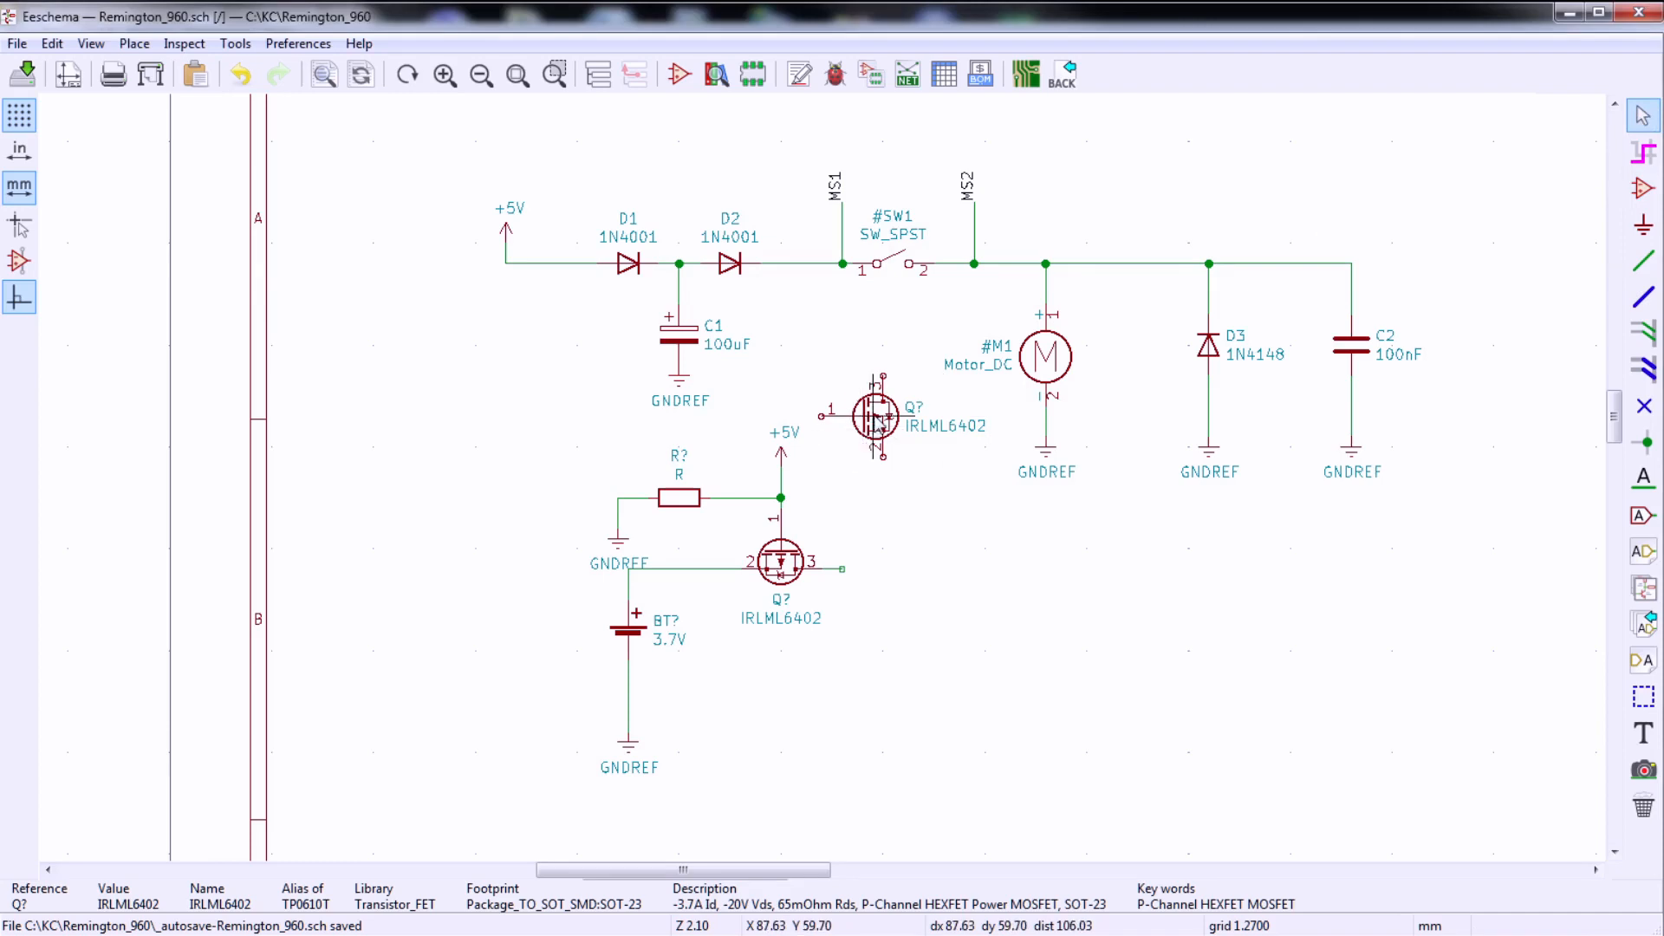
# - Mirror the new MOSFET about its horizontal axis so pin 2 points up, and move it directly below the MS1 junction
pyautogui.scroll(3, 872, 414)
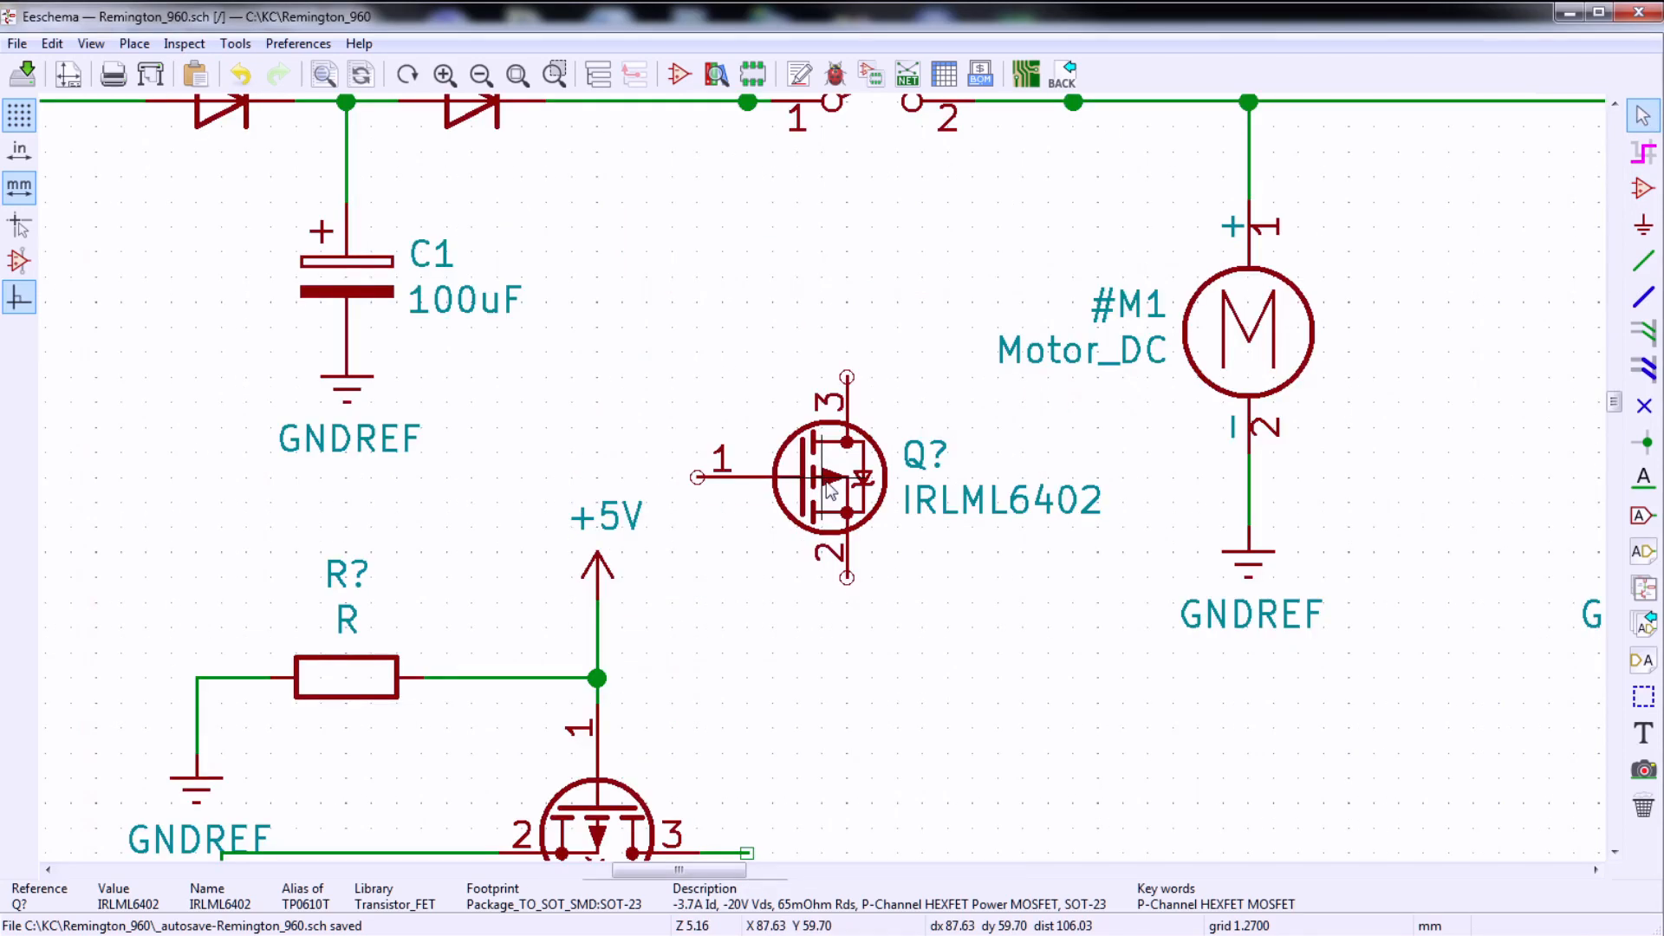
pyautogui.rightClick(831, 490)
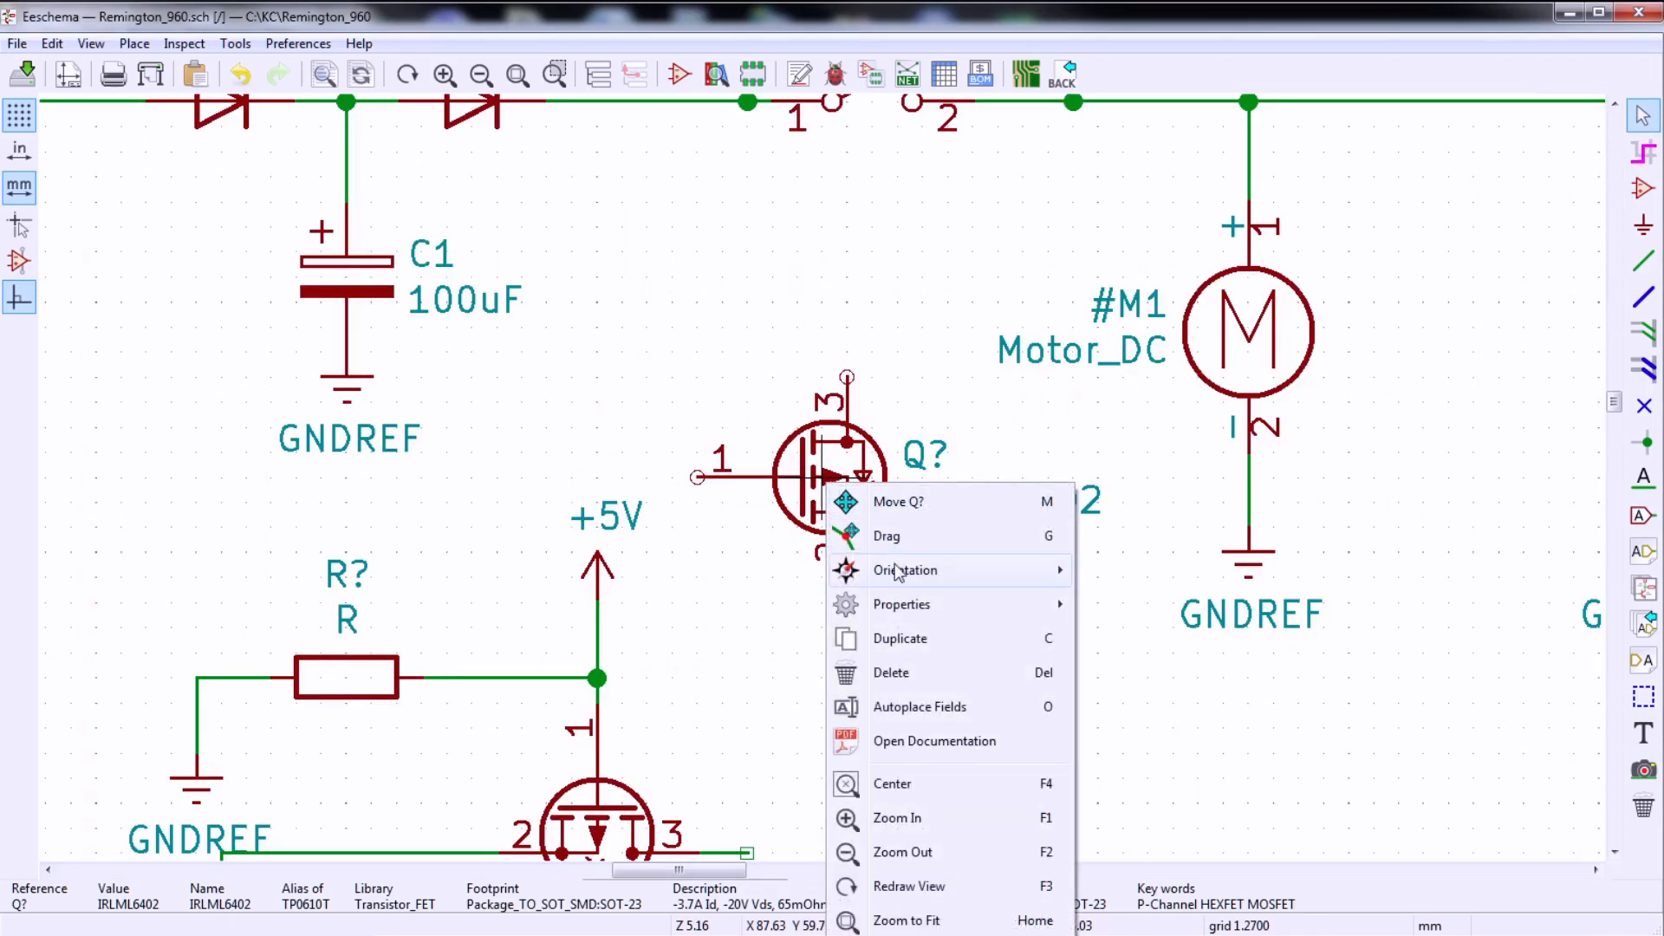
pyautogui.moveTo(898, 572)
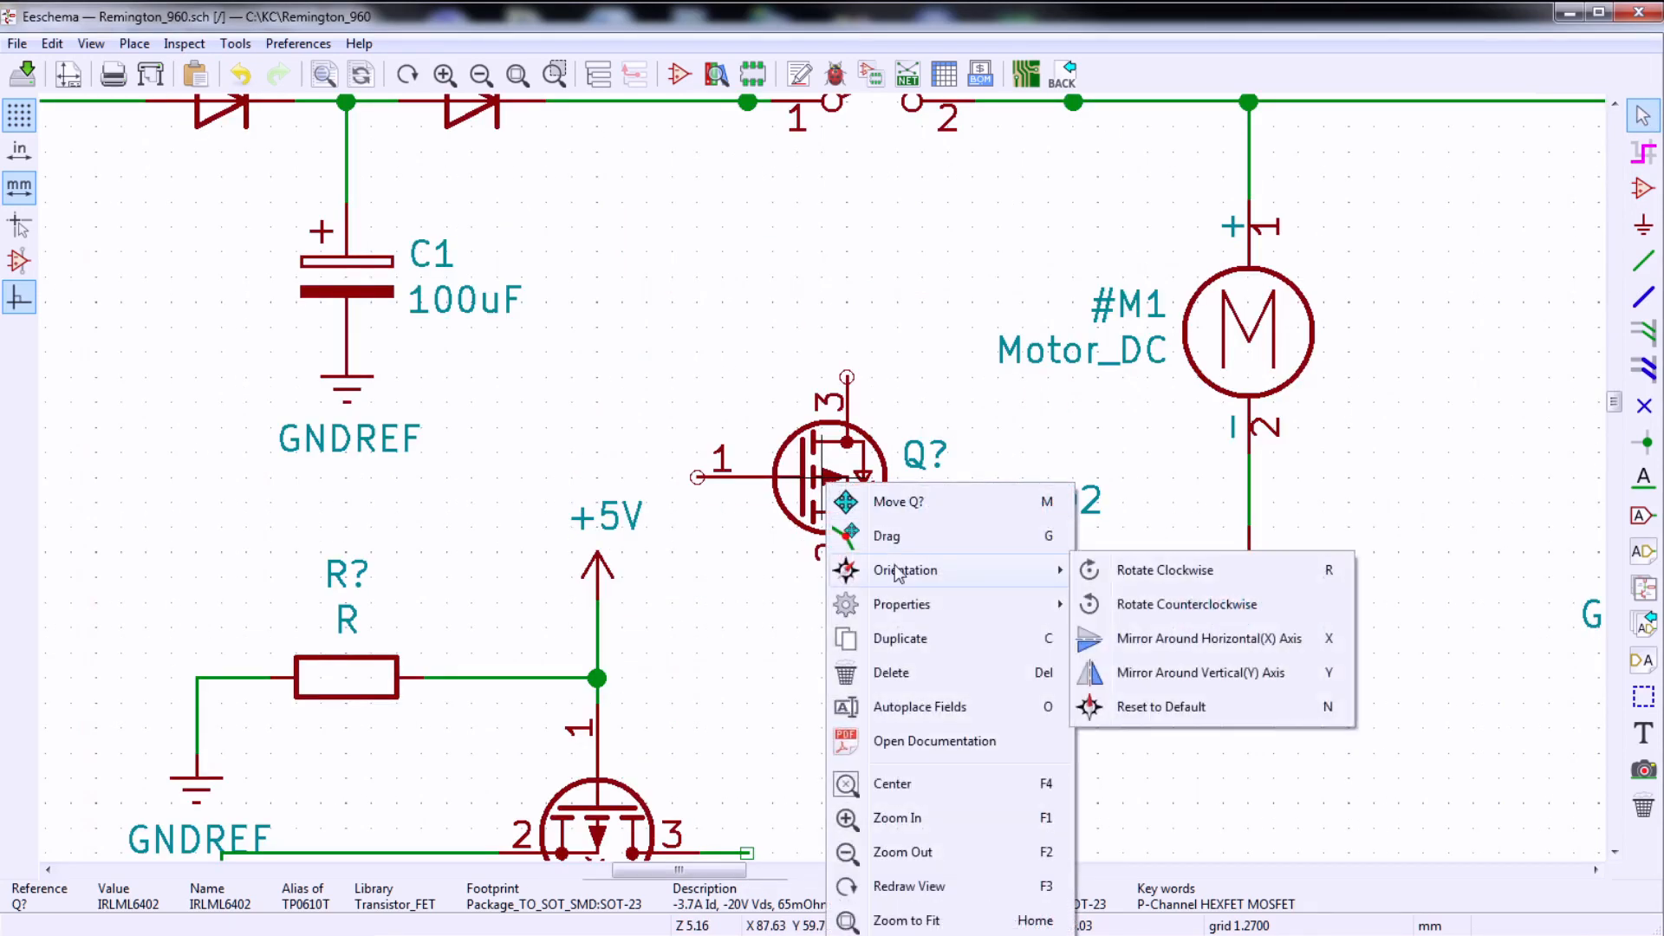
pyautogui.click(1179, 676)
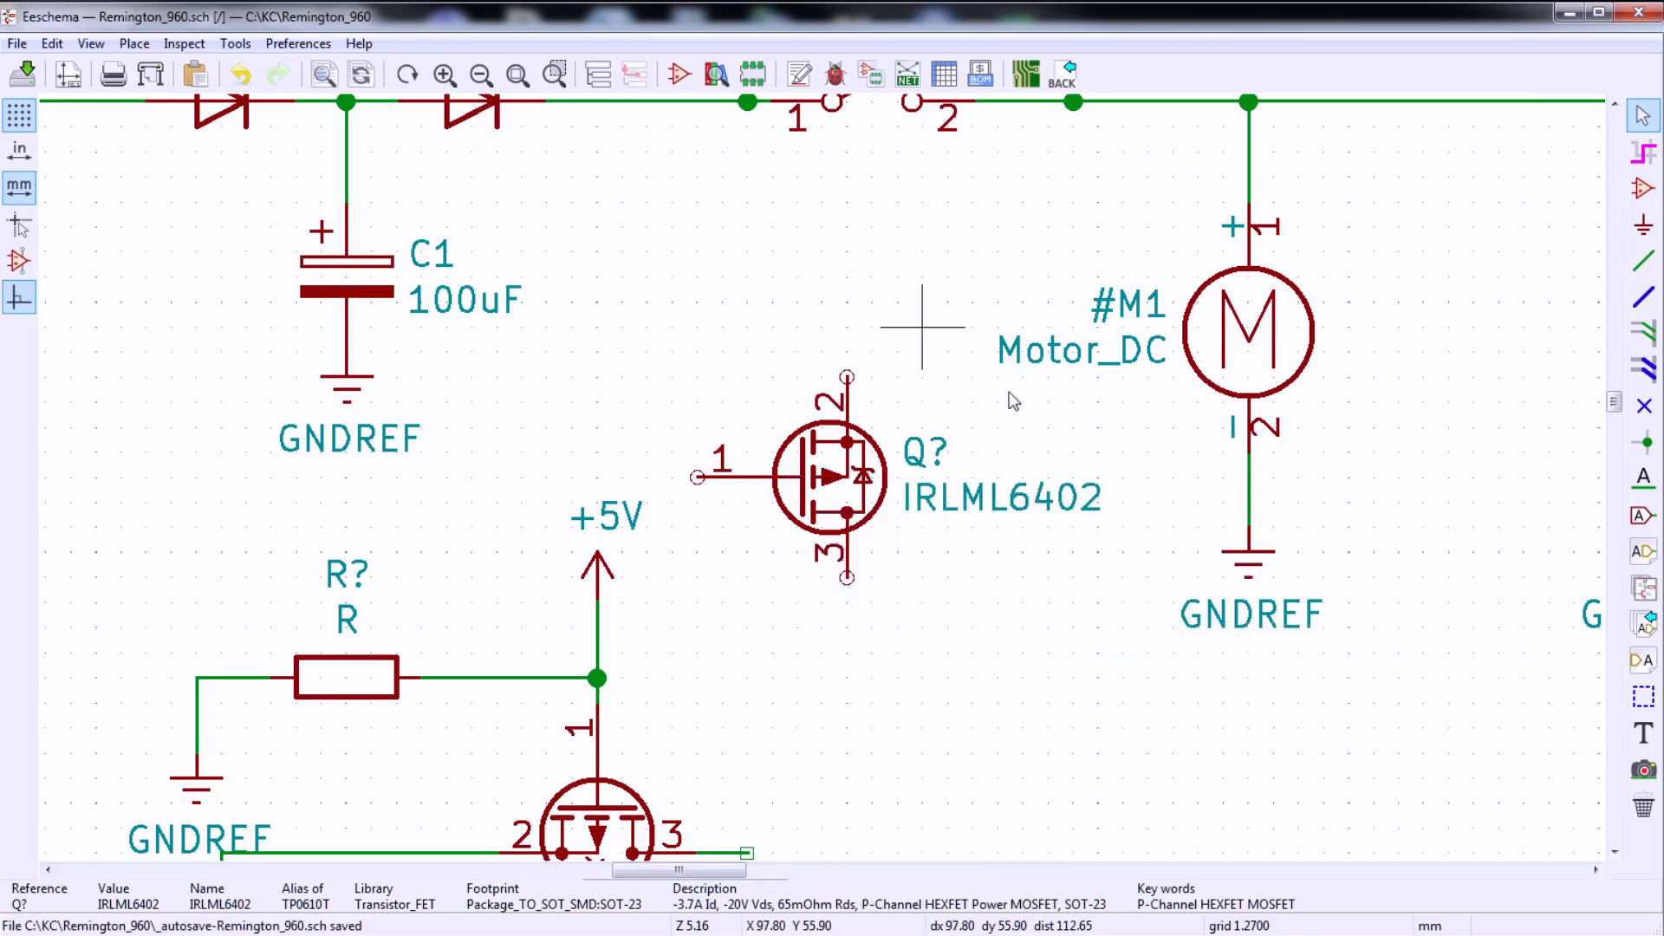
pyautogui.scroll(-4, 1470, 377)
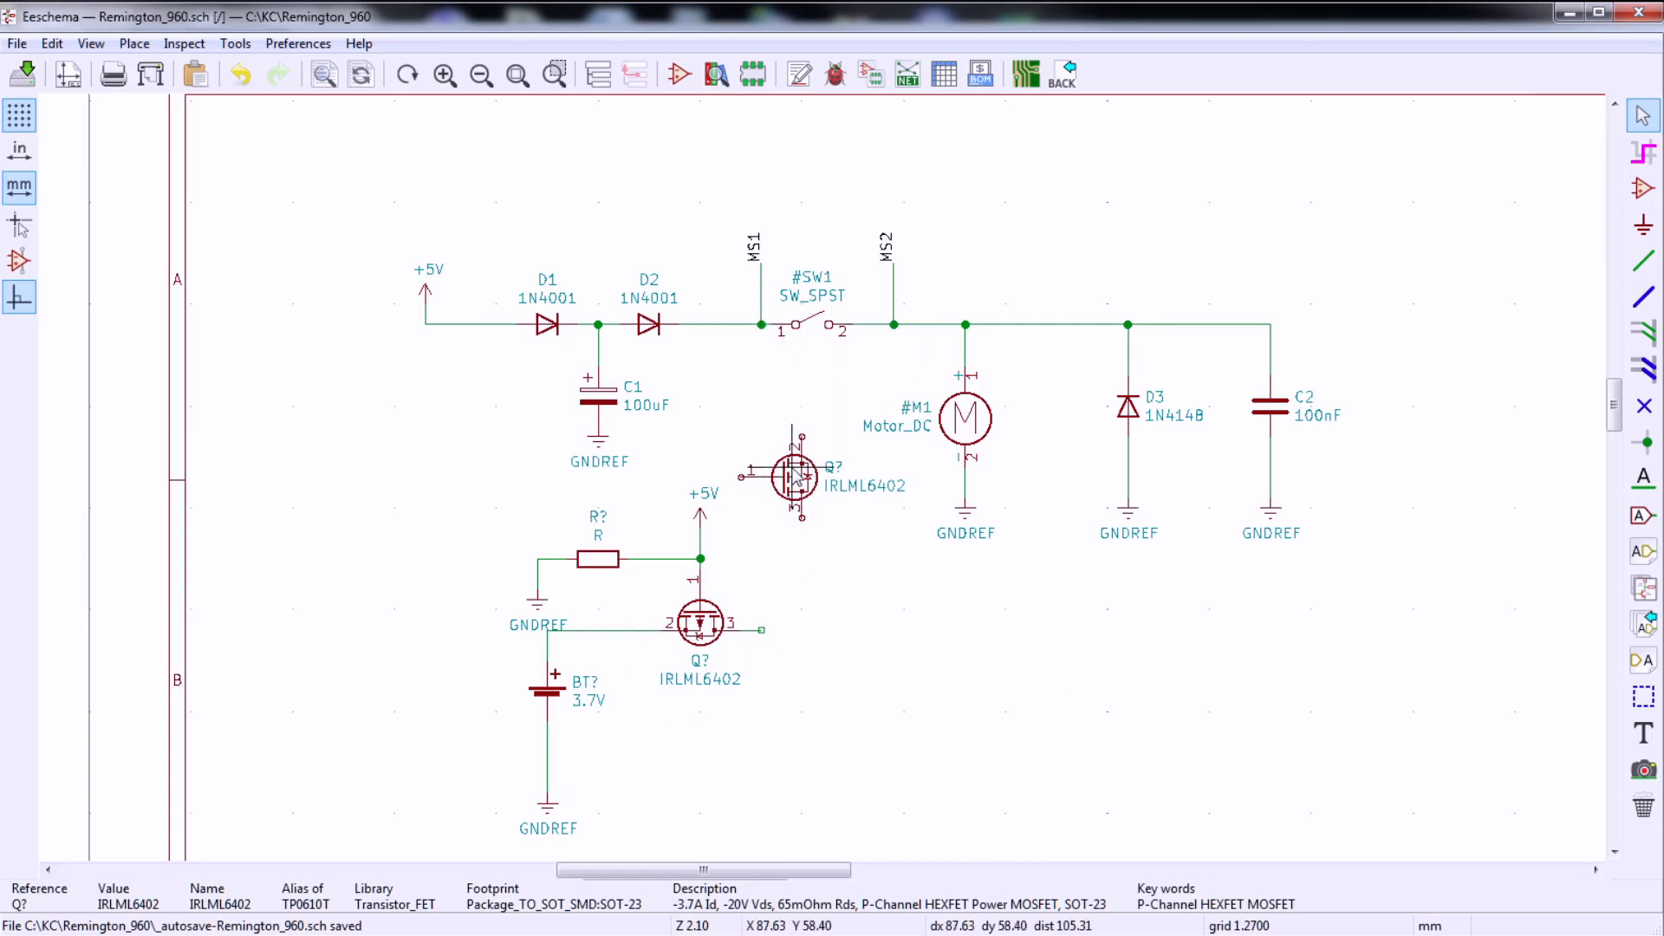
pyautogui.press('m')
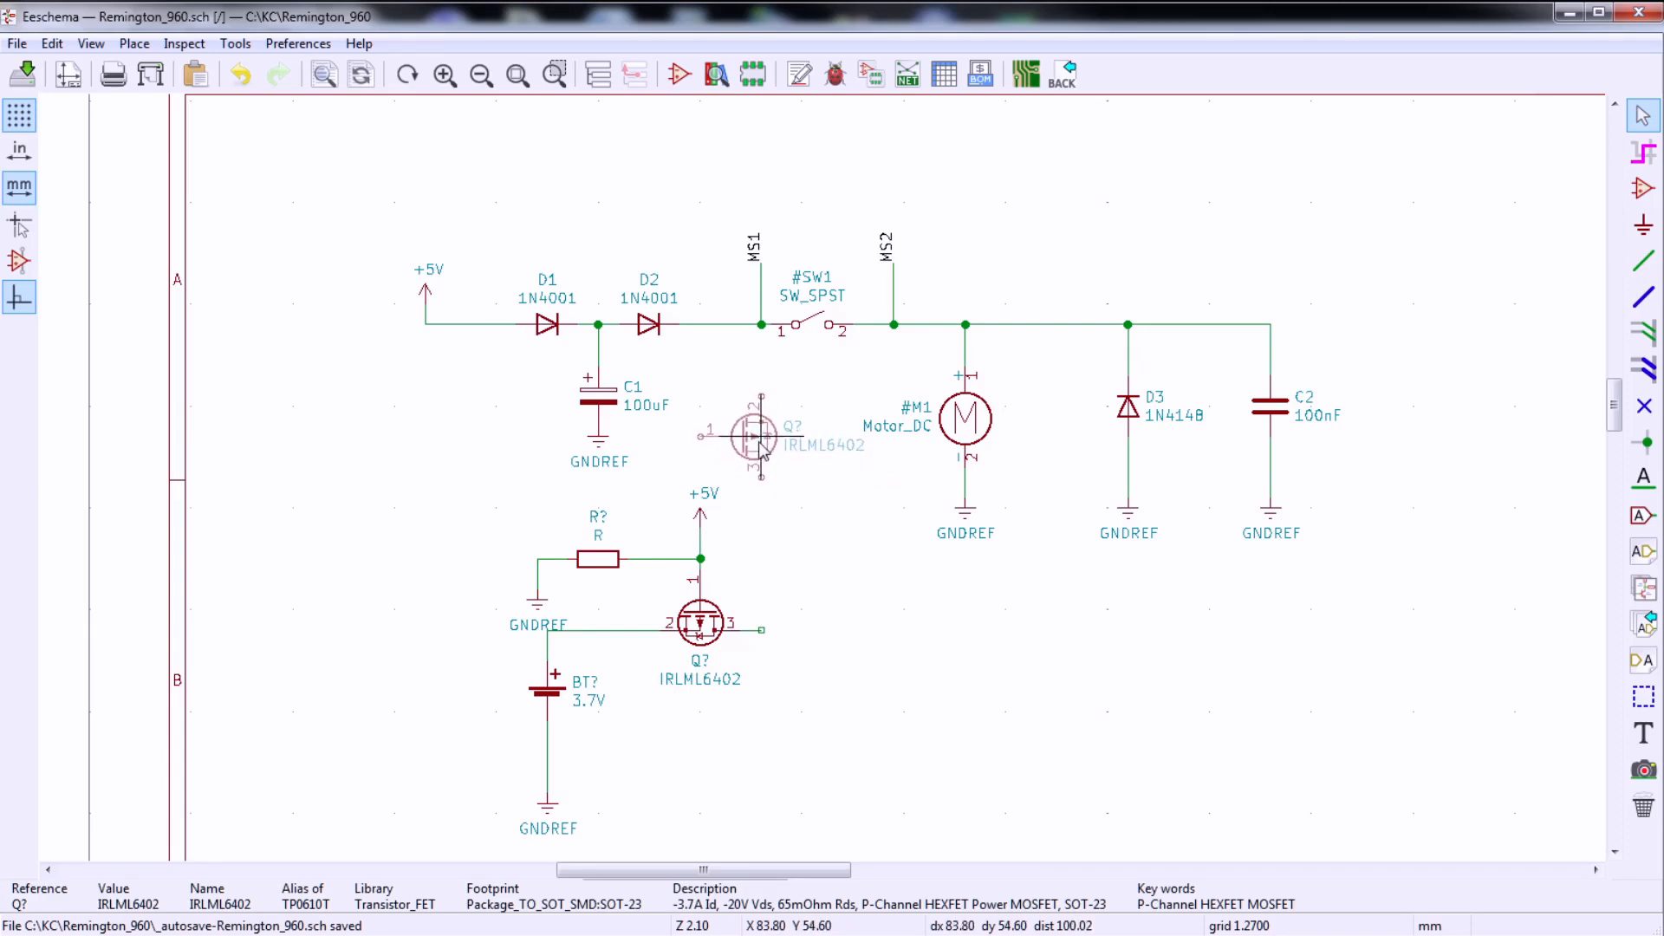
# - Wire the upper MOSFET's pin 2 to the MS1 junction and its pin 3 down to the lower MOSFET's pin 3
pyautogui.click(1643, 261)
pyautogui.click(761, 324)
pyautogui.click(761, 400)
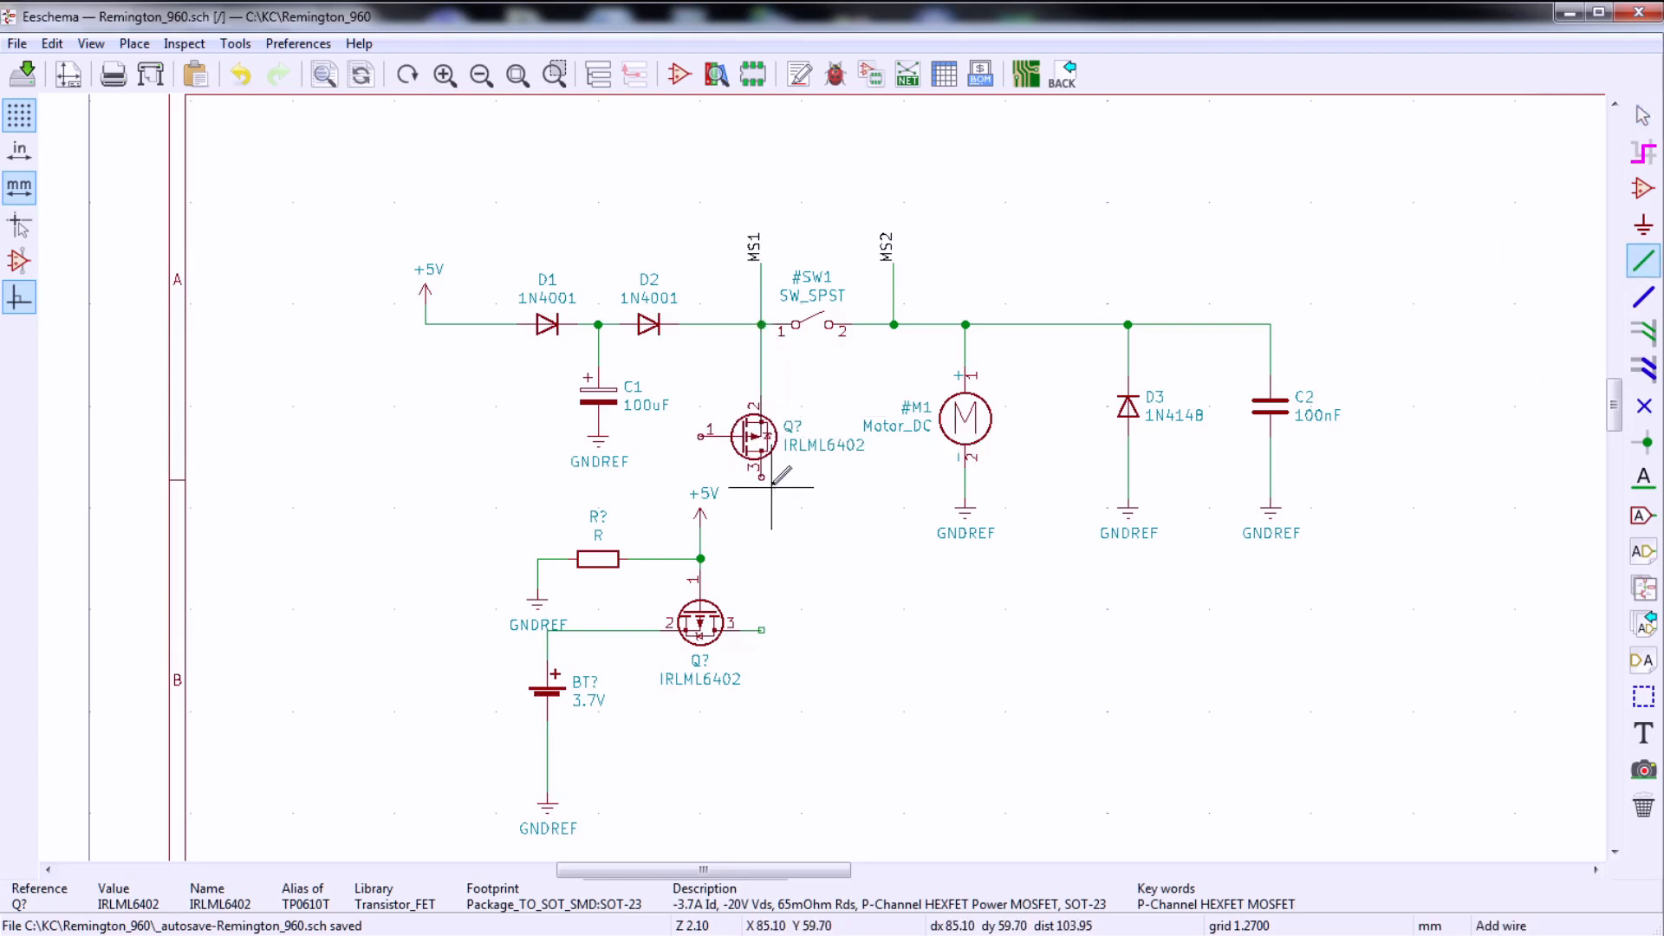
pyautogui.click(761, 475)
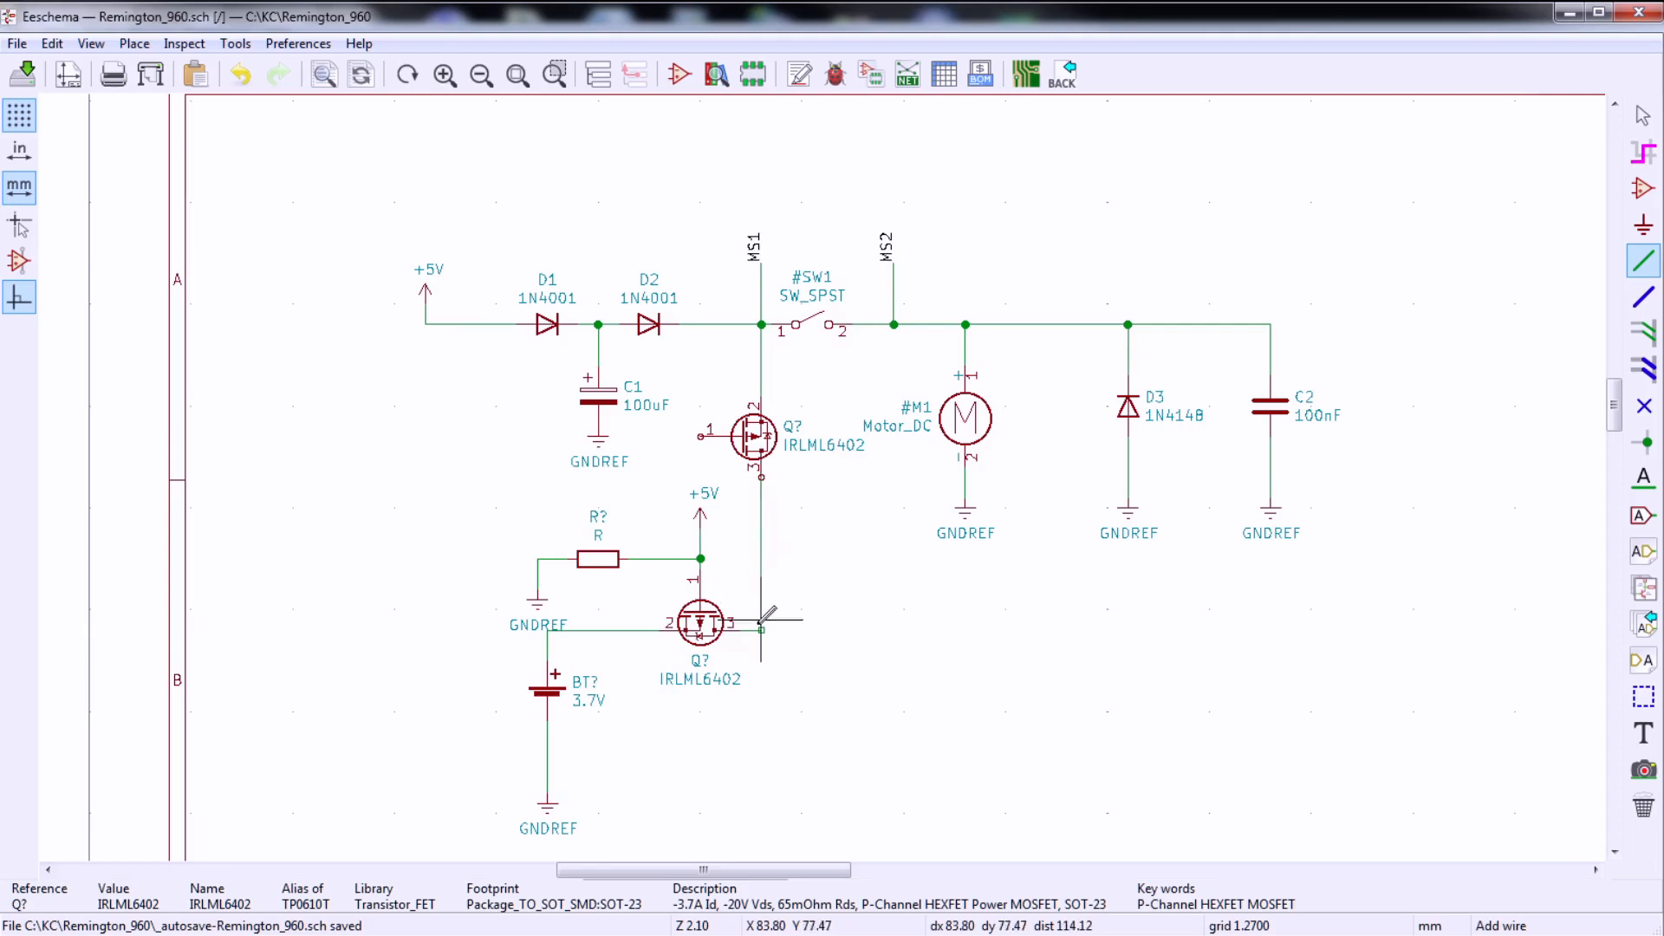
pyautogui.click(761, 630)
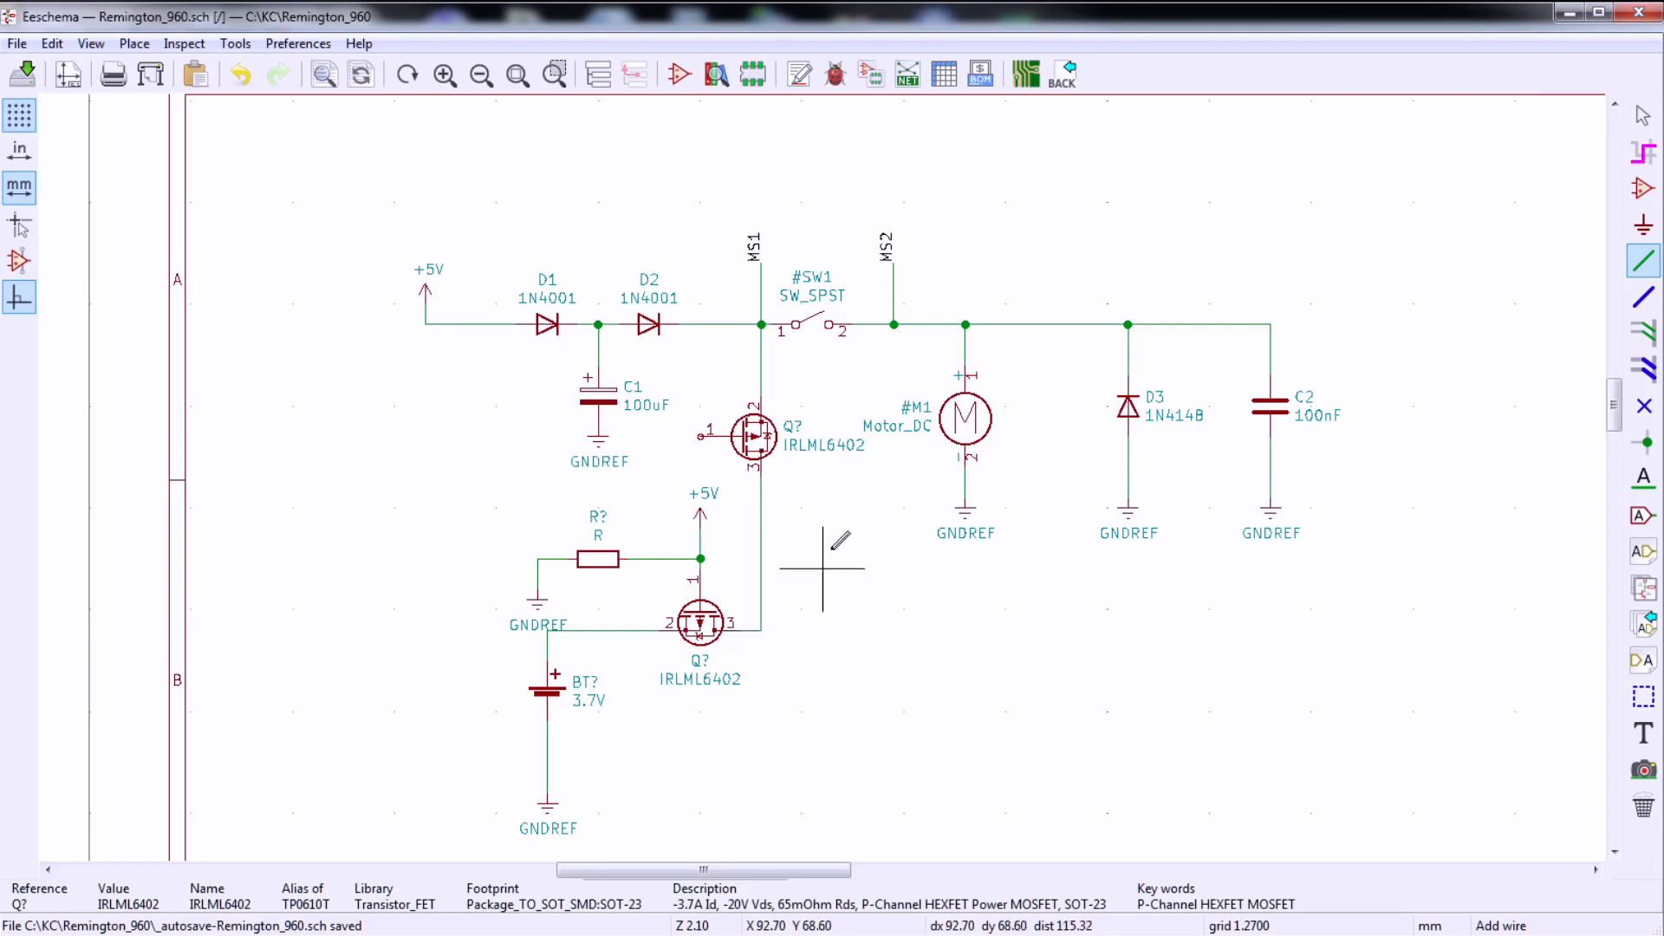
# - Wire the upper MOSFET's gate pin 1 down to the wire between the resistor and the lower MOSFET's gate
pyautogui.click(700, 436)
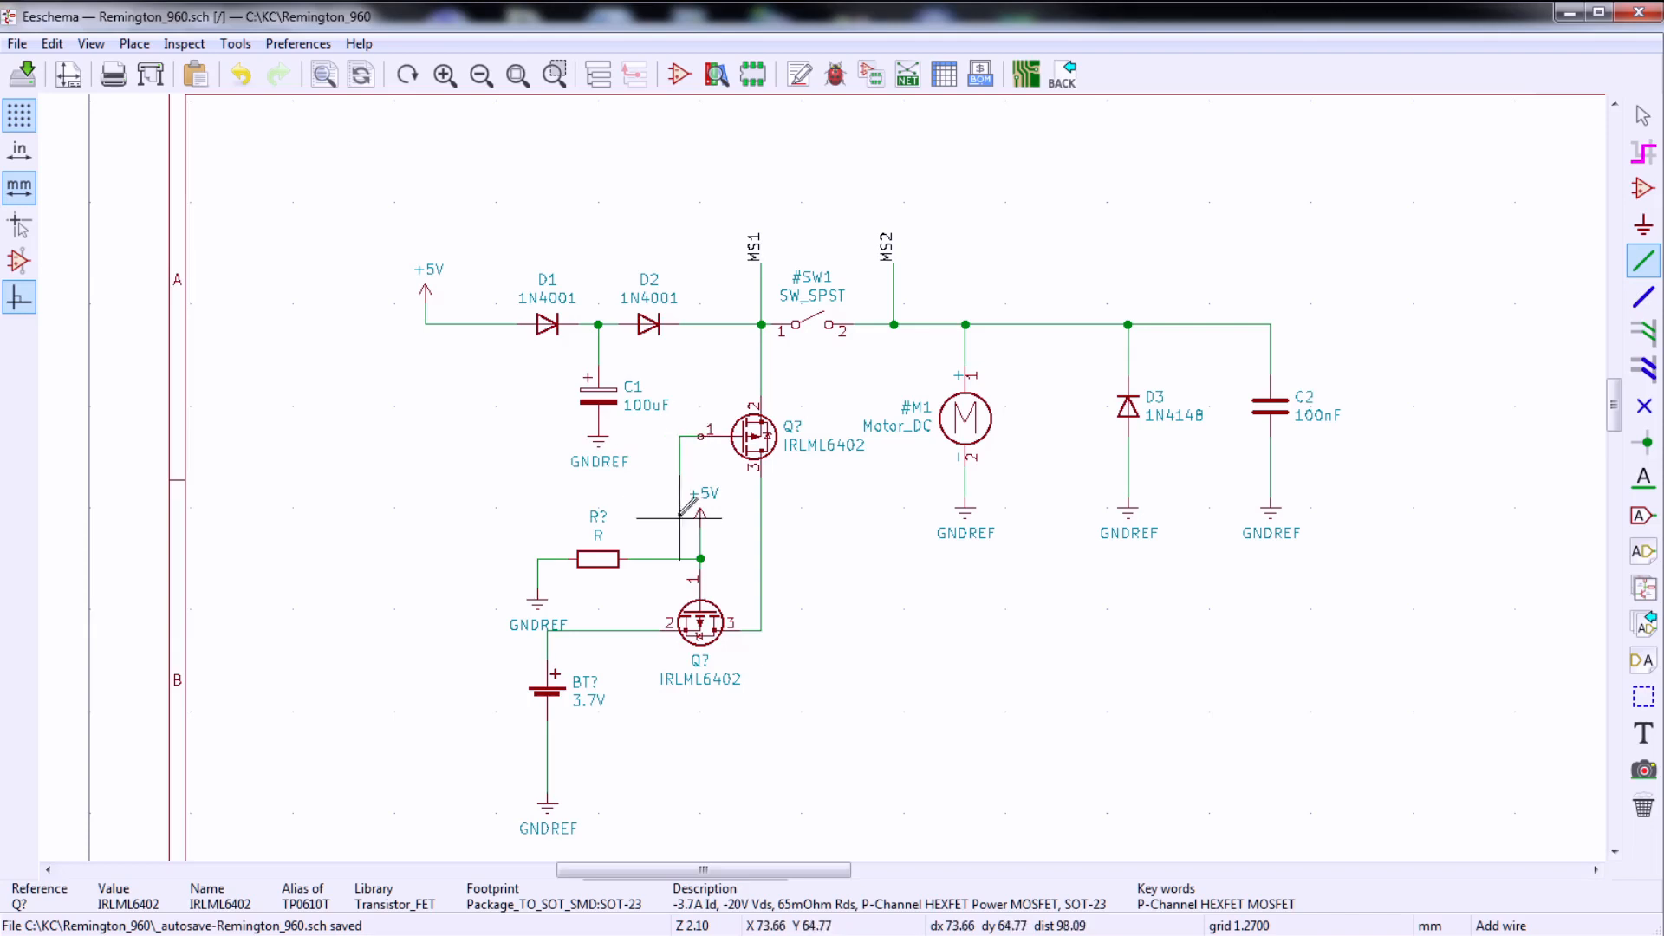
pyautogui.click(680, 558)
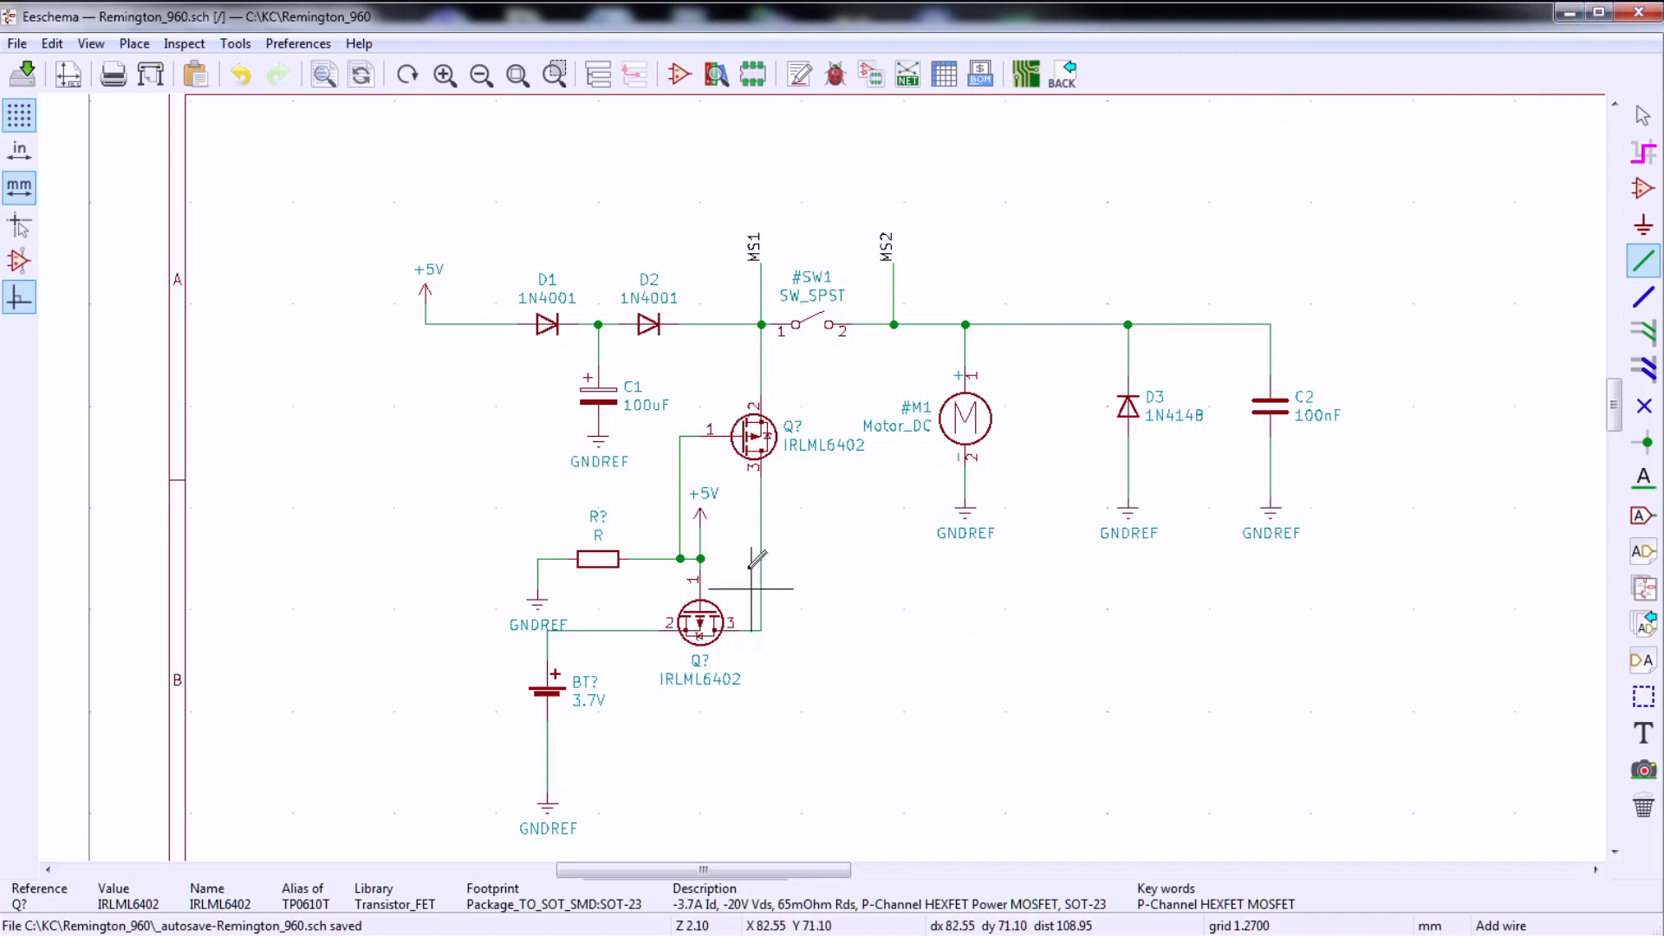
pyautogui.click(1644, 115)
pyautogui.scroll(1, 680, 558)
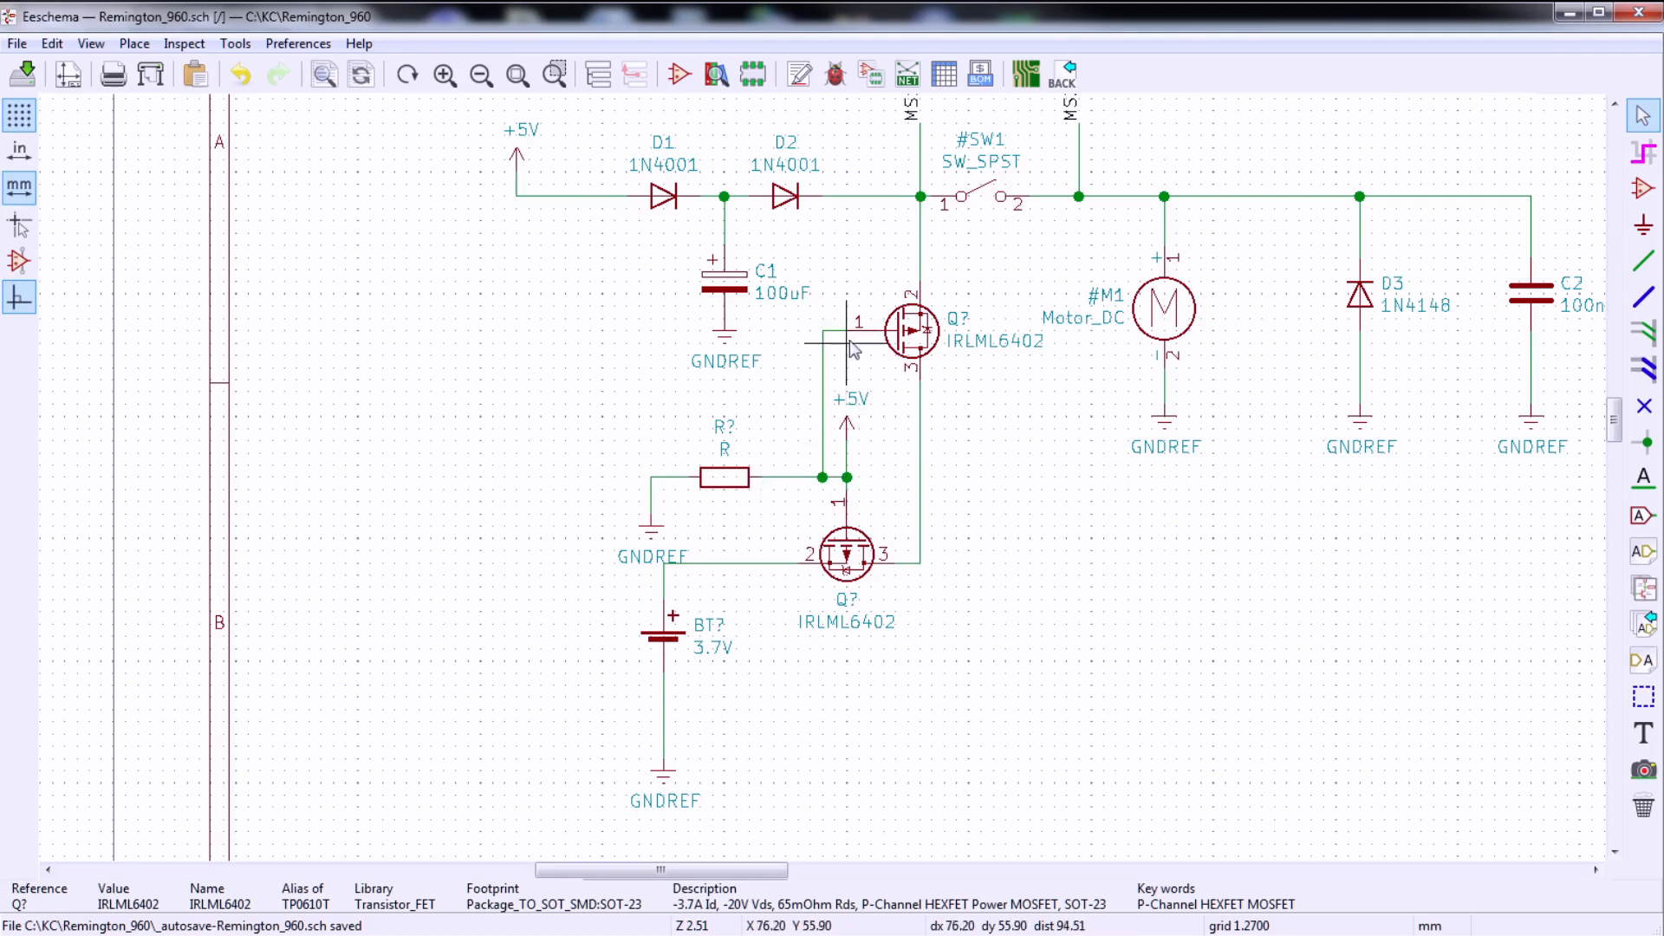
pyautogui.click(893, 563)
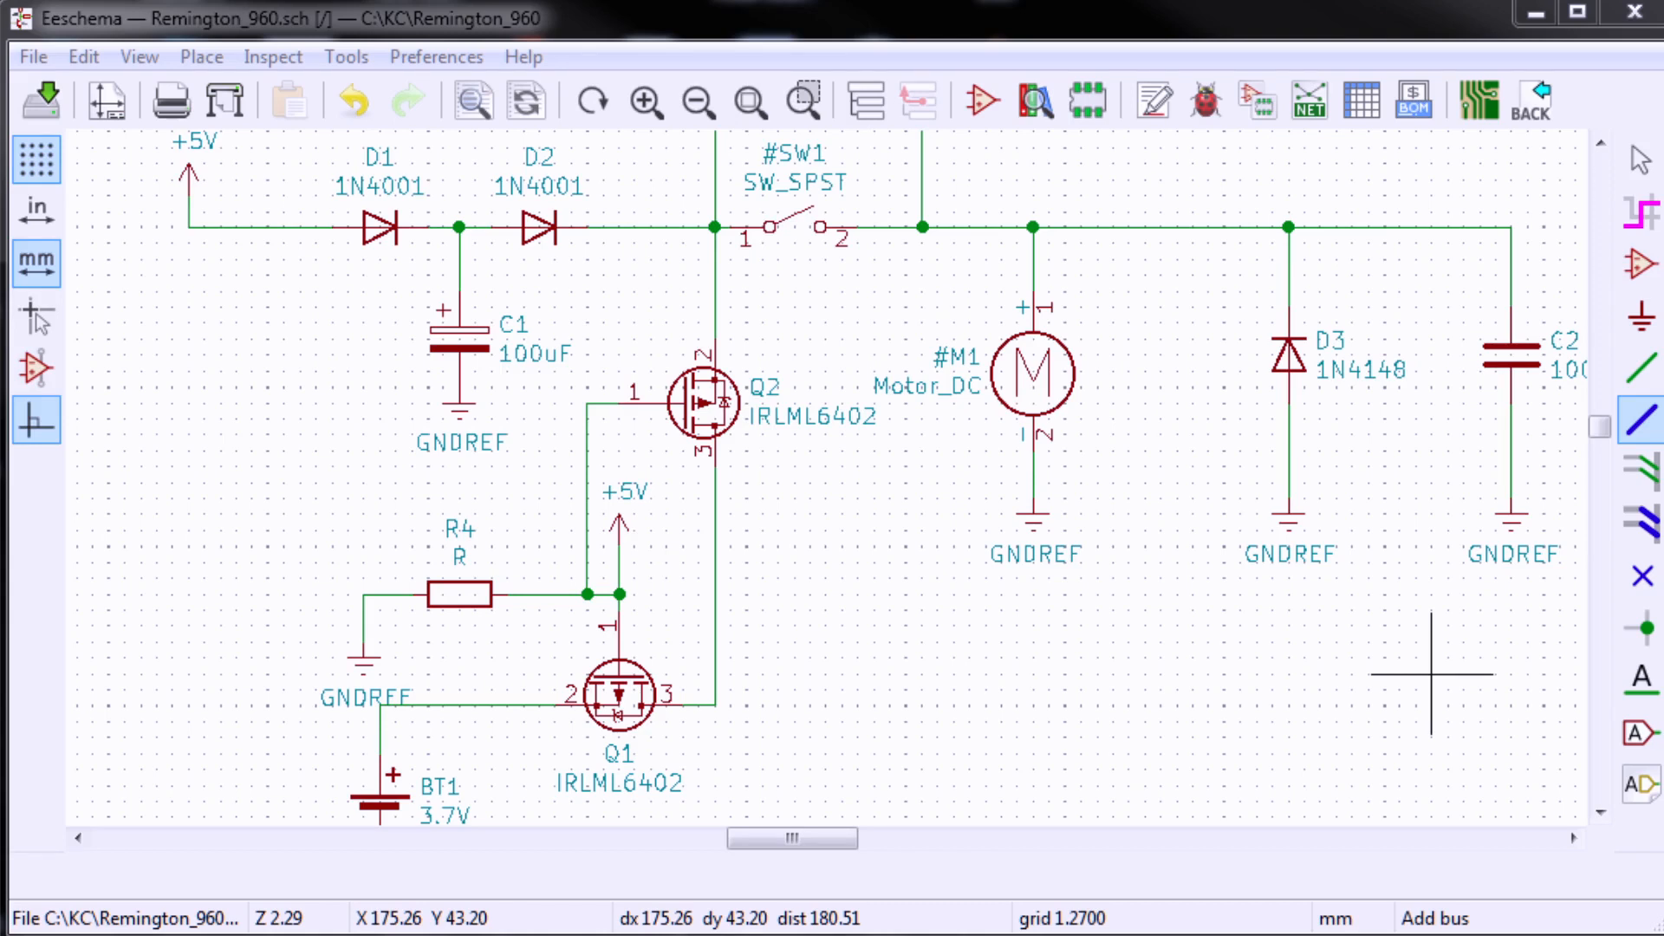
pyautogui.moveTo(826, 303)
pyautogui.mouseDown()
pyautogui.moveTo(622, 364)
pyautogui.moveTo(806, 451)
pyautogui.moveTo(825, 301)
pyautogui.mouseUp()
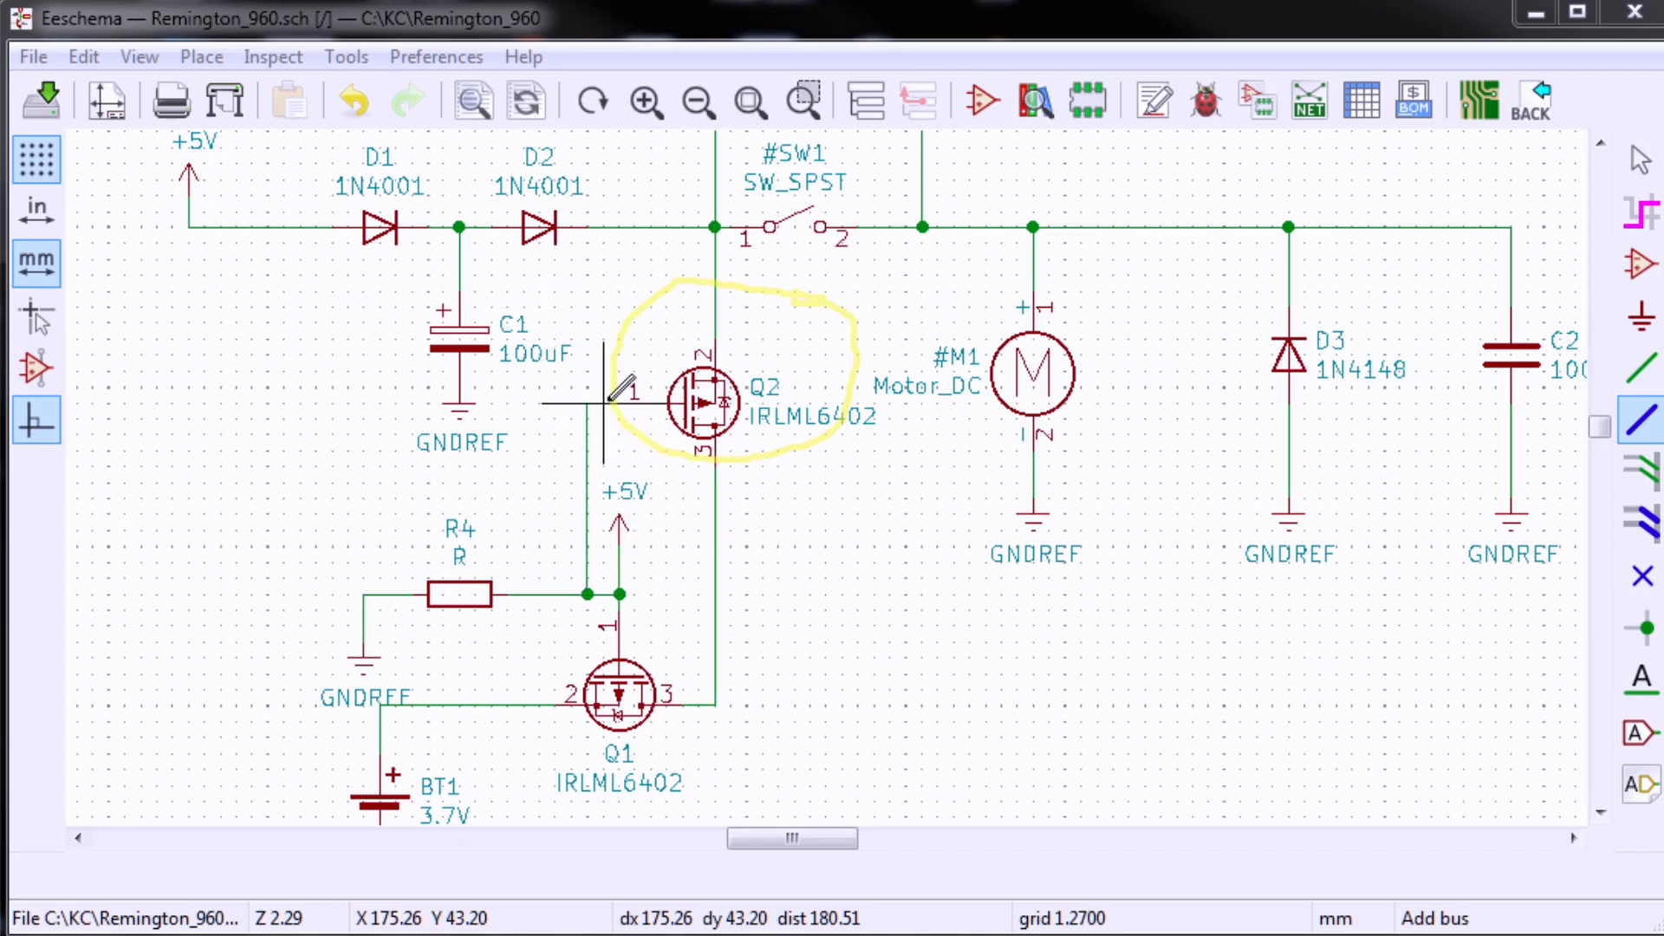
pyautogui.click(643, 403)
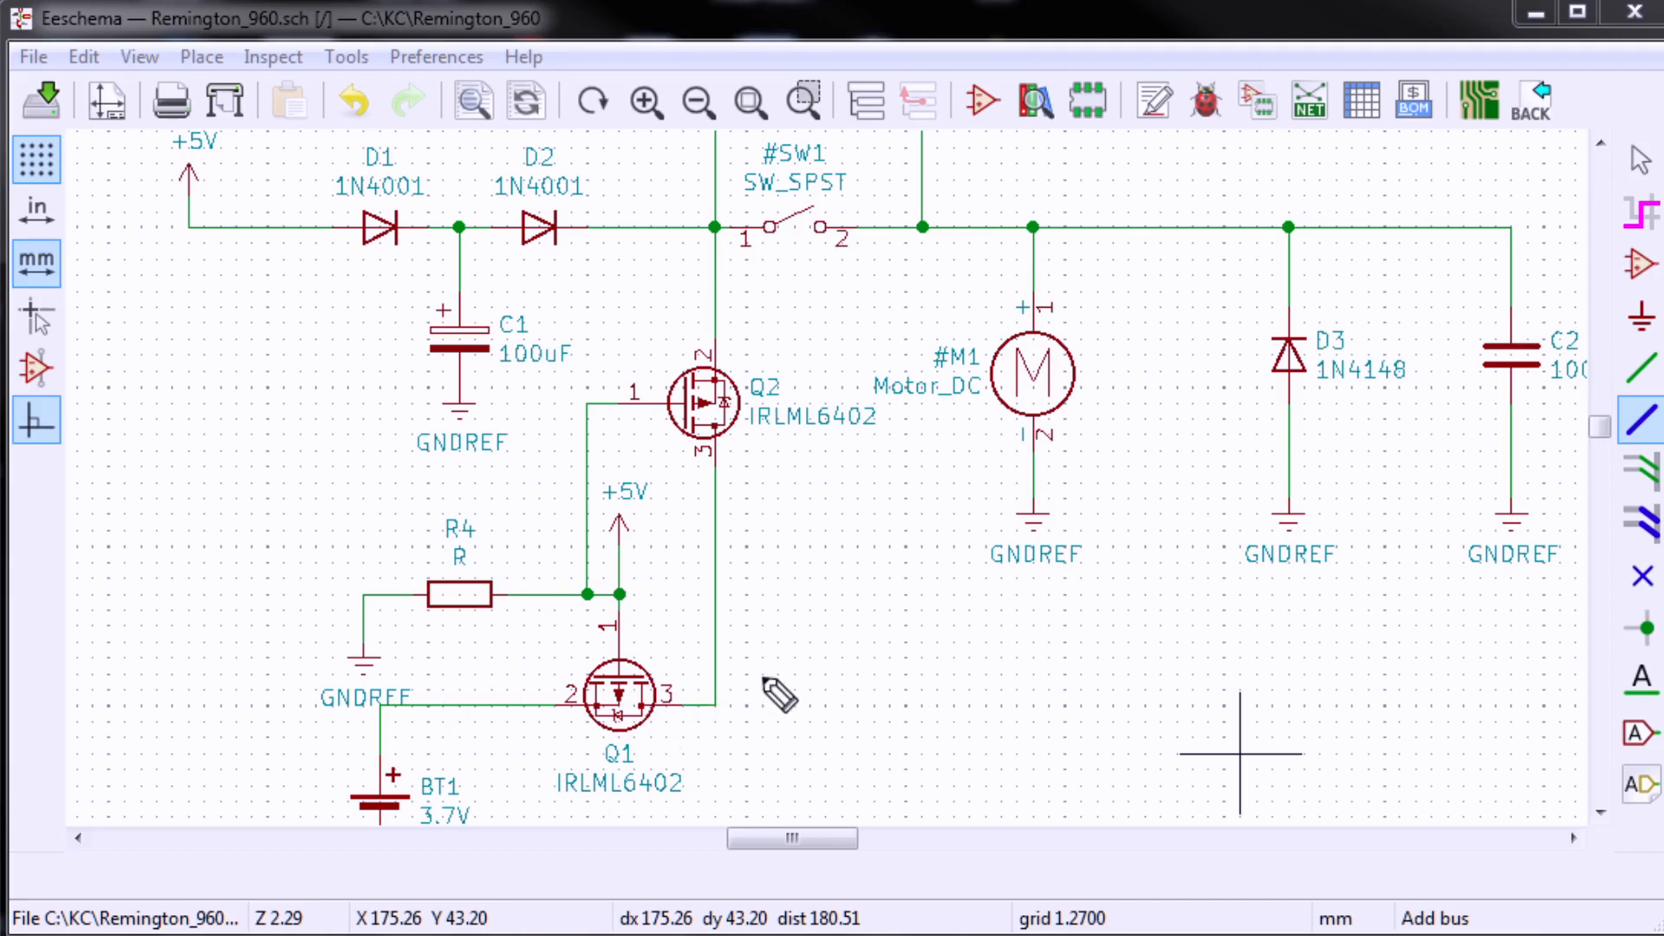
pyautogui.moveTo(734, 676)
pyautogui.mouseDown()
pyautogui.moveTo(750, 668)
pyautogui.moveTo(769, 713)
pyautogui.moveTo(798, 709)
pyautogui.mouseUp()
pyautogui.moveTo(821, 652)
pyautogui.mouseDown()
pyautogui.moveTo(809, 715)
pyautogui.moveTo(868, 716)
pyautogui.moveTo(880, 676)
pyautogui.mouseUp()
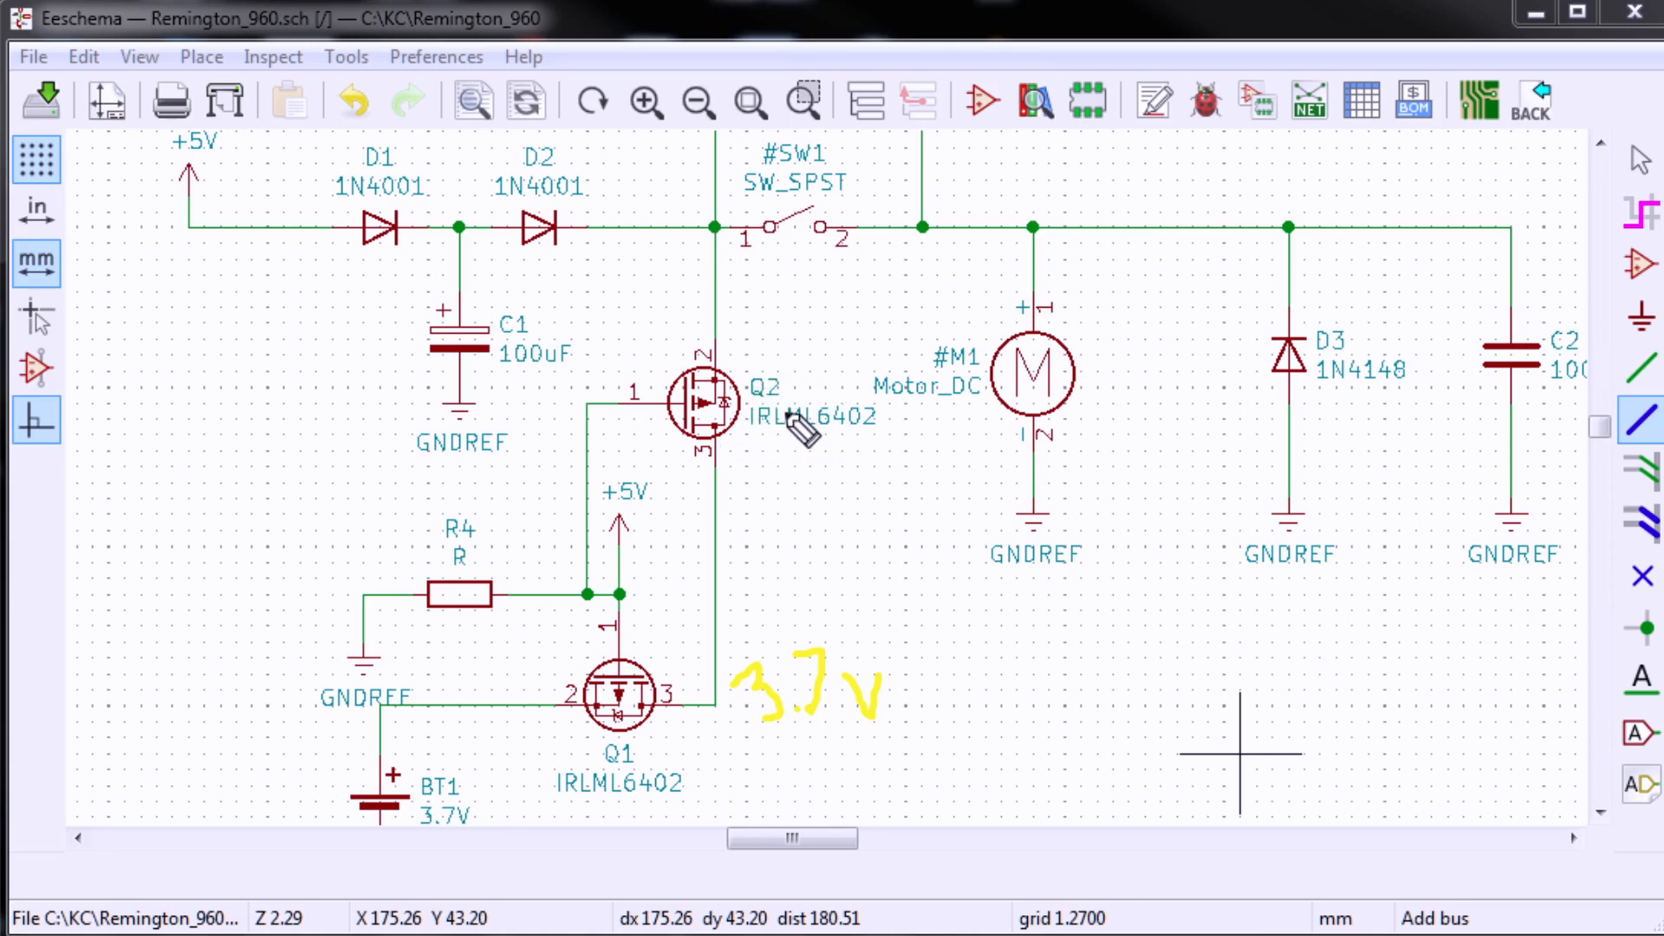
pyautogui.moveTo(776, 413); pyautogui.dragTo(794, 413)
pyautogui.moveTo(785, 355)
pyautogui.mouseDown()
pyautogui.moveTo(826, 355)
pyautogui.moveTo(818, 424)
pyautogui.mouseUp()
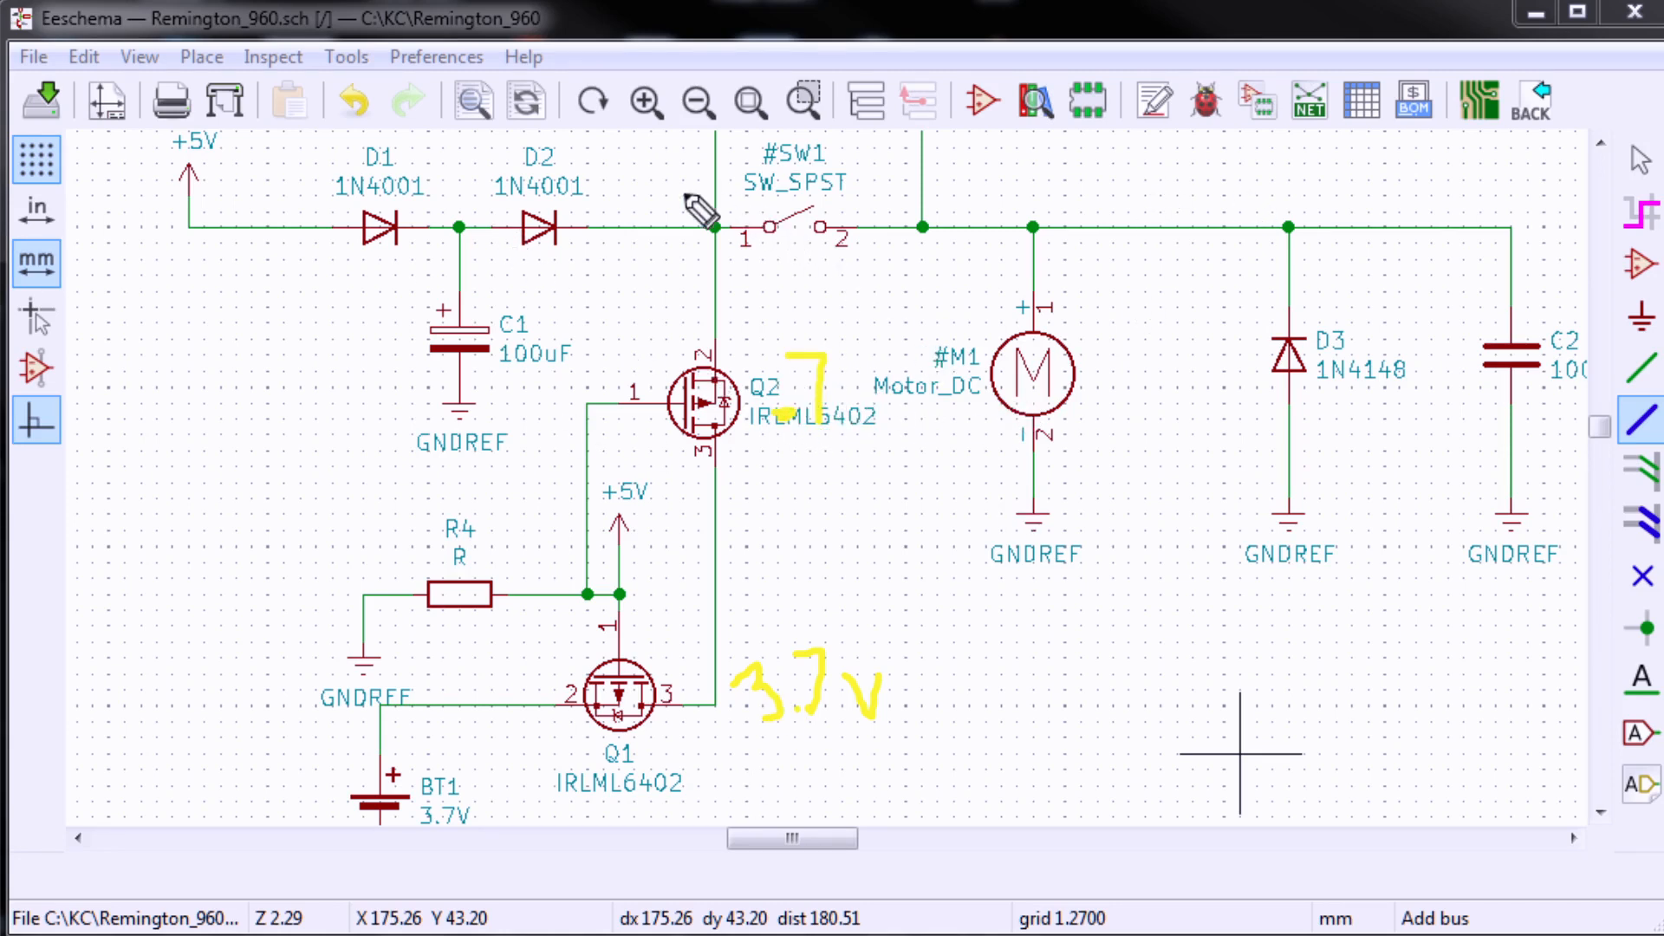
pyautogui.moveTo(679, 258)
pyautogui.mouseDown()
pyautogui.moveTo(721, 261)
pyautogui.moveTo(709, 293)
pyautogui.moveTo(747, 275)
pyautogui.moveTo(760, 300)
pyautogui.moveTo(774, 252)
pyautogui.mouseUp()
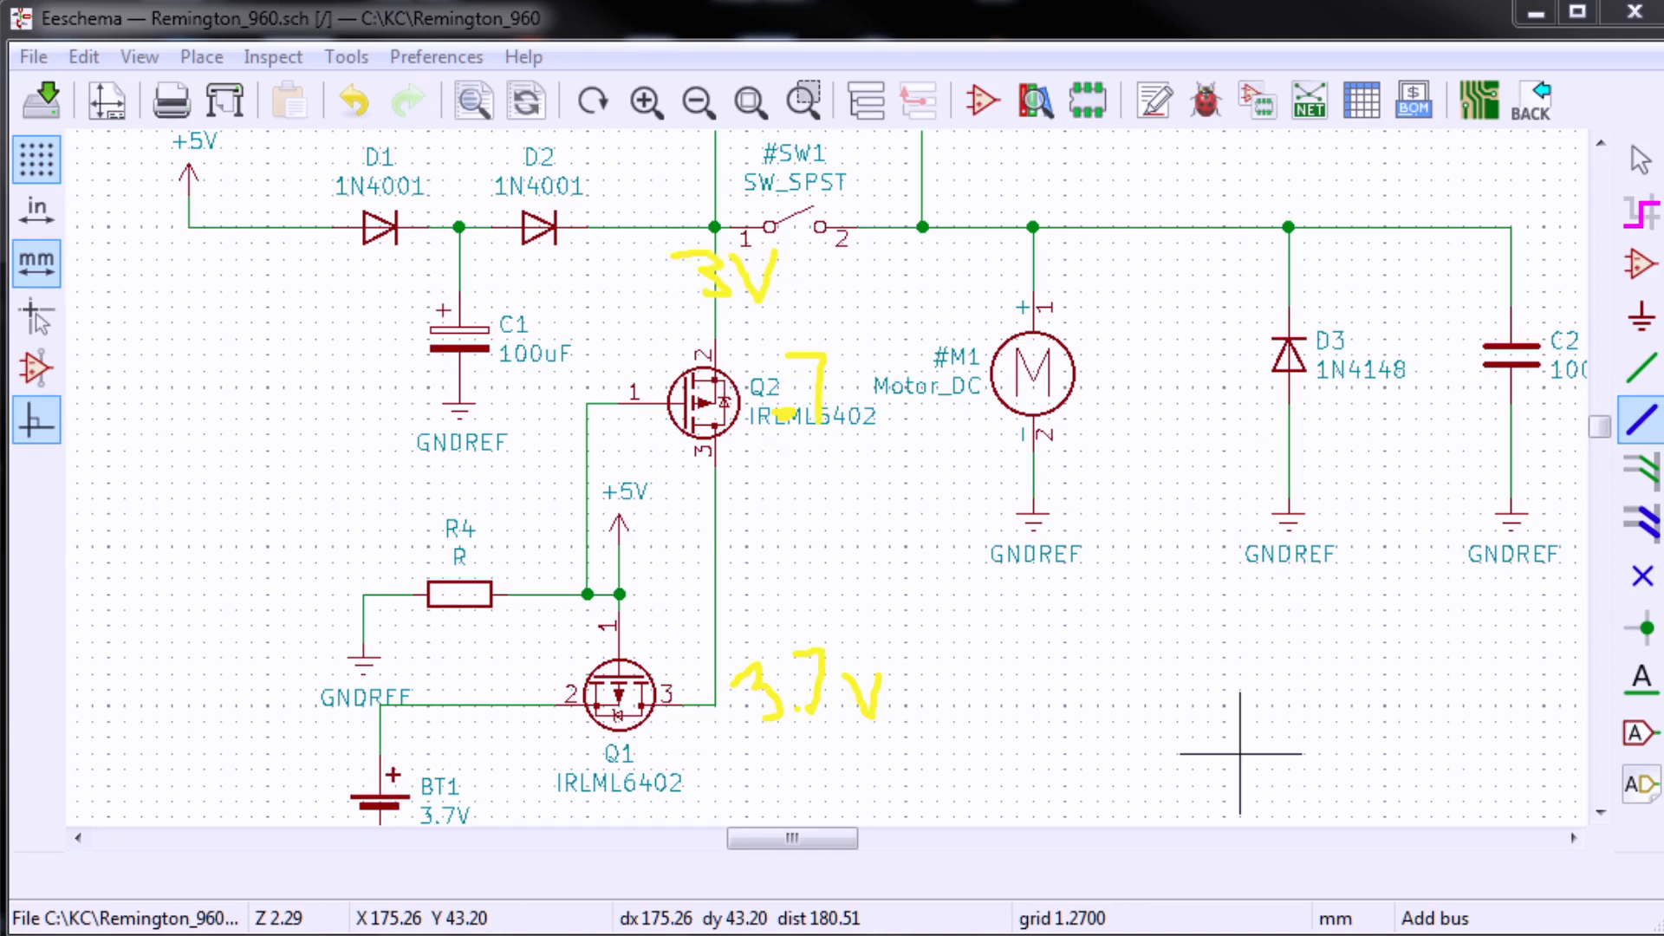
pyautogui.moveTo(849, 390)
pyautogui.mouseDown()
pyautogui.moveTo(810, 382)
pyautogui.moveTo(810, 419)
pyautogui.moveTo(769, 446)
pyautogui.moveTo(739, 401)
pyautogui.mouseUp()
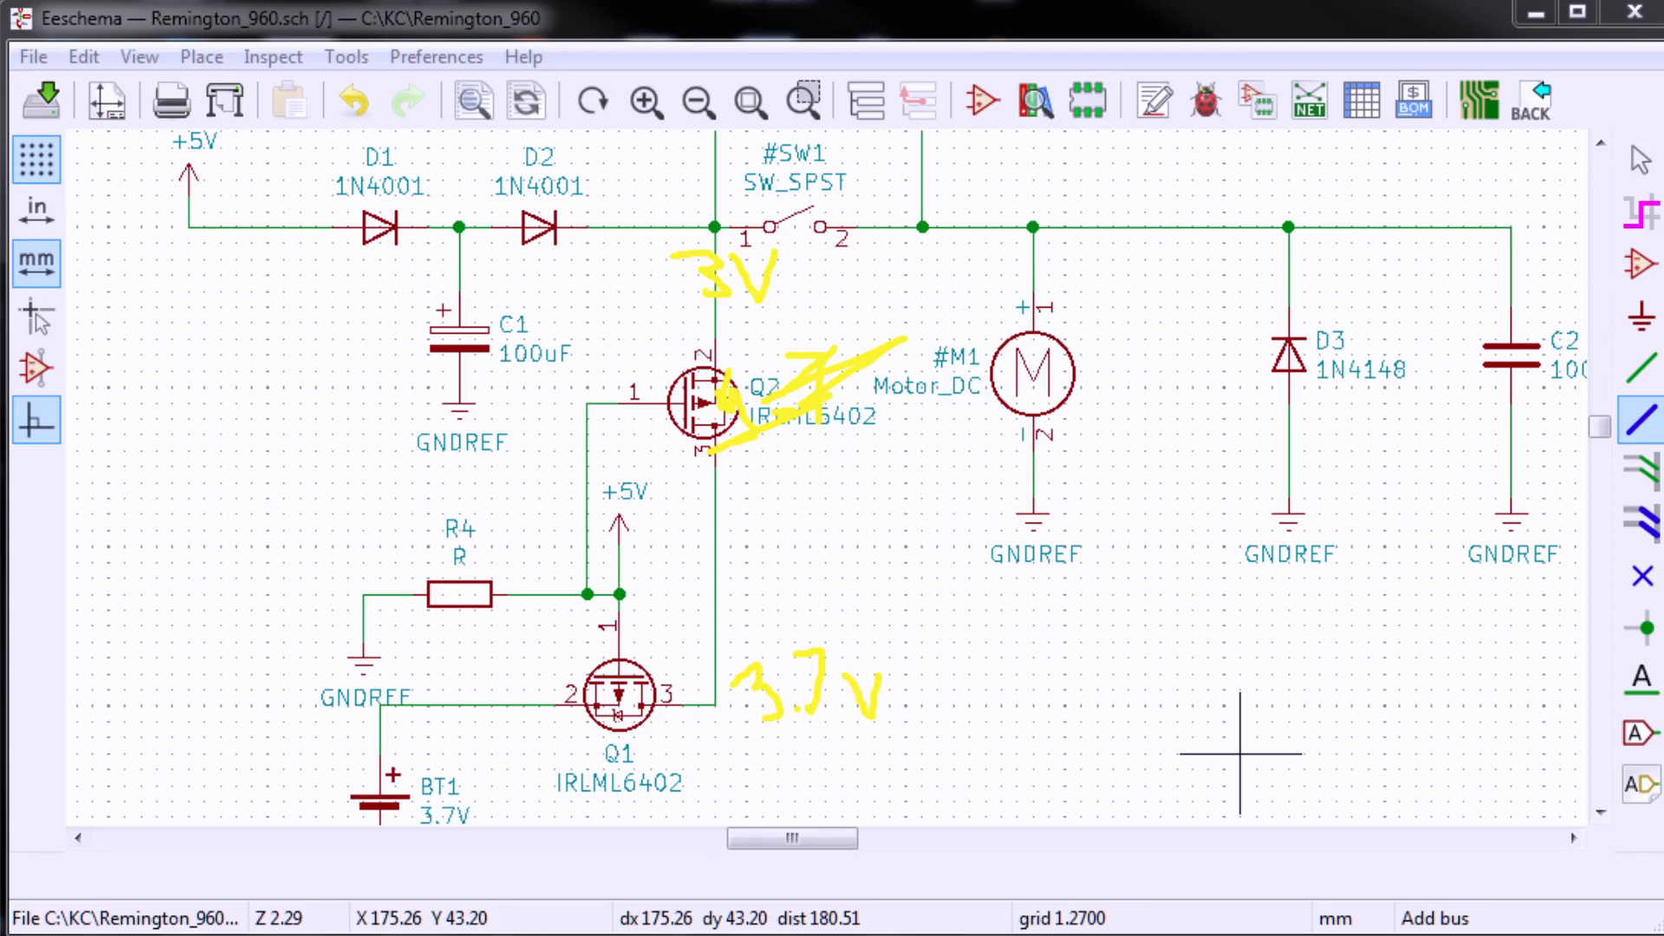
pyautogui.press('Escape')
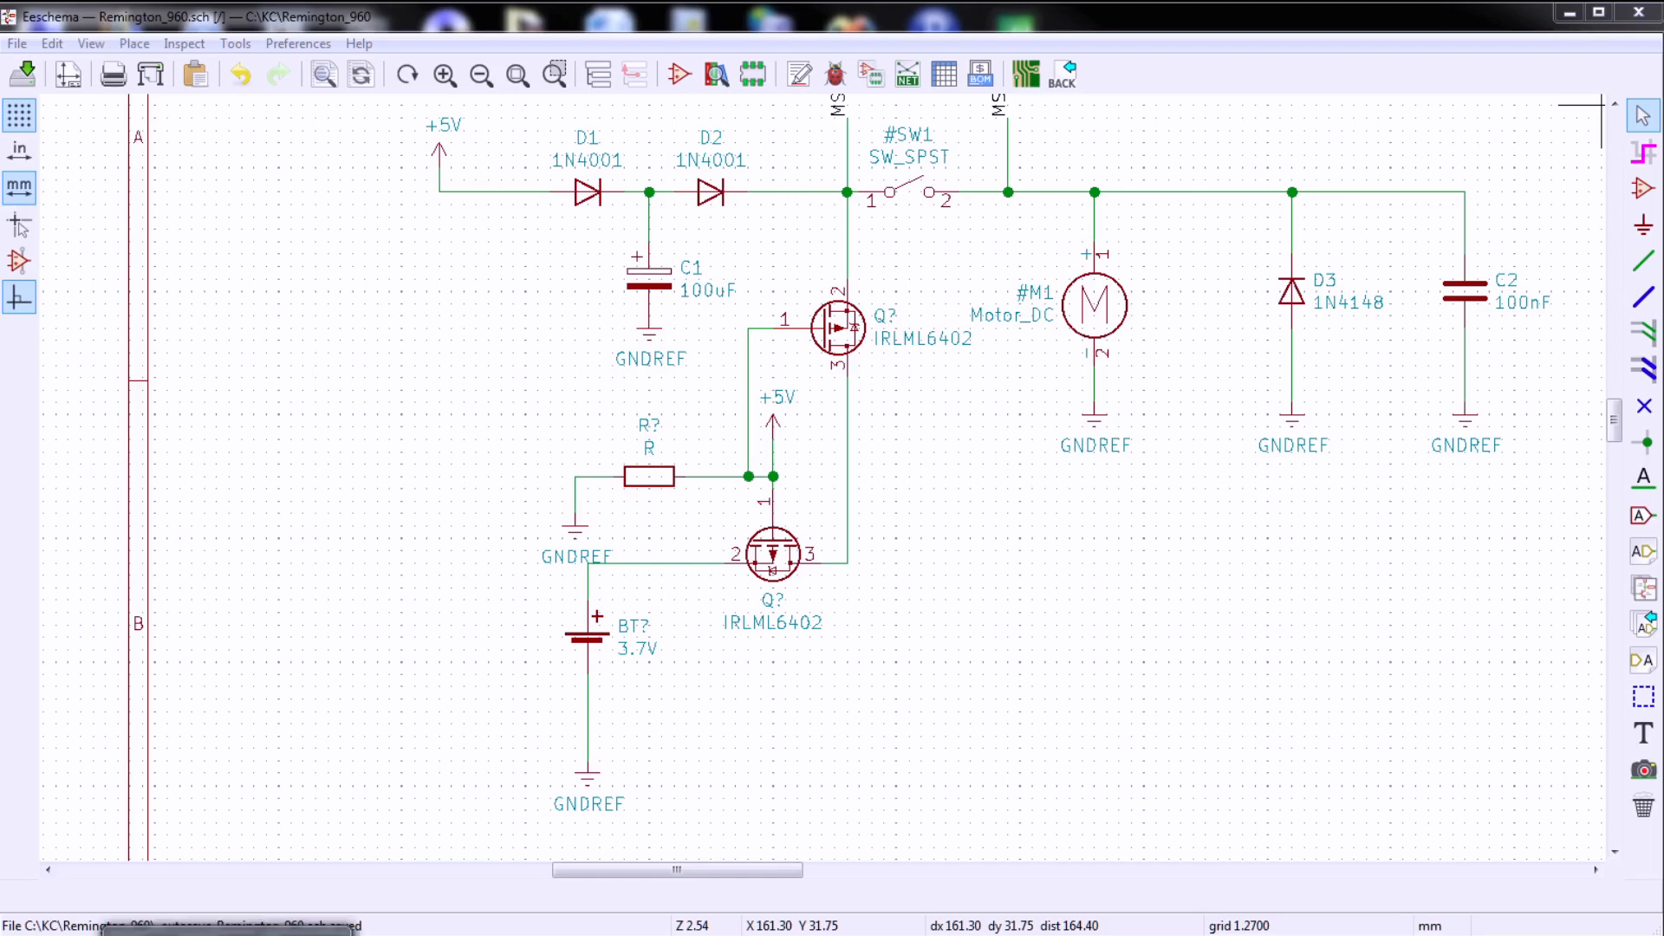
# - Switch to the web browser and view the eBay TP4056 charger module listing and the 50PCS TP4056 SOP 8 listing
pyautogui.click(228, 933)
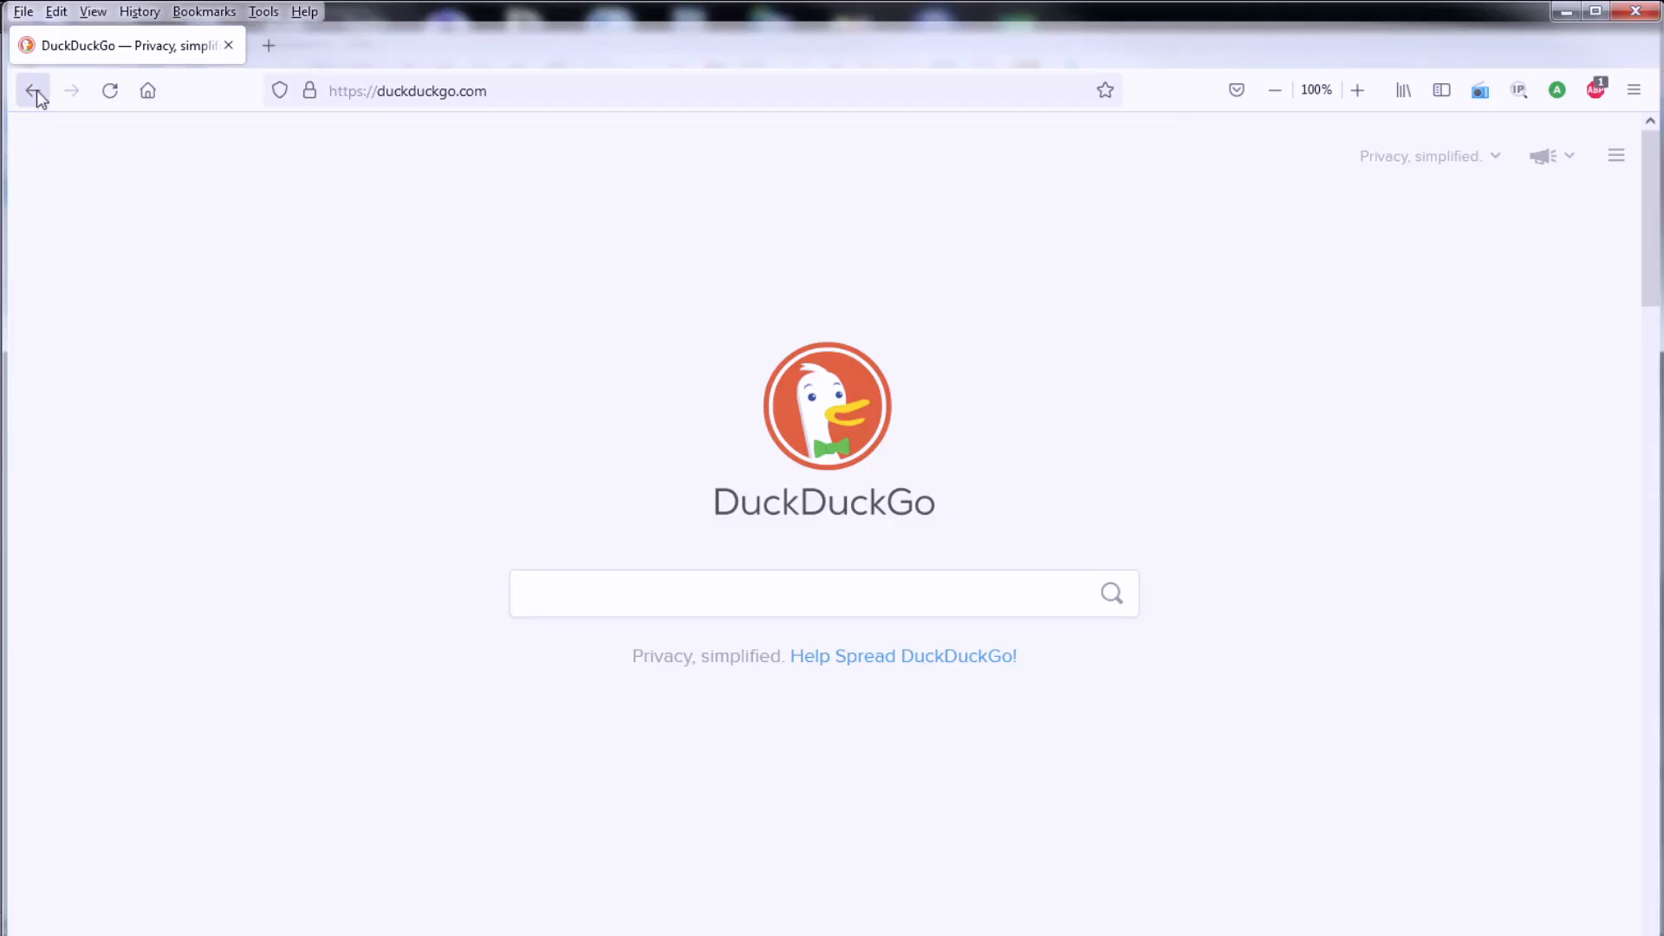
pyautogui.click(35, 92)
pyautogui.scroll(-3, 826, 649)
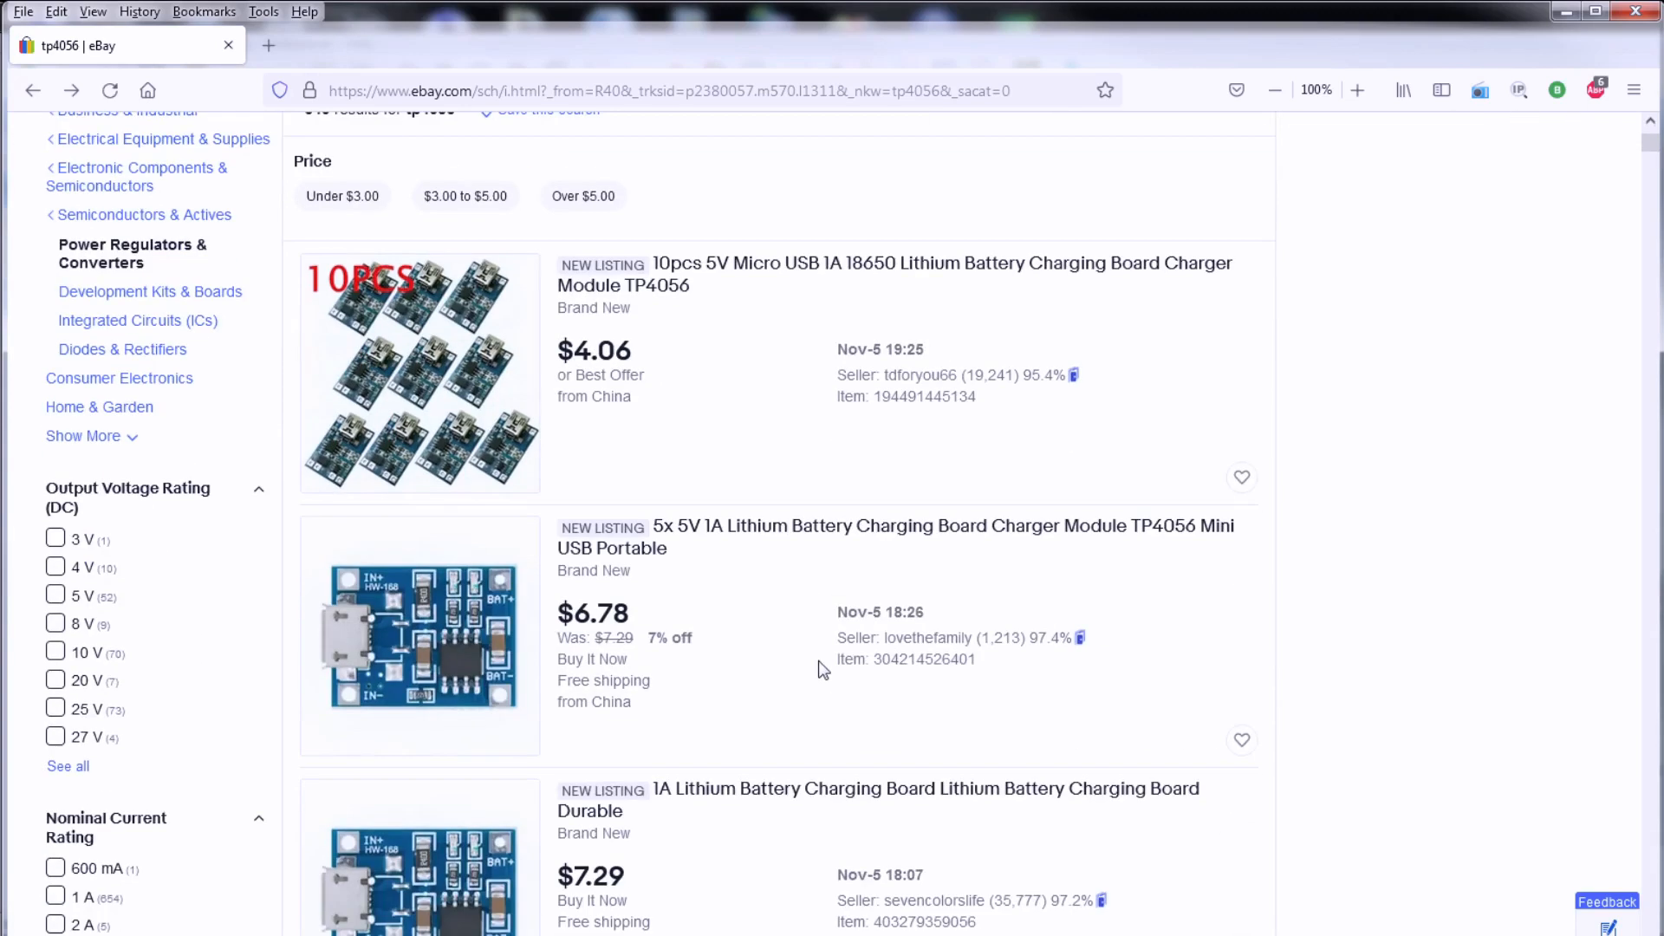
pyautogui.click(680, 529)
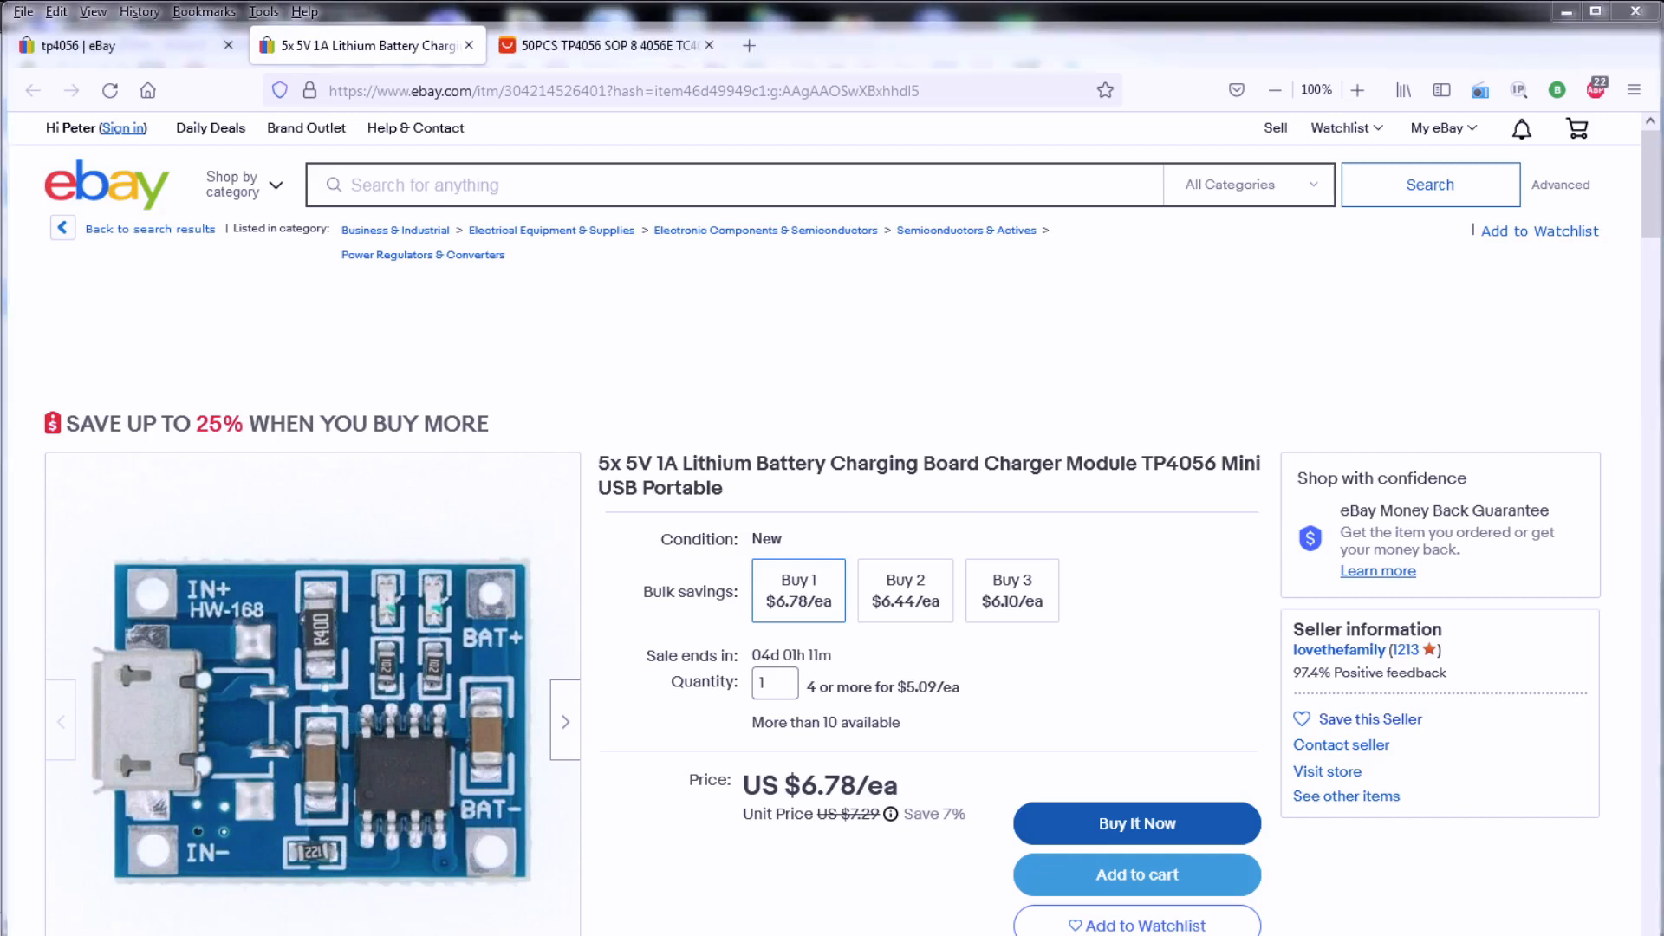
pyautogui.click(588, 54)
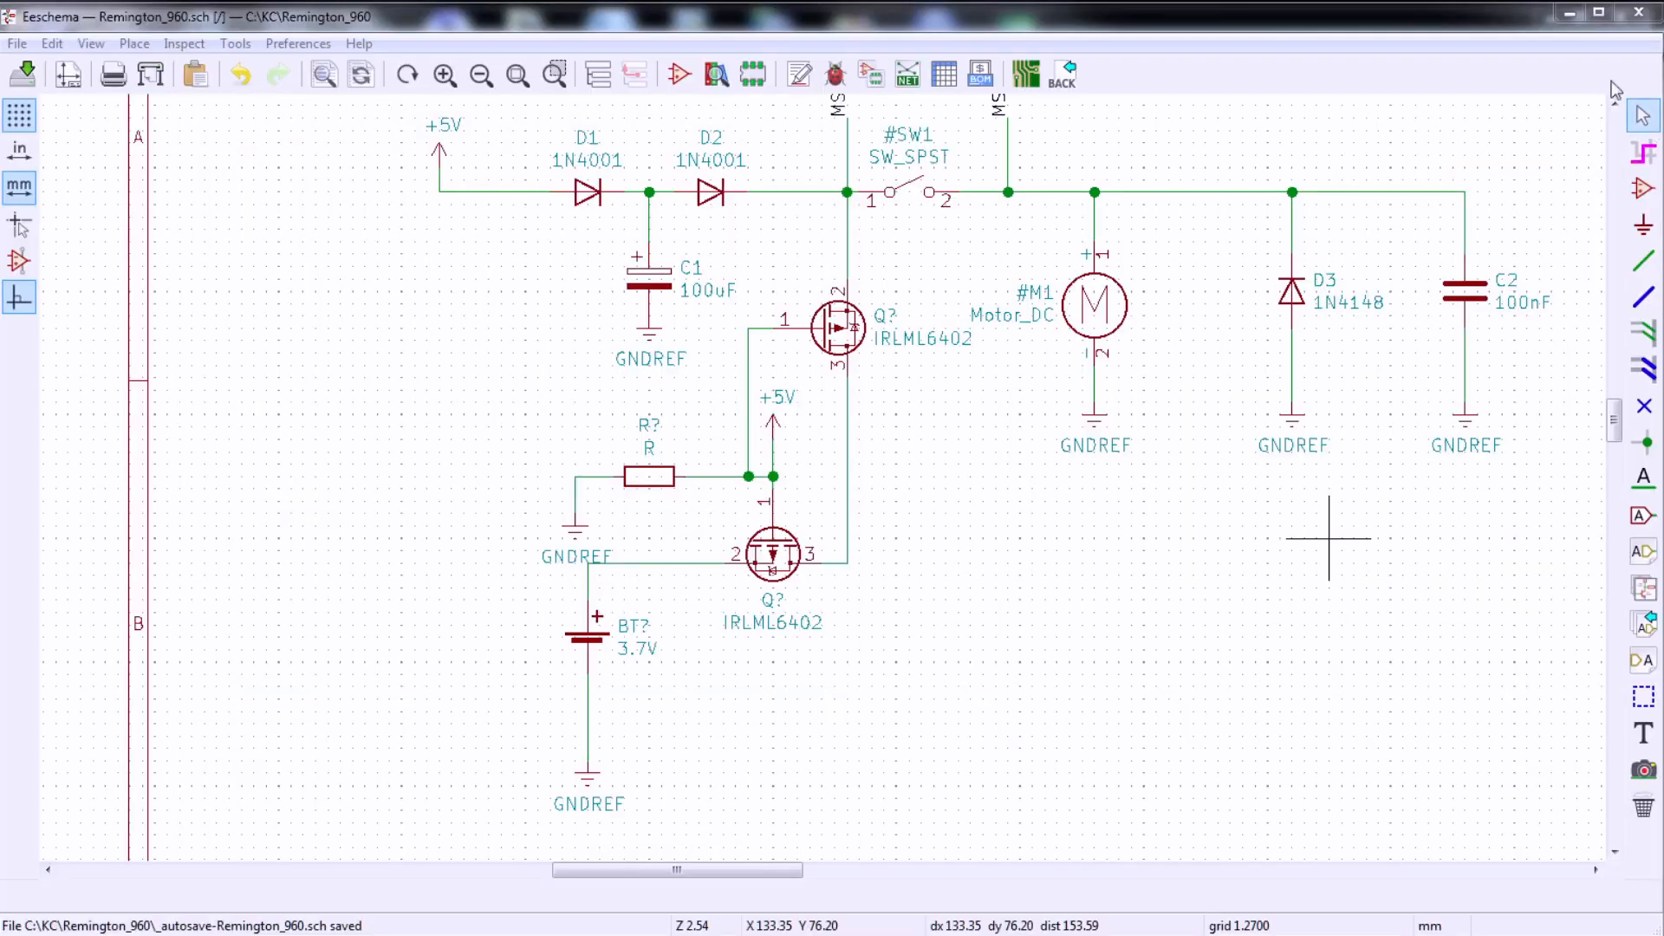
# - Open the Symbol Editor from the KiCad project window and create the symbol library UserLibrary.lib in the Global library table
pyautogui.click(1570, 13)
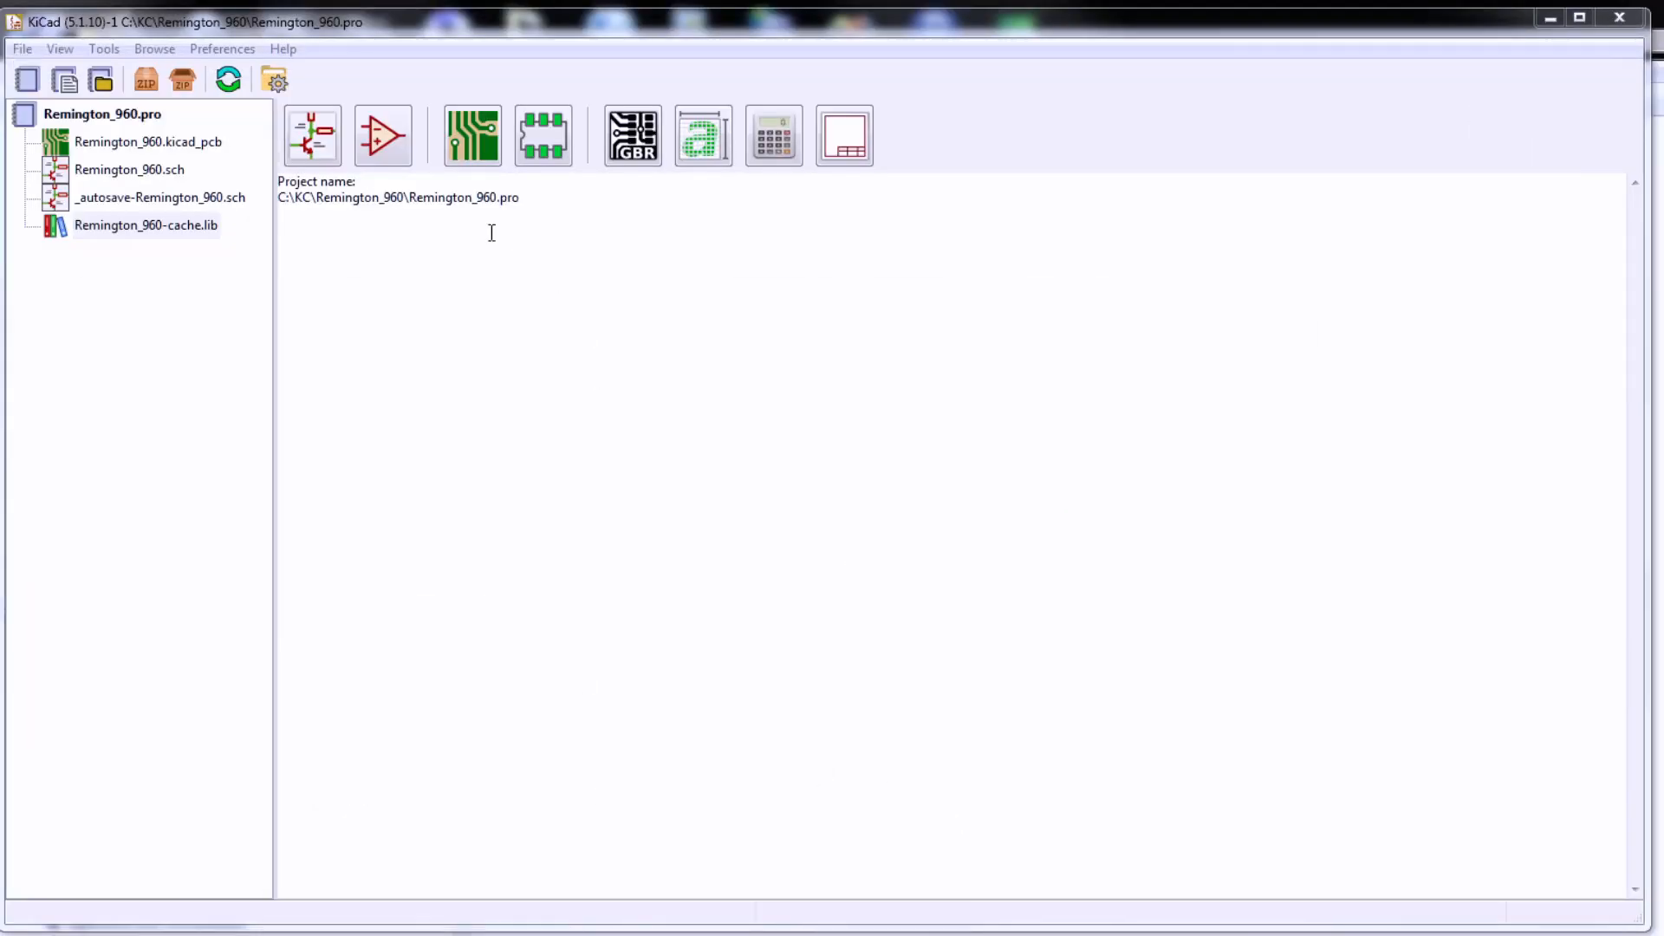
pyautogui.click(375, 144)
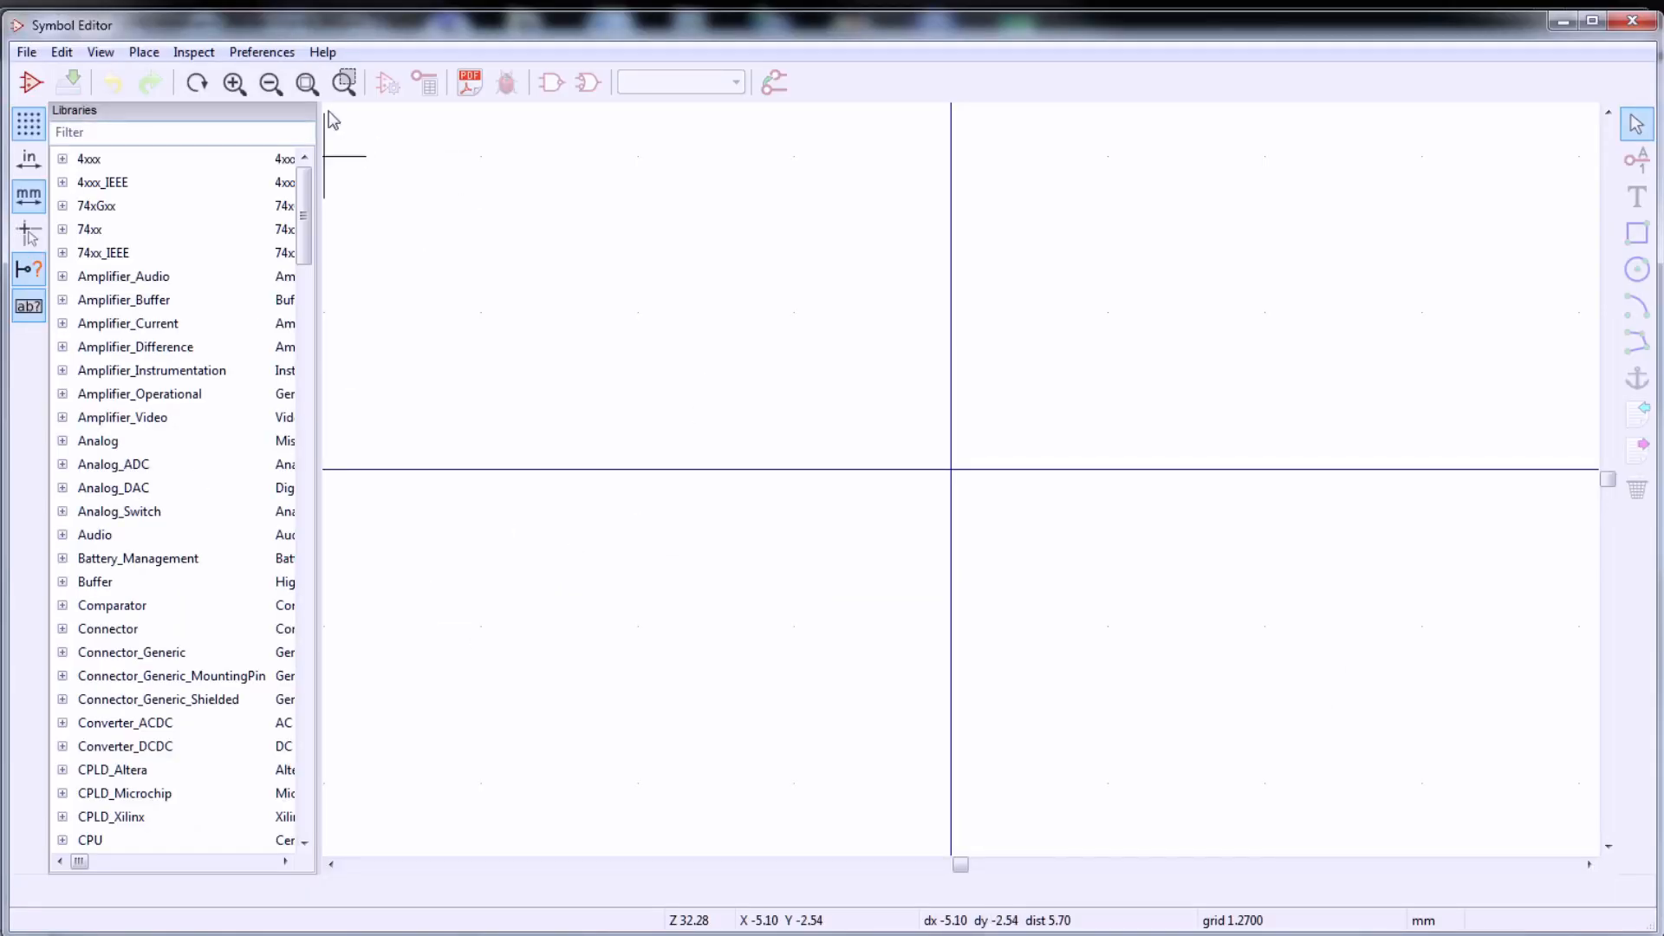
pyautogui.click(26, 53)
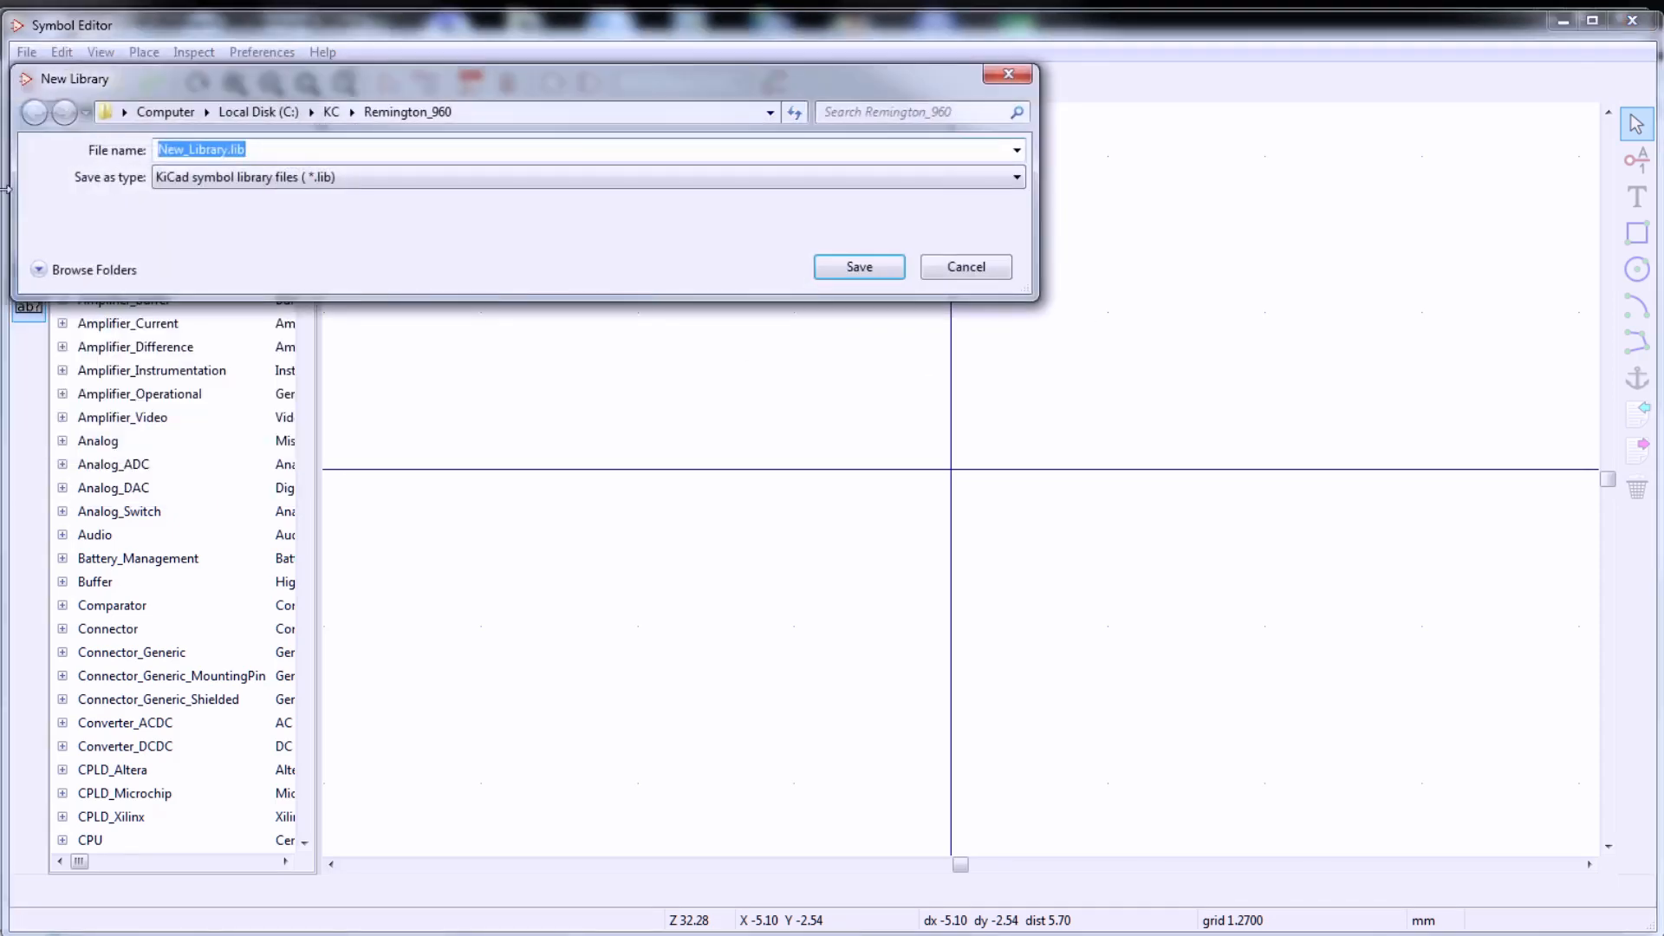
pyautogui.write('User')
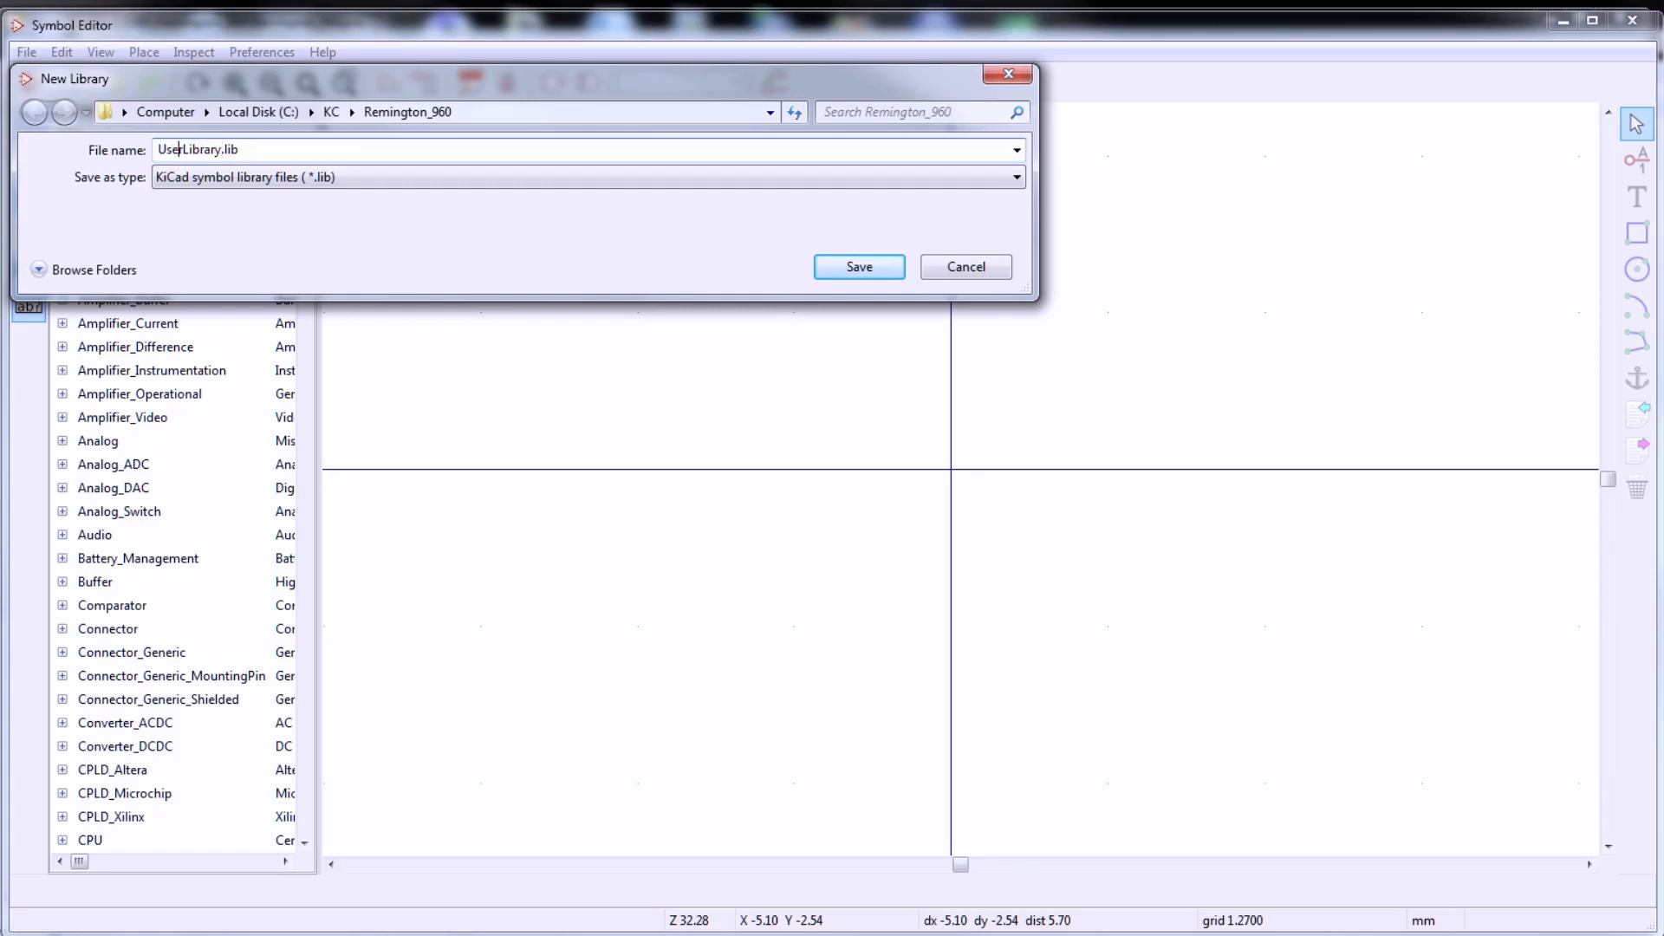
pyautogui.press('Return')
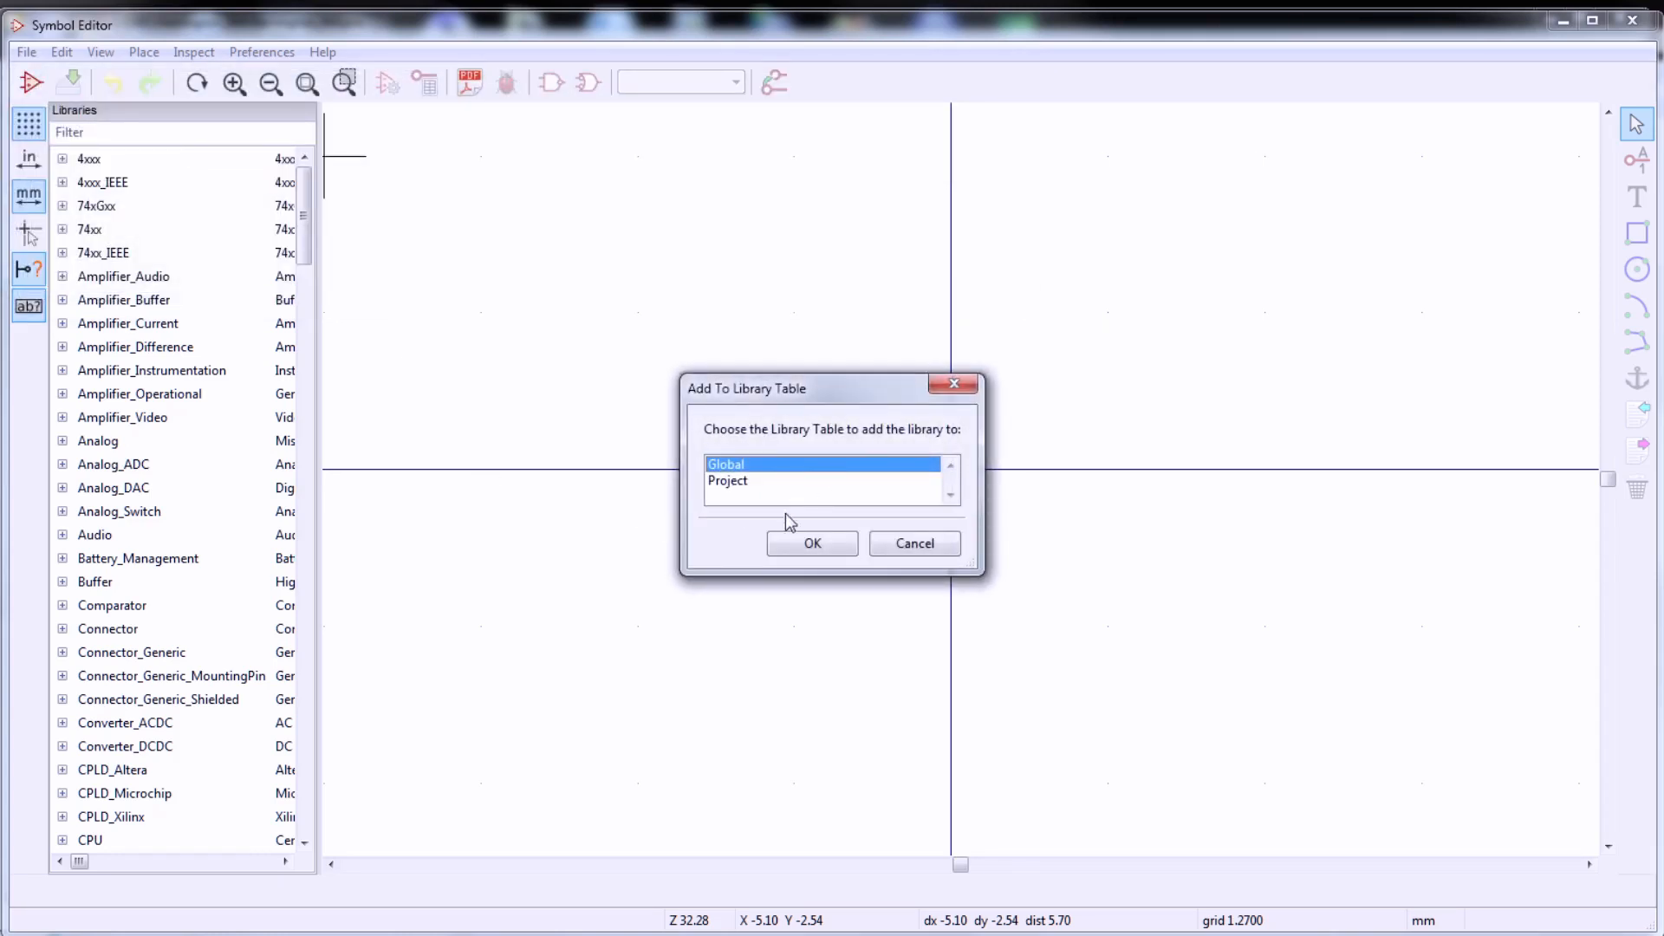
pyautogui.click(822, 548)
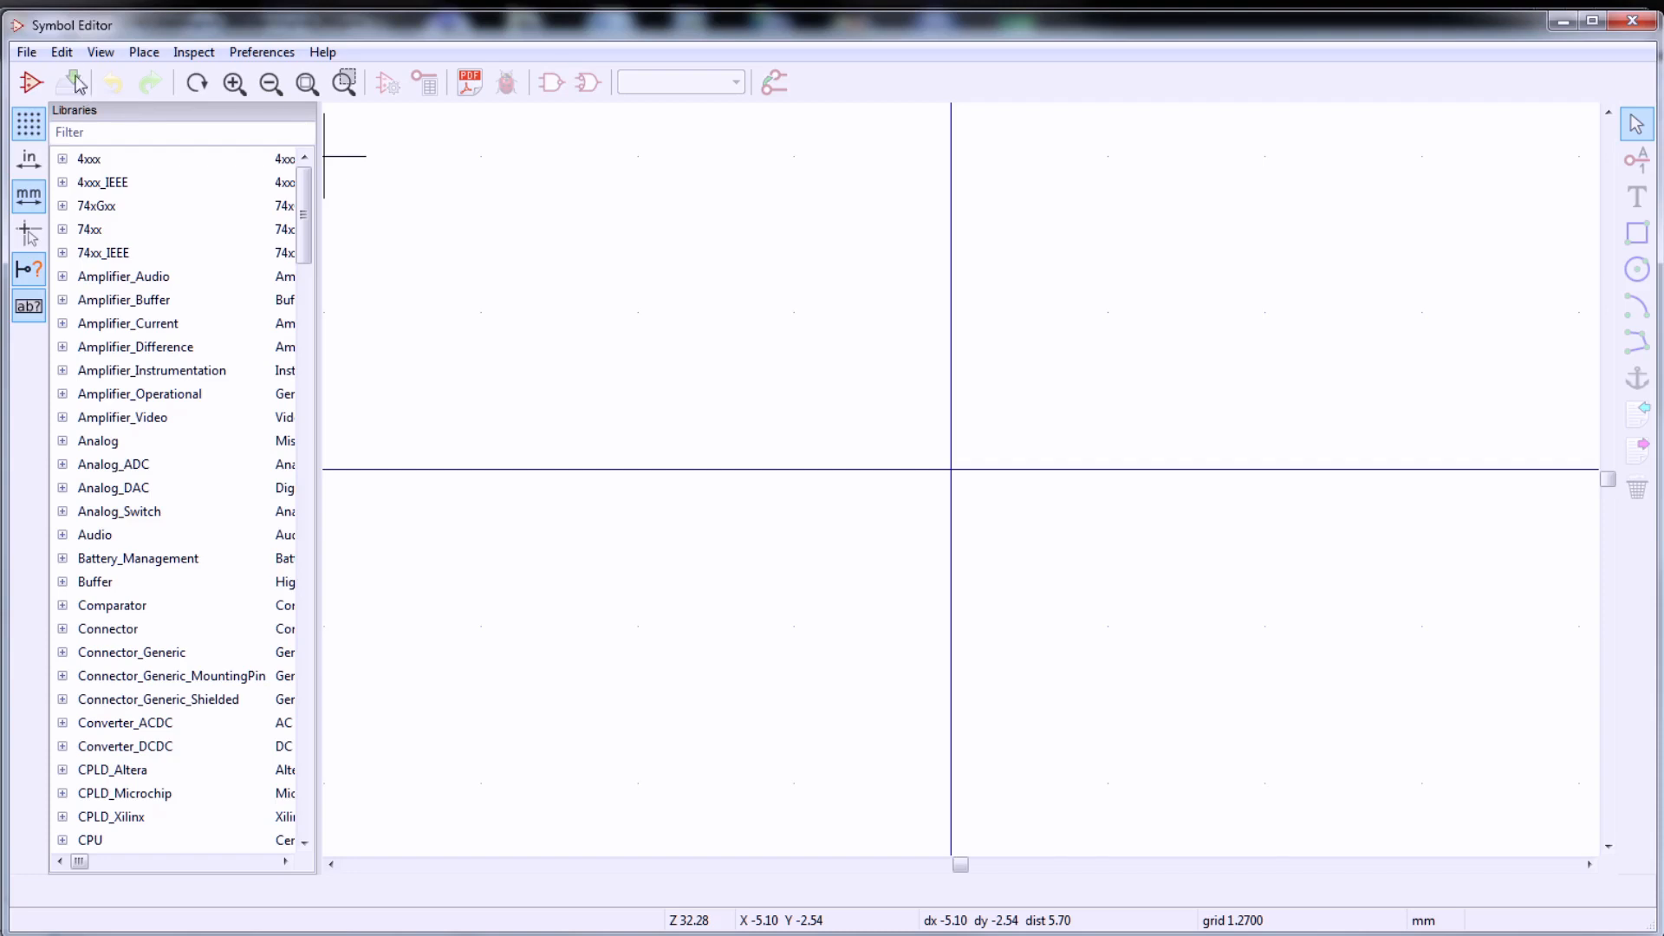
# - Create a new symbol named TP4056 in UserLibrary, keeping reference designator U and one unit per package
pyautogui.click(29, 52)
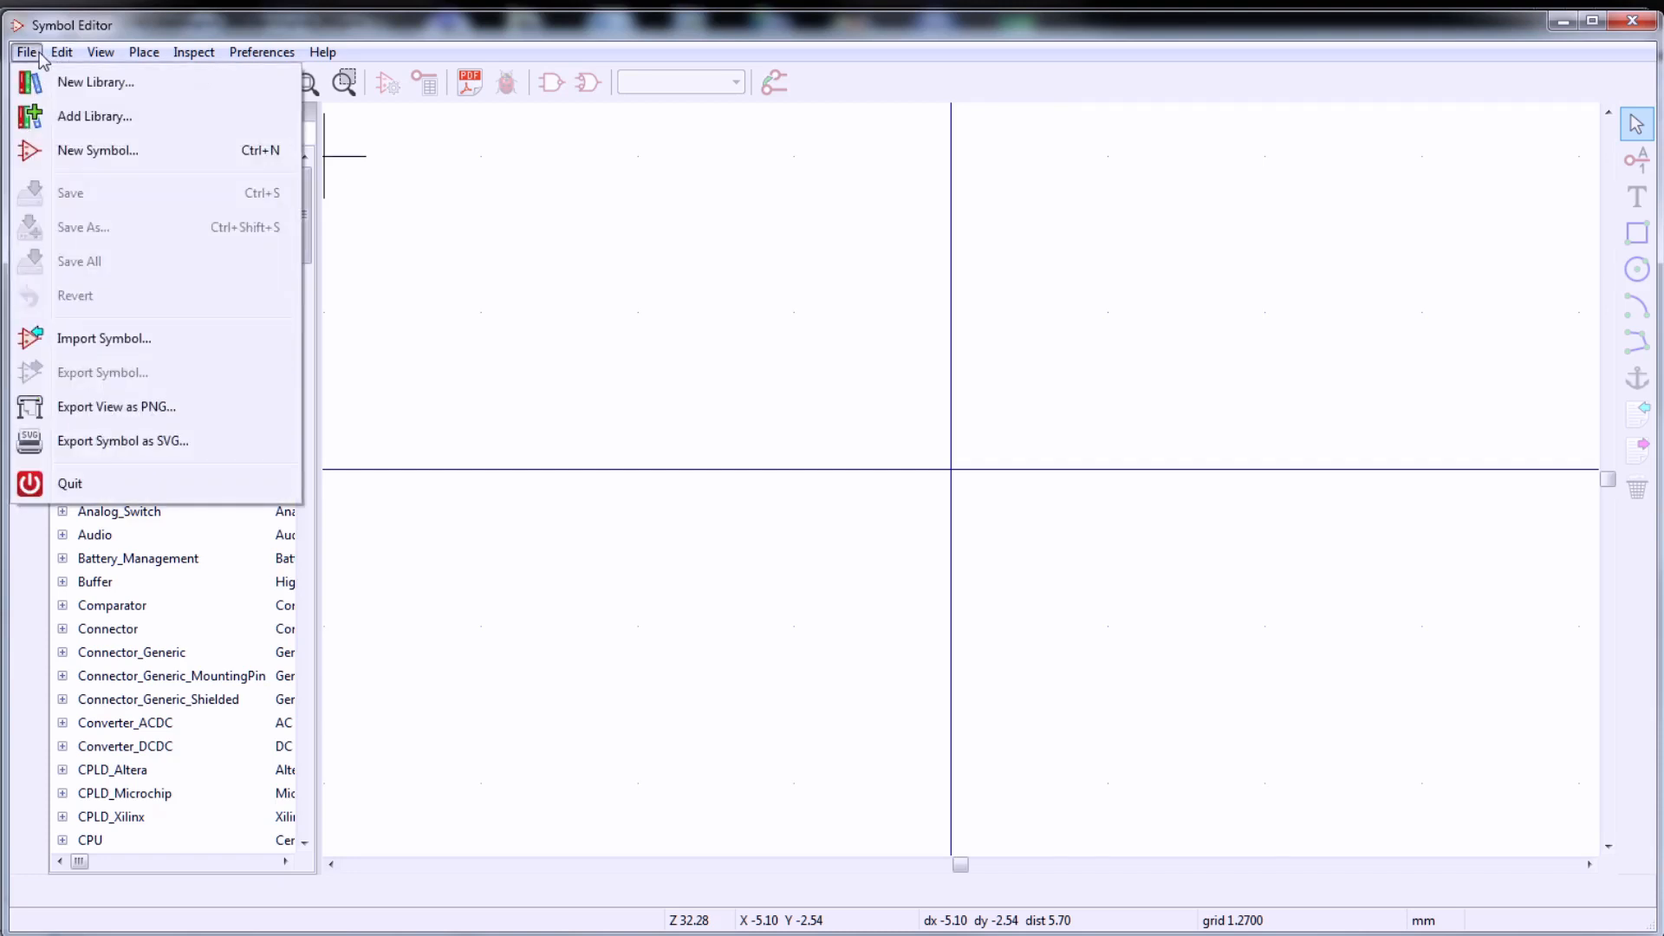
pyautogui.click(63, 154)
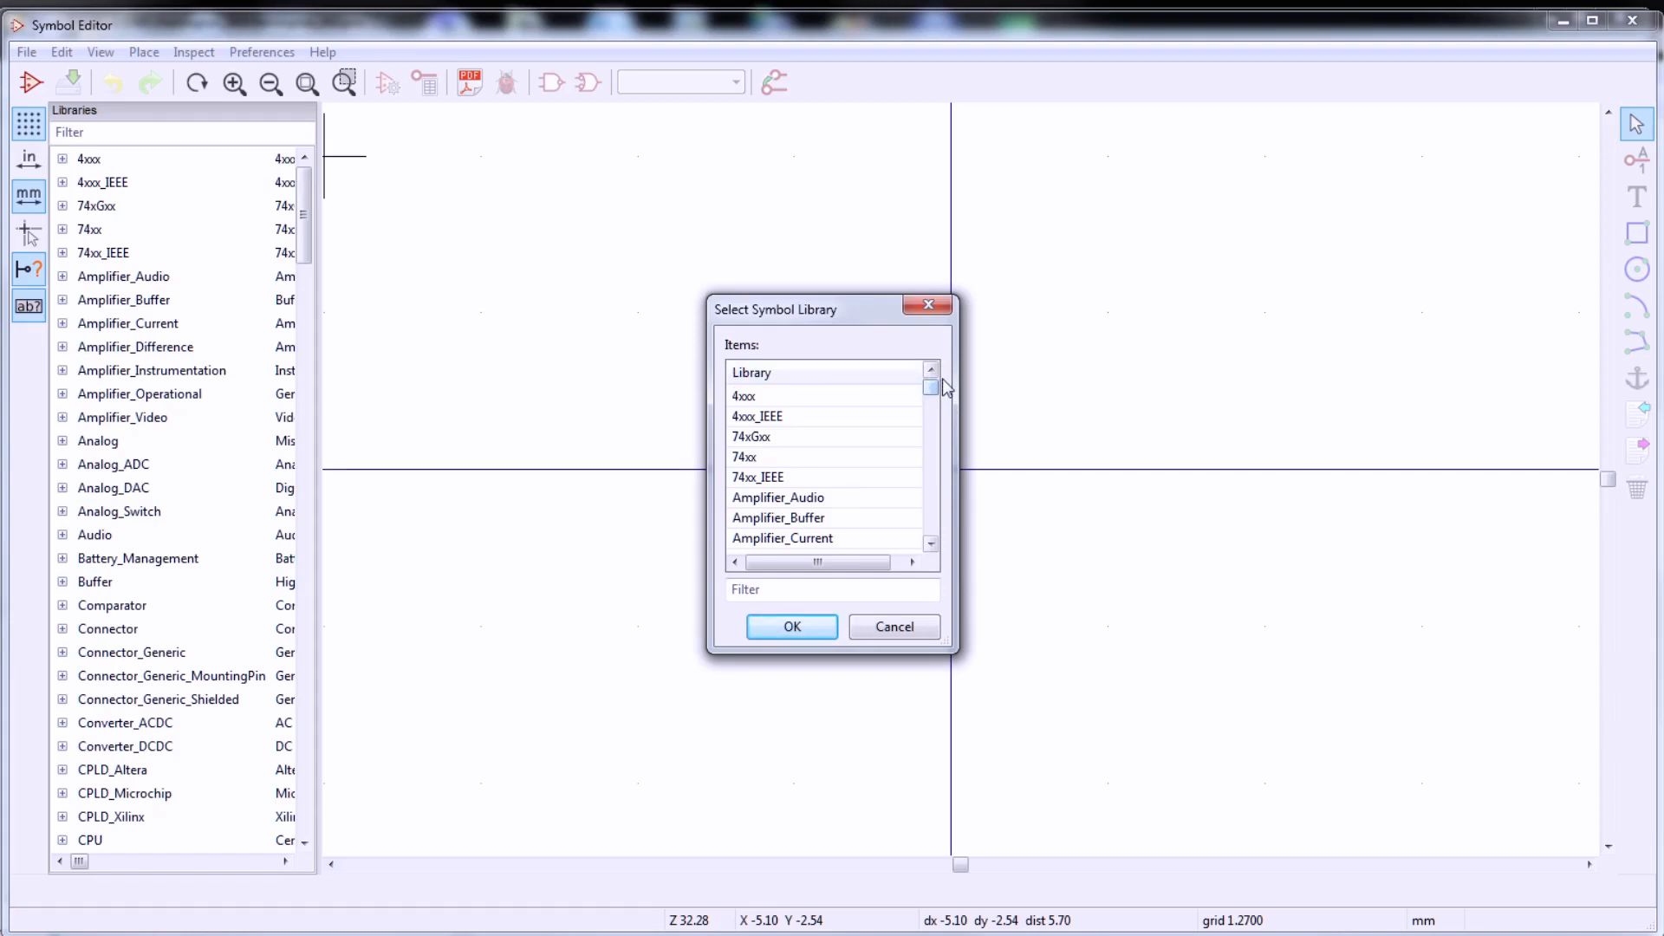
pyautogui.moveTo(932, 392); pyautogui.dragTo(934, 531)
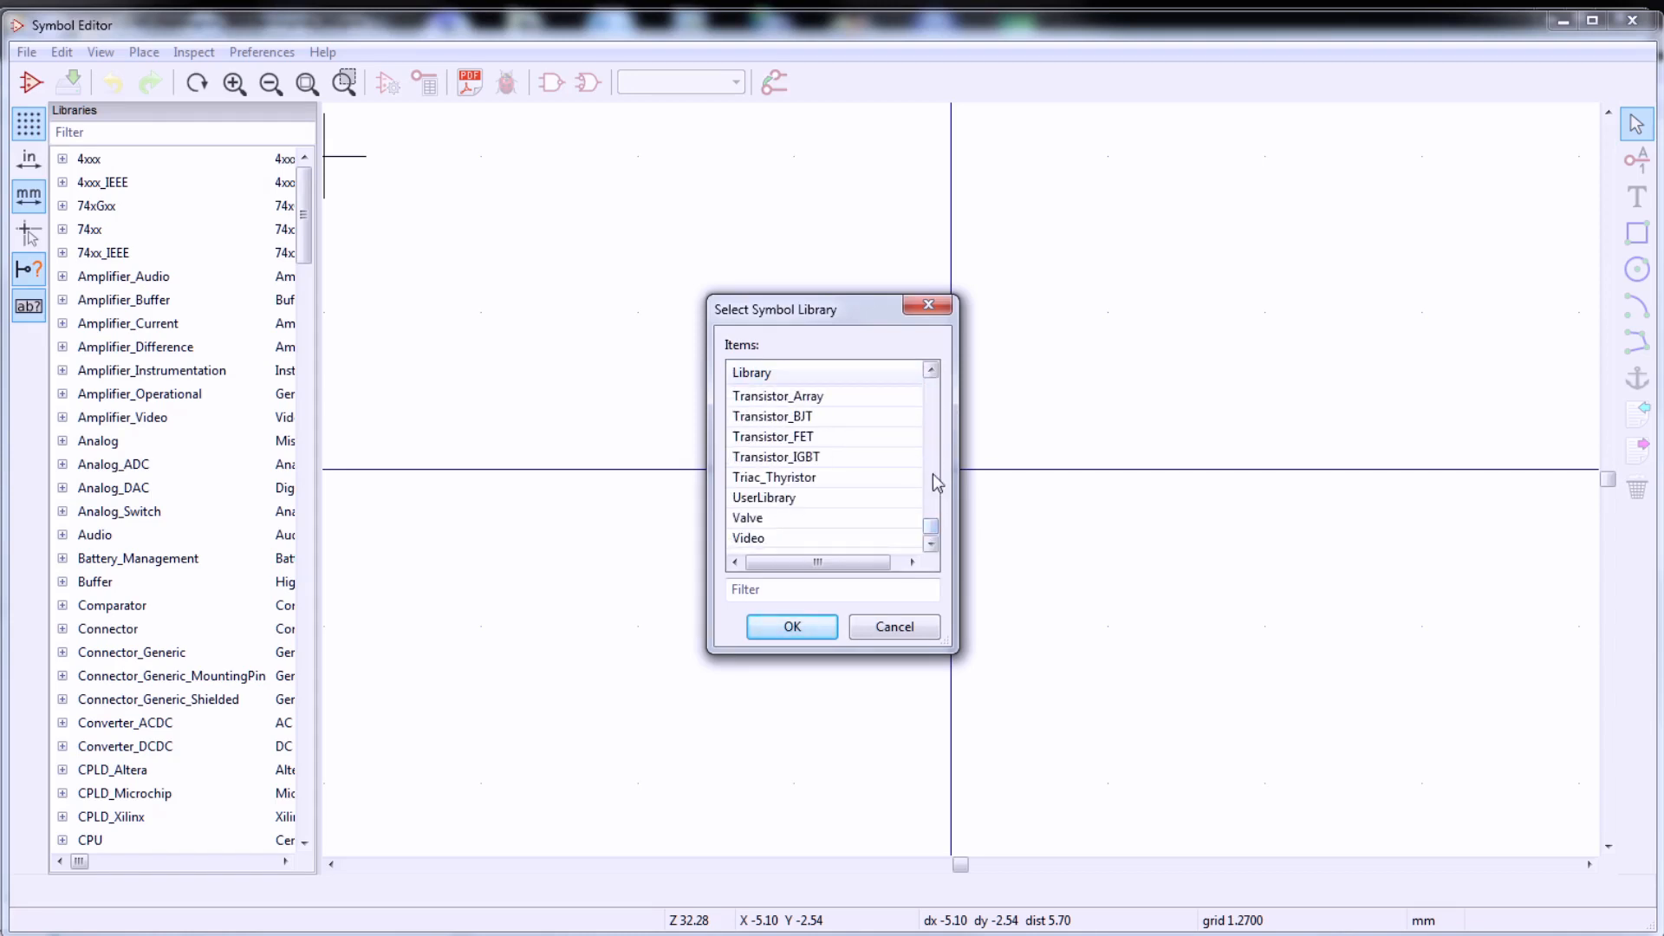
pyautogui.click(809, 498)
pyautogui.click(792, 627)
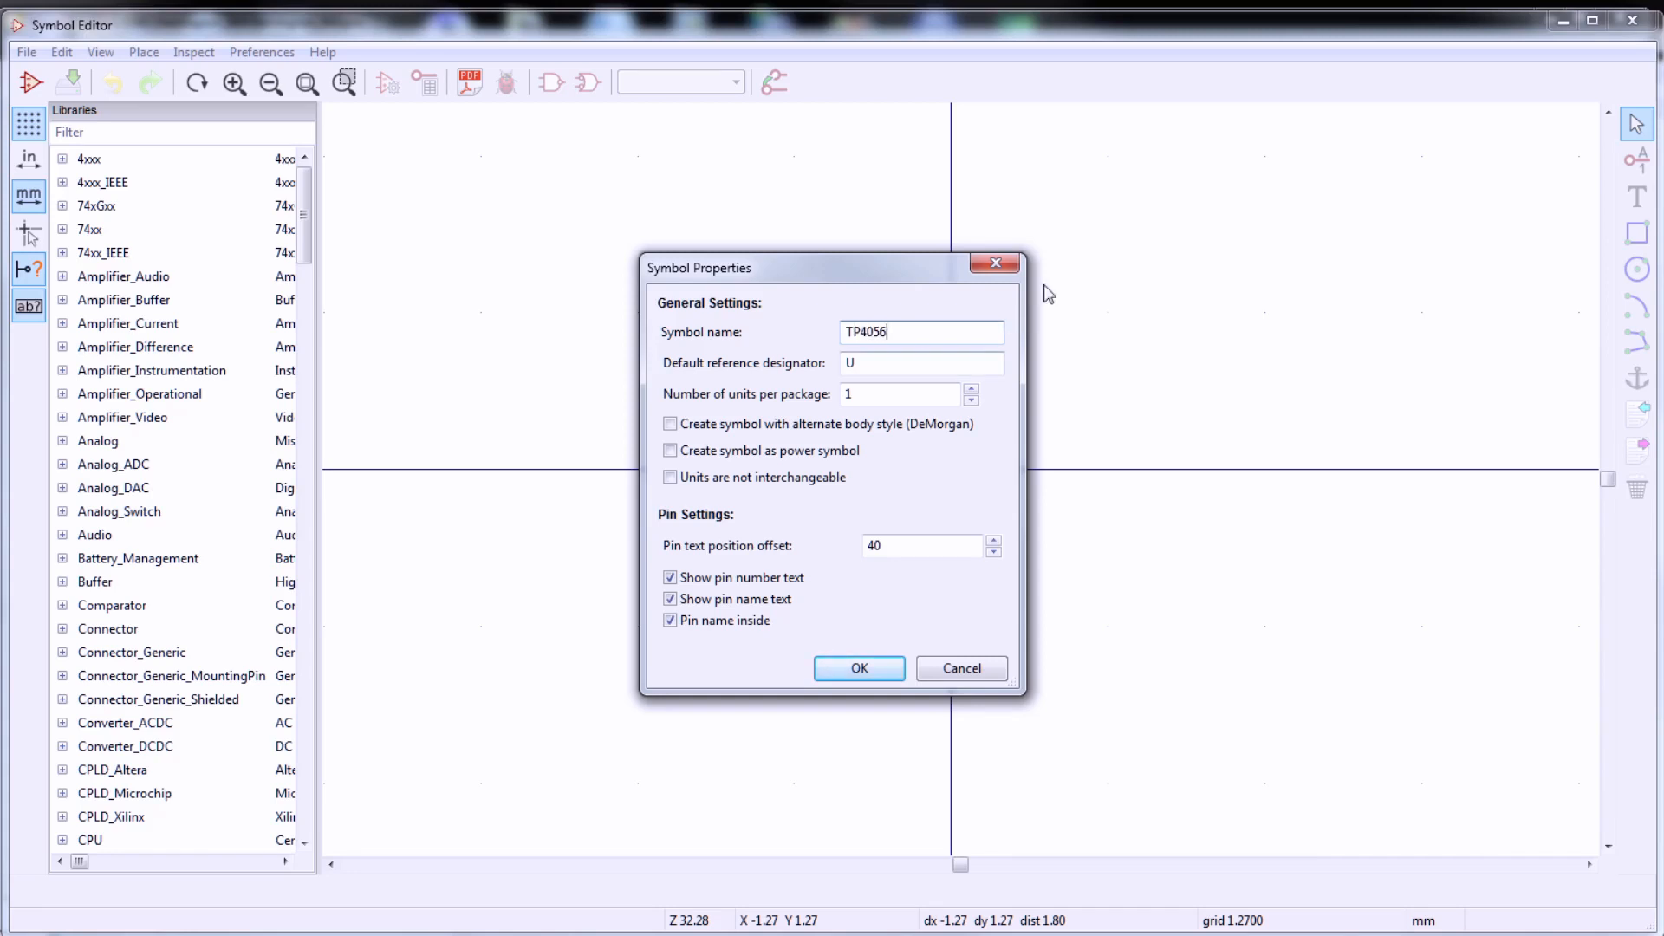
pyautogui.click(919, 361)
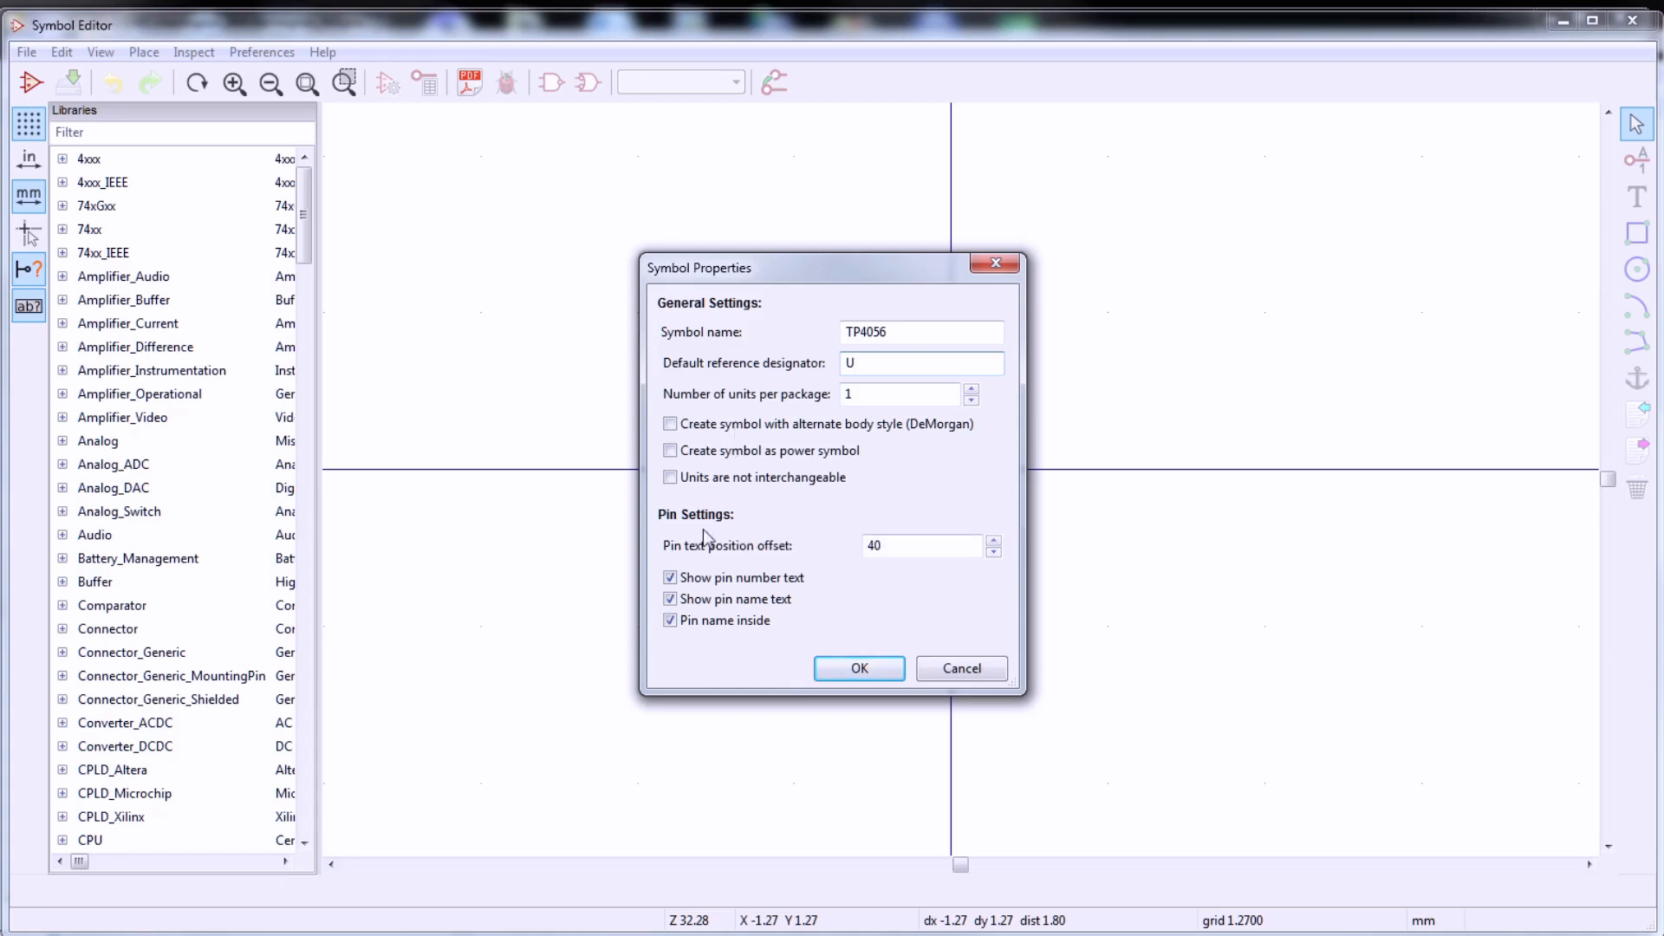
pyautogui.click(874, 674)
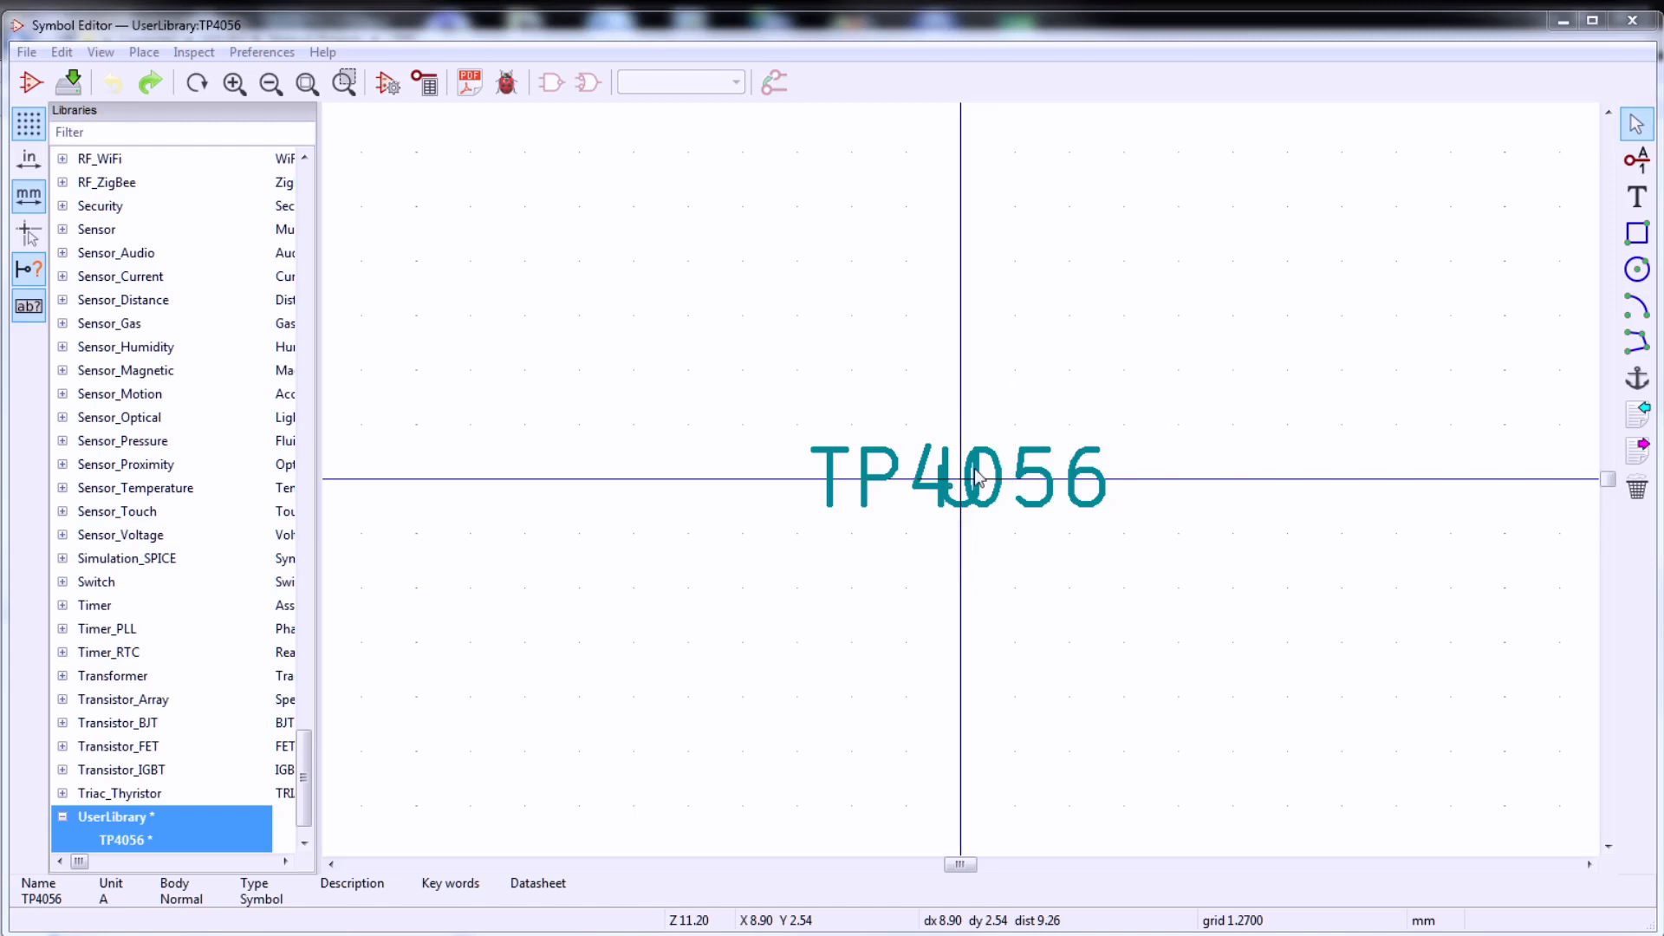
# - Move the TP4056 value text about 5 mm below the origin and the U reference about 5 mm above it
pyautogui.click(974, 475)
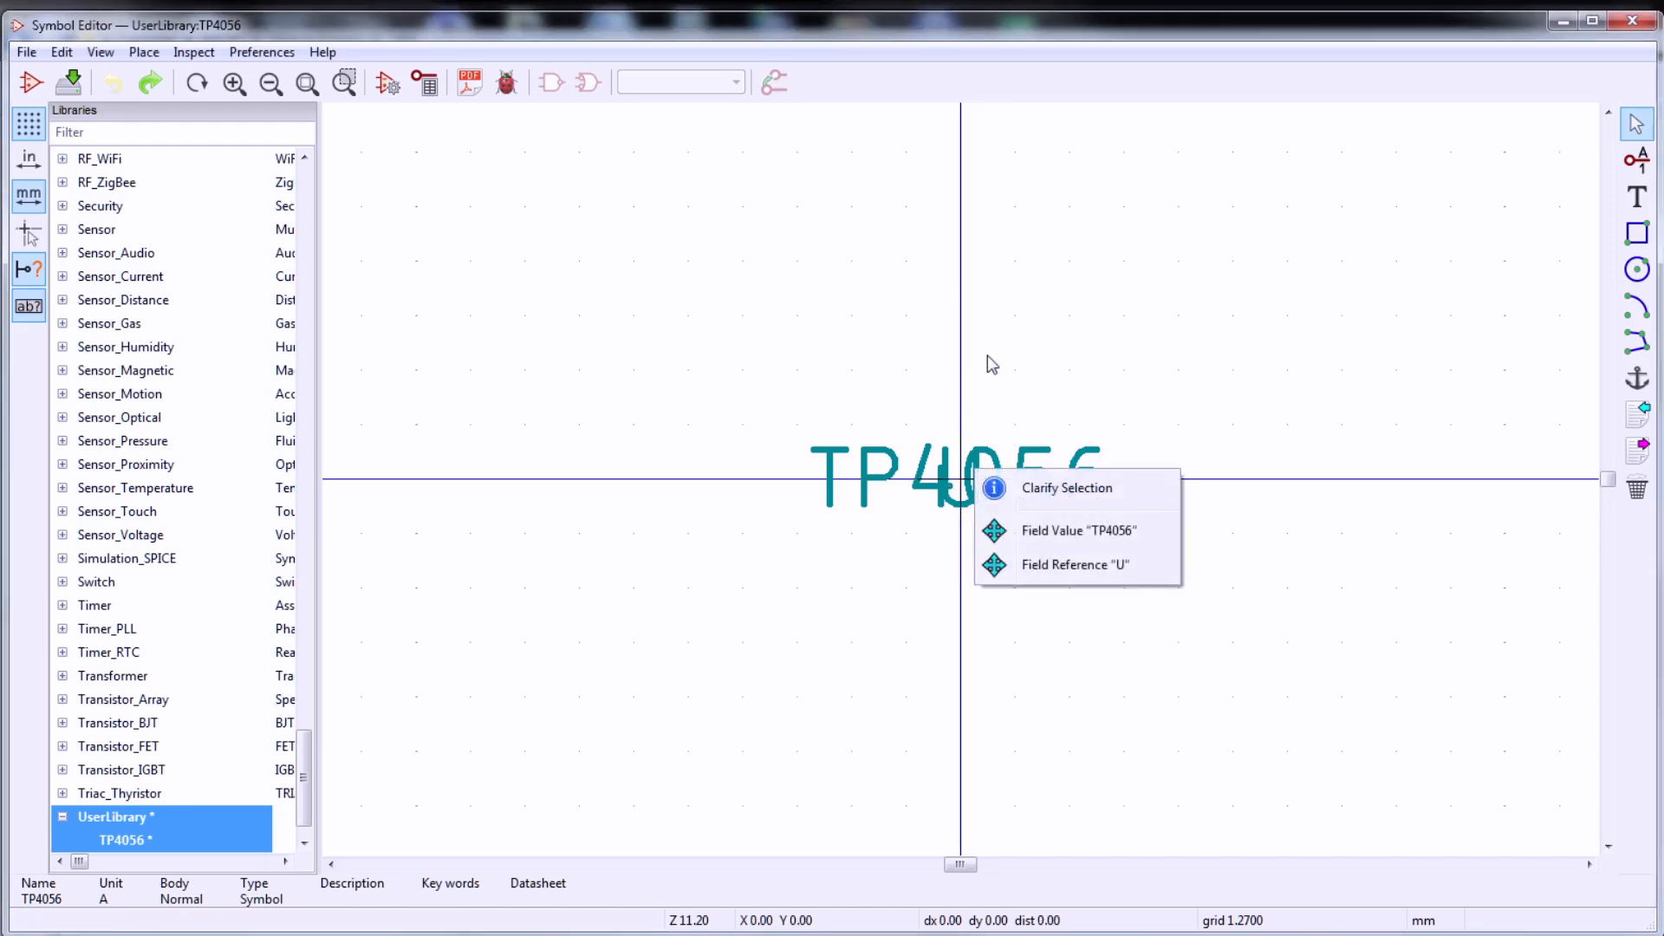
pyautogui.click(1025, 539)
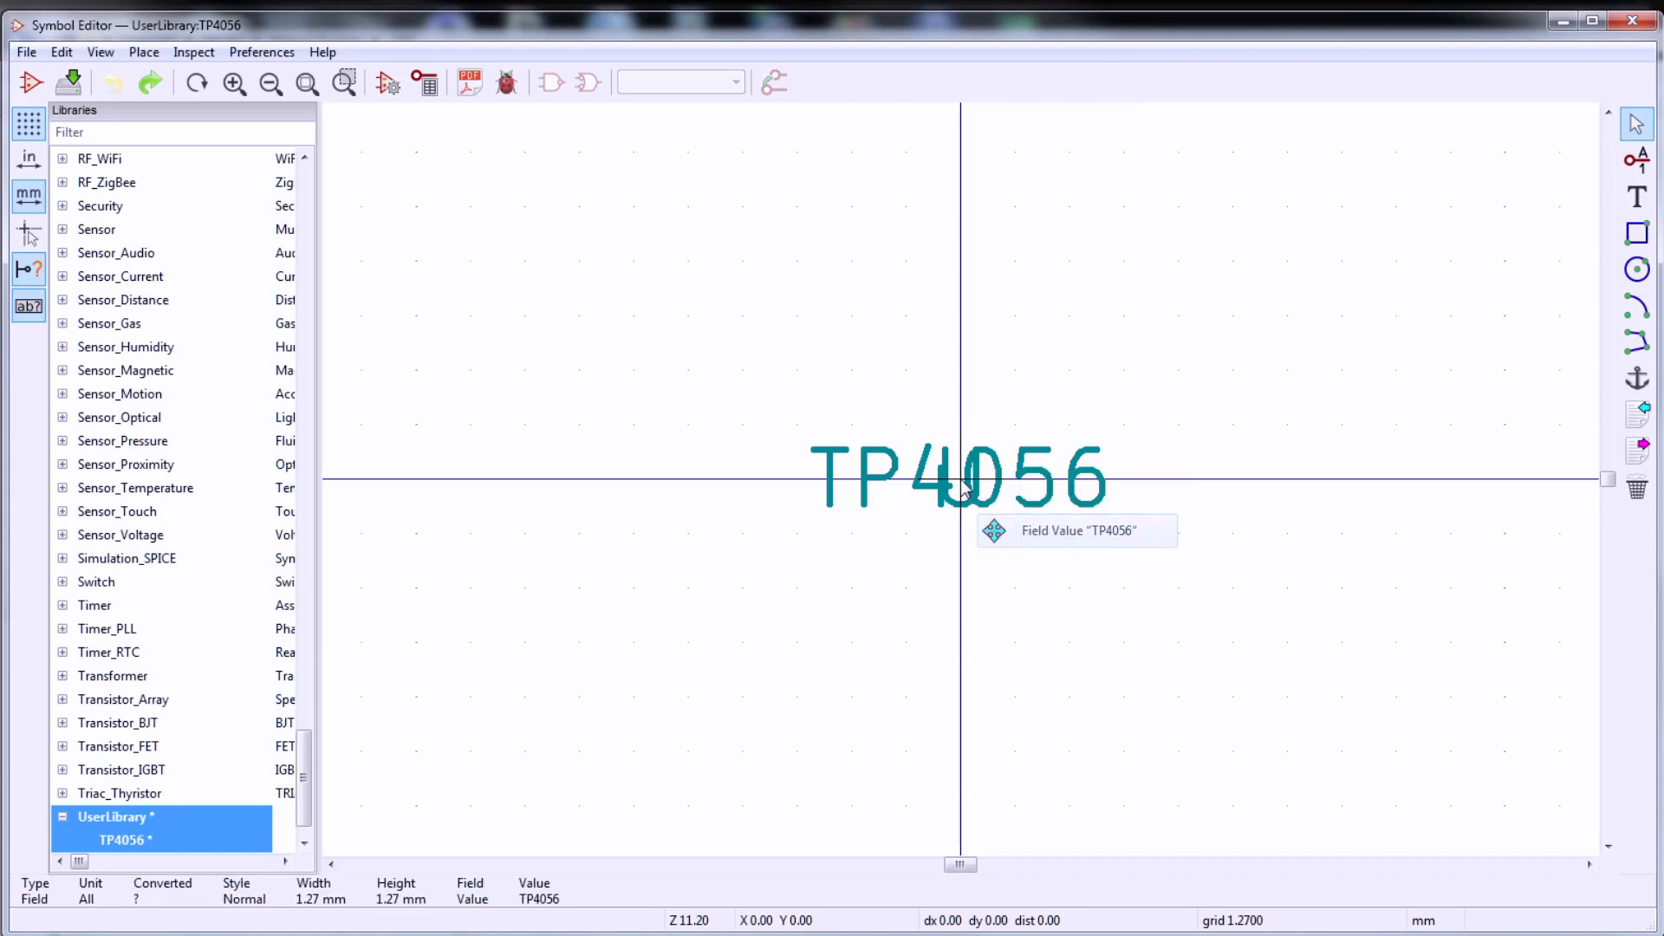
pyautogui.moveTo(961, 479); pyautogui.dragTo(954, 698)
pyautogui.click(974, 482)
pyautogui.moveTo(963, 473); pyautogui.dragTo(1080, 635)
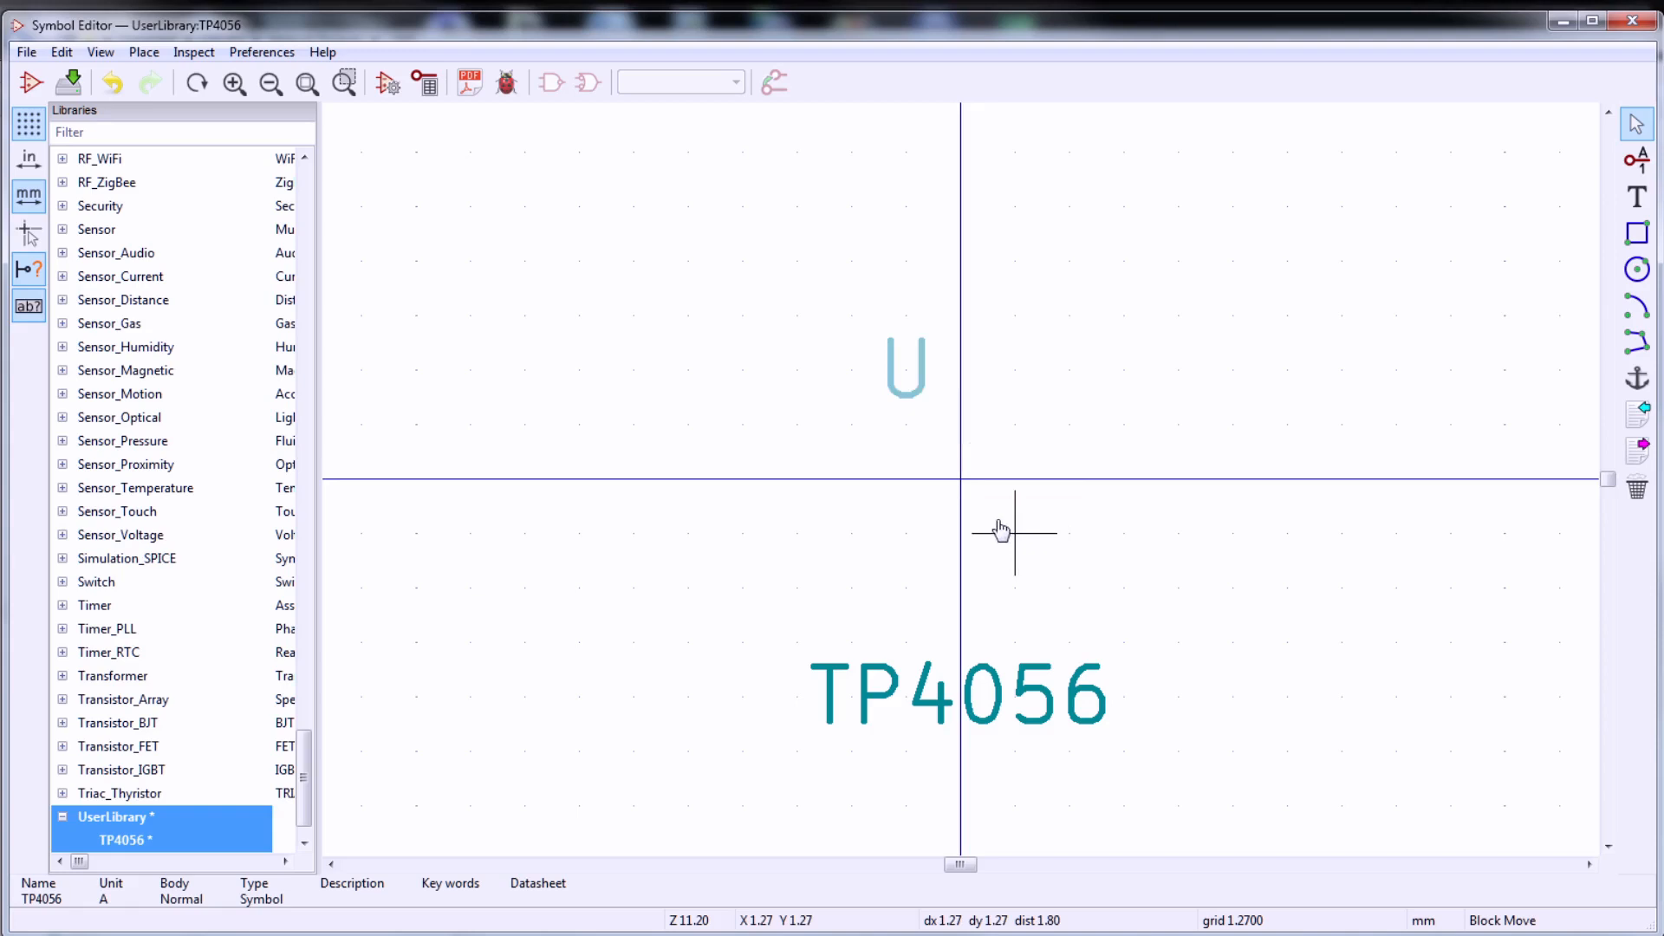
pyautogui.click(1049, 416)
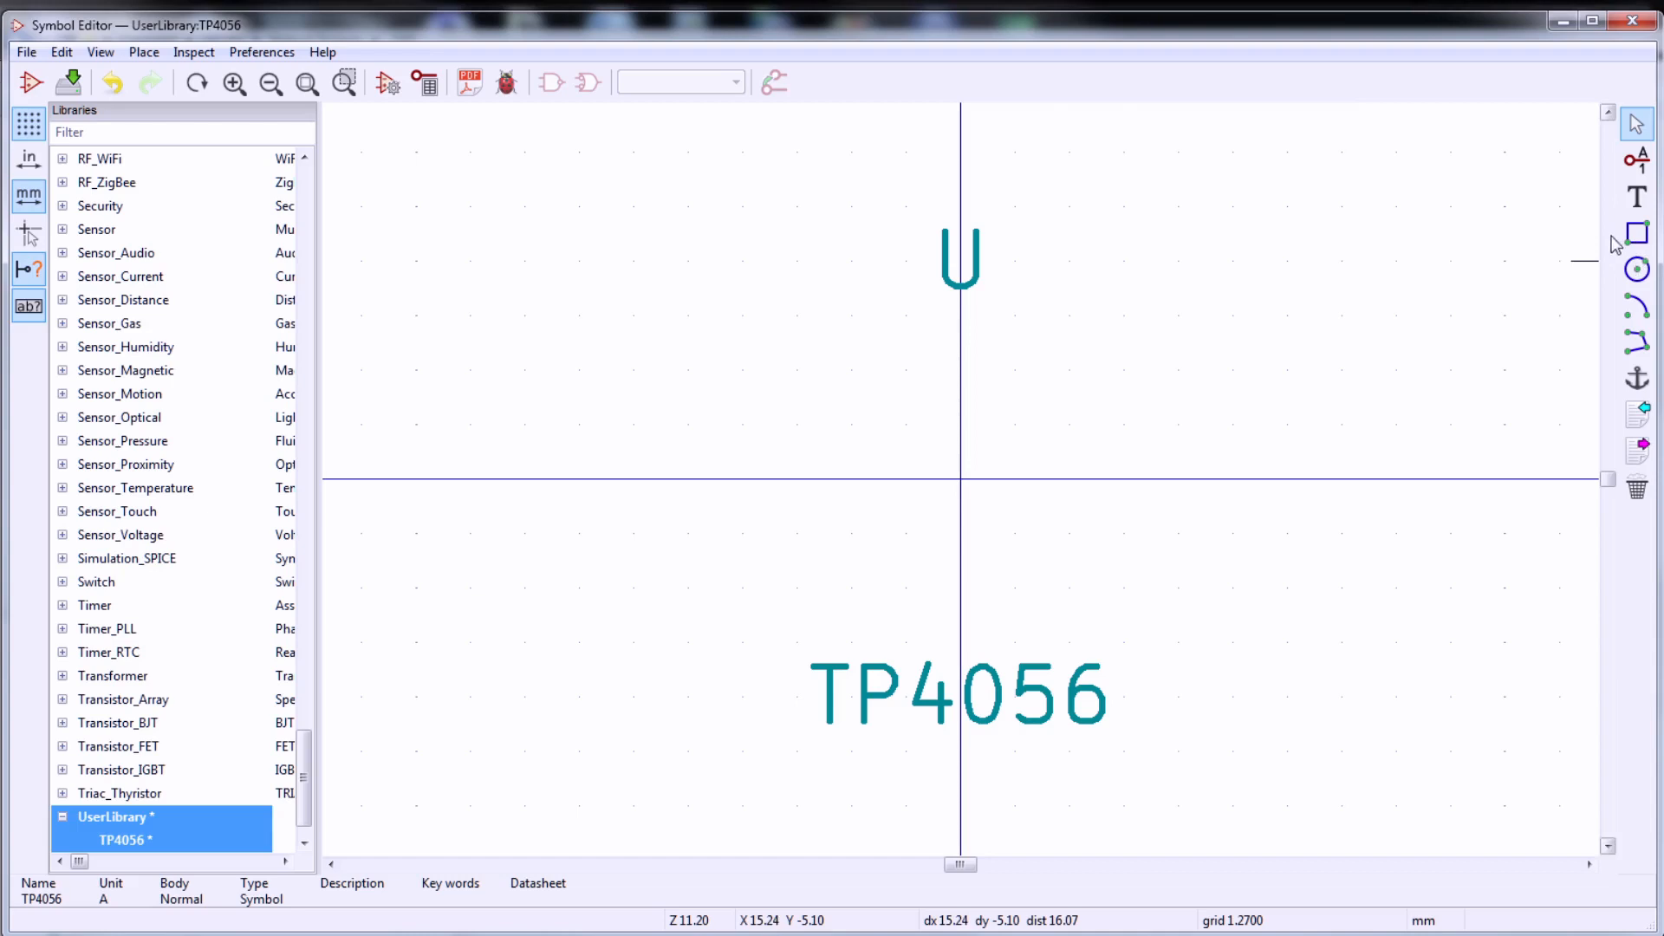
# - Draw a square symbol body about 7.6 mm on each side, centred on the origin between the two text fields
pyautogui.click(1637, 234)
pyautogui.click(1125, 642)
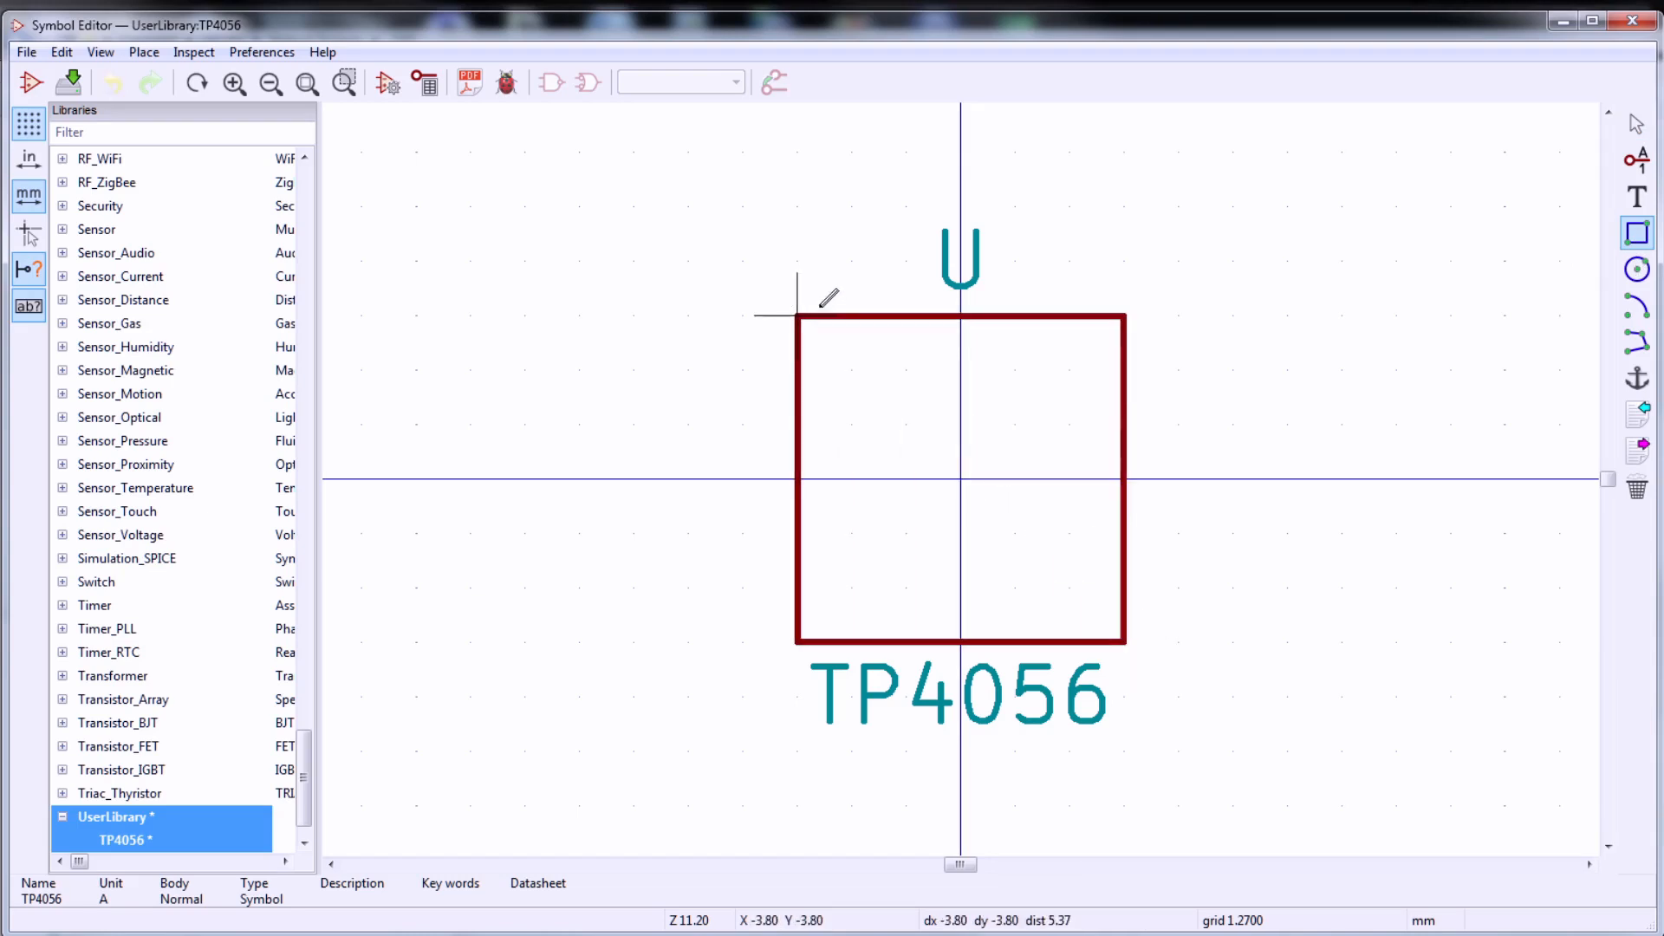
pyautogui.click(797, 314)
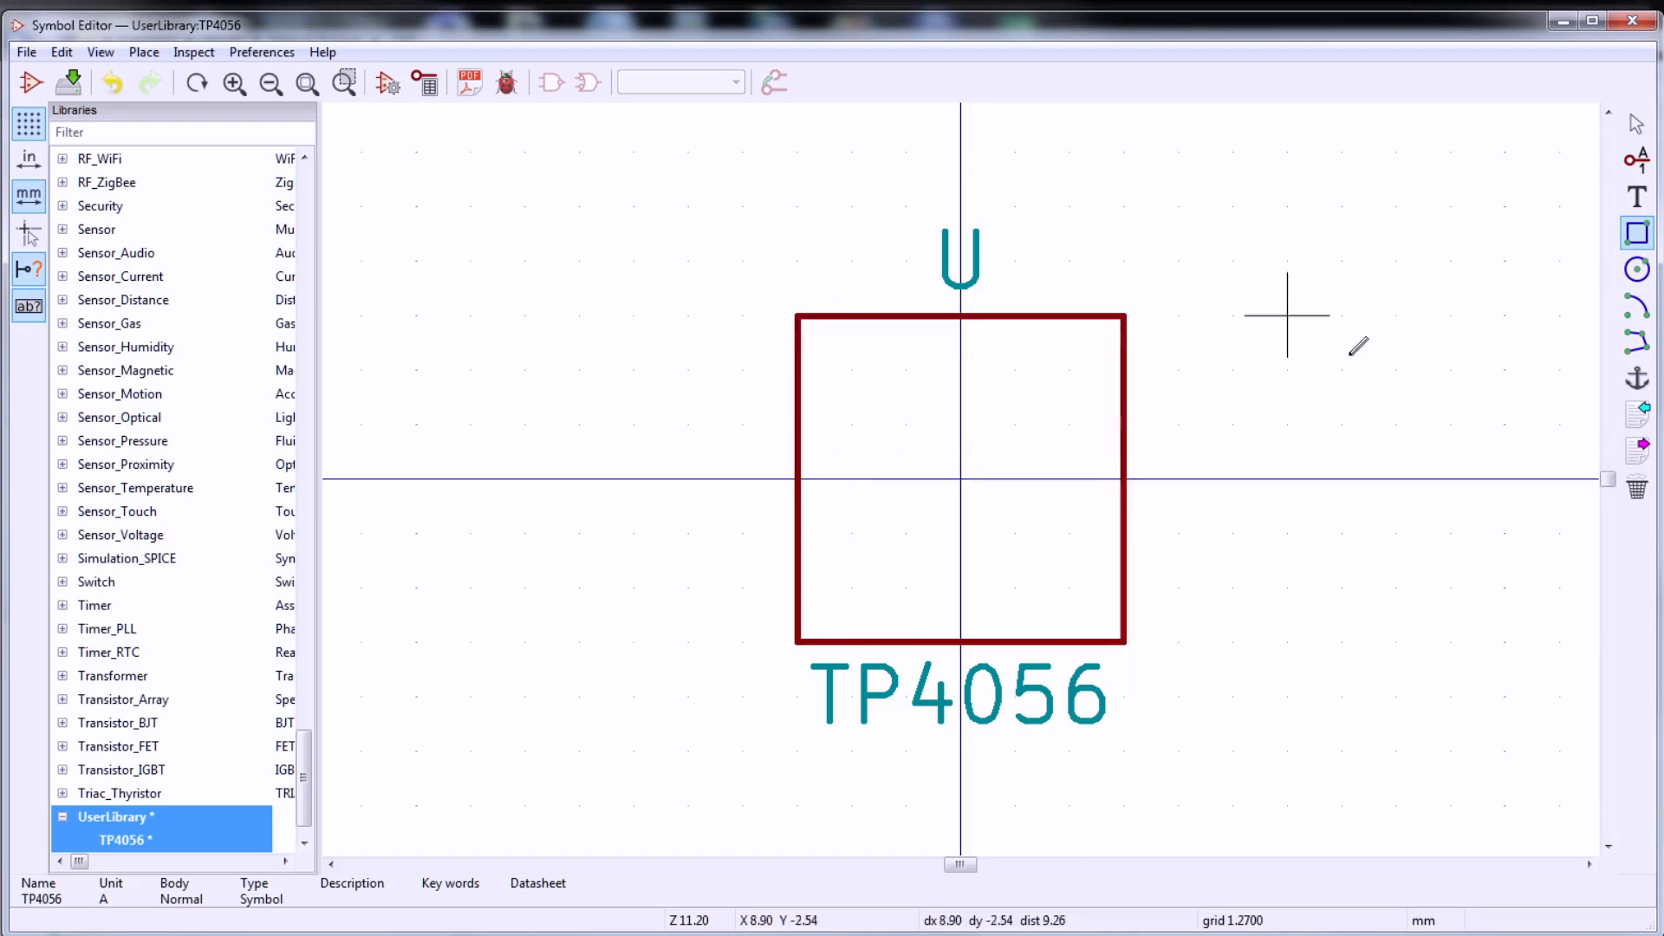
# - Add an input pin named TEMP with number 1 near the top of the body's left edge, about 2.5 mm above the origin
pyautogui.click(1641, 159)
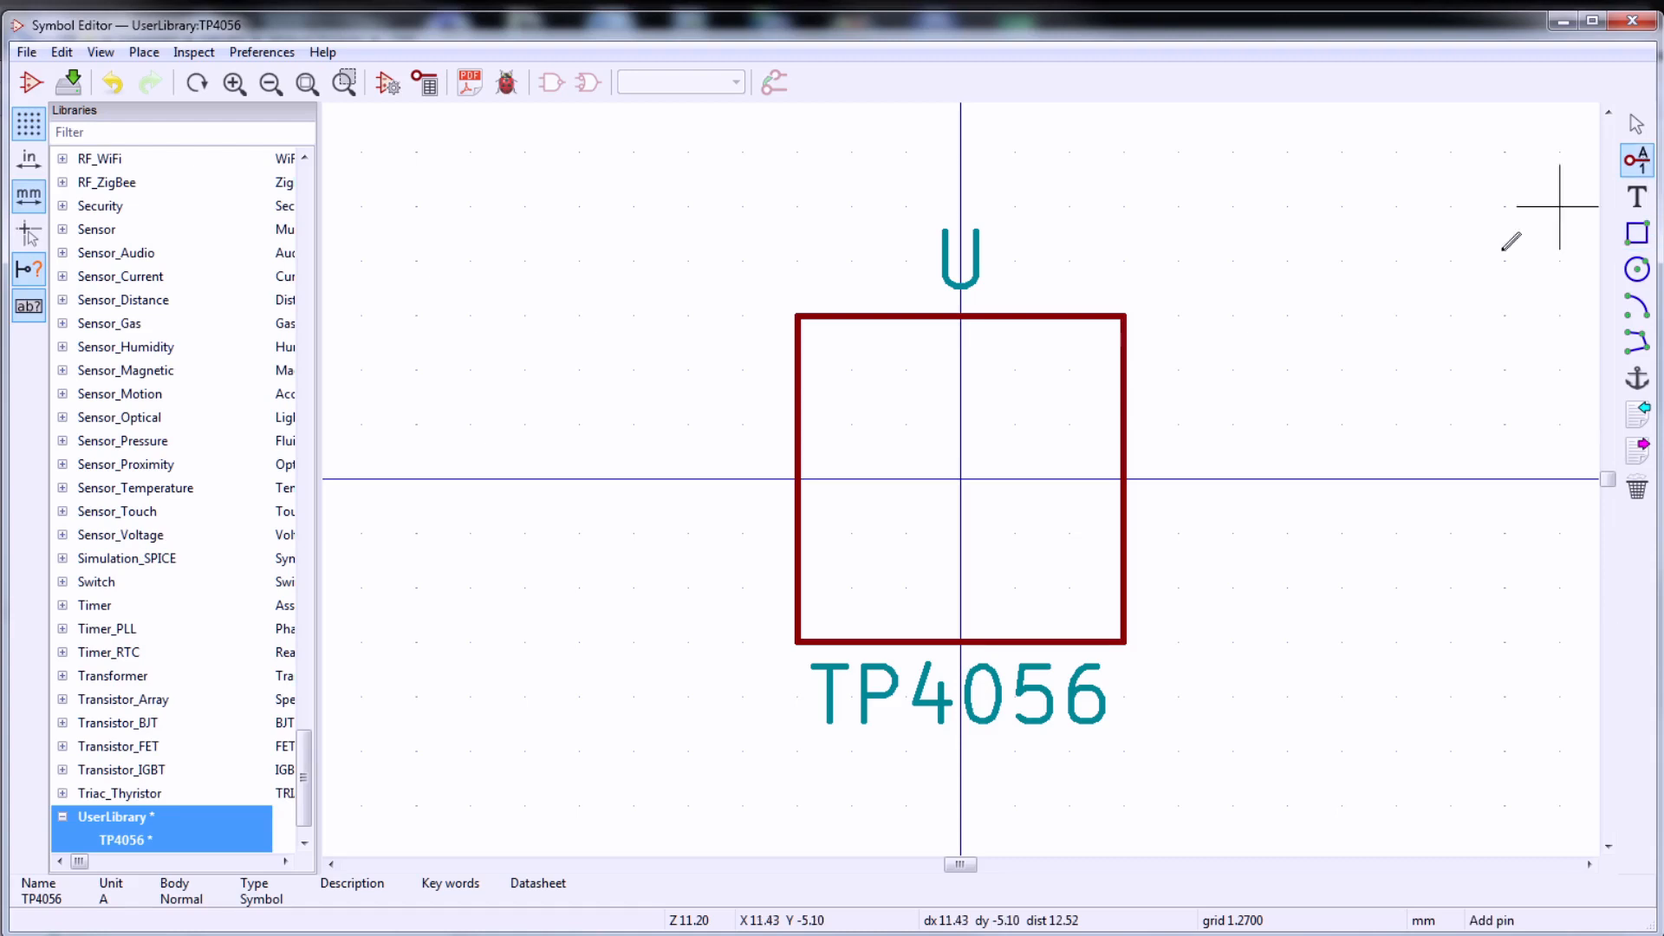
pyautogui.click(643, 355)
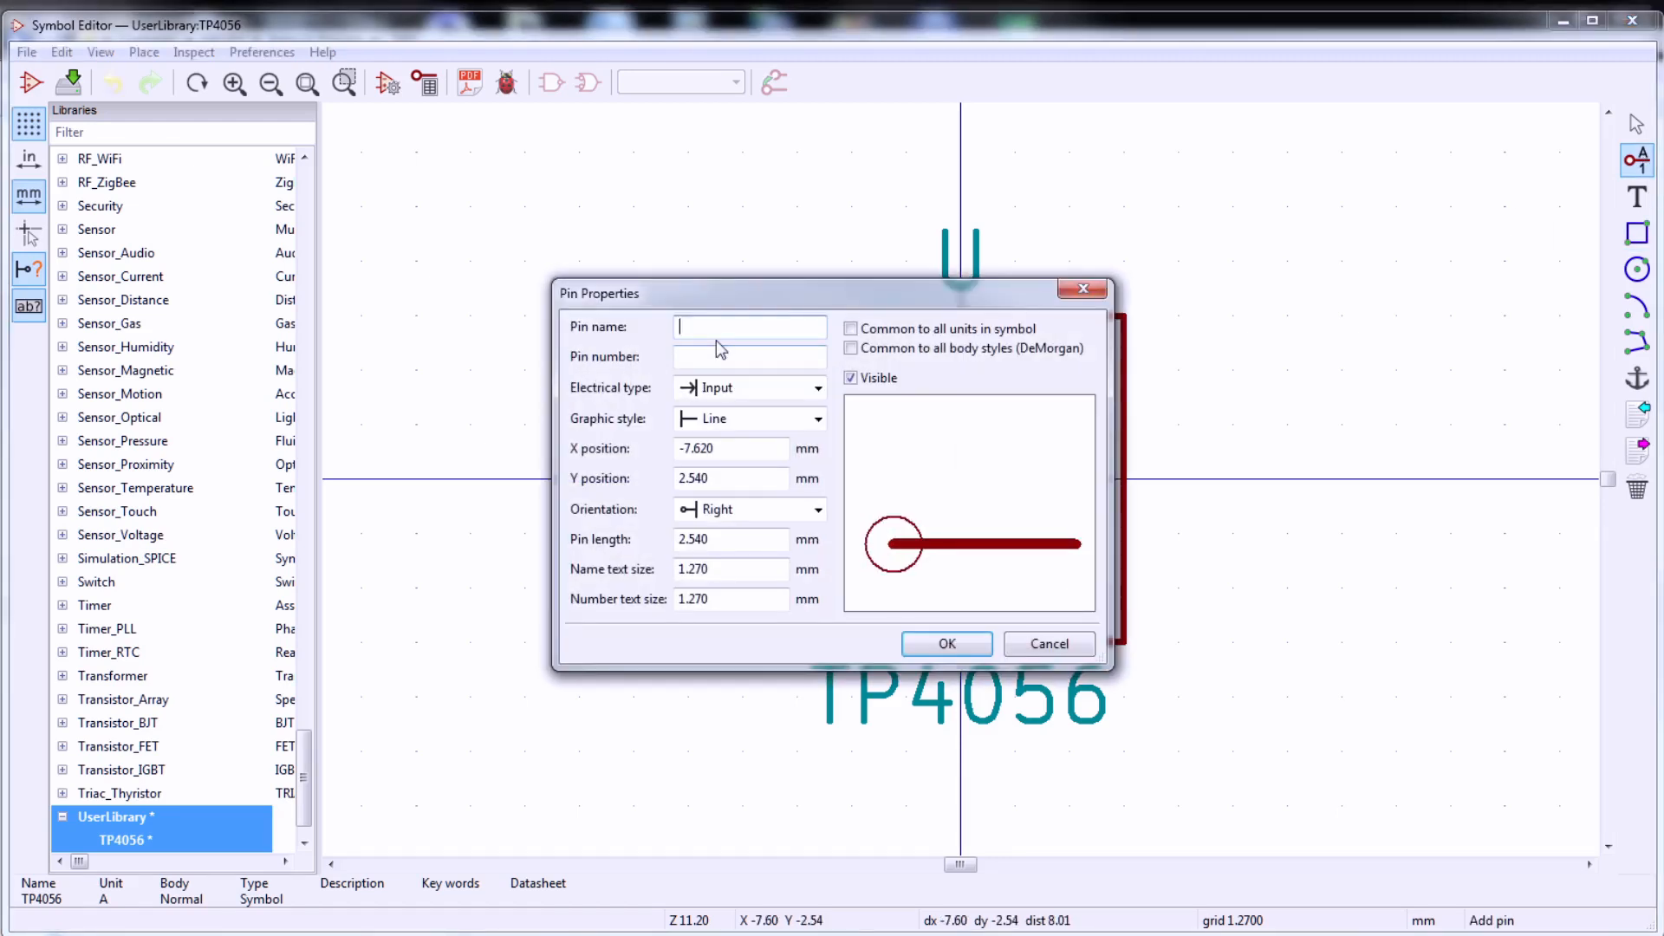
pyautogui.write('1')
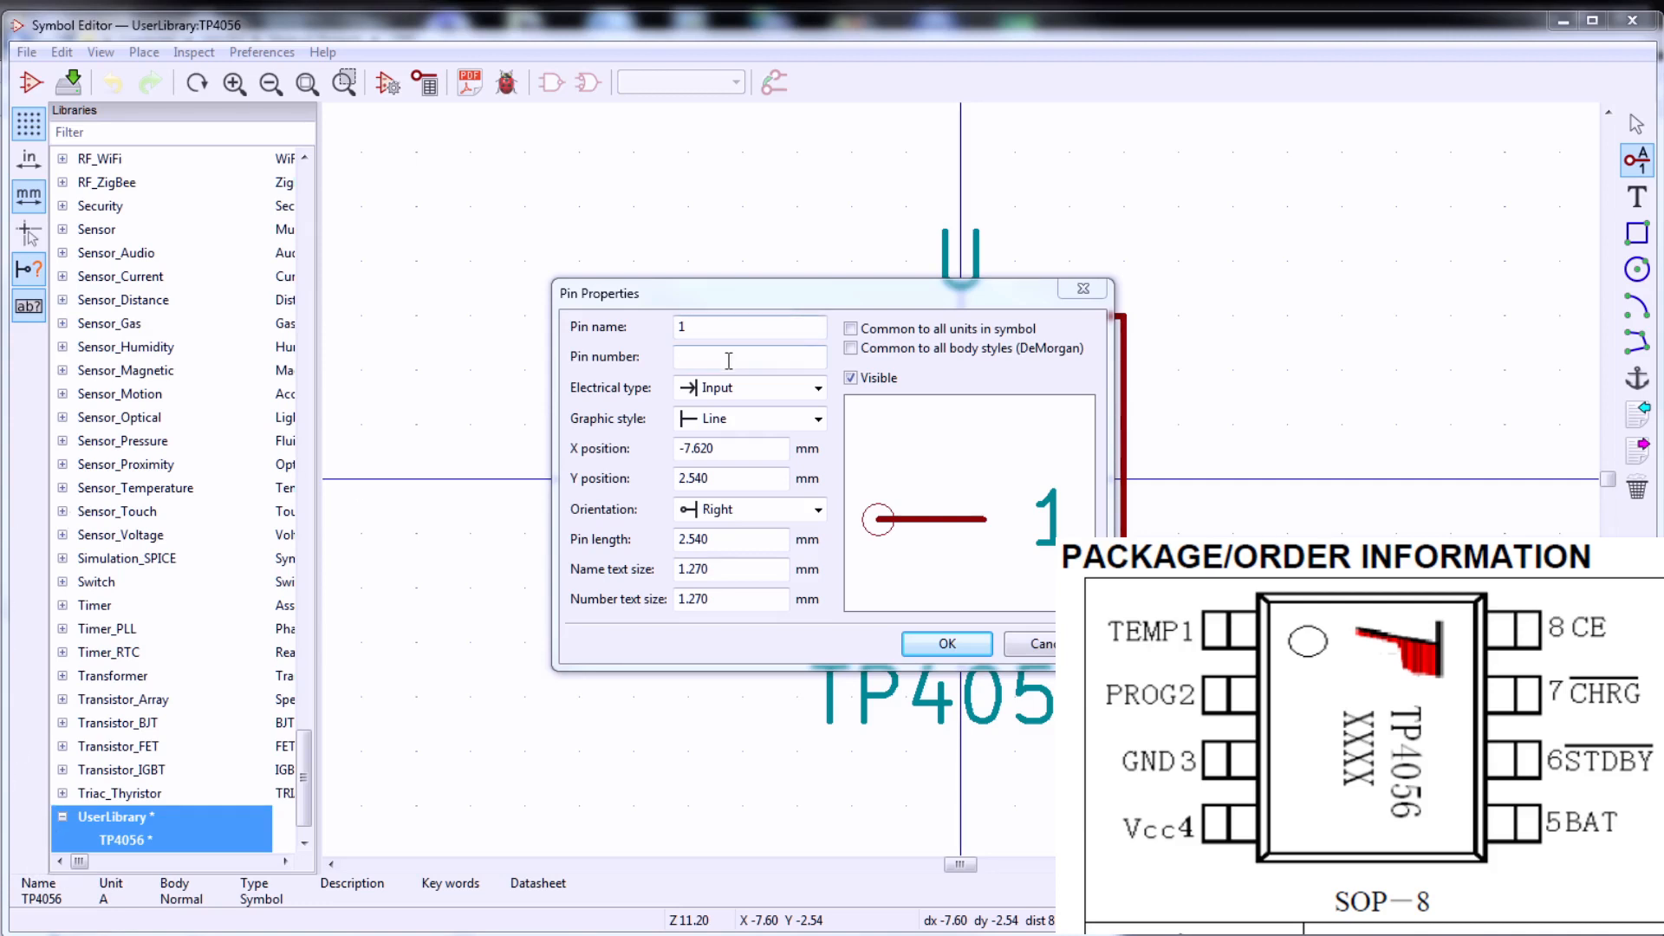
pyautogui.doubleClick(721, 324)
pyautogui.write('TEMP')
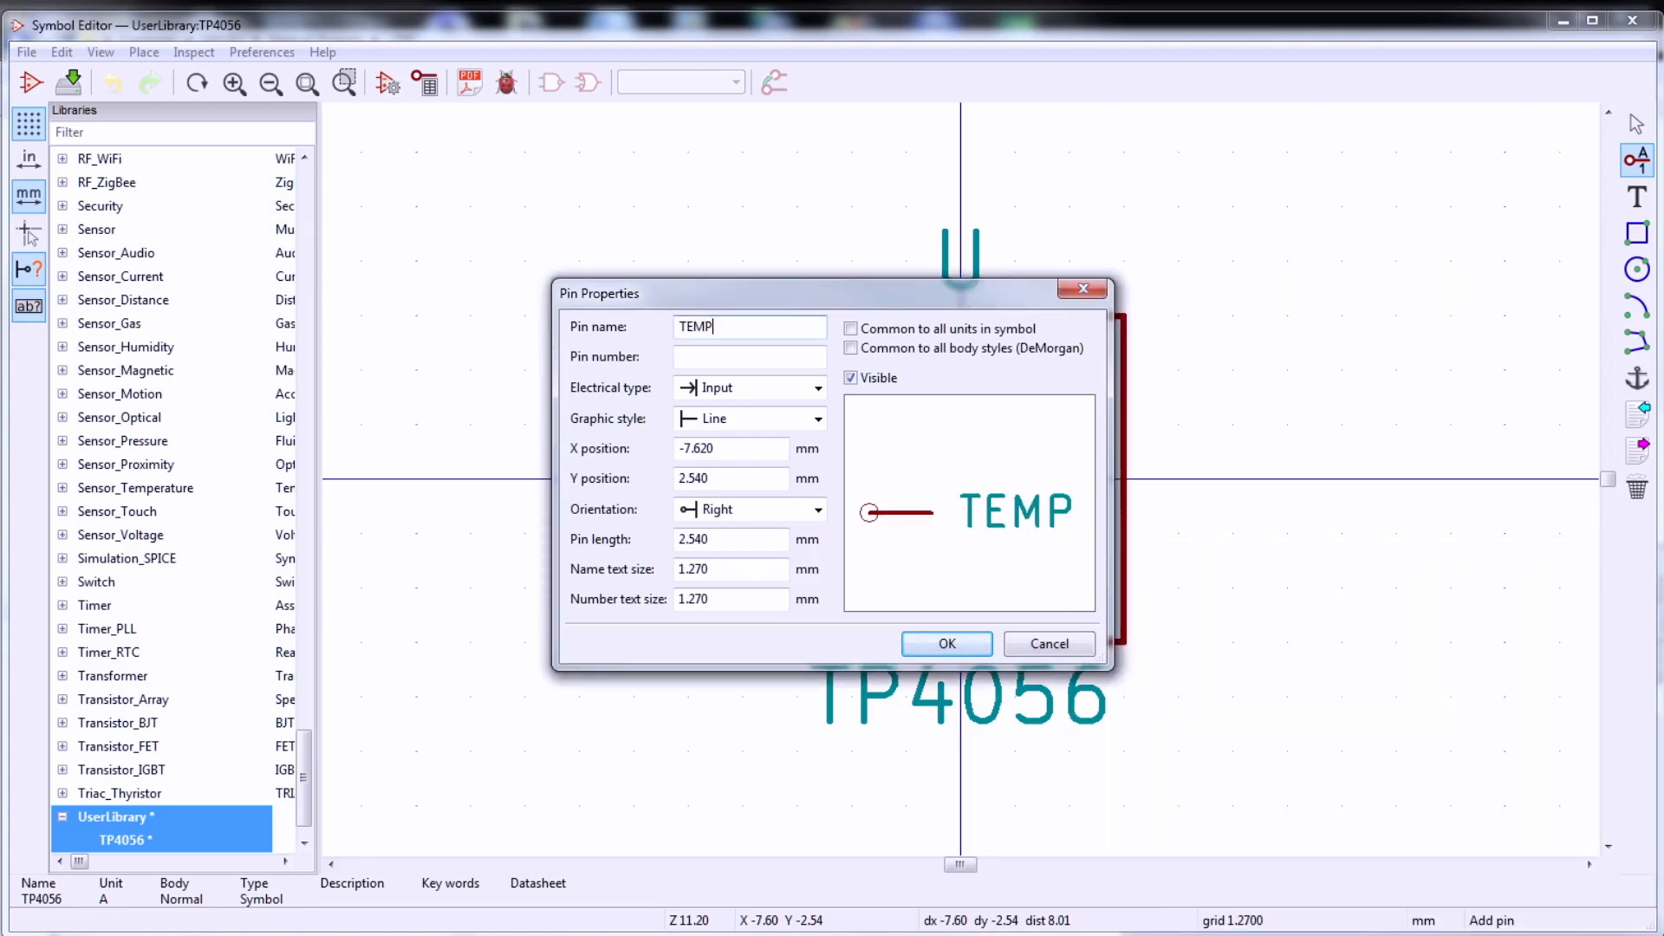
pyautogui.press('Tab')
pyautogui.write('1')
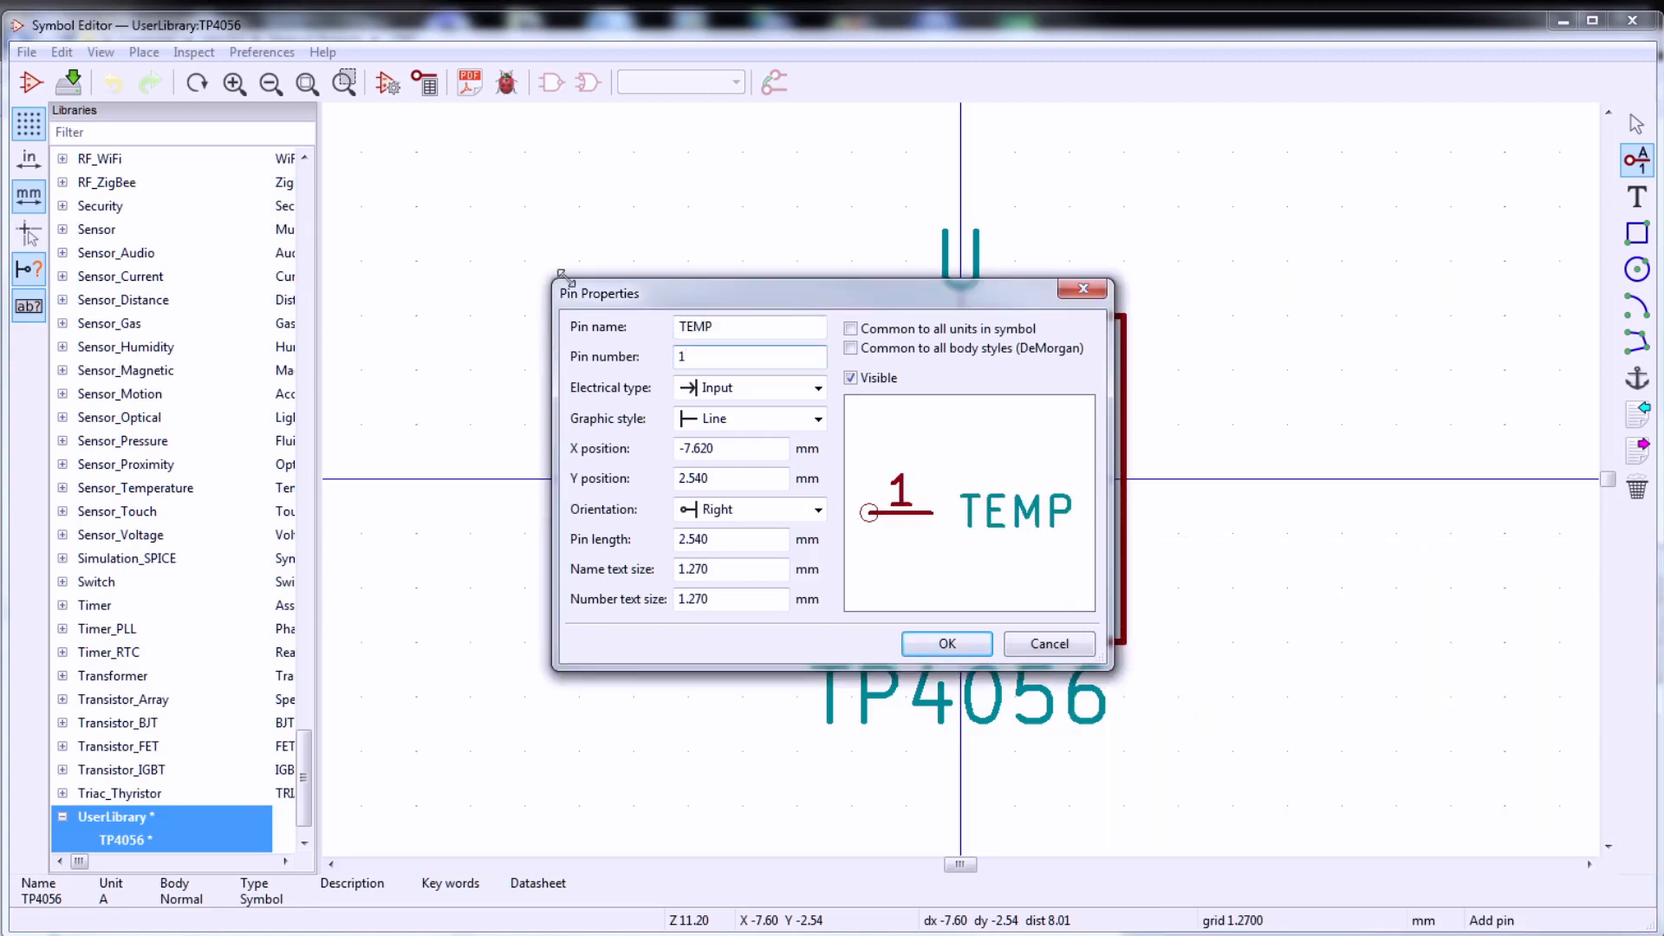
pyautogui.press('Return')
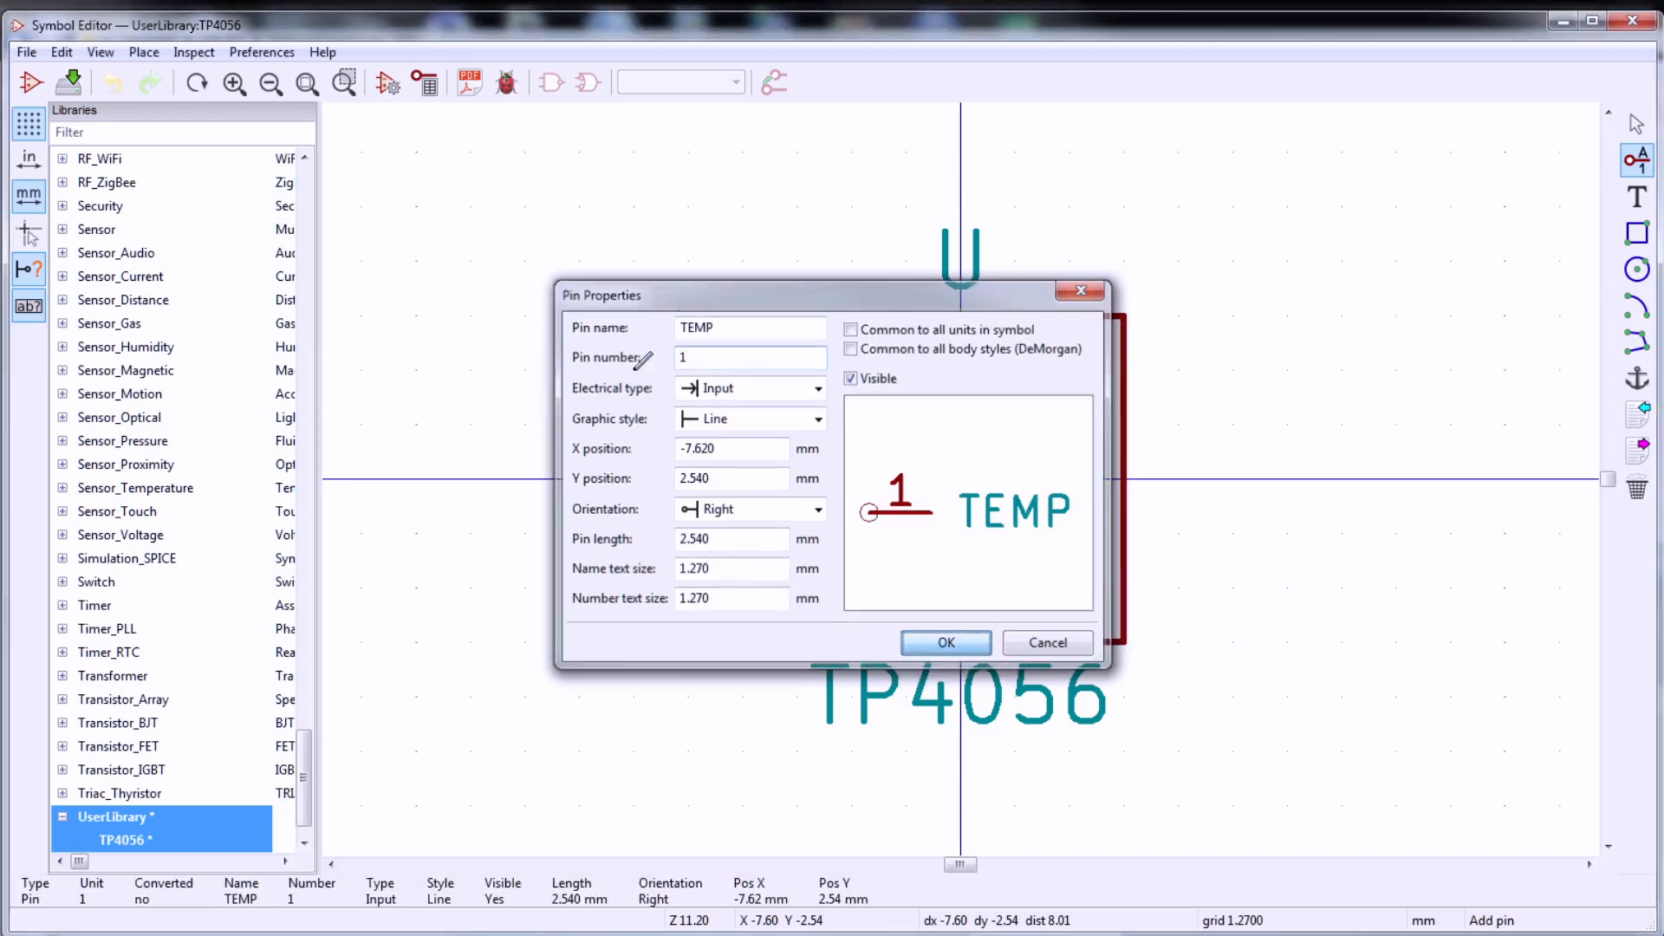
pyautogui.click(689, 371)
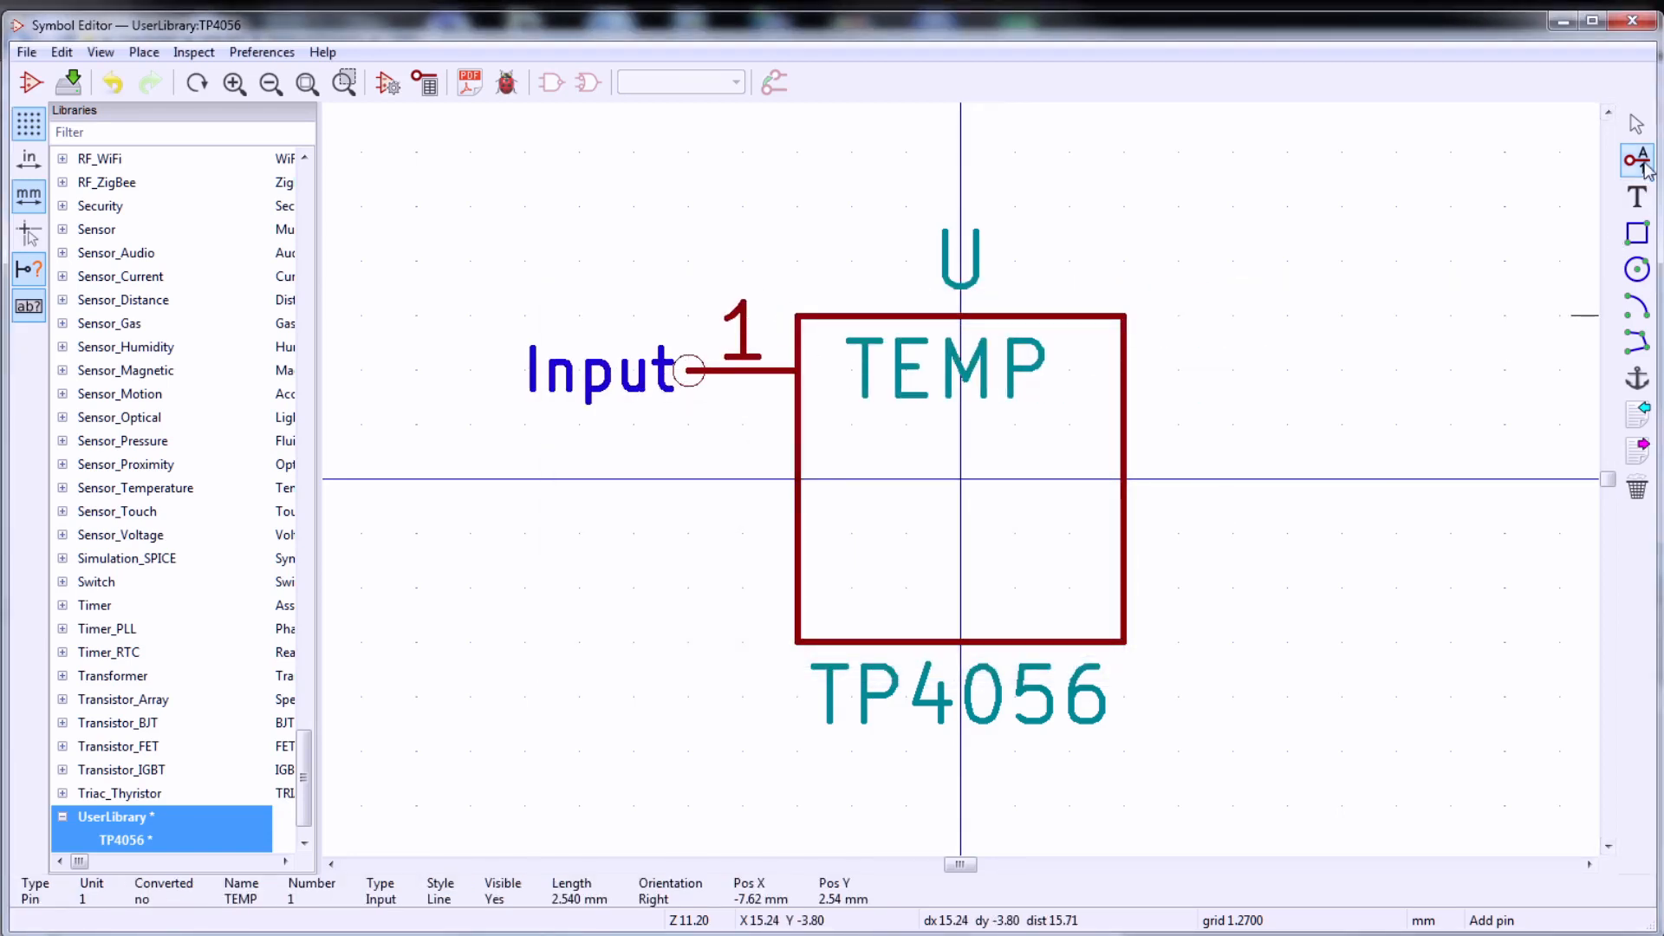
# - Add an input pin named PROG with number 2 on the body's left edge, level with the origin
pyautogui.click(676, 478)
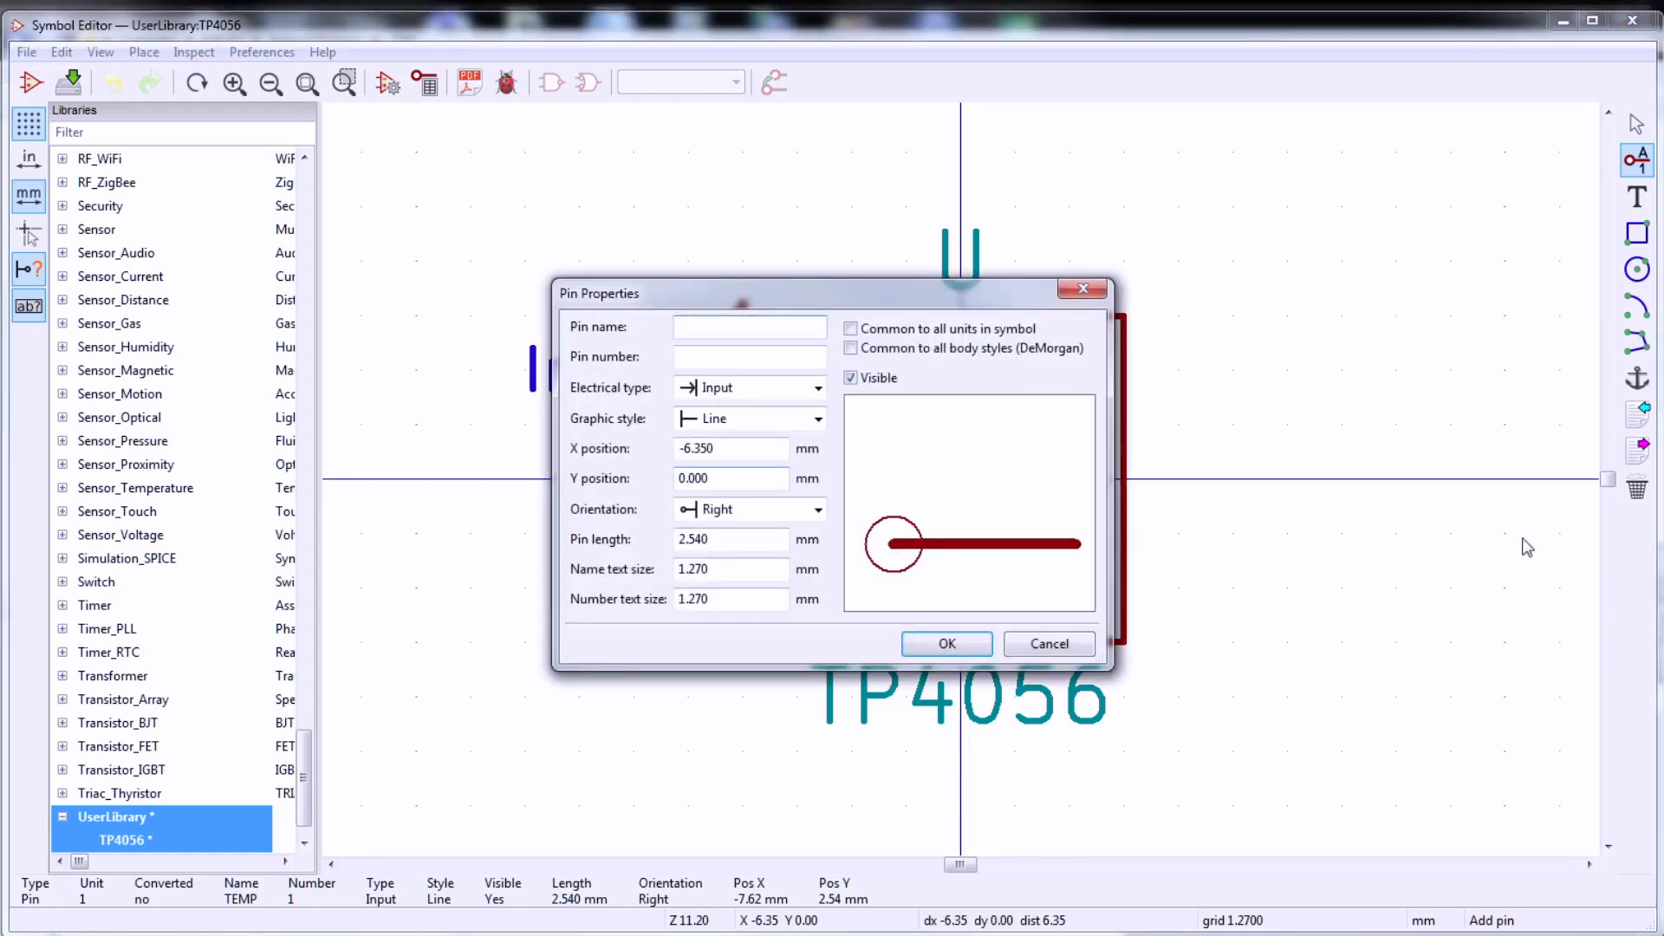
pyautogui.hotkey('alt', 'Tab')
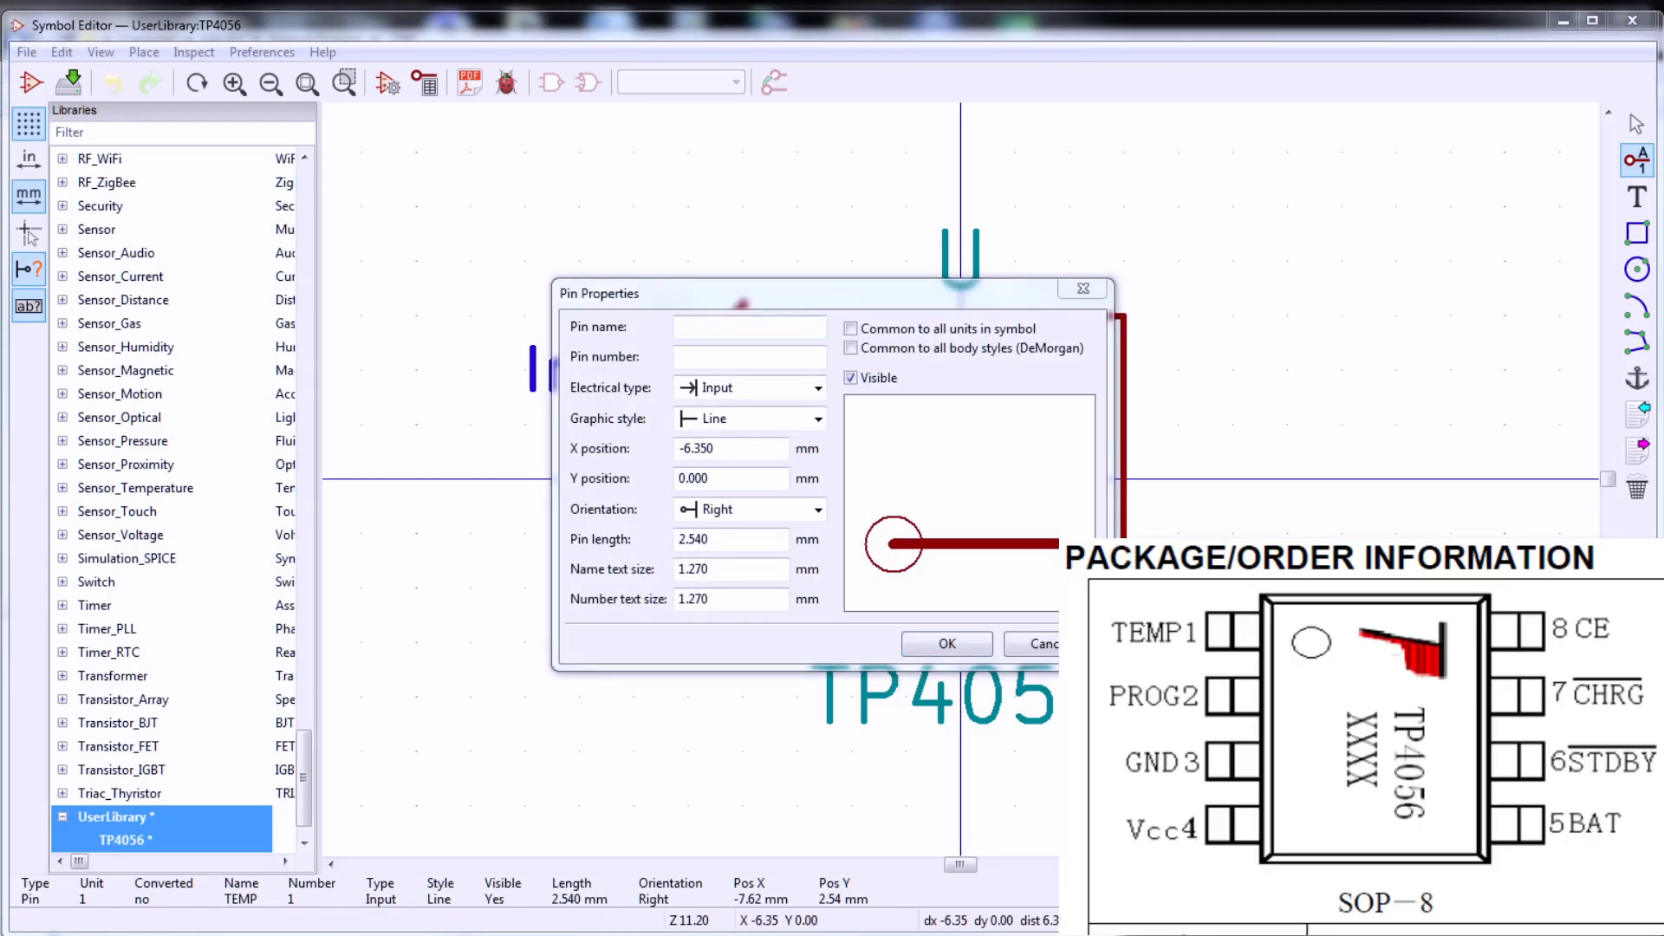
pyautogui.click(736, 329)
pyautogui.write('PROG')
pyautogui.press('Tab')
pyautogui.write('2')
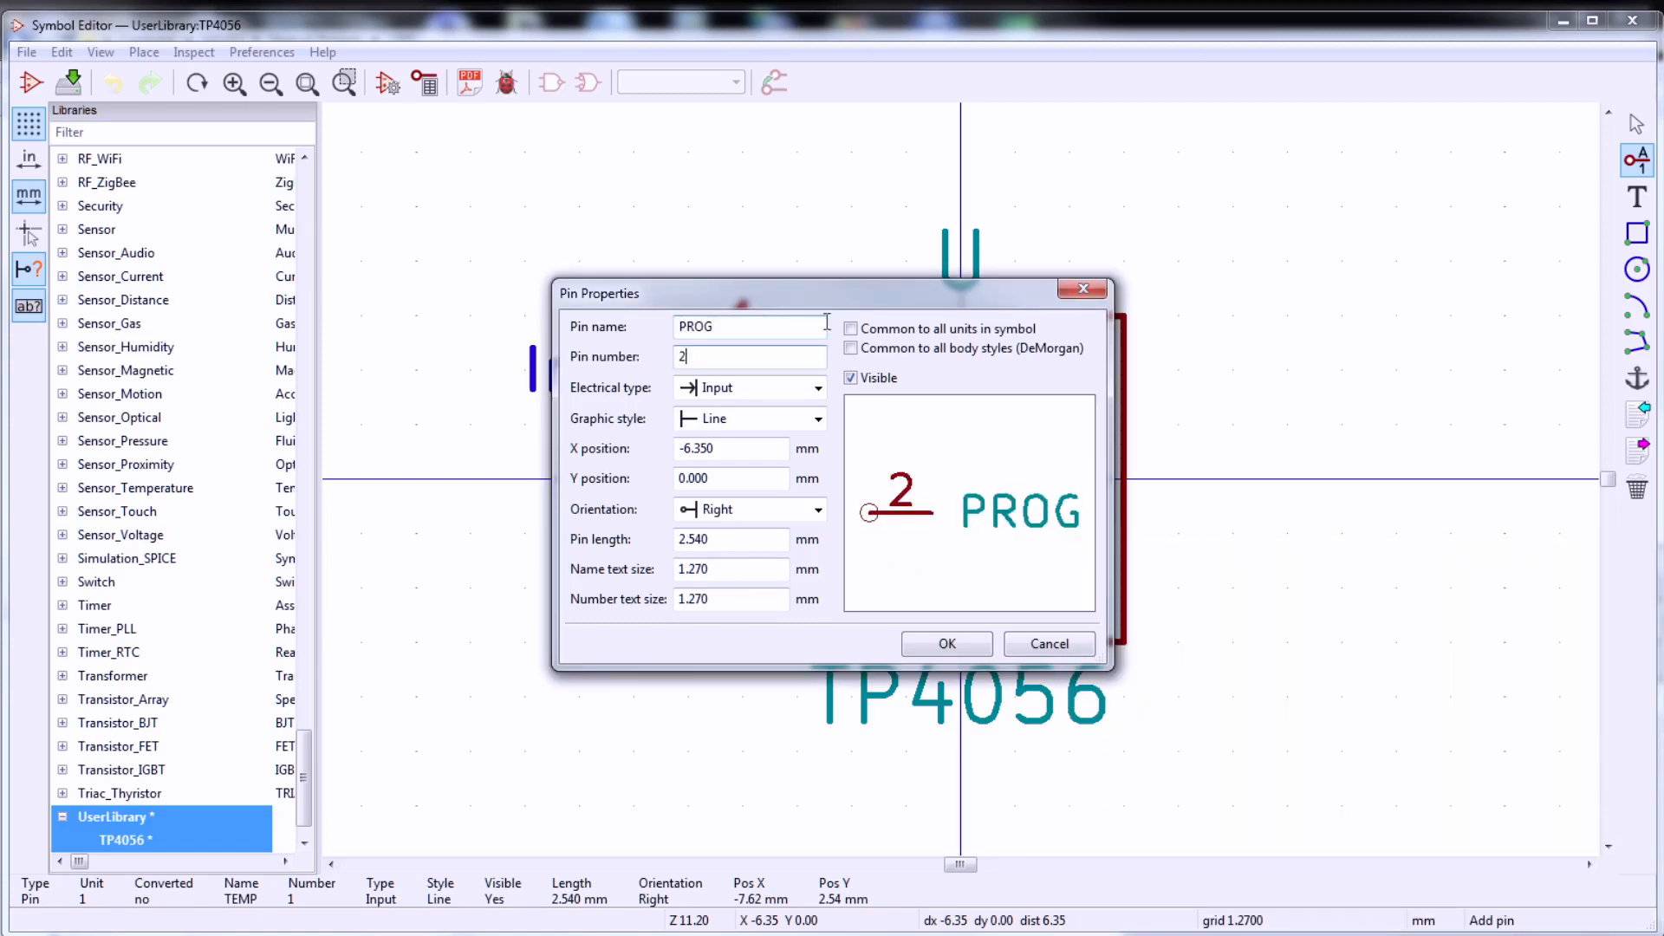
pyautogui.click(926, 656)
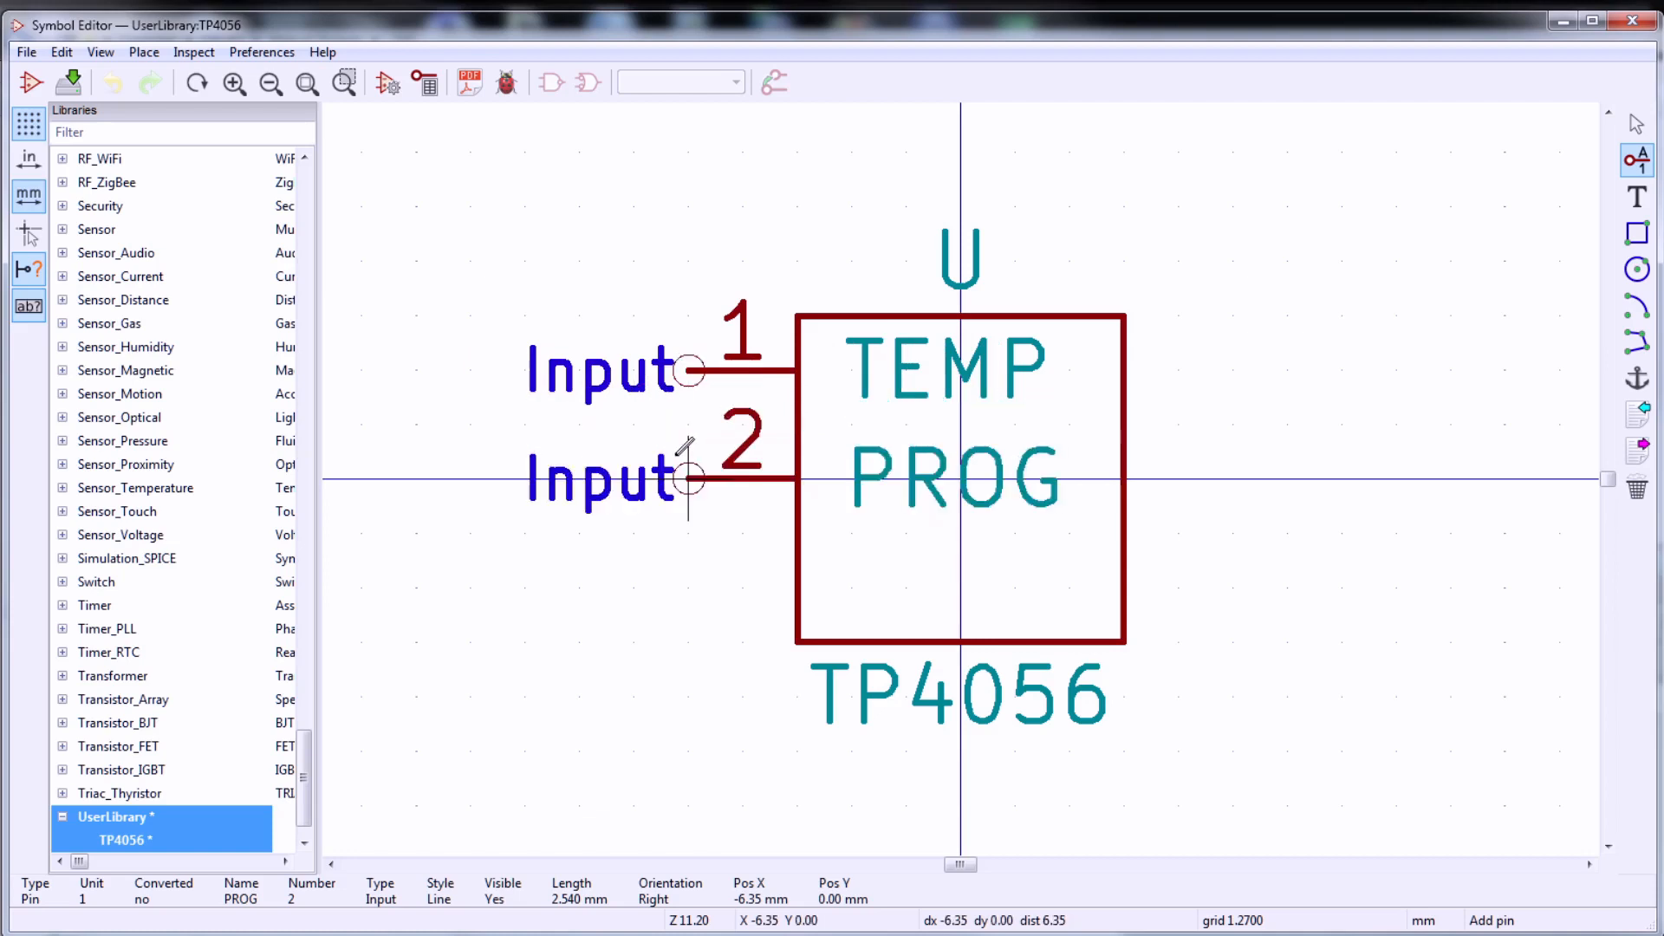
pyautogui.click(685, 451)
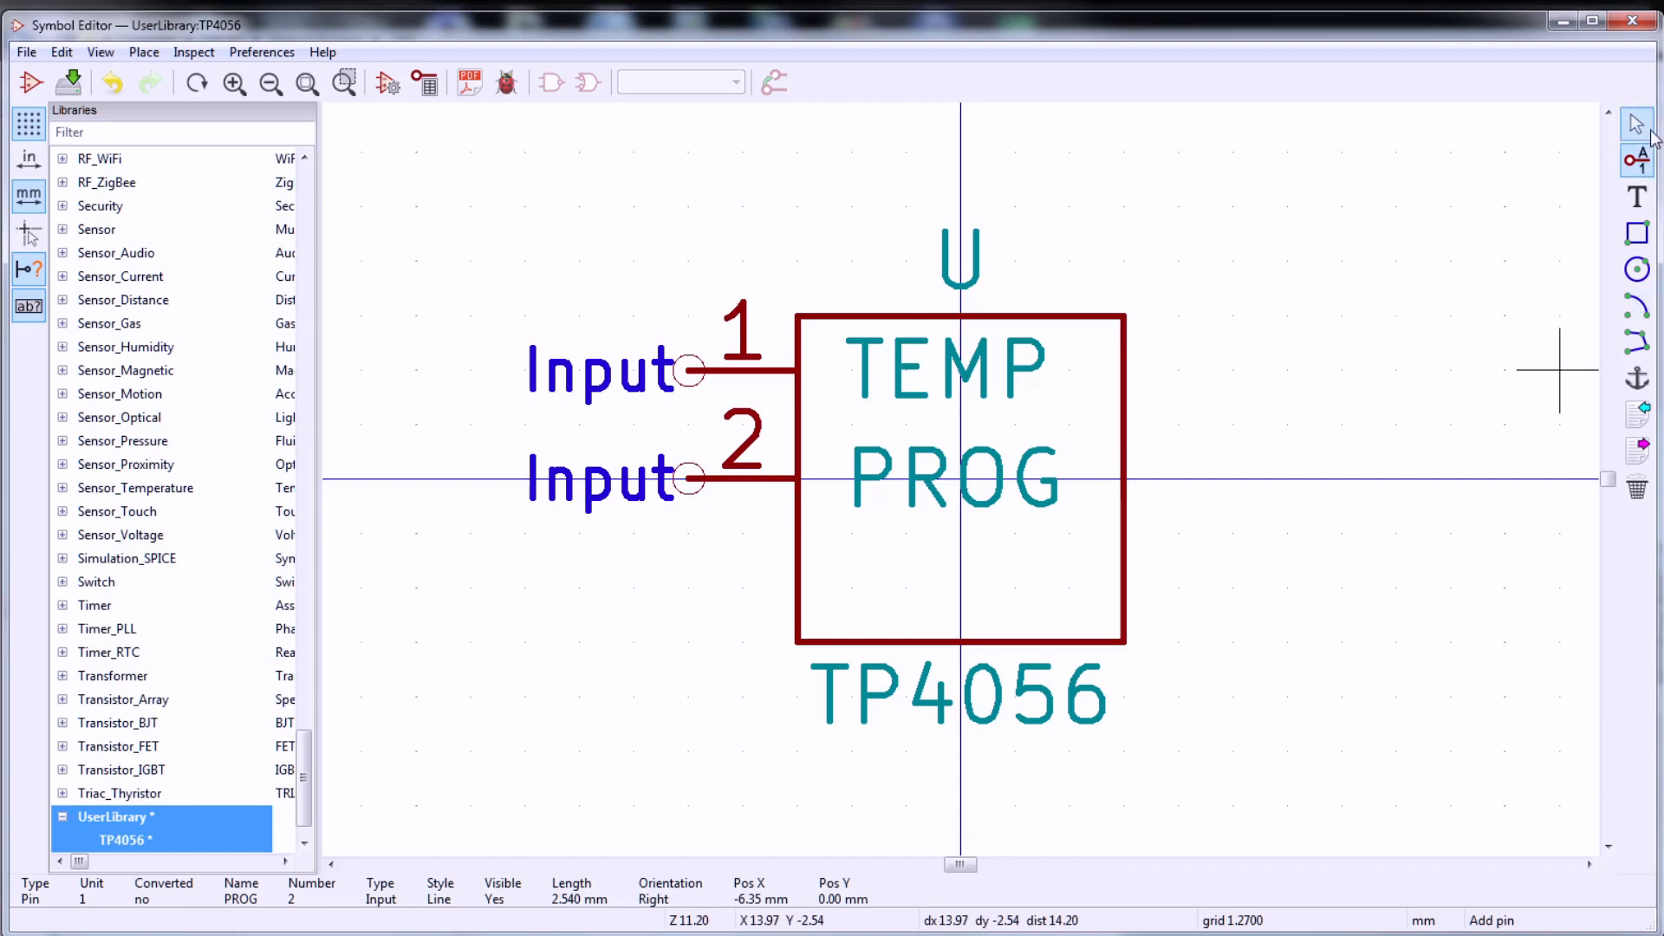
# - Move the TP4056 value text down to about 8.9 mm below the origin
pyautogui.click(1641, 128)
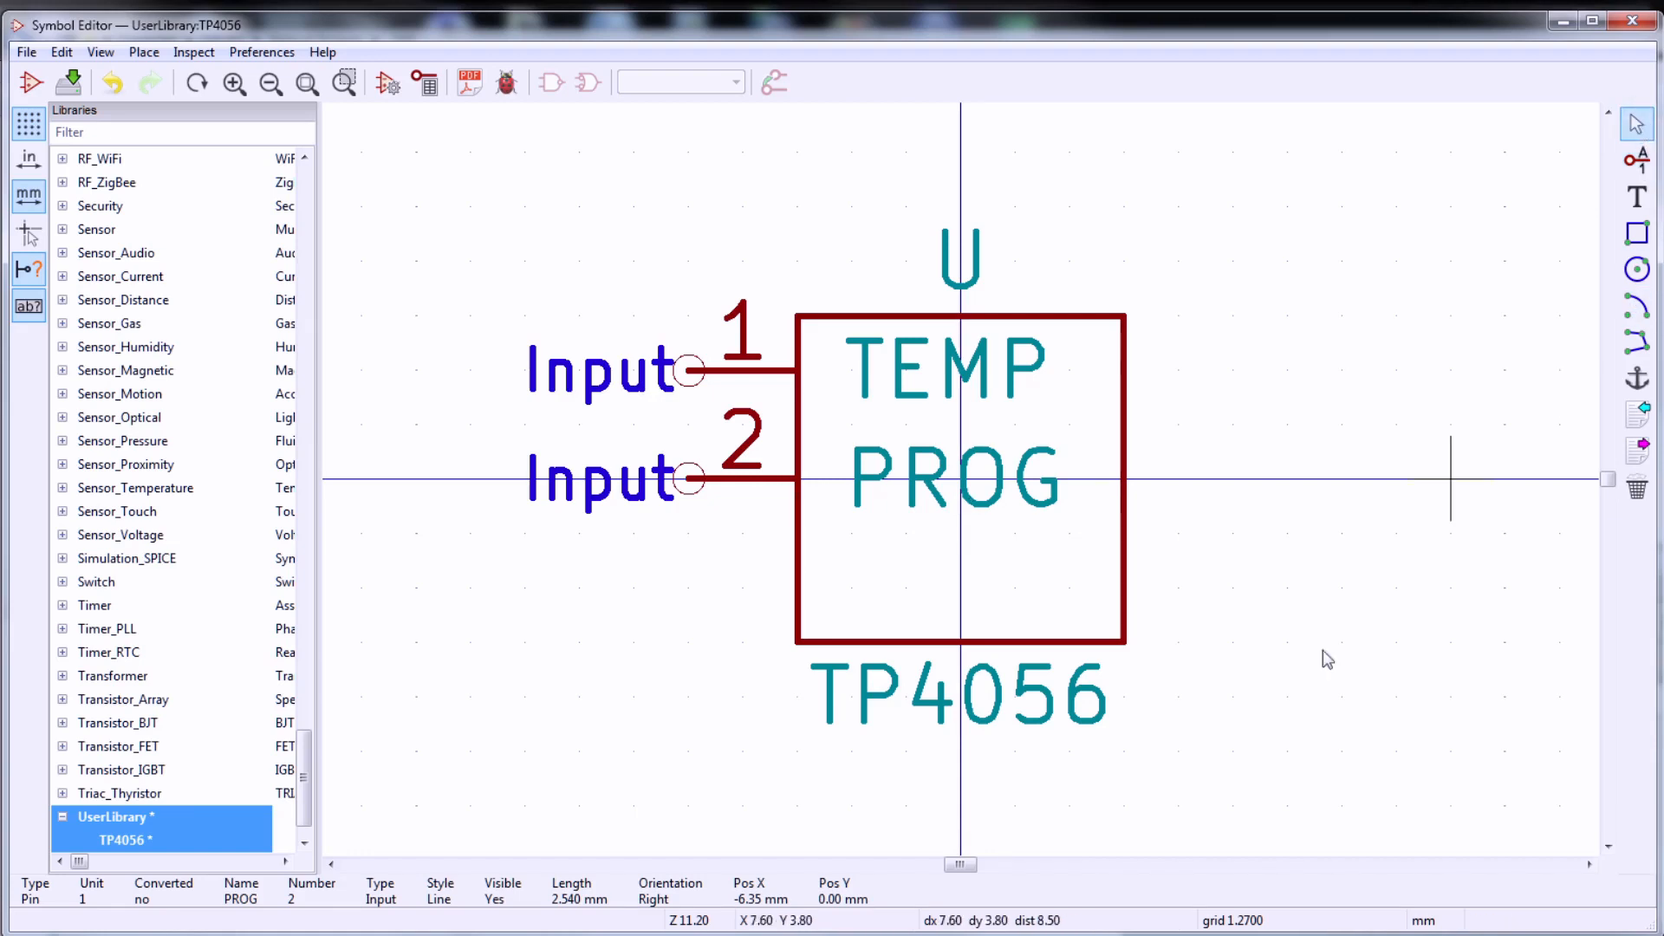
pyautogui.click(968, 706)
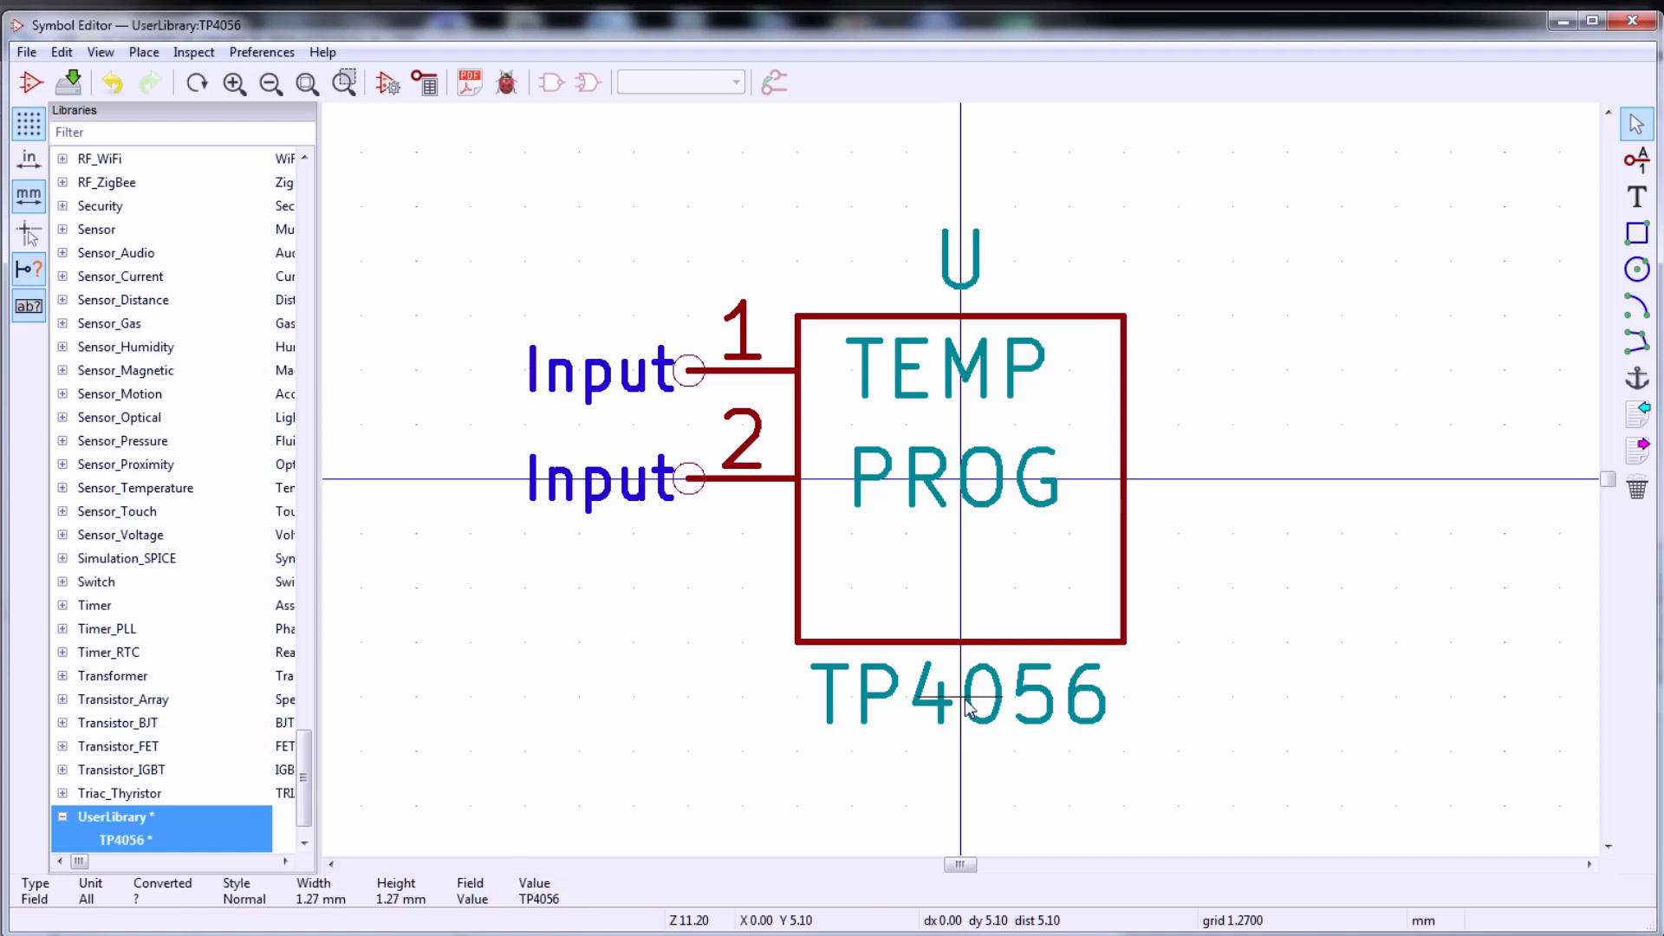
pyautogui.moveTo(965, 702); pyautogui.dragTo(965, 810)
pyautogui.click(1609, 847)
pyautogui.click(1608, 847)
pyautogui.click(1609, 847)
pyautogui.moveTo(963, 697); pyautogui.dragTo(965, 750)
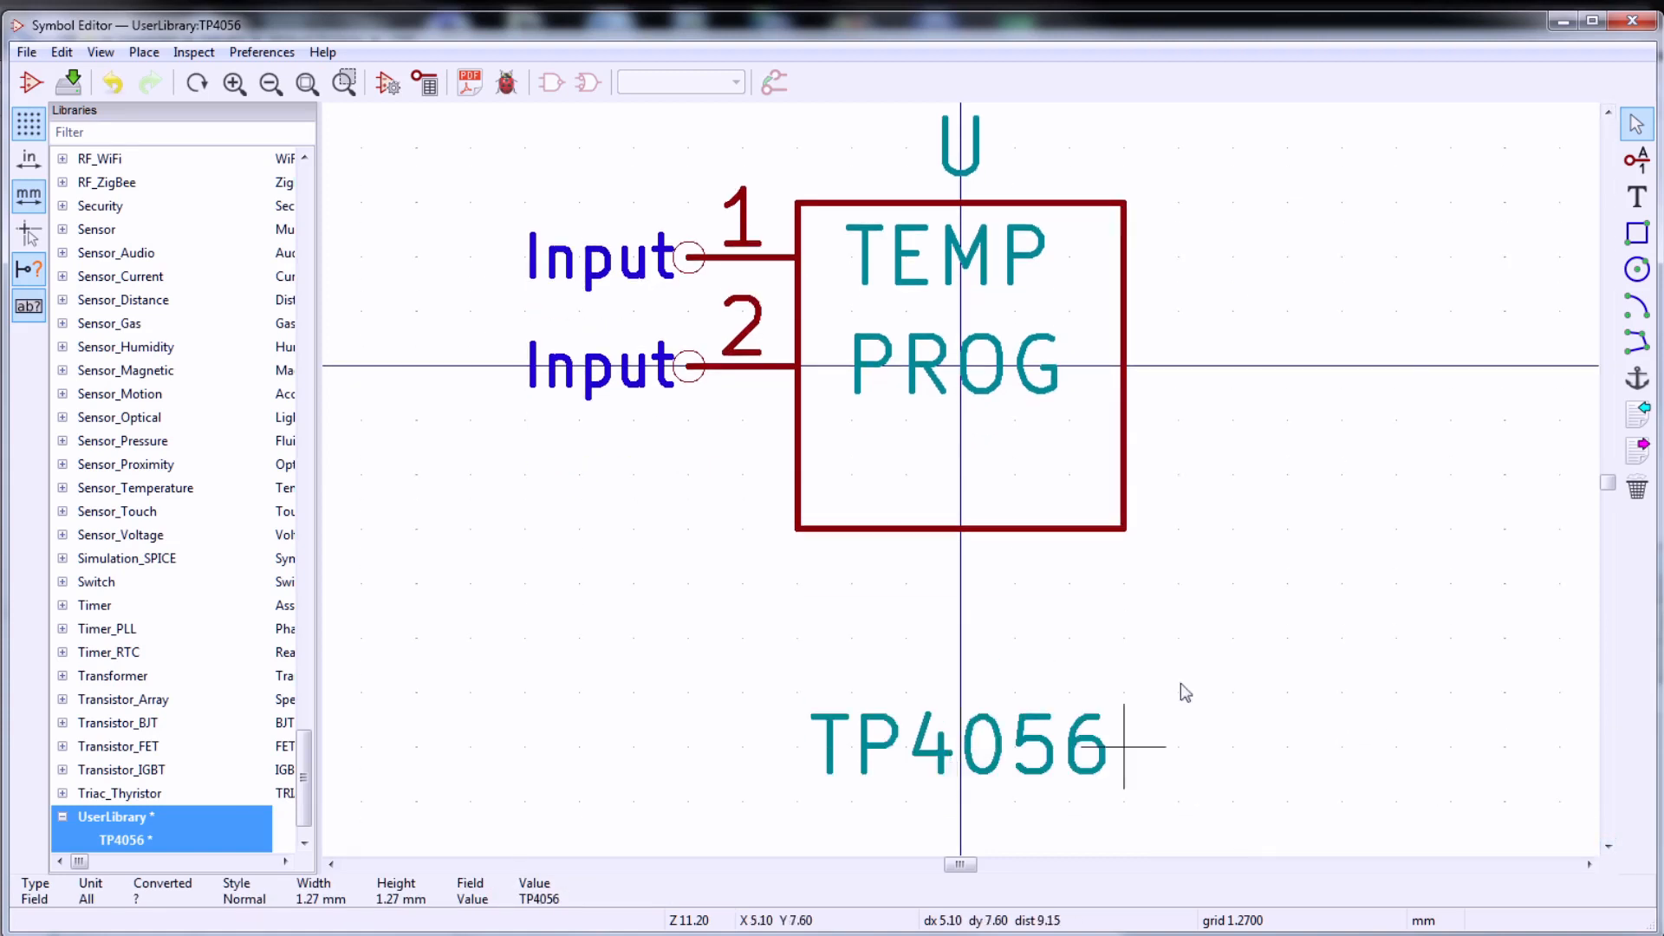
# - Stretch the body's lower edge to about 7.6 mm below the origin and move the PROG pin down about 1.3 mm
pyautogui.click(1005, 528)
pyautogui.moveTo(1006, 529); pyautogui.dragTo(986, 675)
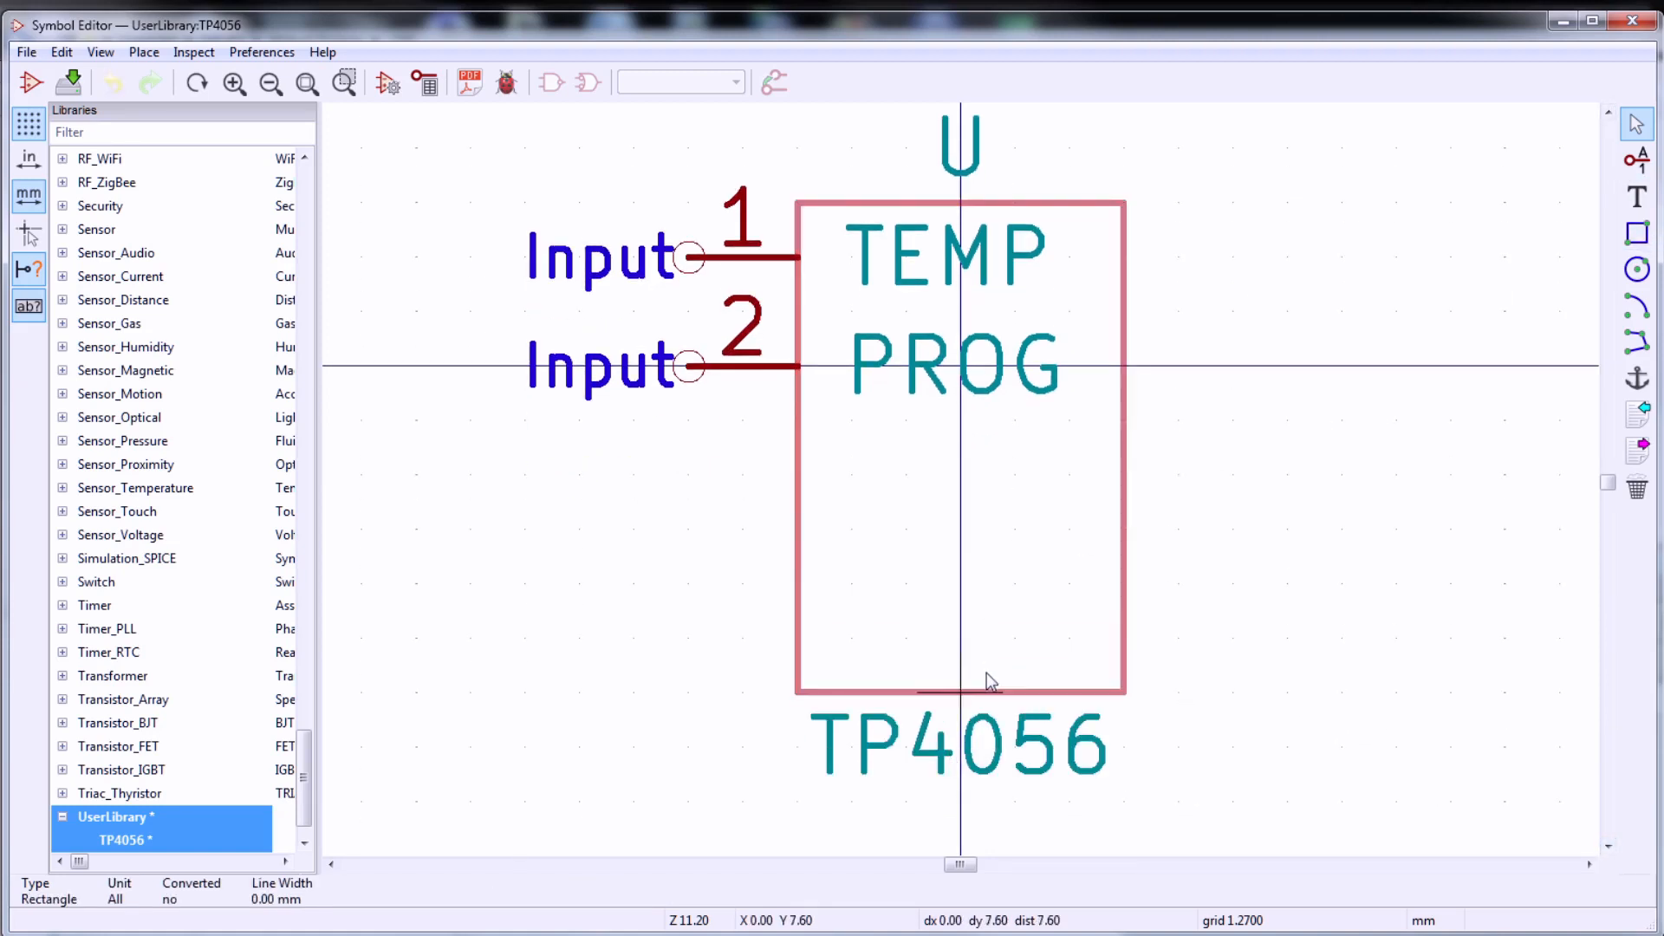
pyautogui.click(691, 364)
pyautogui.moveTo(691, 364); pyautogui.dragTo(690, 420)
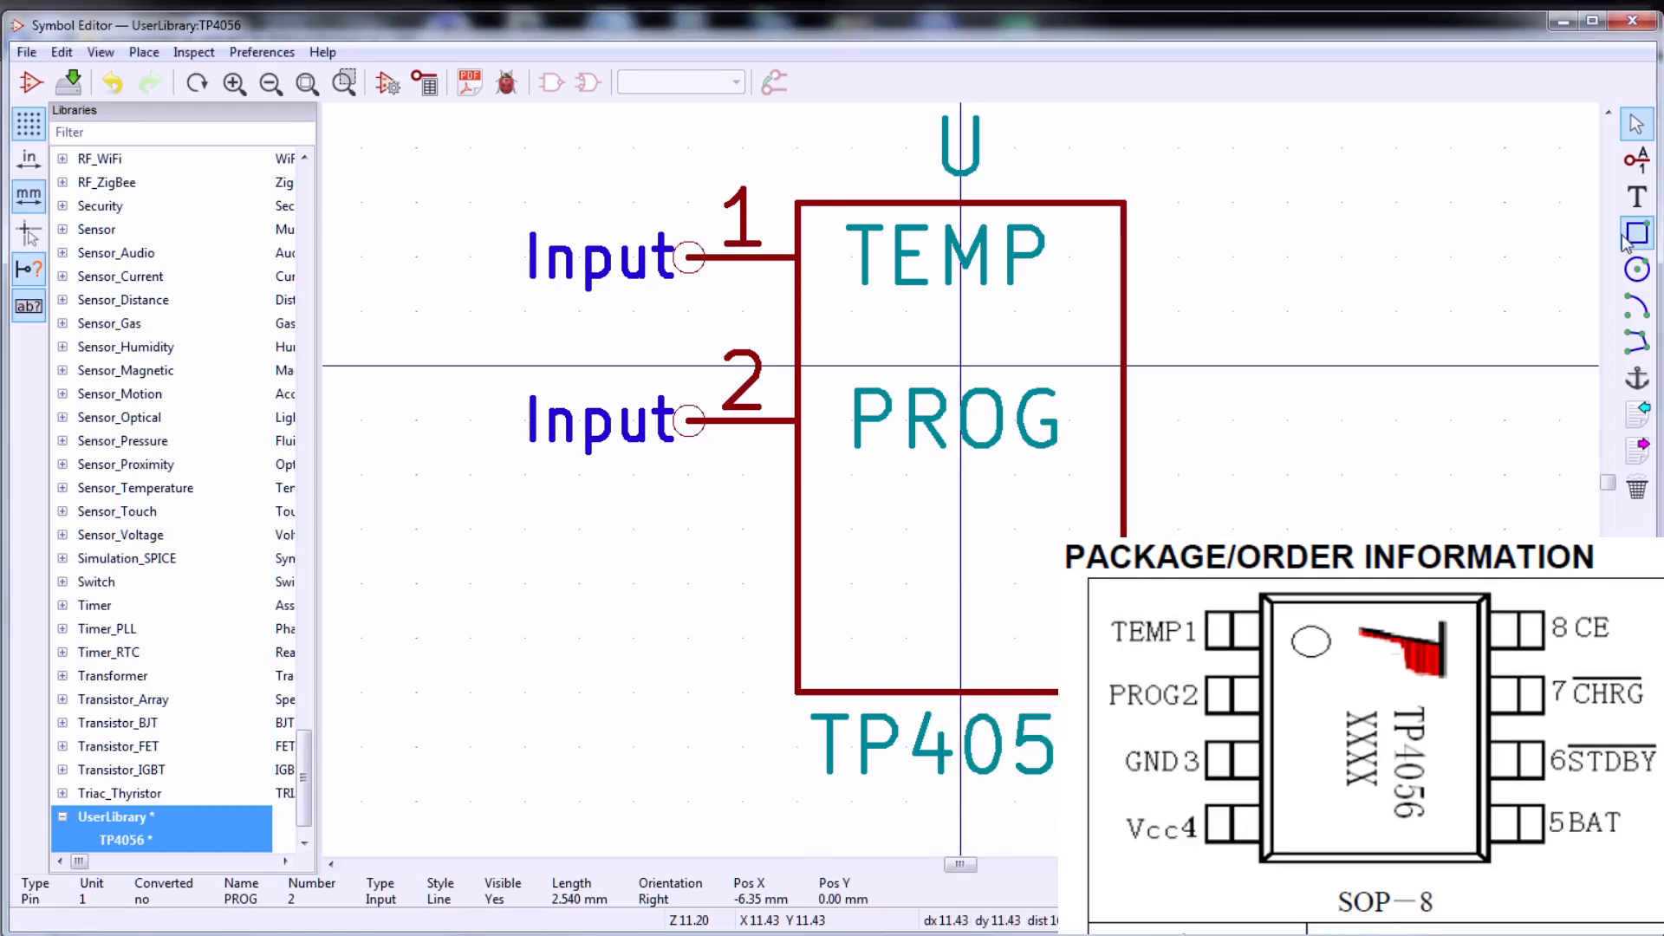
# - Add a power input pin named GND with number 3 on the body's left edge, about 3.8 mm below the origin
pyautogui.click(1636, 158)
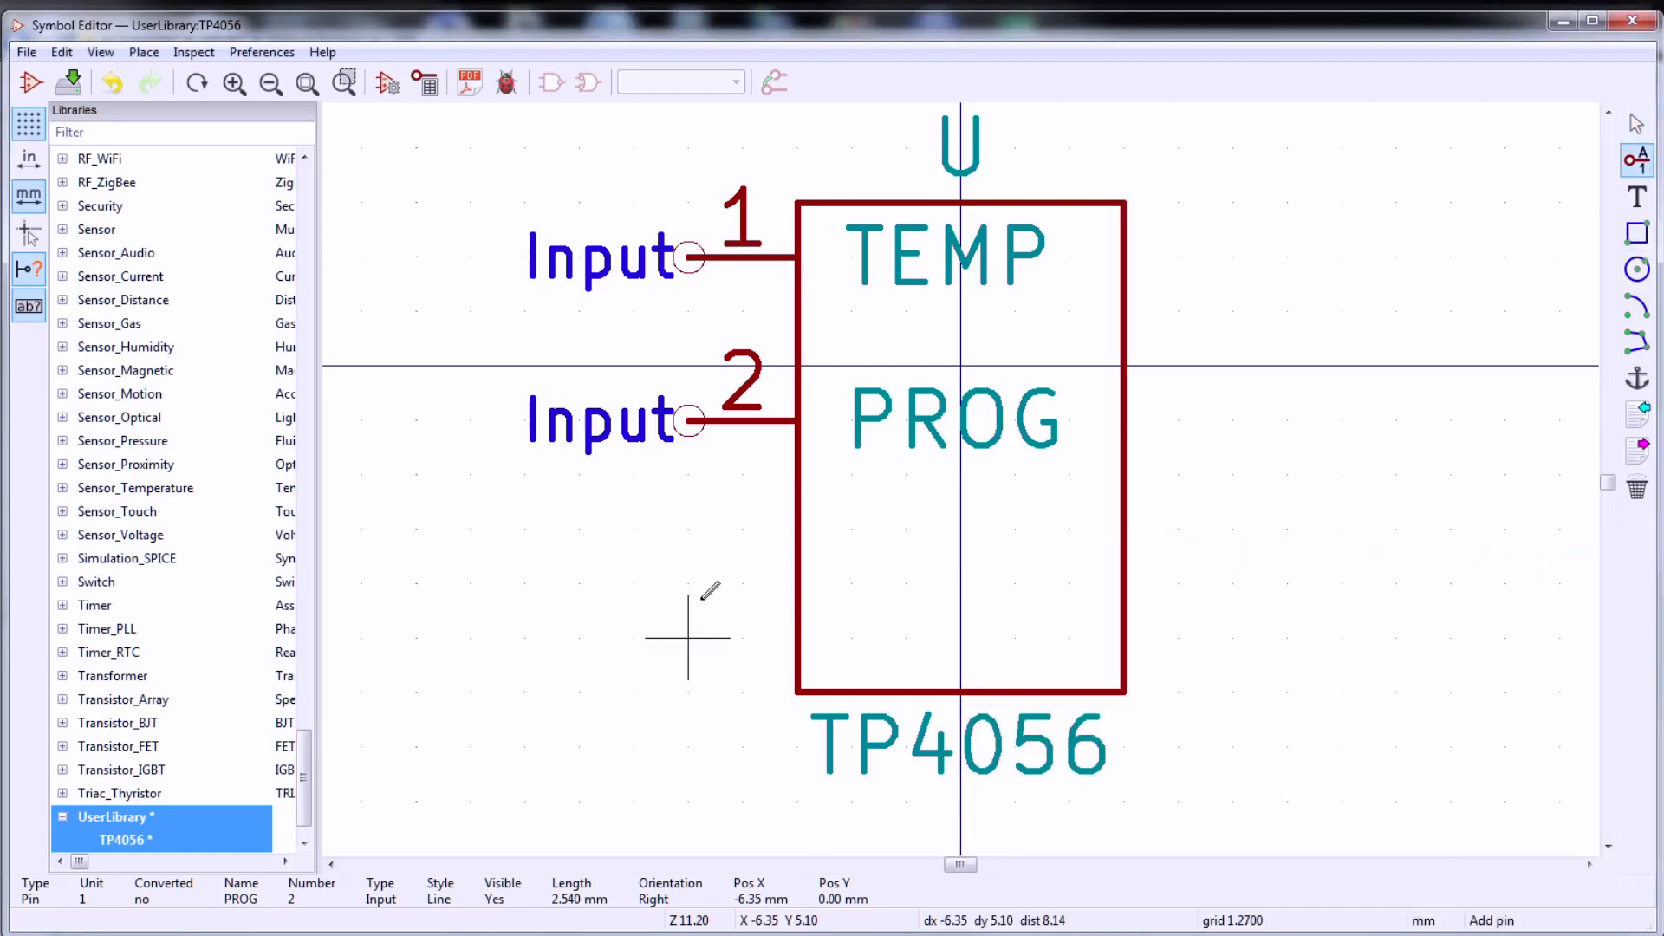
pyautogui.click(694, 565)
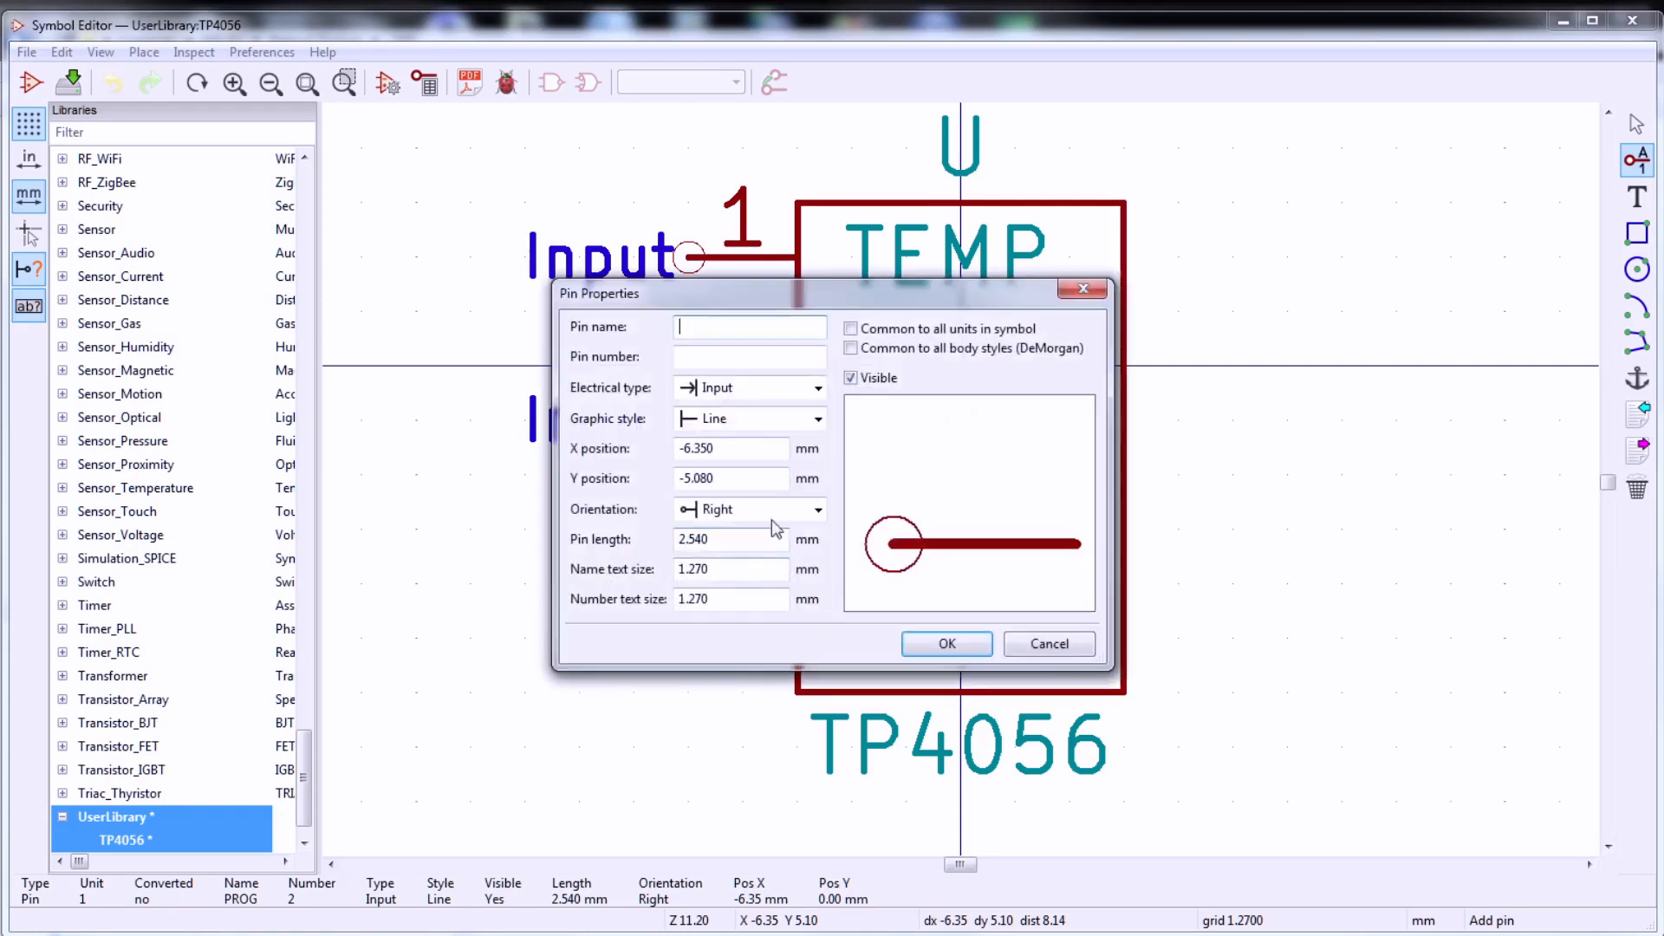
pyautogui.click(816, 398)
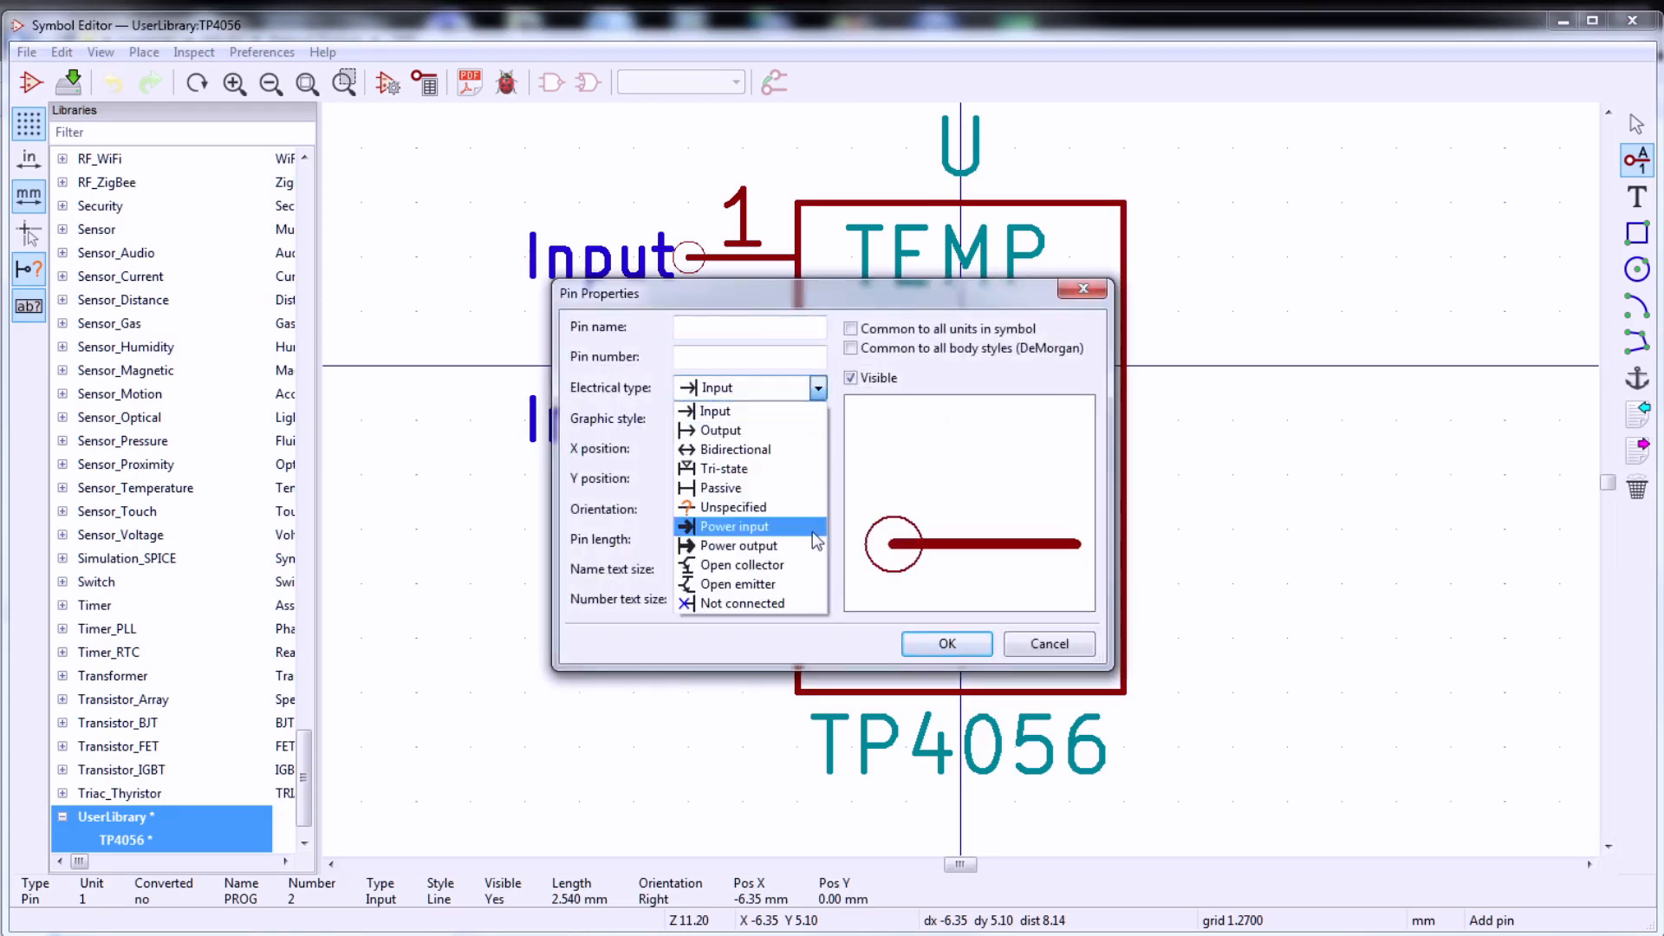
pyautogui.click(732, 535)
pyautogui.click(731, 327)
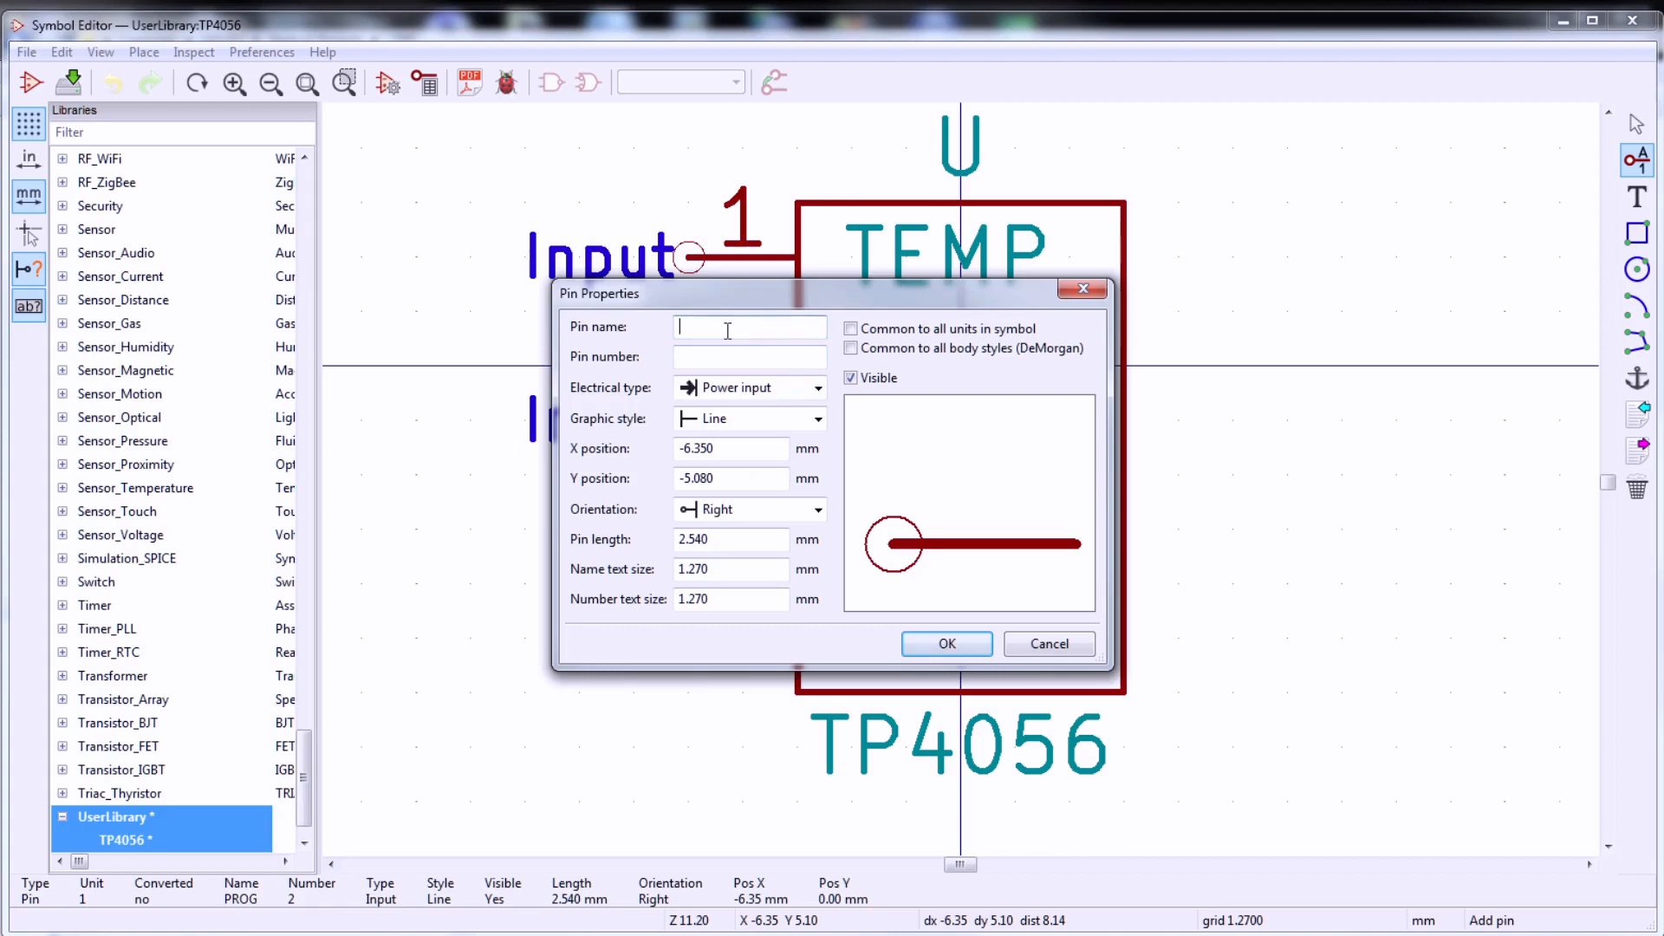
pyautogui.write('GNF')
pyautogui.press('BackSpace')
pyautogui.write('D')
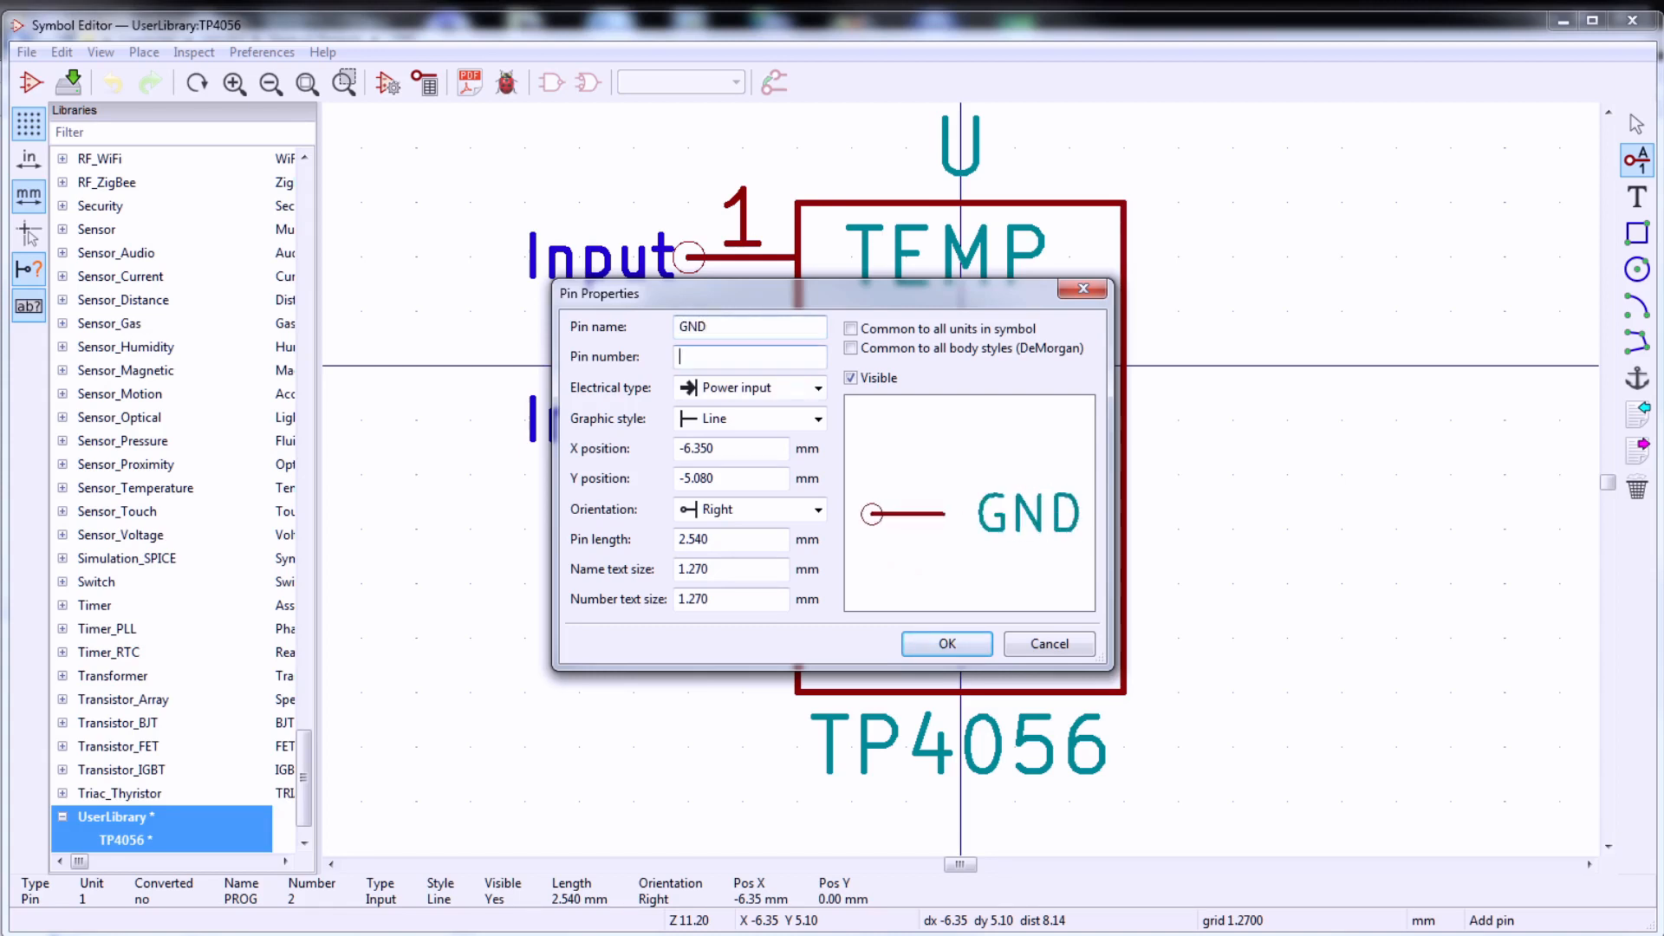
pyautogui.press('Tab')
pyautogui.write('4')
pyautogui.press('BackSpace')
pyautogui.write('3')
pyautogui.click(947, 643)
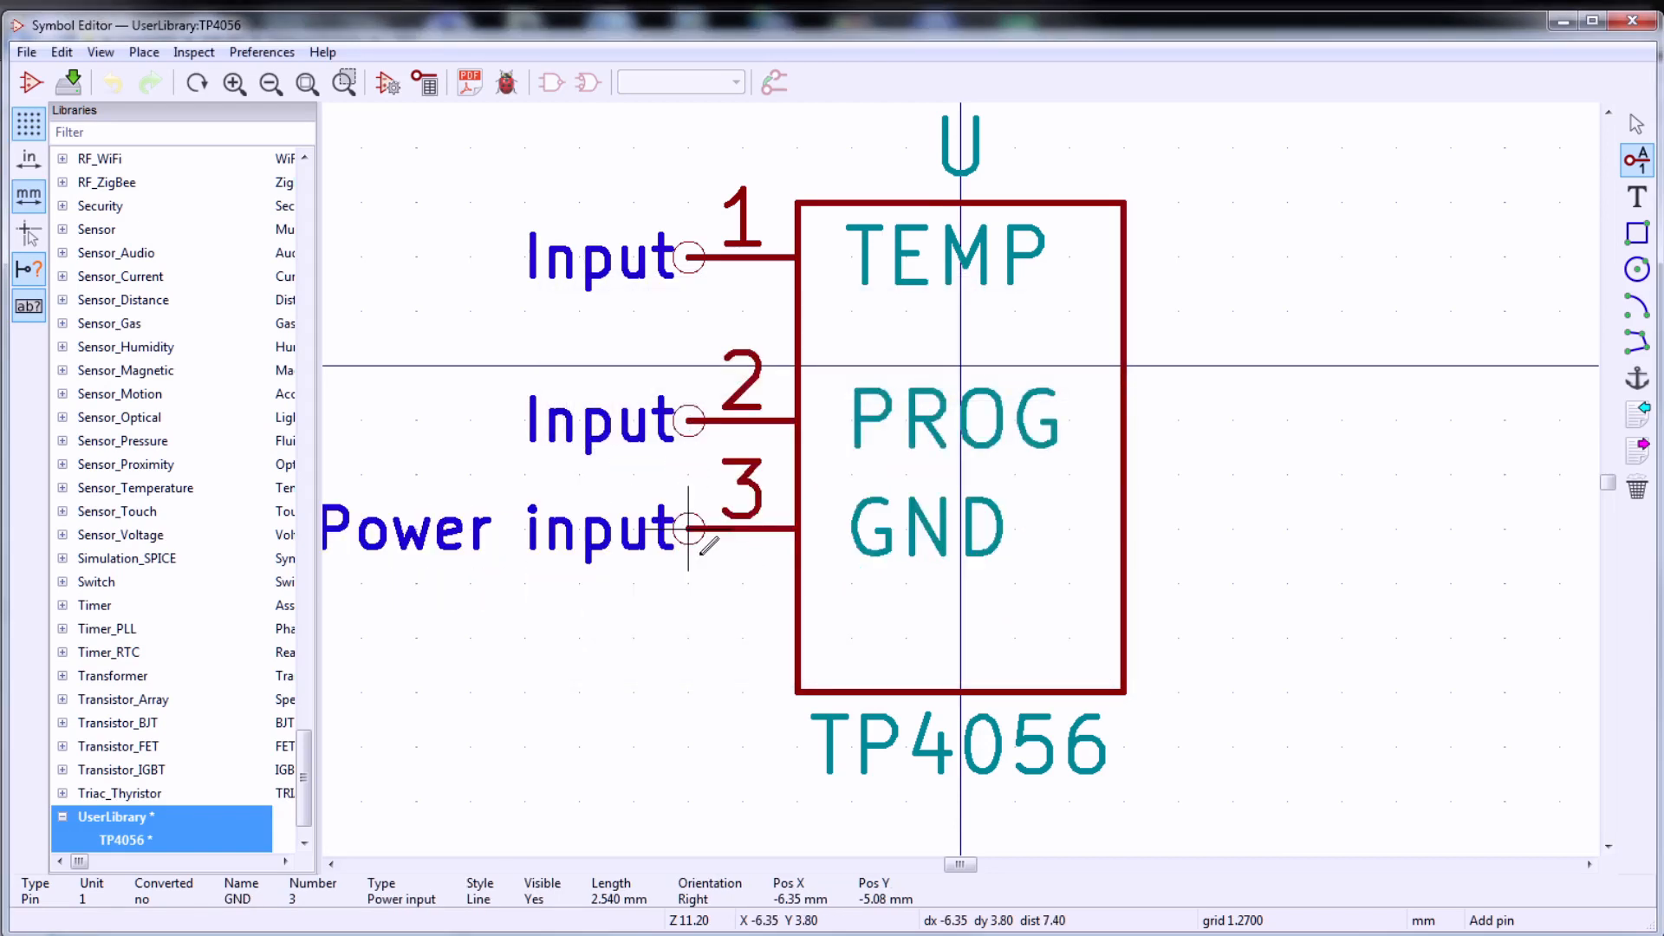
pyautogui.click(689, 529)
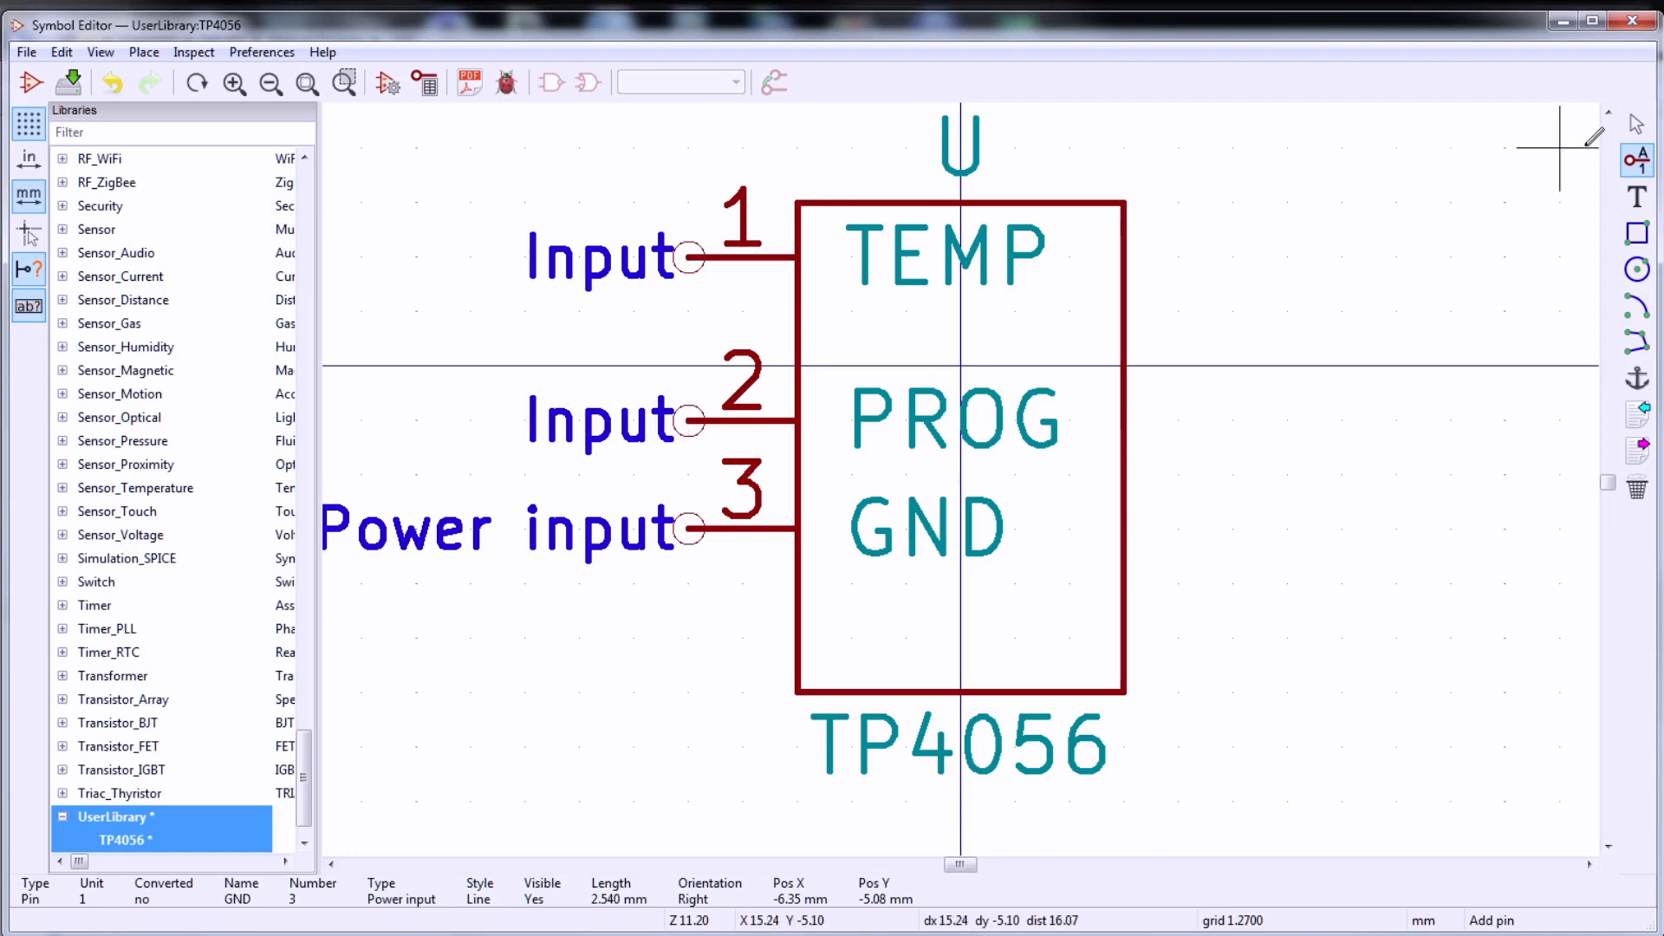
# - Move the PROG pin up level with the origin and the GND pin to about 2.5 mm below it
pyautogui.click(1637, 124)
pyautogui.moveTo(611, 429); pyautogui.dragTo(611, 372)
pyautogui.moveTo(679, 515)
pyautogui.mouseDown()
pyautogui.moveTo(733, 515)
pyautogui.moveTo(698, 495)
pyautogui.mouseUp()
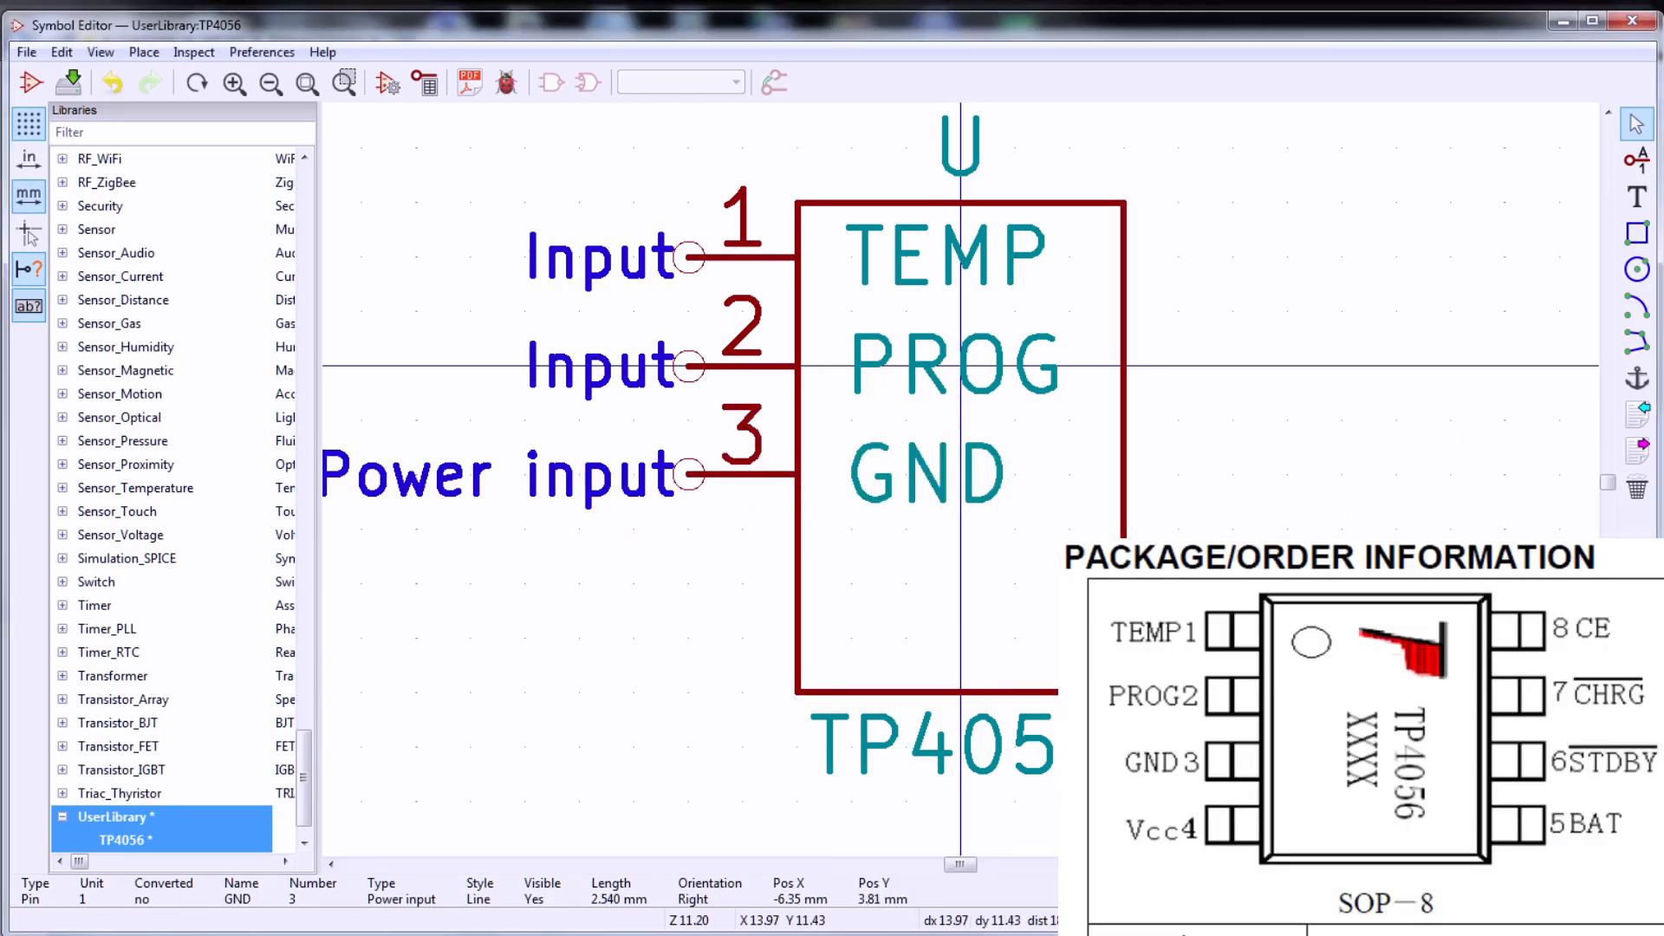
# - Add a power input pin named VCC with number 4 on the body's left edge, about 5.1 mm below the origin
pyautogui.click(1636, 160)
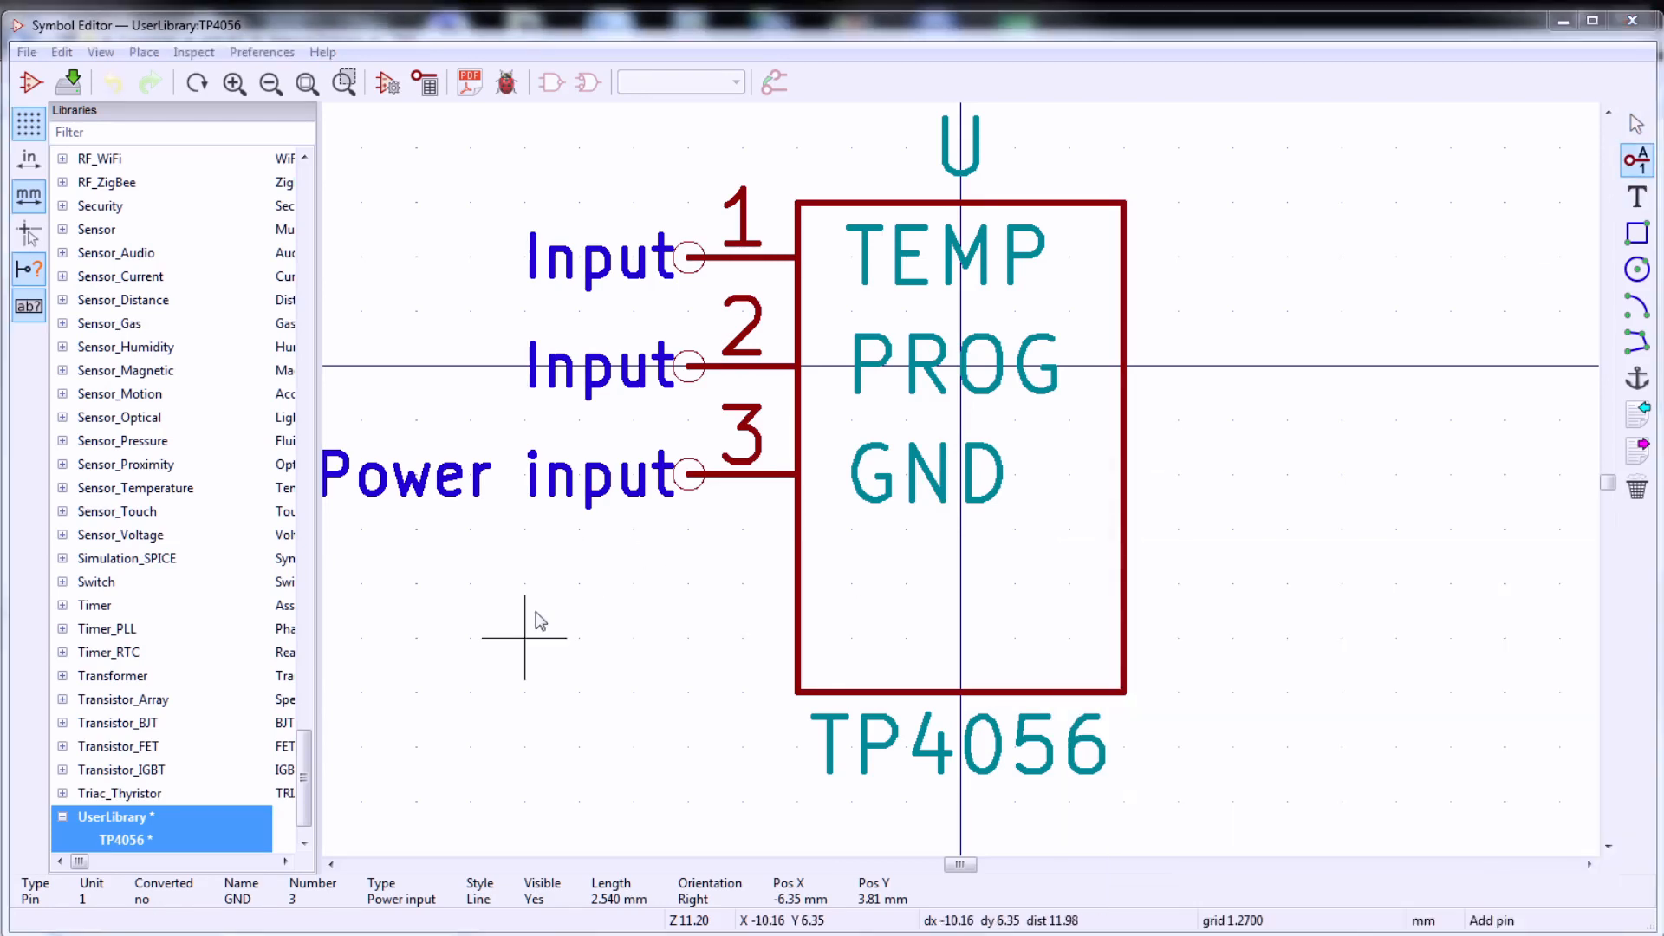
pyautogui.click(525, 638)
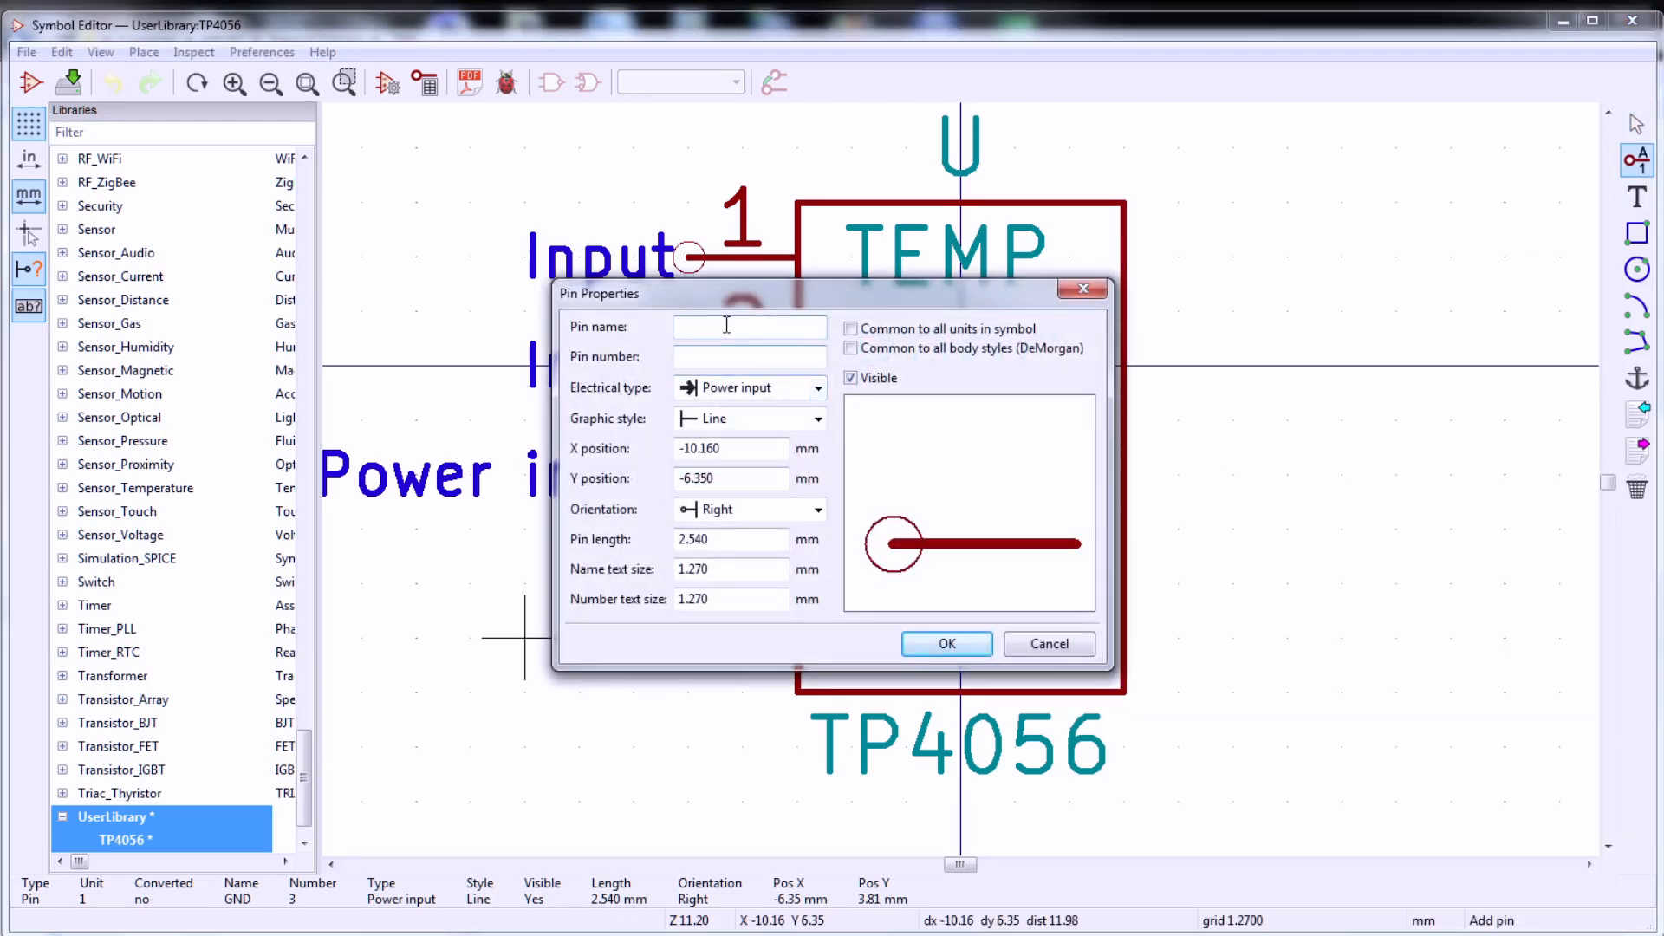
pyautogui.write('VCC')
pyautogui.click(739, 350)
pyautogui.write('4')
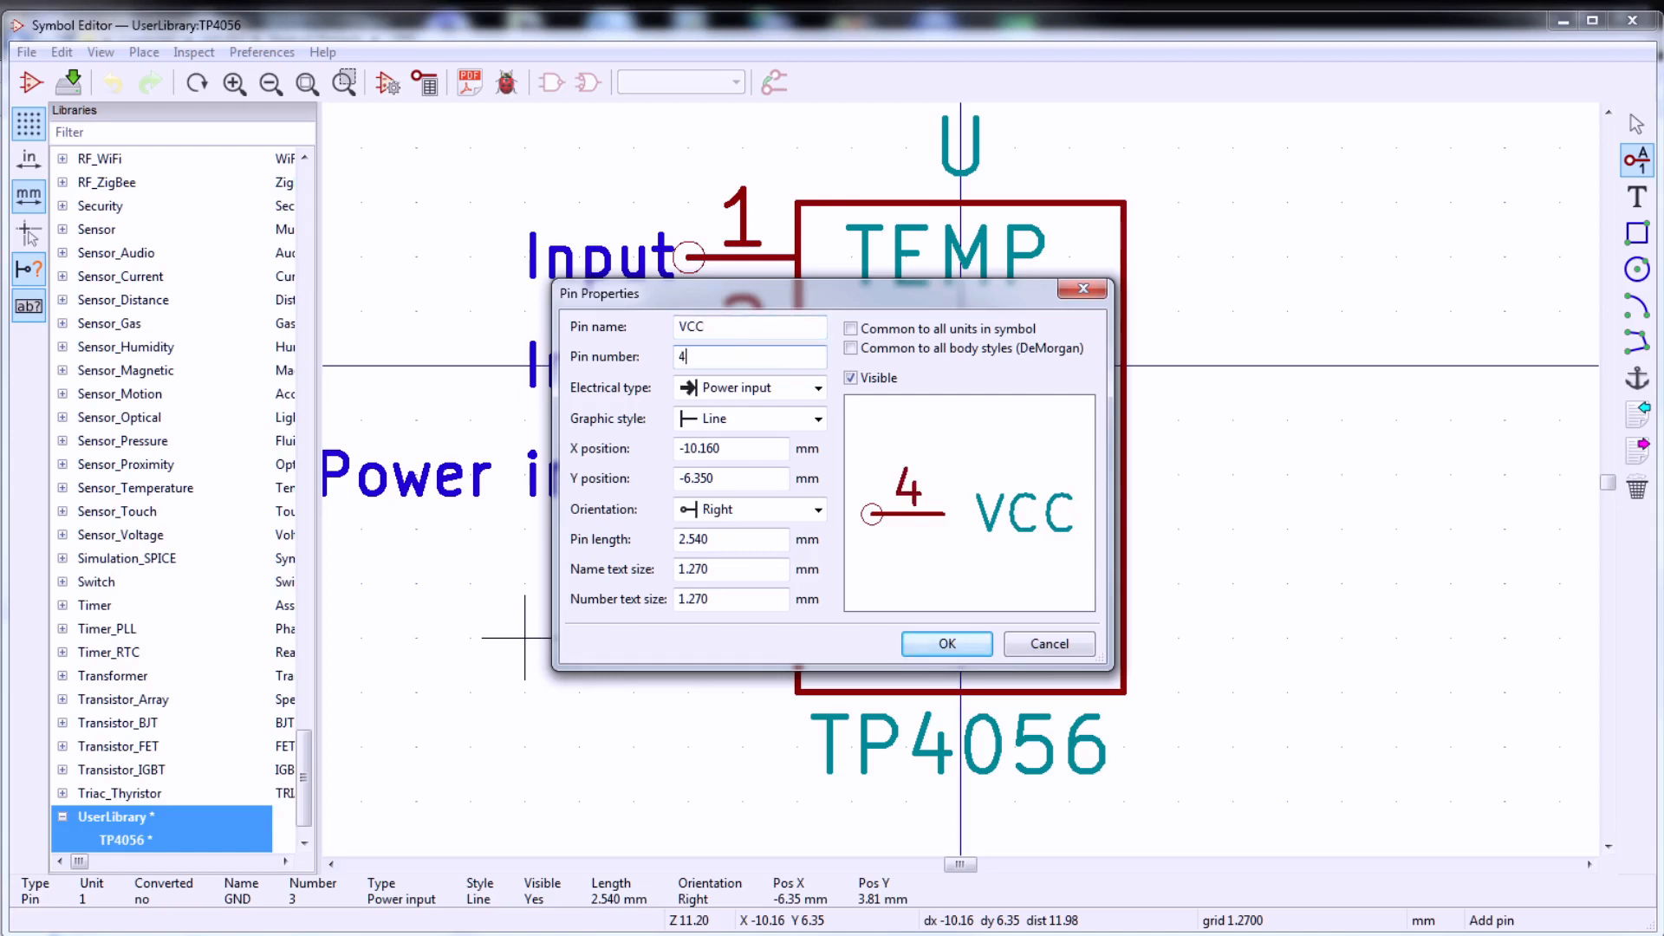
pyautogui.click(946, 643)
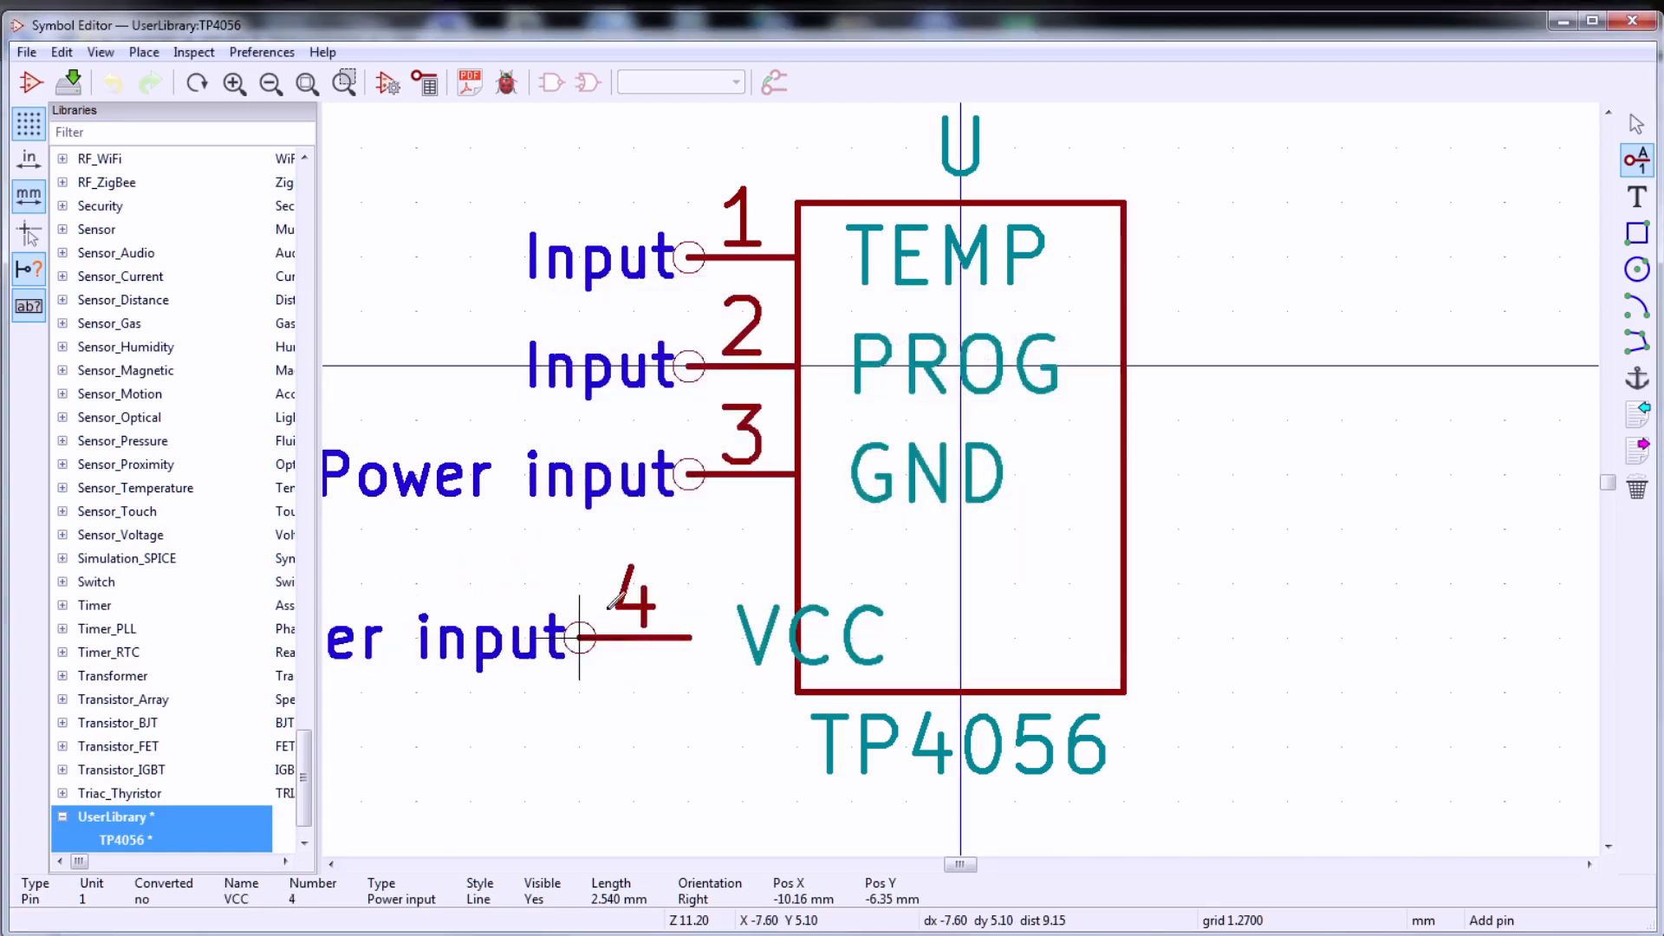
pyautogui.click(673, 600)
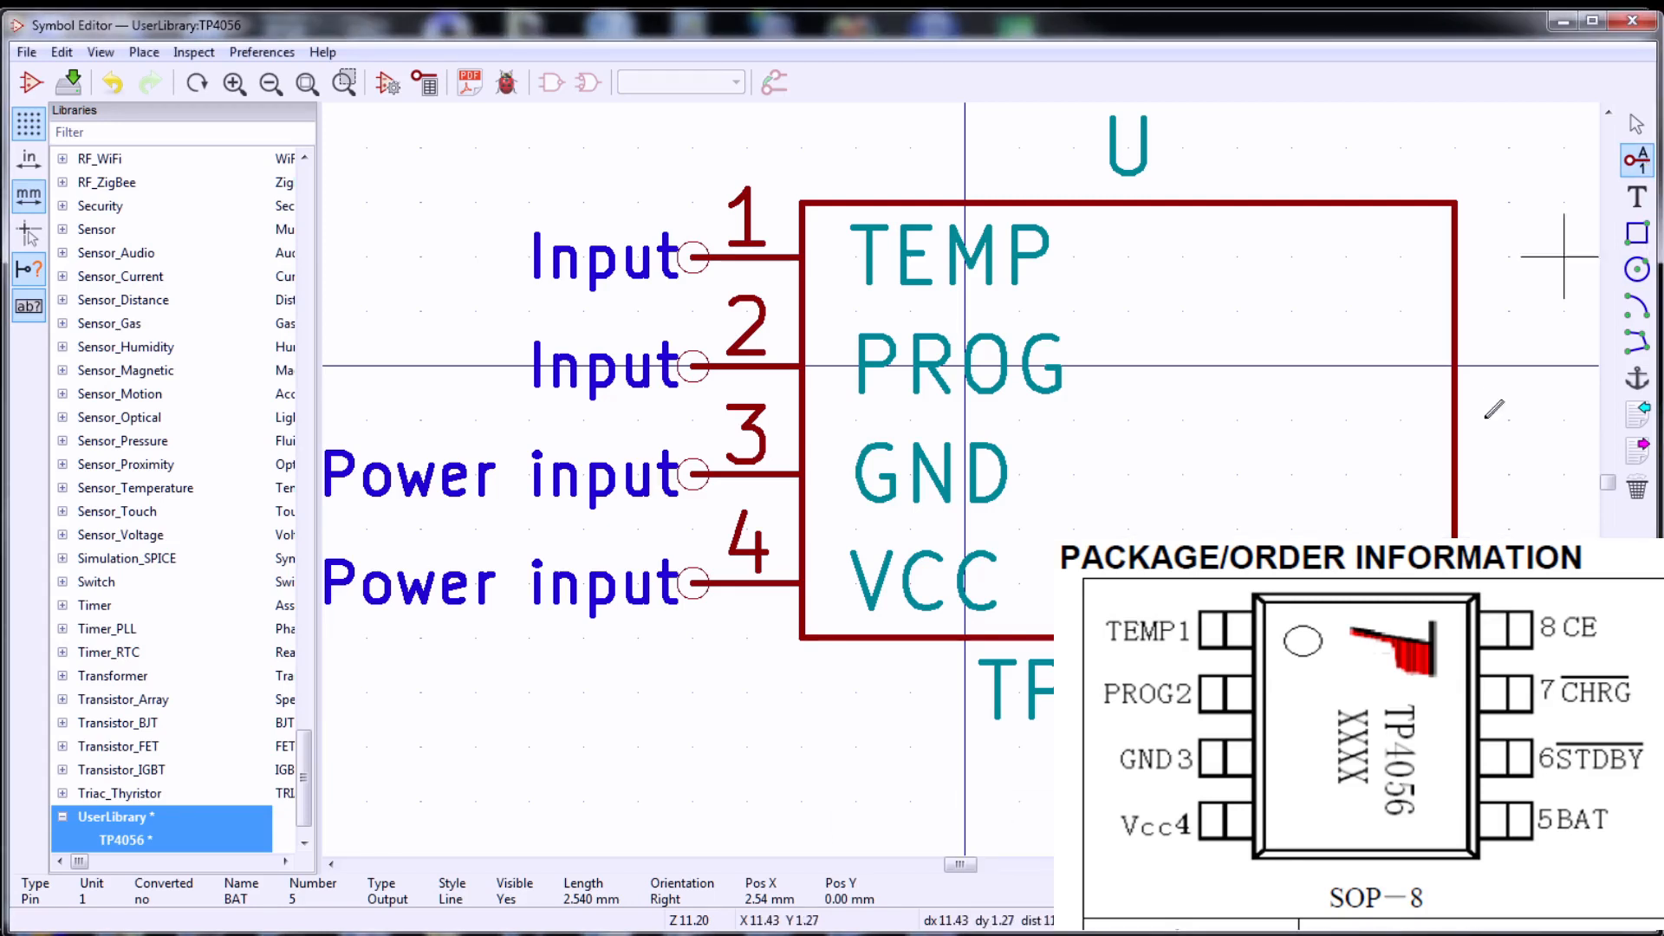
# - Add an output pin named BAT with number 5 and Left orientation on the body's right edge, level with VCC
pyautogui.click(1346, 529)
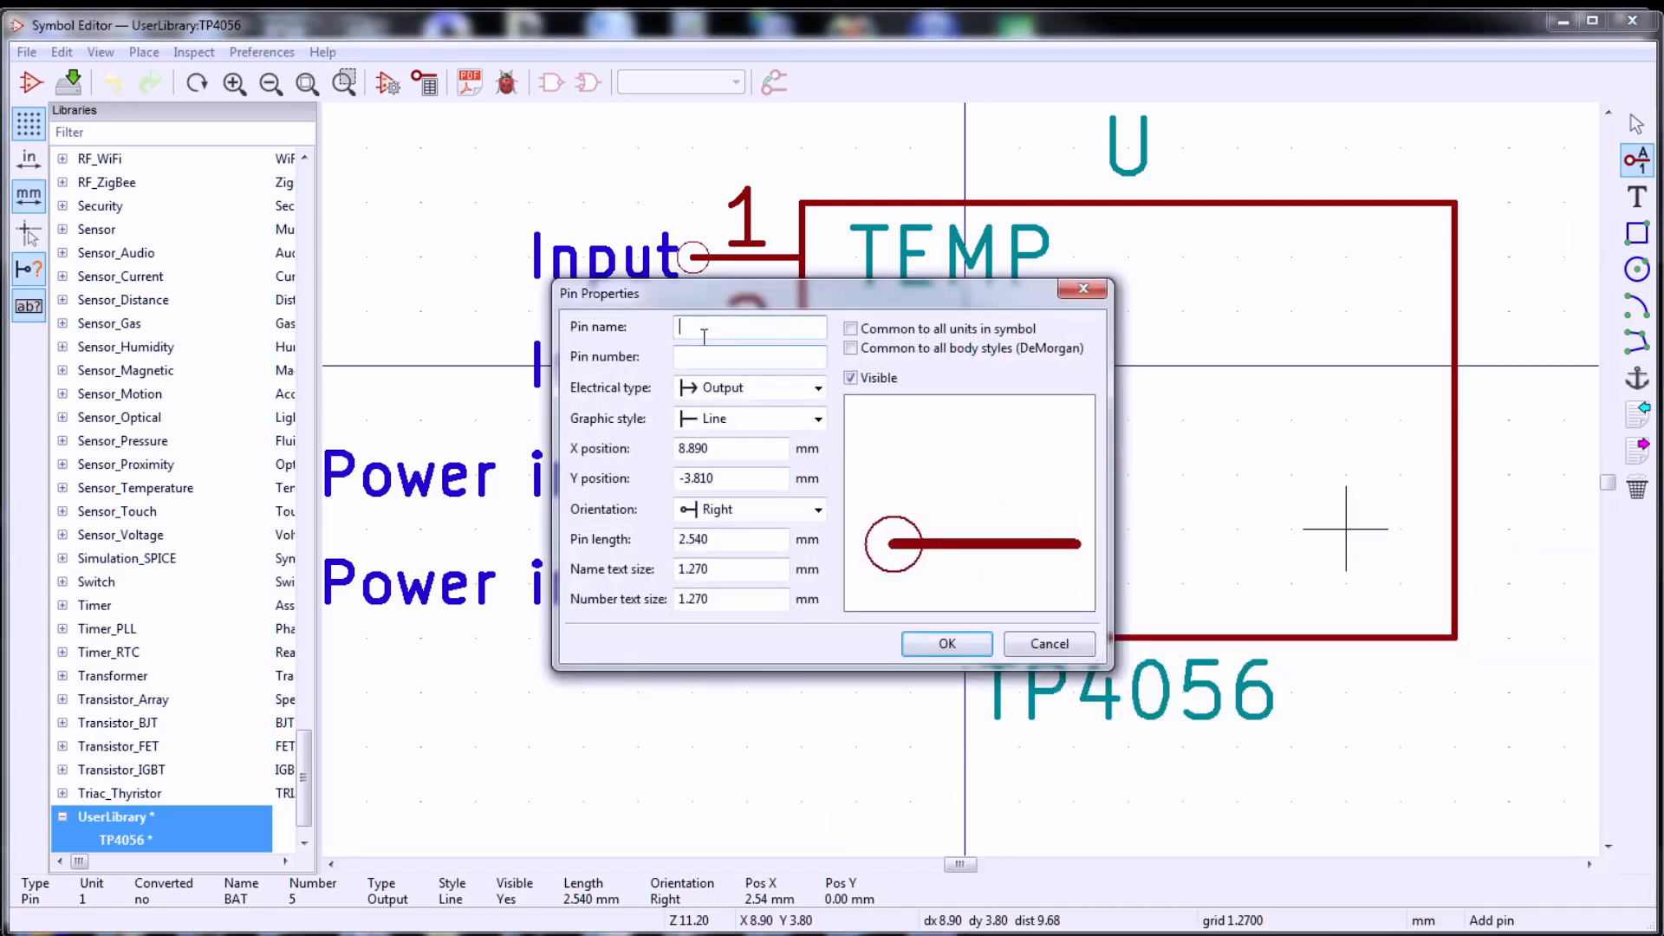
pyautogui.write('BAT')
pyautogui.press('Tab')
pyautogui.write('5')
pyautogui.press('Tab')
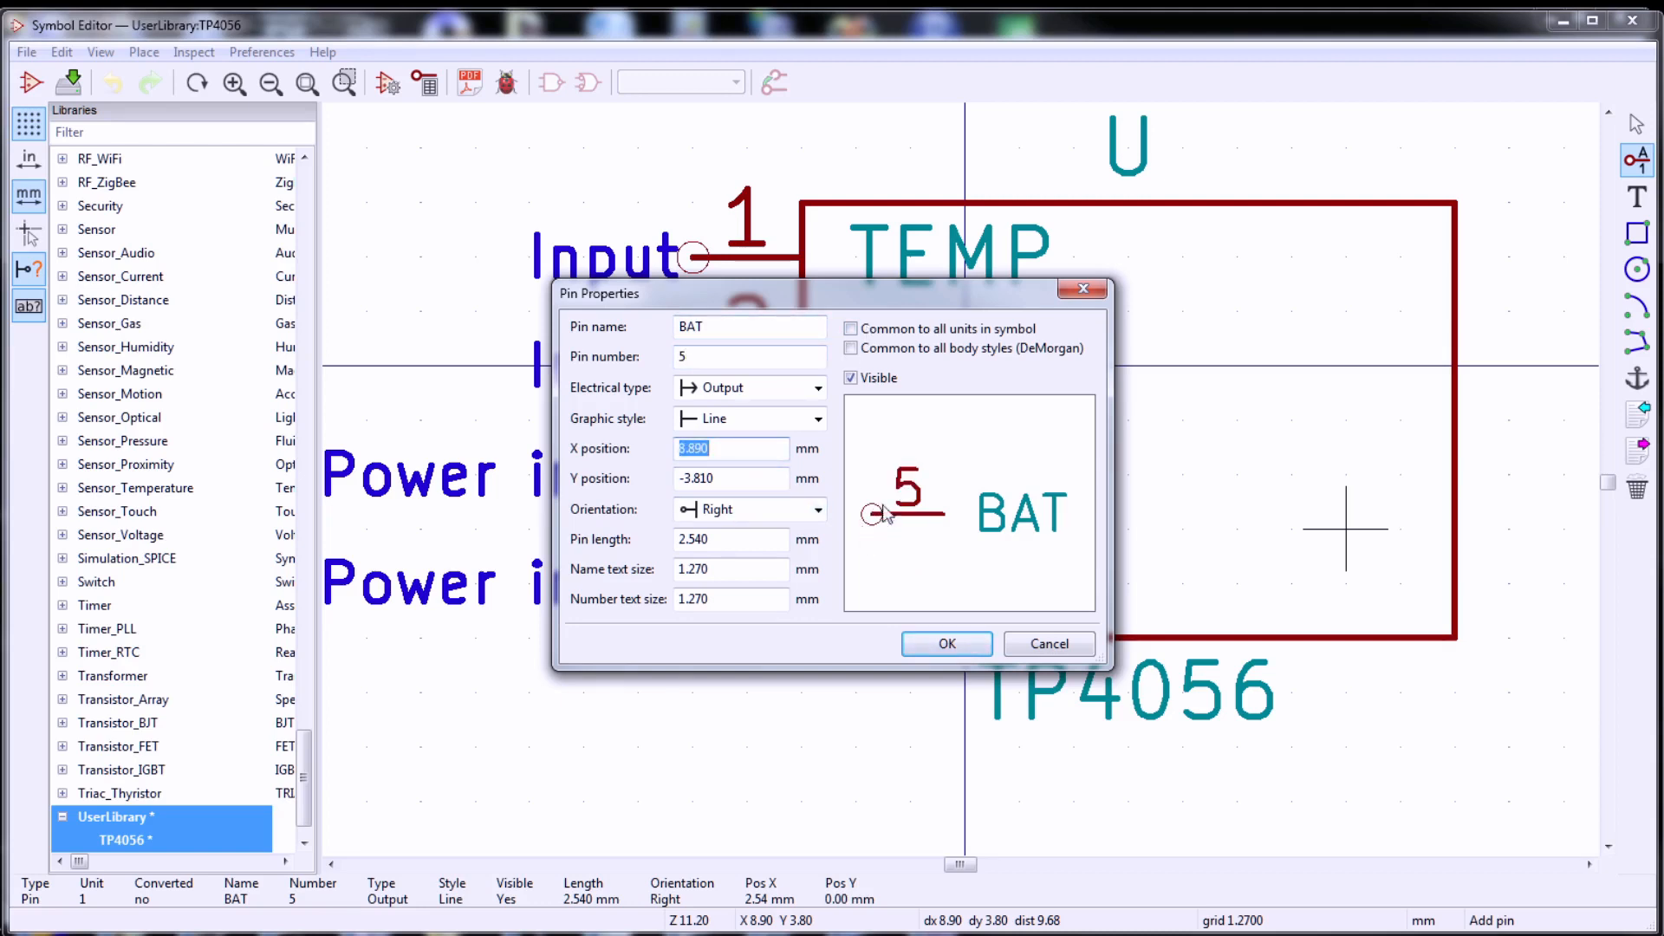
pyautogui.click(818, 509)
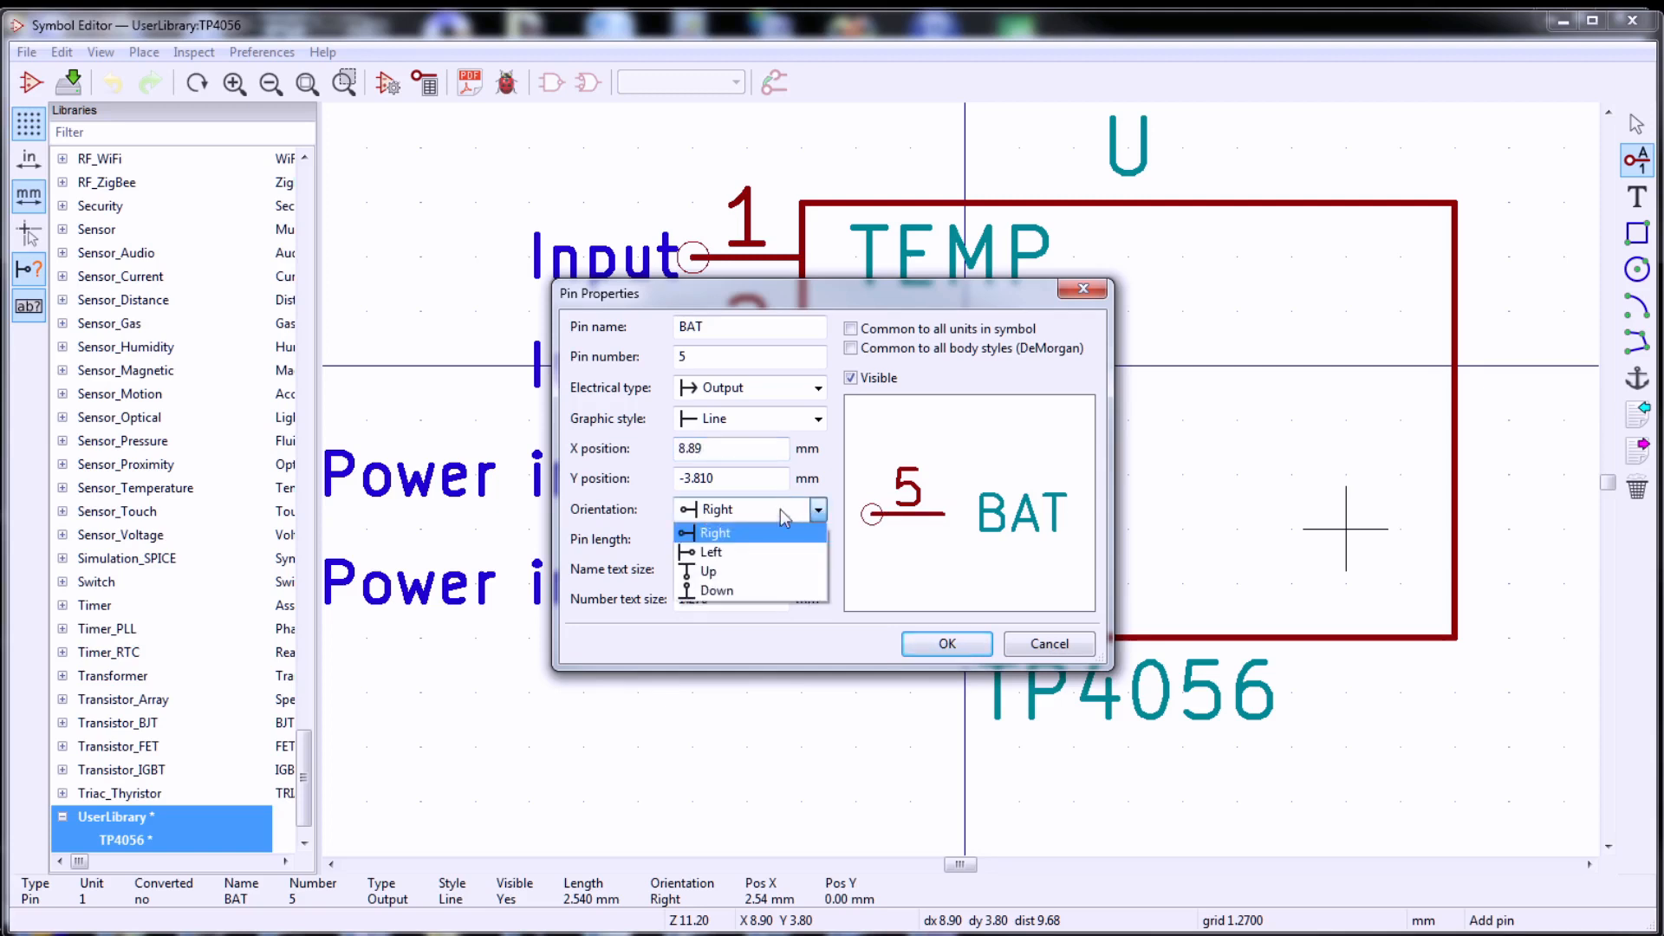
pyautogui.click(780, 548)
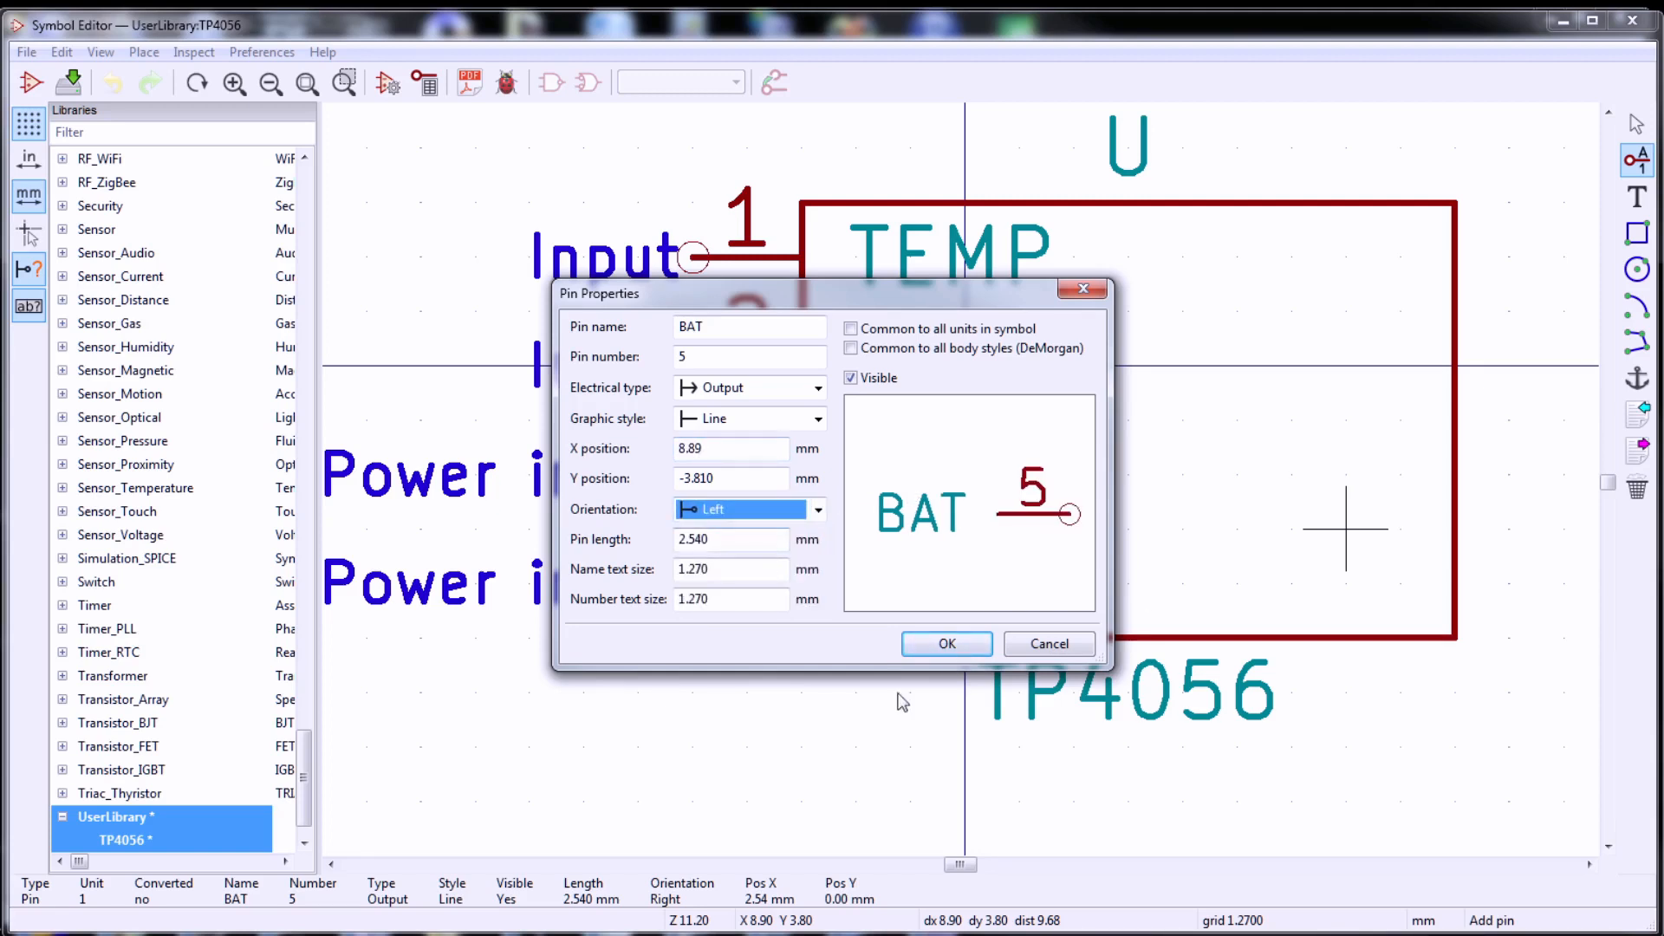
pyautogui.click(946, 644)
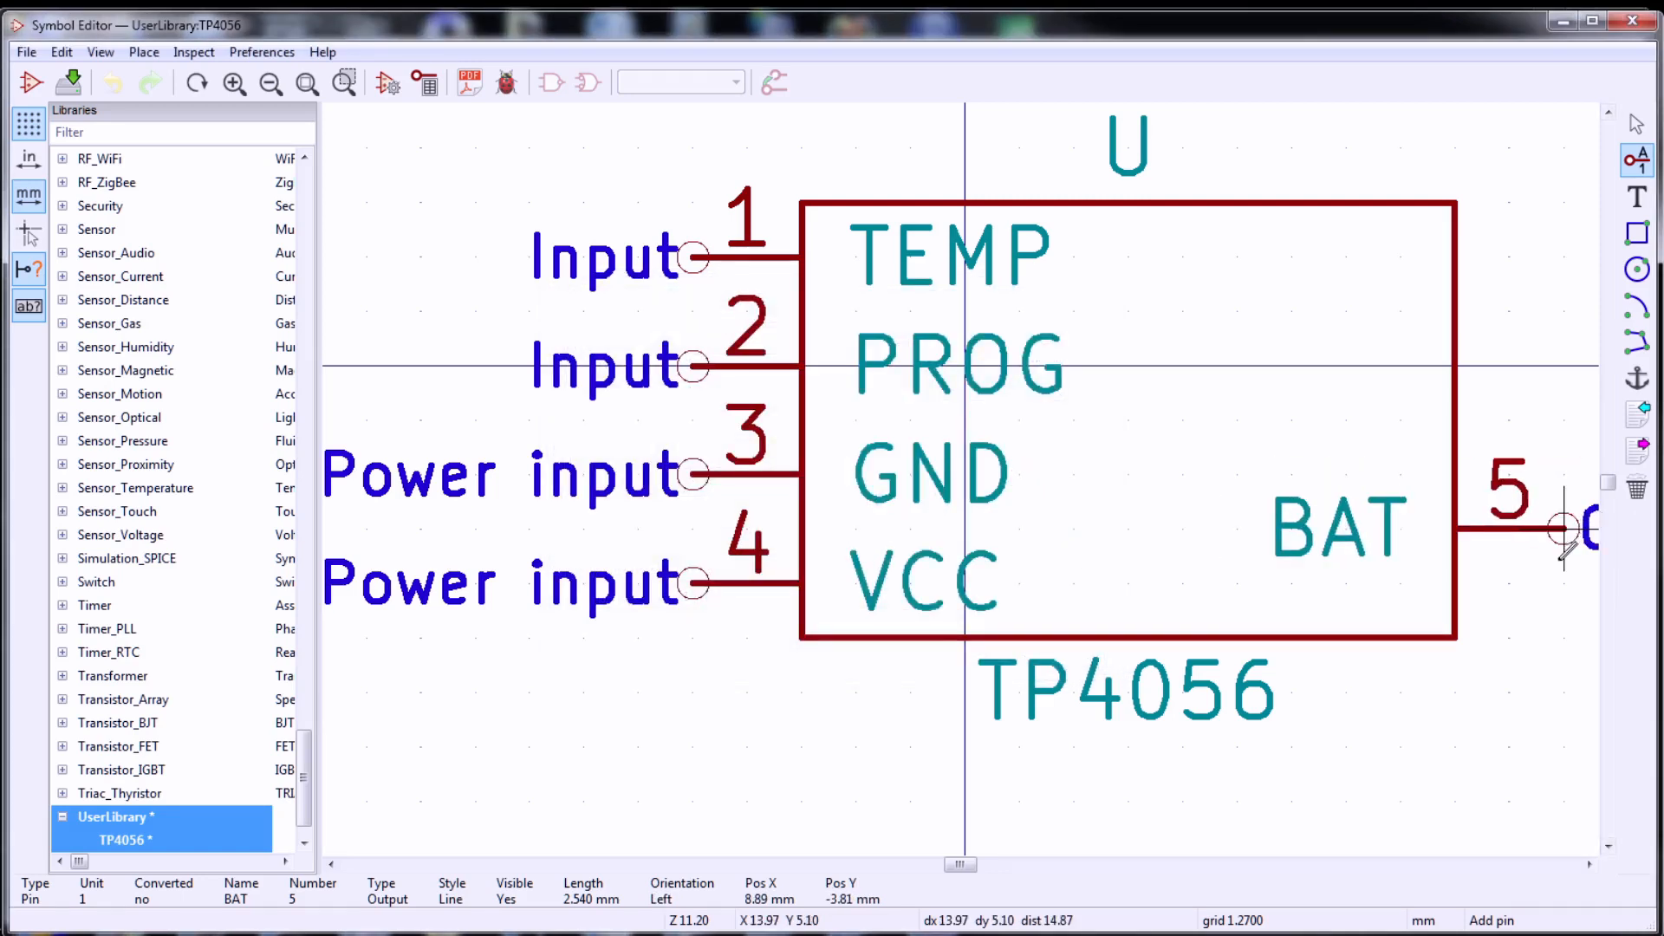
pyautogui.click(1565, 582)
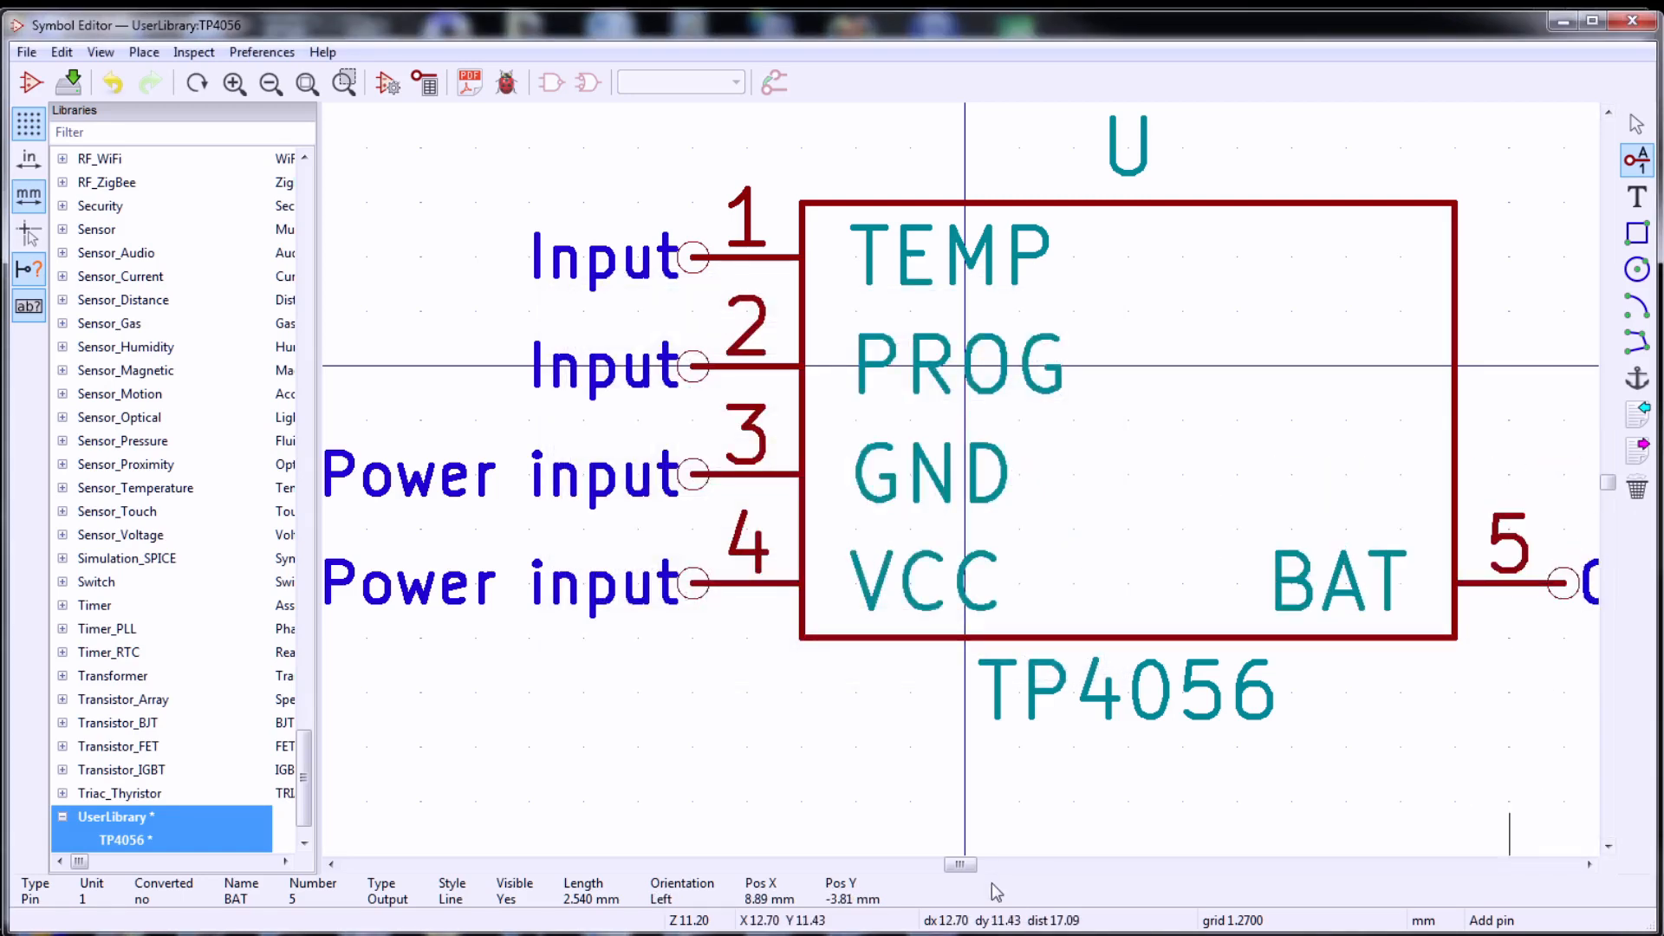
# - Add an output pin named STDBY with number 6 on the body's right edge, level with the GND pin
pyautogui.moveTo(962, 864)
pyautogui.mouseDown()
pyautogui.moveTo(986, 867)
pyautogui.moveTo(970, 873)
pyautogui.mouseUp()
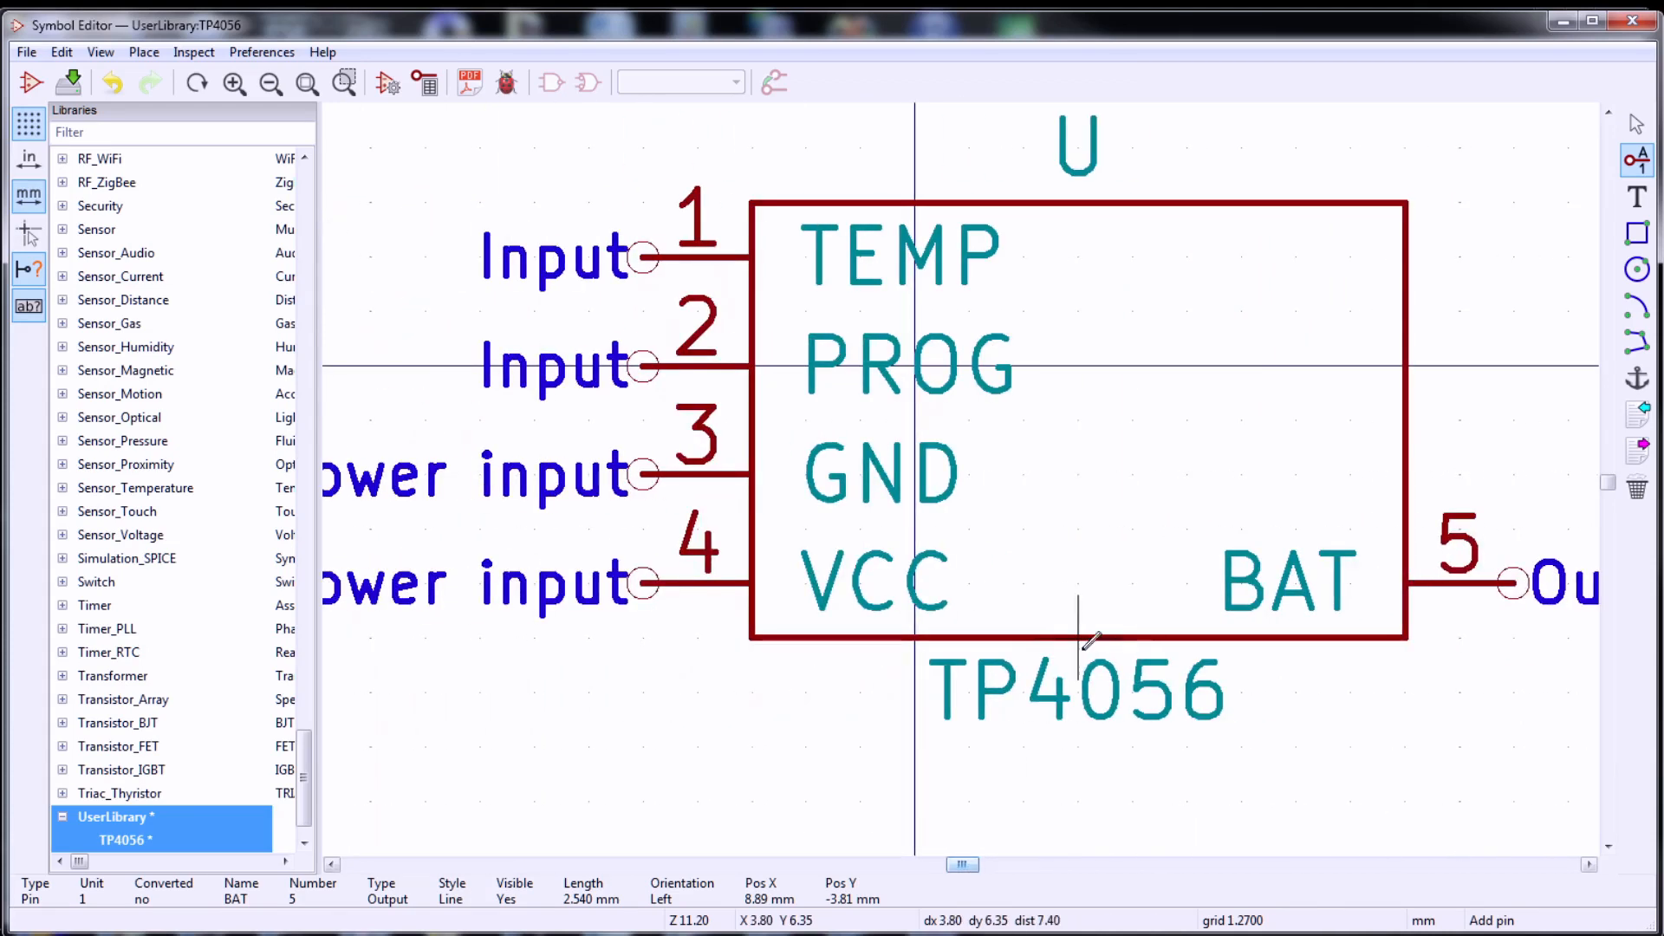
pyautogui.scroll(-1, 1087, 636)
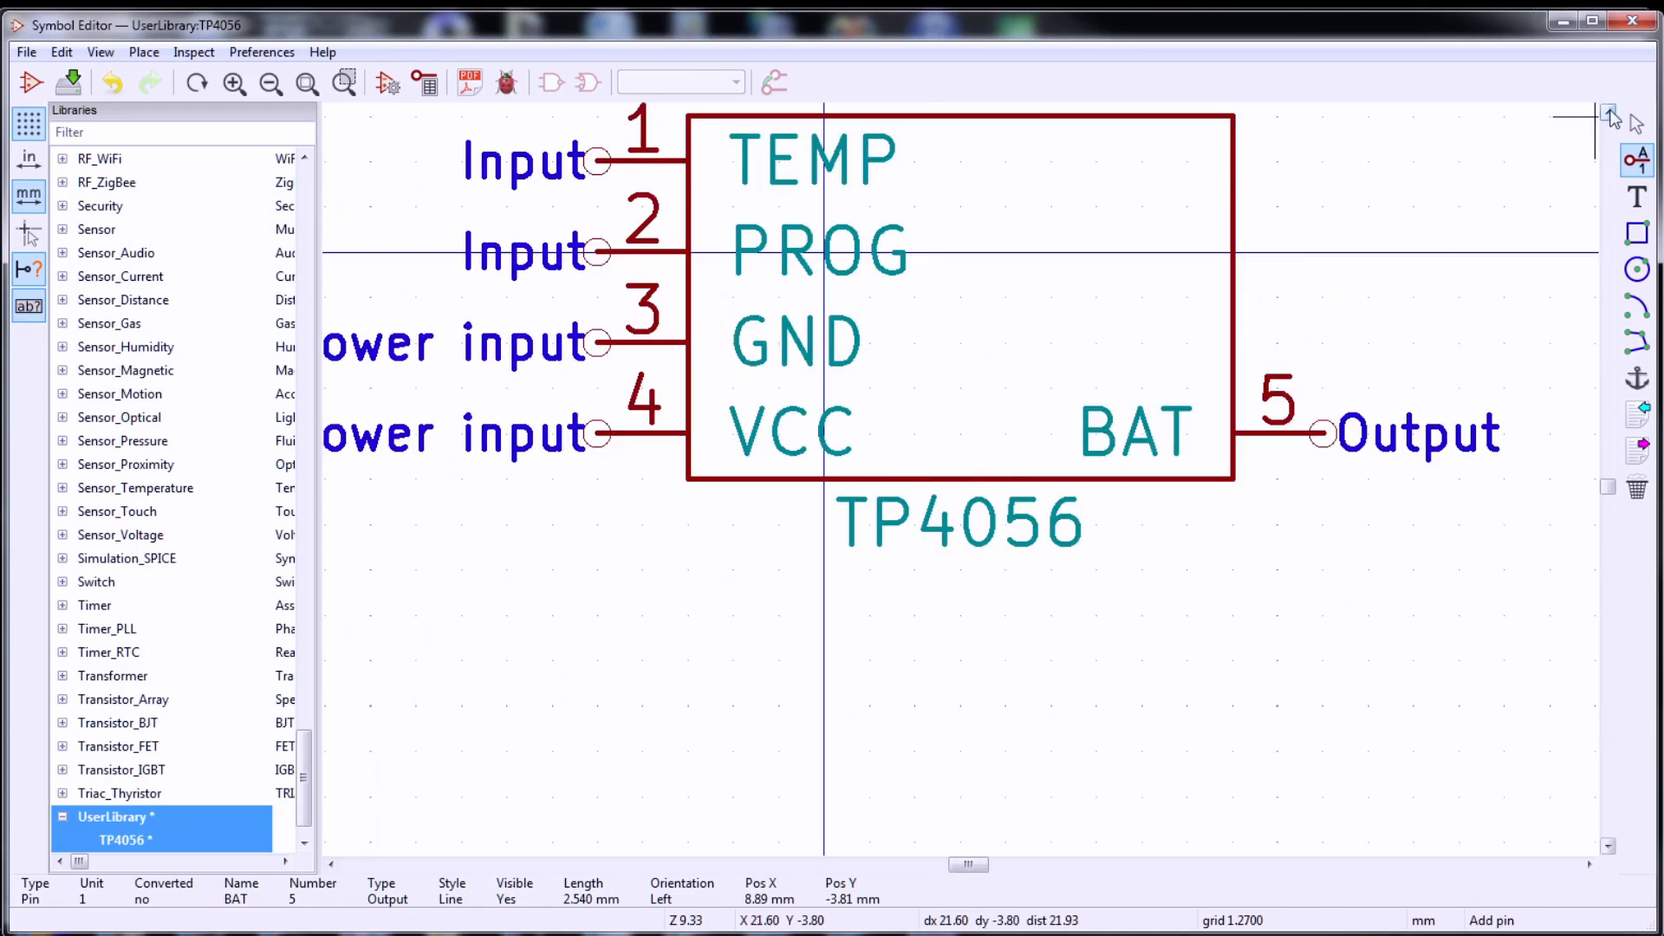
pyautogui.click(1609, 113)
pyautogui.click(1609, 113)
pyautogui.click(1609, 113)
pyautogui.click(1608, 113)
pyautogui.click(1609, 113)
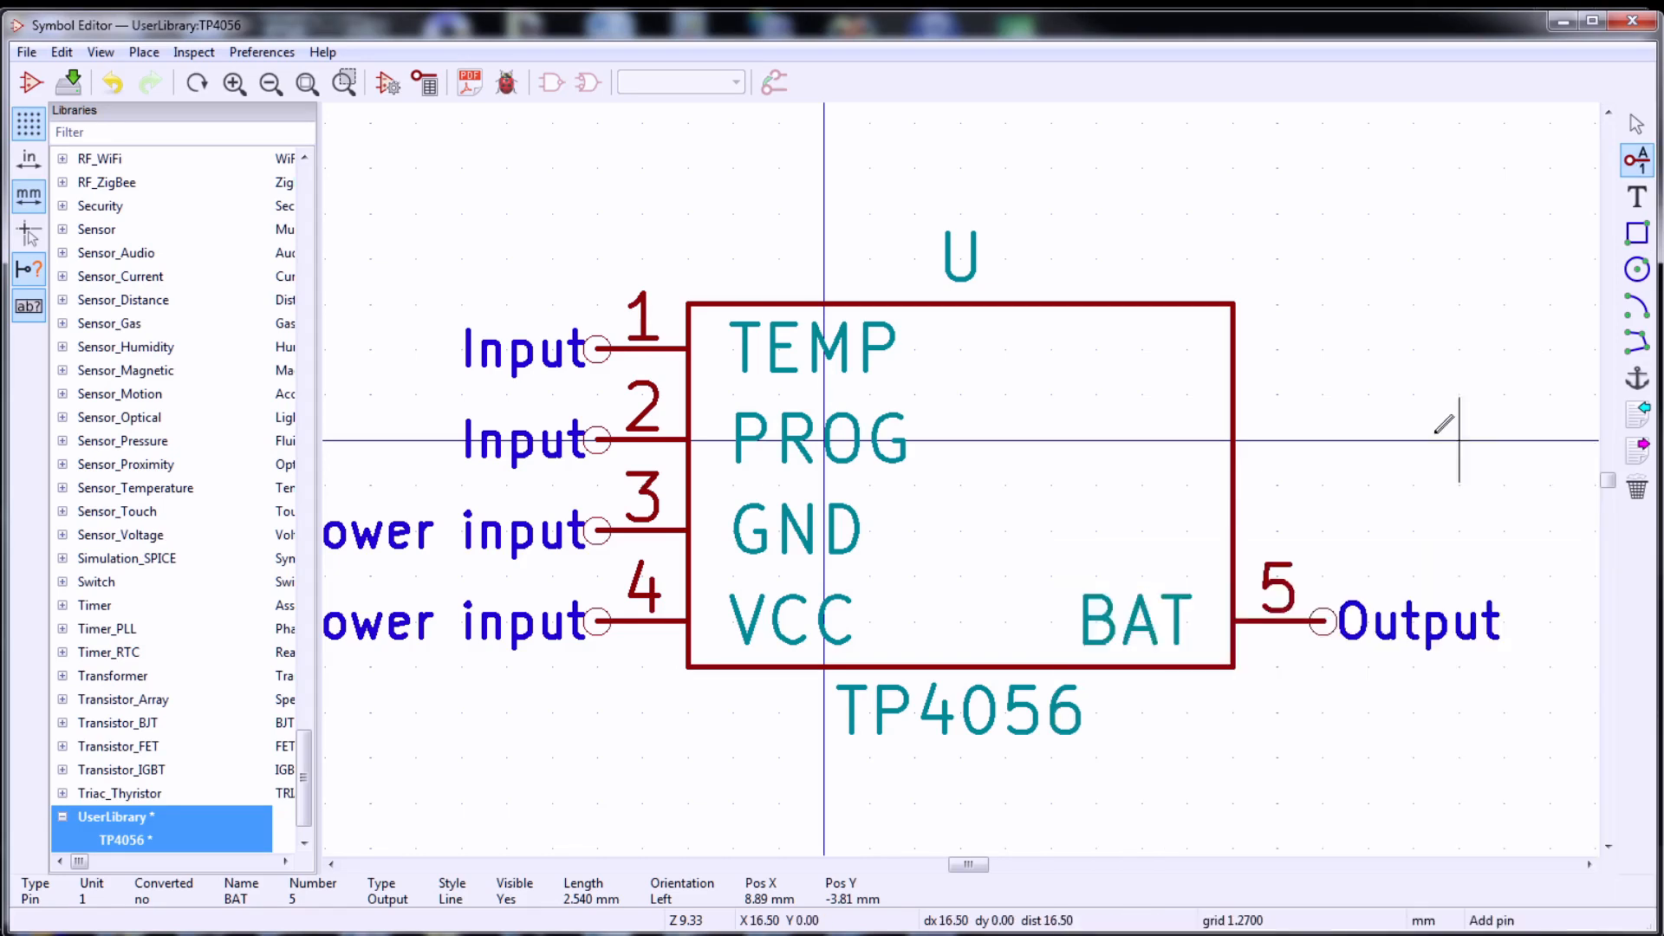
pyautogui.click(1278, 486)
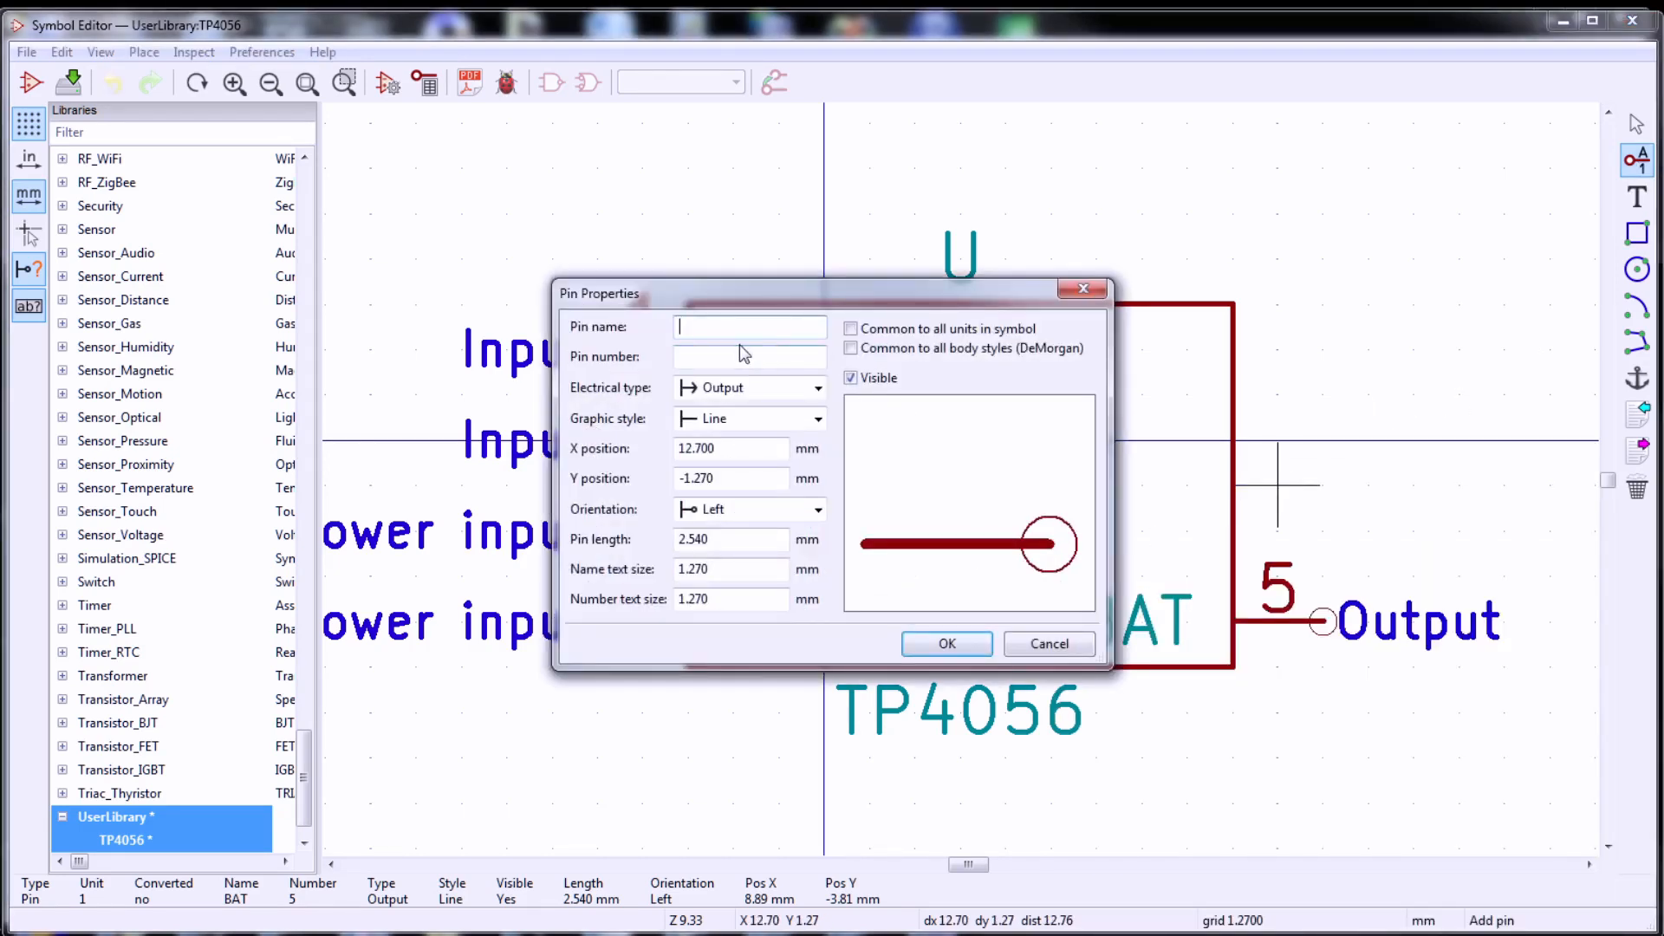
pyautogui.write('STDBY')
pyautogui.press('Tab')
pyautogui.write('6')
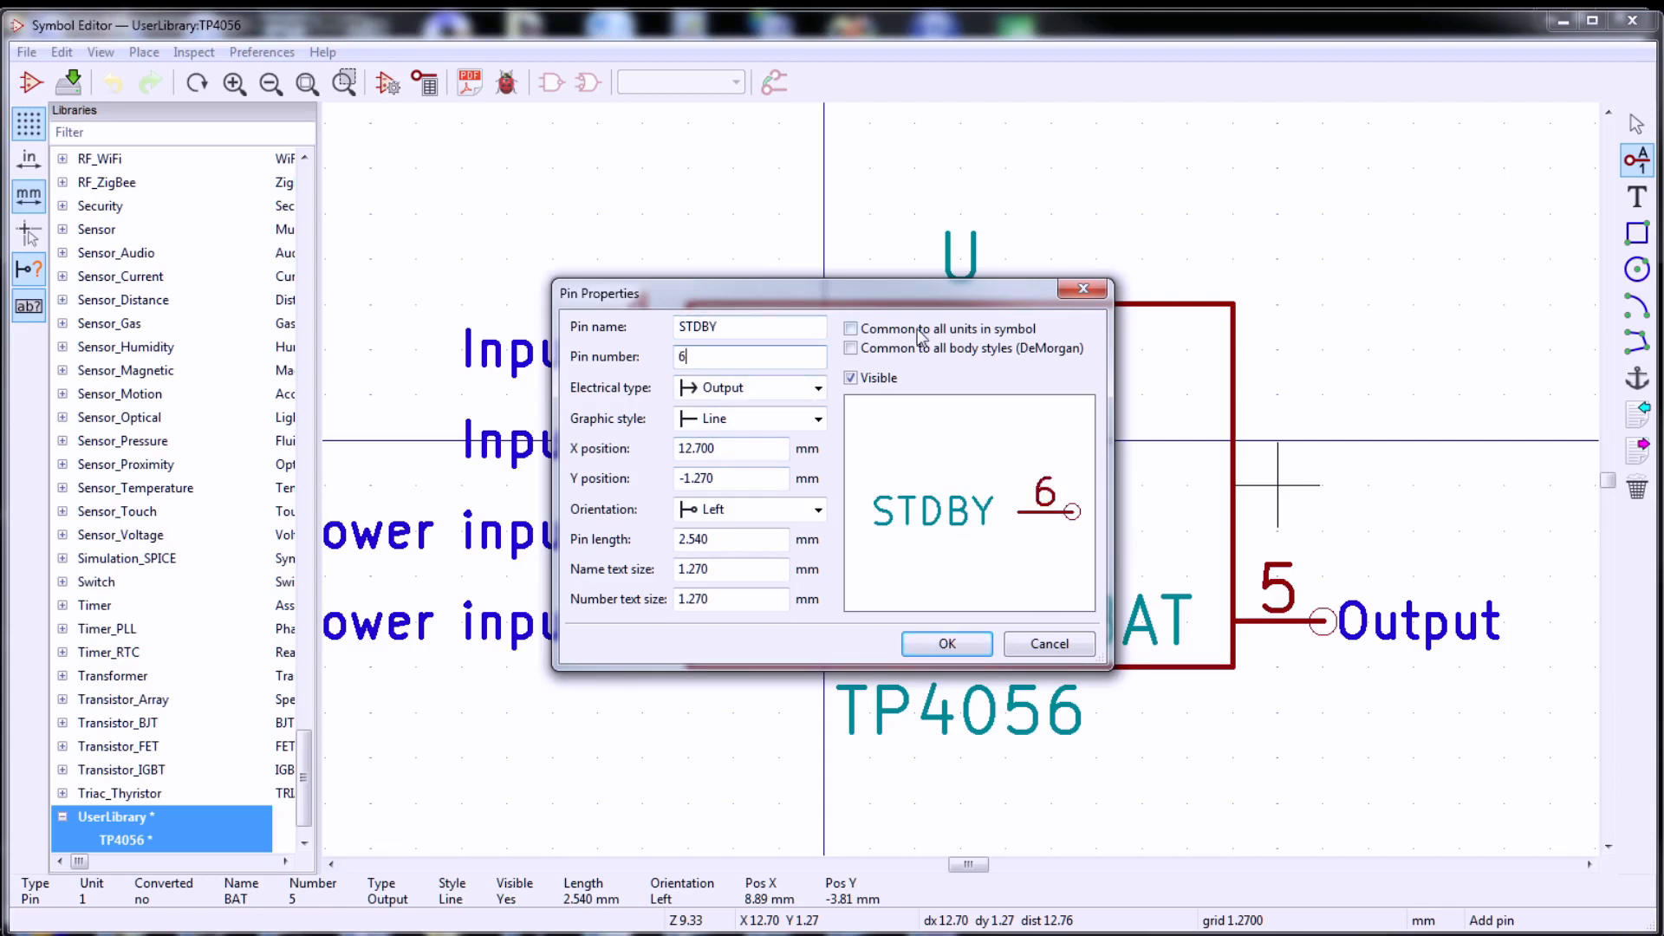
pyautogui.click(947, 644)
pyautogui.click(1322, 529)
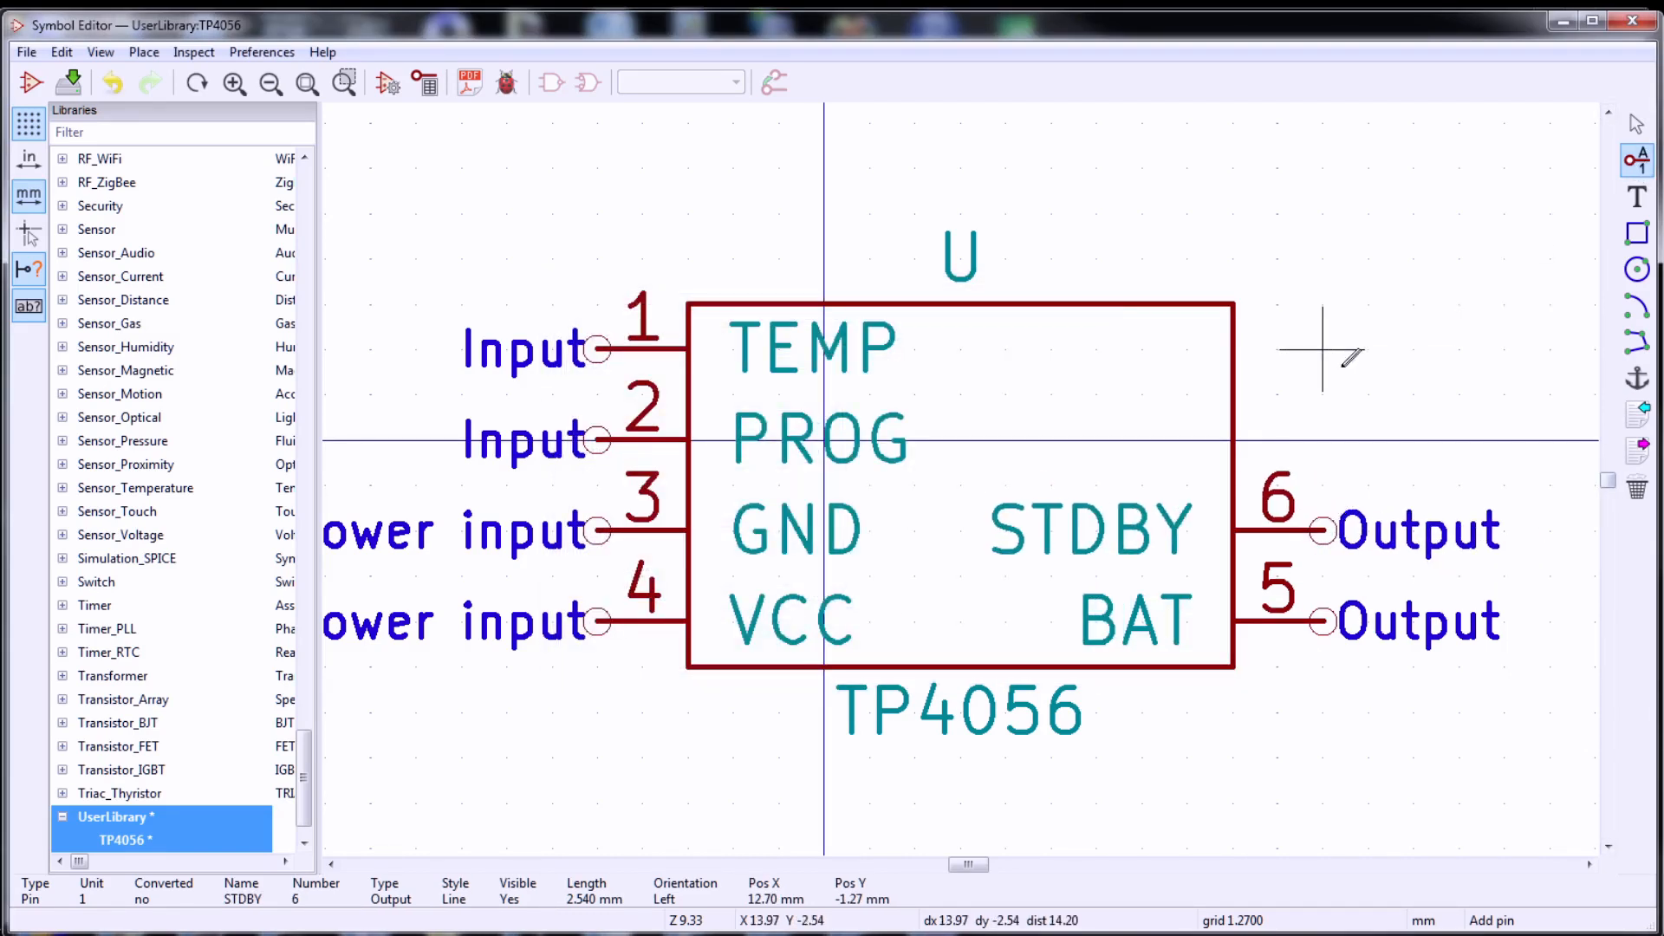
# - Add an output pin named CHRG with number 7 on the body's right edge, level with the PROG pin
pyautogui.click(1318, 394)
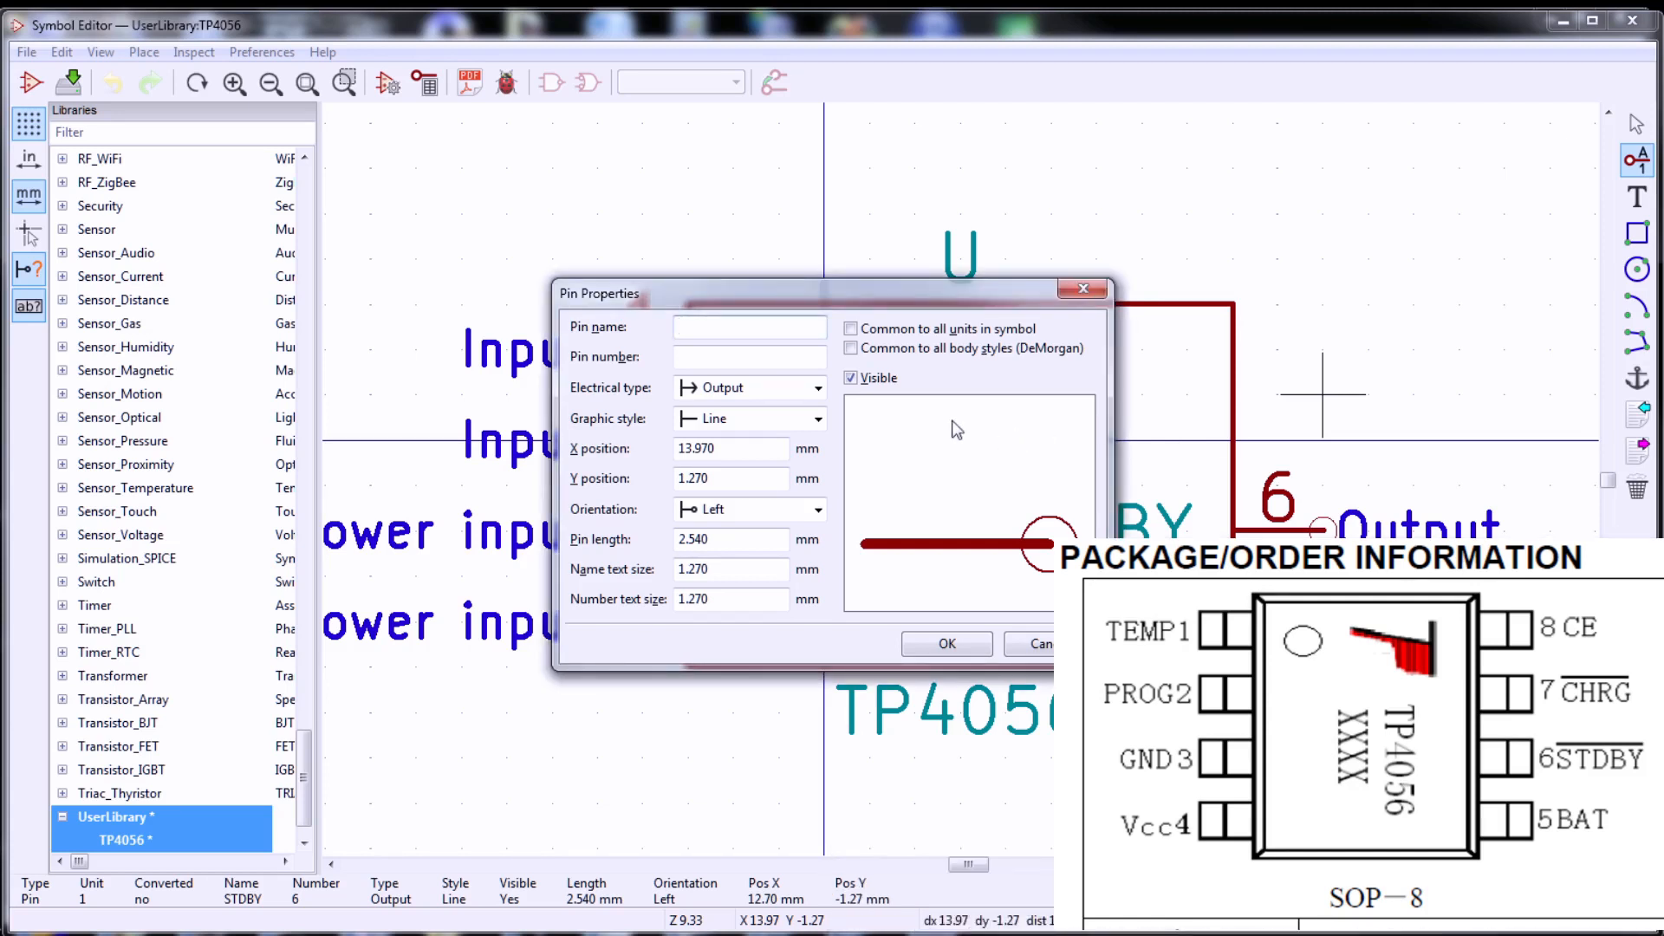
pyautogui.write('CHRG')
pyautogui.press('Tab')
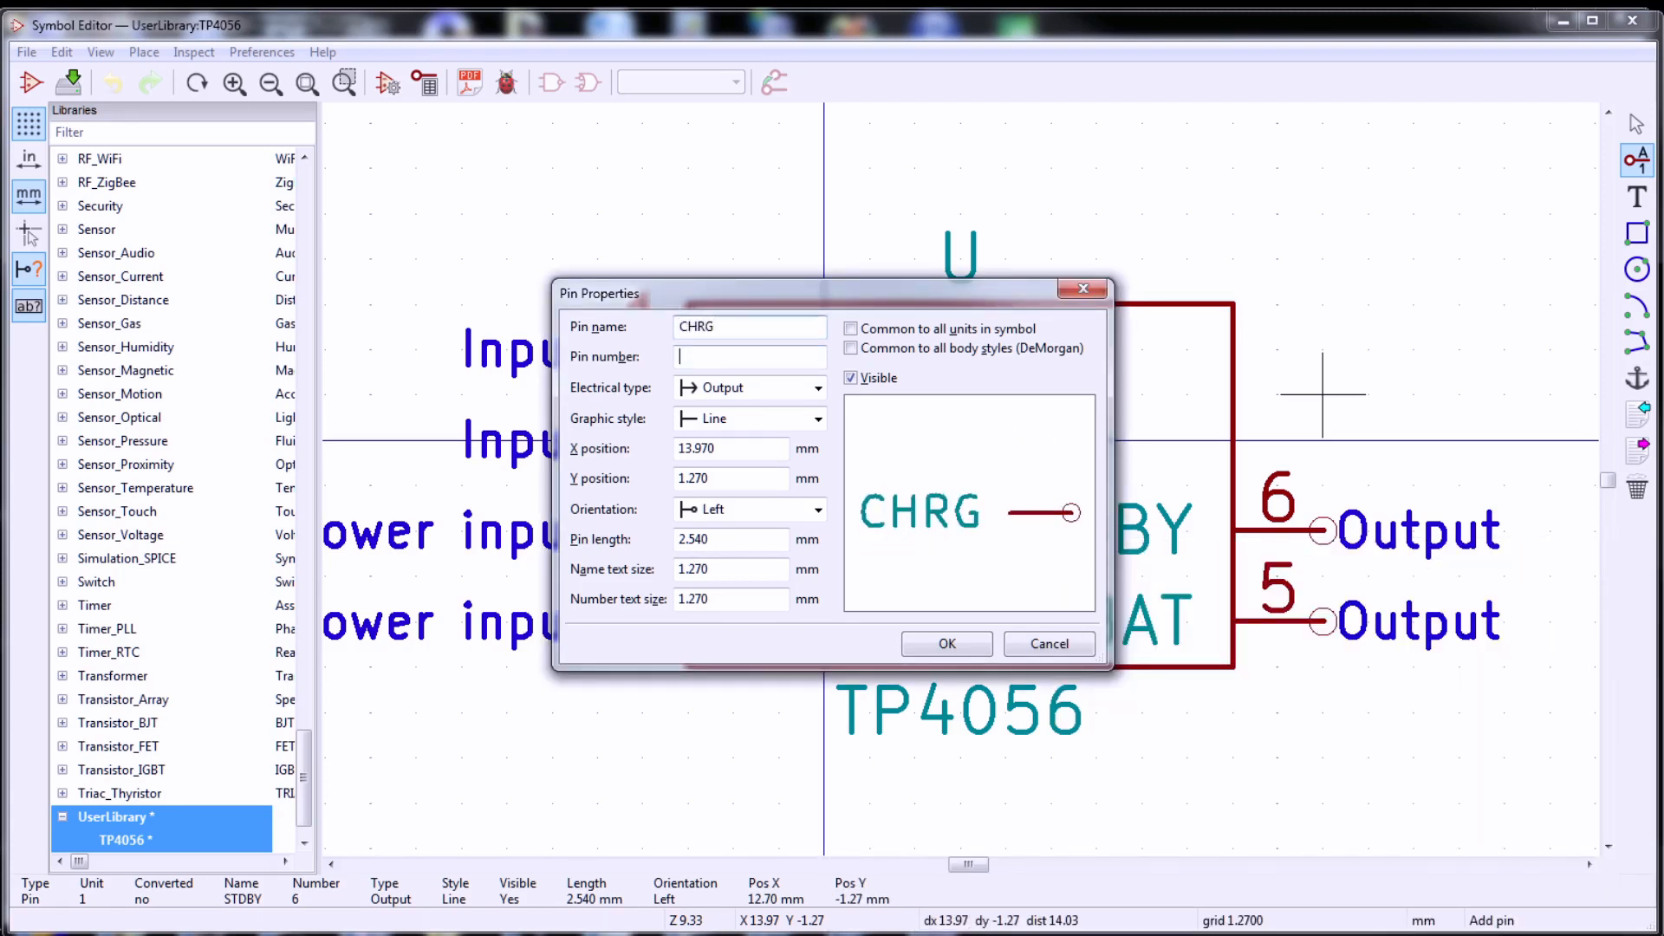
pyautogui.click(986, 646)
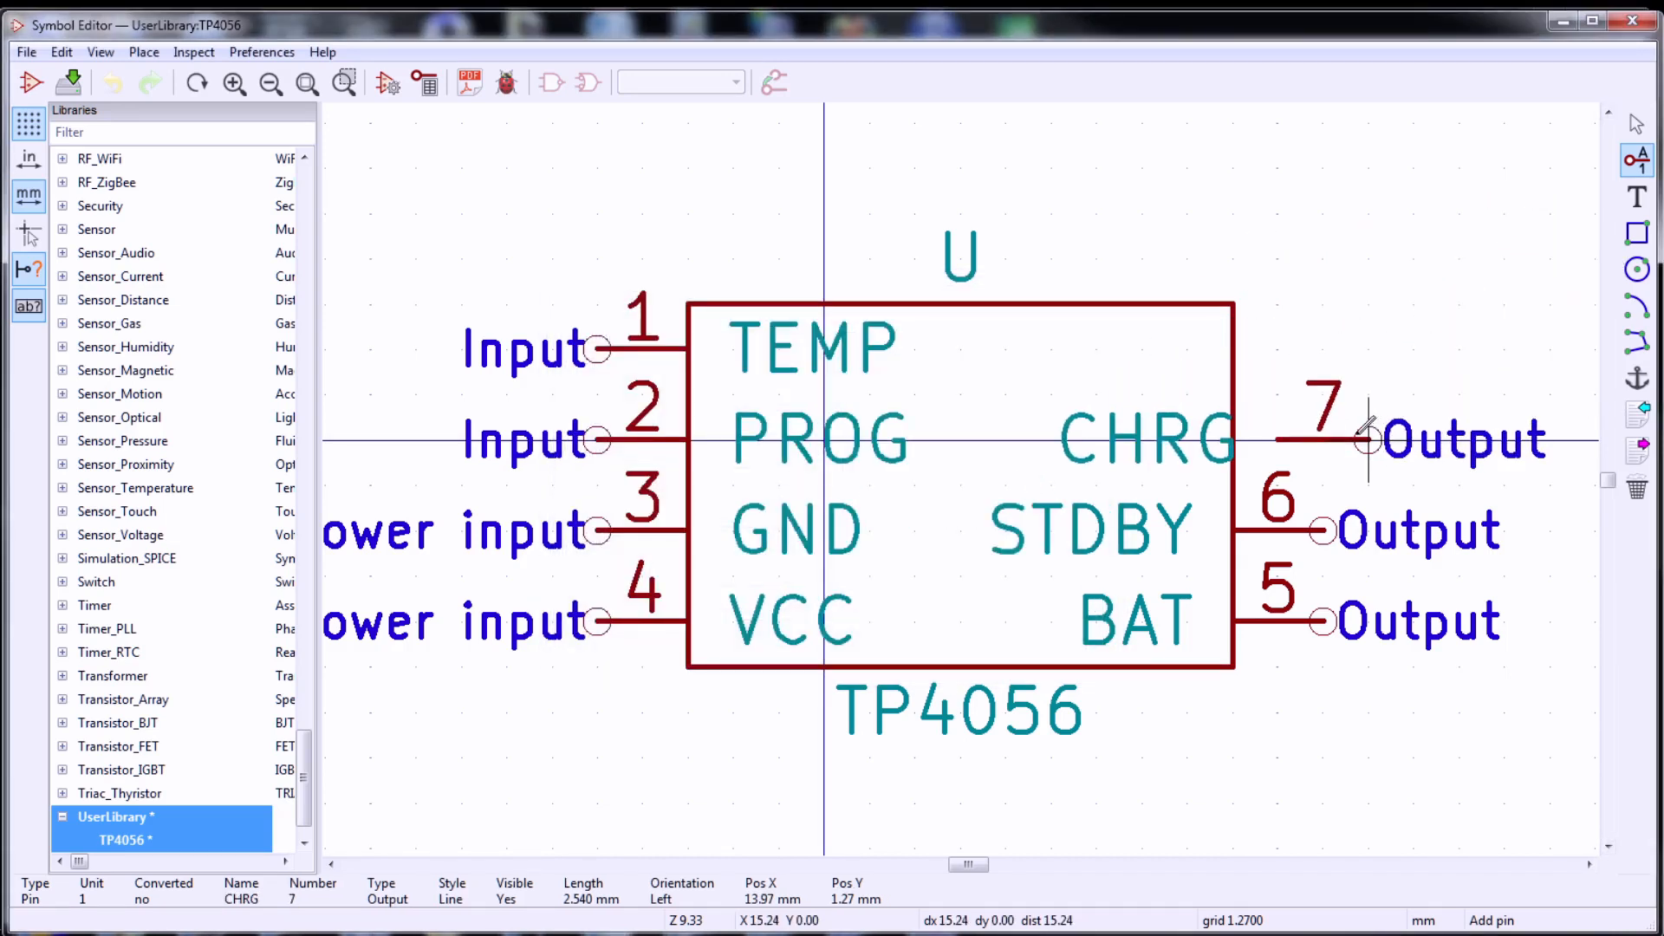
pyautogui.click(1330, 433)
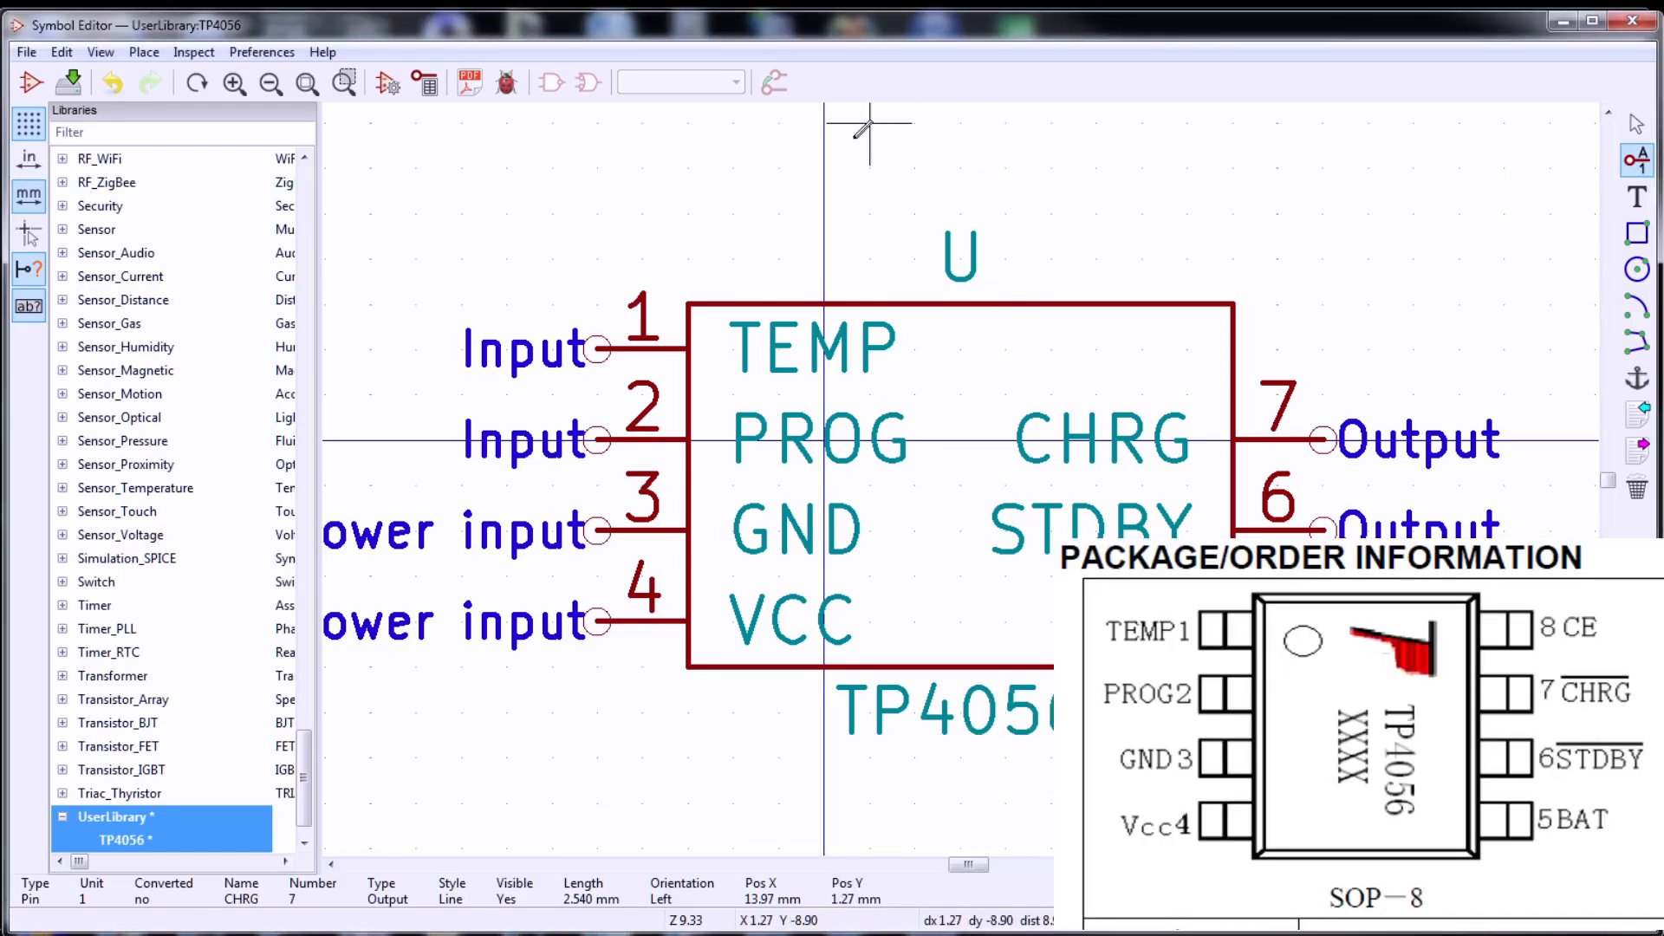
# - Add an output pin named CE with number 8 on the body's right edge, level with the TEMP pin
pyautogui.click(823, 167)
pyautogui.write('CE')
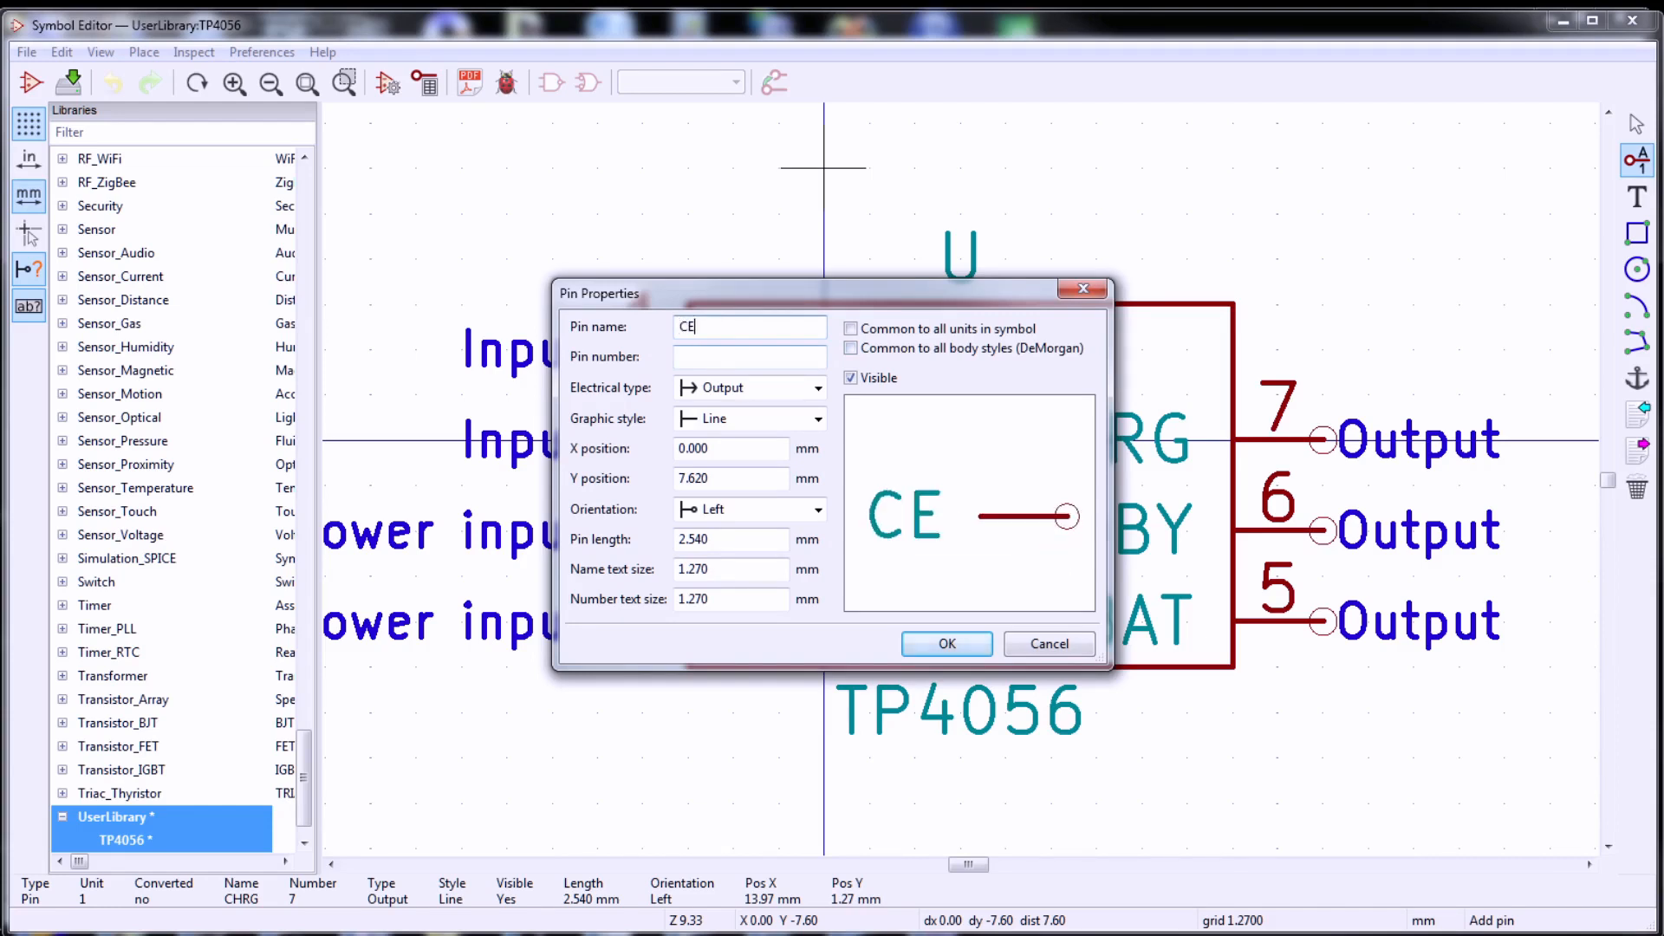
pyautogui.write('8')
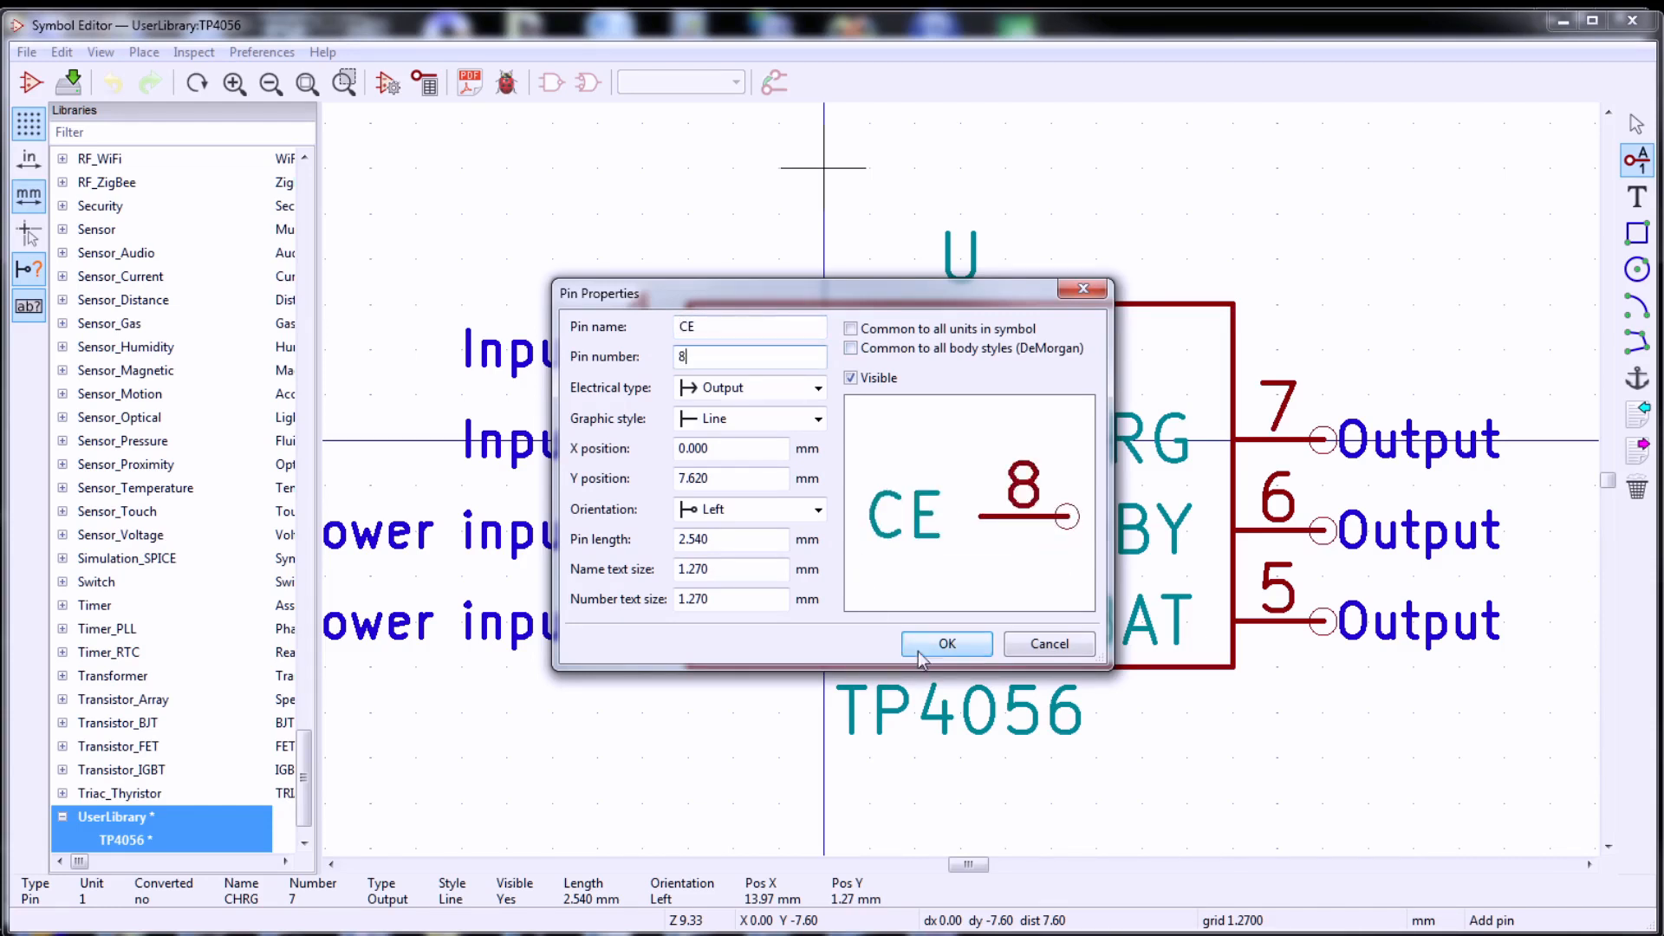
pyautogui.click(947, 643)
pyautogui.click(1322, 349)
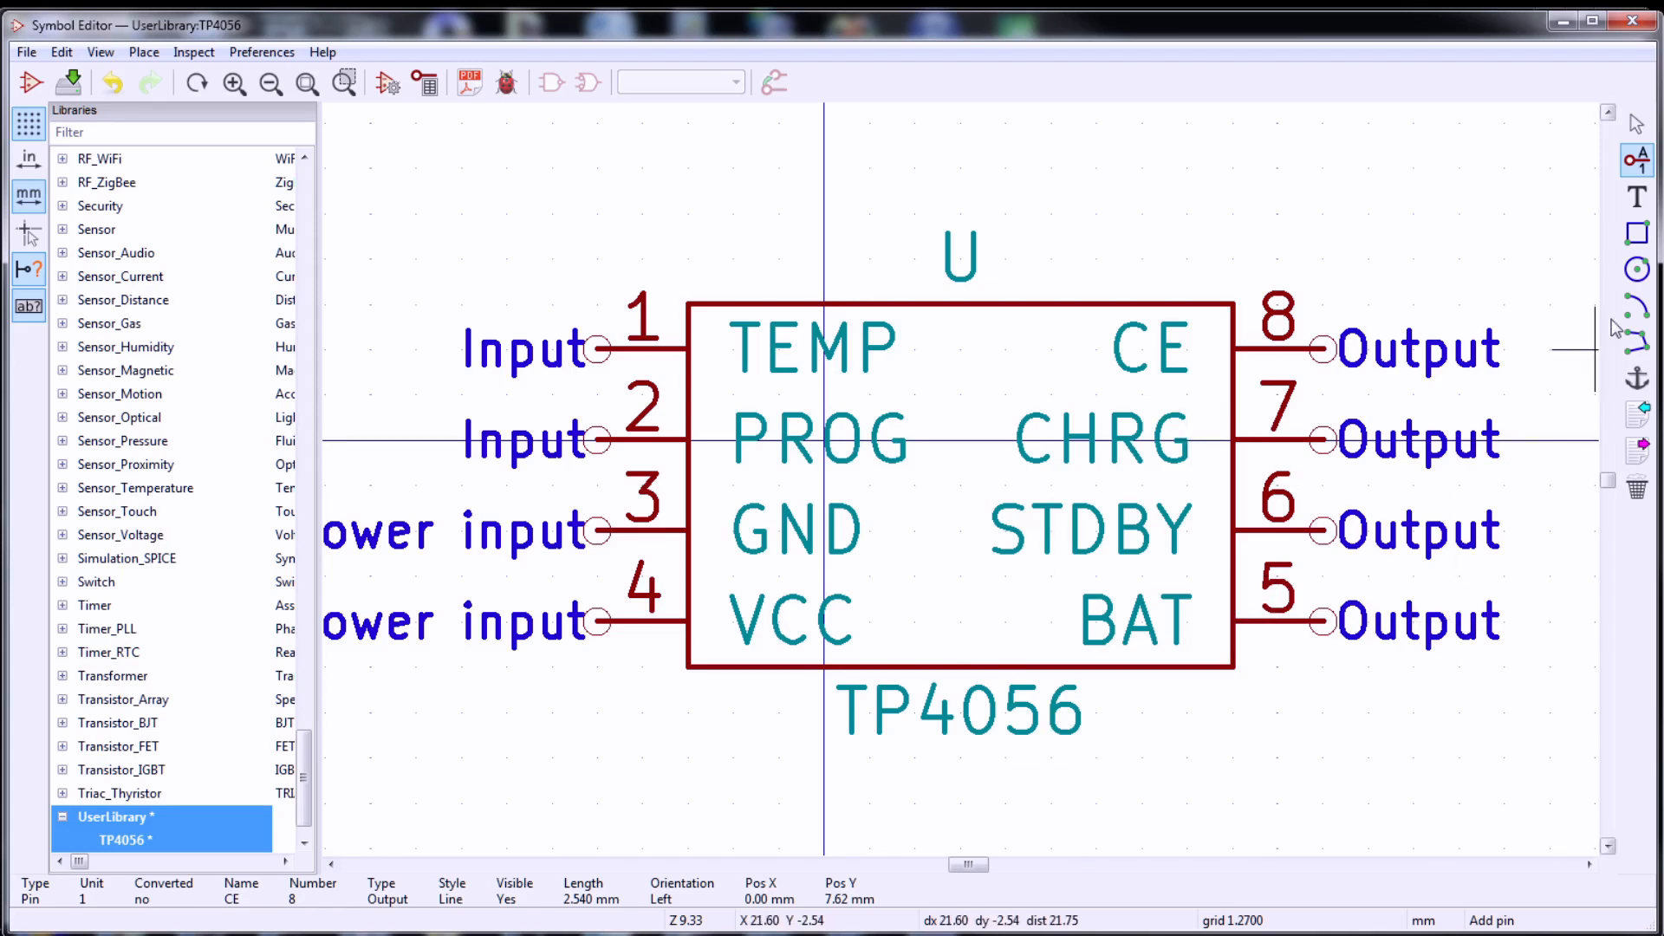
# - Set the graphic style of the CHRG pin to Inverted
pyautogui.click(1636, 124)
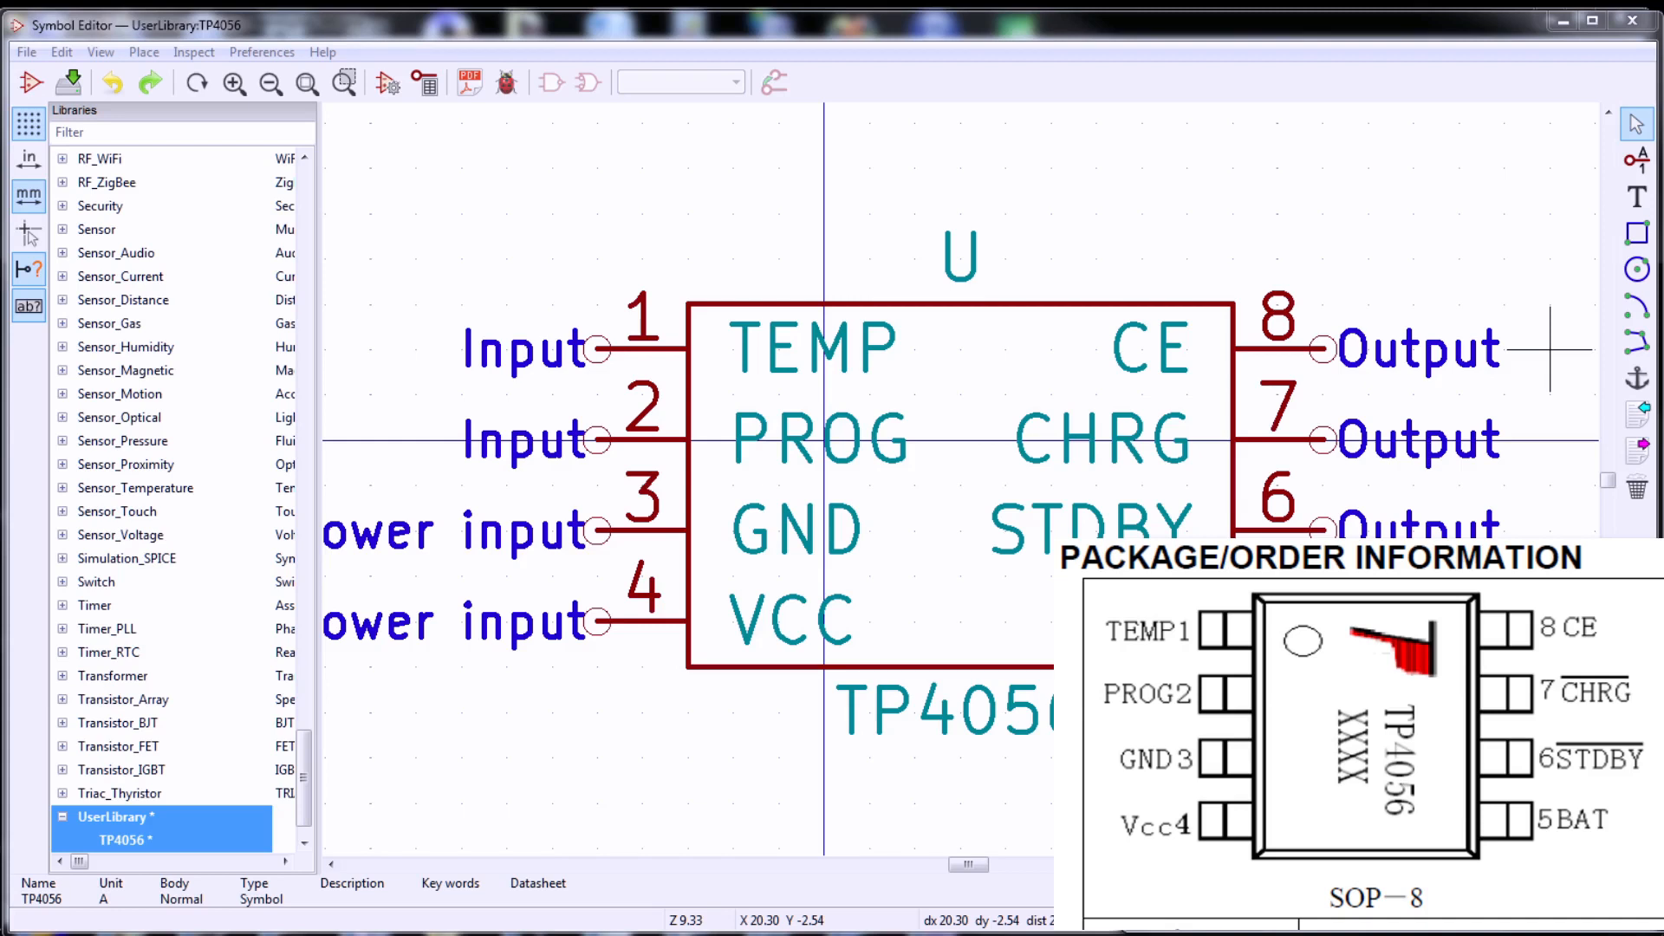
pyautogui.doubleClick(1271, 448)
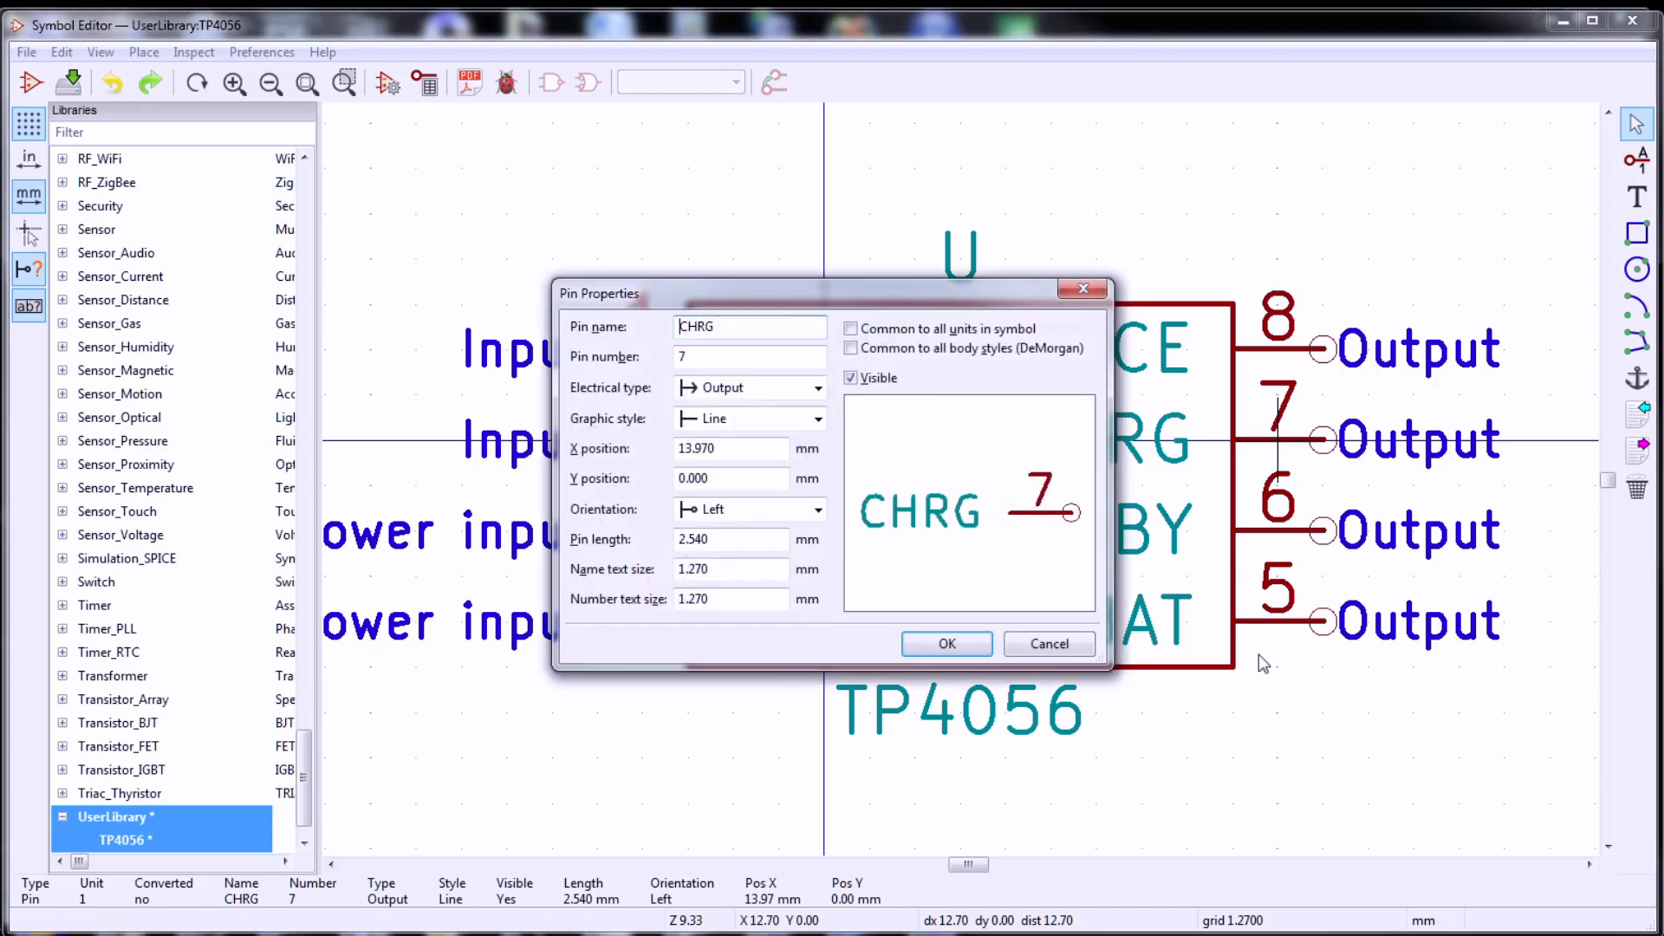
pyautogui.click(813, 422)
pyautogui.click(745, 460)
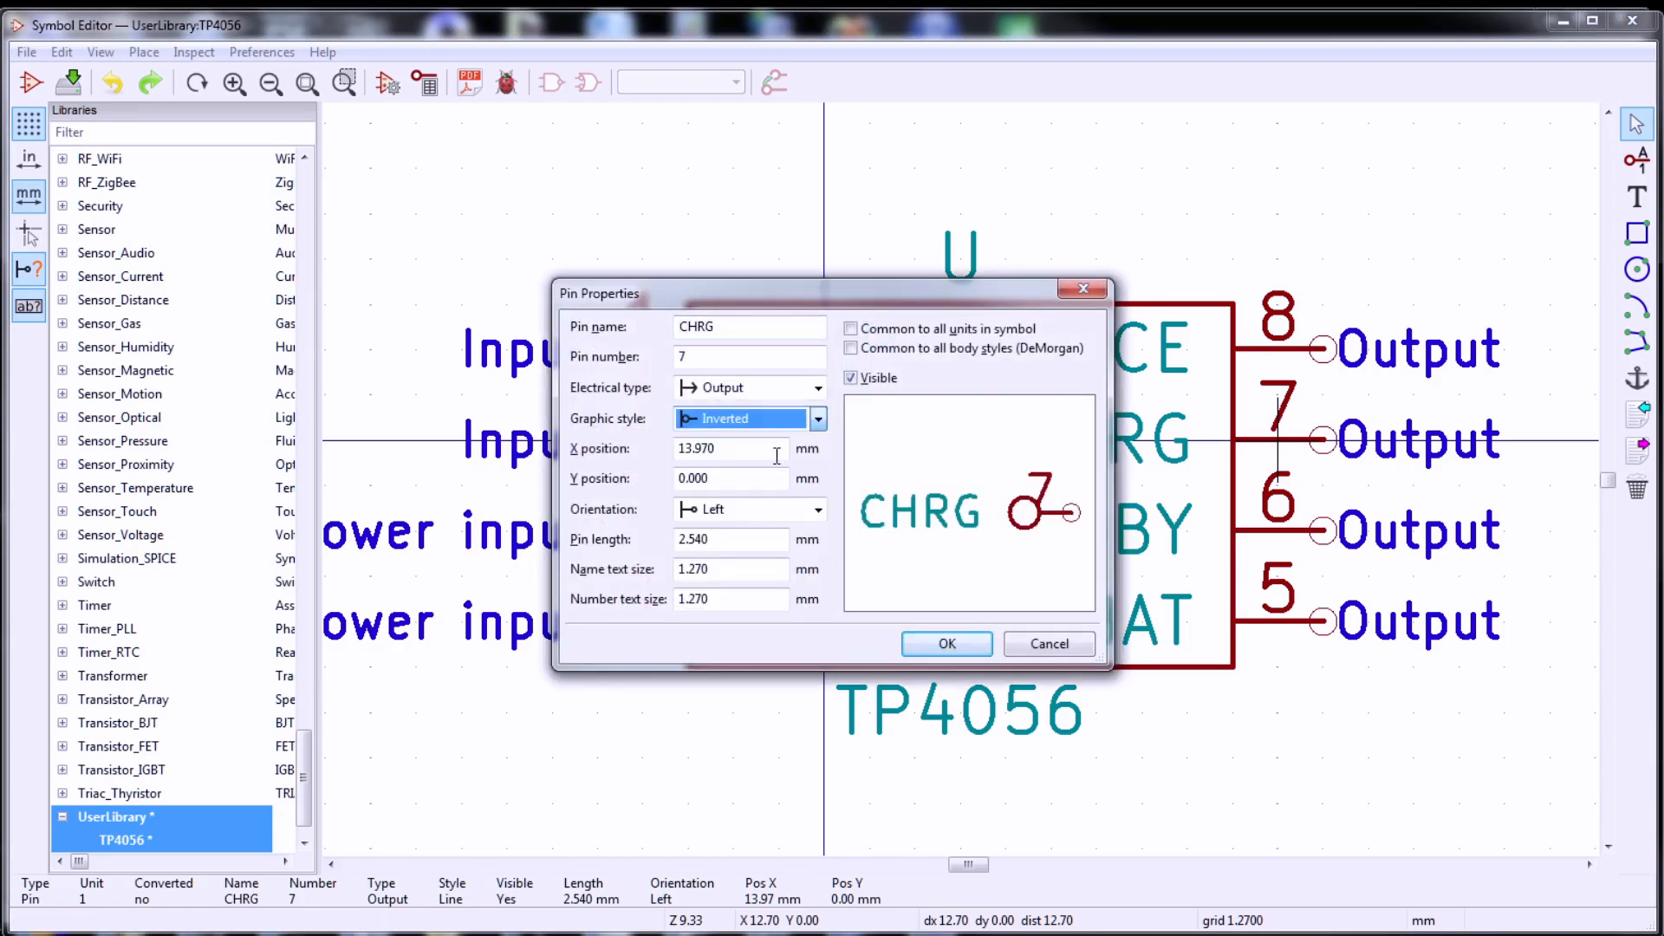
pyautogui.click(944, 648)
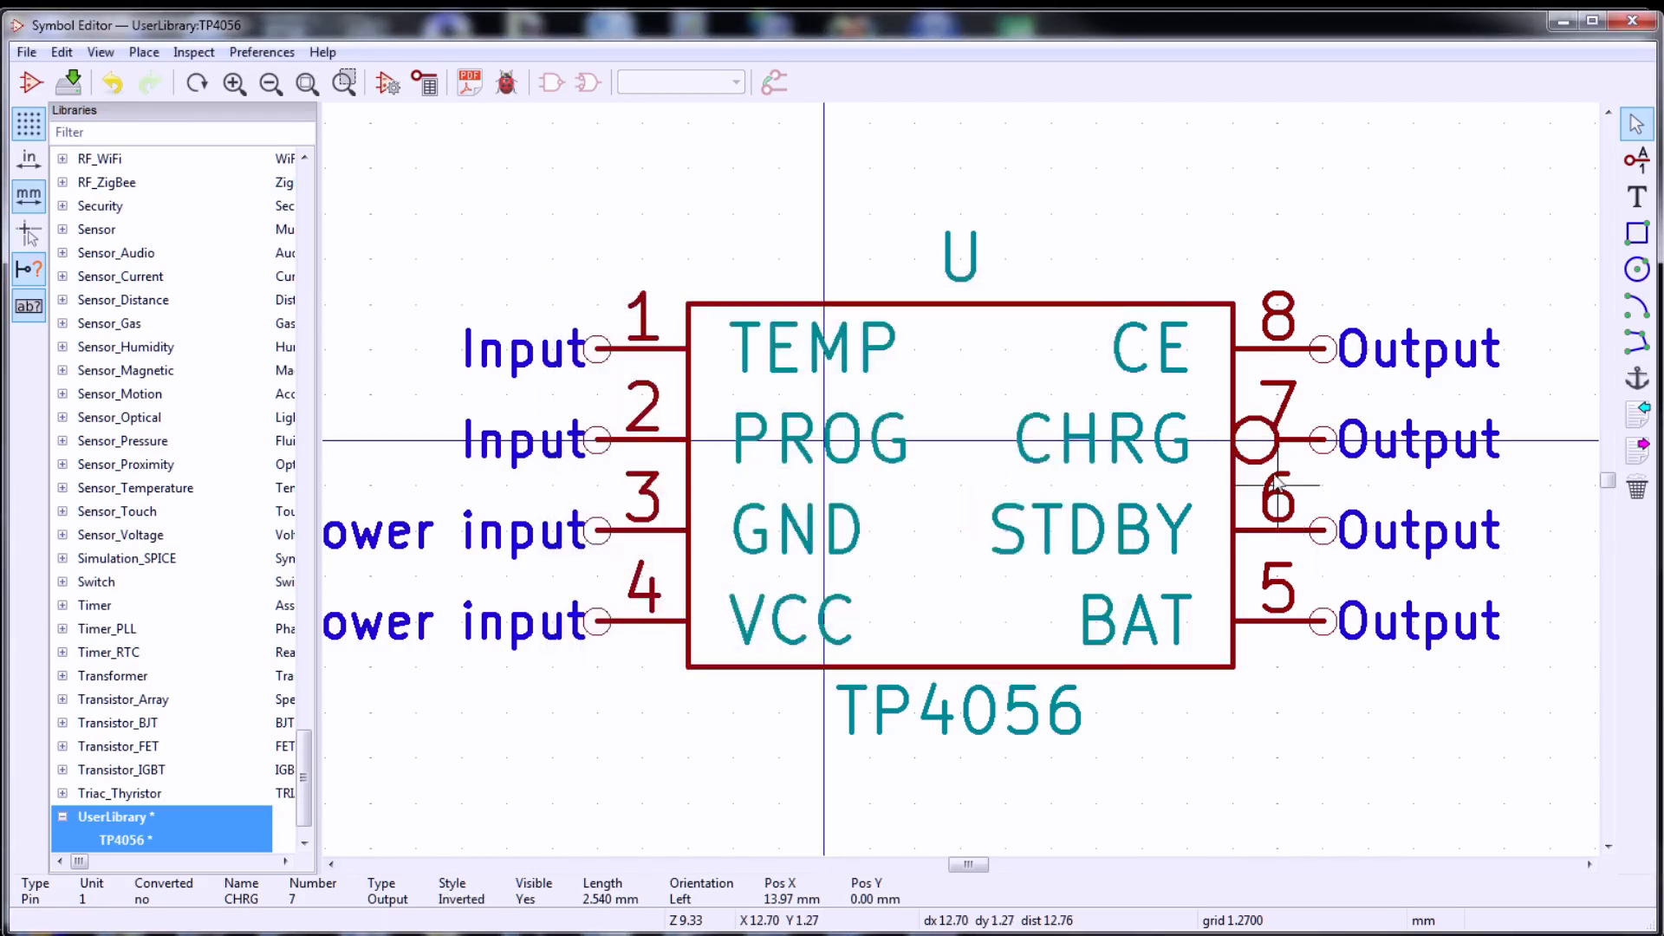
# - Set the graphic style of the STDBY pin to Inverted
pyautogui.click(1253, 537)
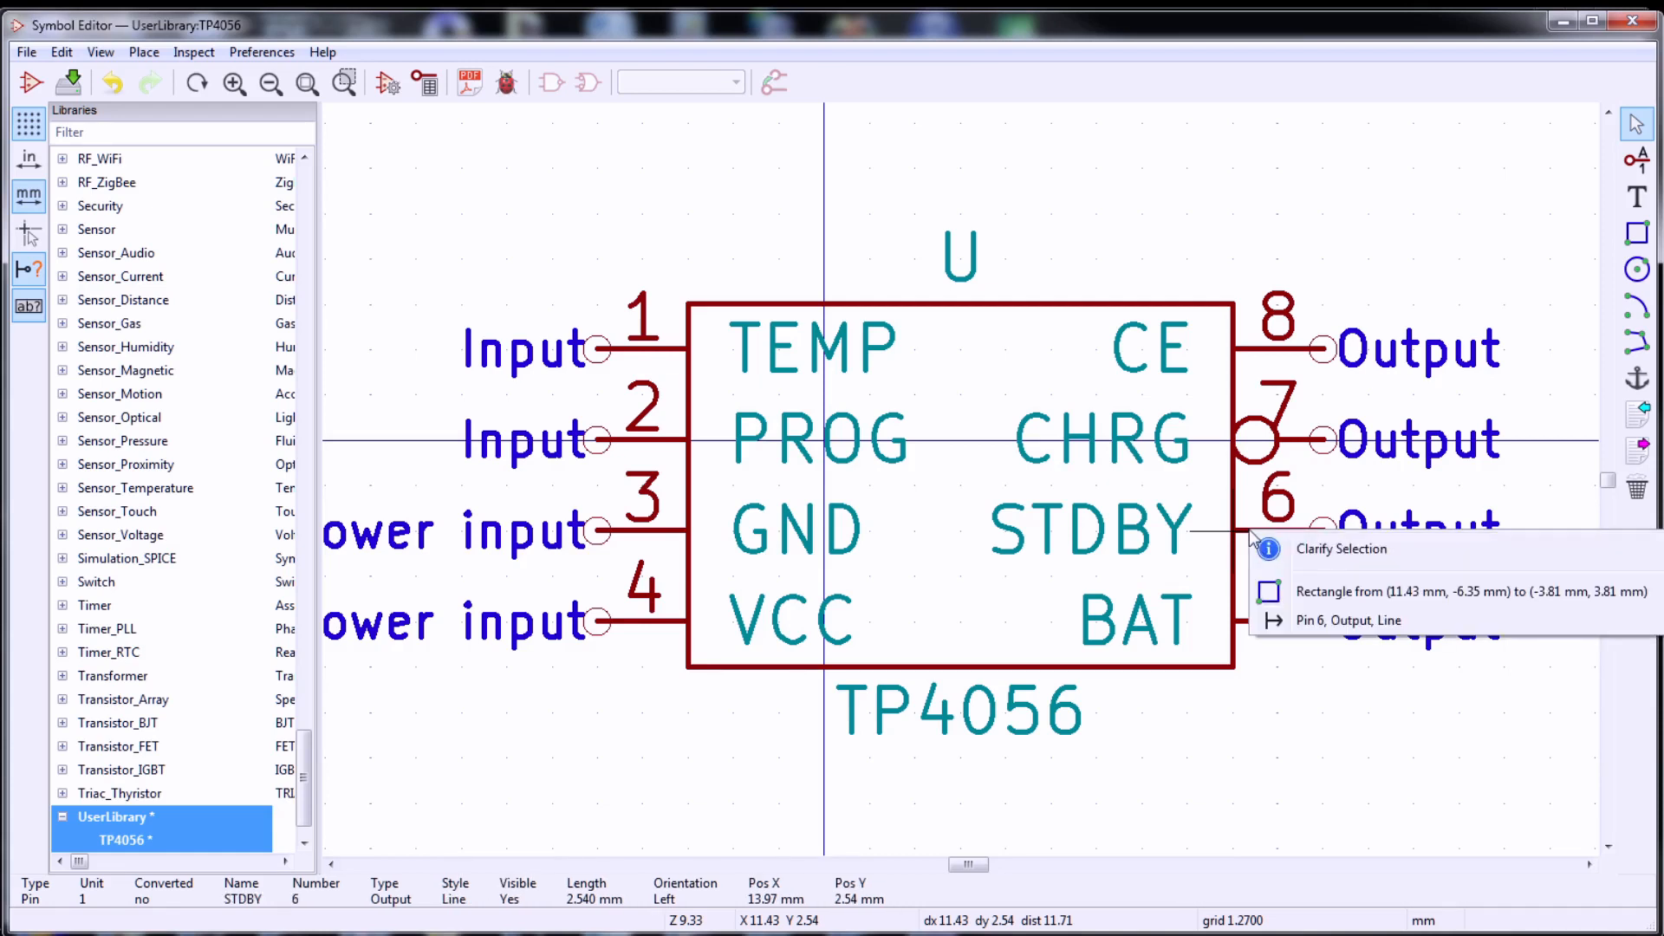
pyautogui.click(1235, 540)
pyautogui.click(1335, 621)
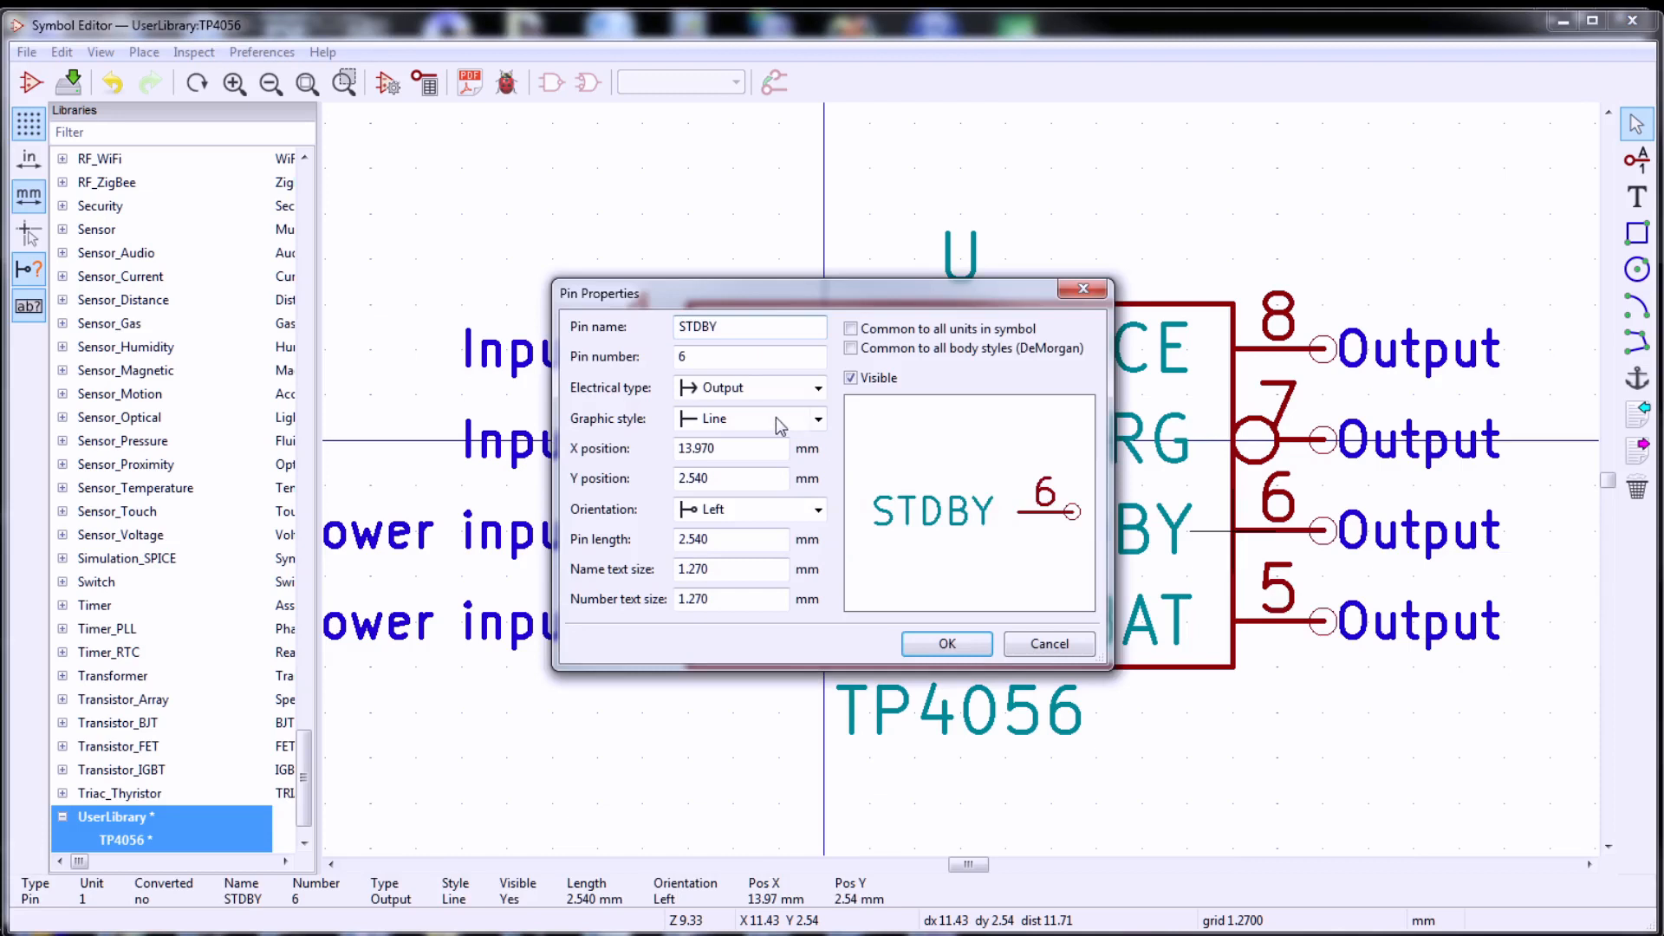
pyautogui.click(786, 425)
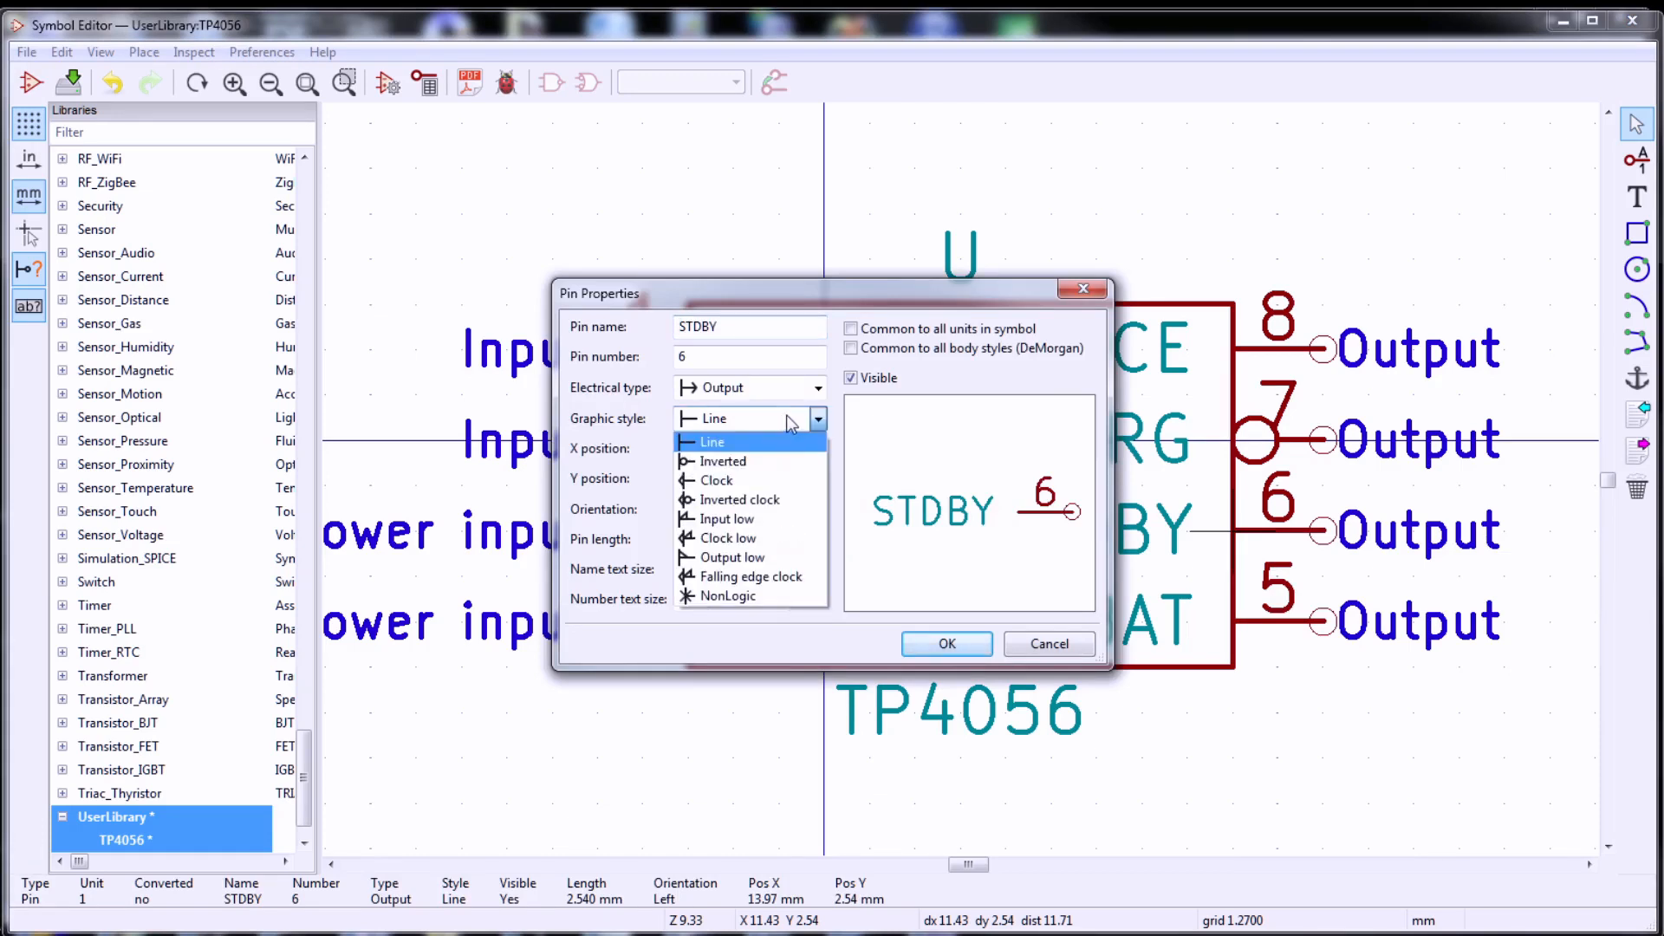
pyautogui.click(794, 465)
pyautogui.click(962, 643)
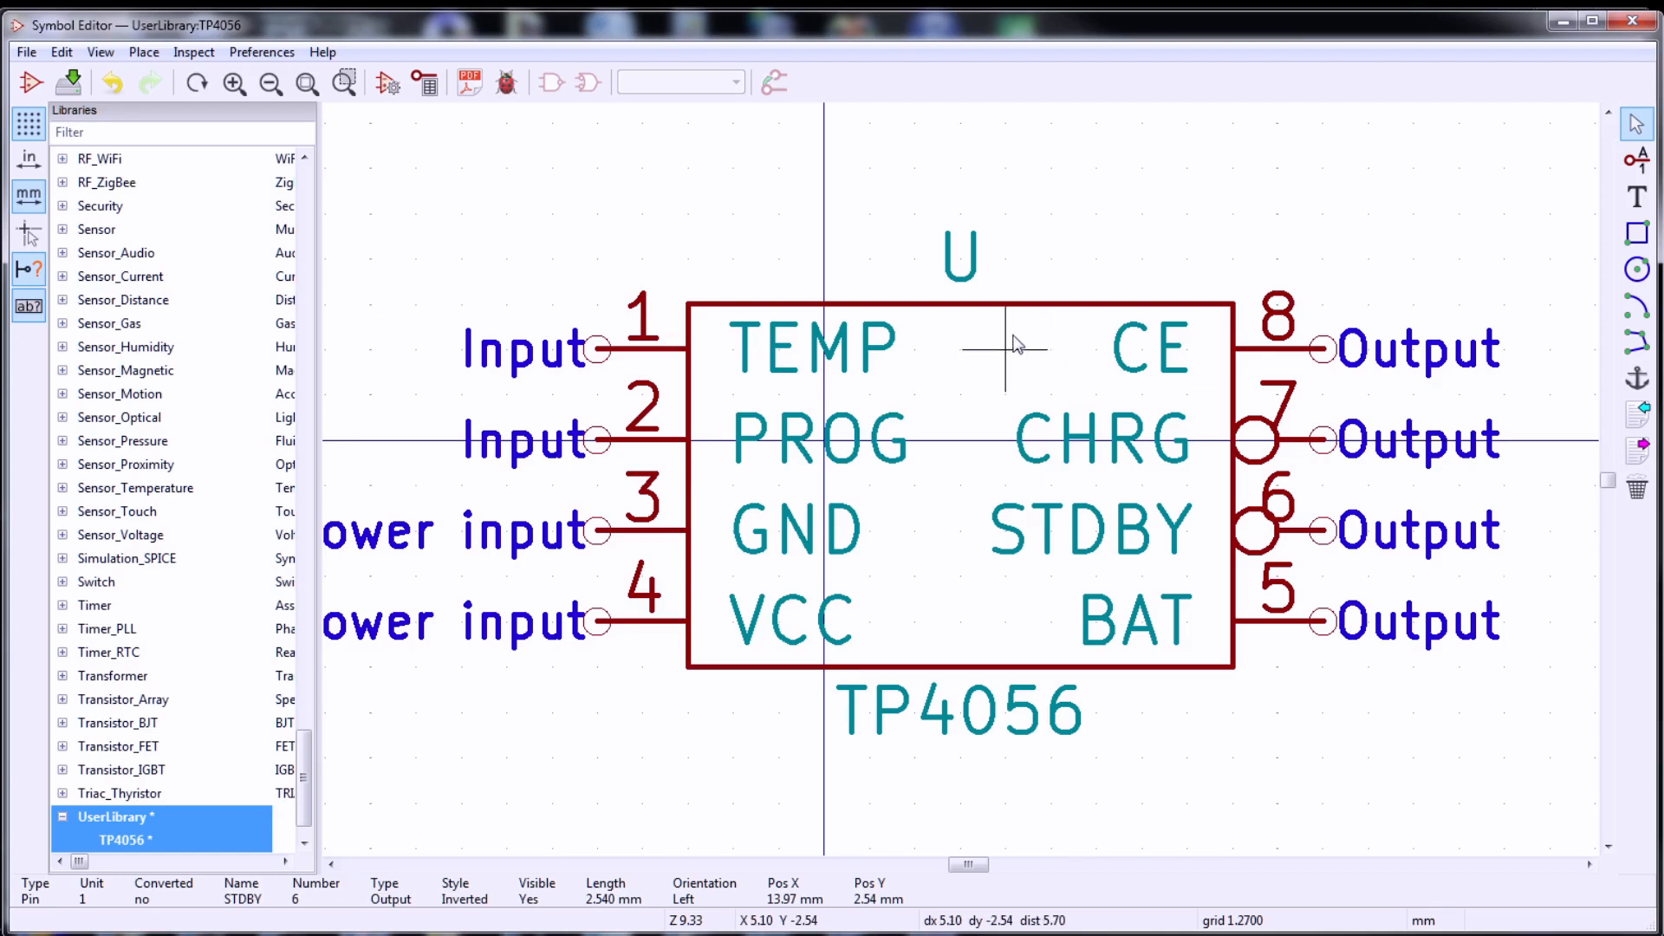
# - Fill the TP4056 symbol's body rectangle with the body background color
pyautogui.click(1011, 306)
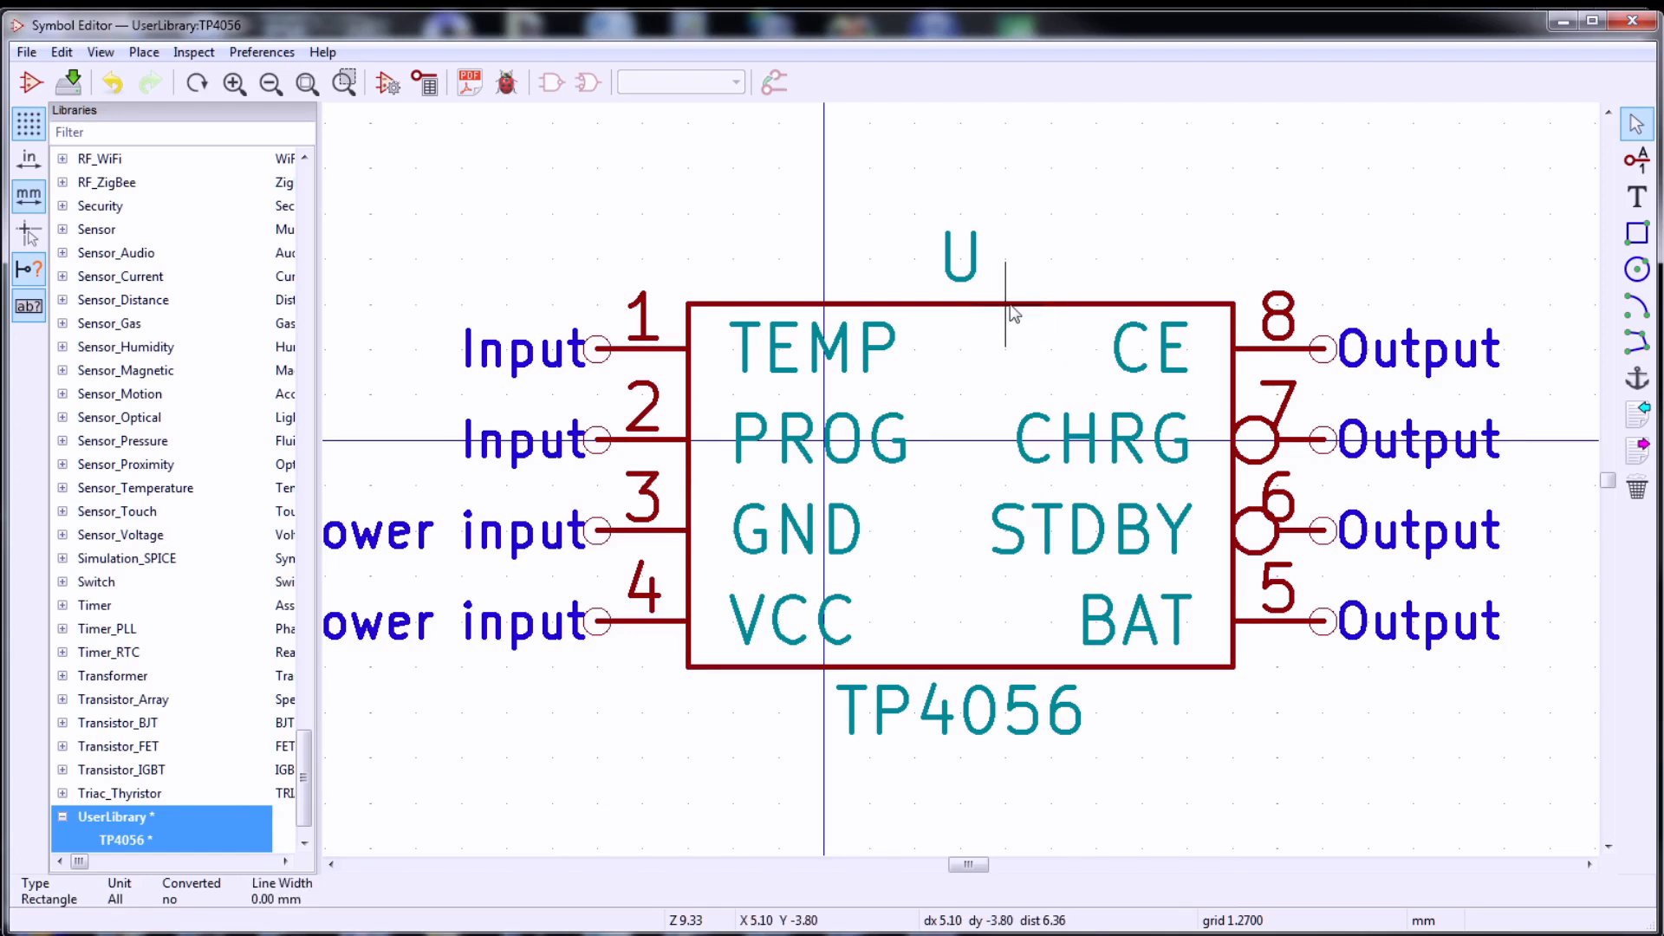
pyautogui.doubleClick(1010, 305)
pyautogui.click(734, 473)
pyautogui.click(739, 492)
pyautogui.click(806, 598)
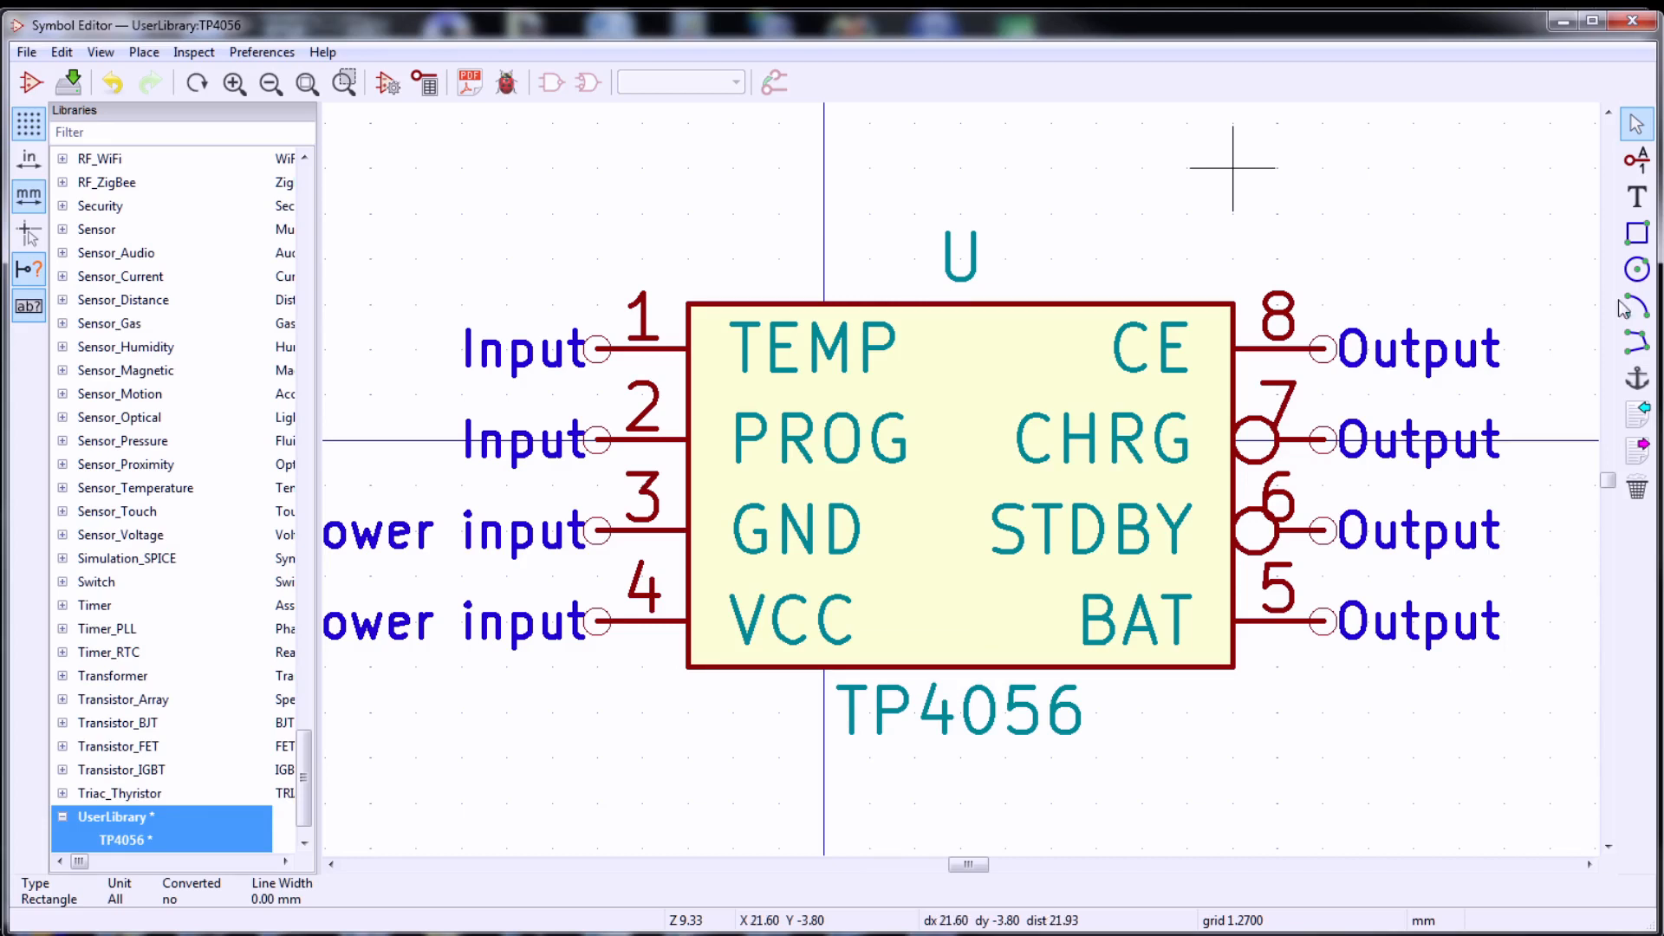
# - Save the TP4056 symbol in UserLibrary and close the symbol editor
pyautogui.click(299, 842)
pyautogui.click(299, 843)
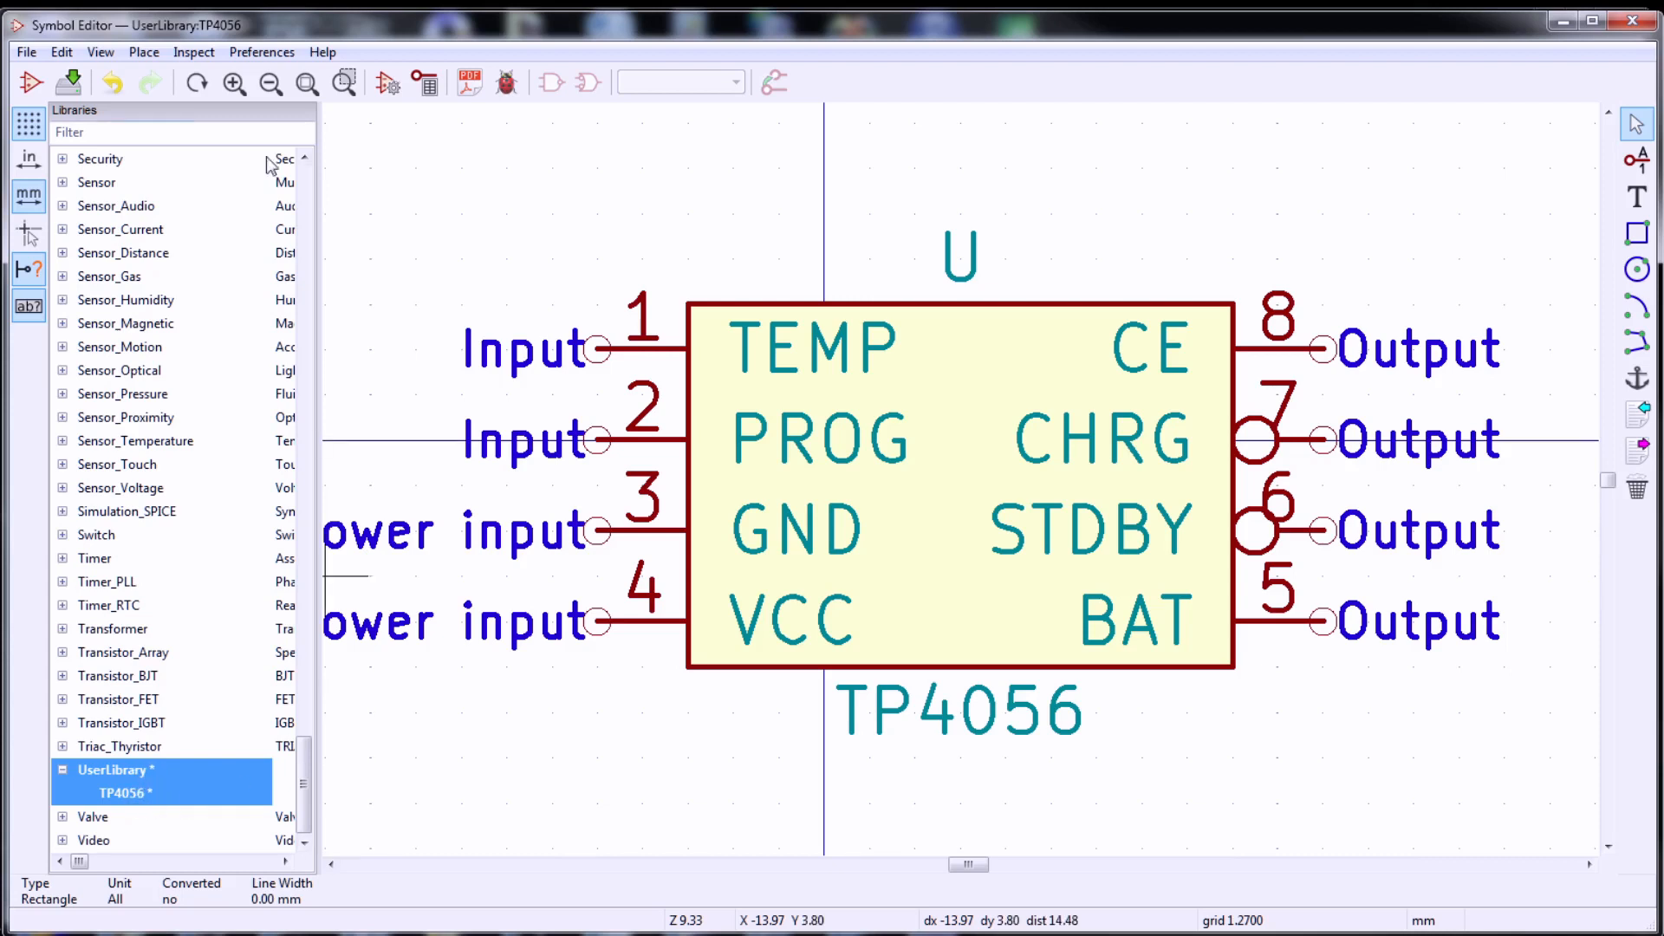
pyautogui.click(27, 52)
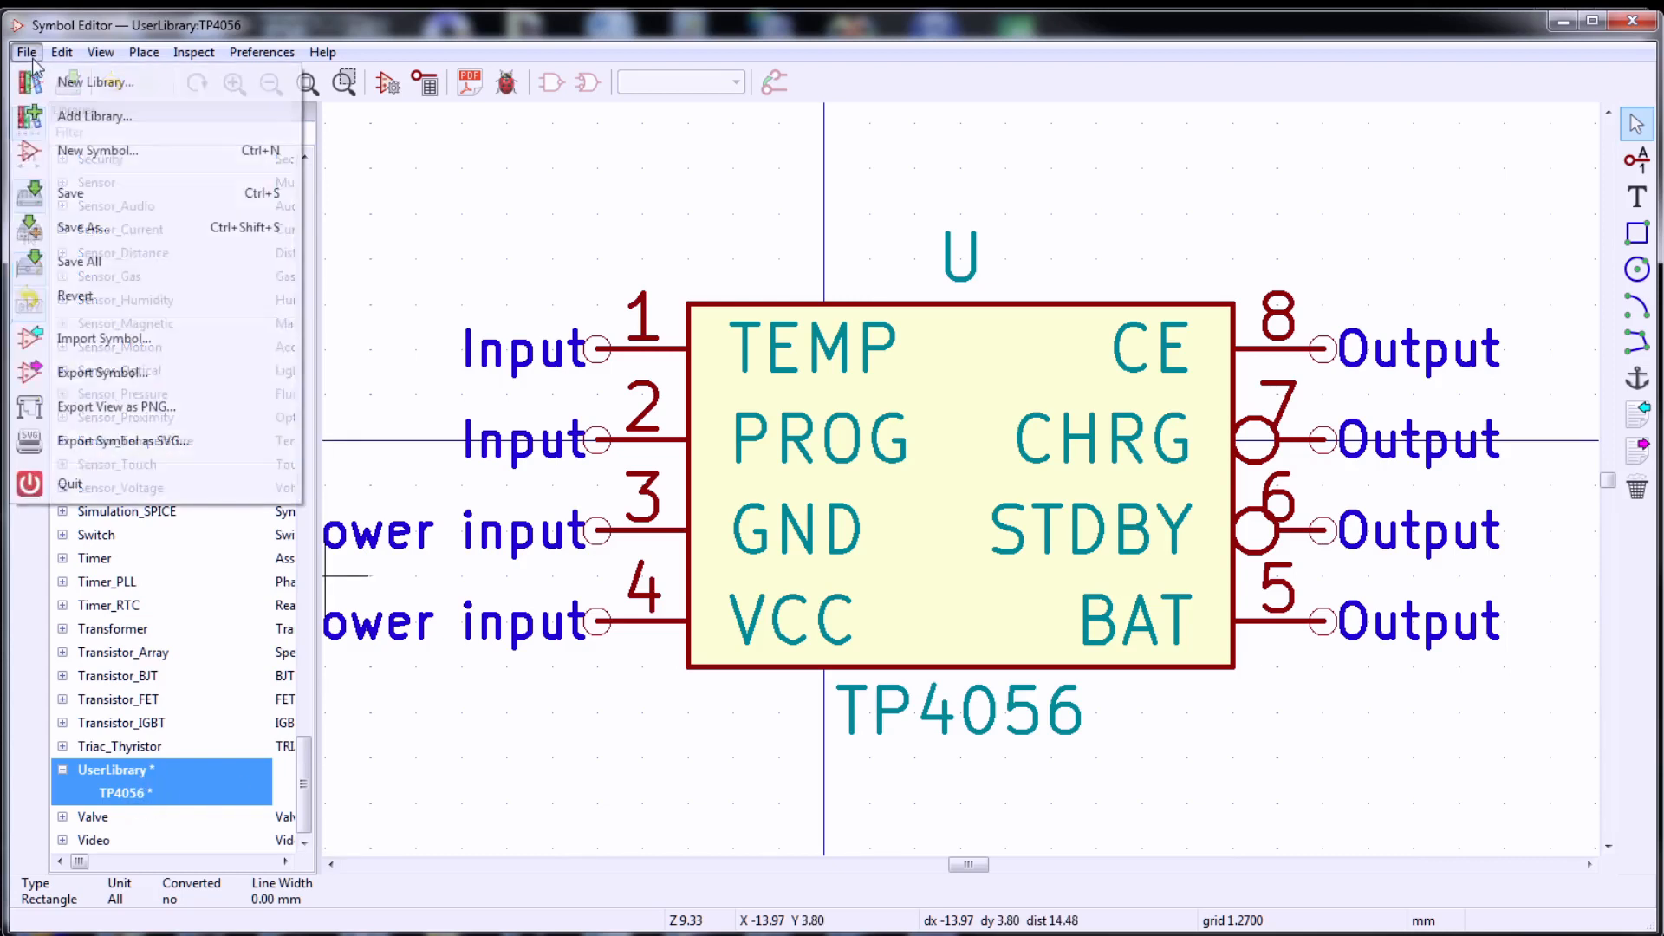
pyautogui.click(83, 202)
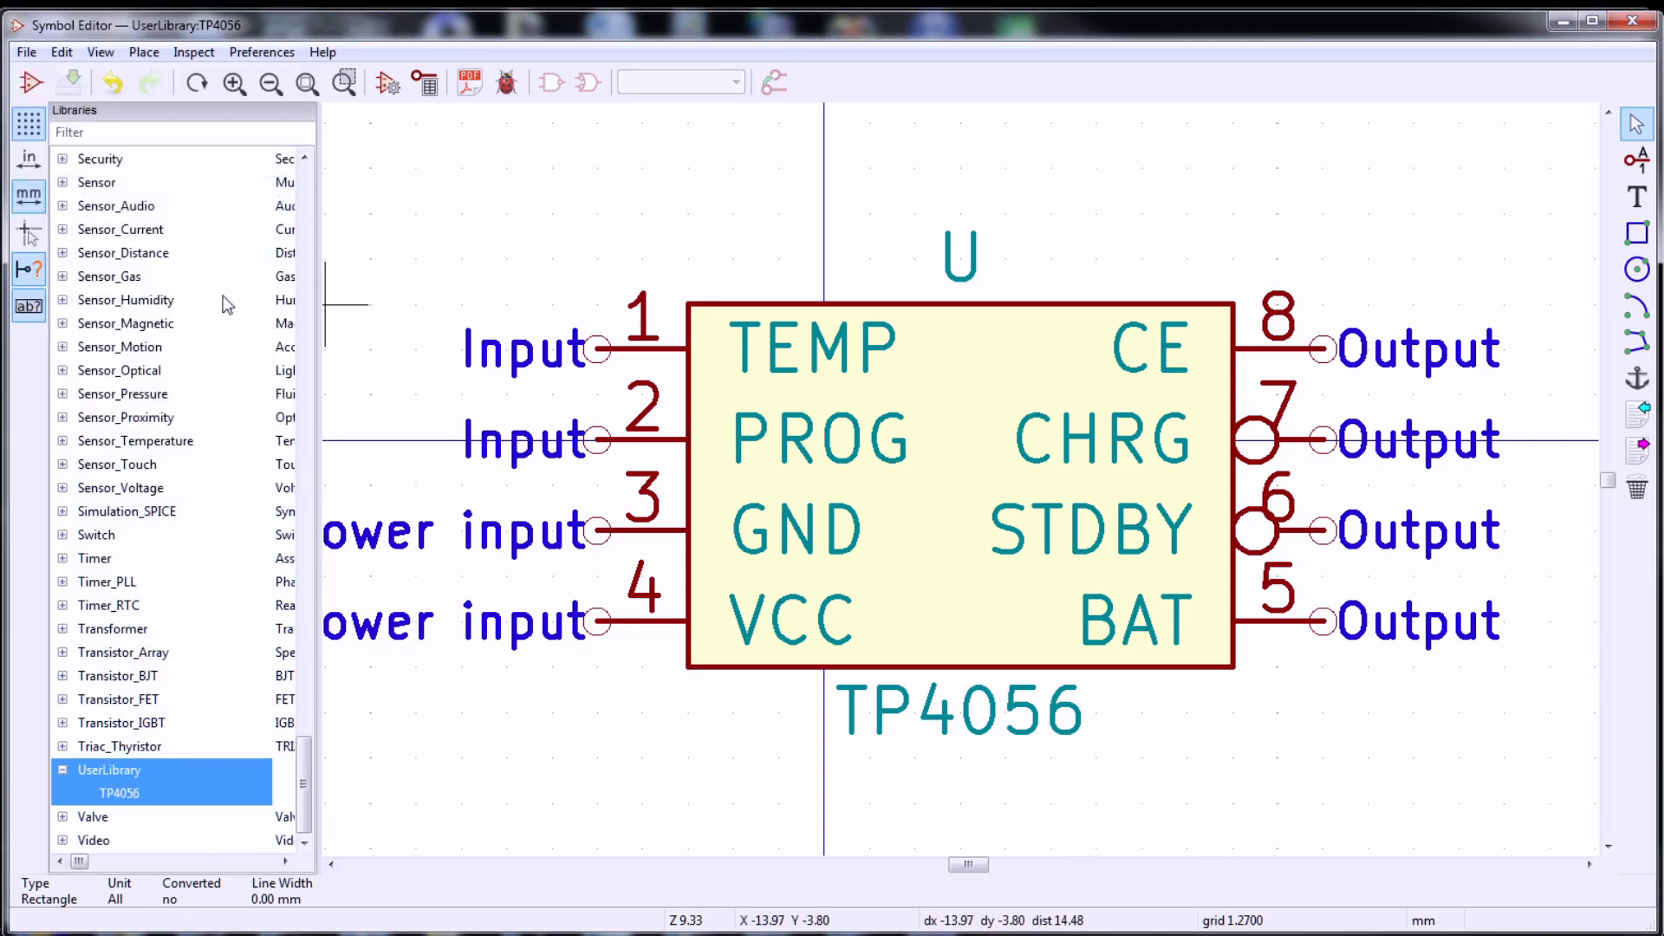
pyautogui.click(1632, 20)
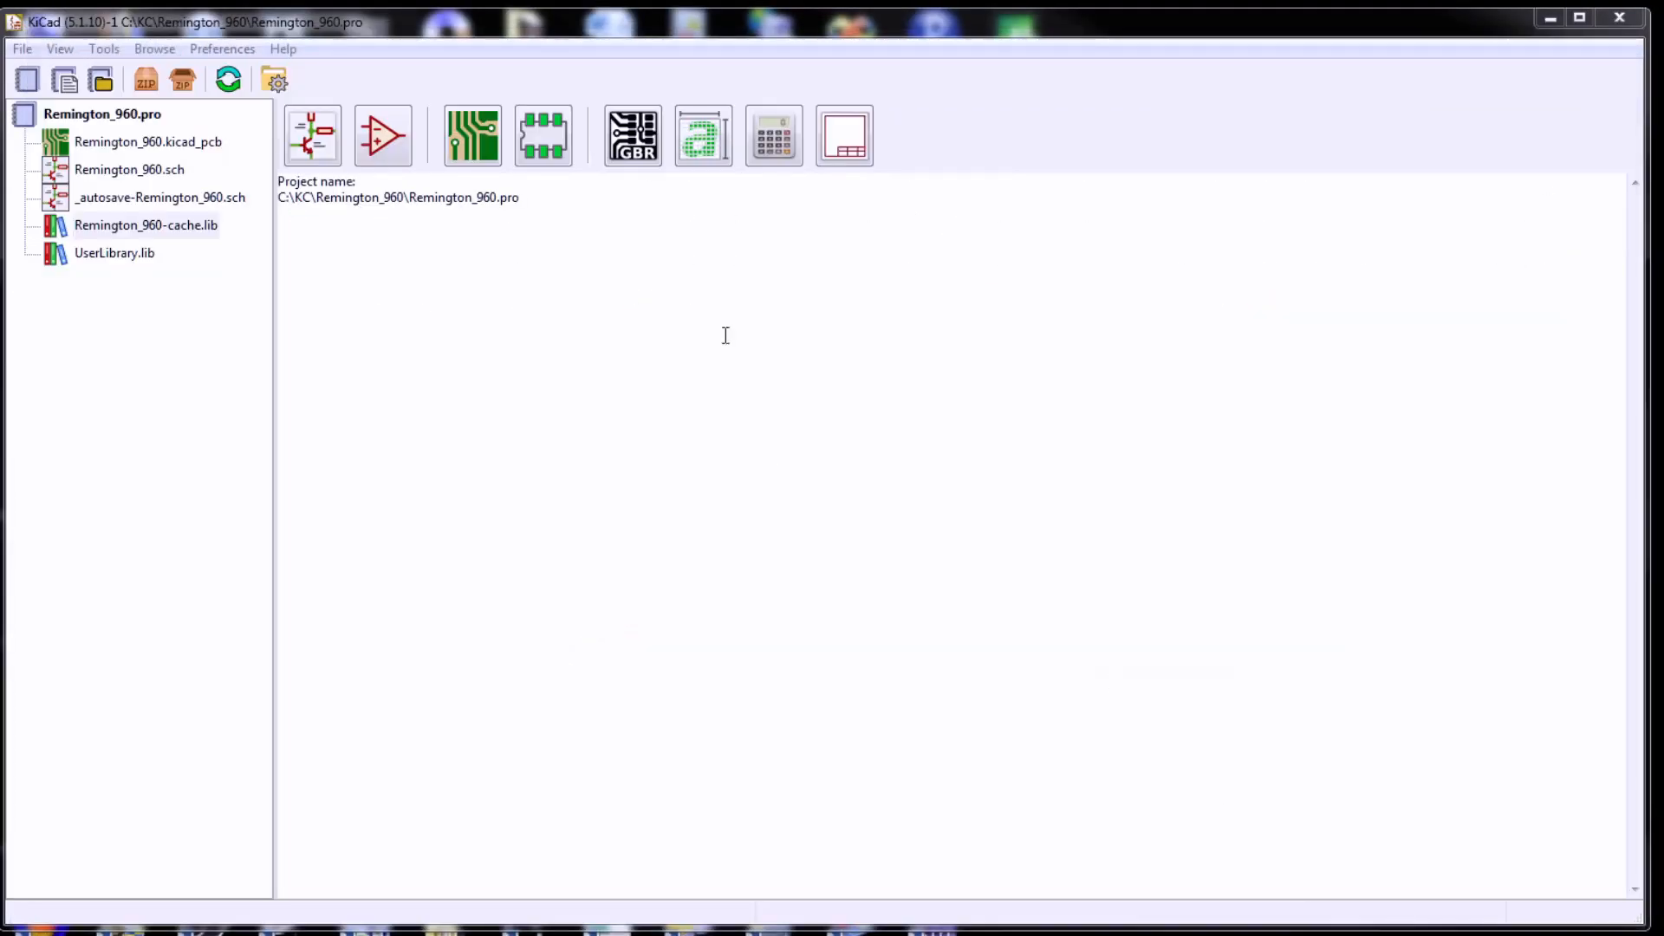
# - Switch to the Remington_960 schematic and place the TP4056 symbol from UserLibrary in the empty area left of the battery
pyautogui.click(486, 934)
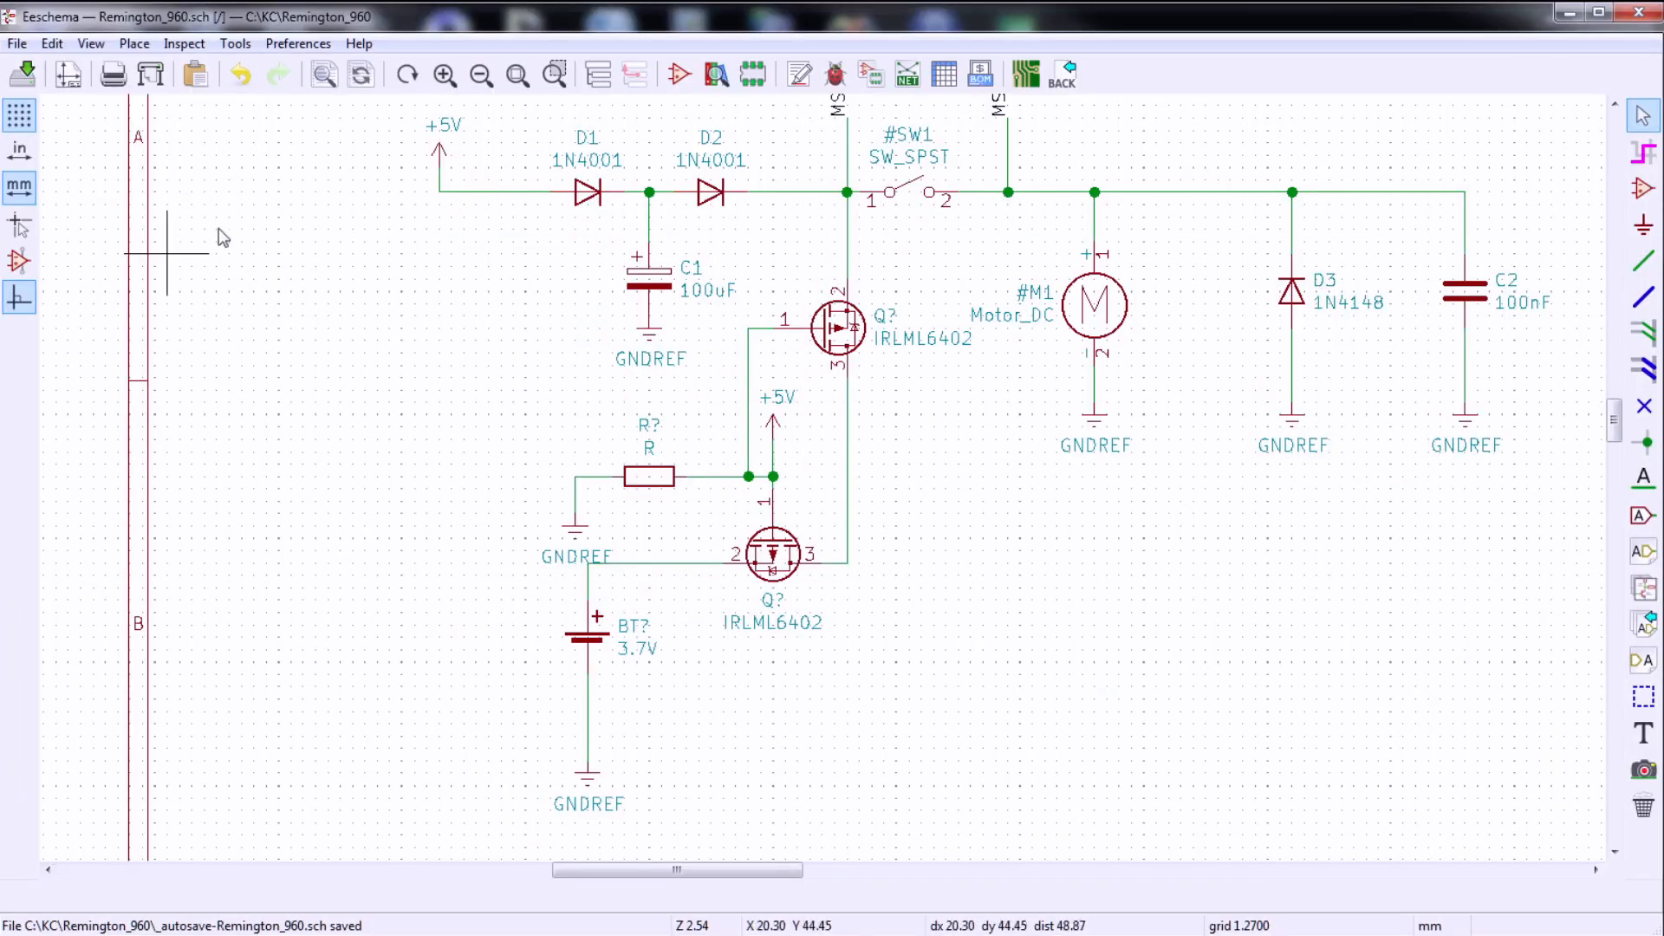
pyautogui.click(1642, 188)
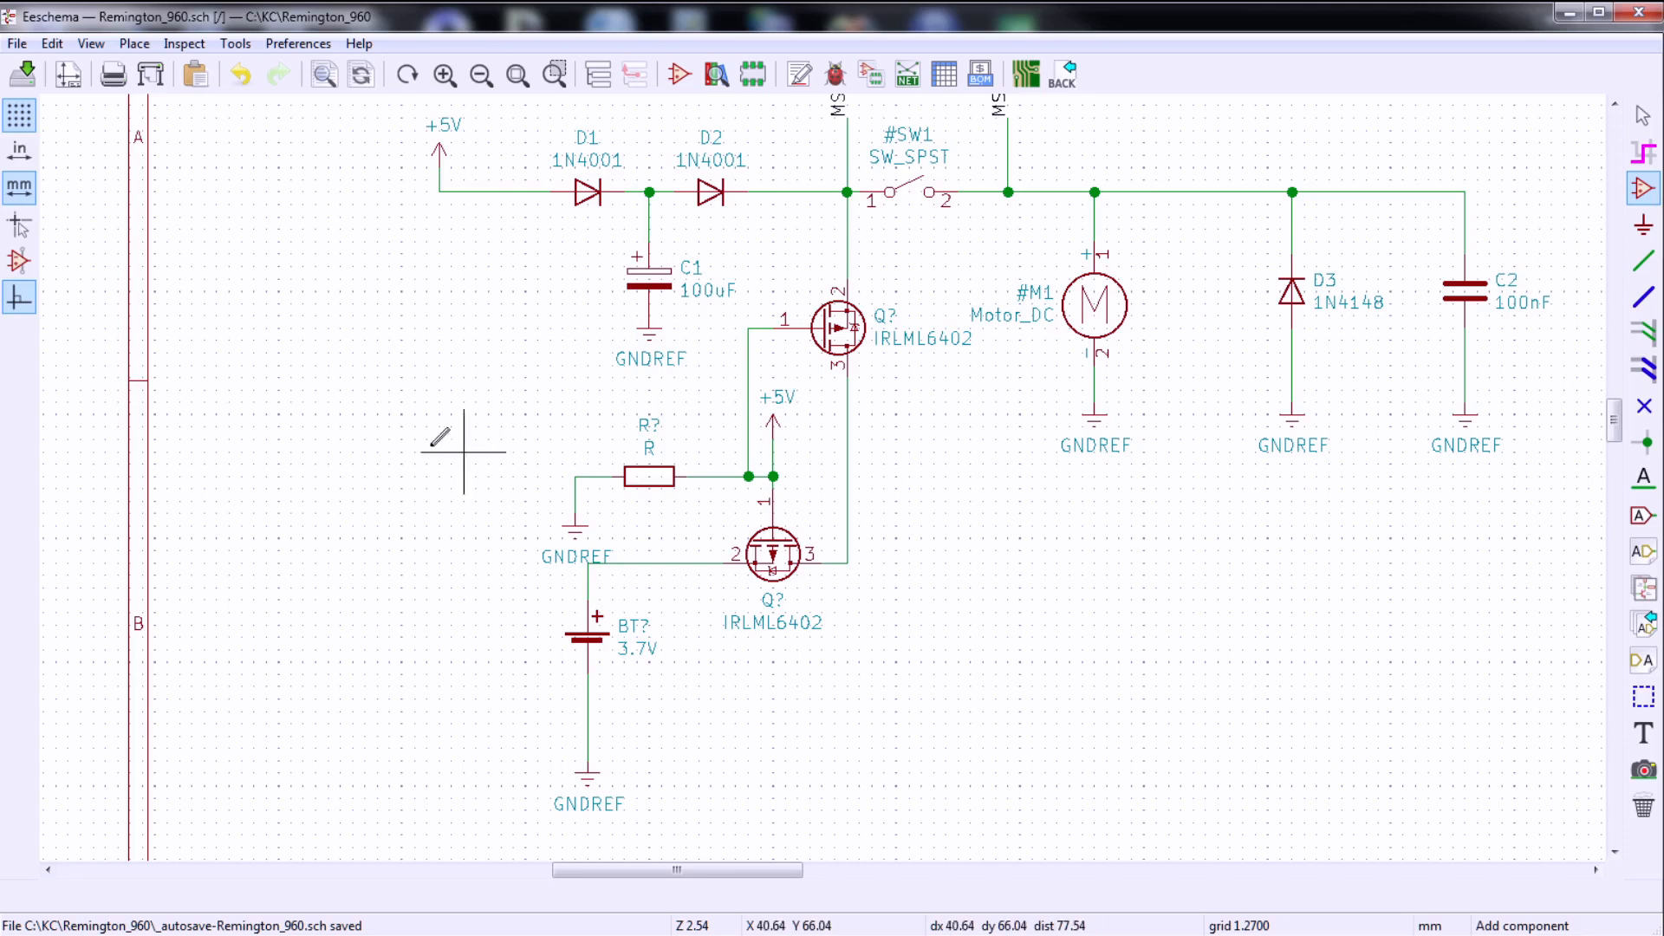
pyautogui.click(387, 494)
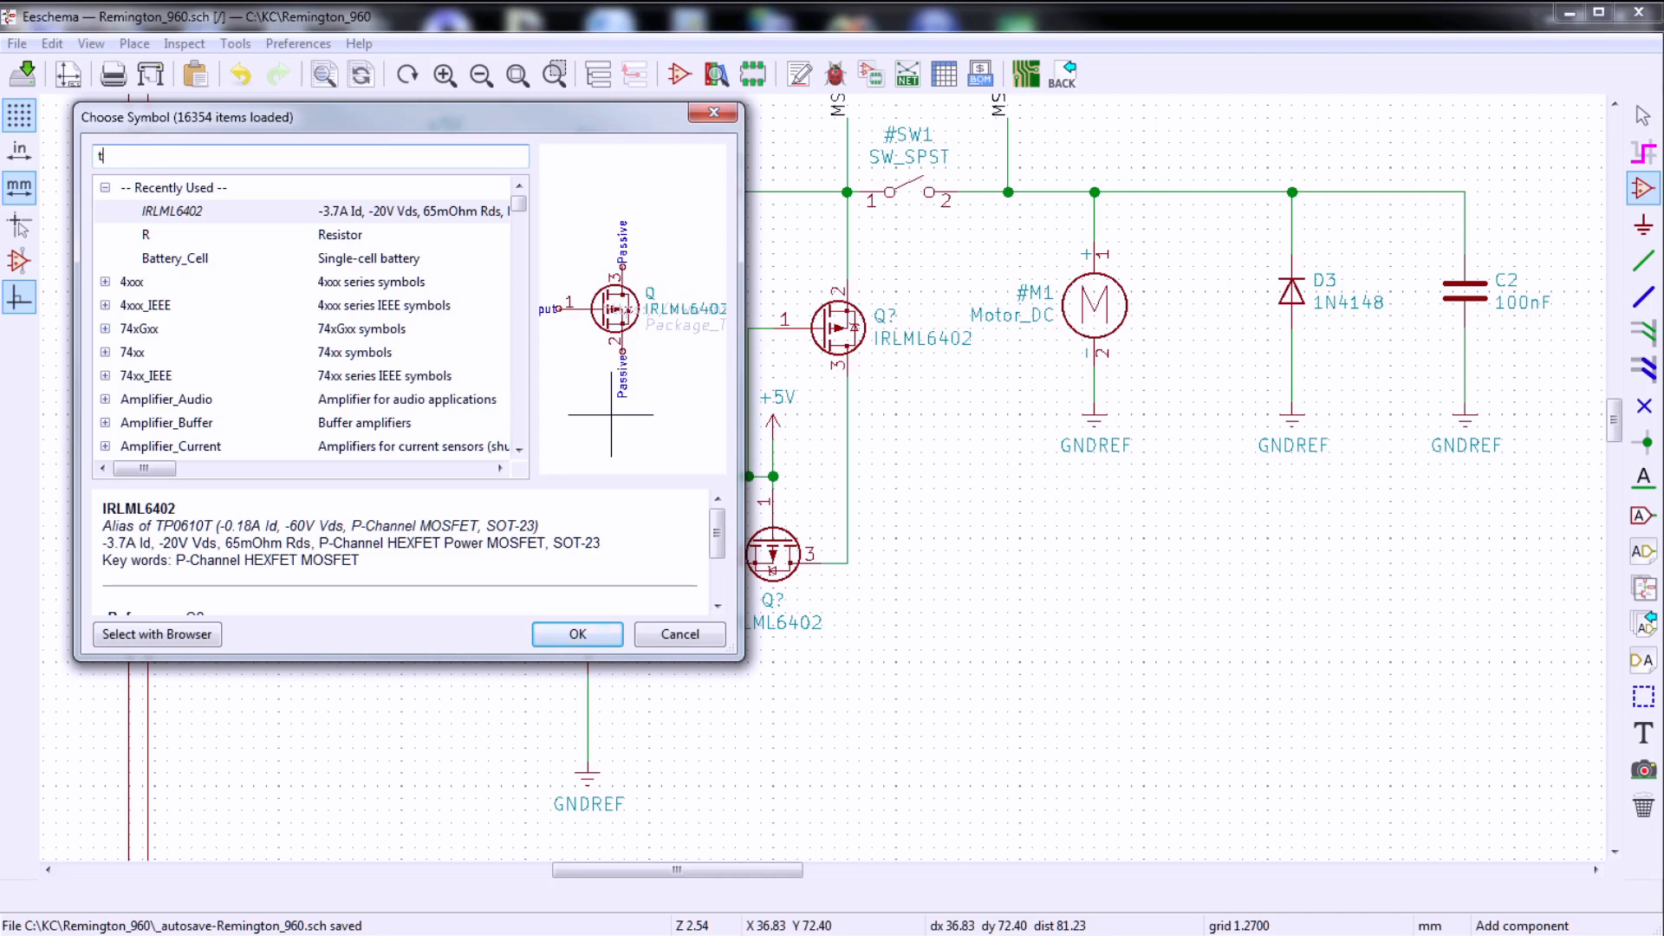
pyautogui.write('tp40')
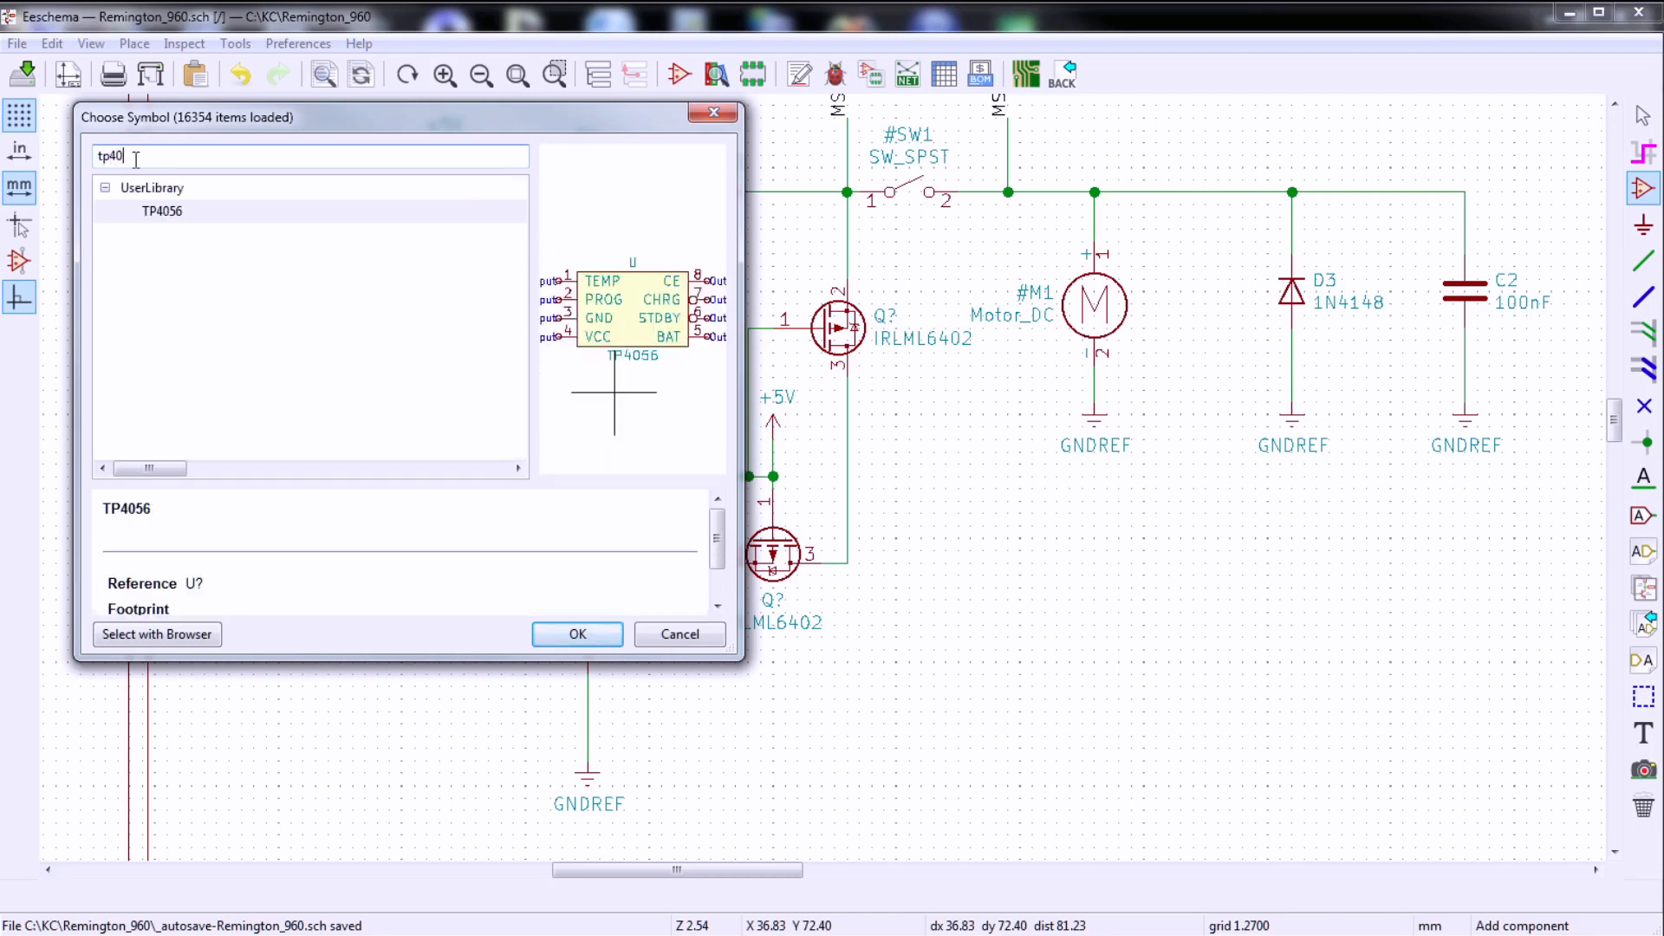
pyautogui.doubleClick(165, 216)
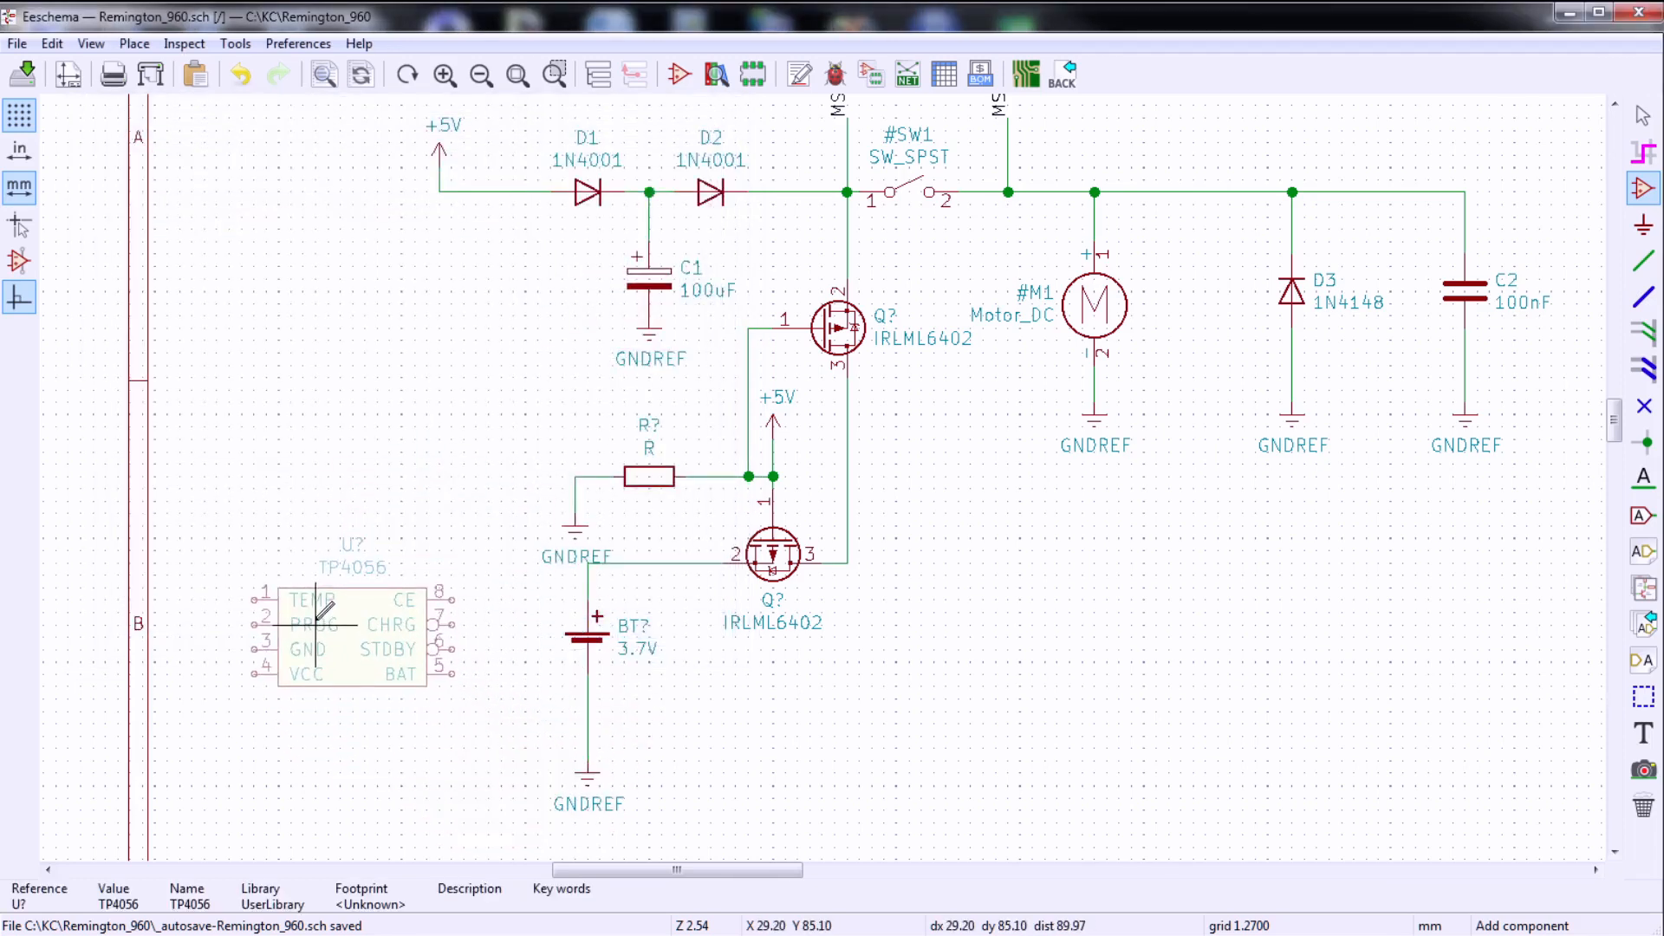
pyautogui.click(314, 624)
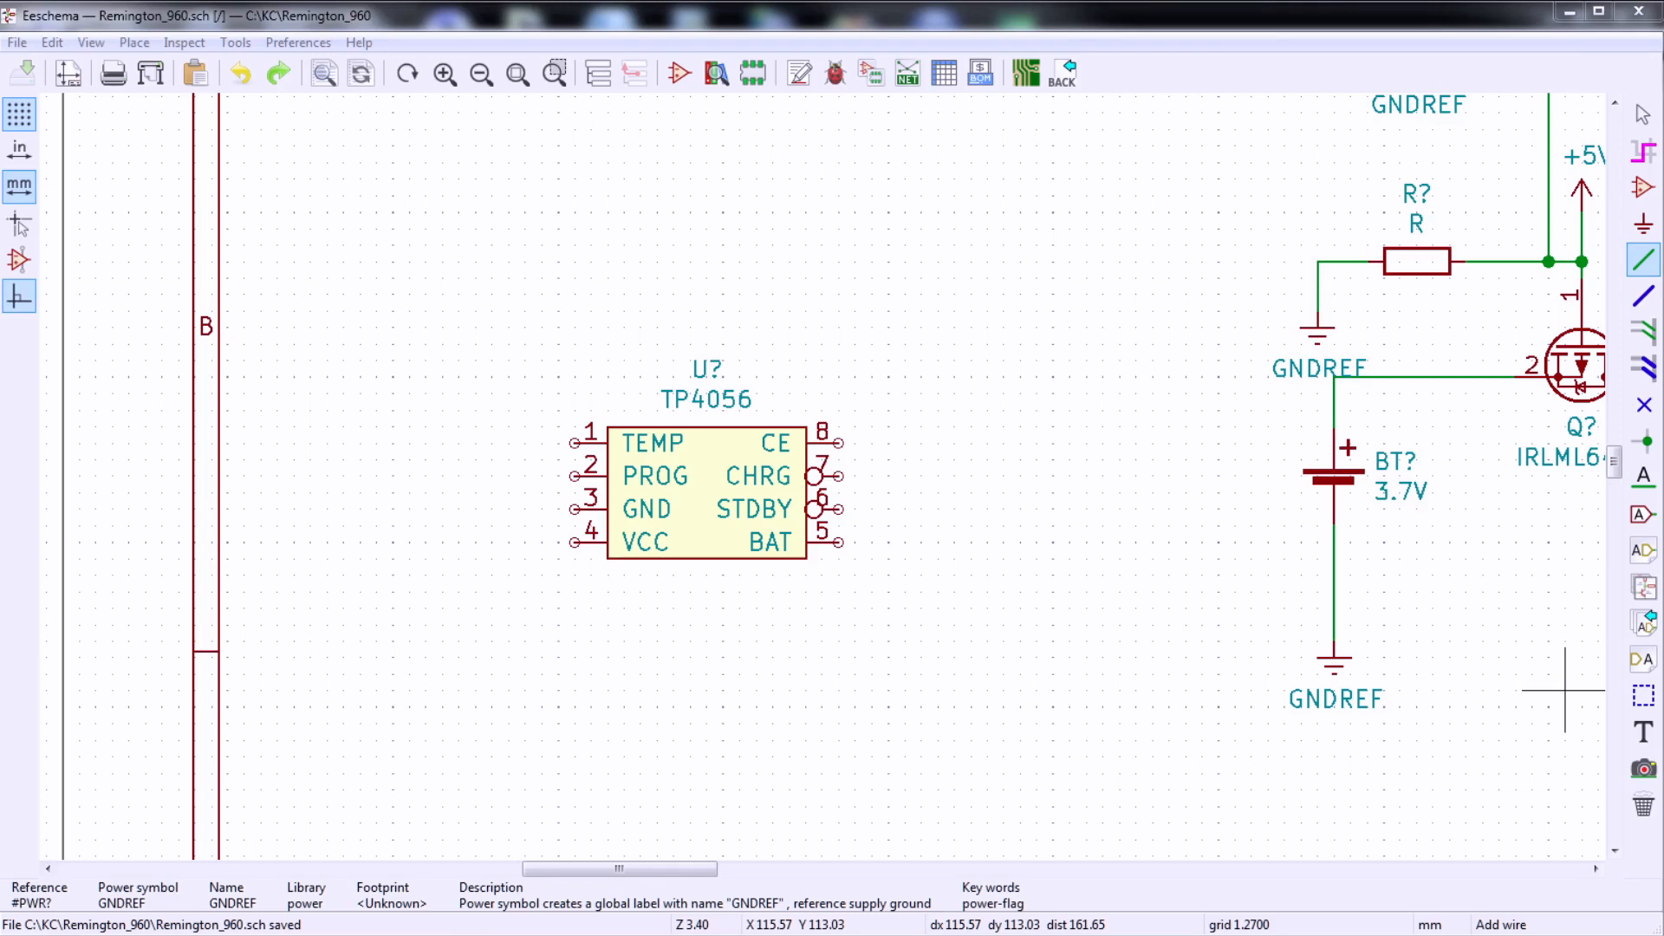
# - Place a GNDREF power symbol, rotated sideways, left of the TP4056 and wire it to the GND pin
pyautogui.click(1641, 227)
pyautogui.click(487, 416)
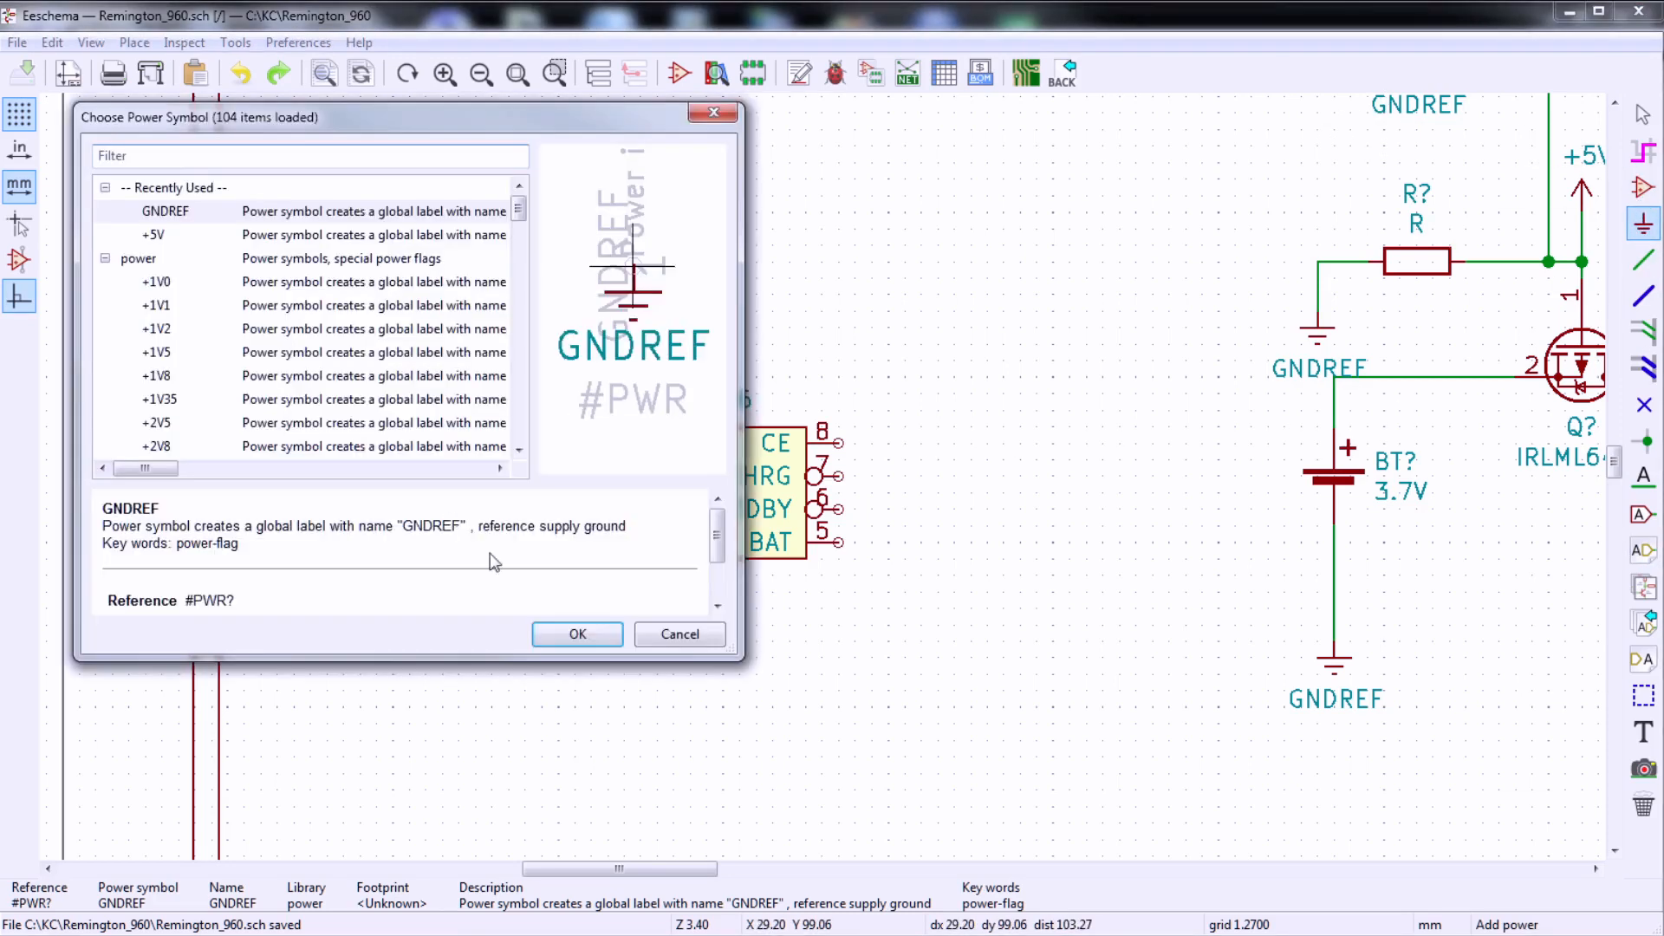
pyautogui.click(577, 634)
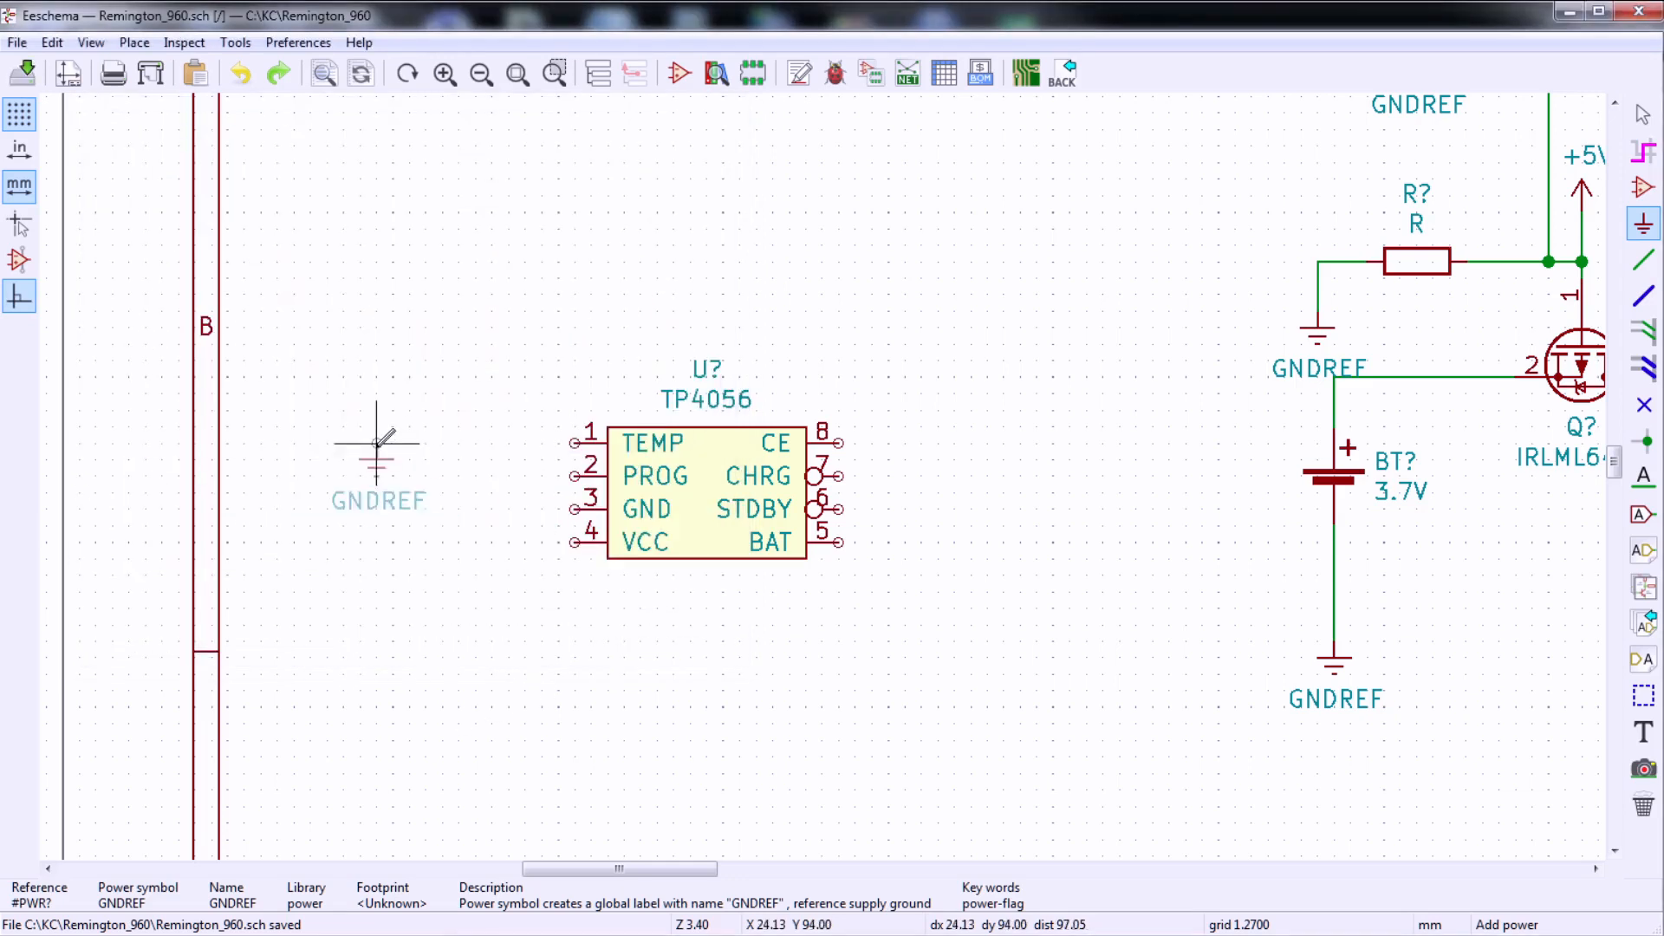
pyautogui.press('r')
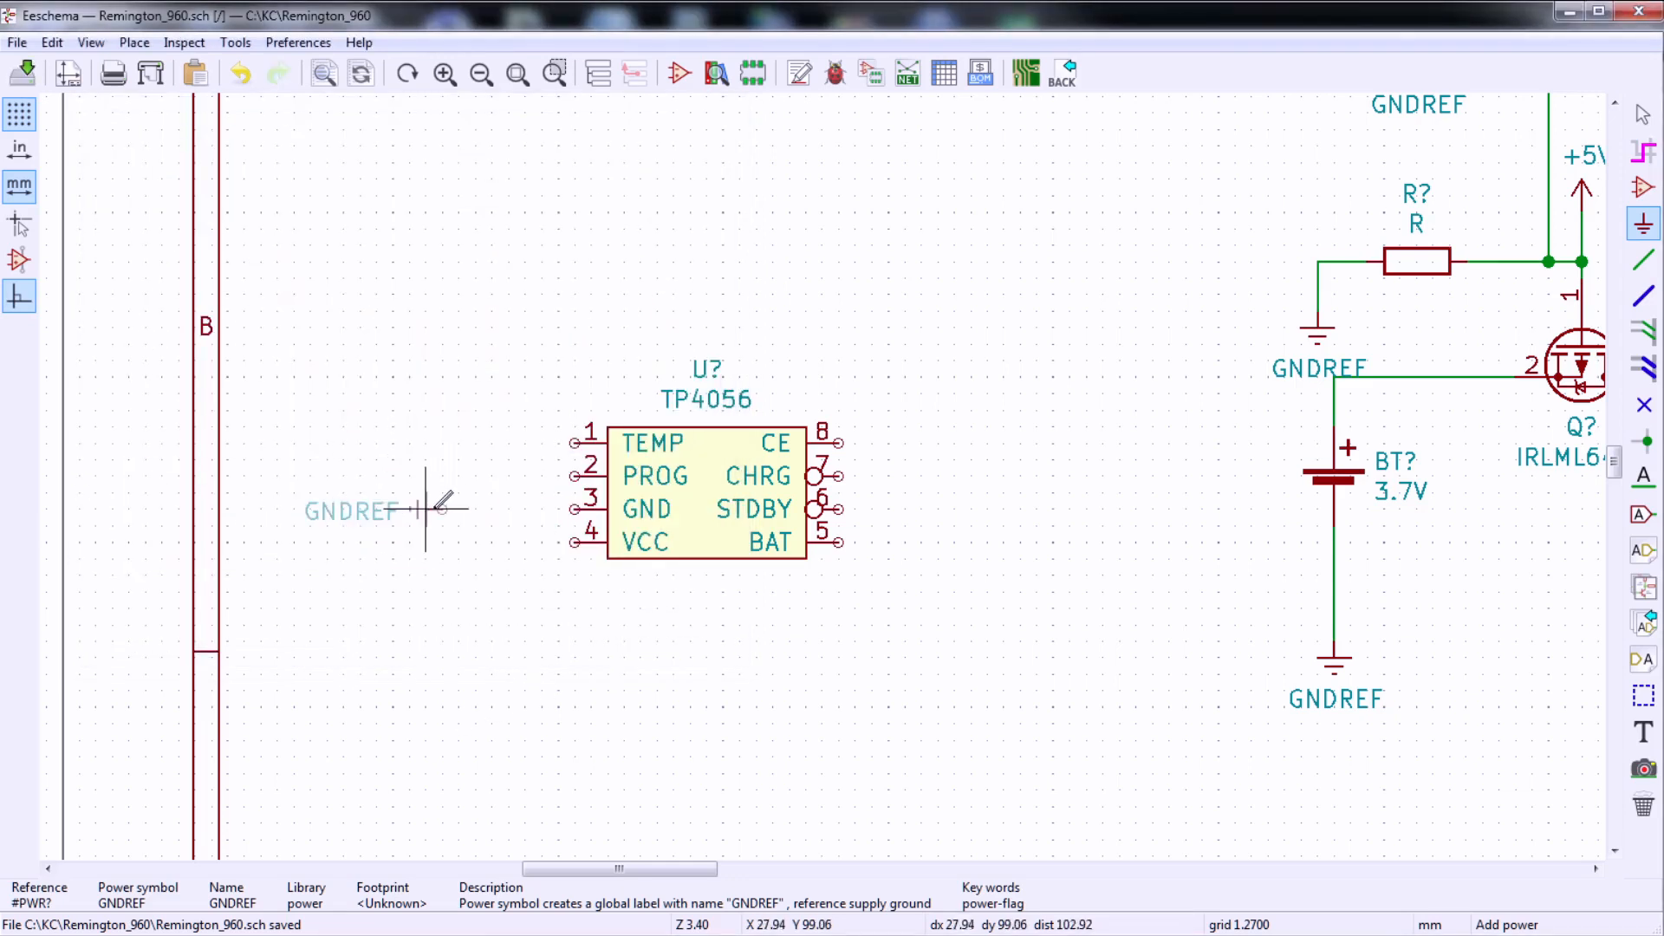
pyautogui.click(459, 509)
pyautogui.press('w')
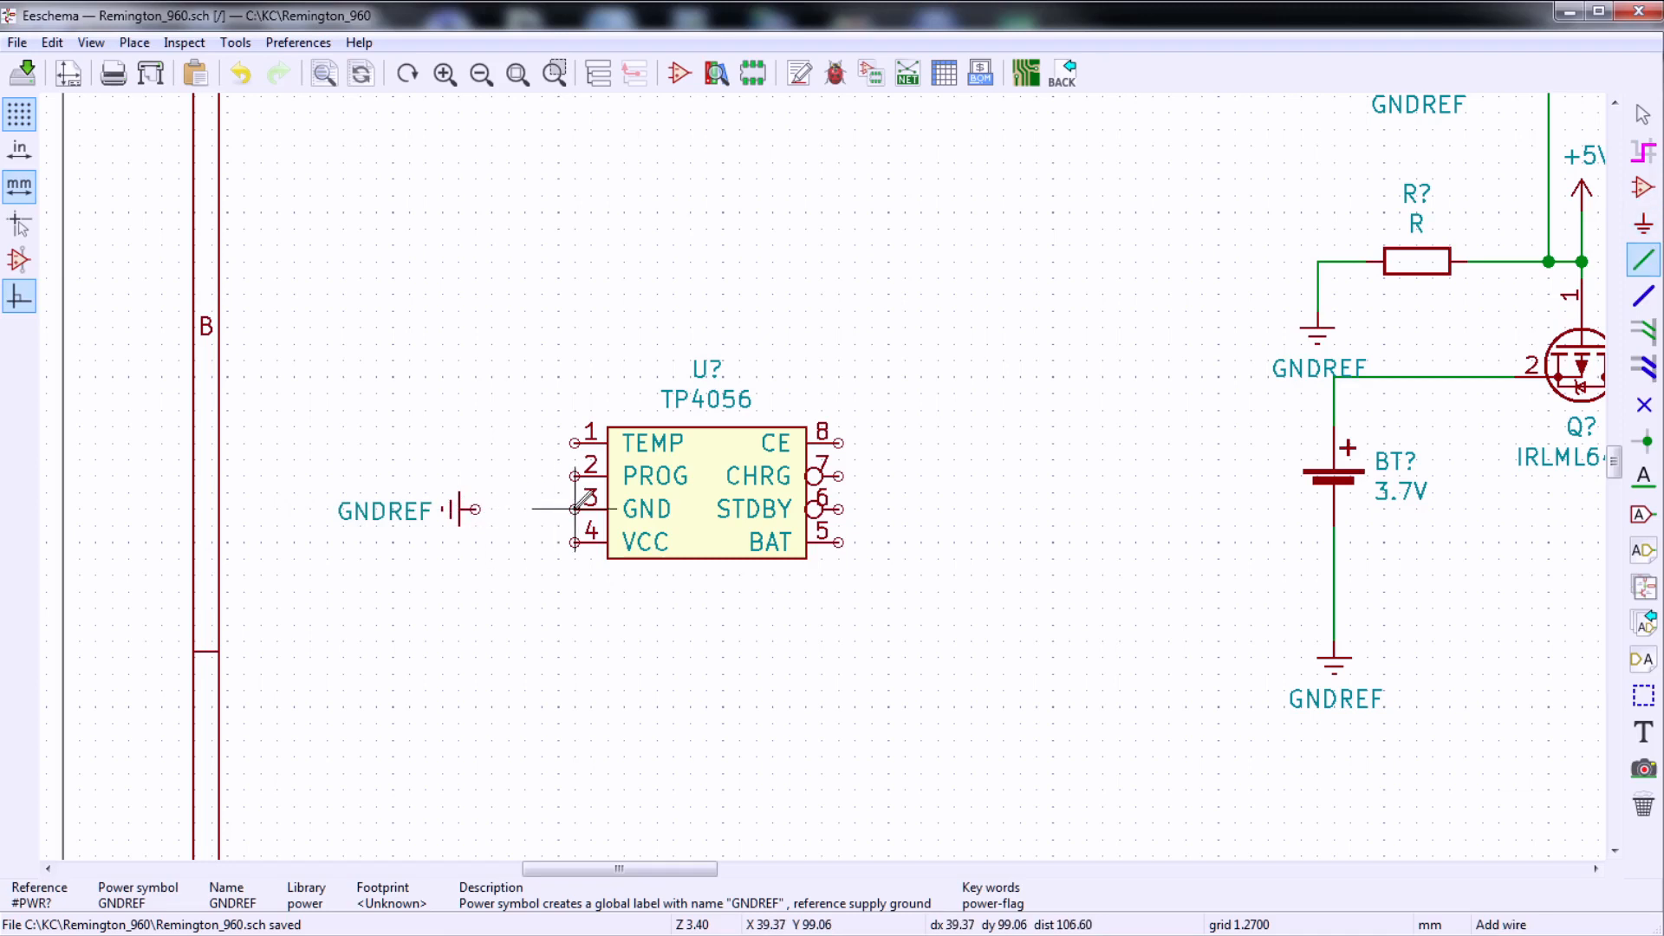
pyautogui.click(459, 509)
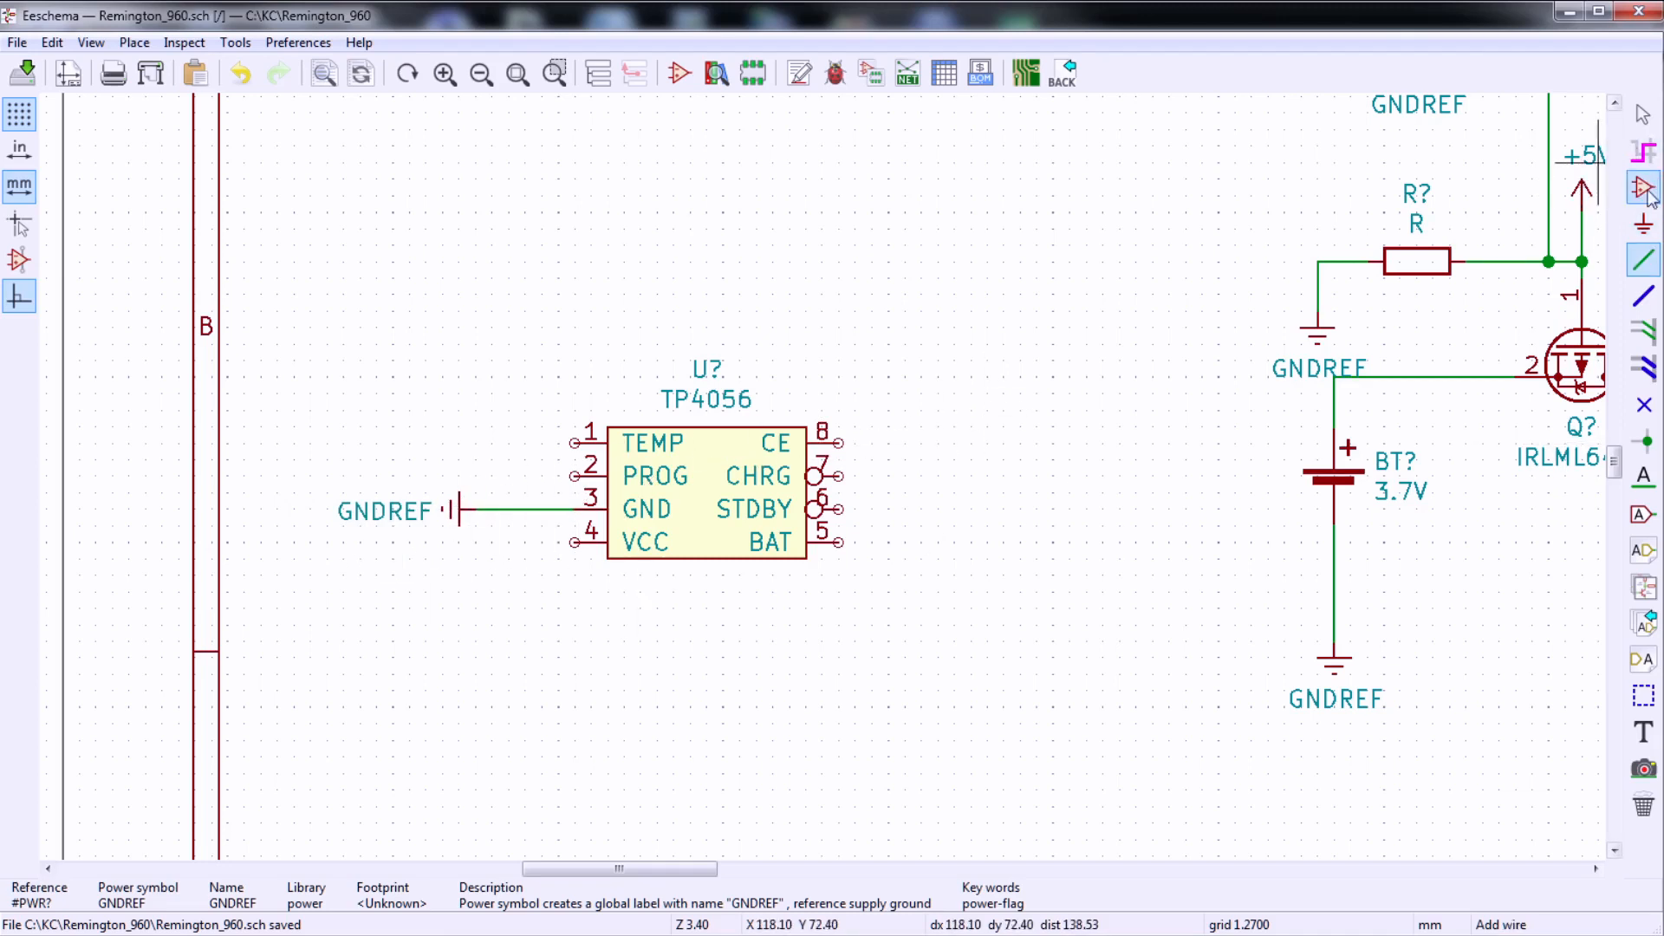
# - Place a +5V power symbol below the TP4056's GNDREF symbol and wire it to the VCC pin
pyautogui.click(1644, 223)
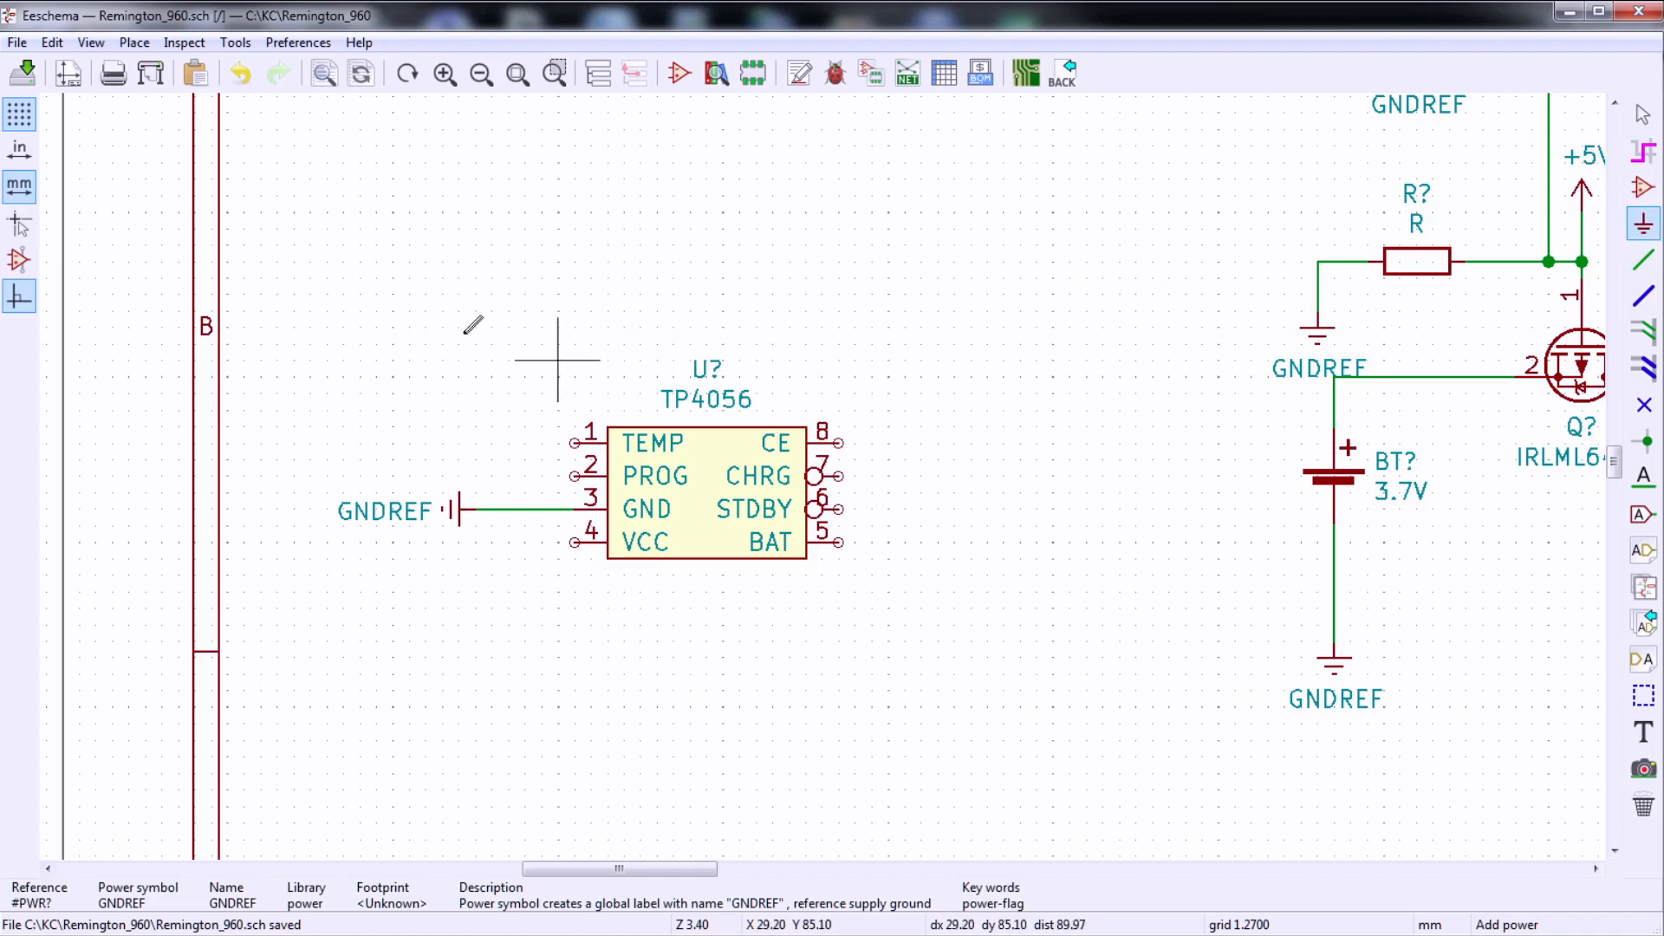
pyautogui.click(408, 294)
pyautogui.doubleClick(353, 234)
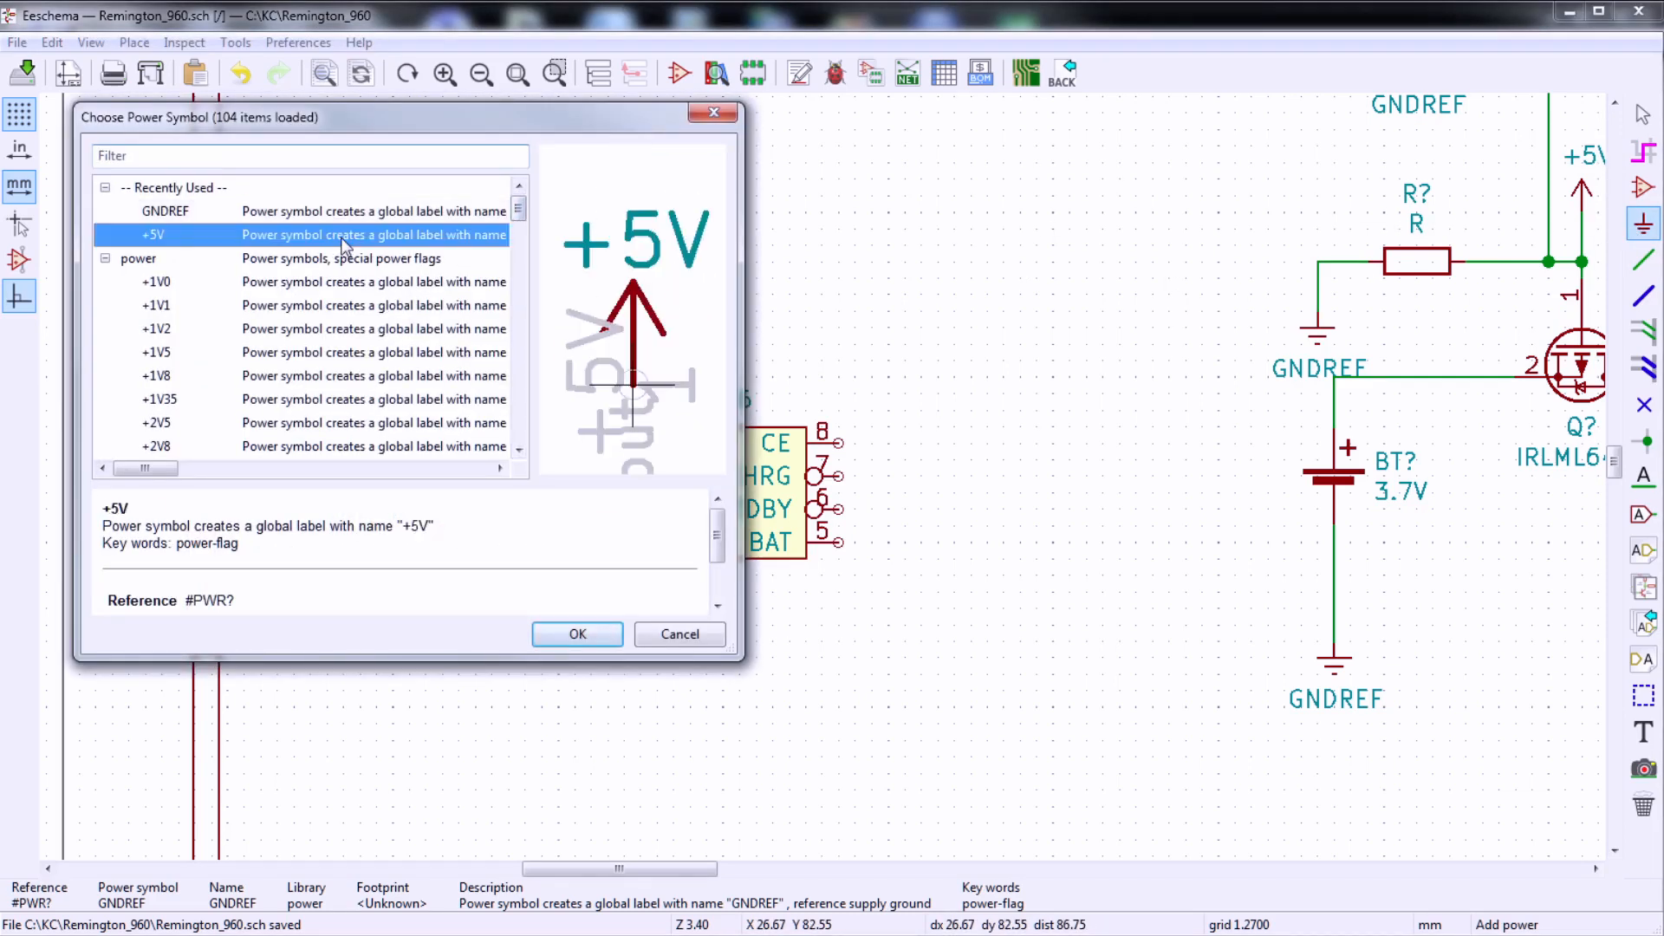
pyautogui.click(459, 608)
pyautogui.press('w')
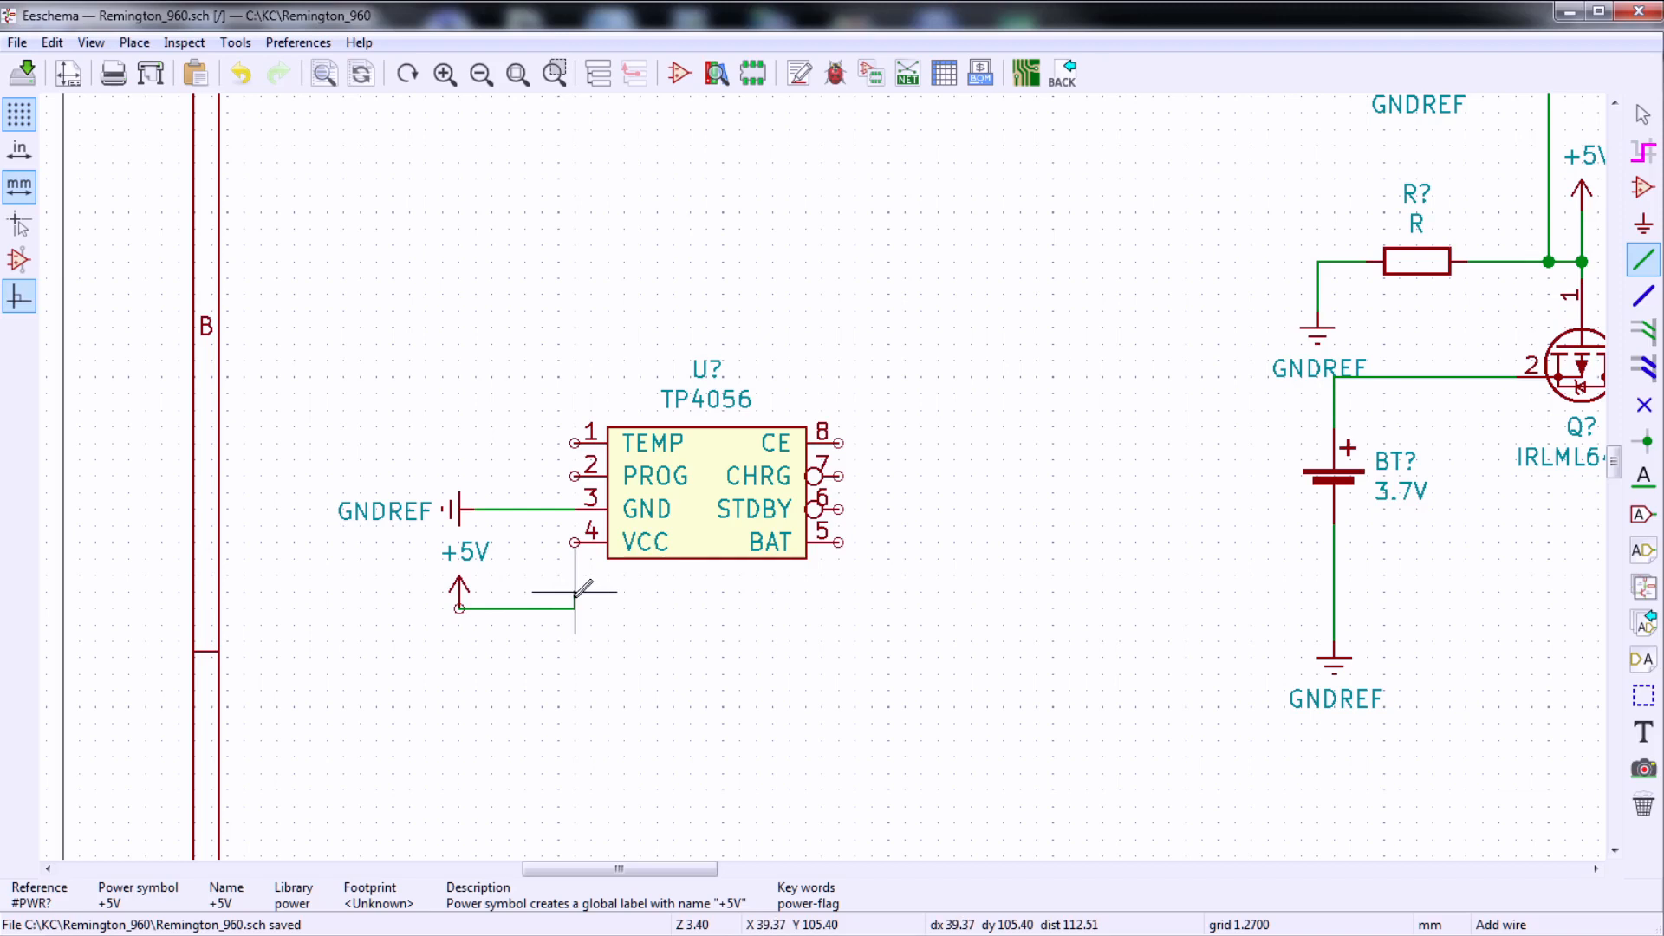
pyautogui.click(575, 542)
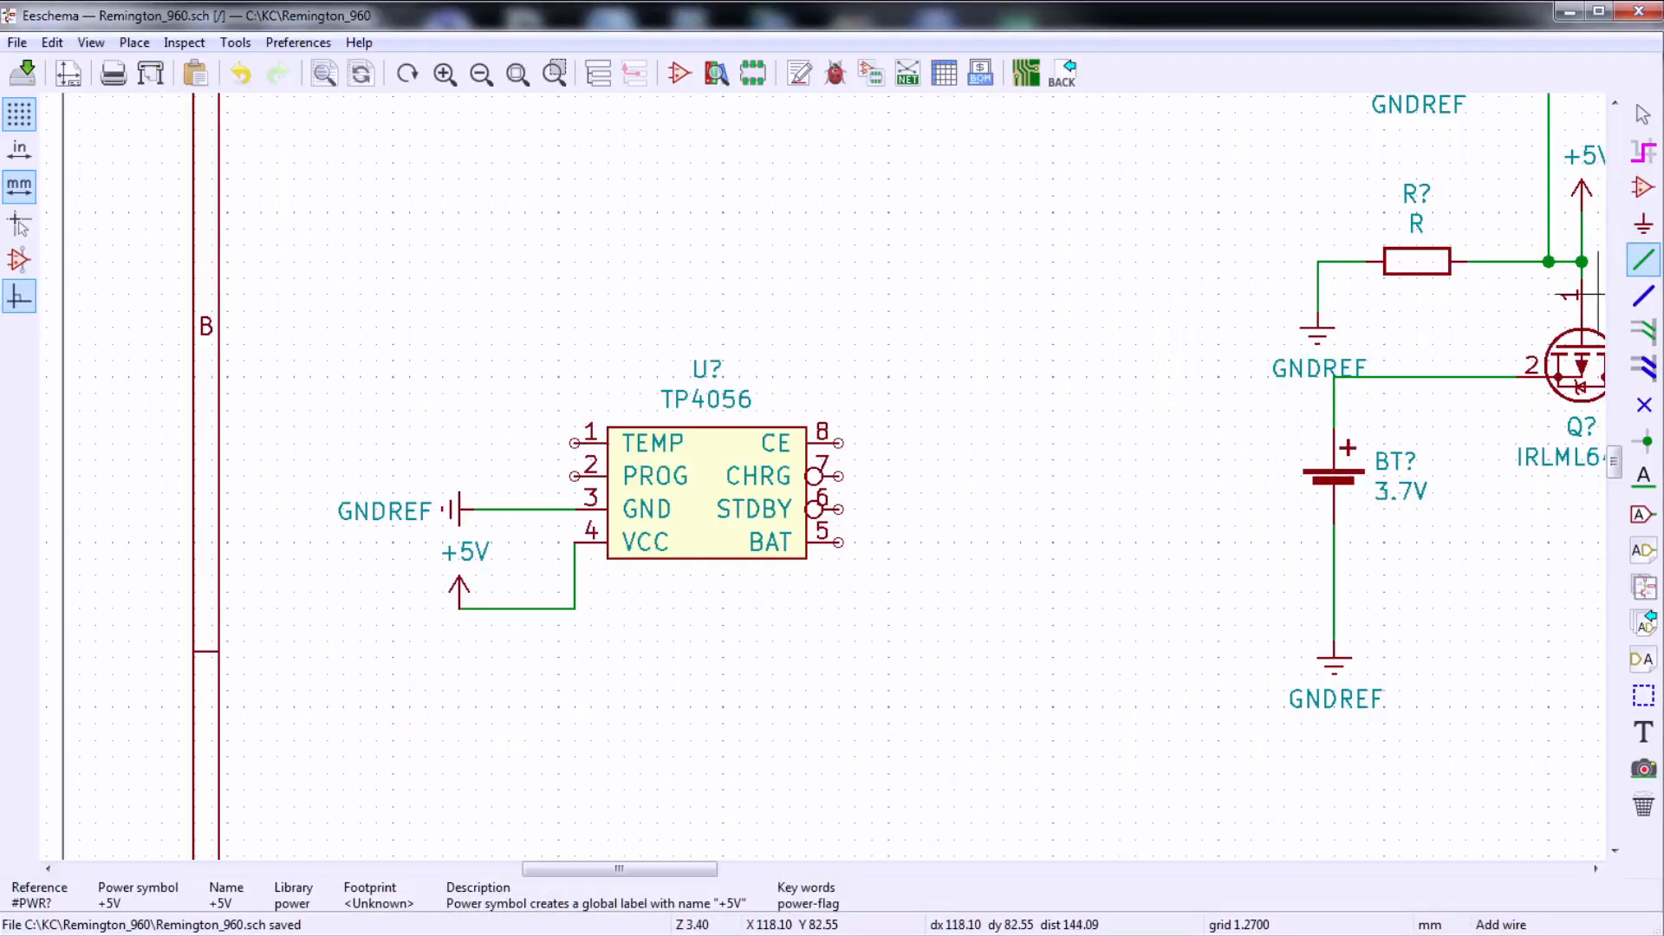
# - Place a sideways GNDREF power symbol left of the TP4056's TEMP pin and wire the two together
pyautogui.click(1643, 223)
pyautogui.click(520, 328)
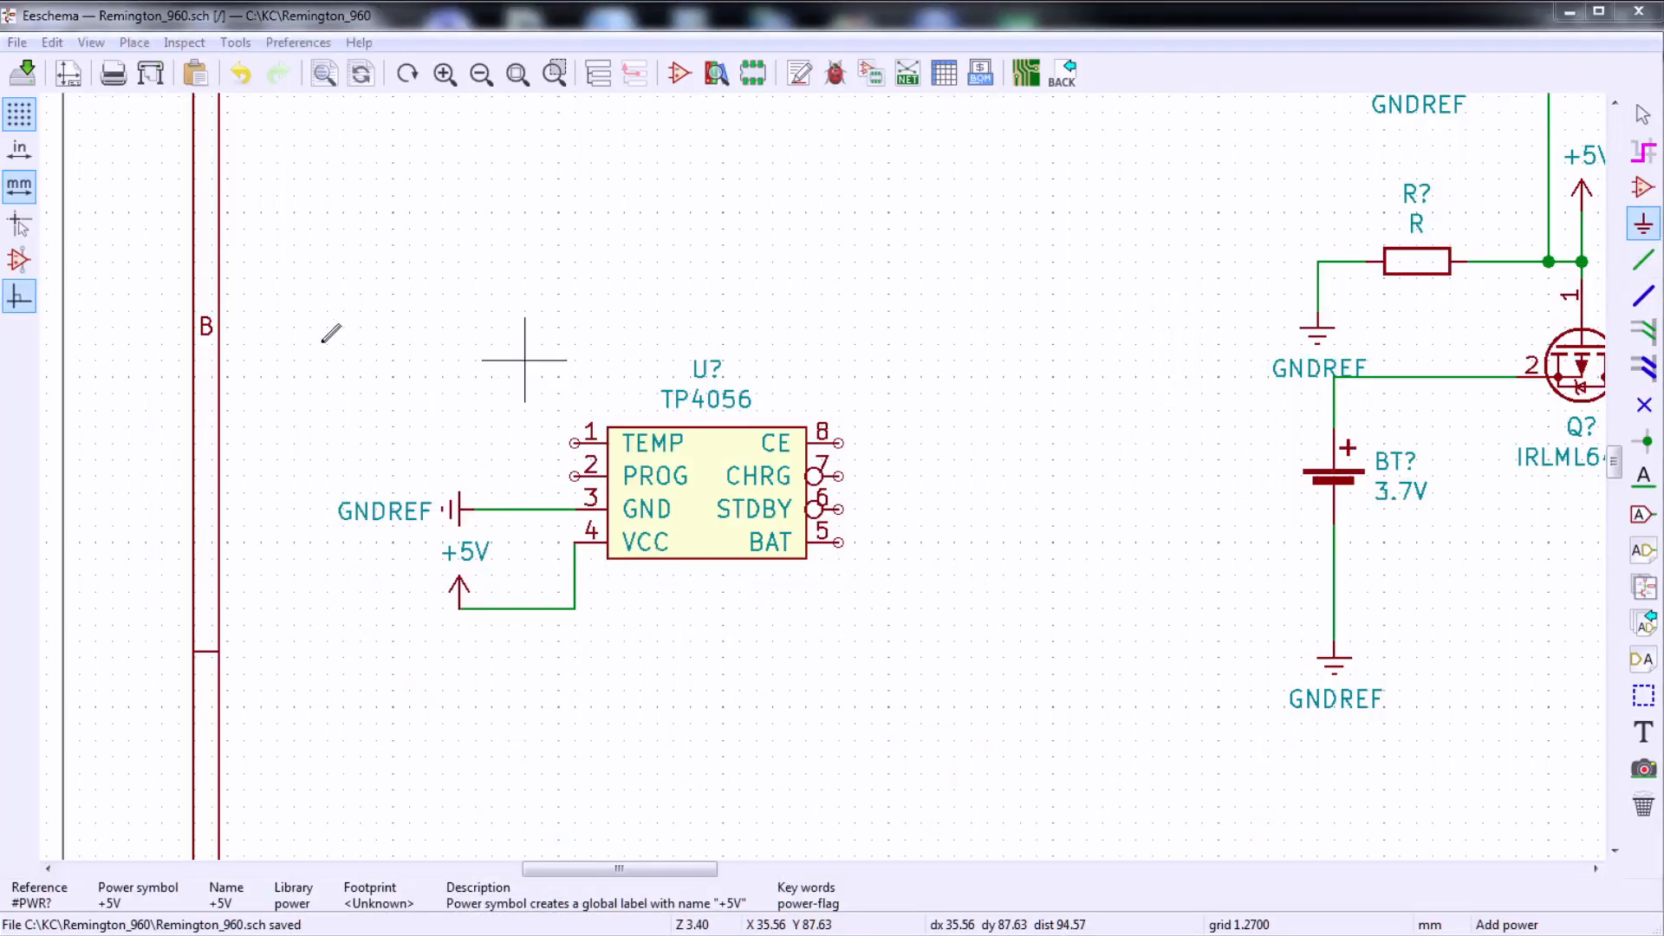
pyautogui.doubleClick(283, 235)
pyautogui.click(459, 443)
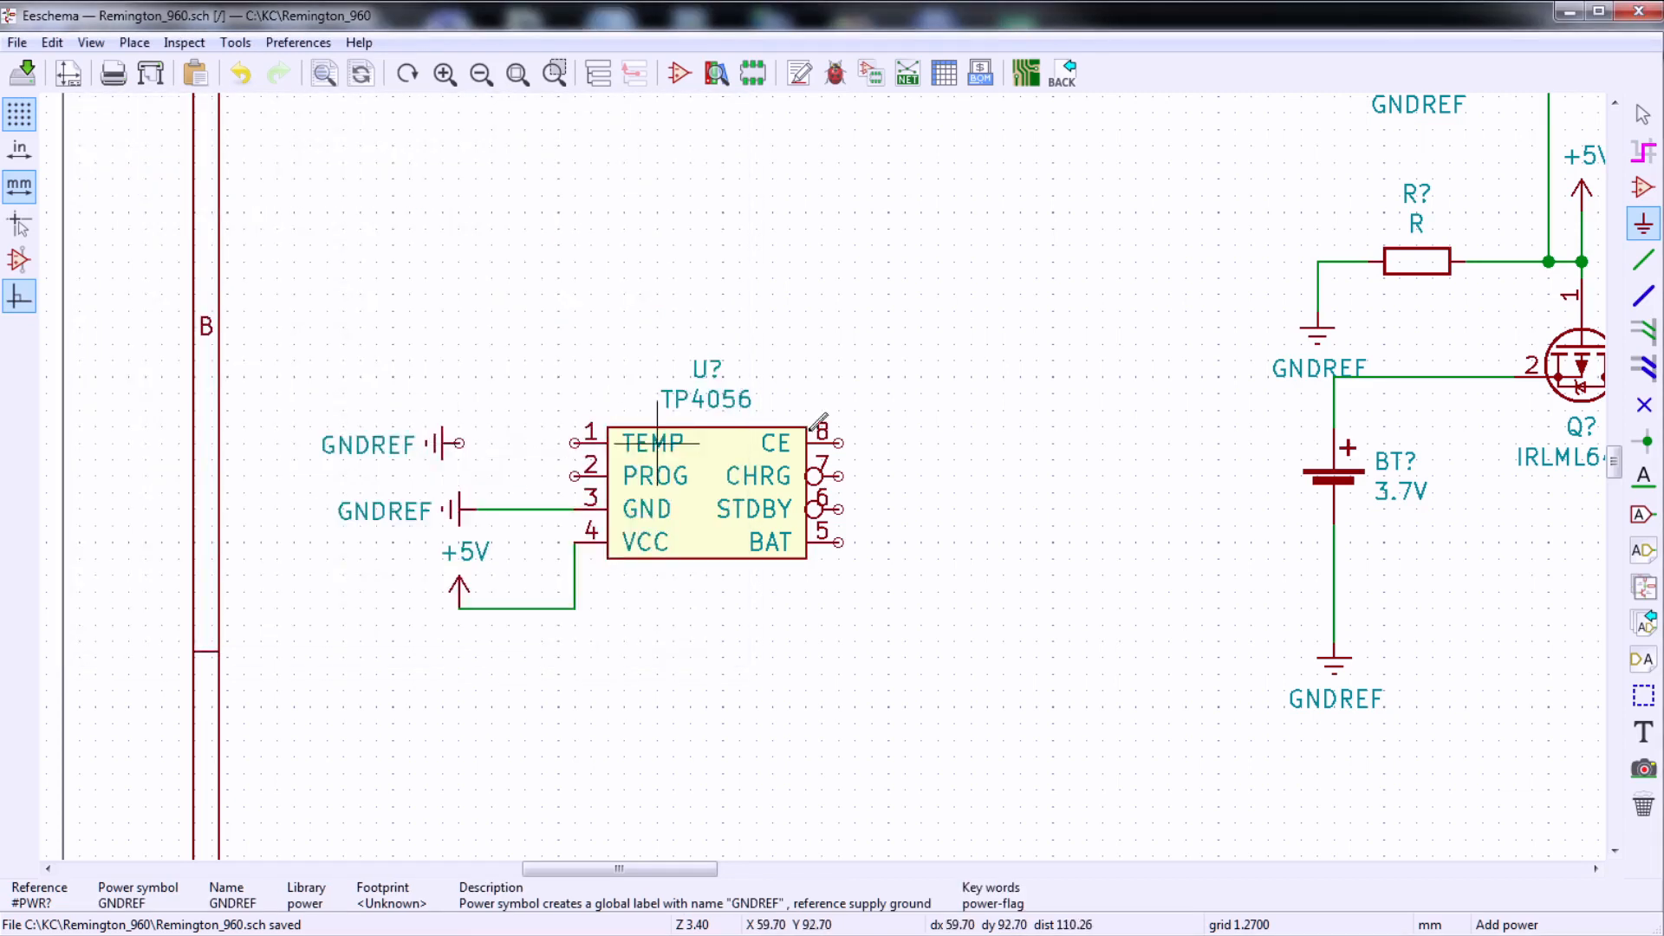
pyautogui.click(1643, 260)
pyautogui.click(574, 442)
pyautogui.click(459, 443)
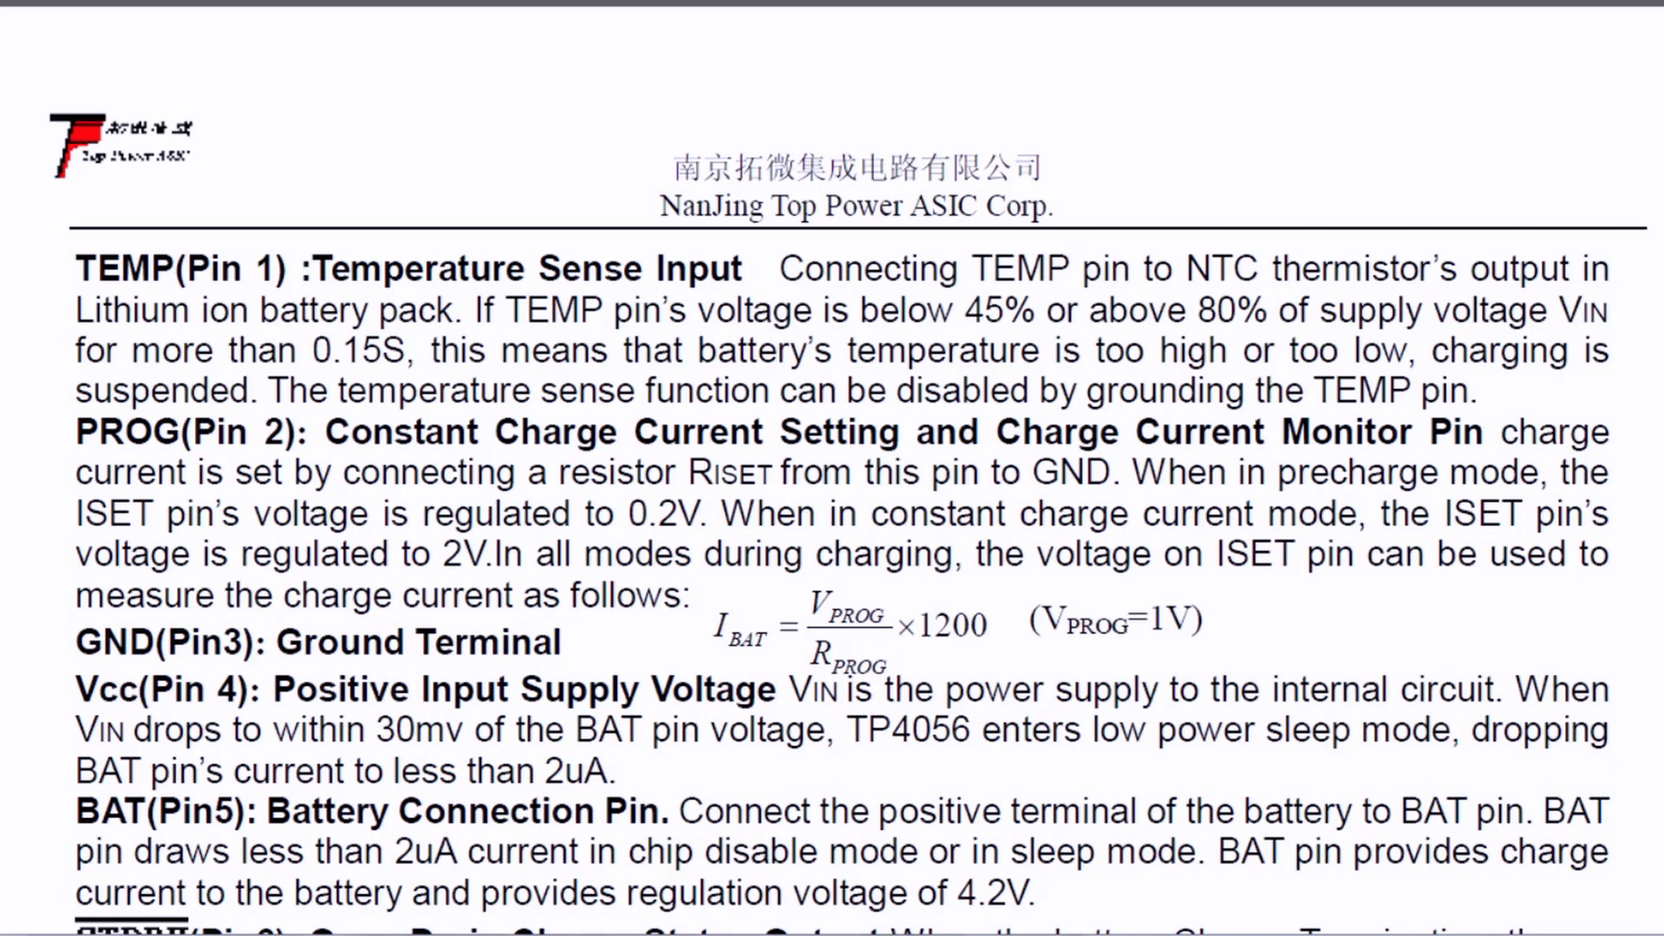
# - Consult the Rprog current-setting table in the TP4056 datasheet and place a horizontal resistor left of the chip, wired to its PROG pin
pyautogui.scroll(-20, 833, 468)
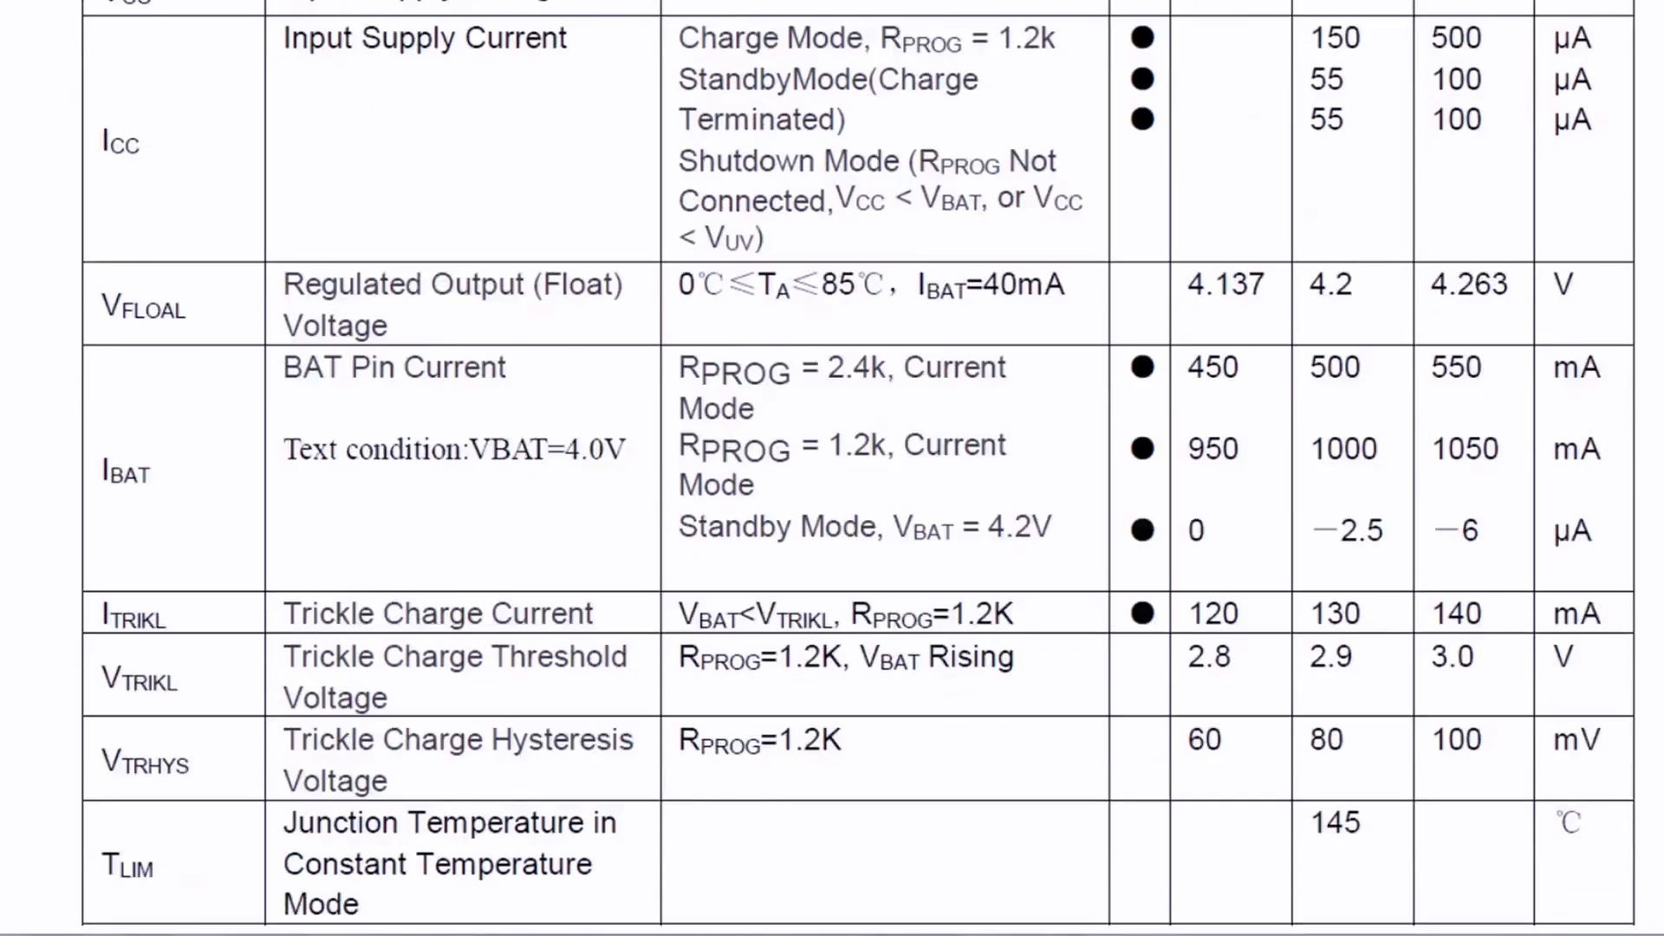
pyautogui.scroll(-3, 832, 468)
pyautogui.scroll(4, 832, 468)
pyautogui.scroll(-3, 832, 468)
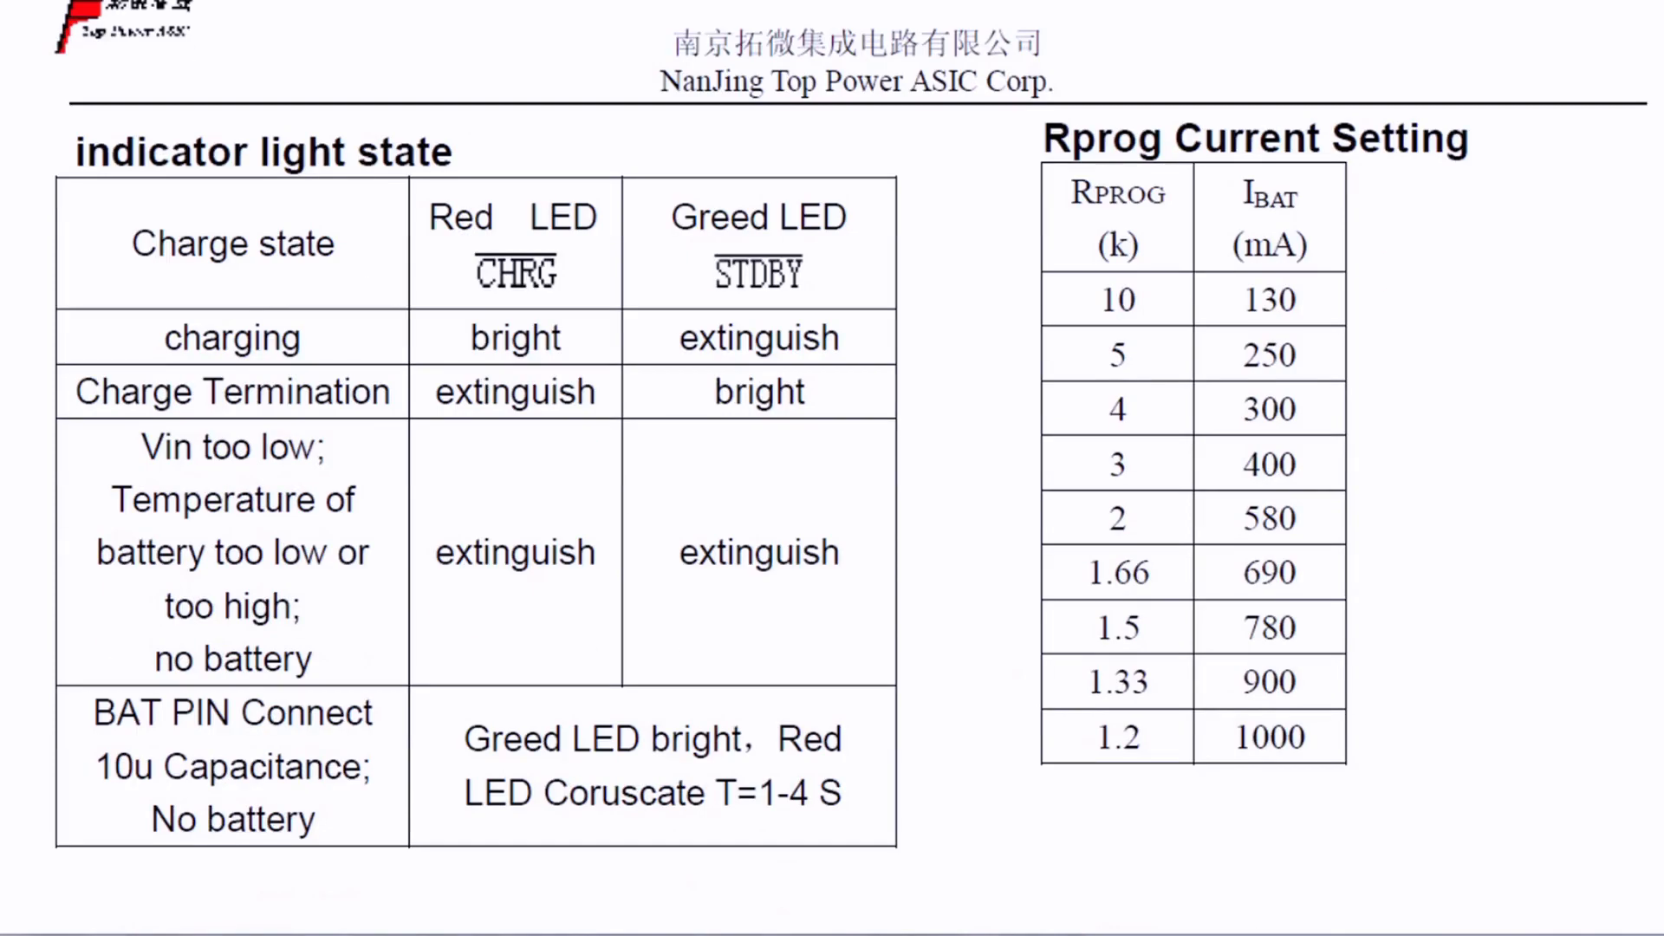
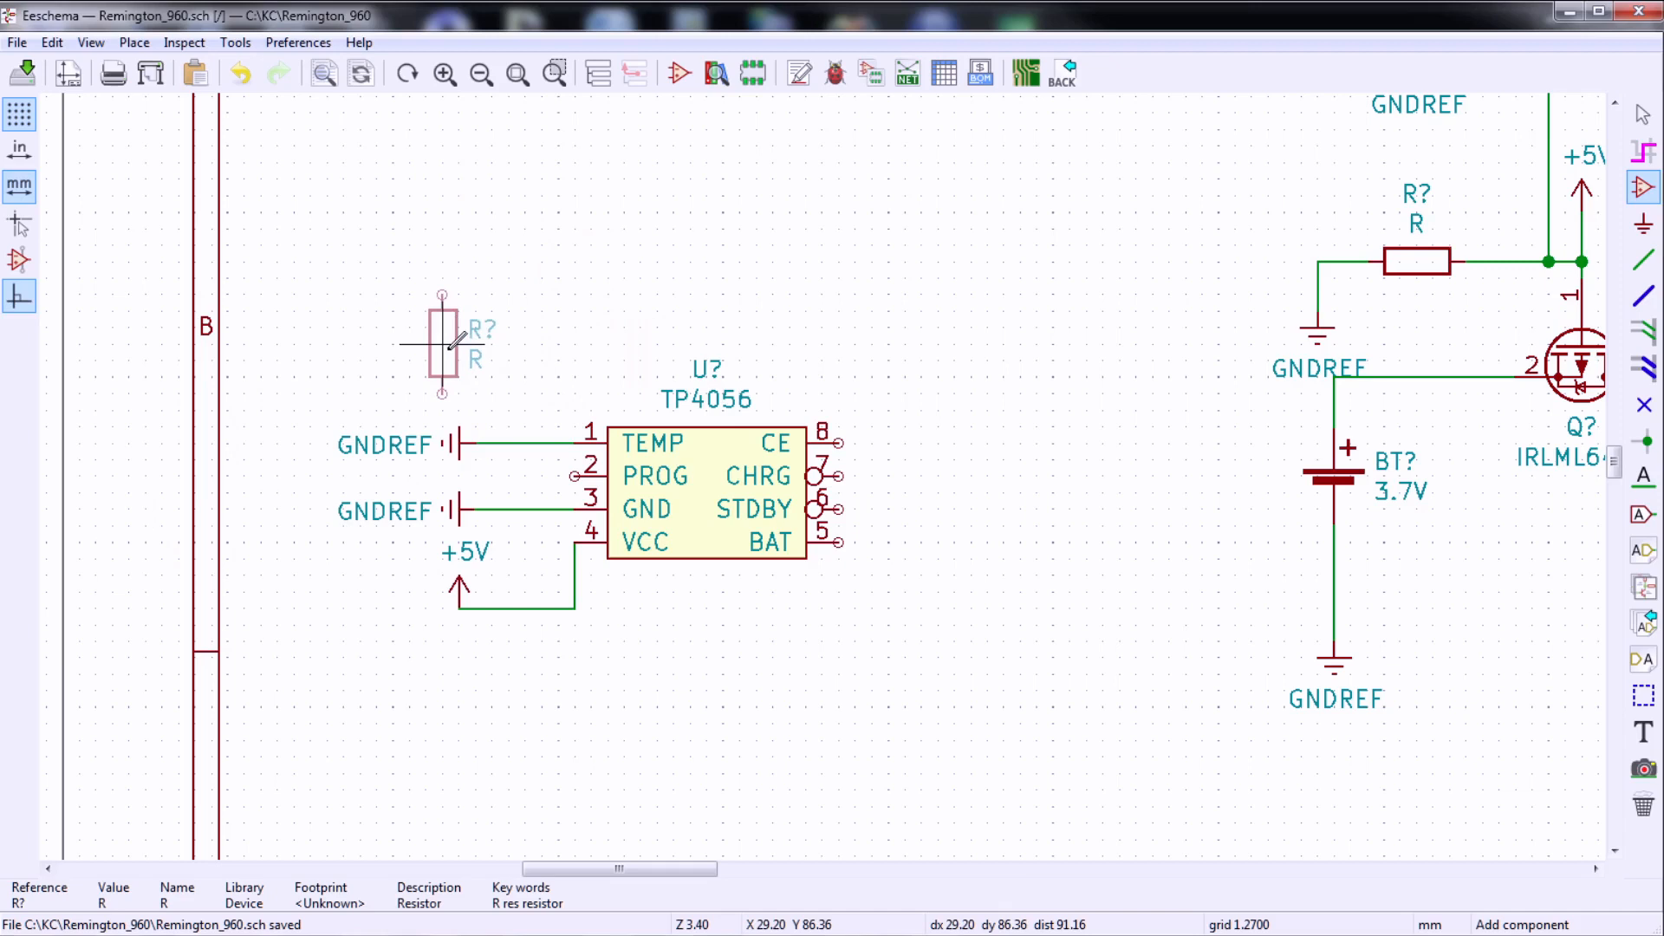
pyautogui.press('r')
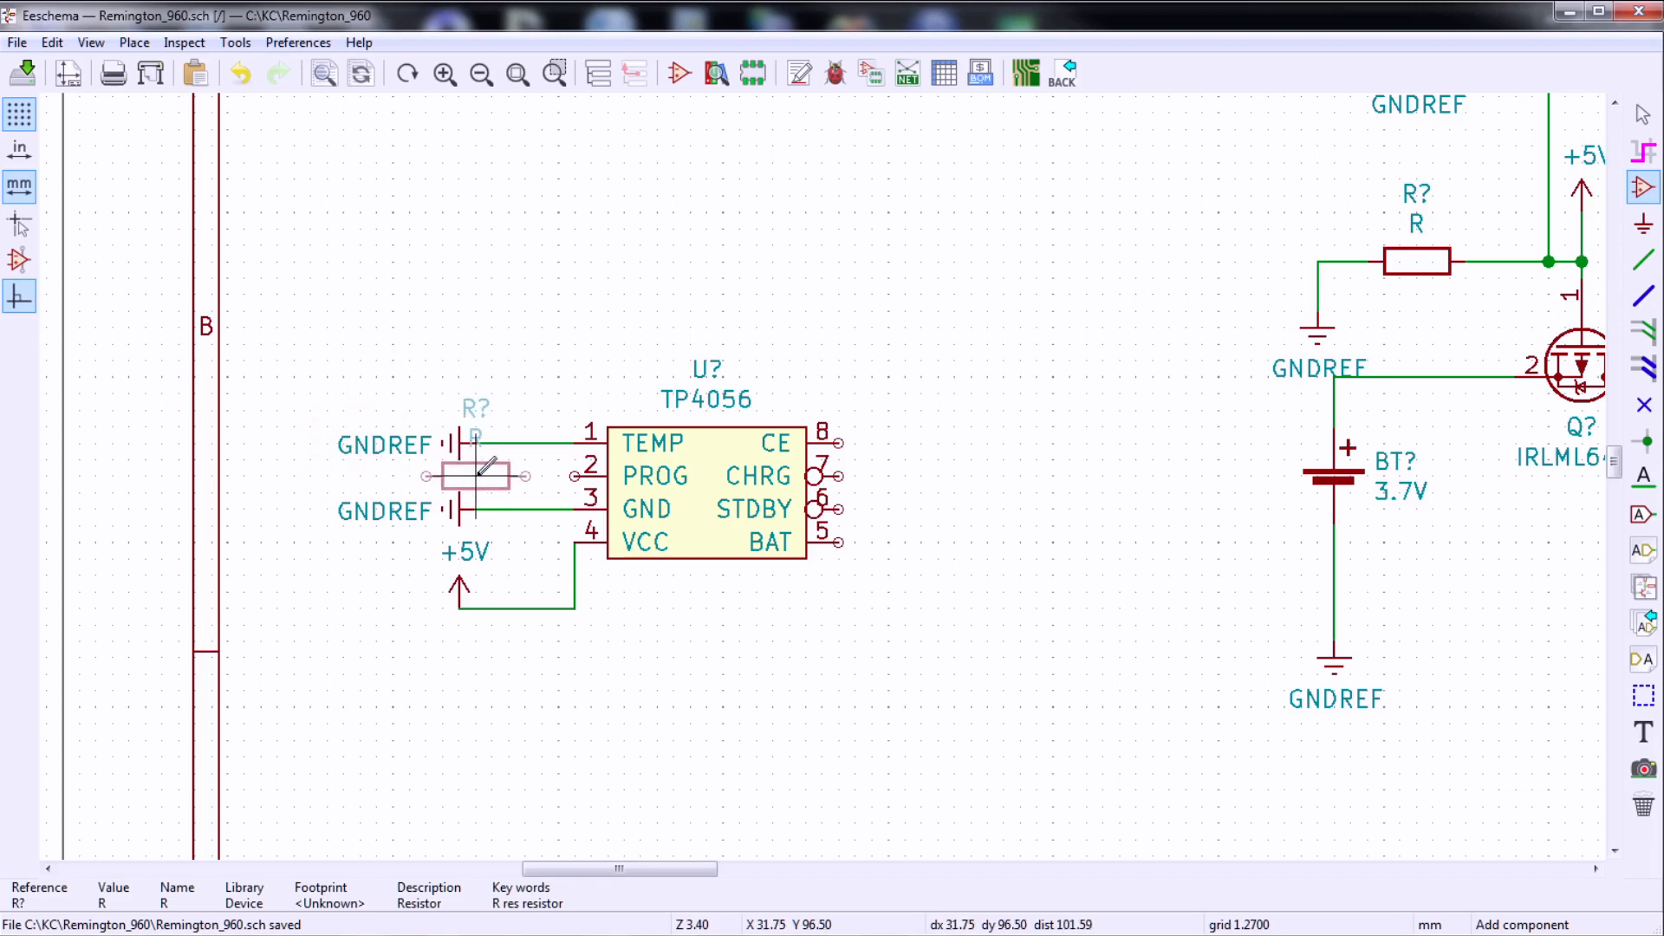
pyautogui.click(486, 468)
pyautogui.press('w')
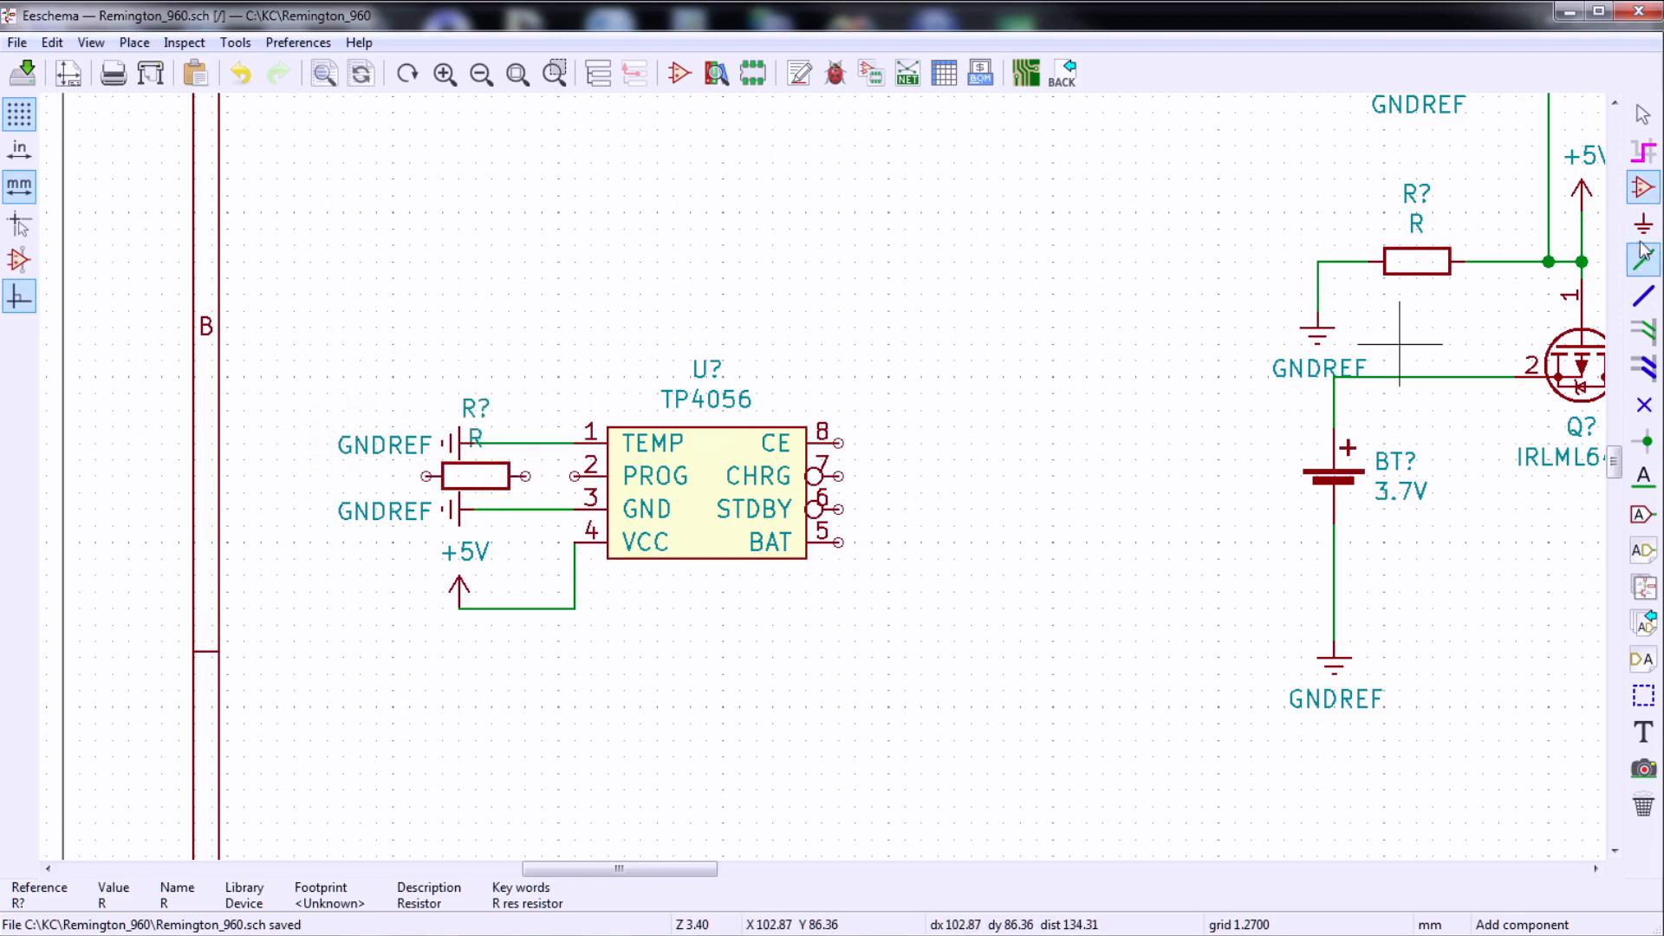
# - Place a sideways GNDREF power symbol left of the PROG resistor and wire it to the resistor's free end
pyautogui.press('p')
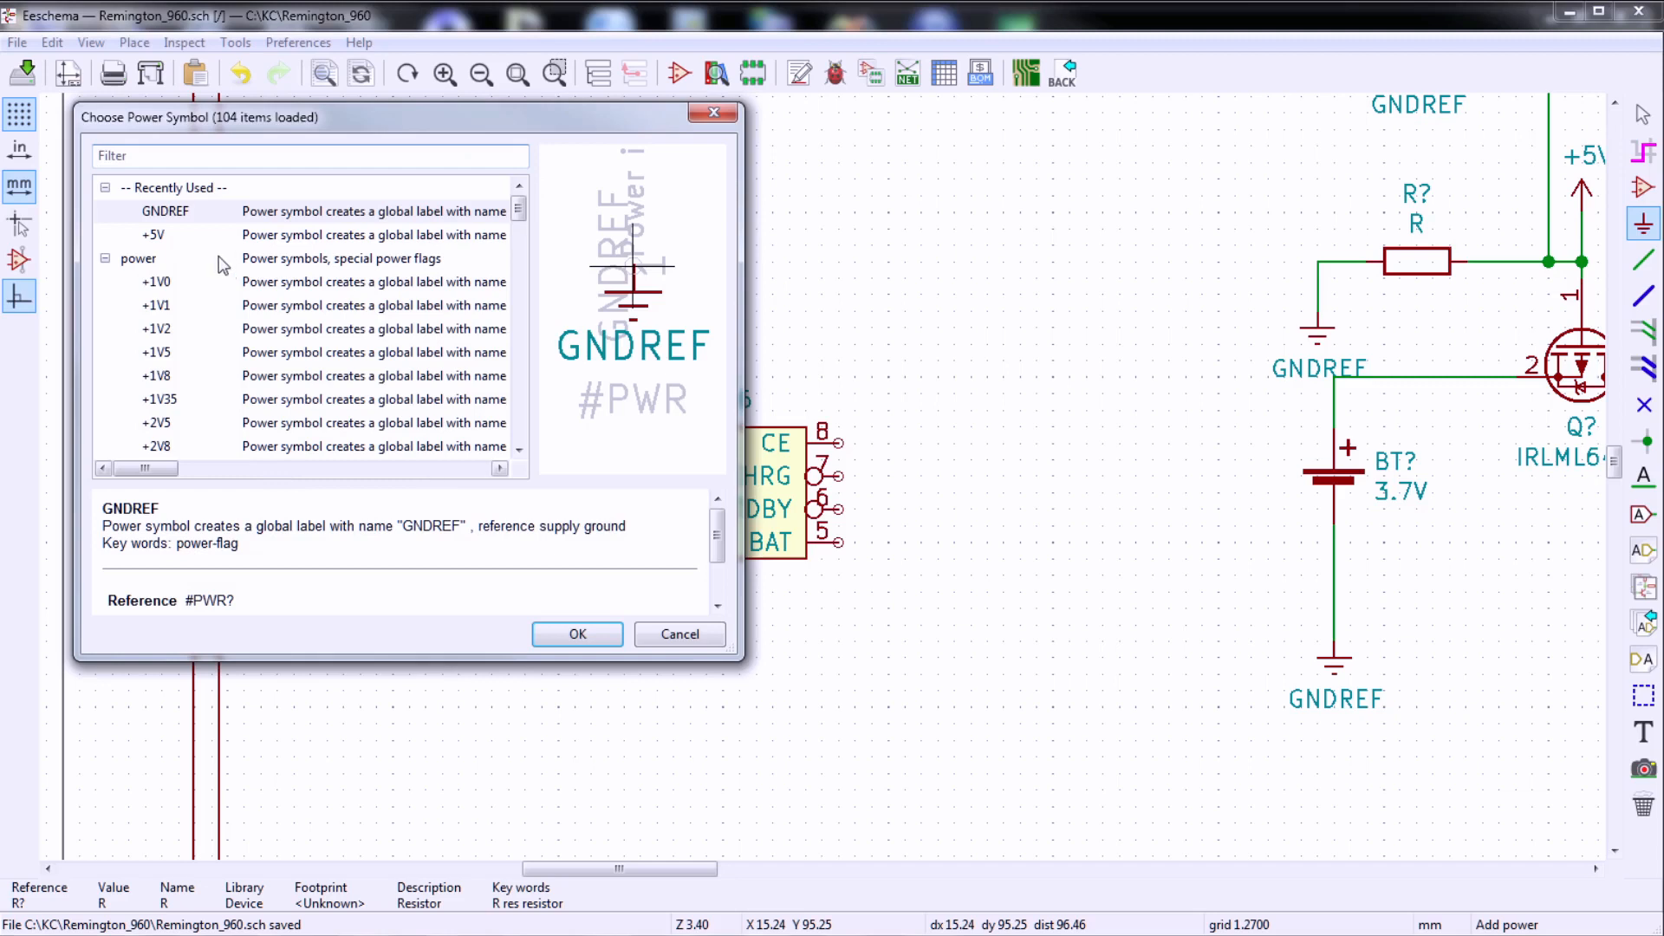
pyautogui.doubleClick(238, 213)
pyautogui.press('r')
pyautogui.click(277, 475)
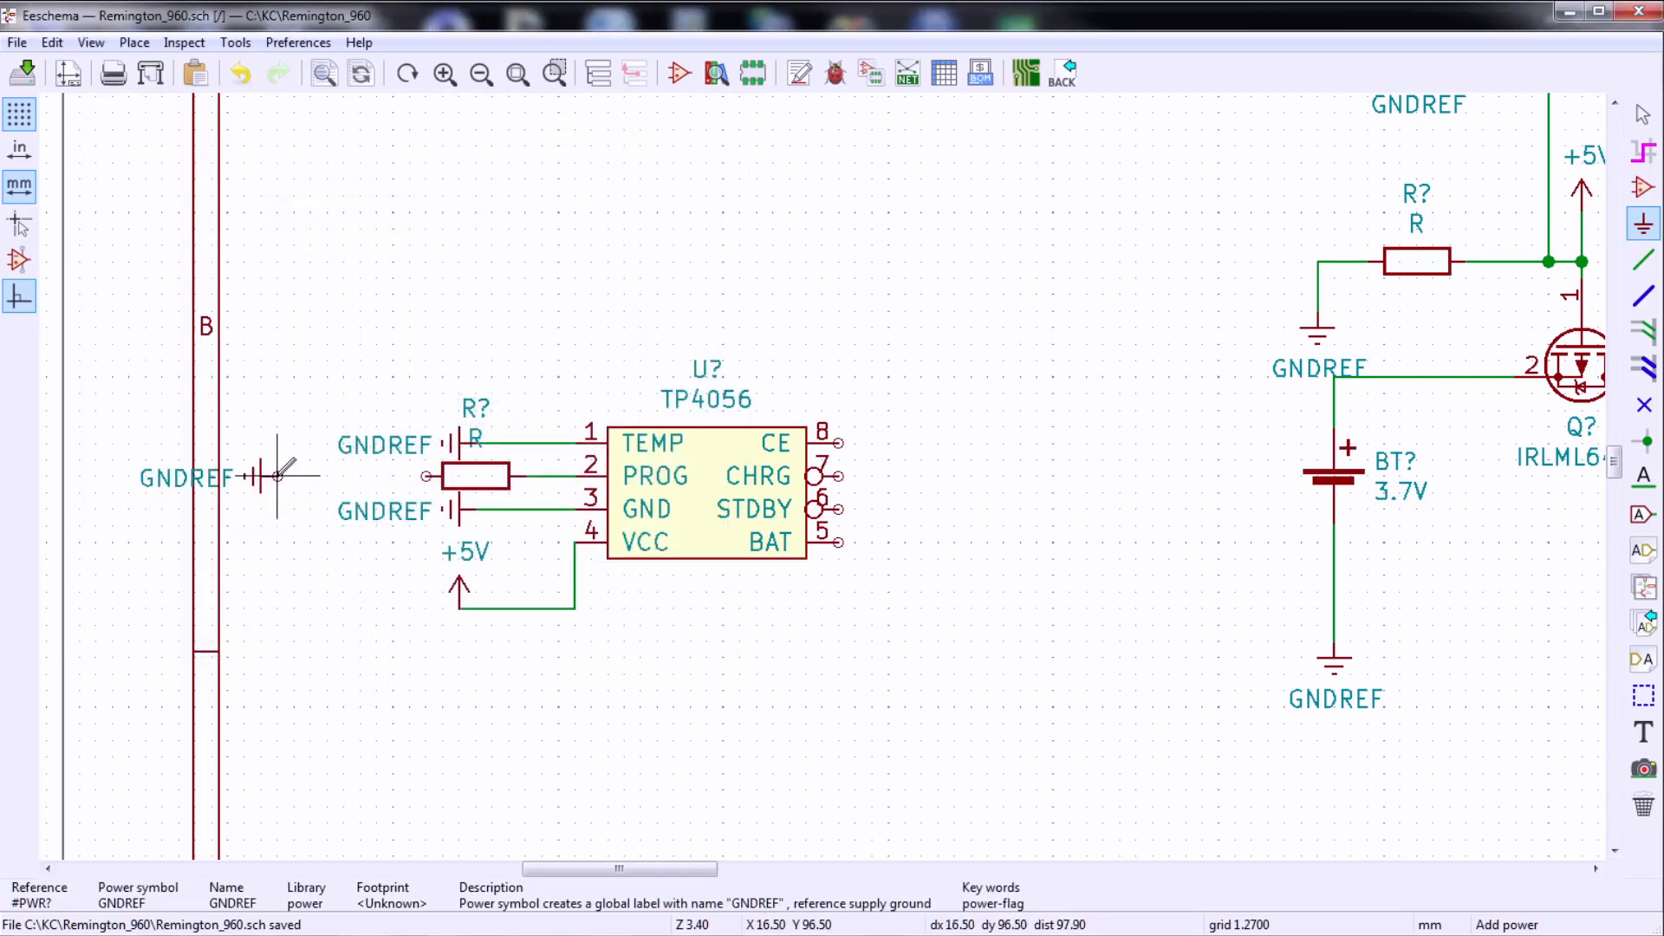
pyautogui.press('w')
pyautogui.click(427, 475)
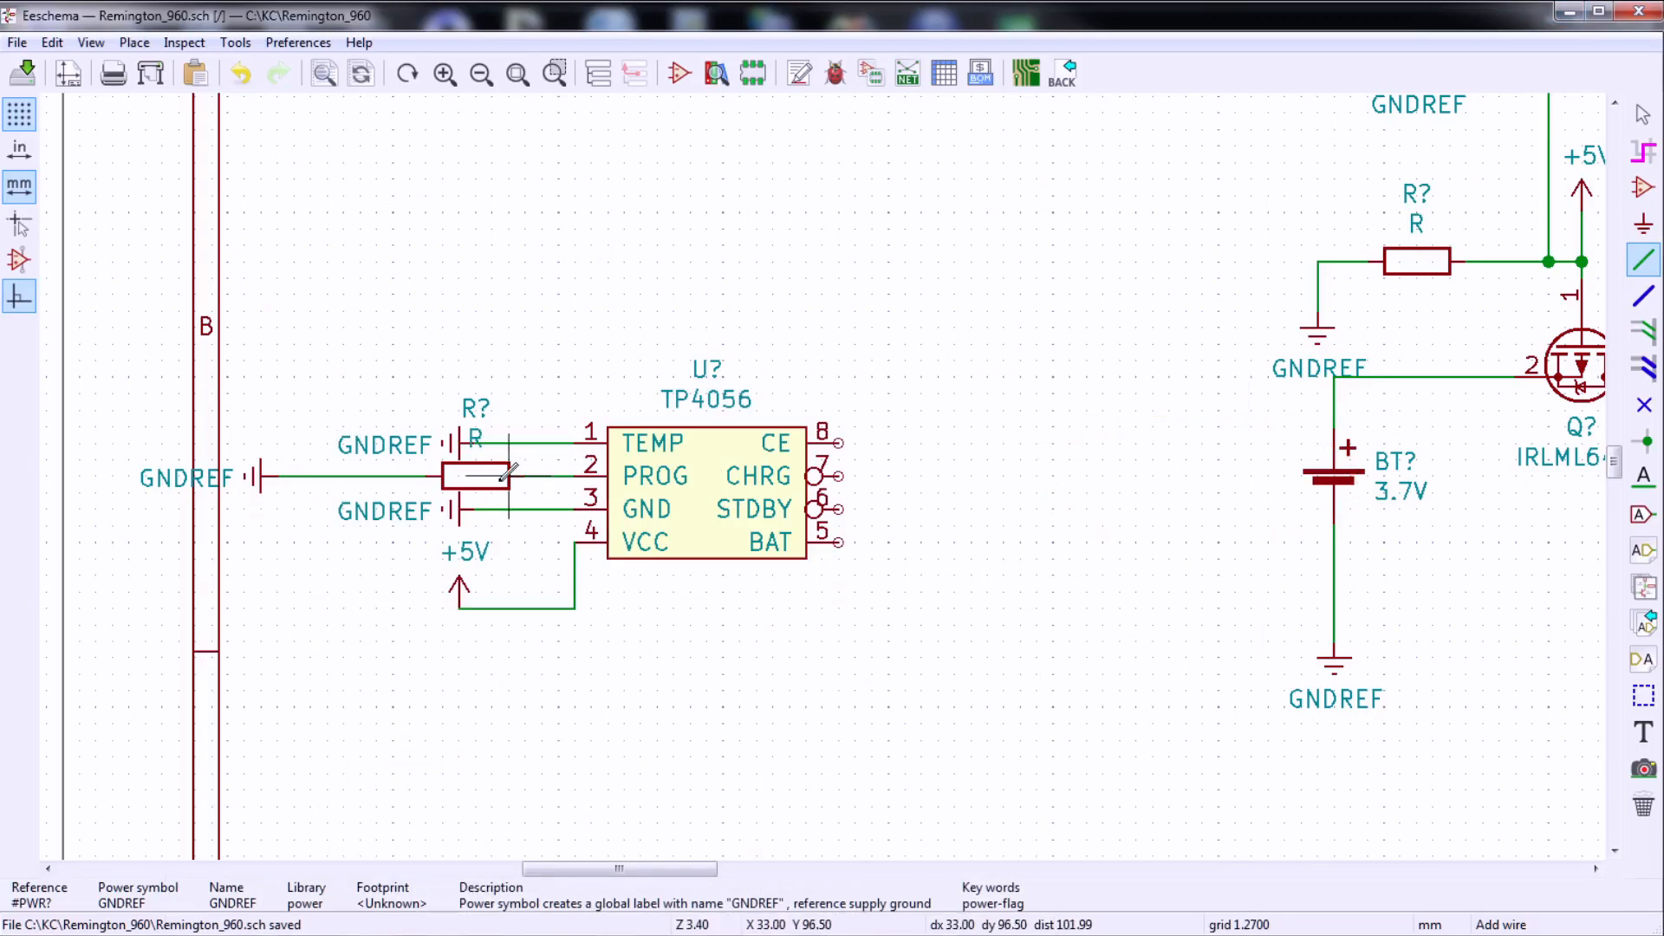
pyautogui.press('Escape')
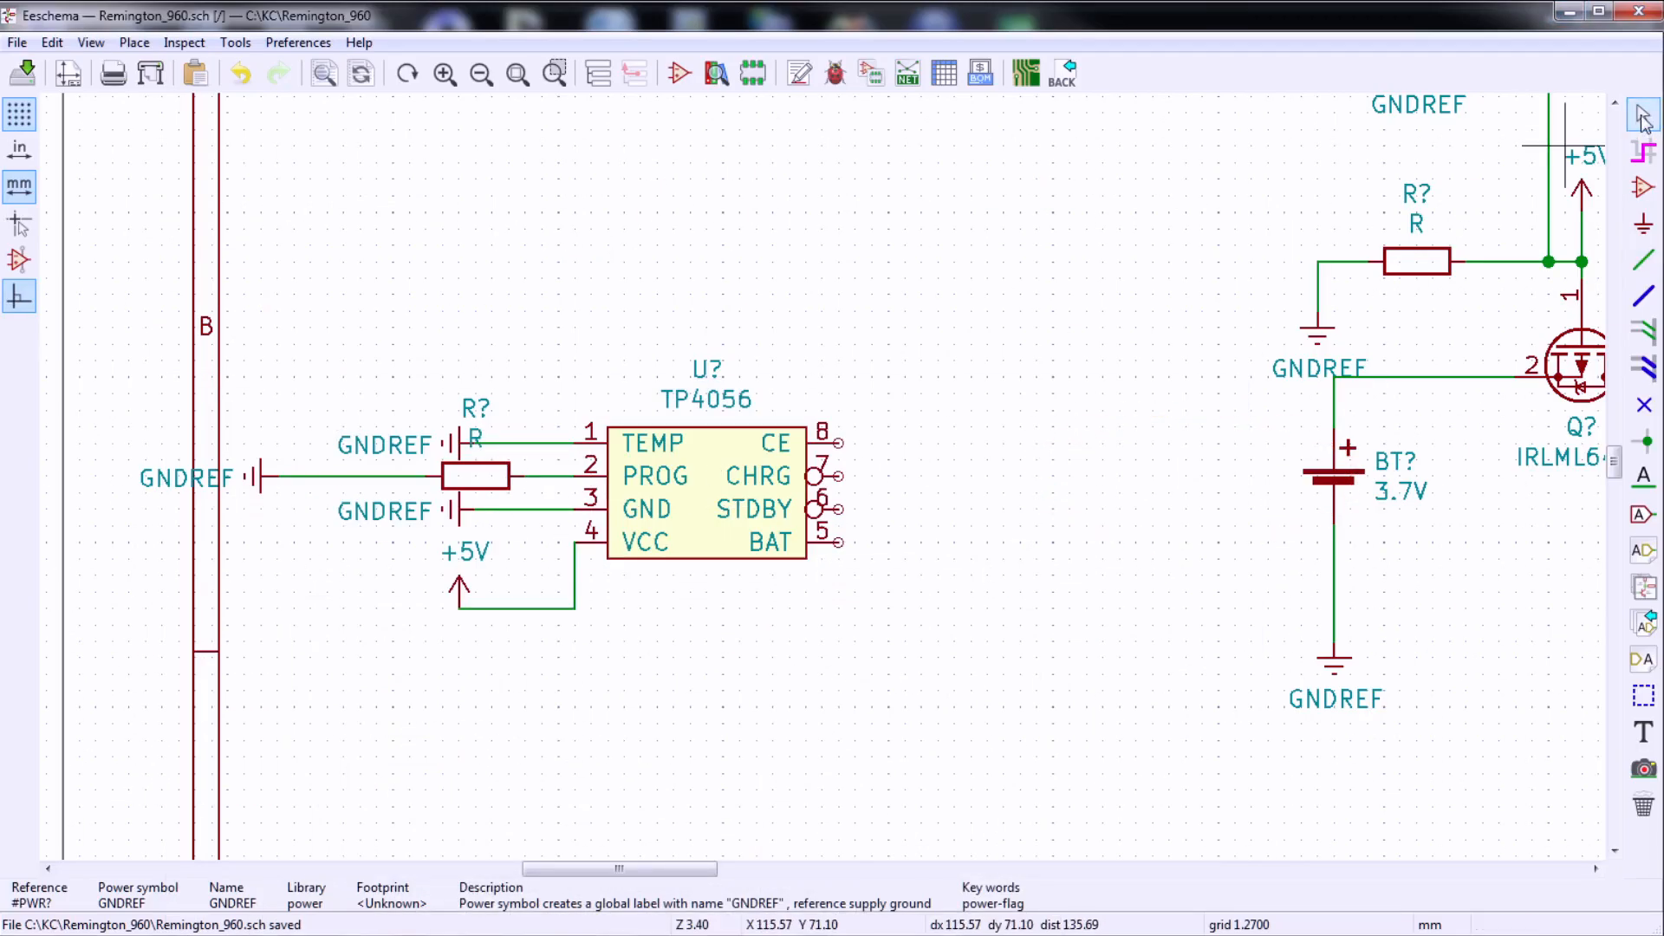
# - Set the PROG resistor's value to 4K in its symbol properties
pyautogui.doubleClick(498, 484)
pyautogui.click(784, 430)
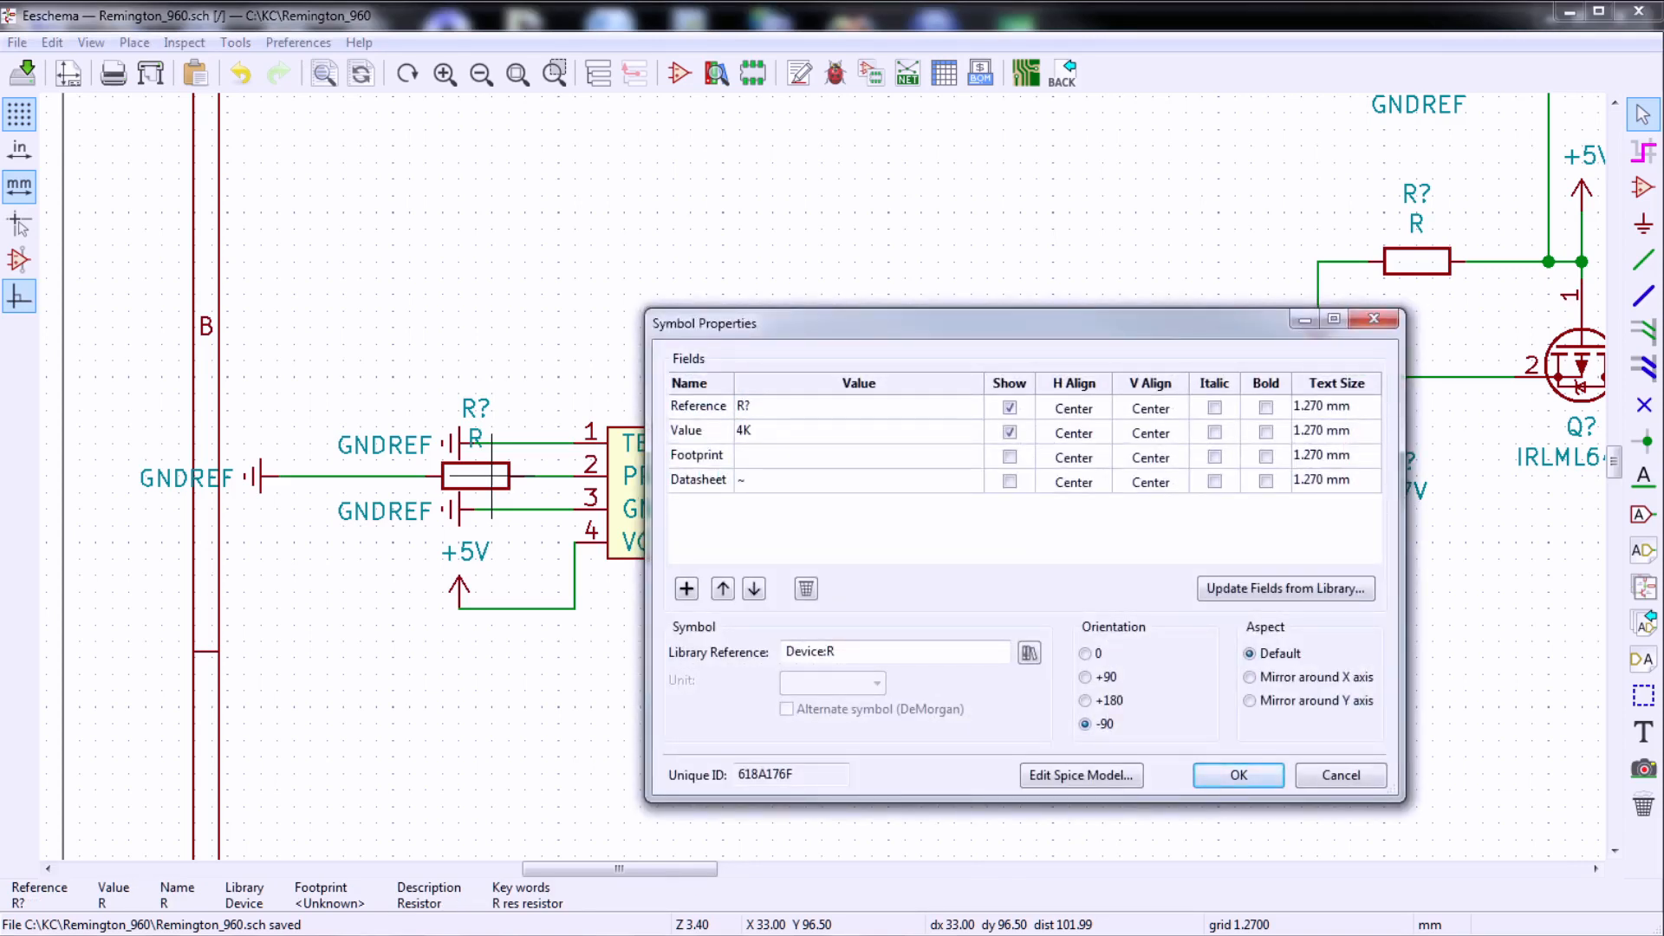
pyautogui.press('Return')
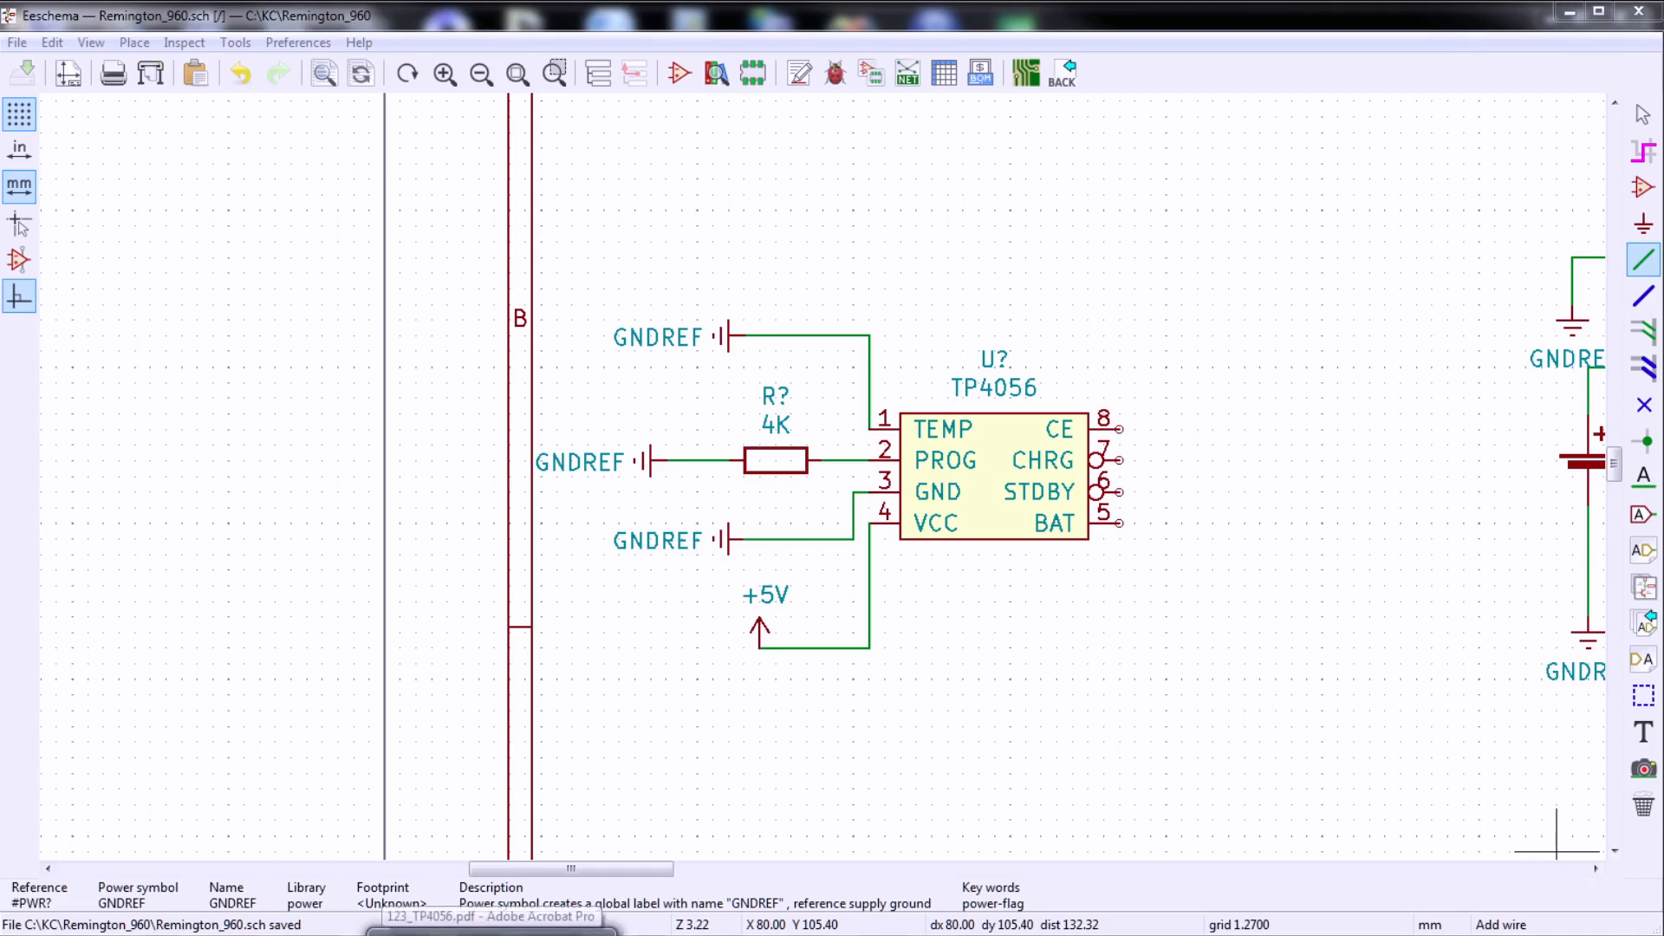
# - Delete the wire connecting the +5V symbol to the TP4056's VCC pin
pyautogui.click(490, 924)
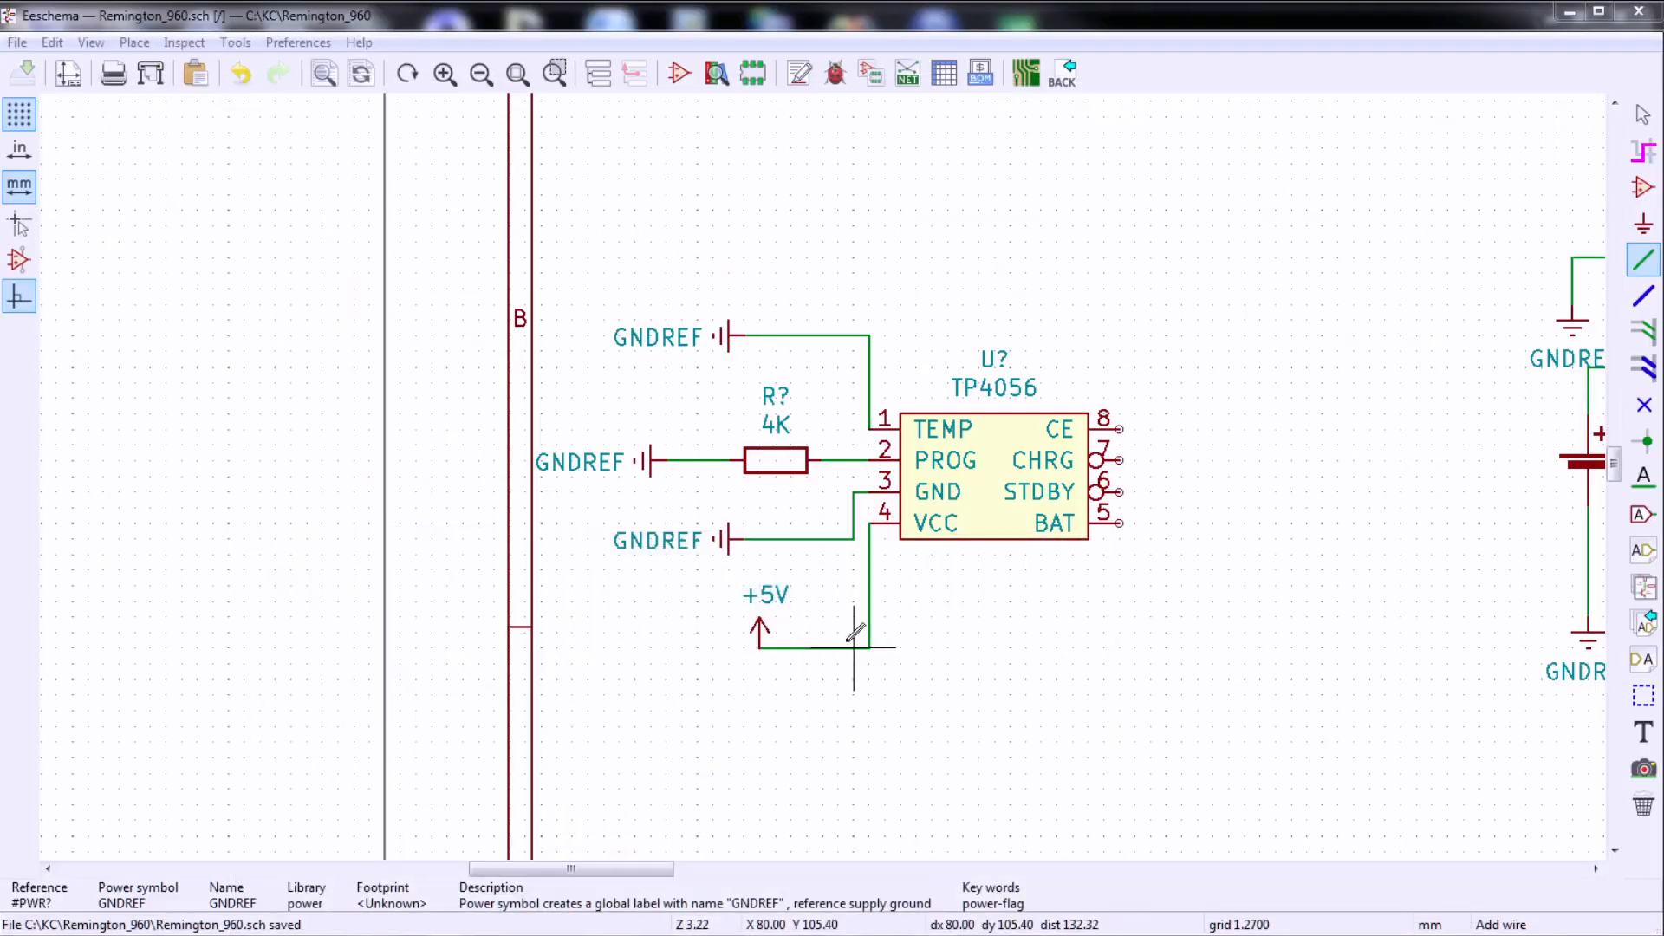
pyautogui.click(1652, 124)
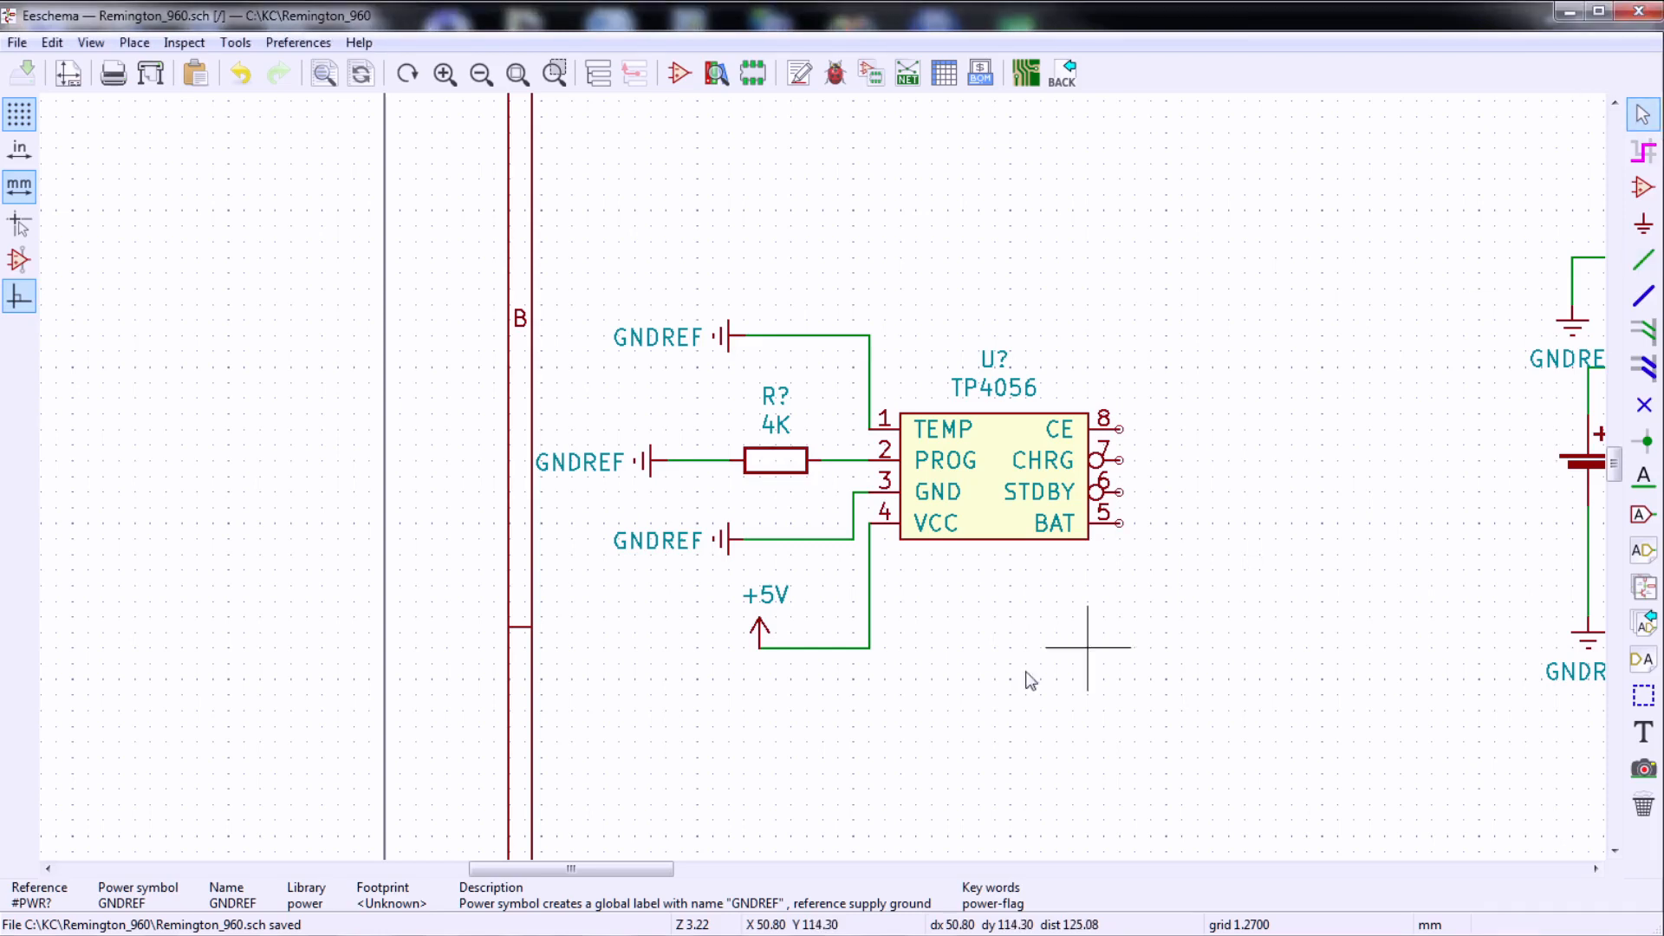
pyautogui.click(869, 647)
pyautogui.moveTo(888, 632); pyautogui.dragTo(825, 678)
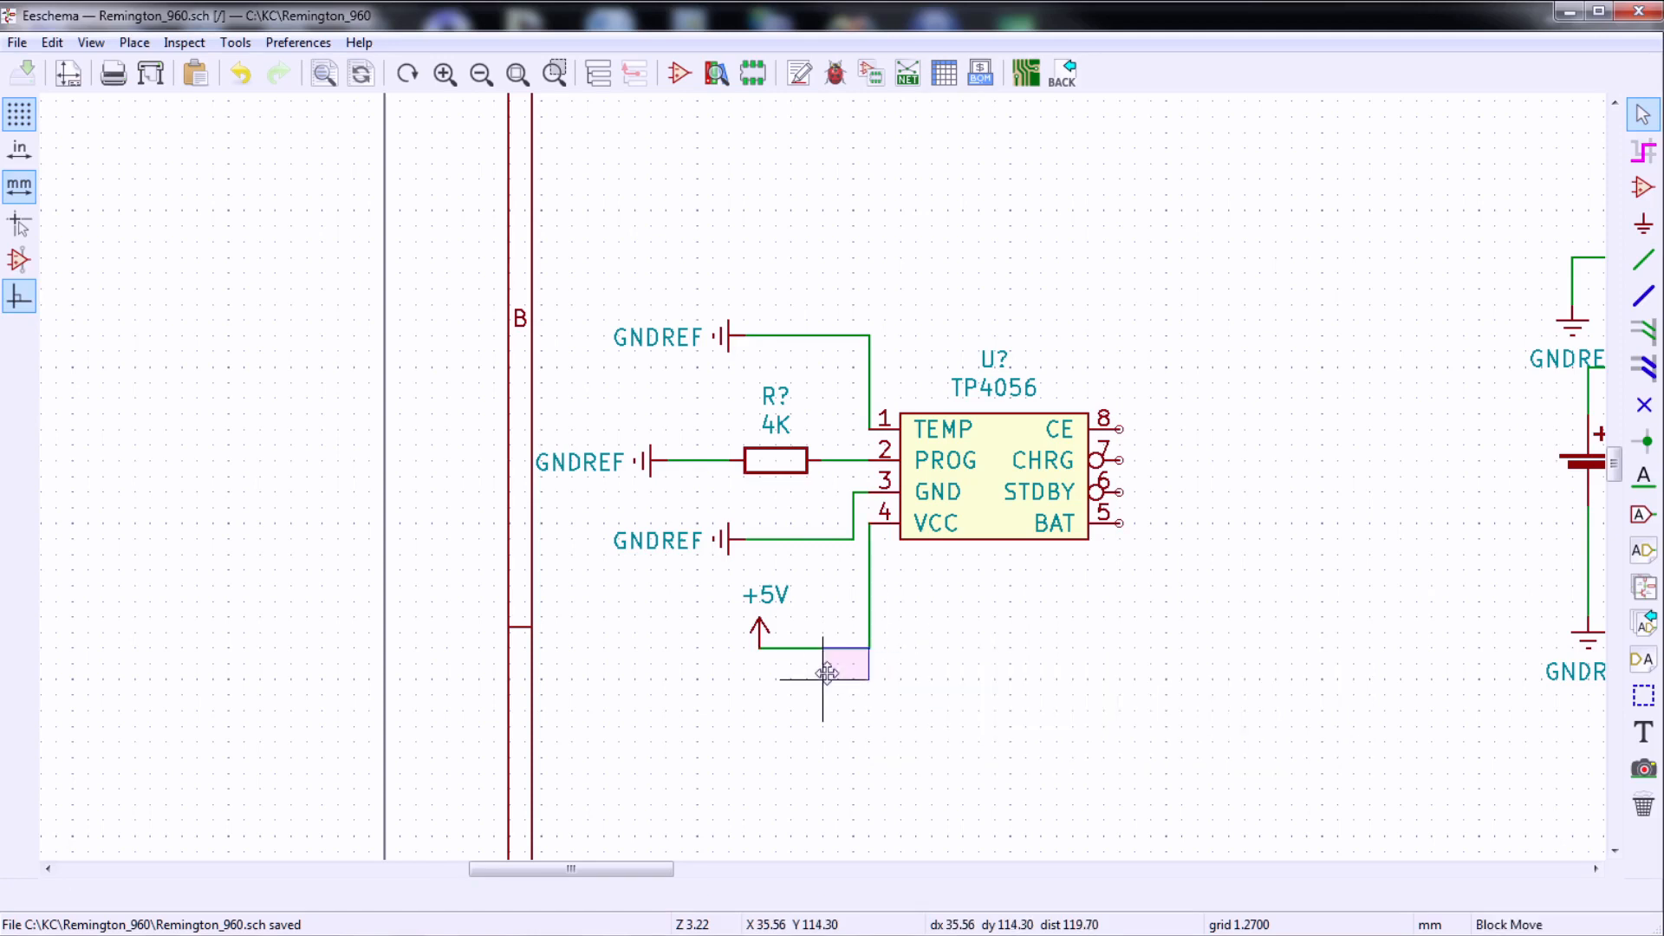
pyautogui.press('Delete')
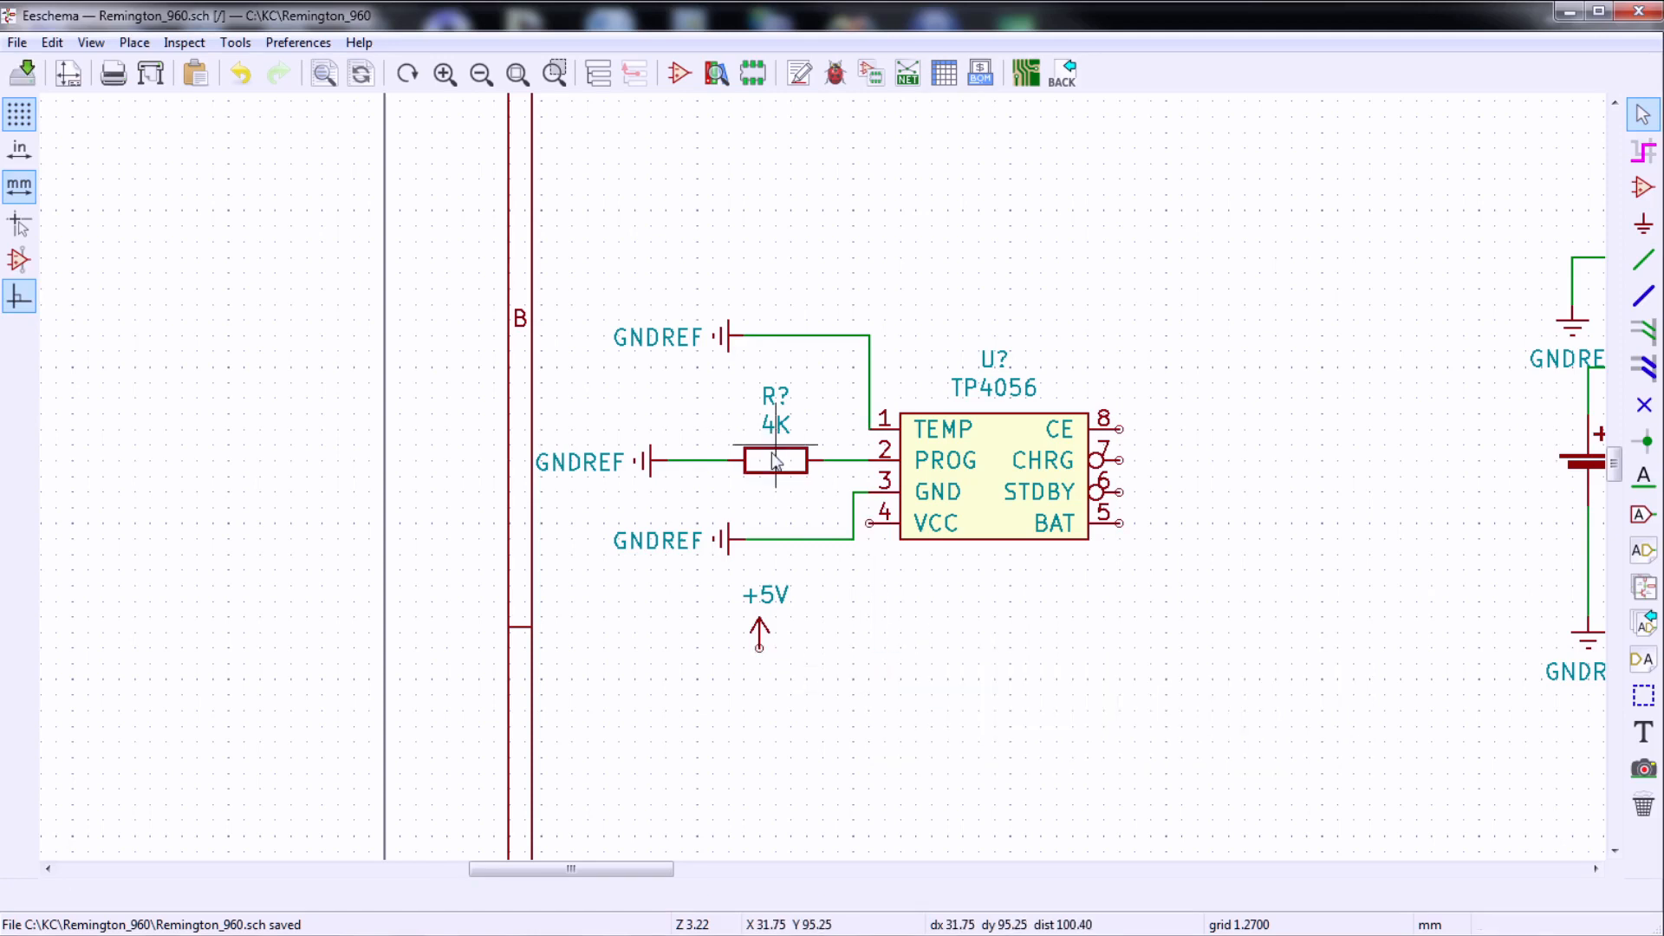
# - Place a vertical resistor below the VCC pin and wire it in series between VCC and the +5V symbol
pyautogui.click(1643, 187)
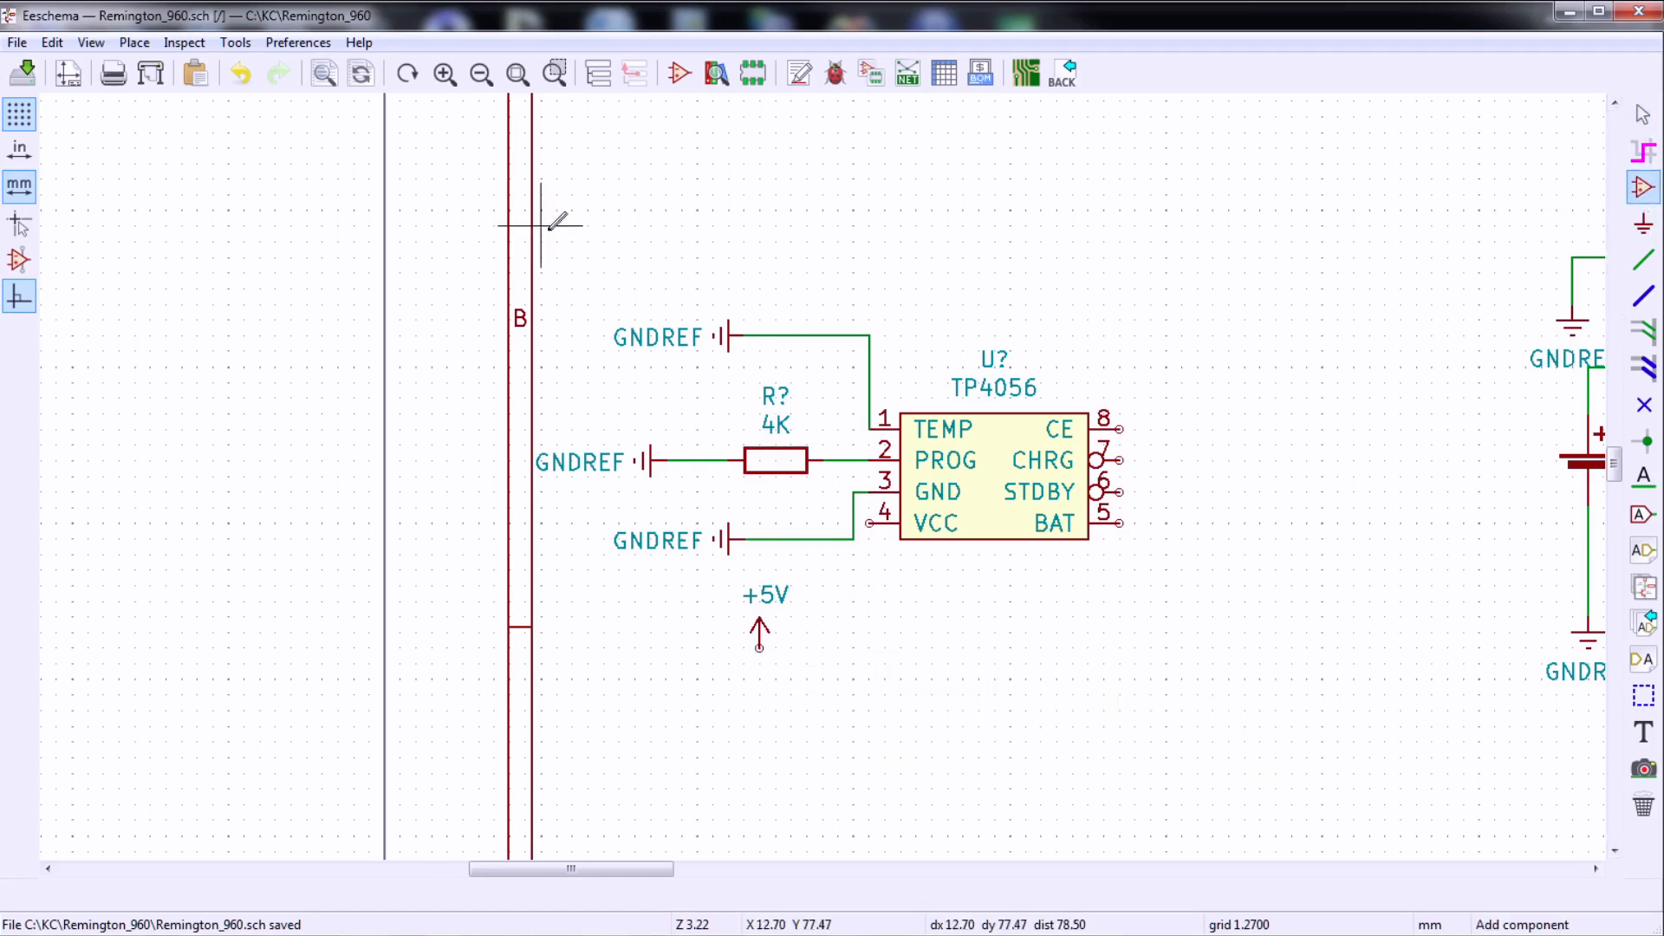
pyautogui.click(822, 601)
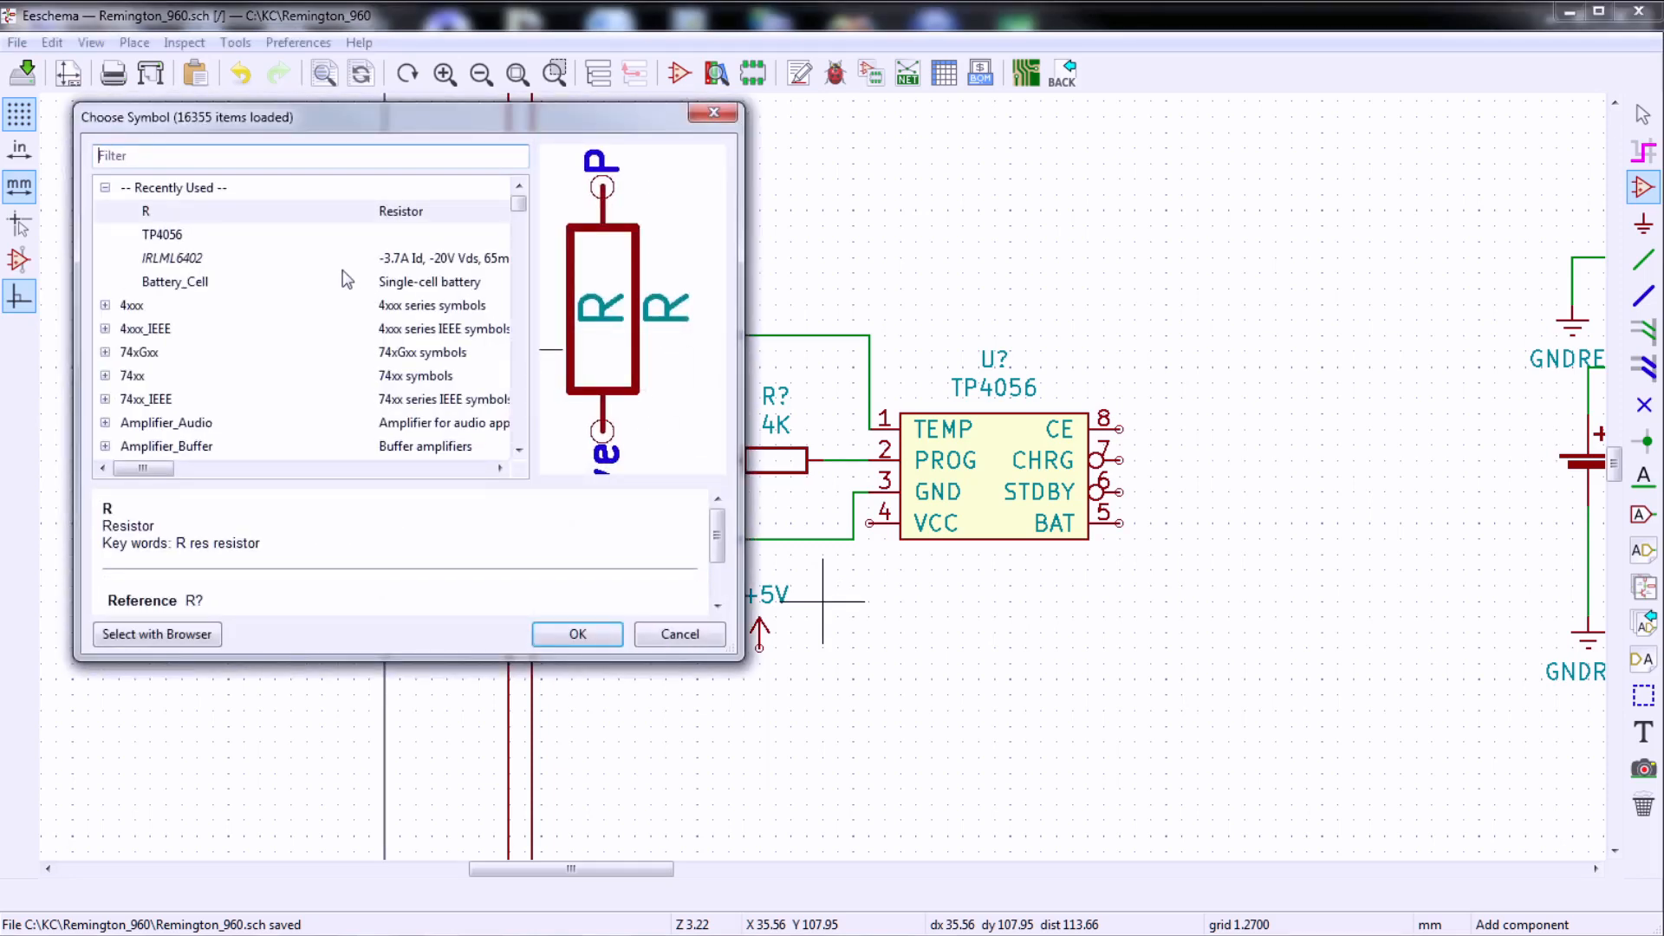
pyautogui.doubleClick(230, 214)
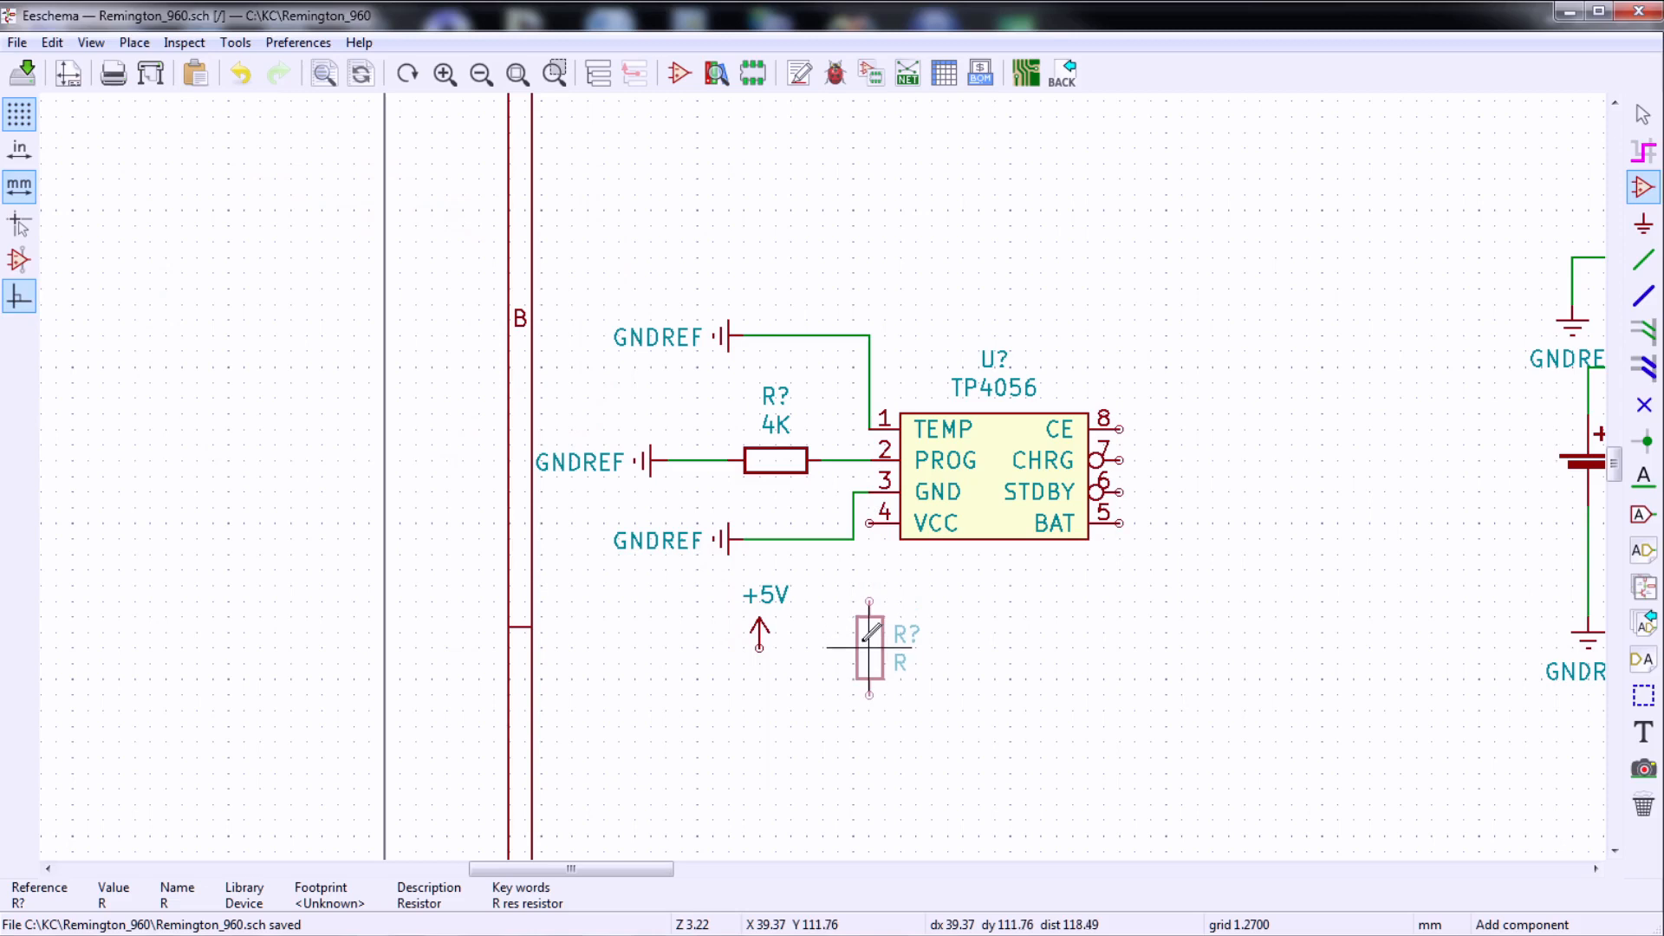
pyautogui.click(870, 647)
pyautogui.press('w')
pyautogui.click(869, 602)
pyautogui.click(870, 695)
pyautogui.click(760, 648)
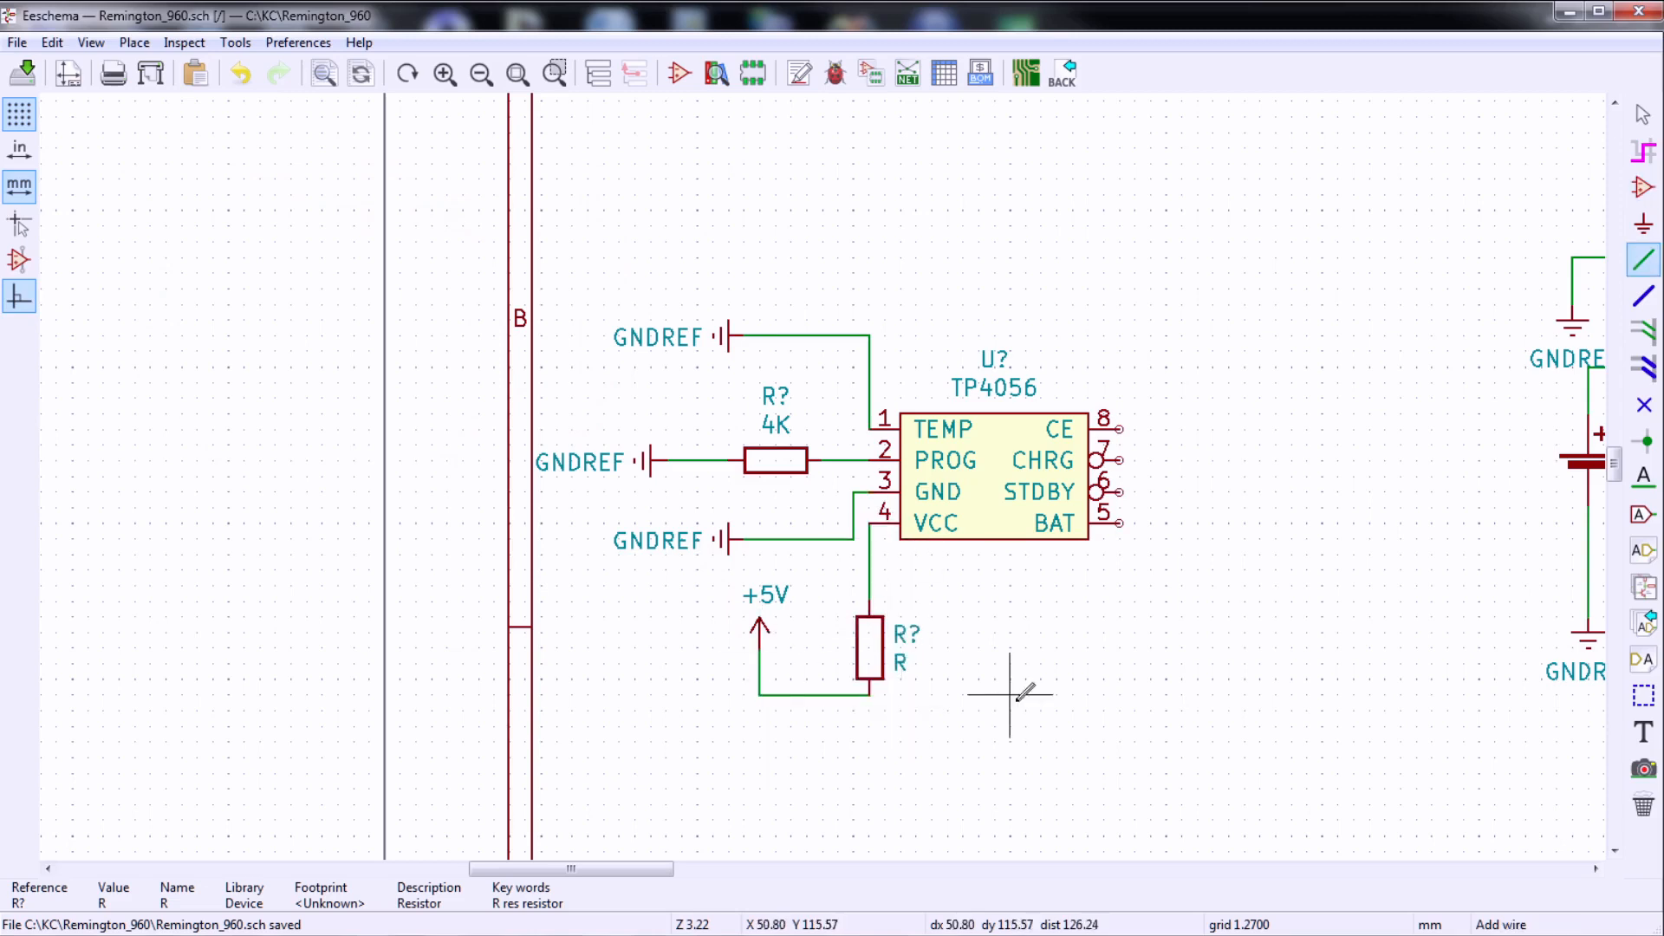
# - Set the reference of the resistor between +5V and VCC to RCC
pyautogui.click(1643, 114)
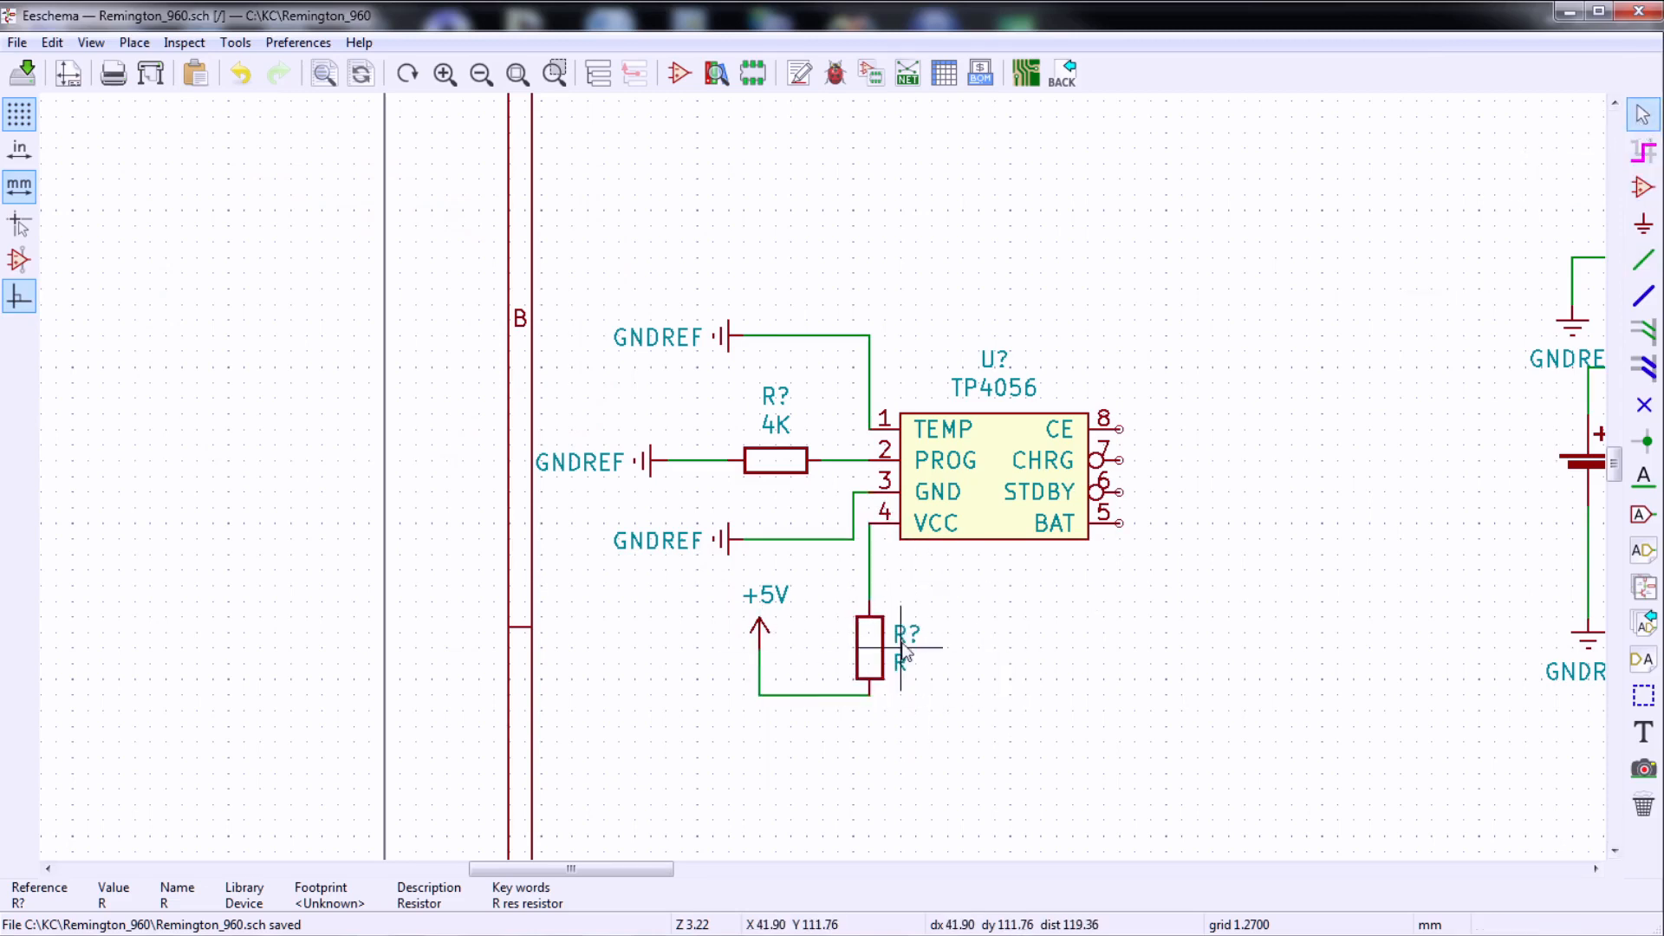
pyautogui.doubleClick(904, 652)
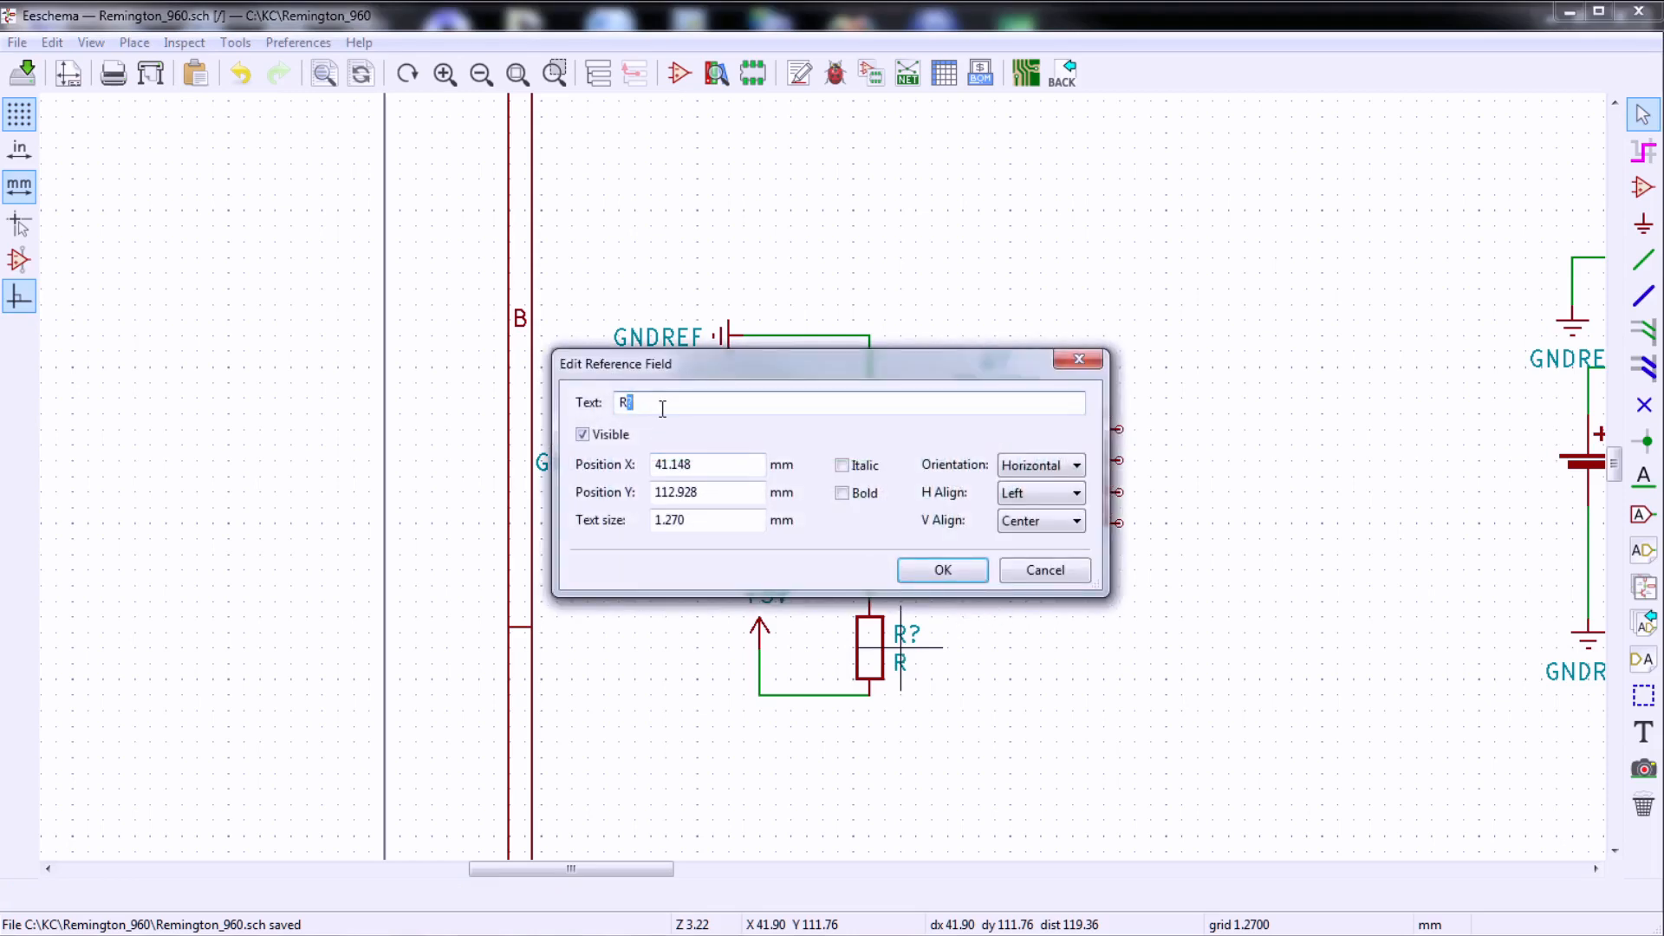
pyautogui.write('CC')
pyautogui.press('Return')
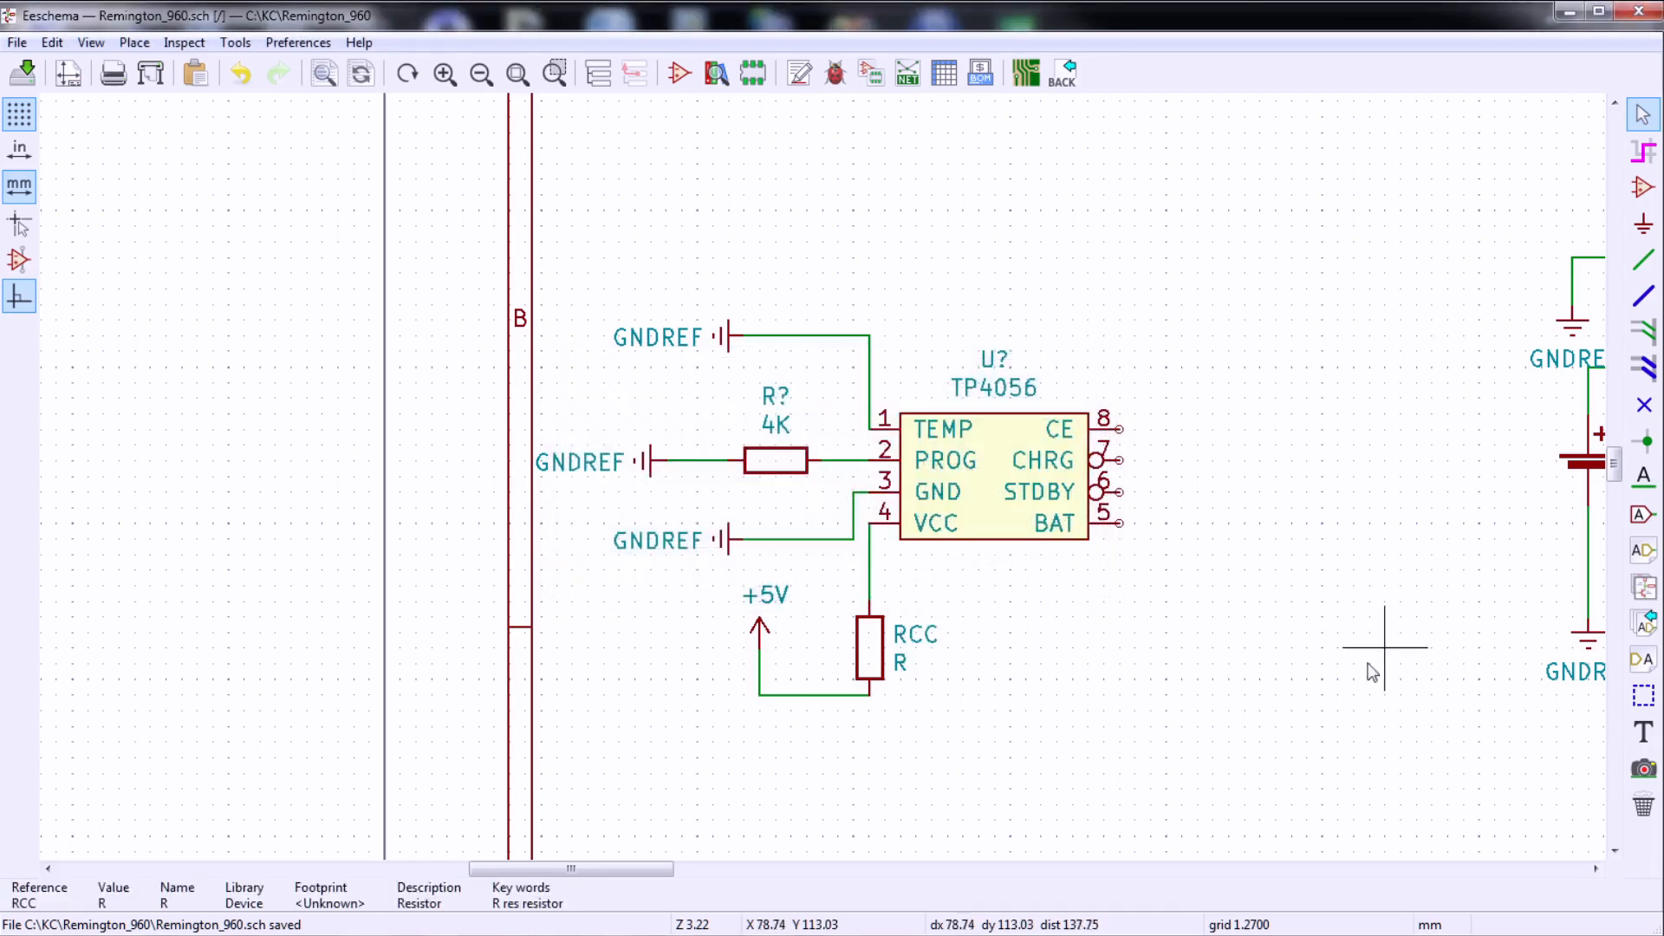
# - Replace the RCC resistor's placeholder value with its resistance
pyautogui.click(886, 650)
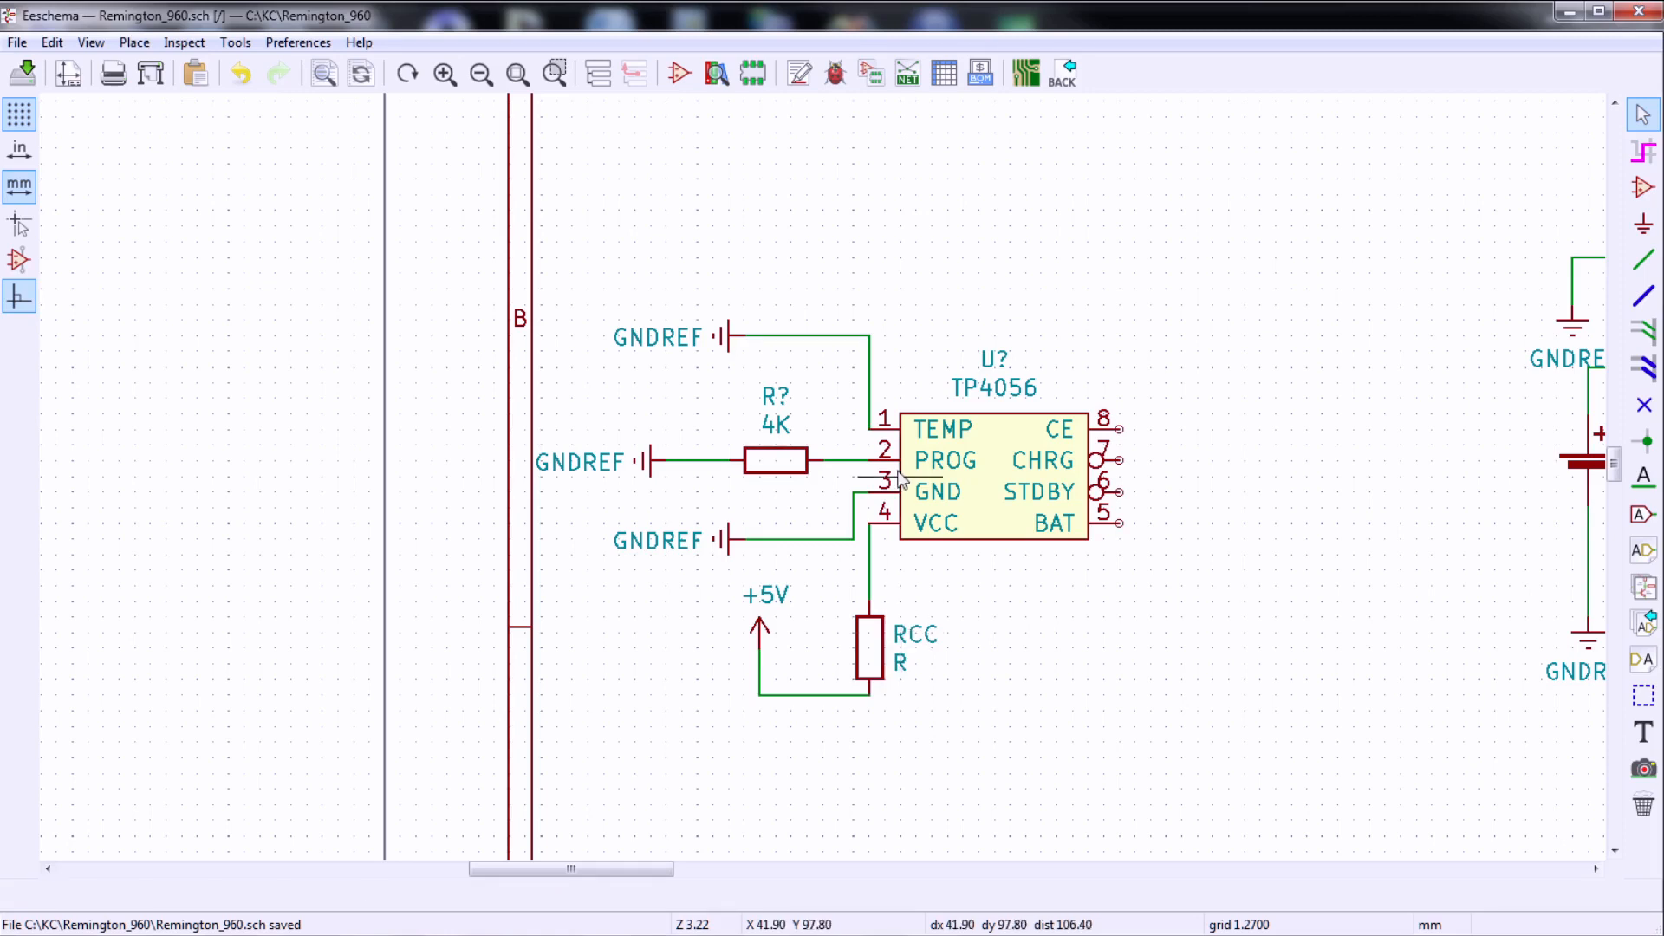
pyautogui.doubleClick(898, 665)
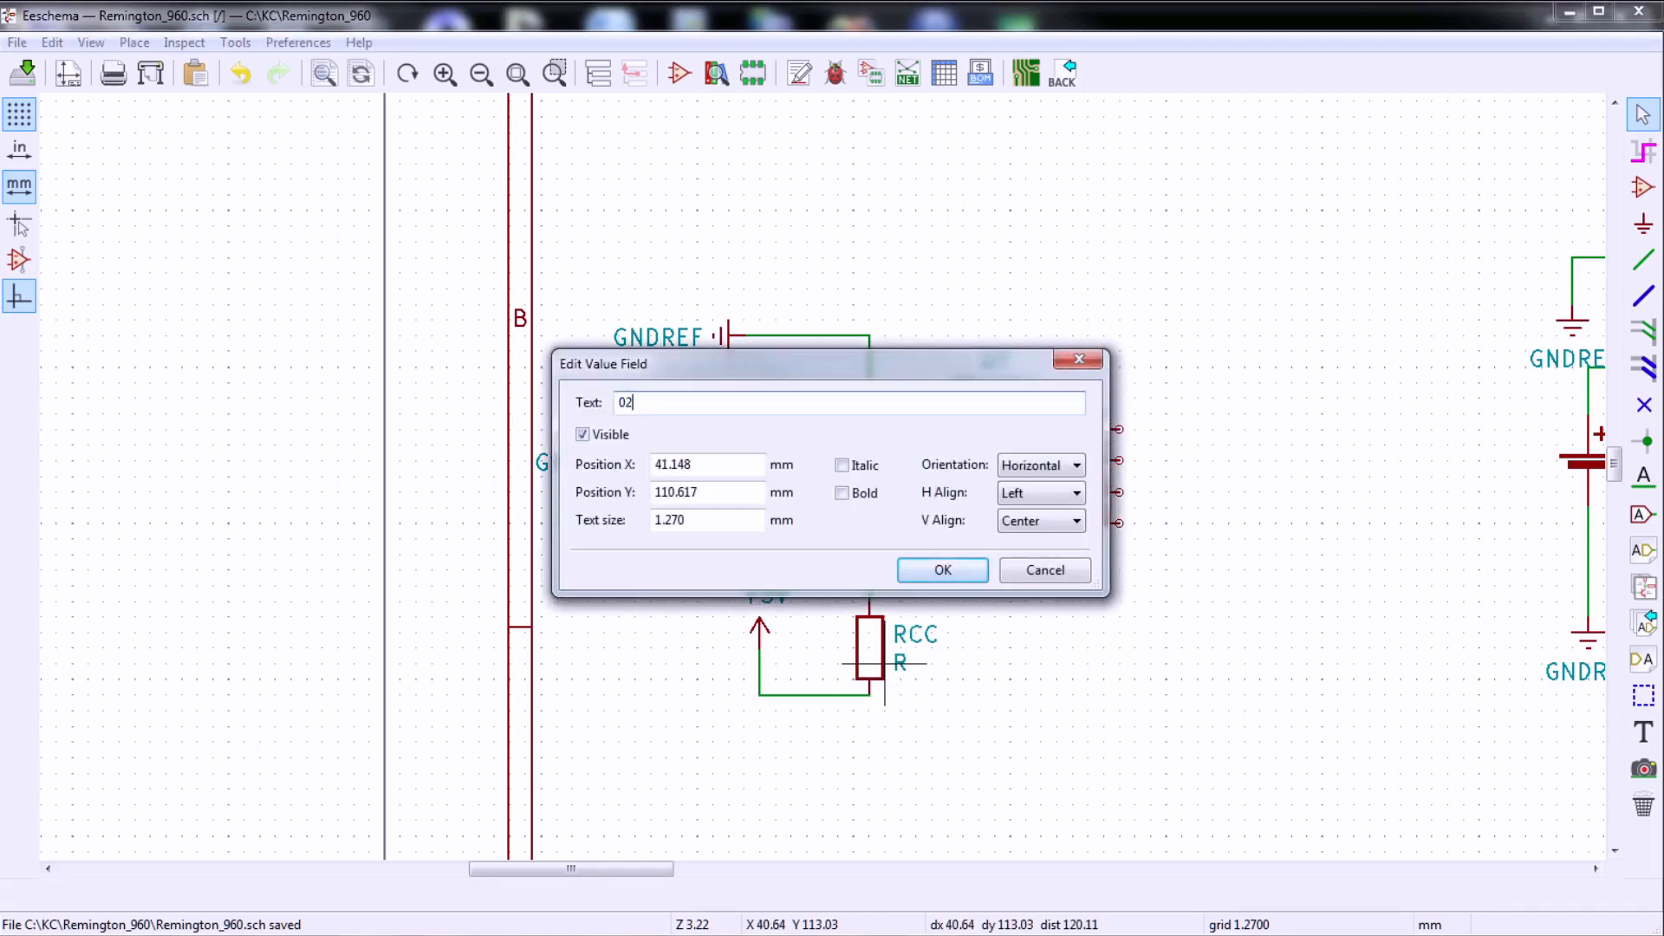
pyautogui.write('0')
pyautogui.click(943, 570)
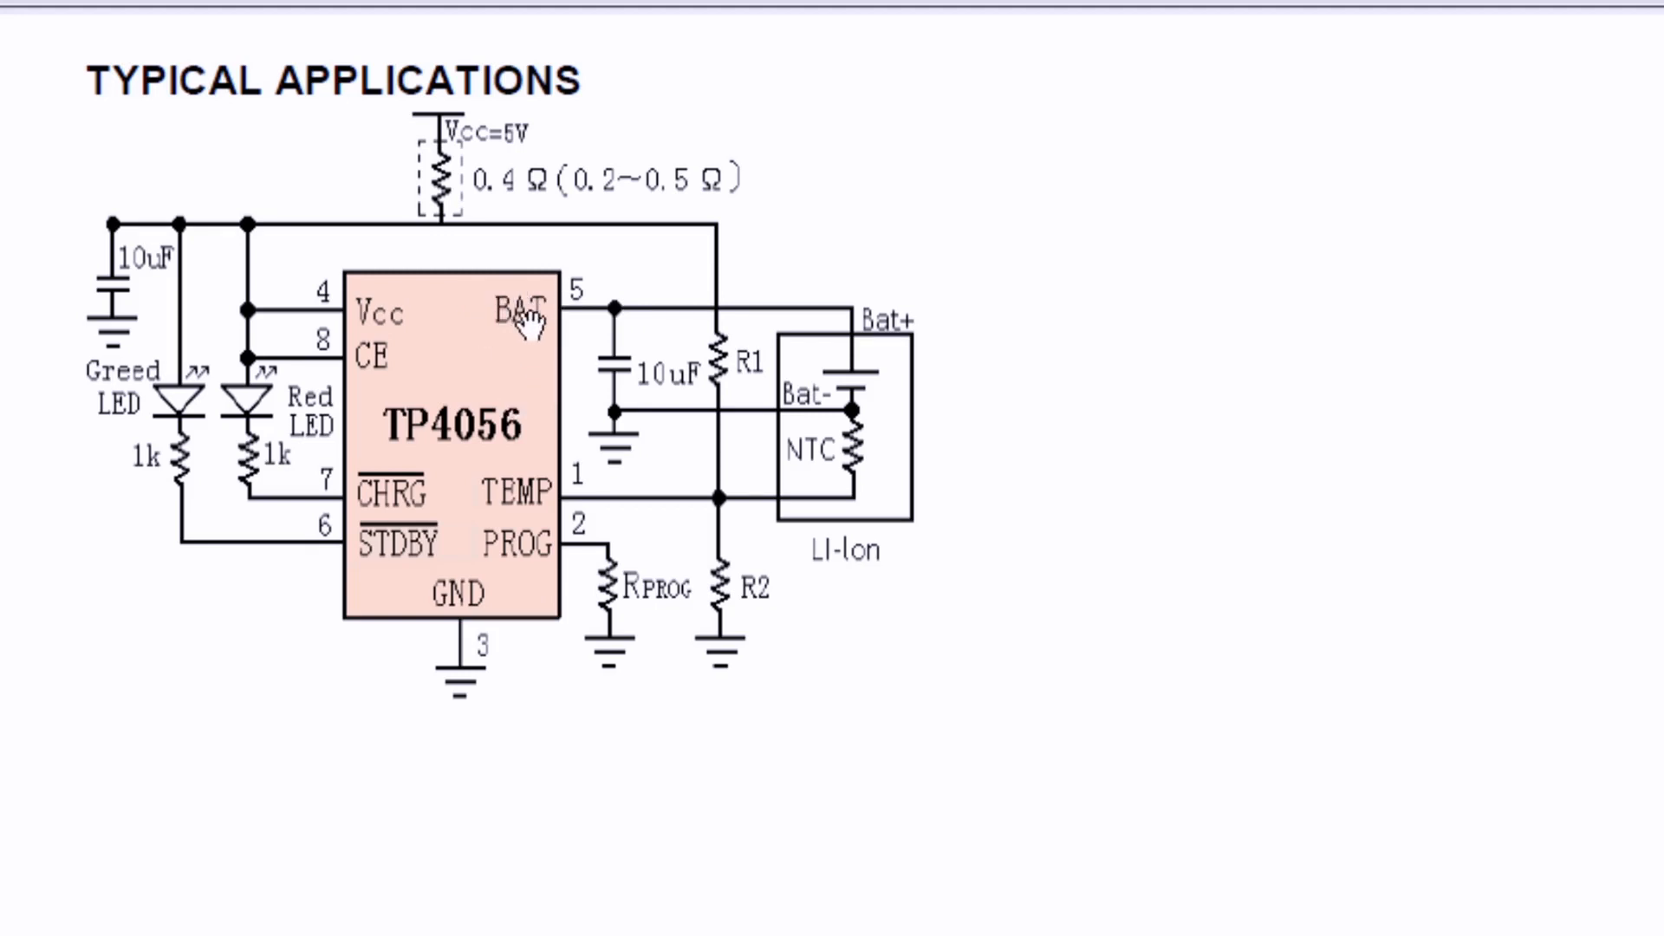
# - Review the pinout, indicator light states and typical application circuit in the TP4056 datasheet
pyautogui.scroll(20, 833, 468)
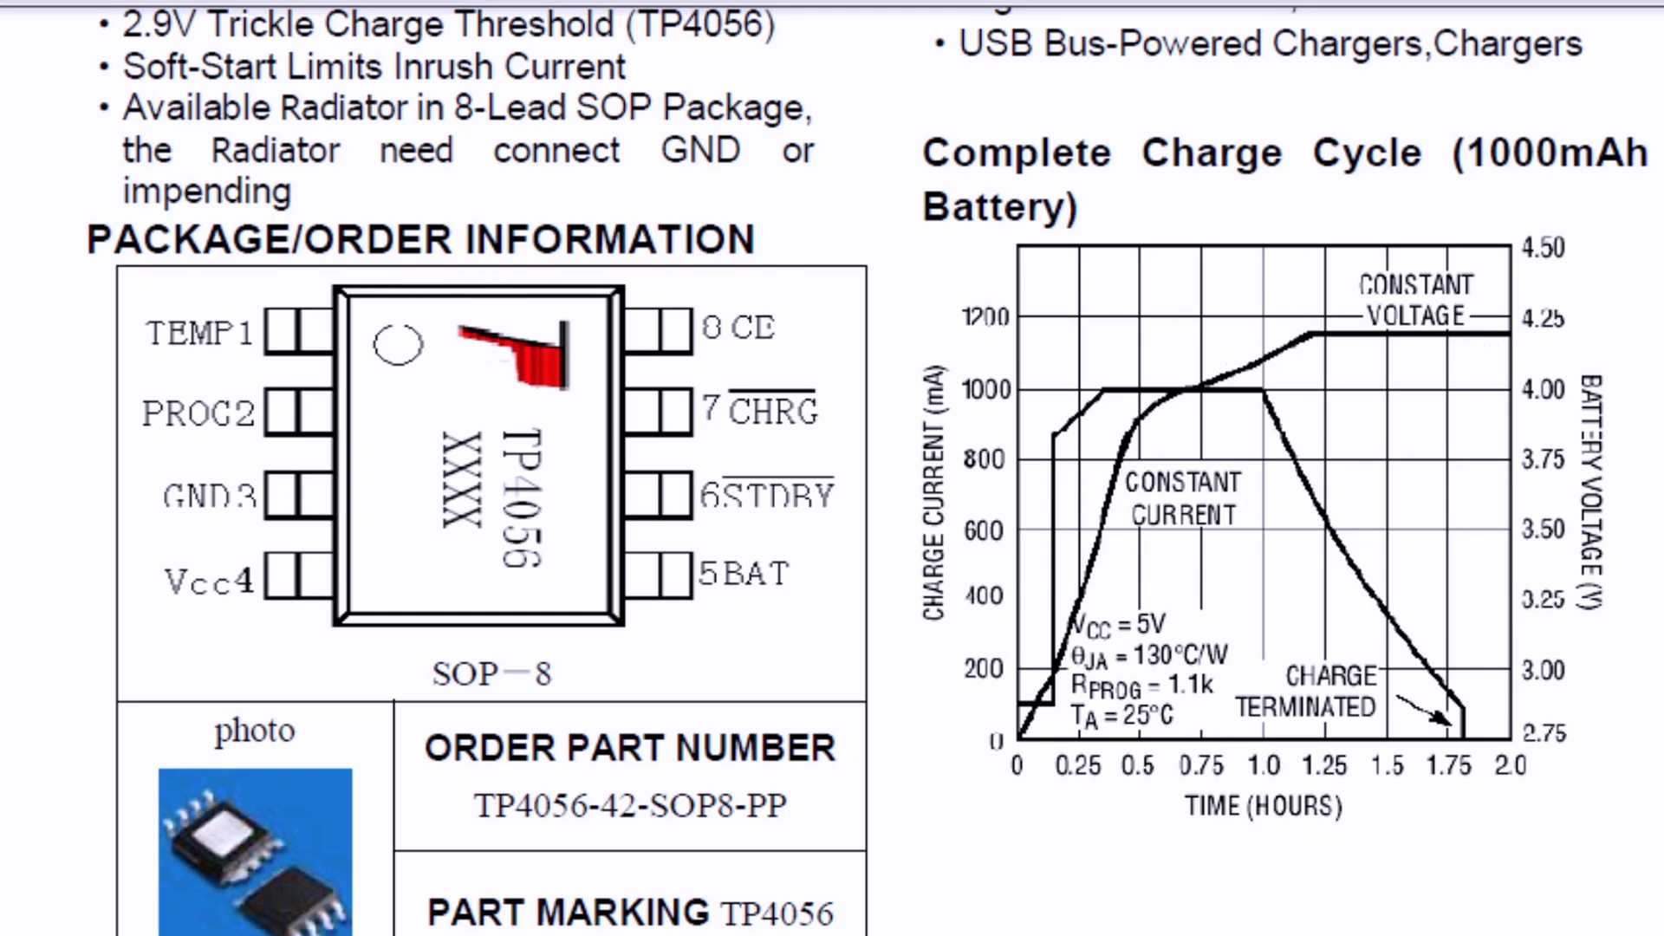
pyautogui.scroll(-20, 832, 468)
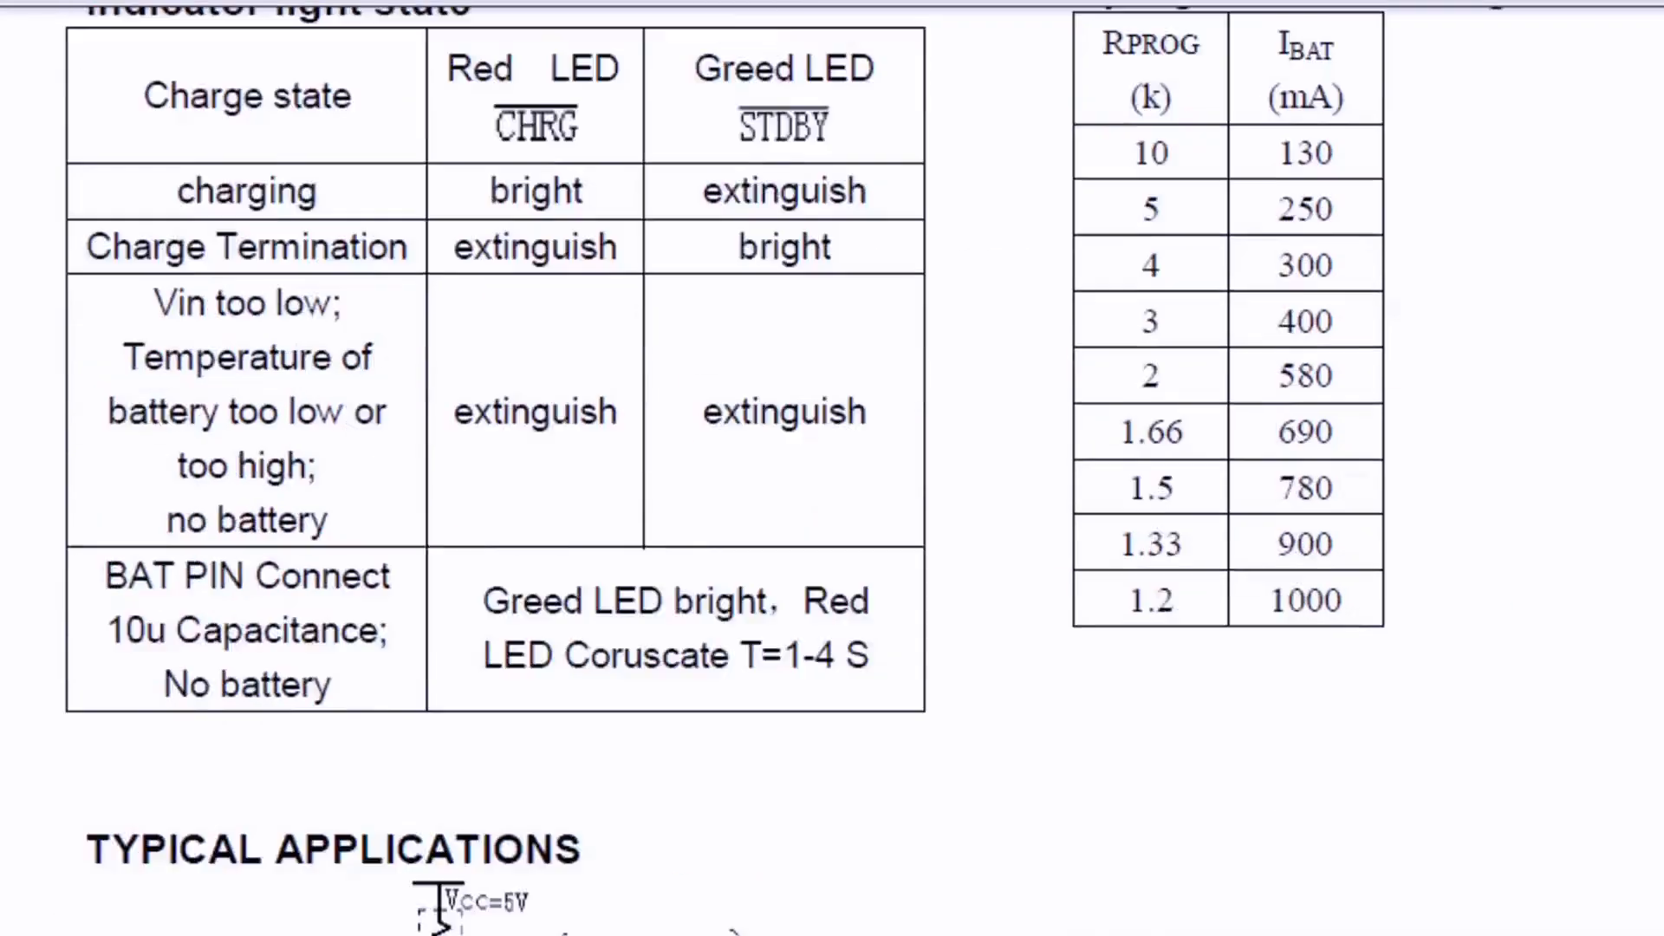
pyautogui.scroll(-3, 903, 588)
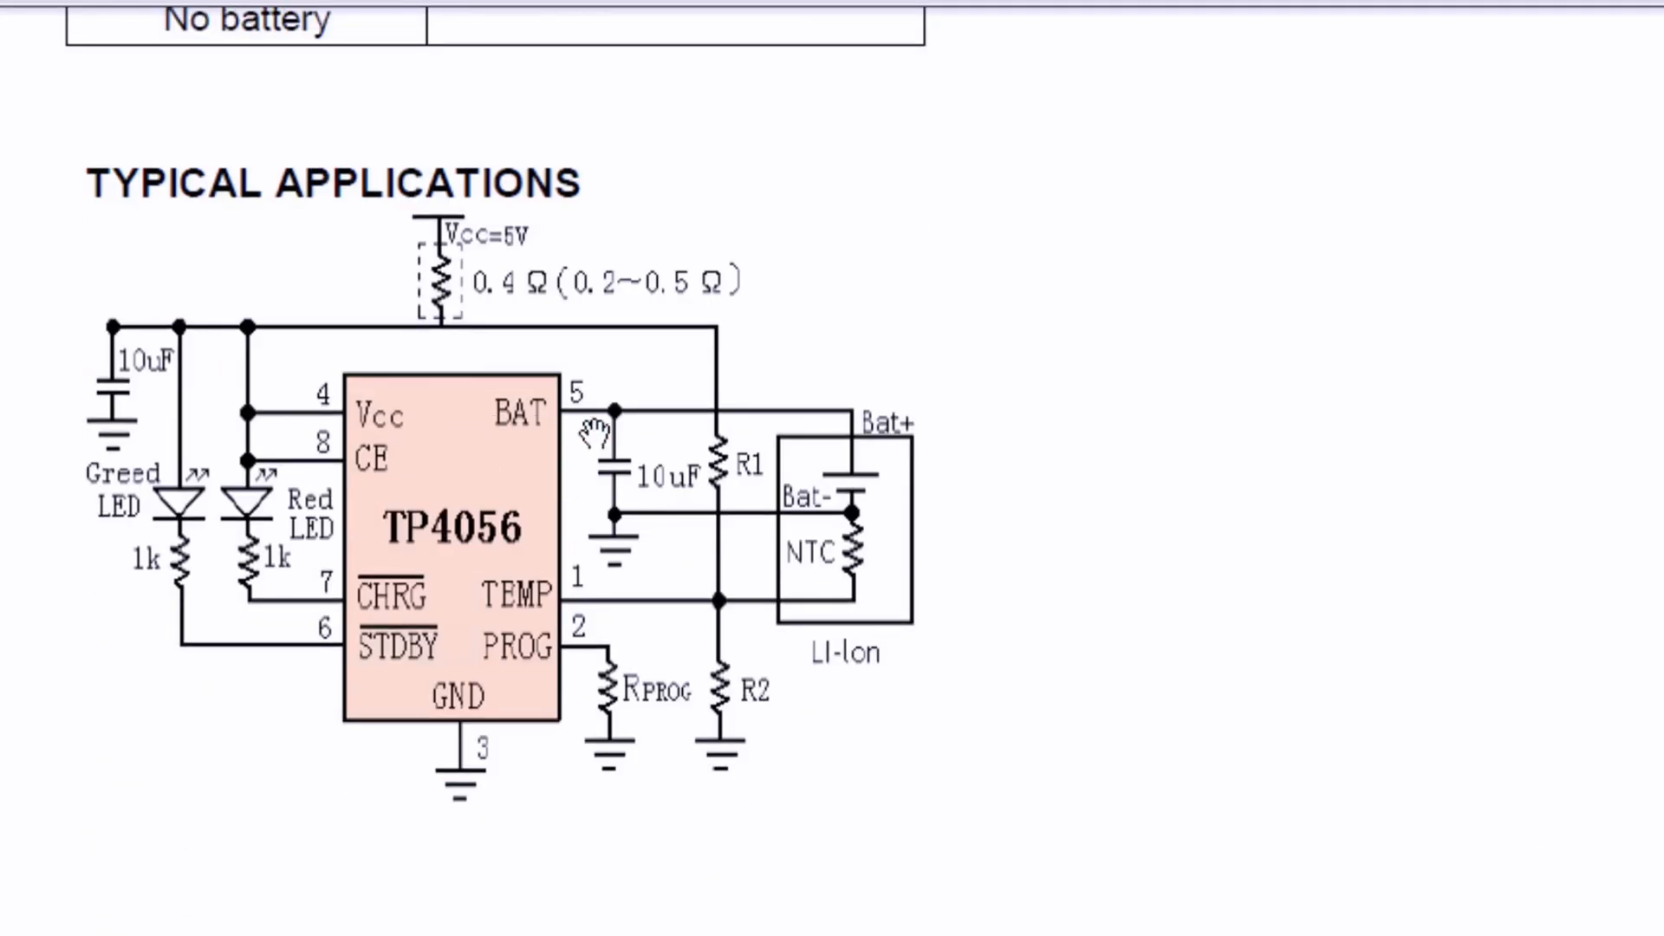